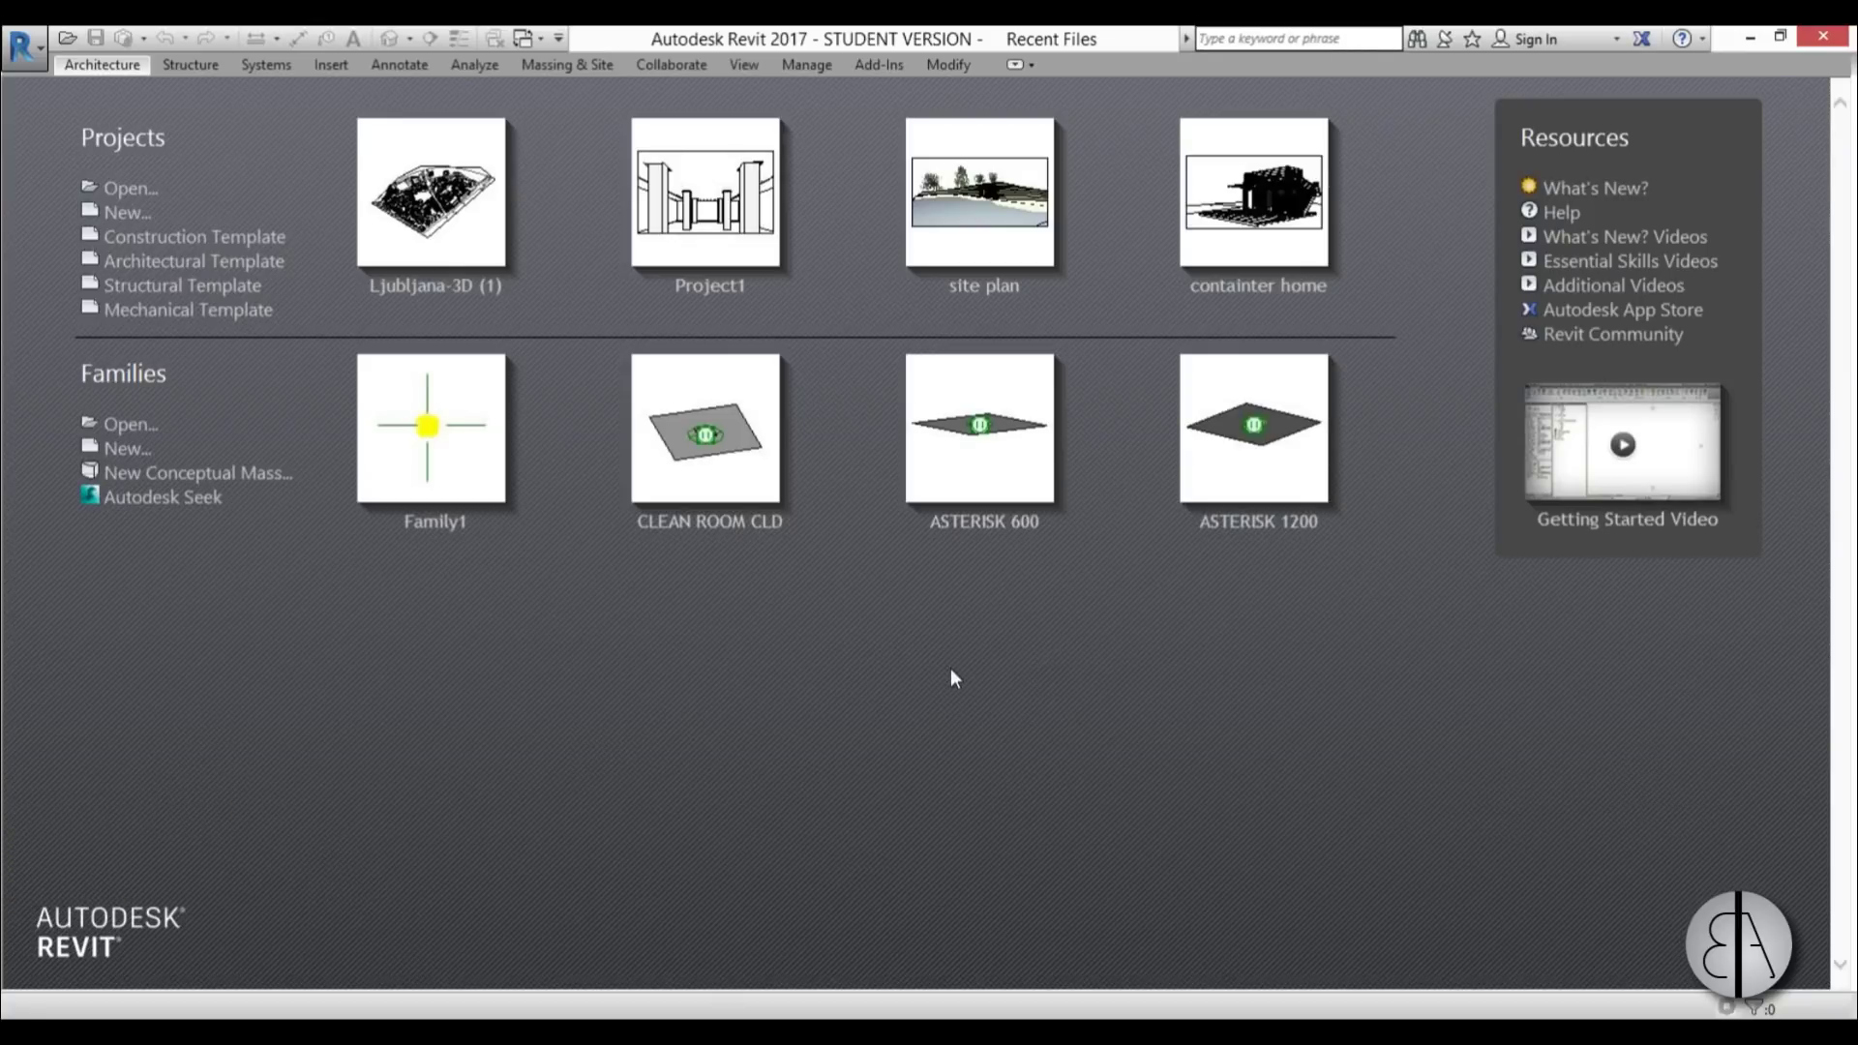
- Start a new project from the Architectural Template and set length units to metres
click(230, 264)
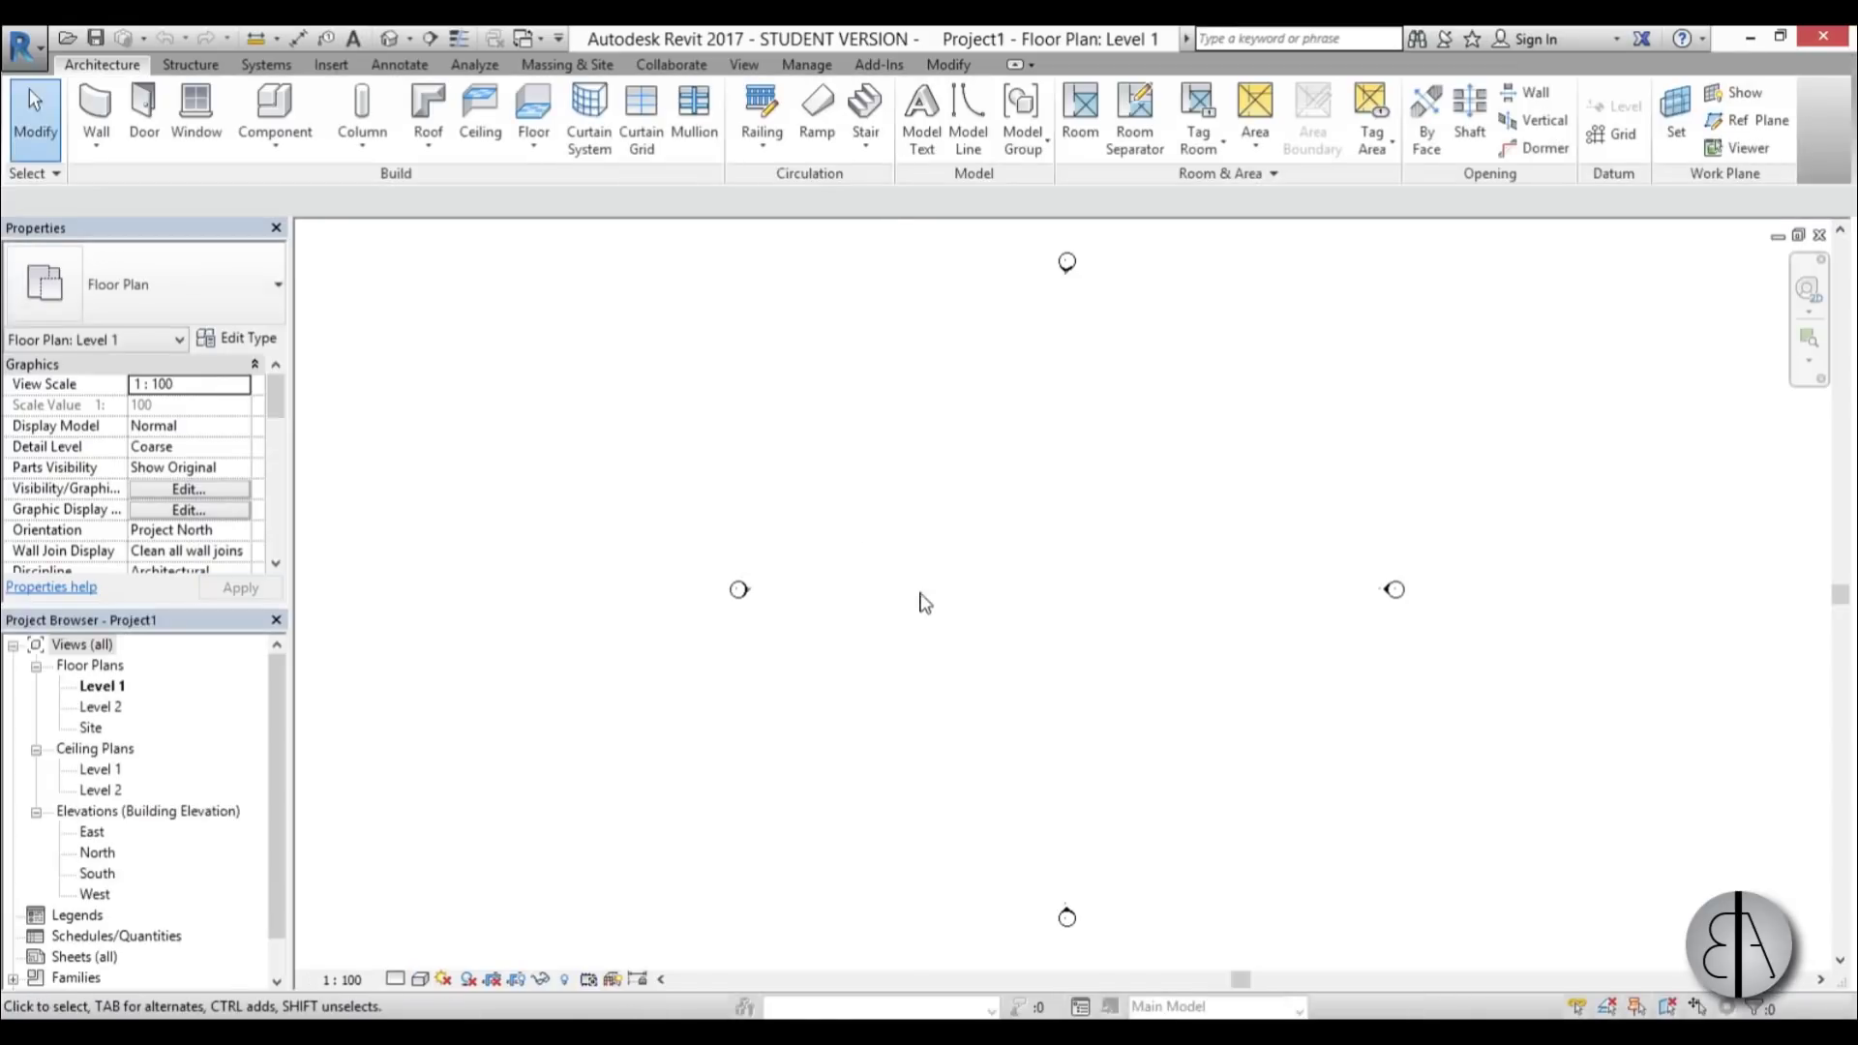
key(u)
key(n)
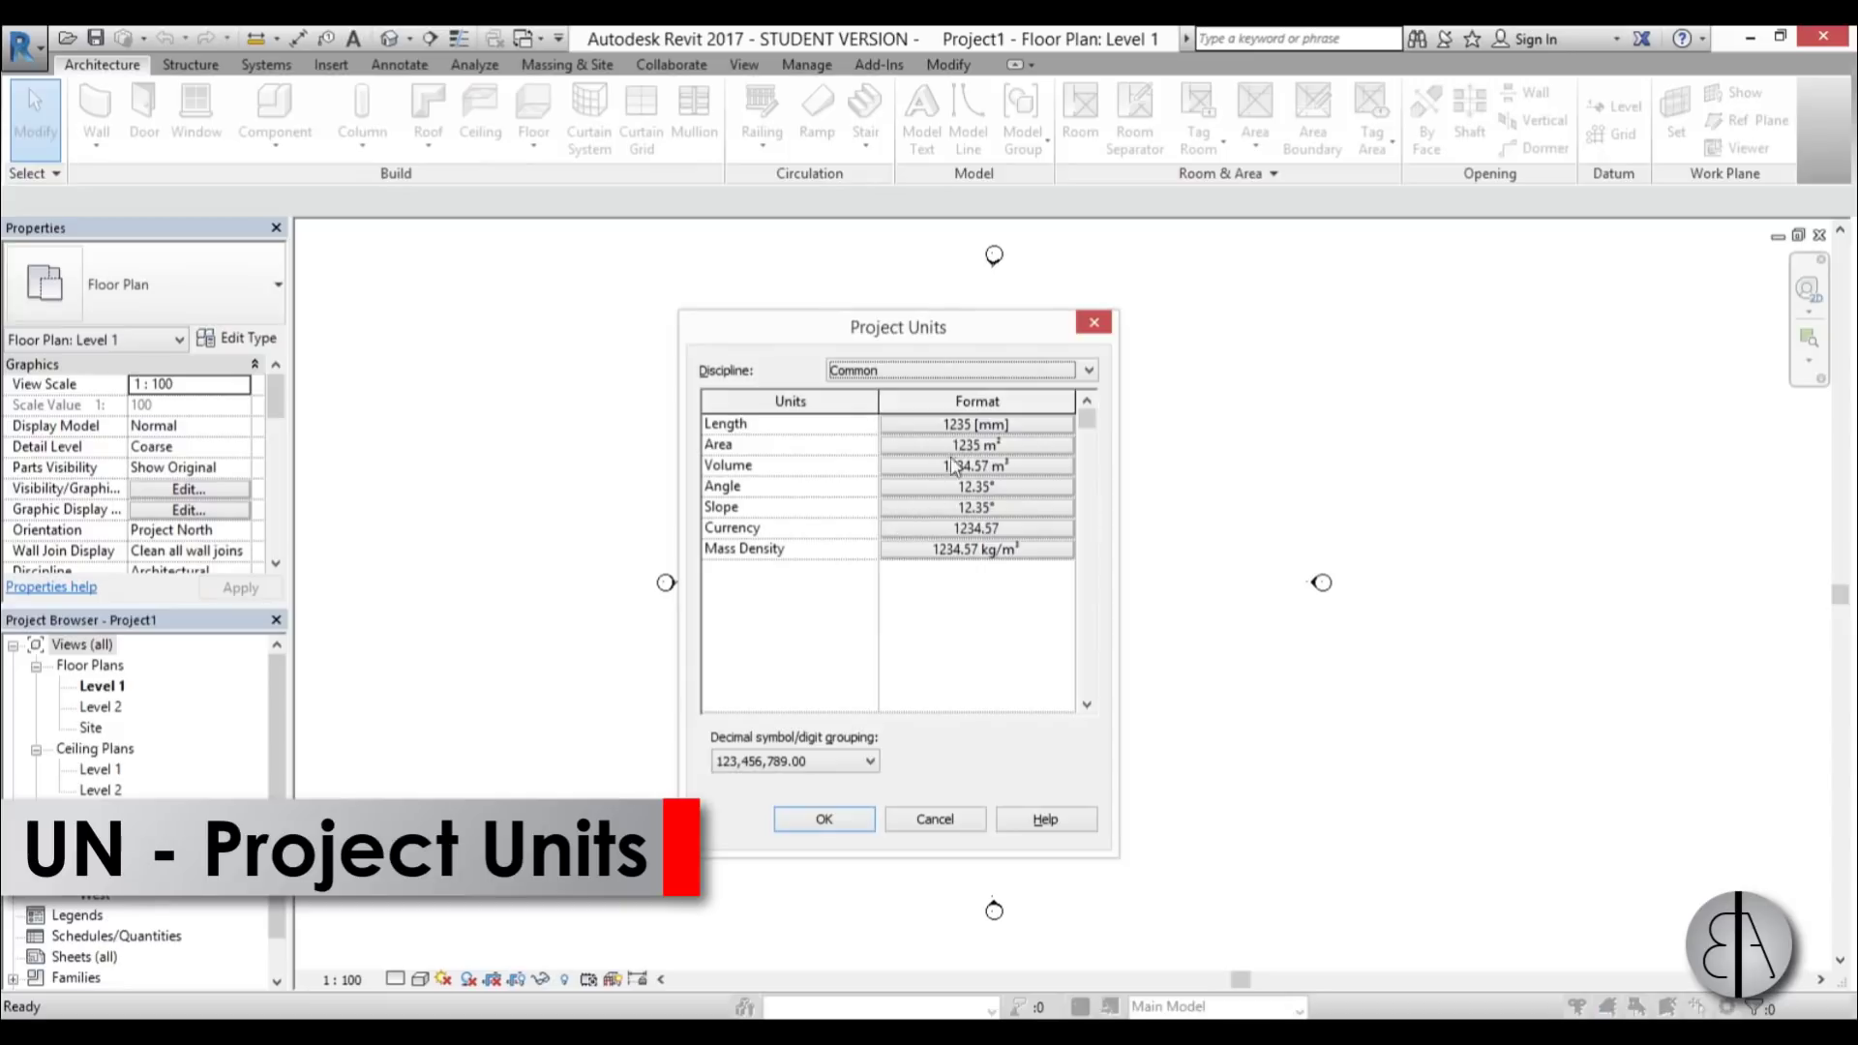
click(954, 426)
click(903, 472)
click(728, 545)
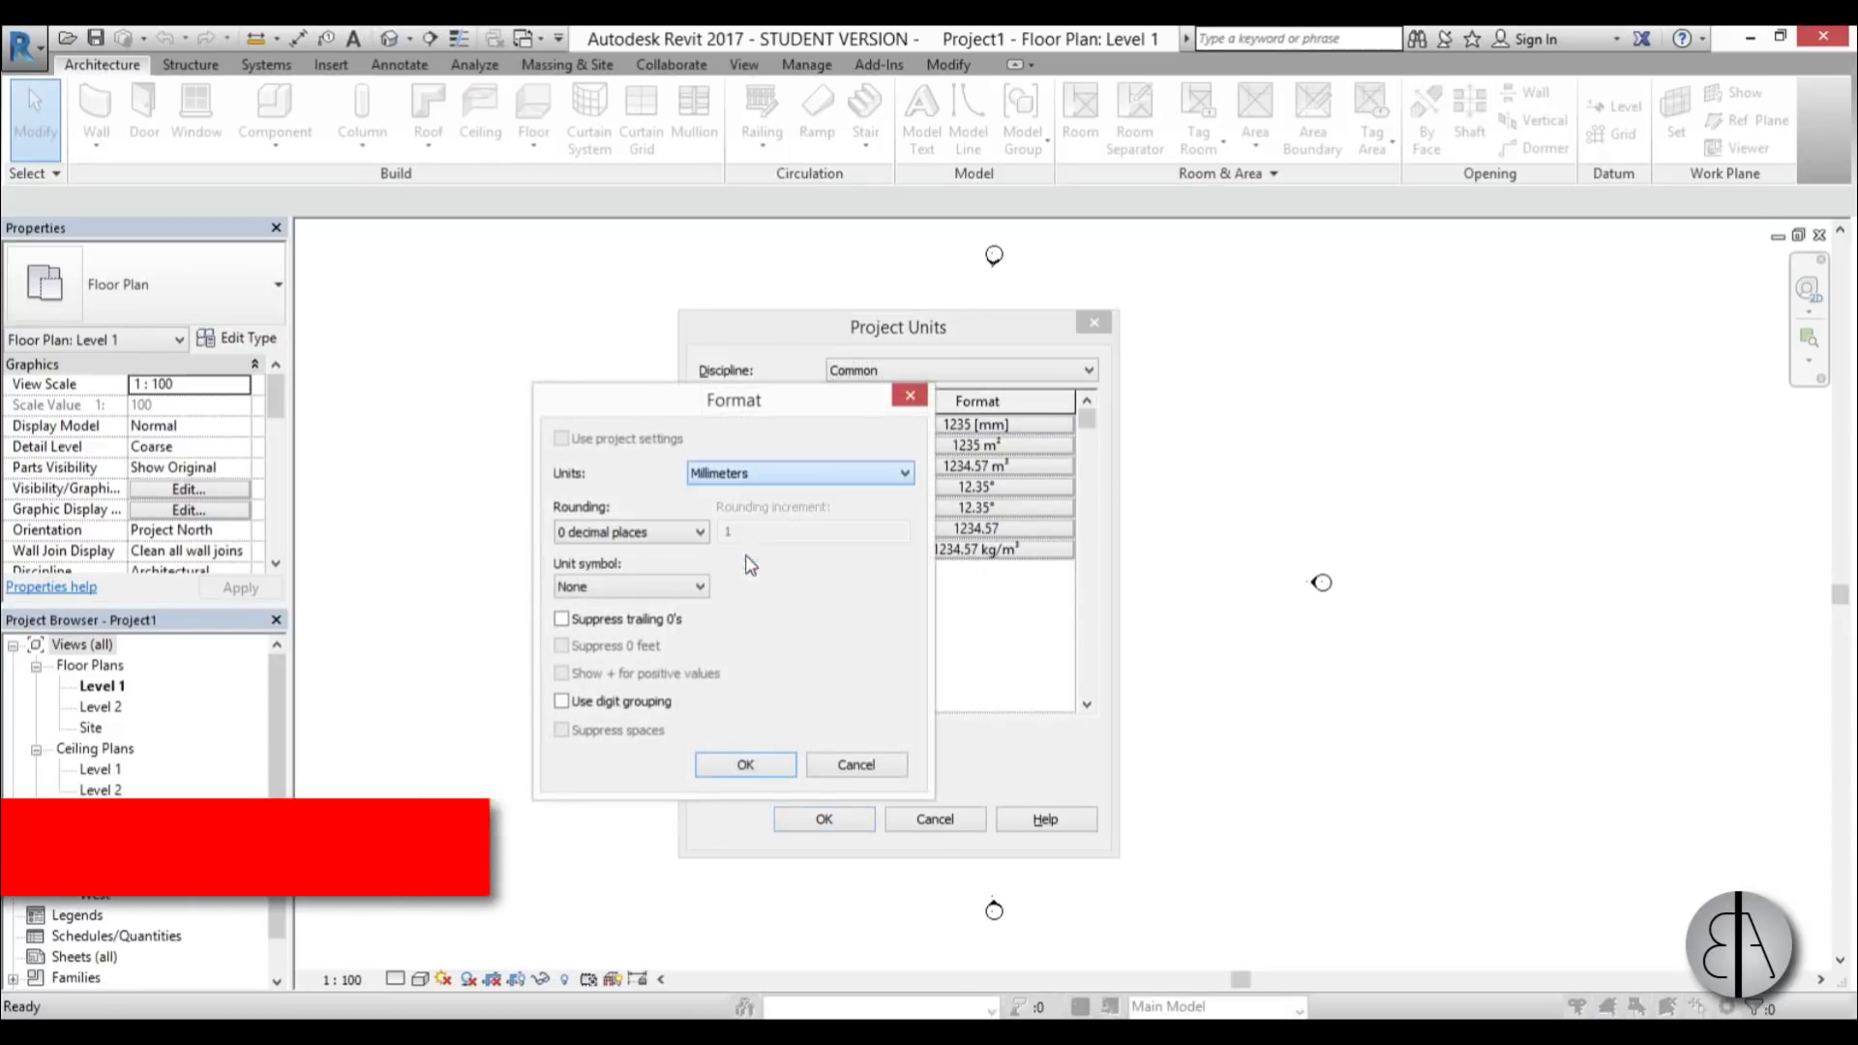
click(745, 764)
click(823, 819)
- Draw a rectangular enclosure of walls on Level 1 with the WA command
middle_drag(1075, 582, 871, 609)
scroll(904, 575, up, 1)
key(w)
key(a)
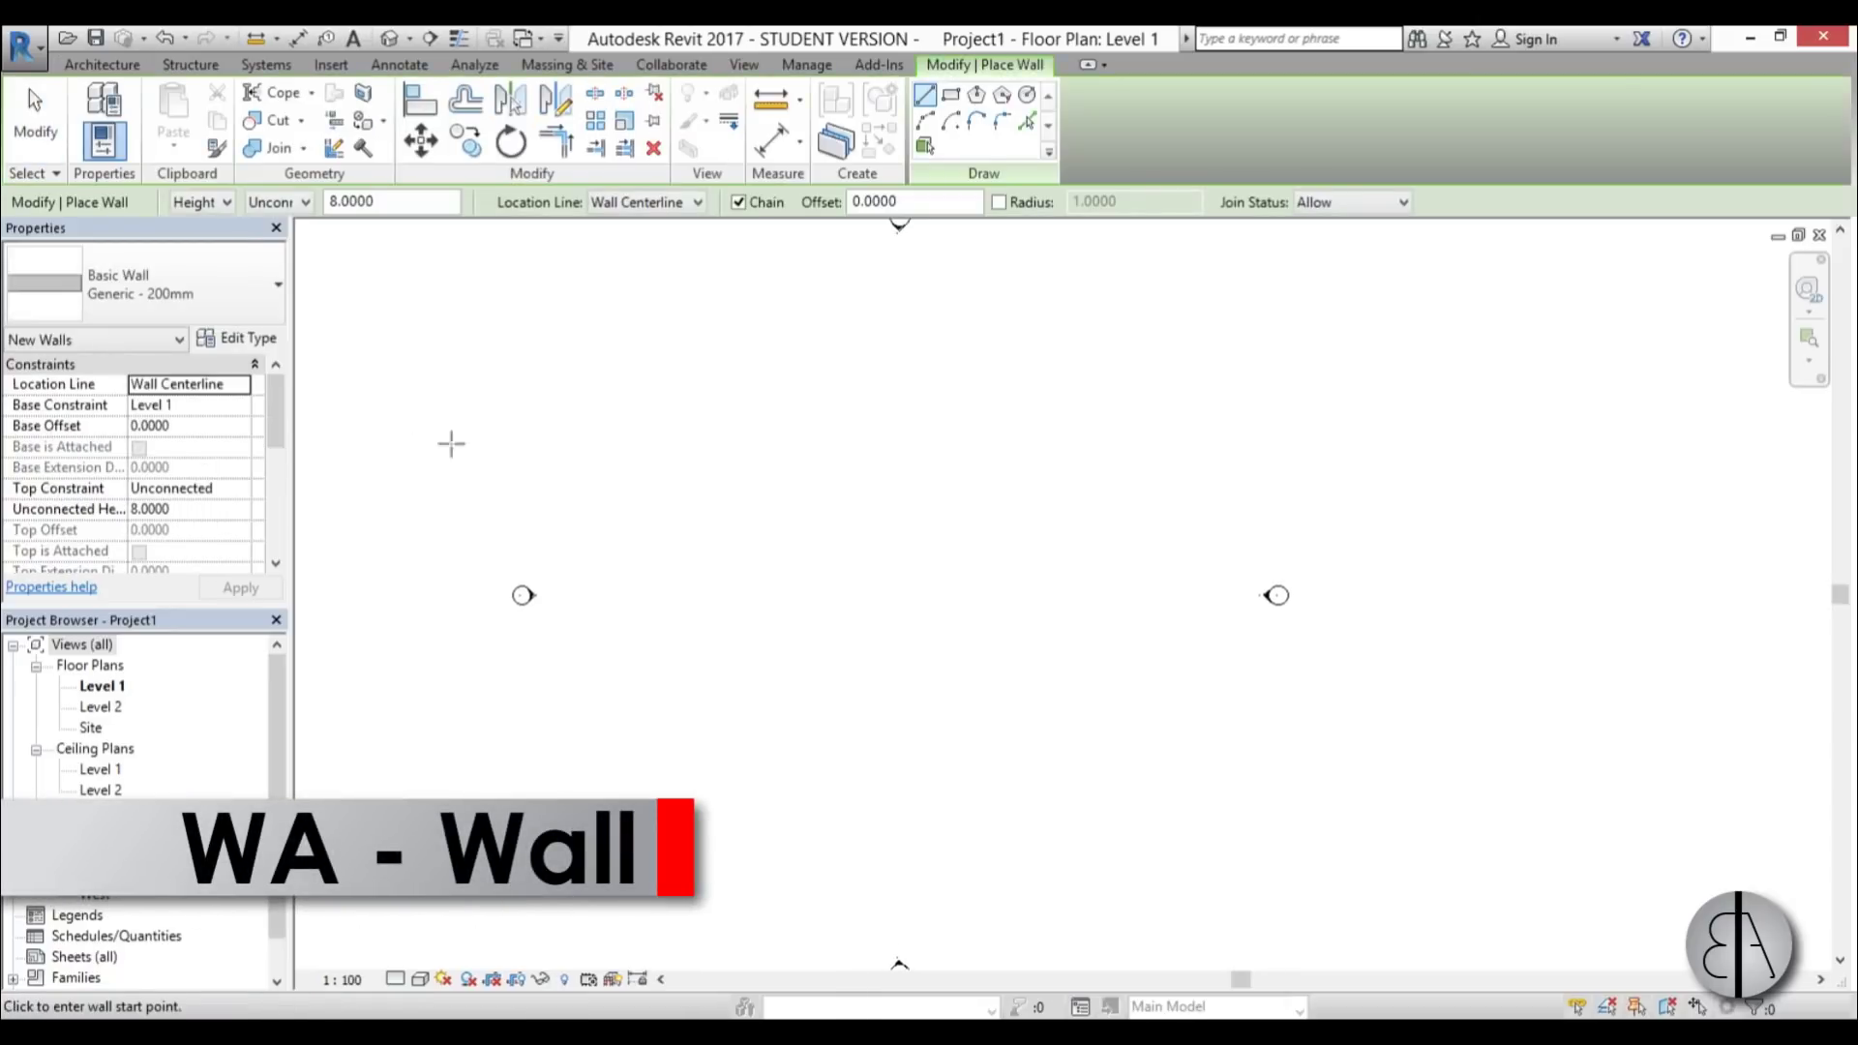
click(950, 94)
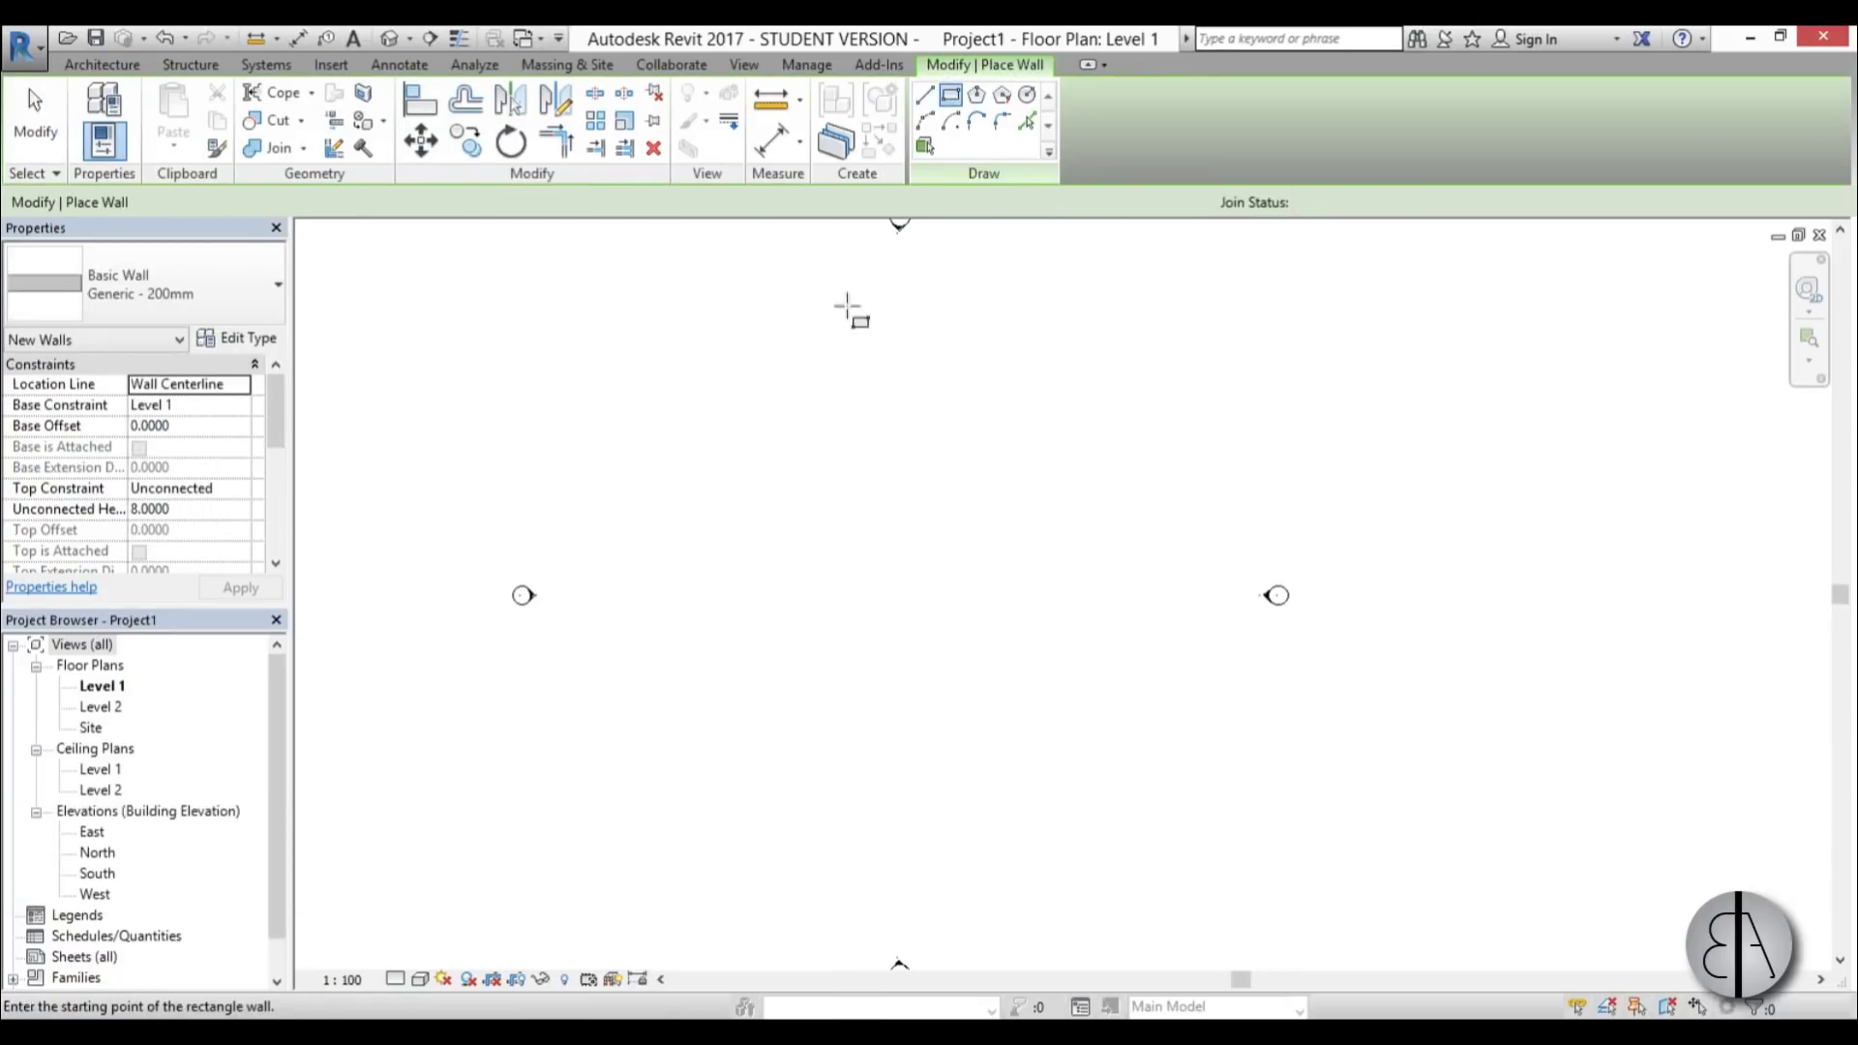
click(769, 399)
click(992, 820)
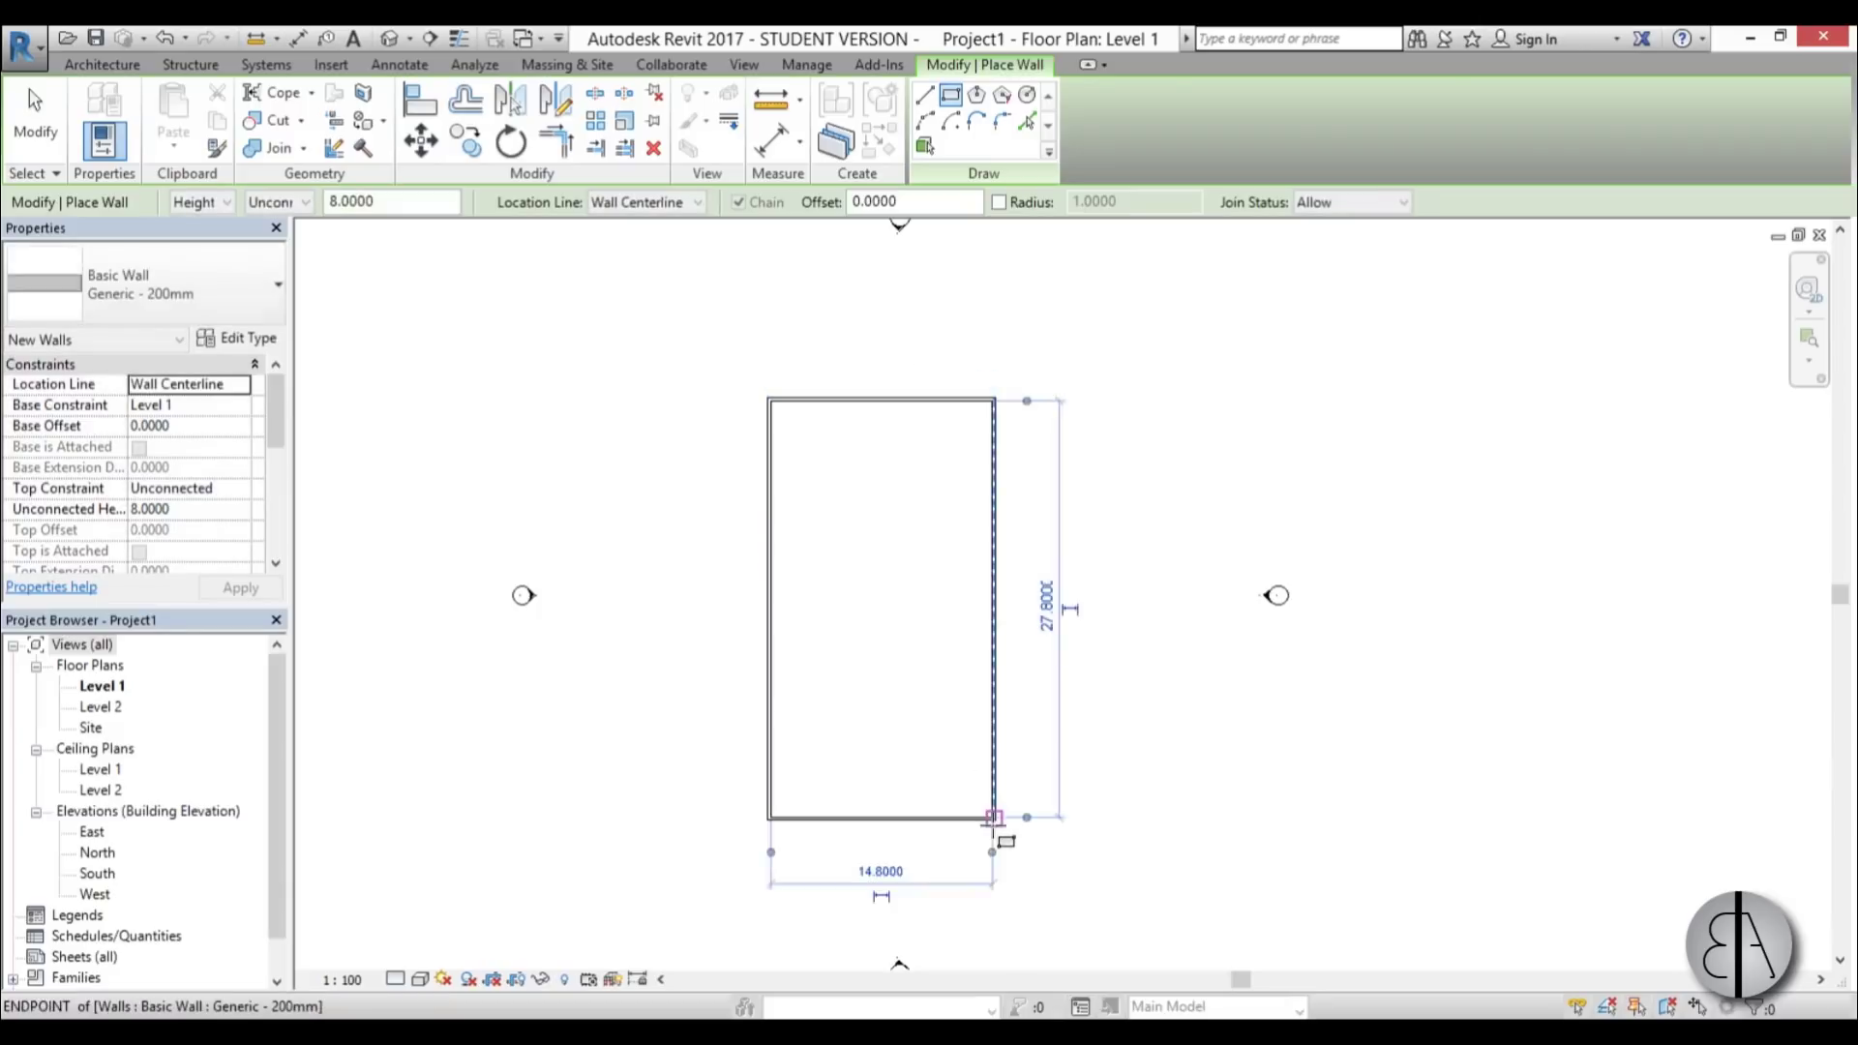
key(Escape)
key(Escape)
- Change the rectangle's 14.8000 width dimension to 12
click(898, 876)
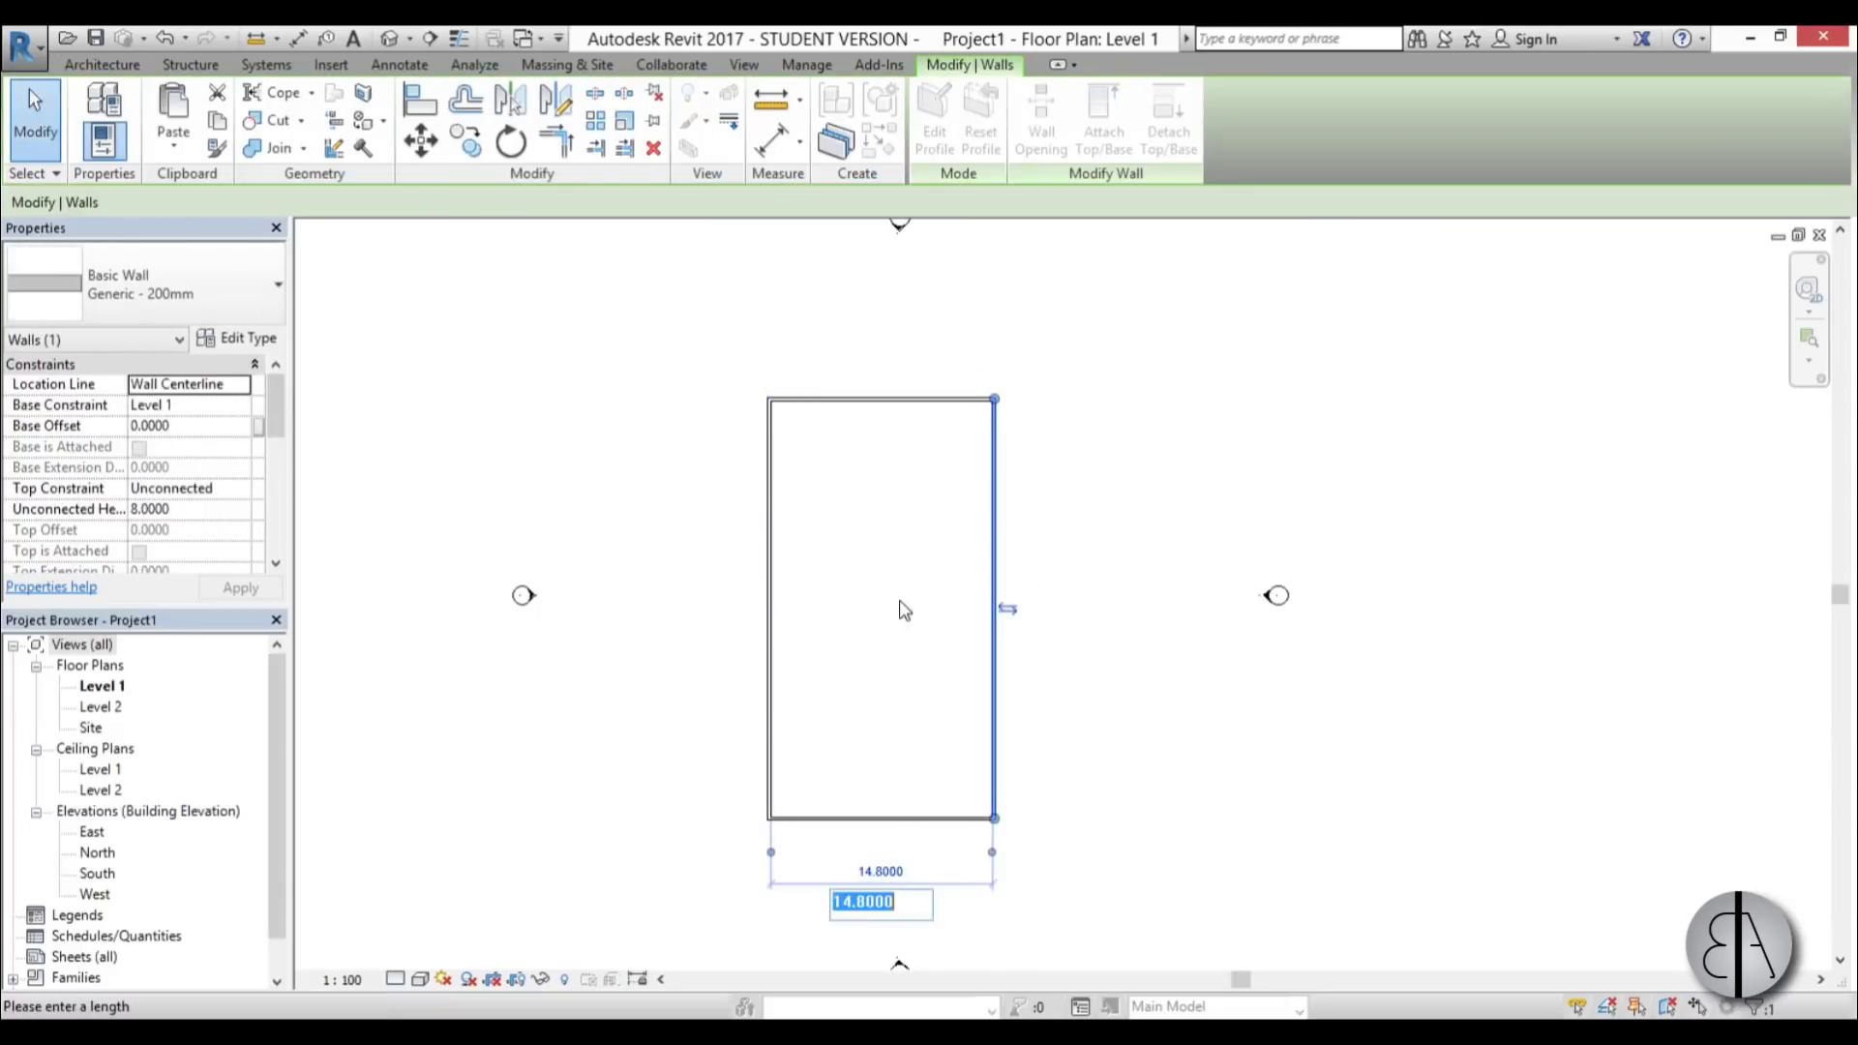
text(12)
key(Return)
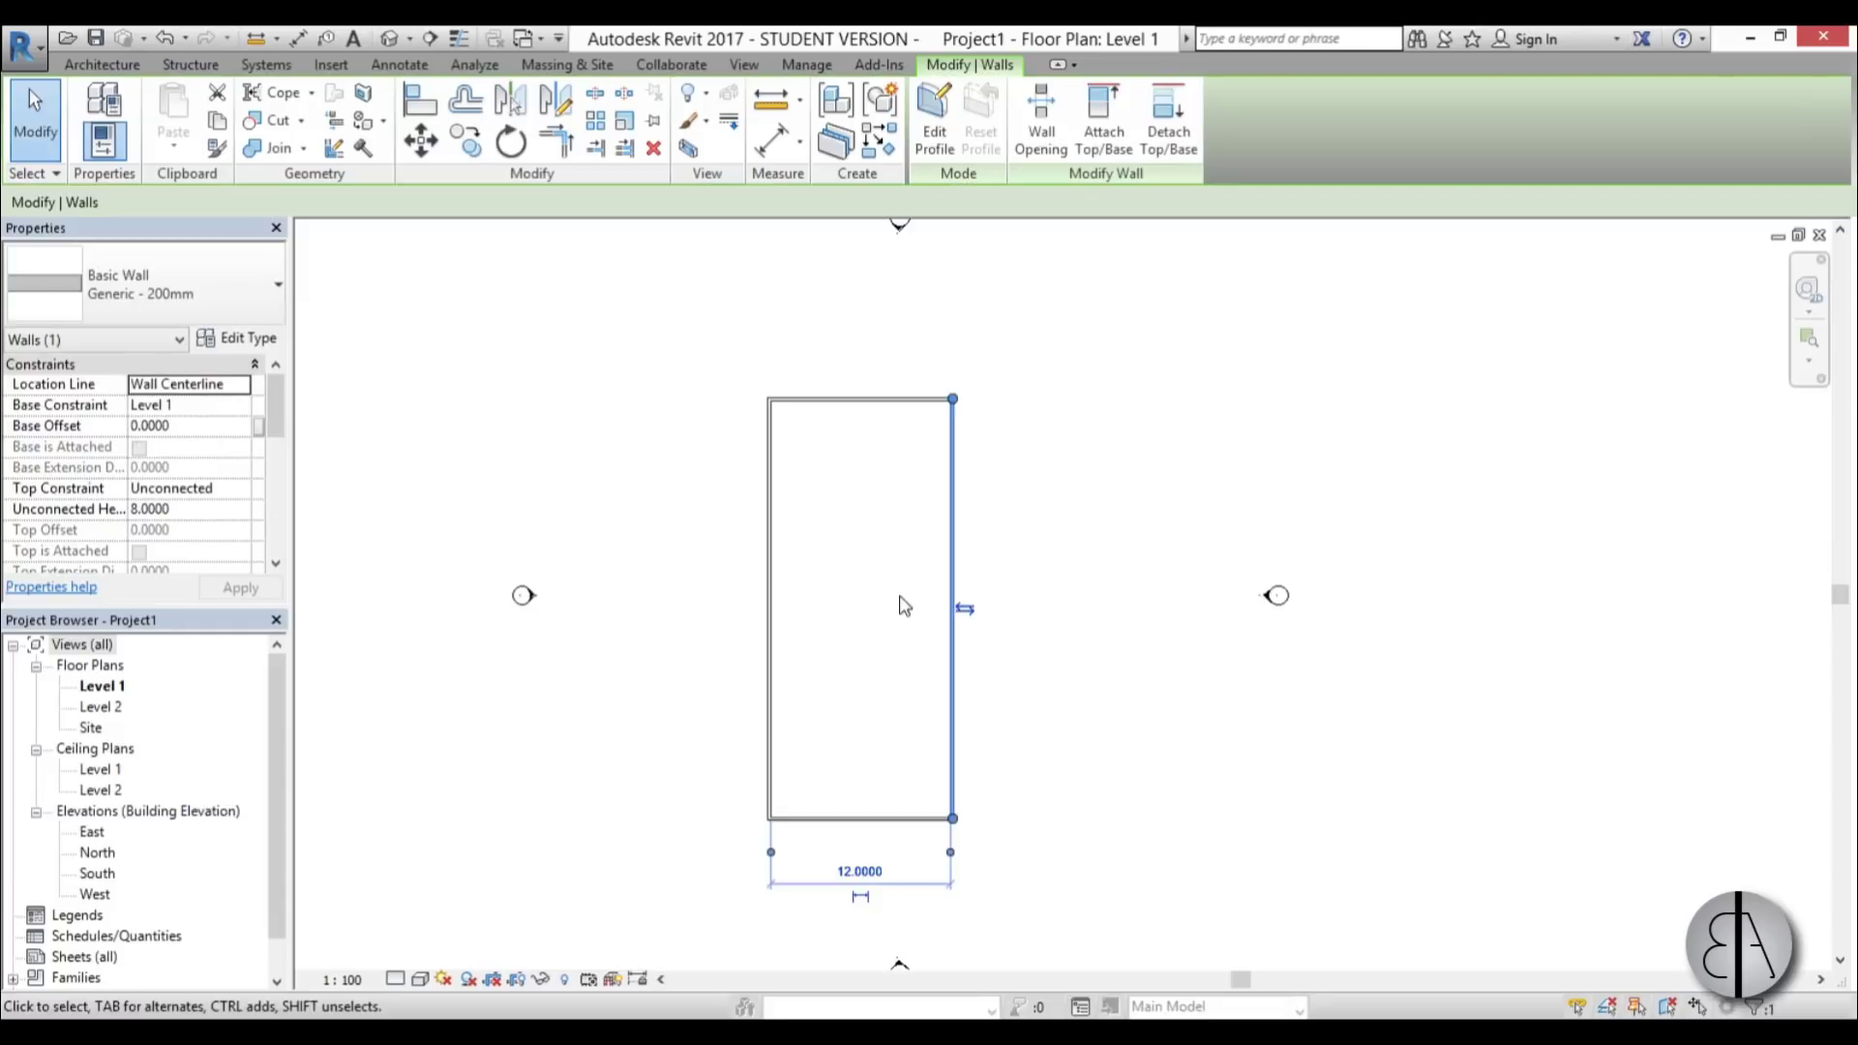
click(900, 607)
middle_drag(894, 617, 912, 562)
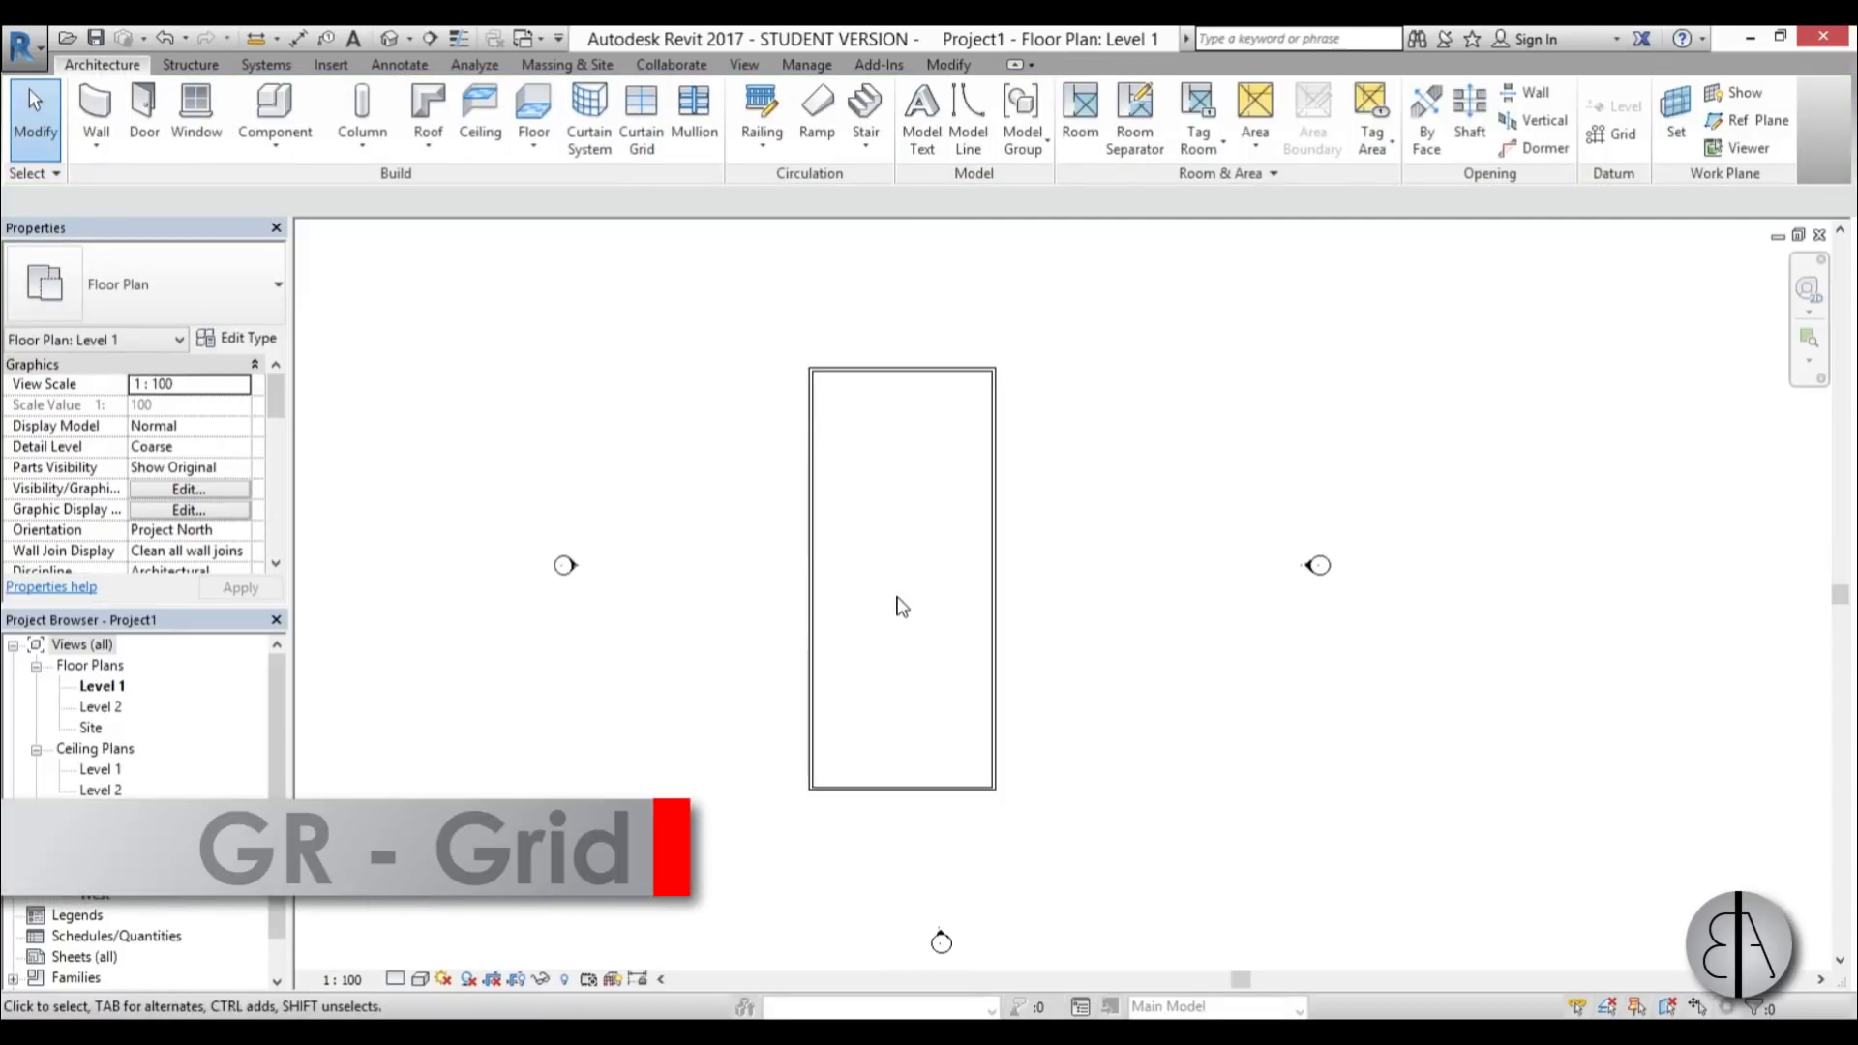
- Draw horizontal grid line 1 across the top of the enclosure
key(g)
key(r)
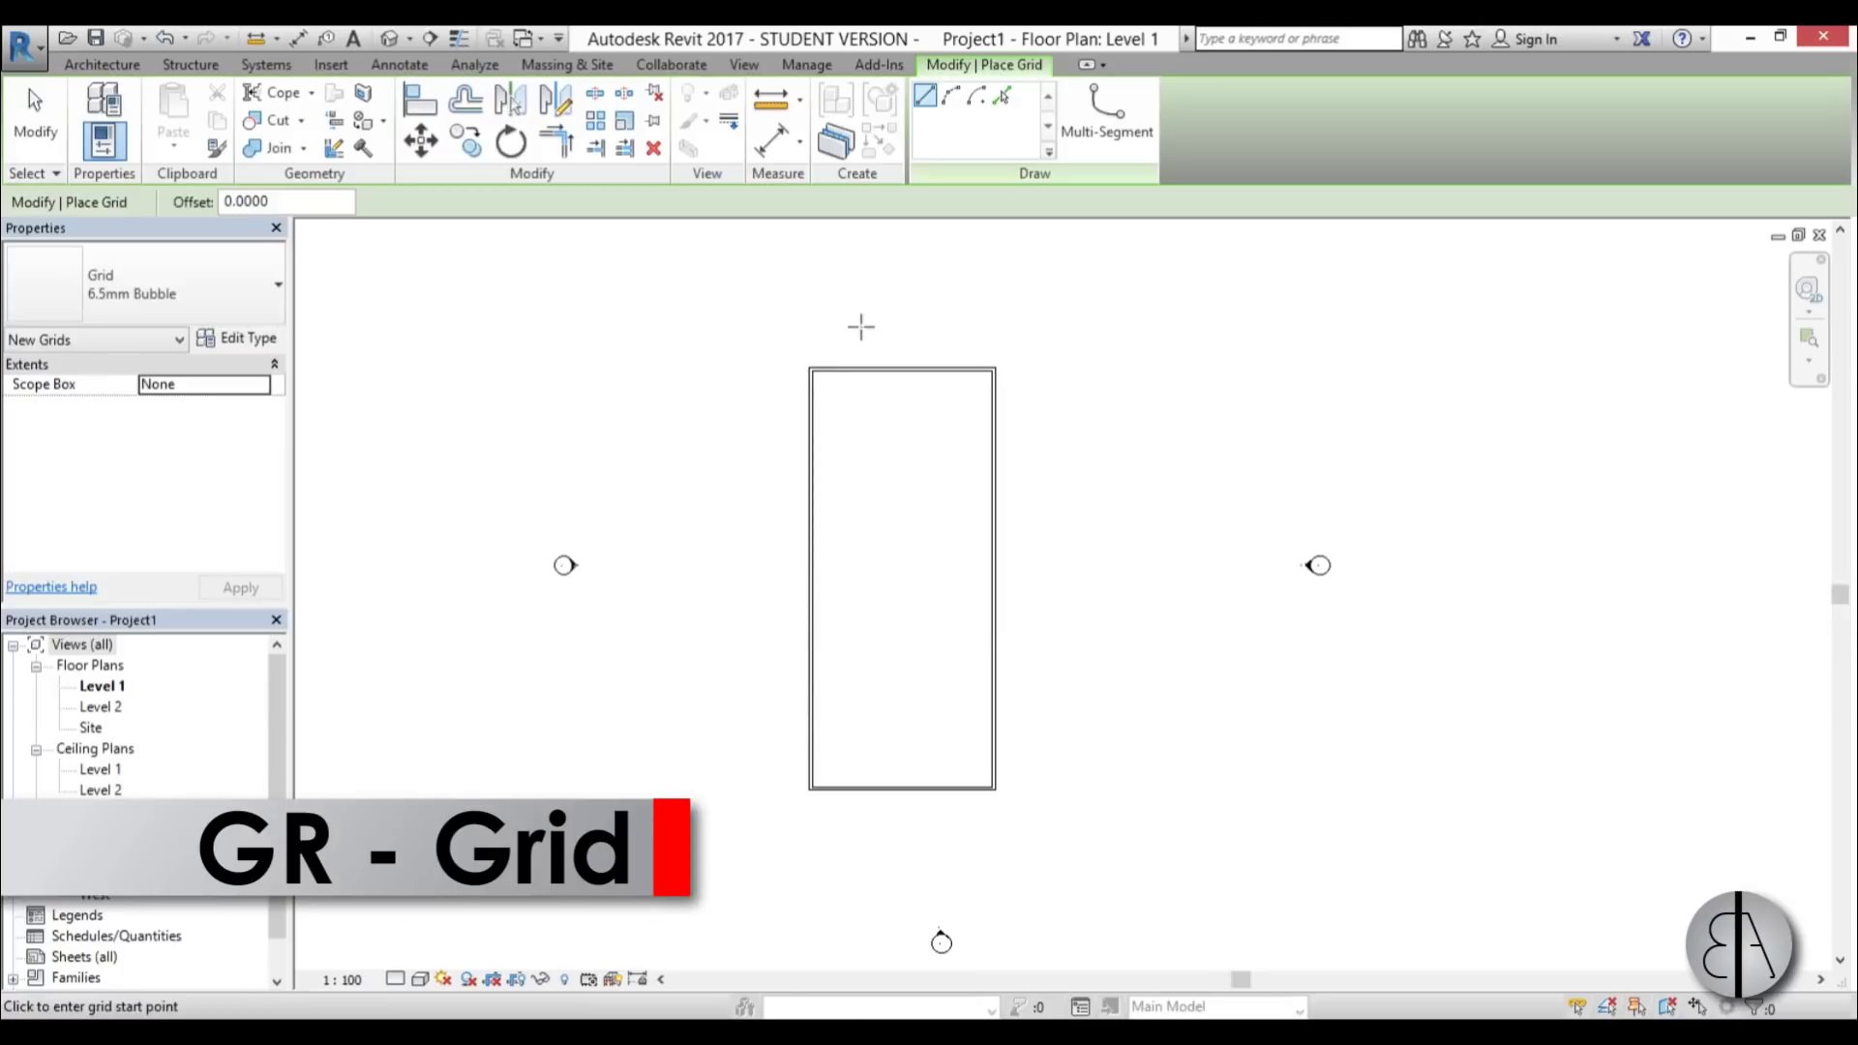
click(733, 427)
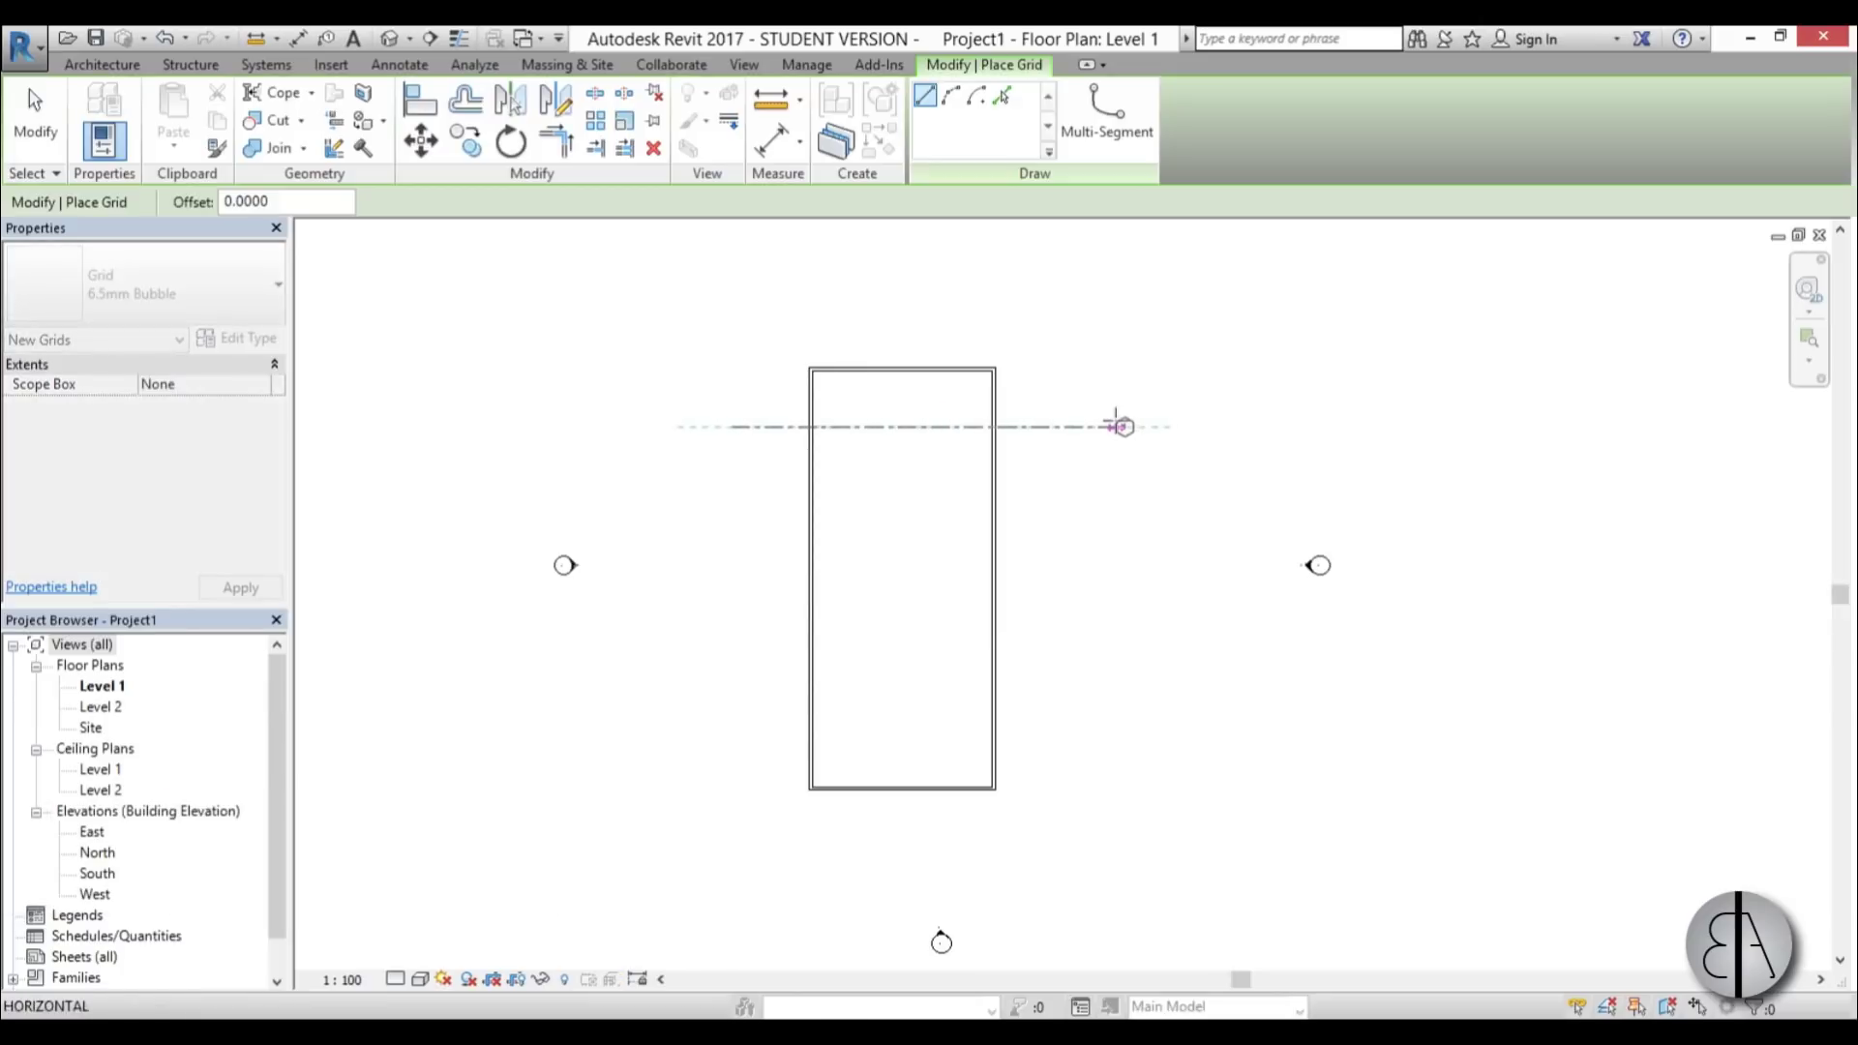
click(1116, 426)
key(Escape)
key(Escape)
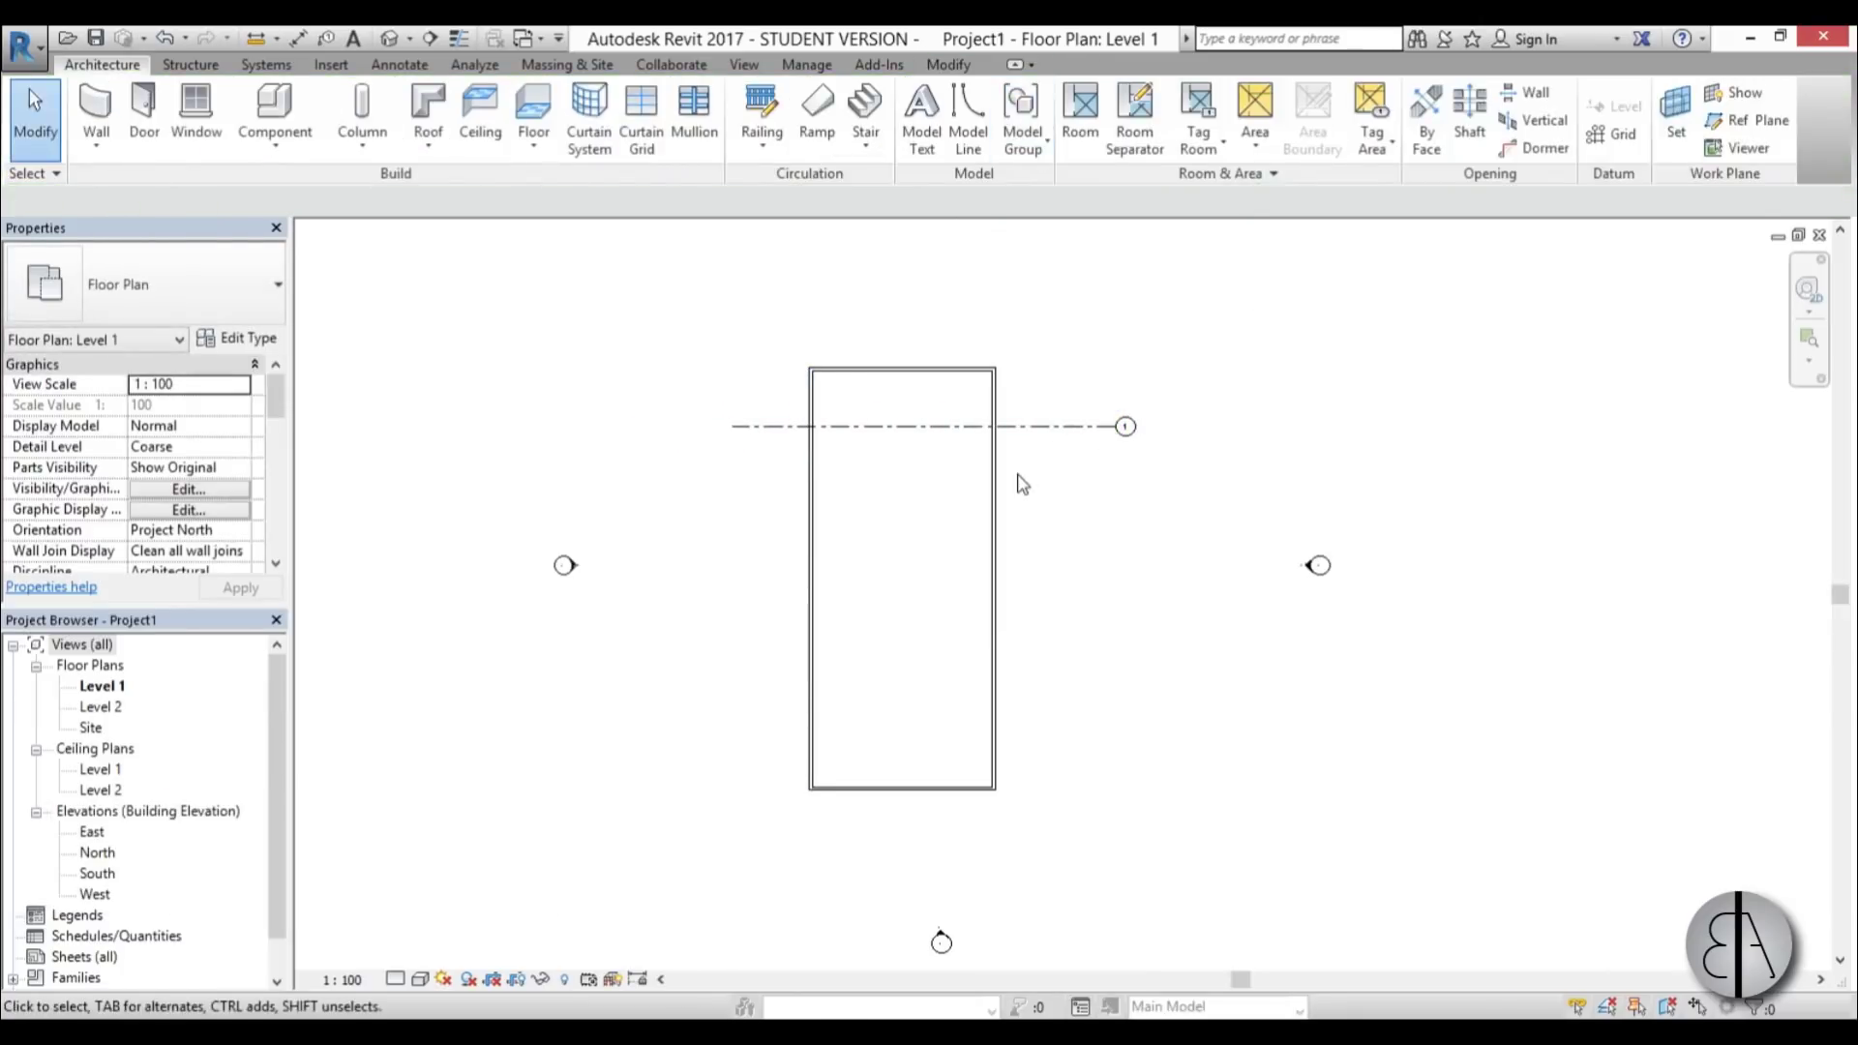
- Add grids 2 through 7 from picked lines at a 4.0 offset using Create Similar
click(1040, 426)
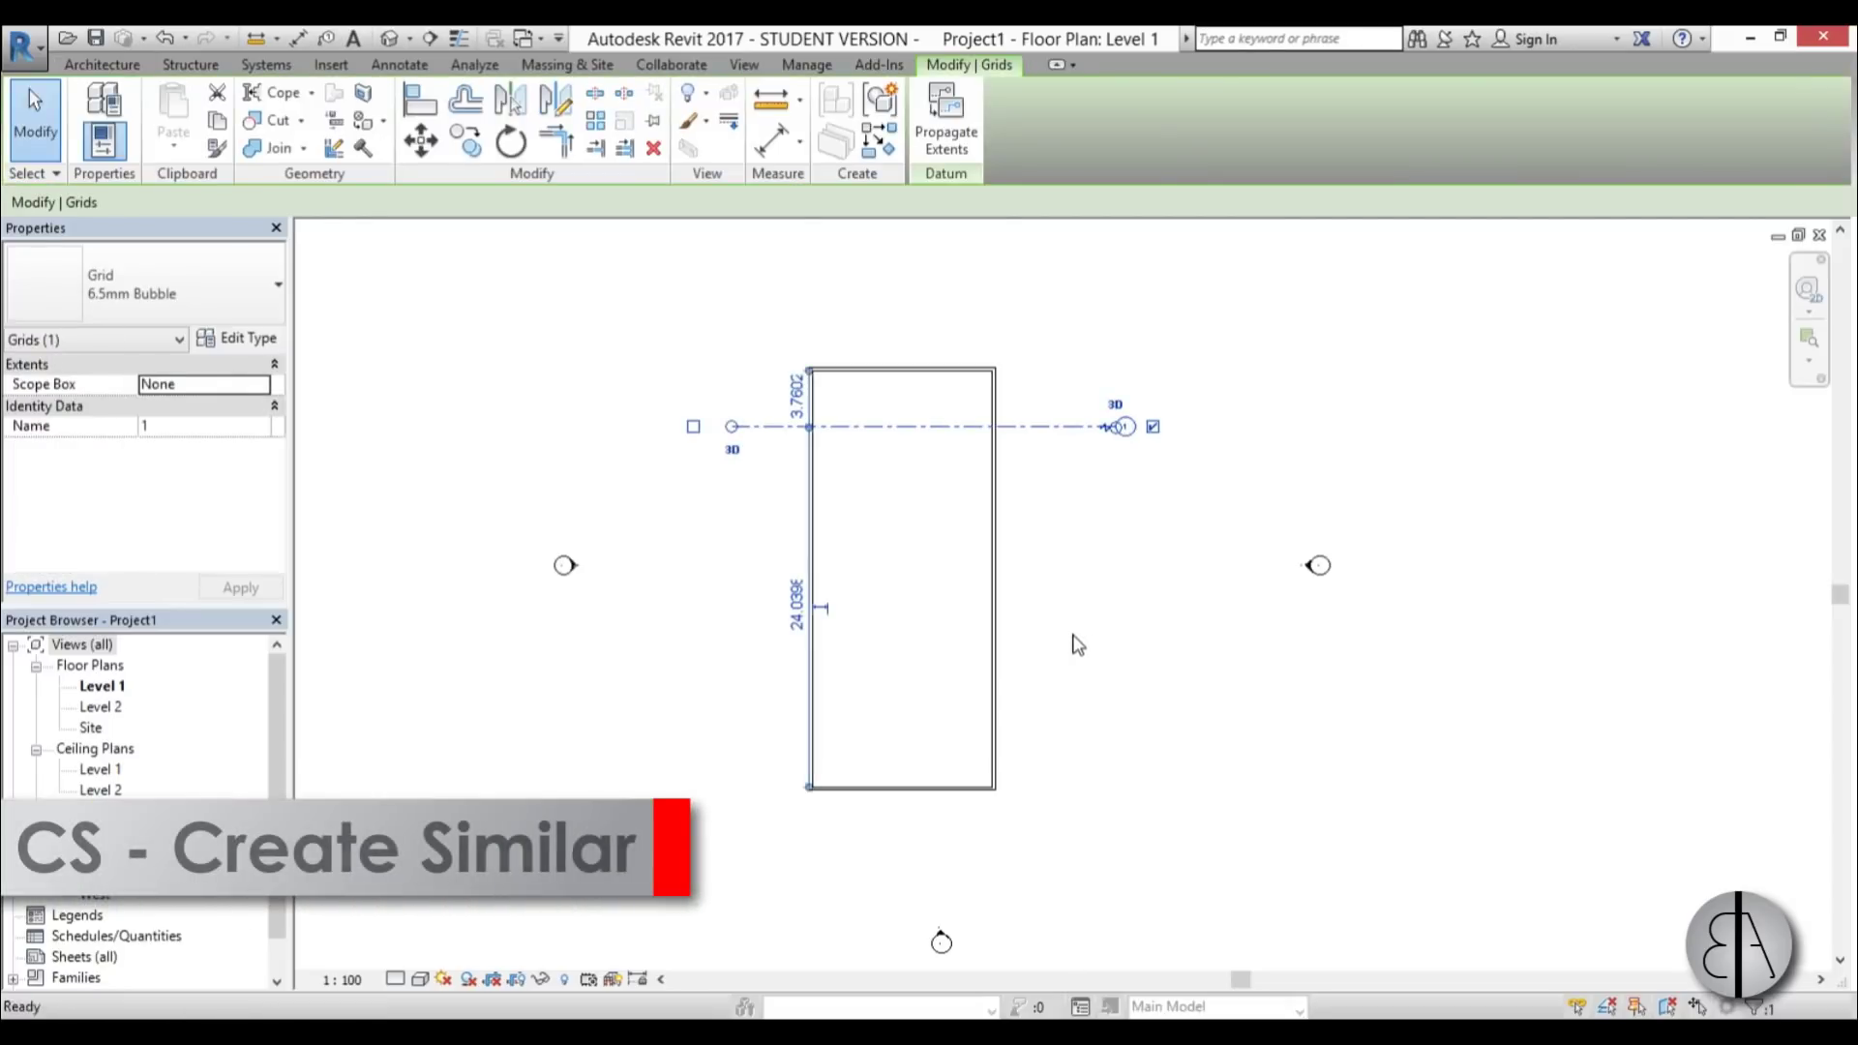
key(c)
key(s)
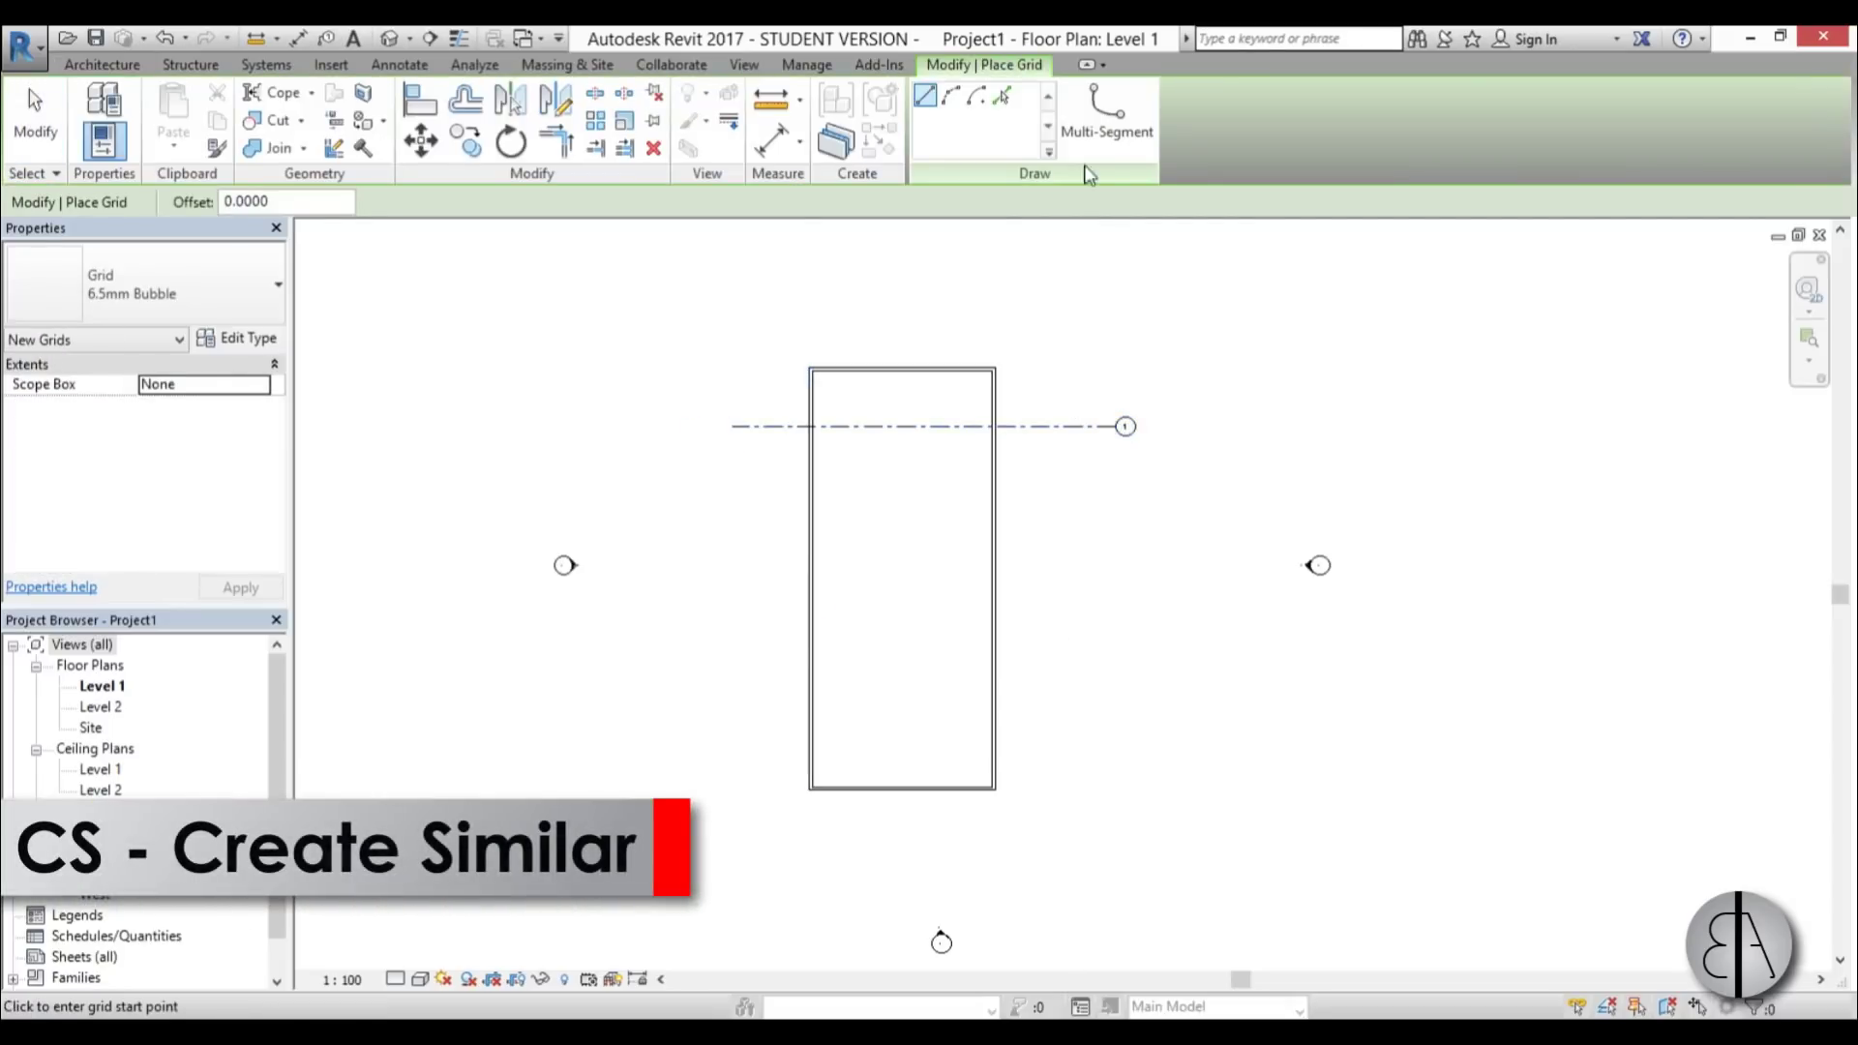
click(1003, 98)
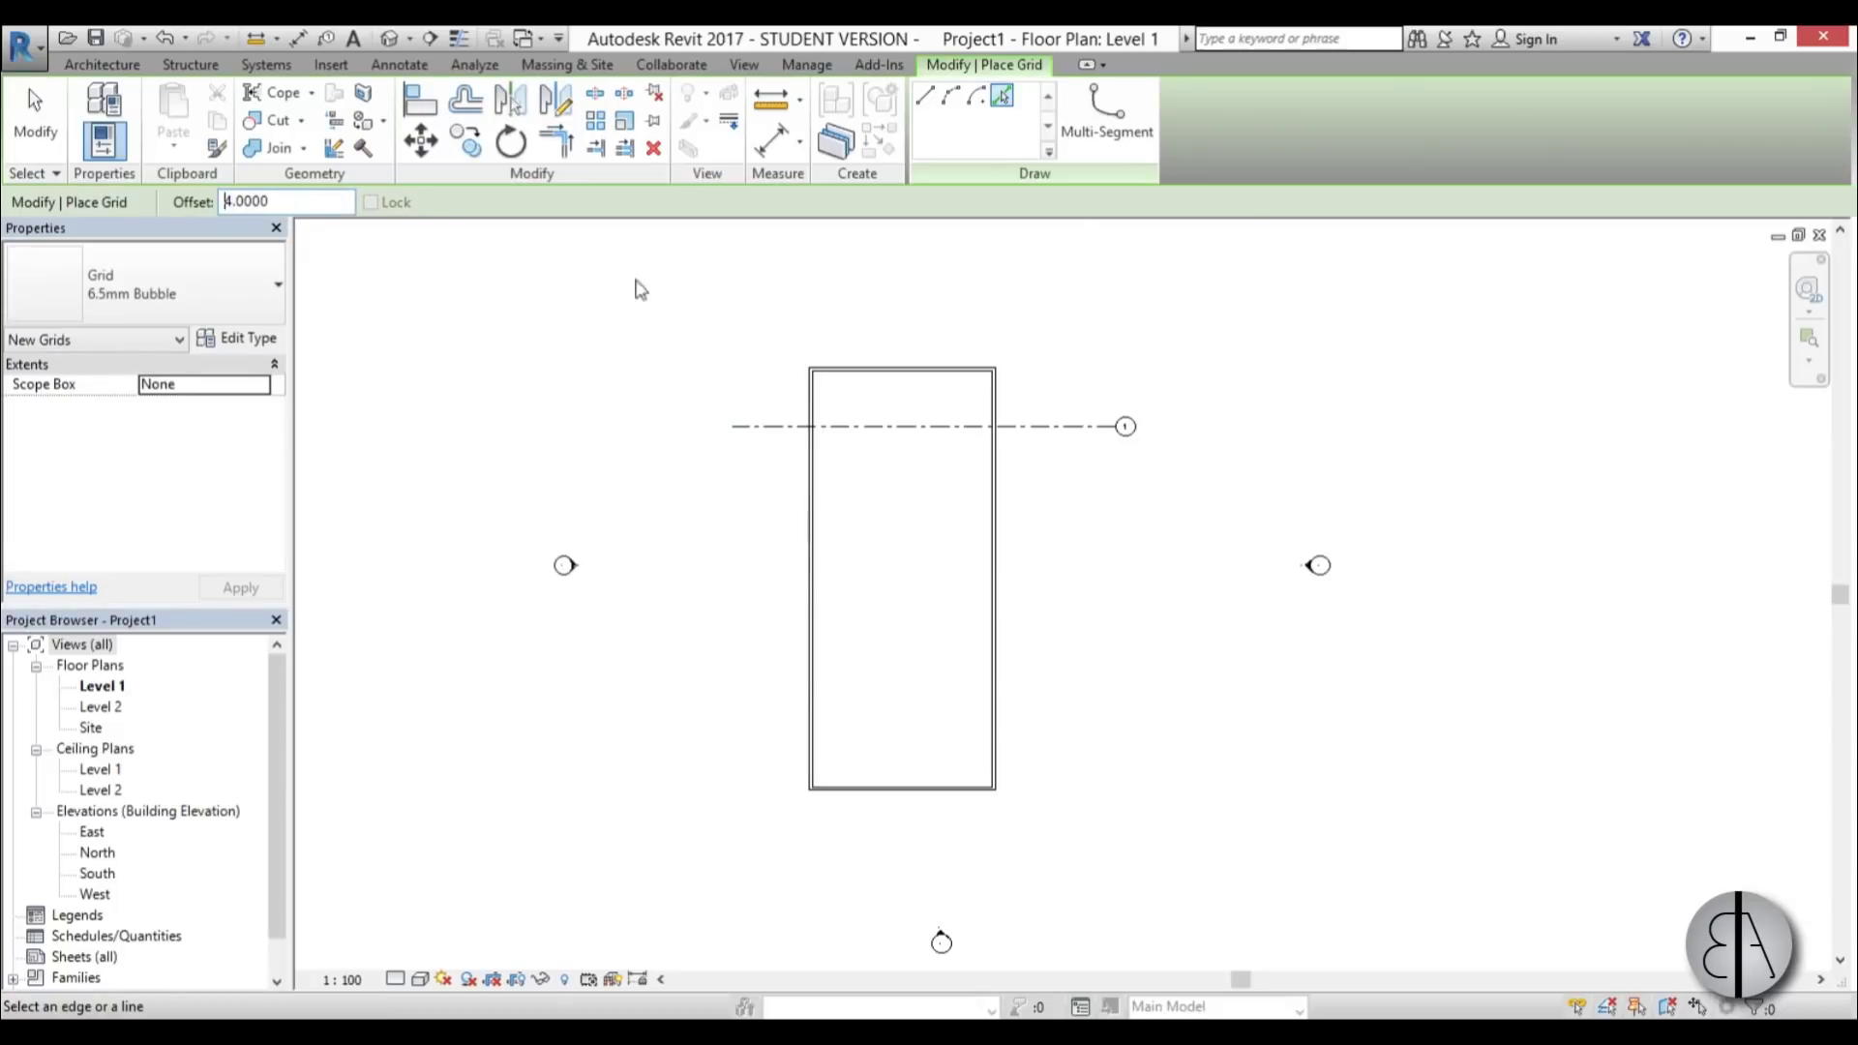
click(886, 422)
click(886, 432)
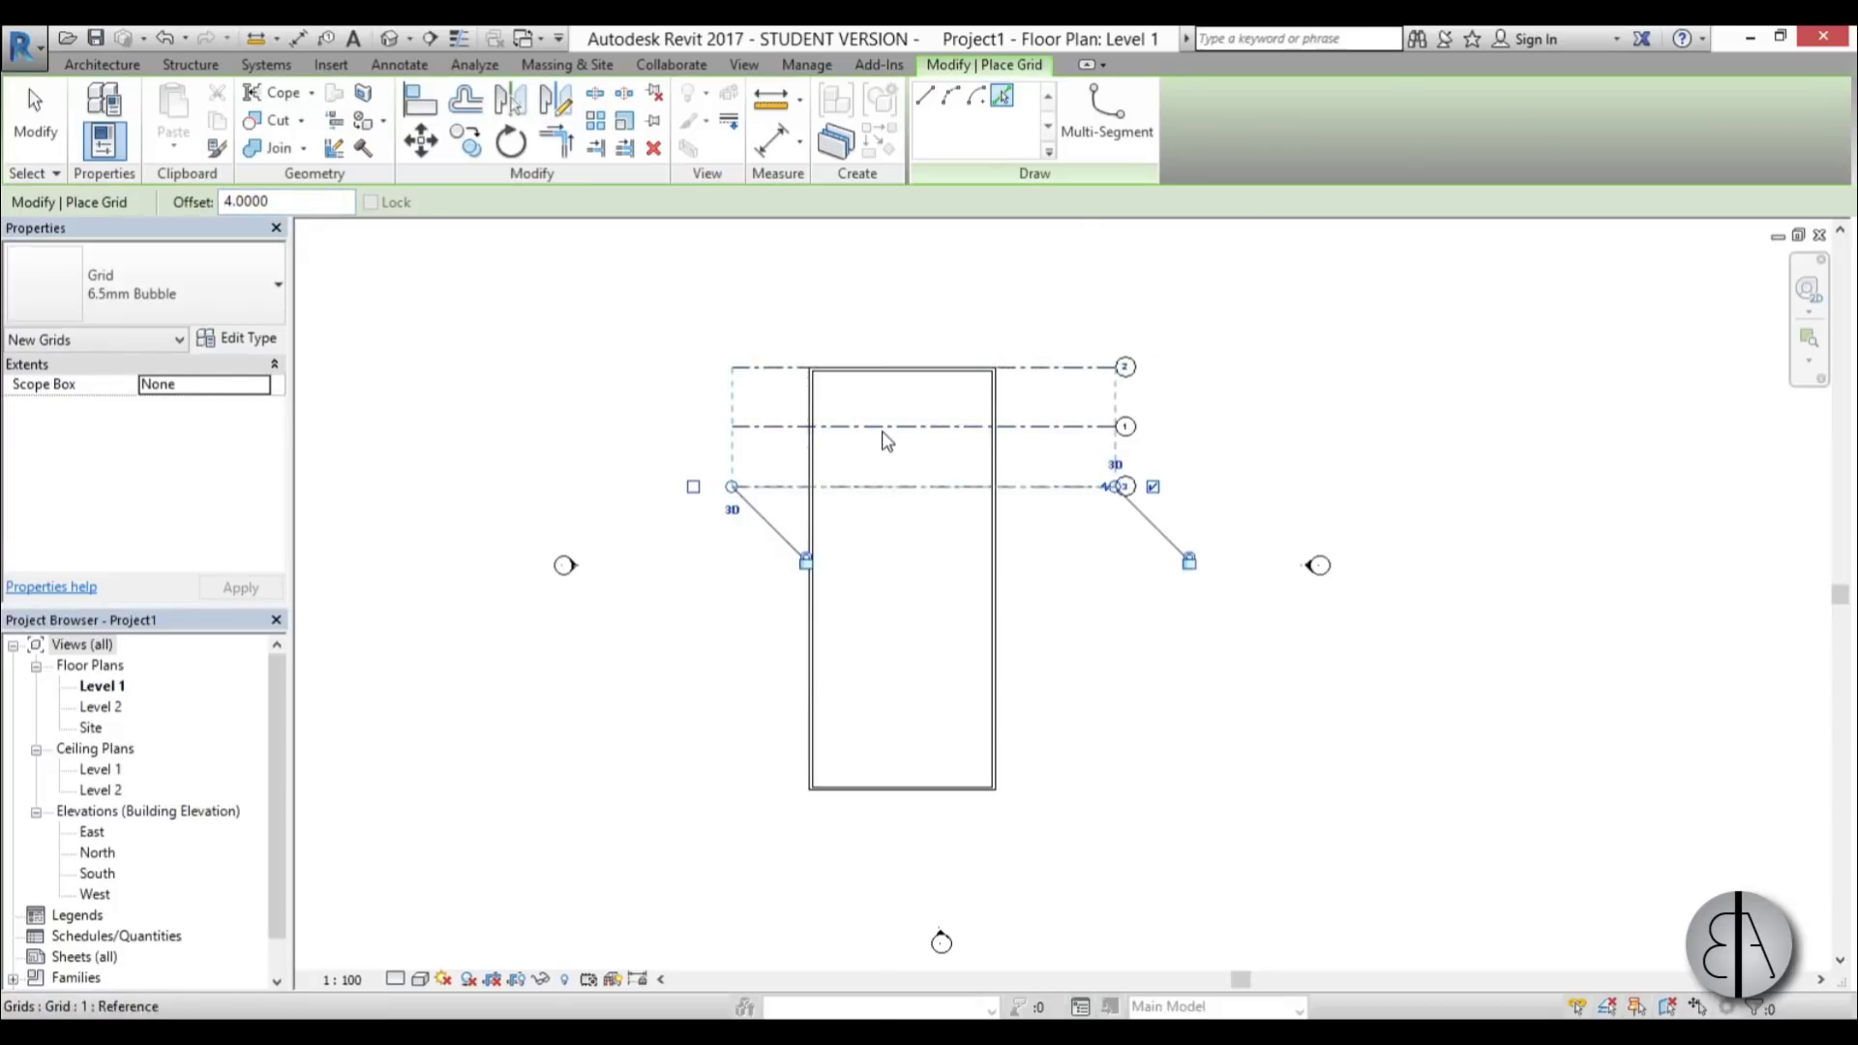
click(888, 500)
click(895, 559)
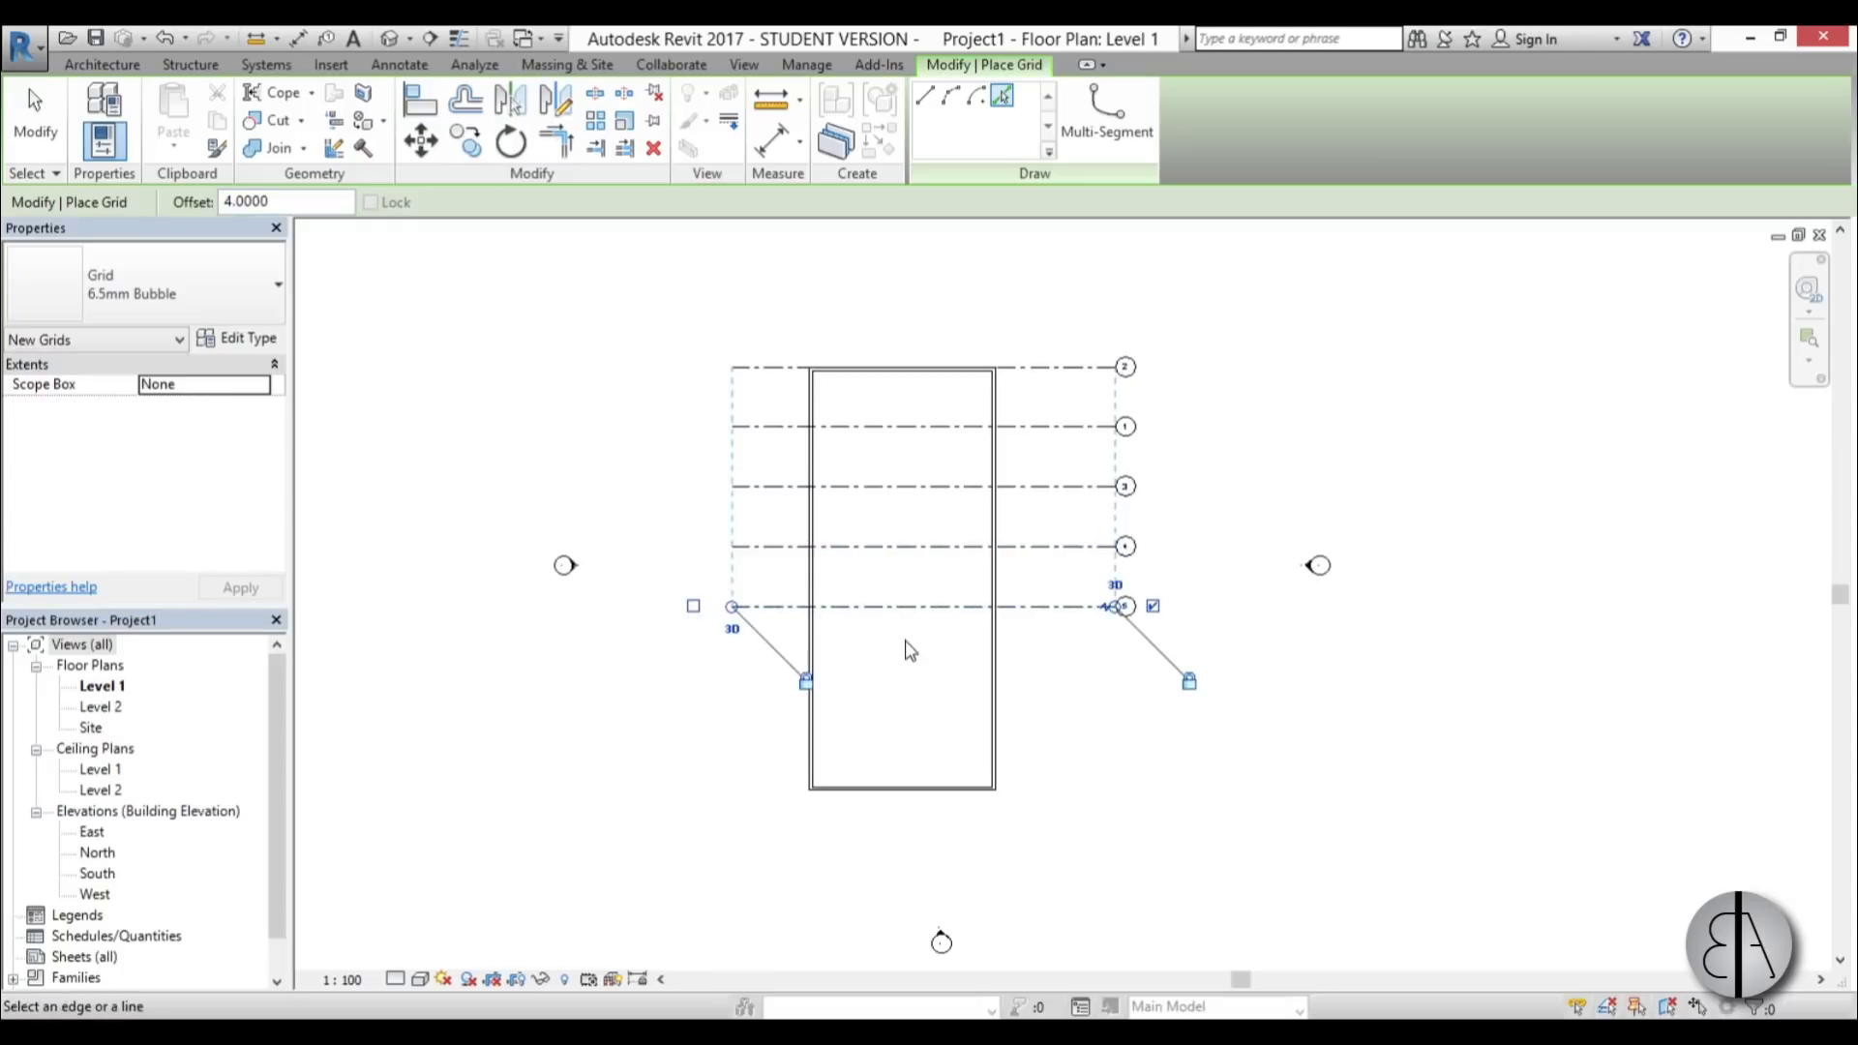
click(894, 609)
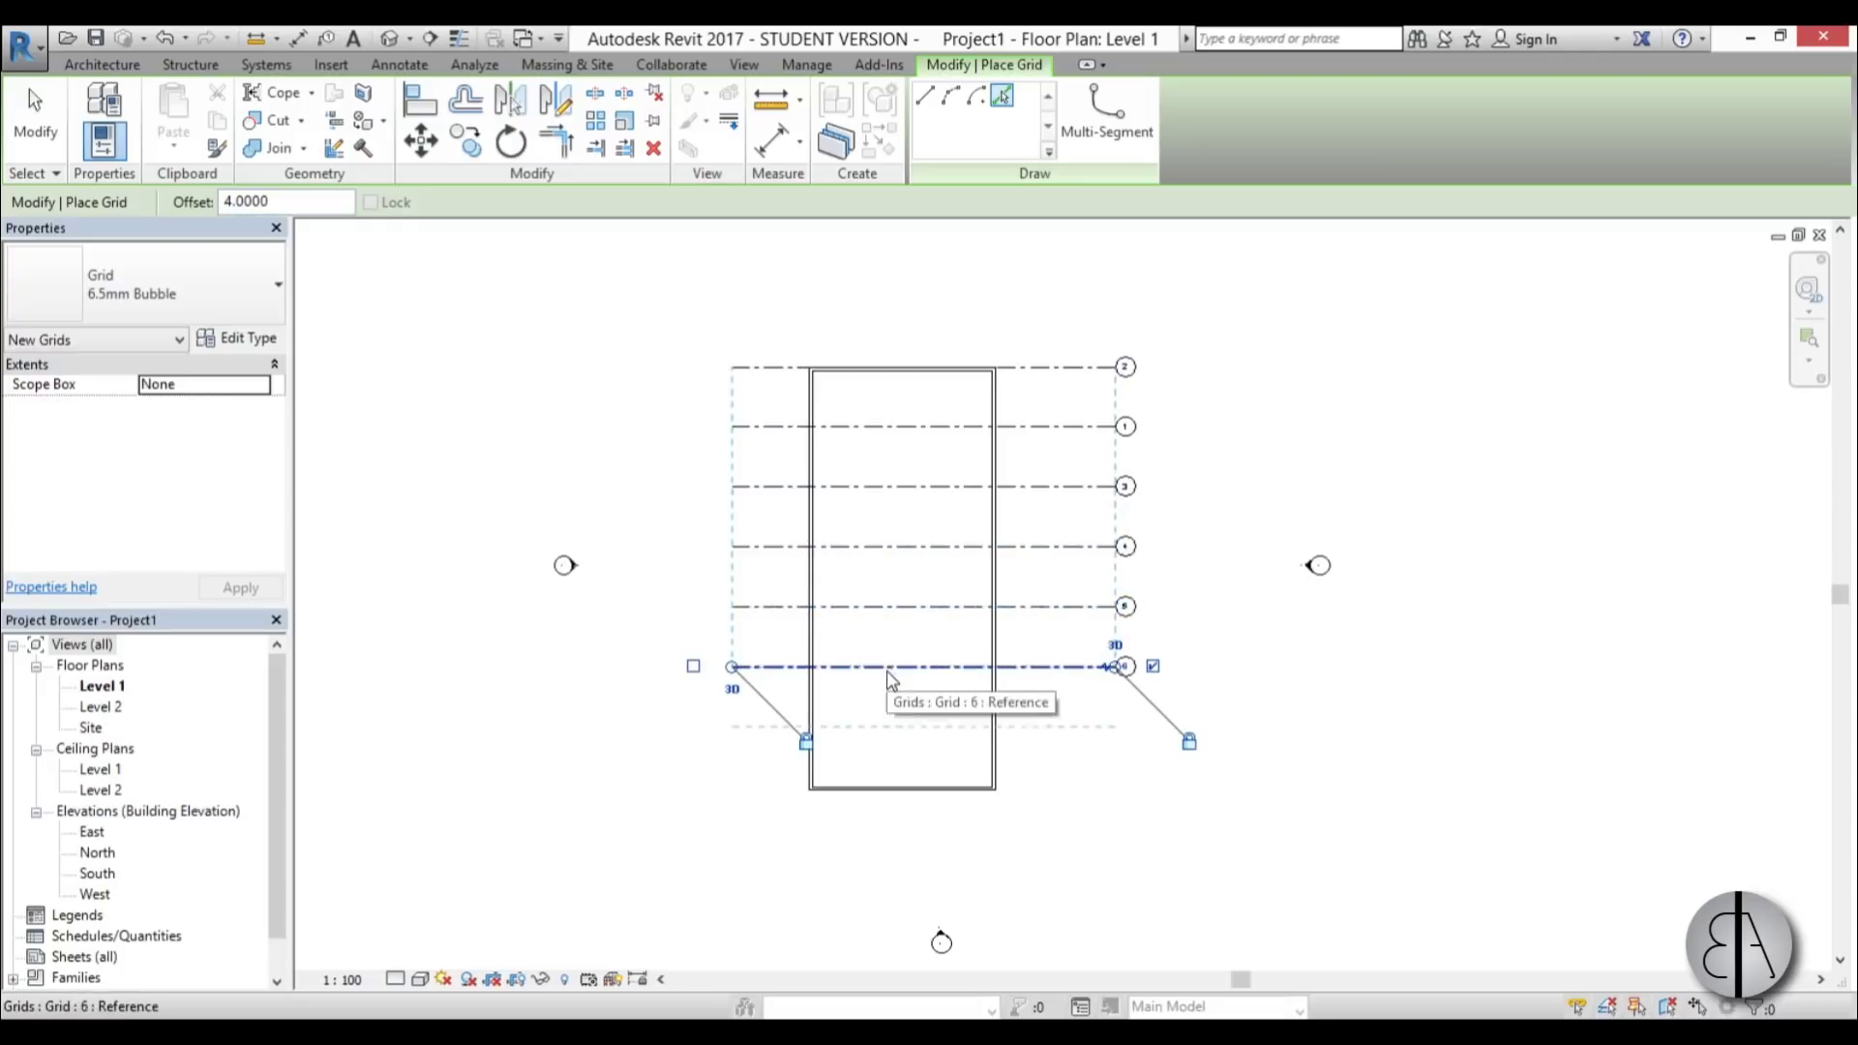
click(891, 668)
key(Escape)
key(Escape)
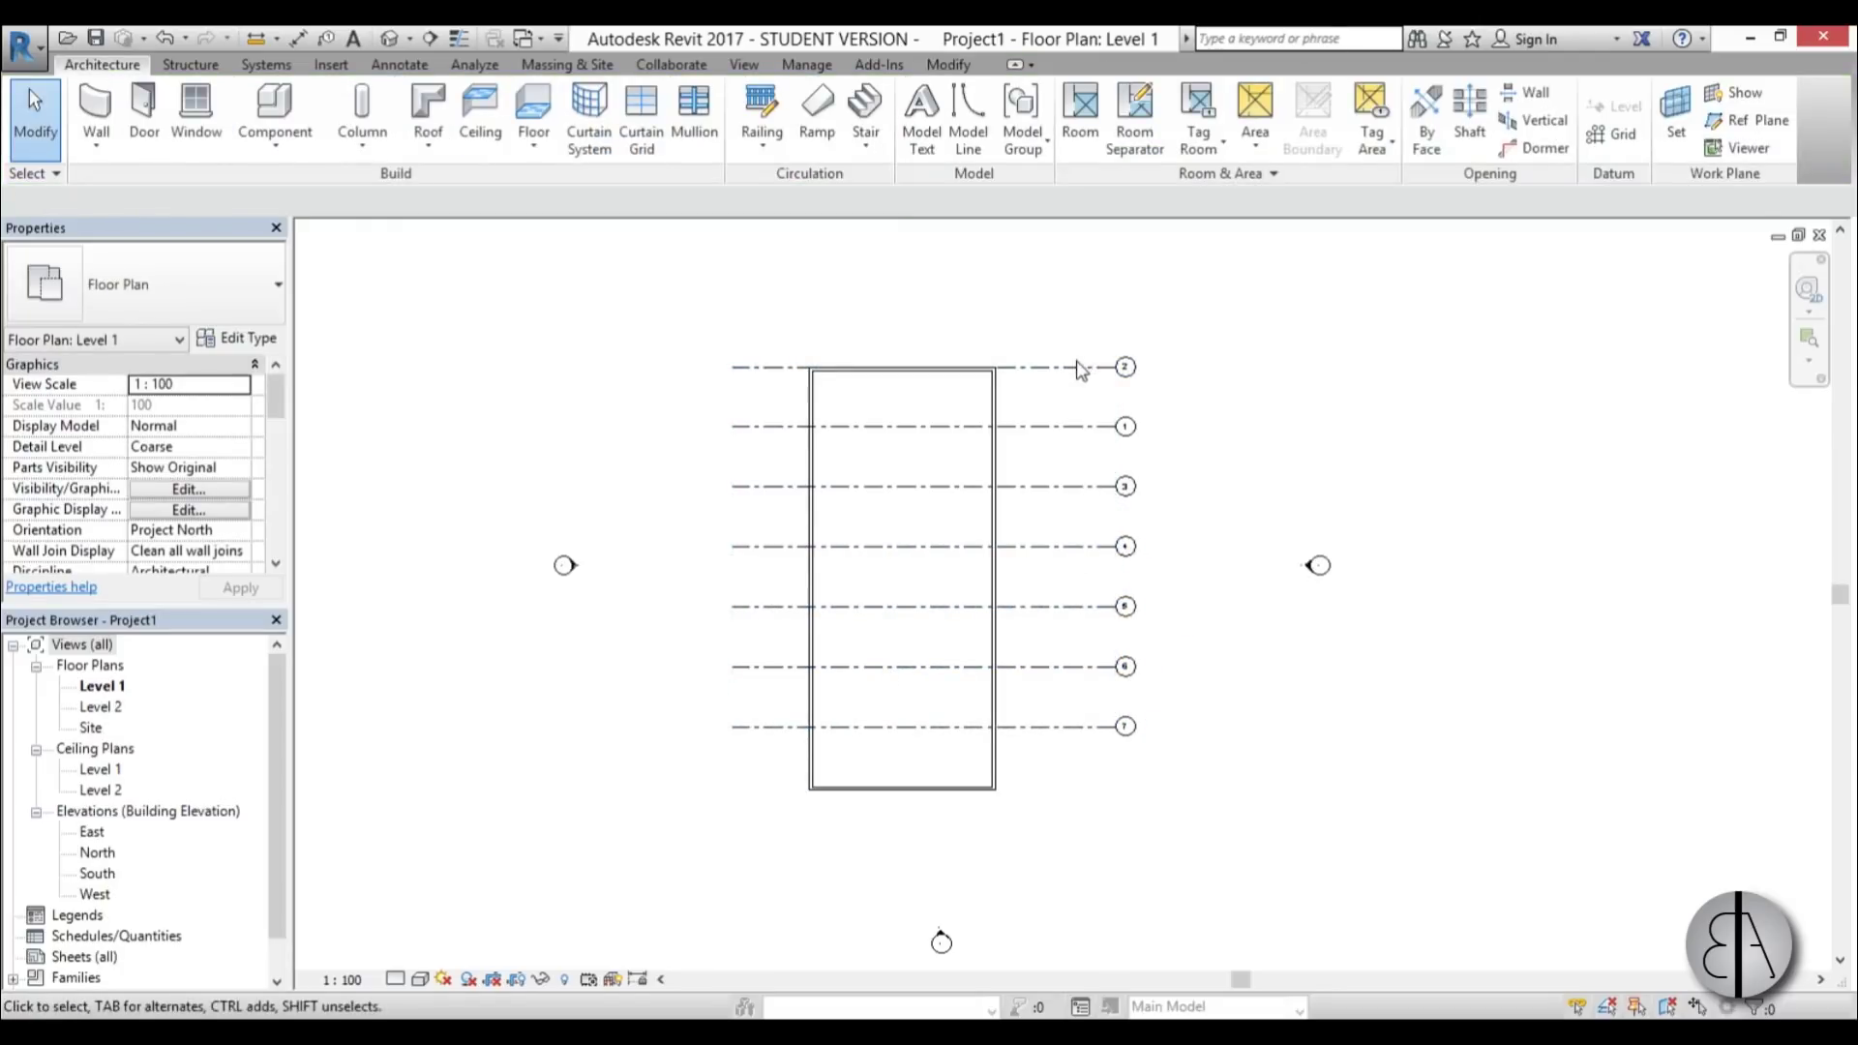
- Delete grid 2 above grid 1
click(1081, 368)
key(Delete)
scroll(1006, 430, up, 1)
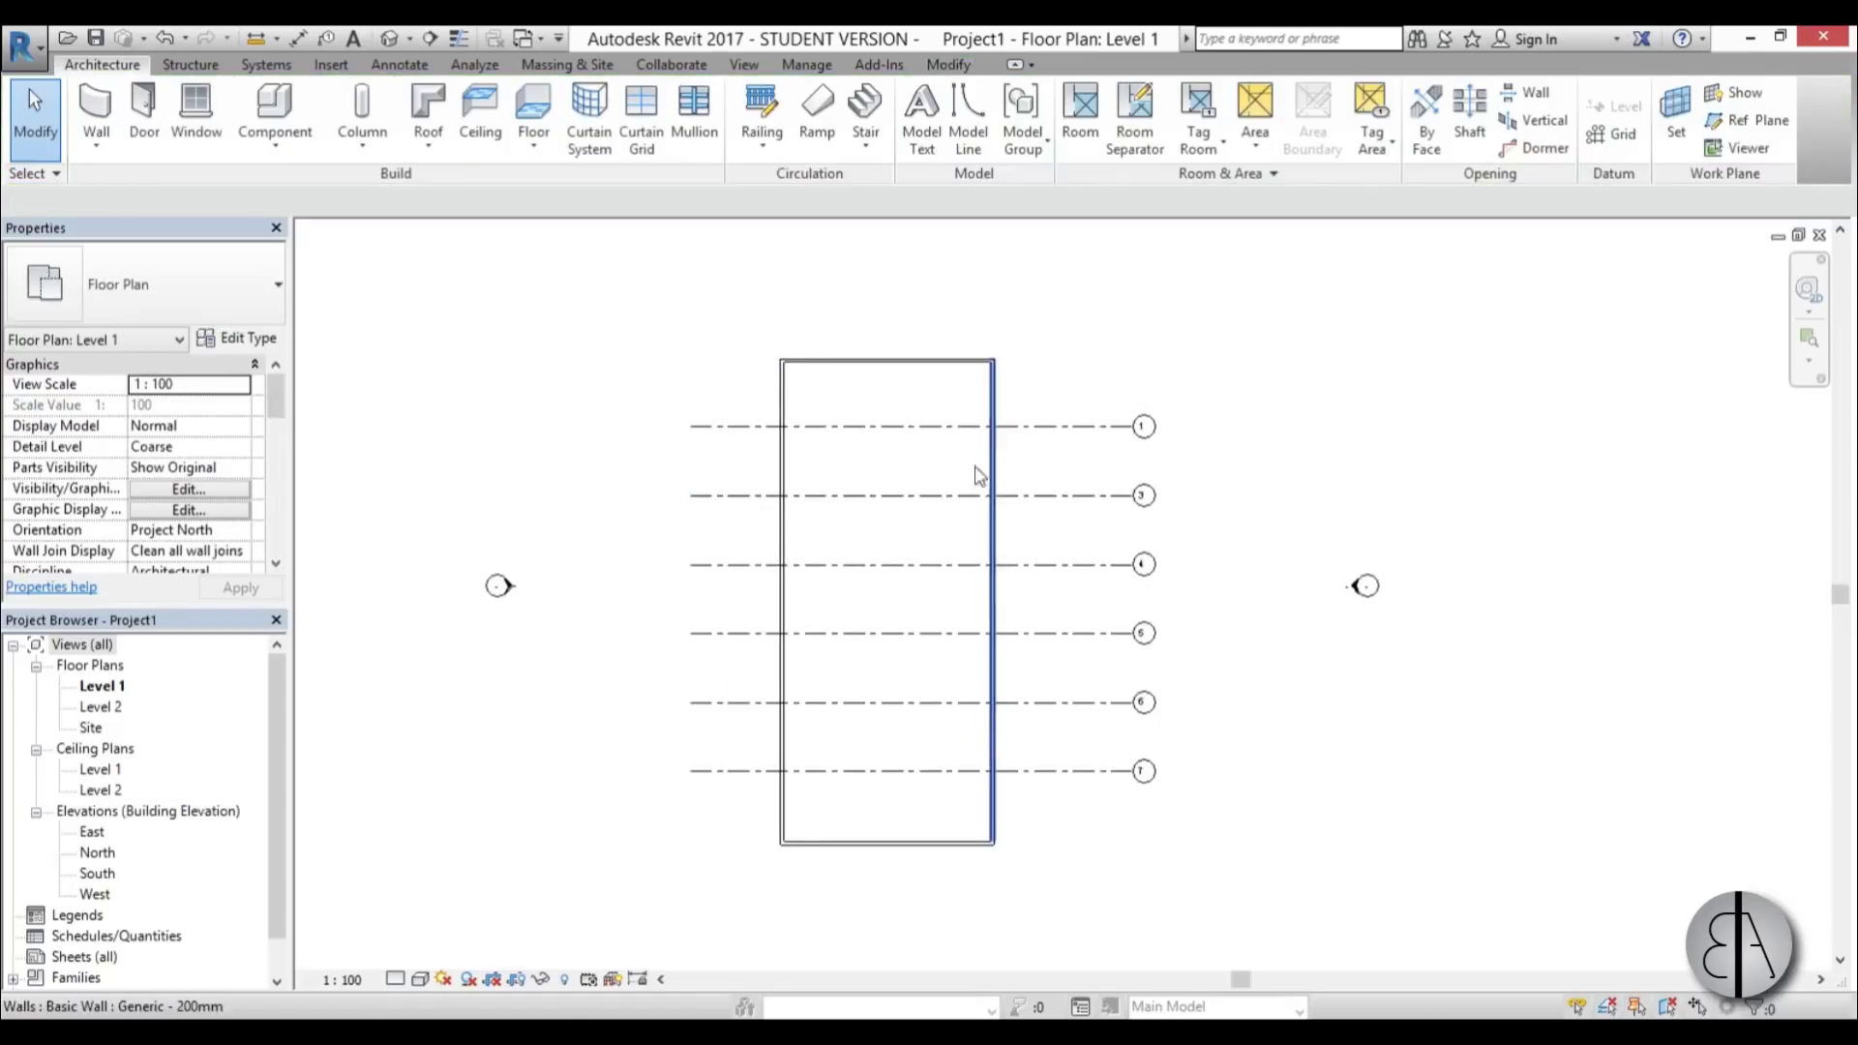
scroll(967, 445, up, 1)
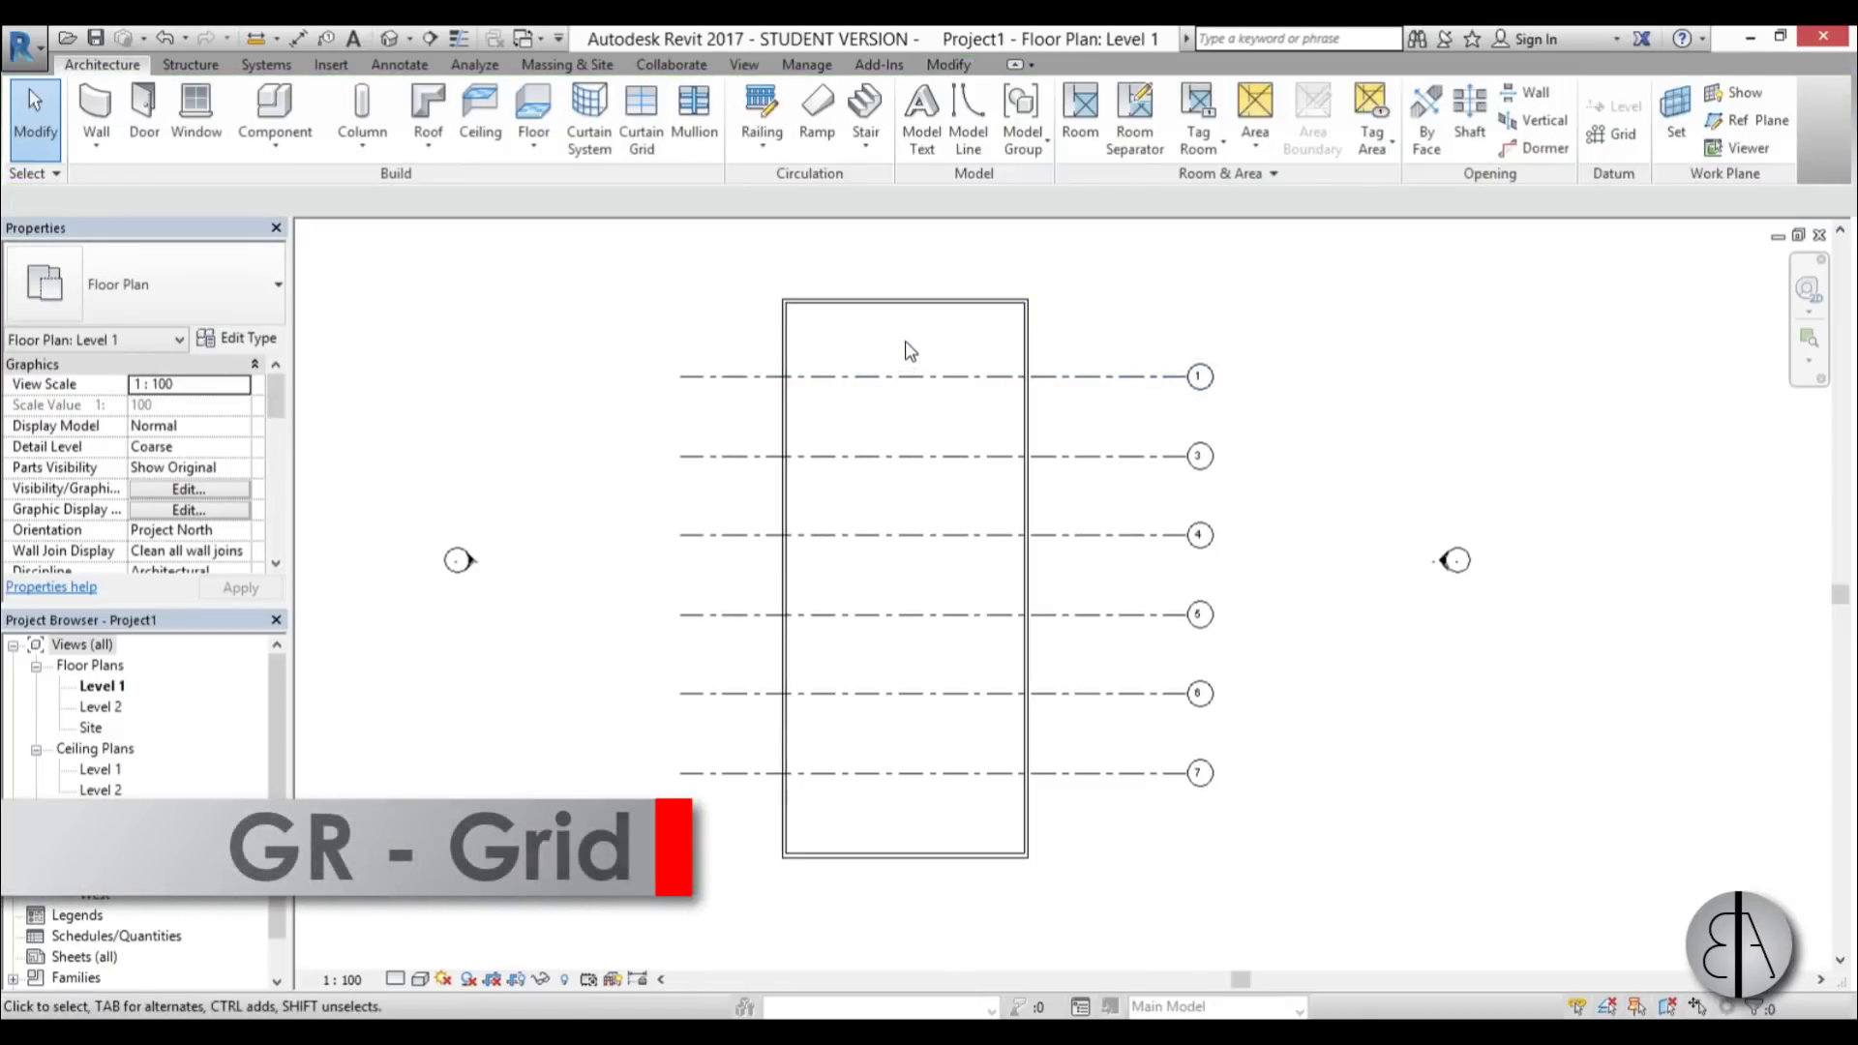
- Draw vertical grids 8 and 9 crossing the enclosure from top to bottom
key(g)
key(r)
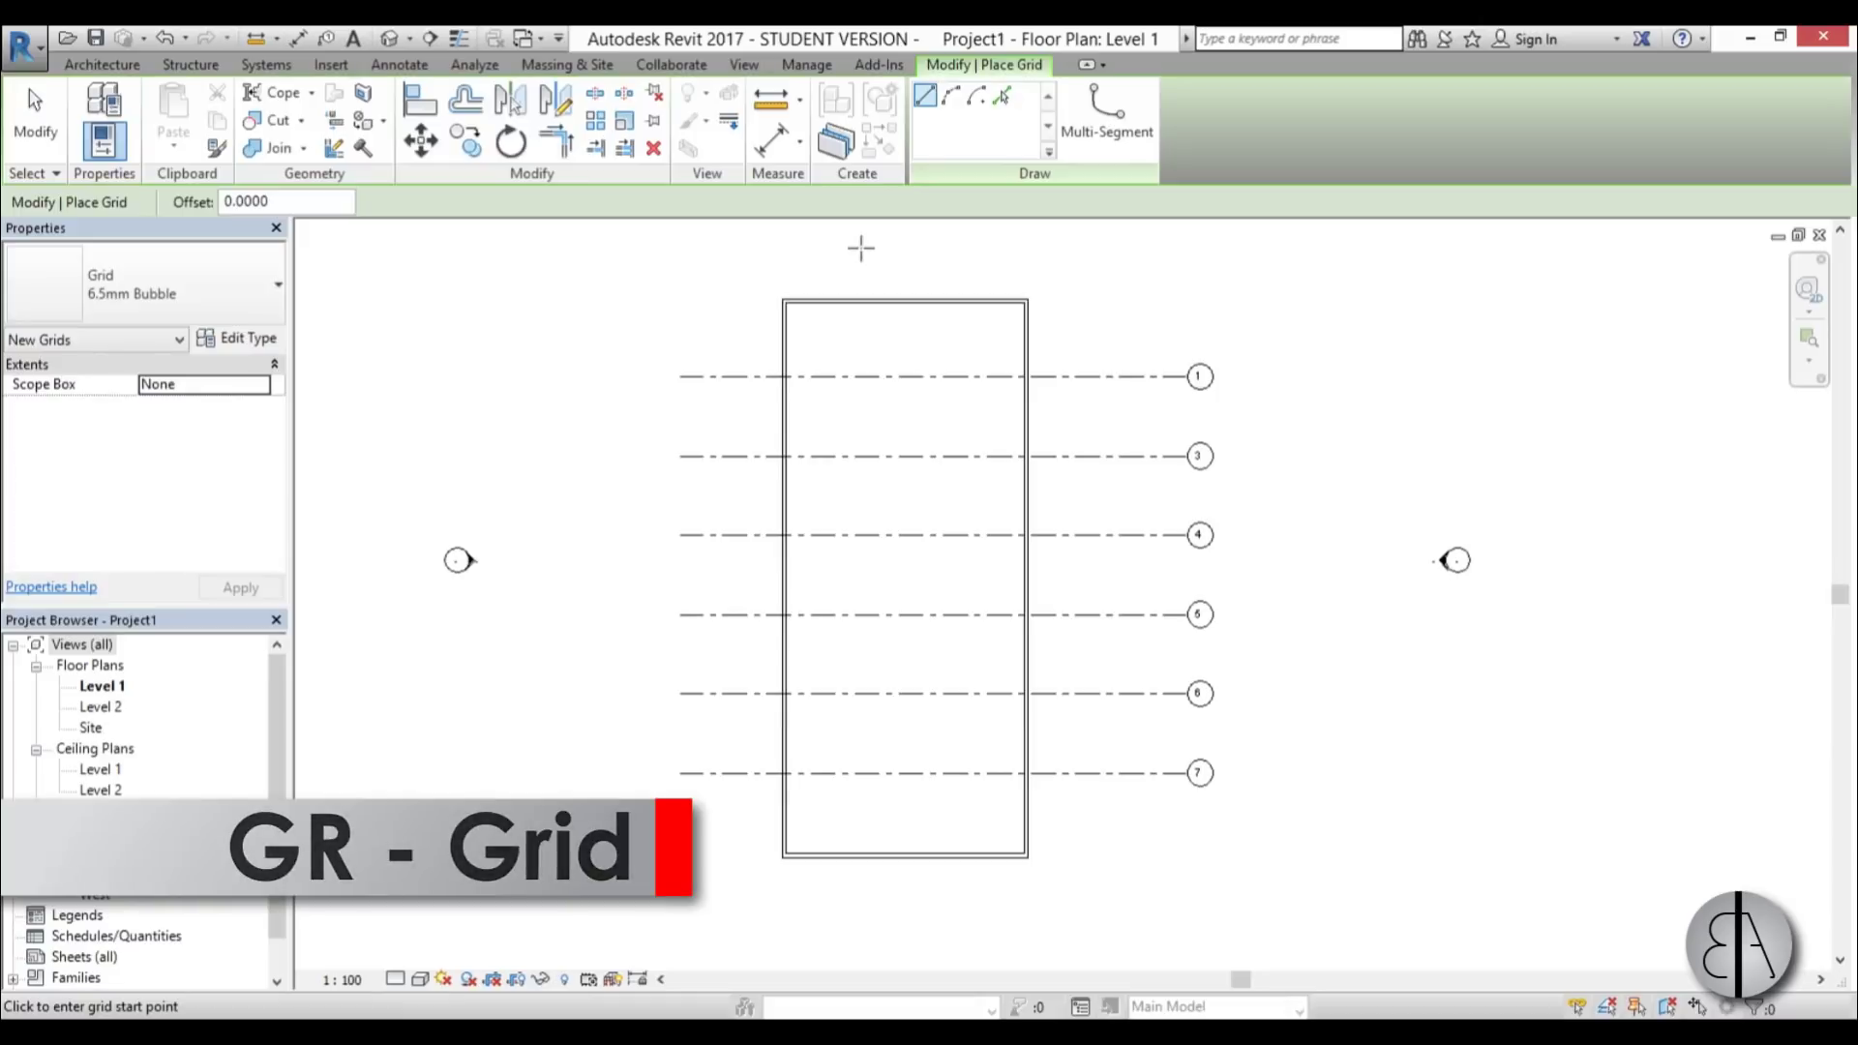
click(860, 245)
click(860, 943)
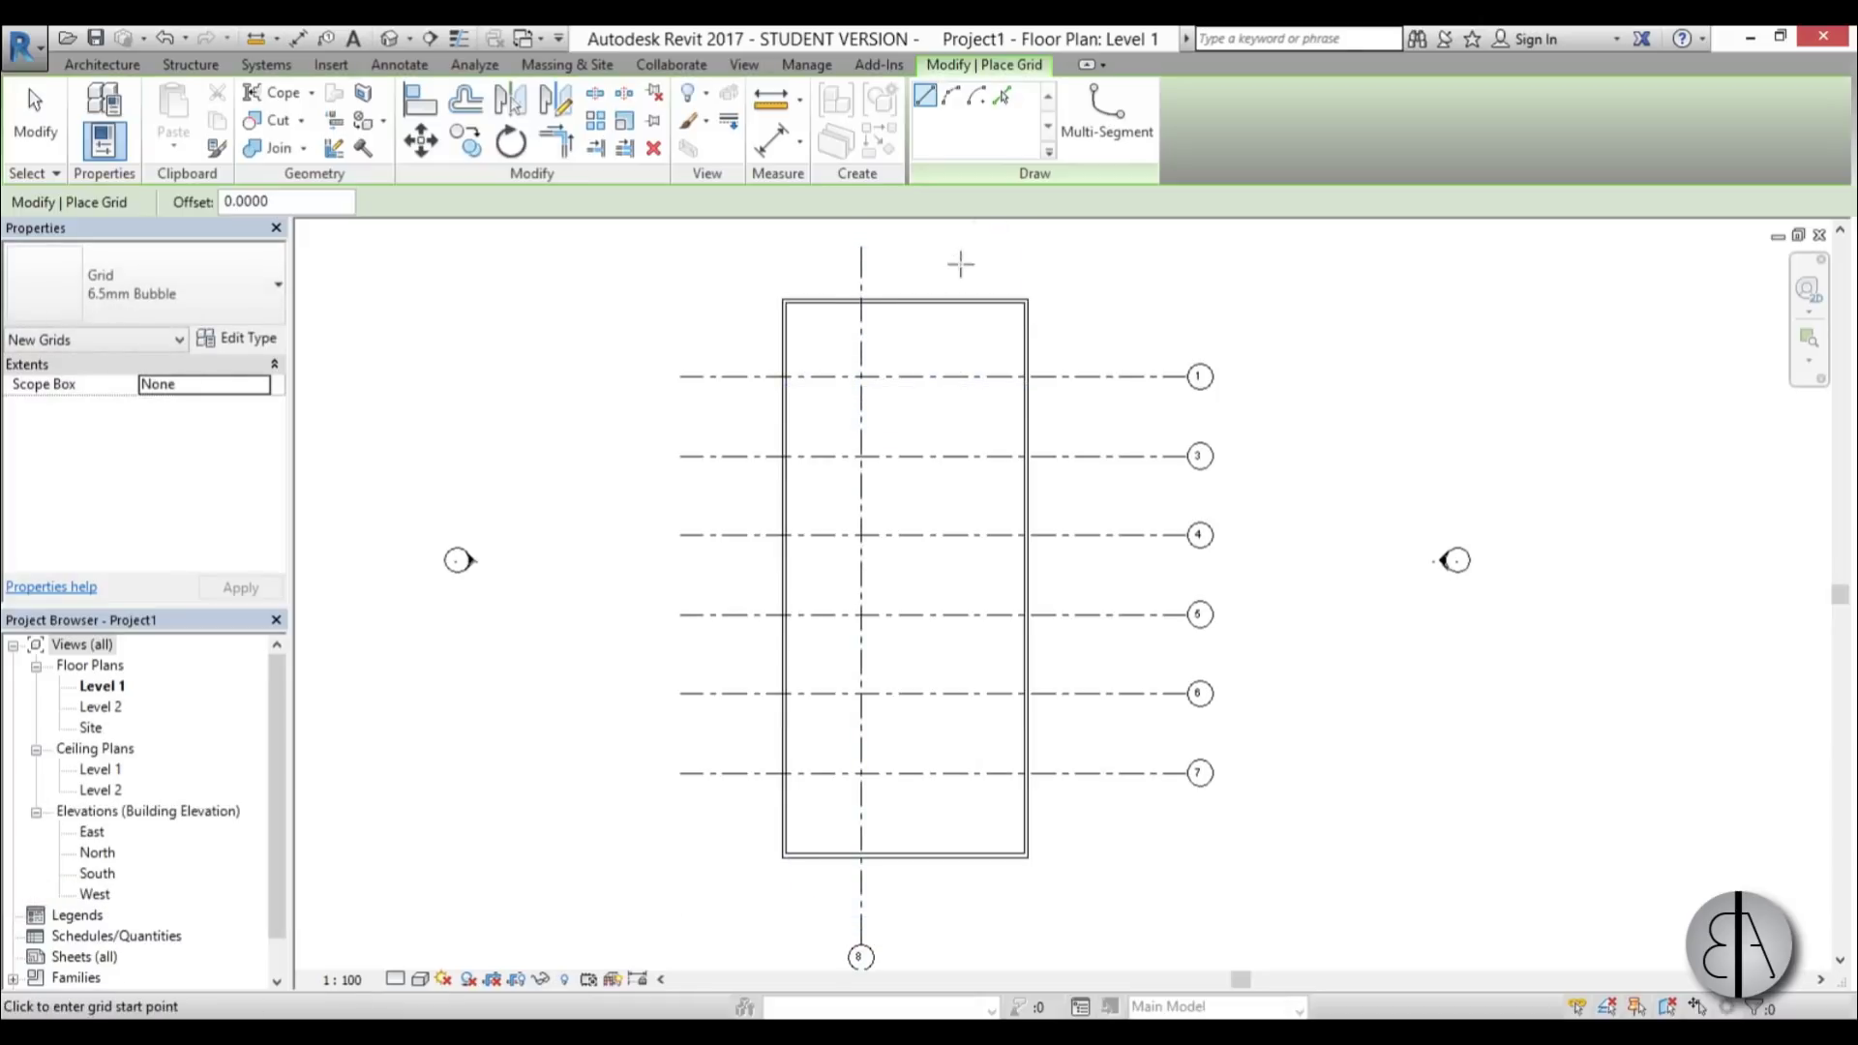
click(941, 246)
click(942, 957)
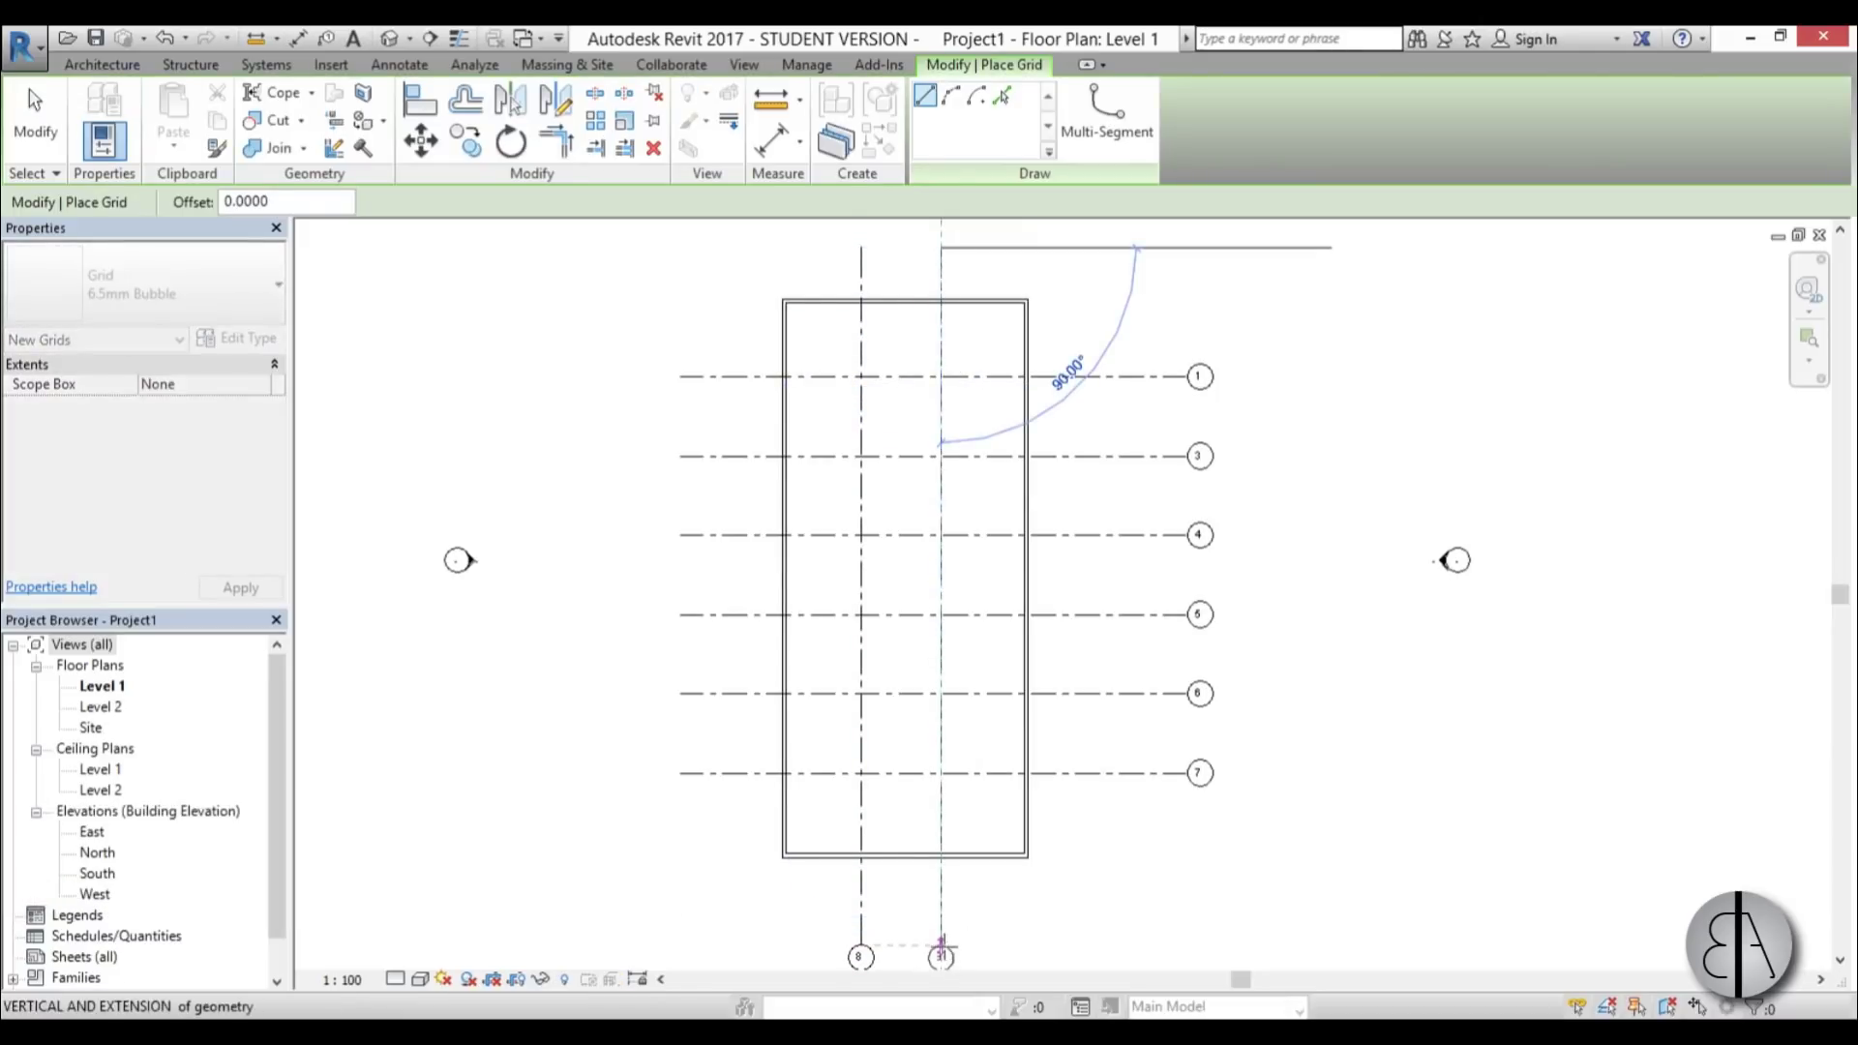
key(Escape)
key(Escape)
scroll(866, 844, up, 2)
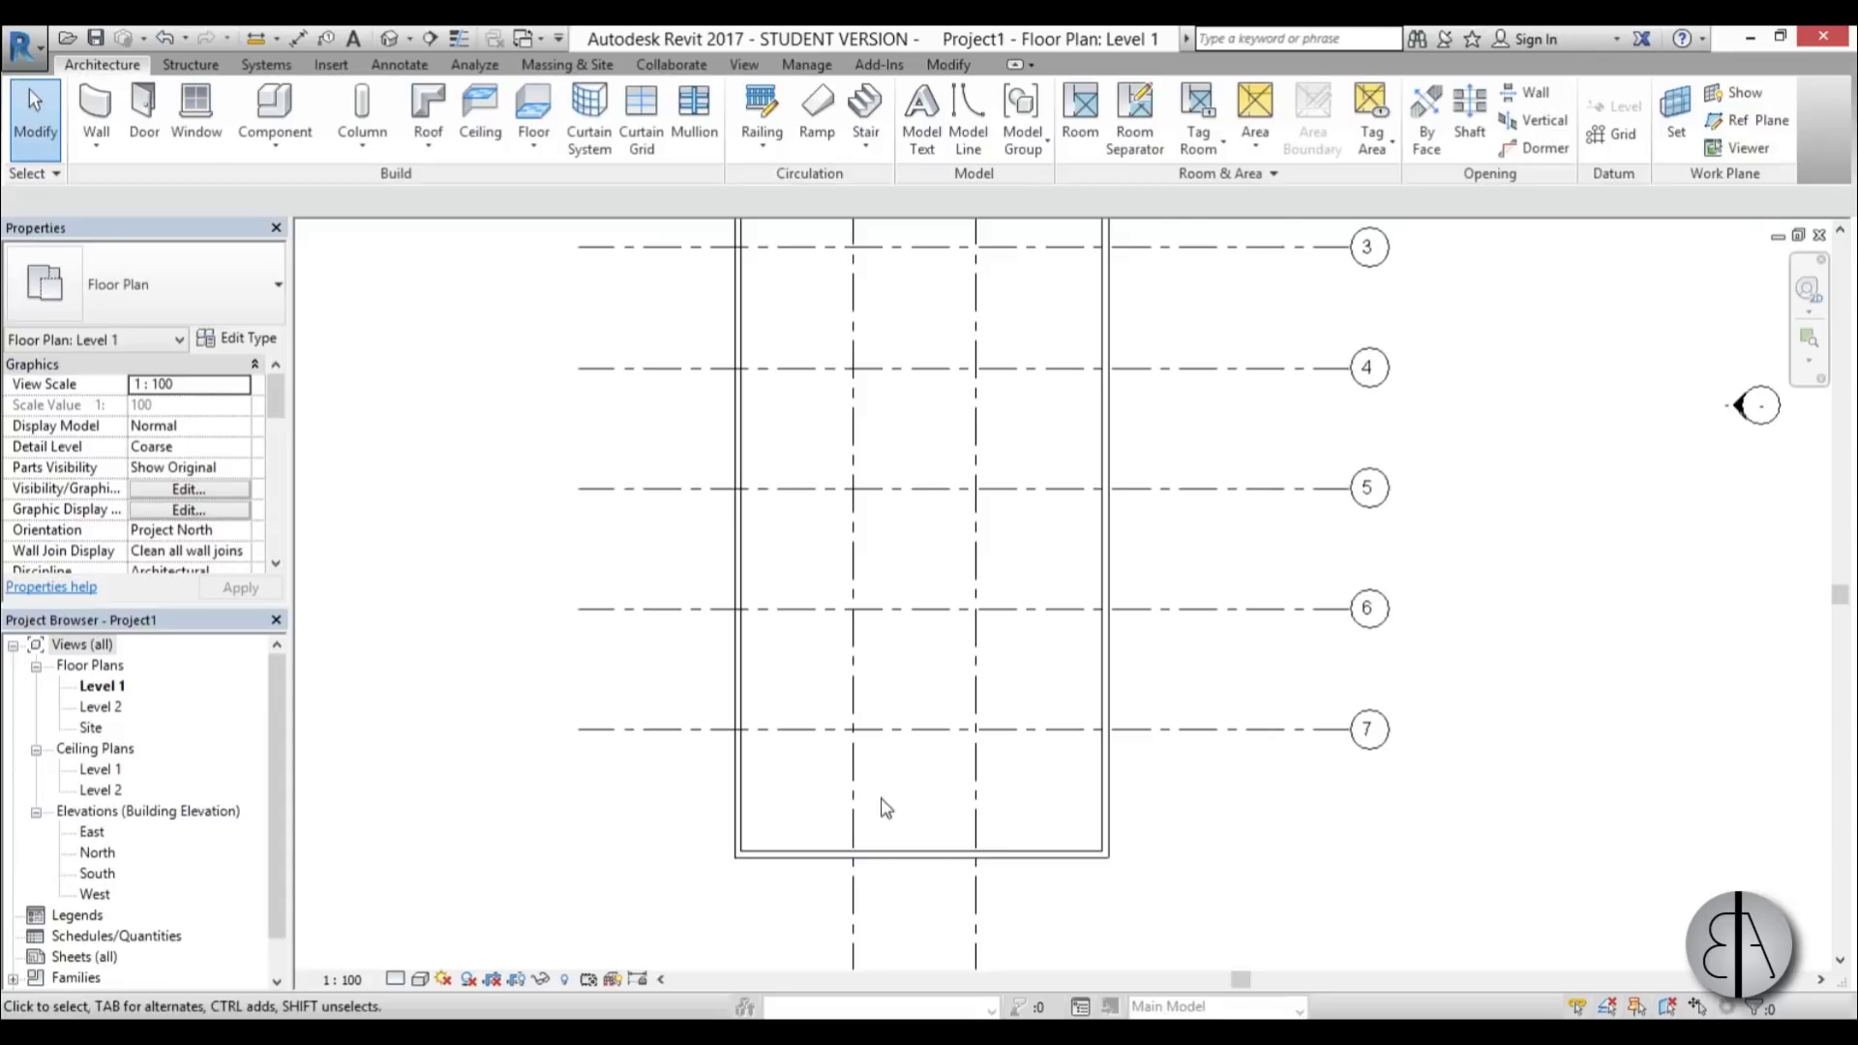
middle_drag(953, 799, 949, 771)
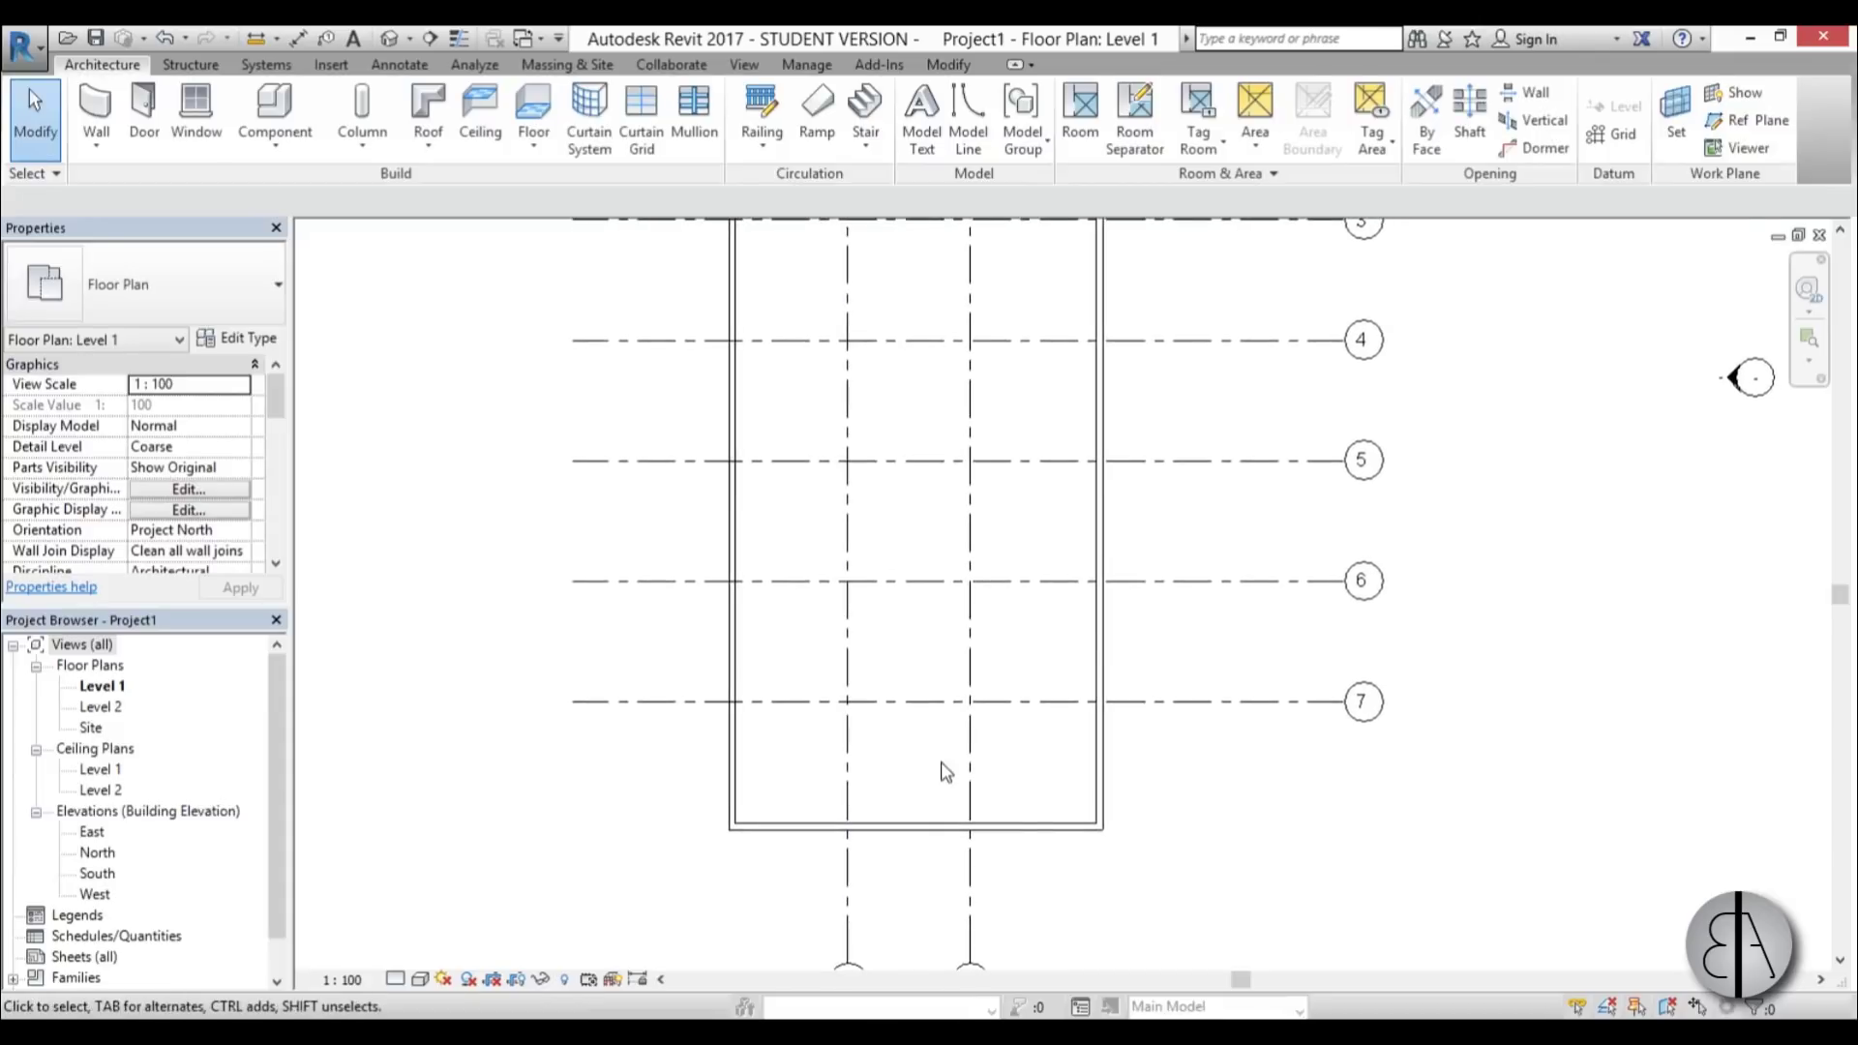
- Add an equalized aligned dimension across the left wall, grids 8 and 9, and the right wall
key(d)
key(i)
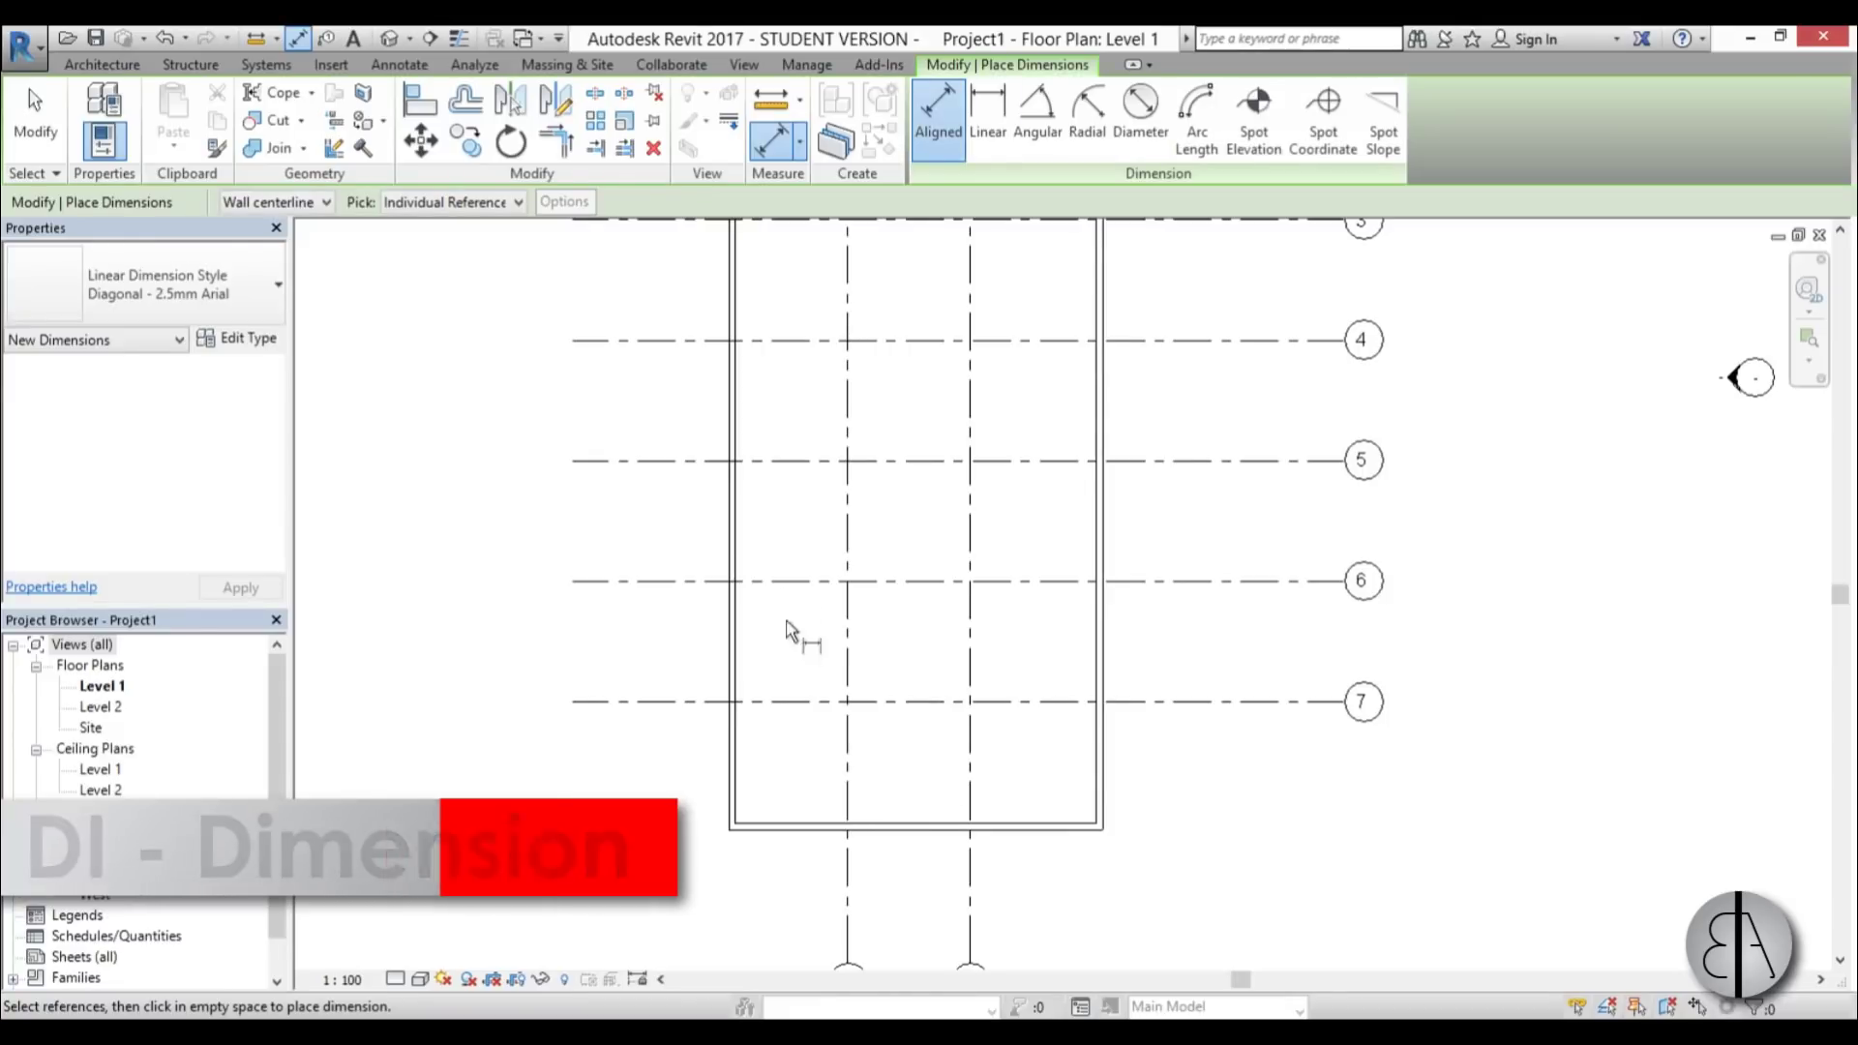
click(733, 760)
click(847, 765)
click(969, 764)
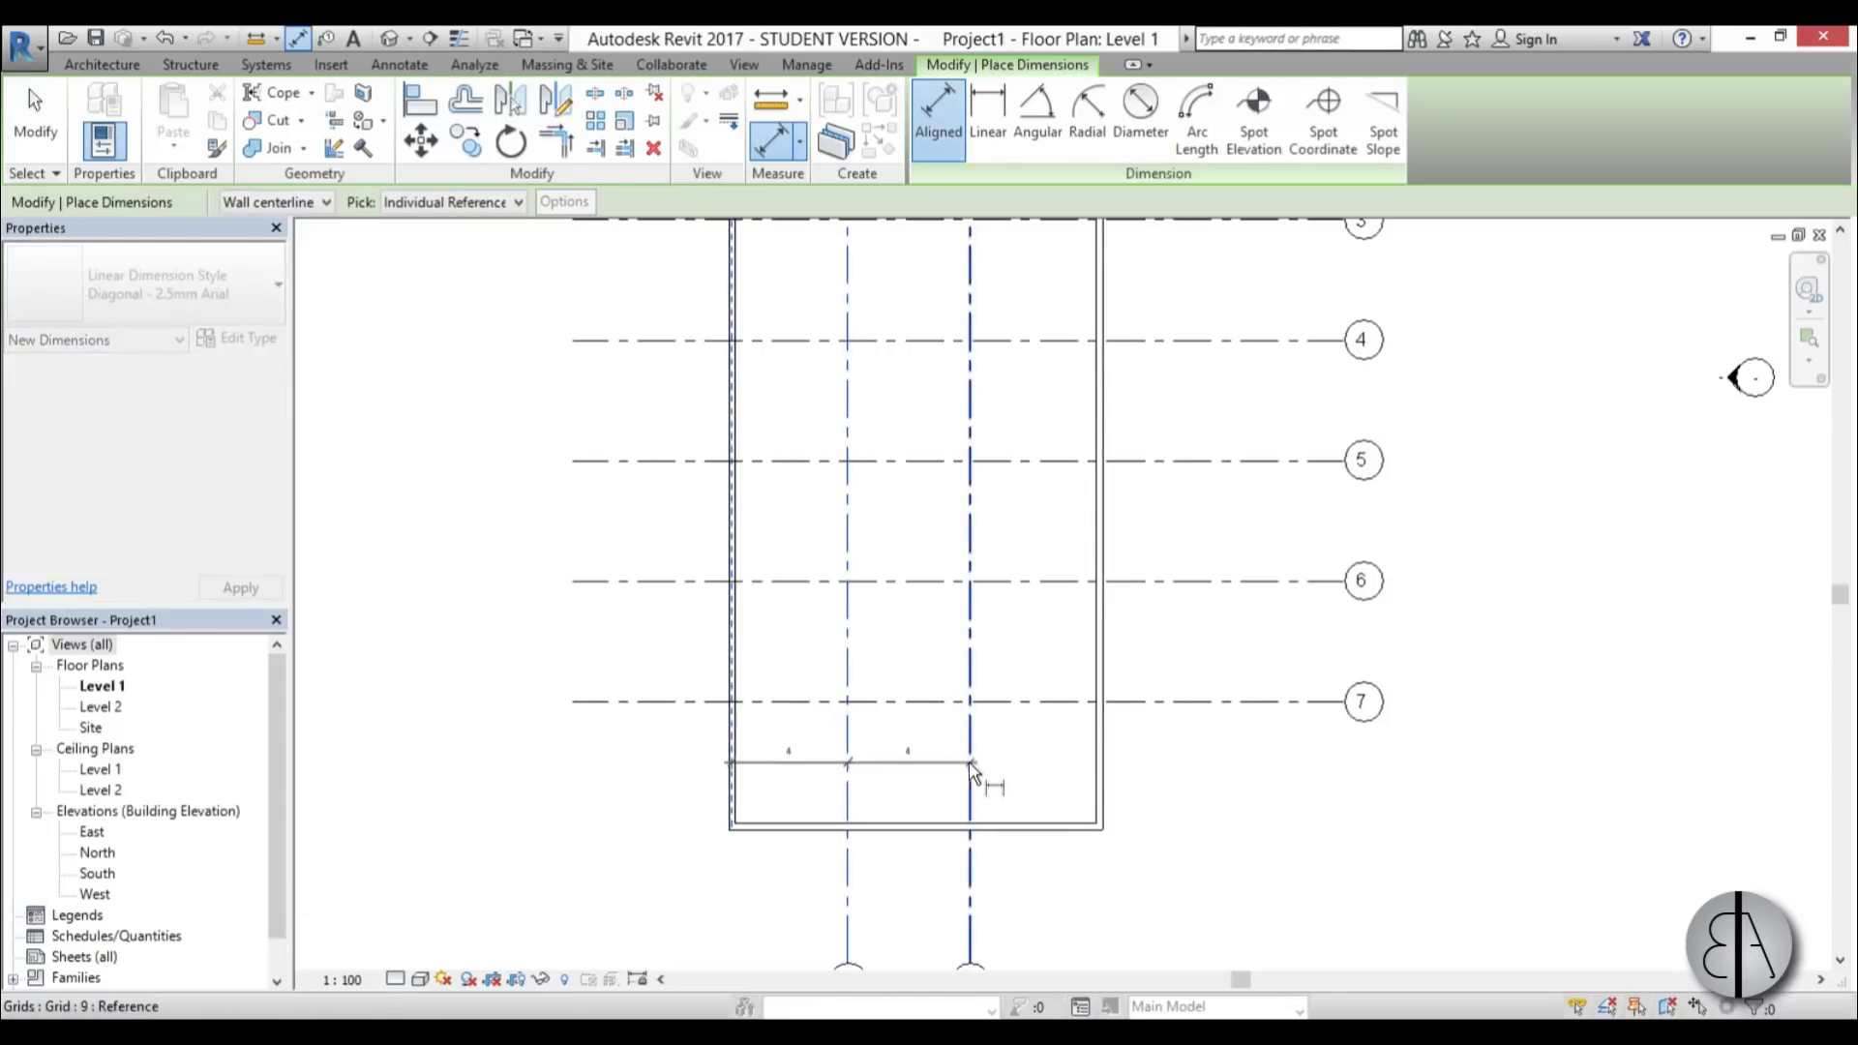
click(1099, 764)
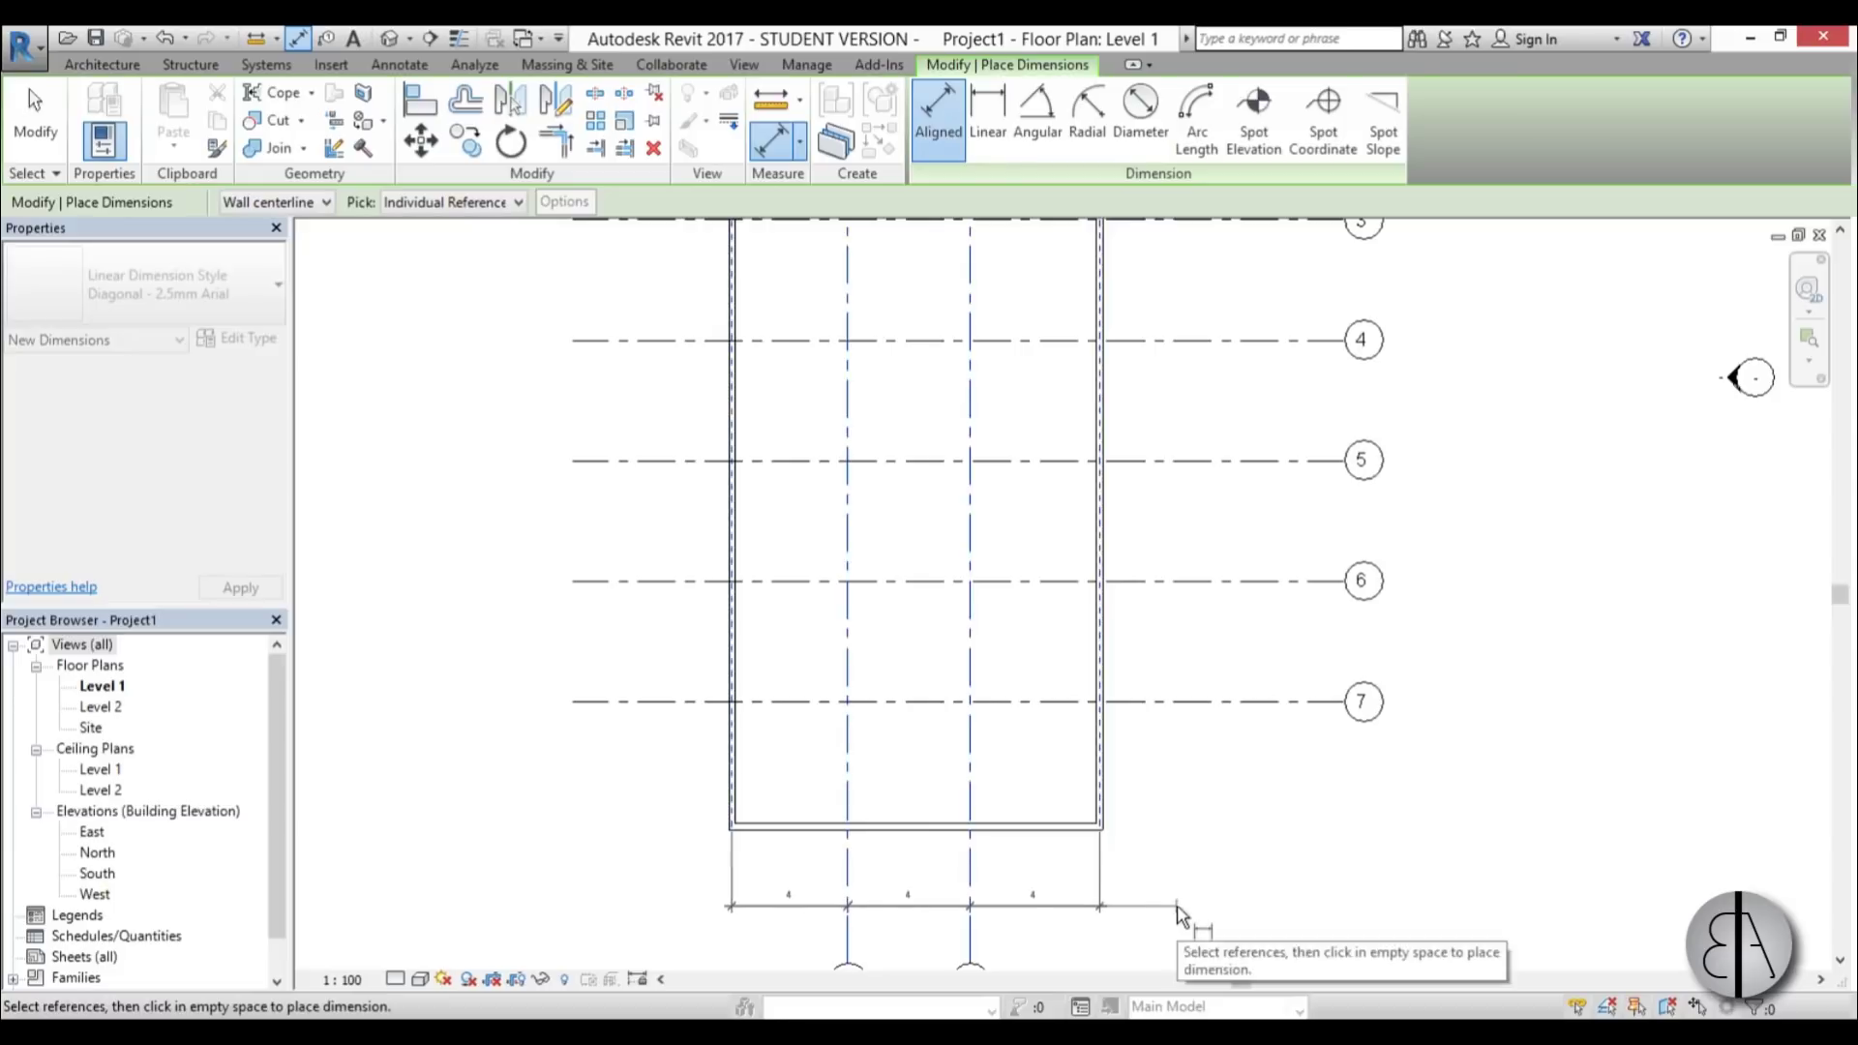
click(1176, 909)
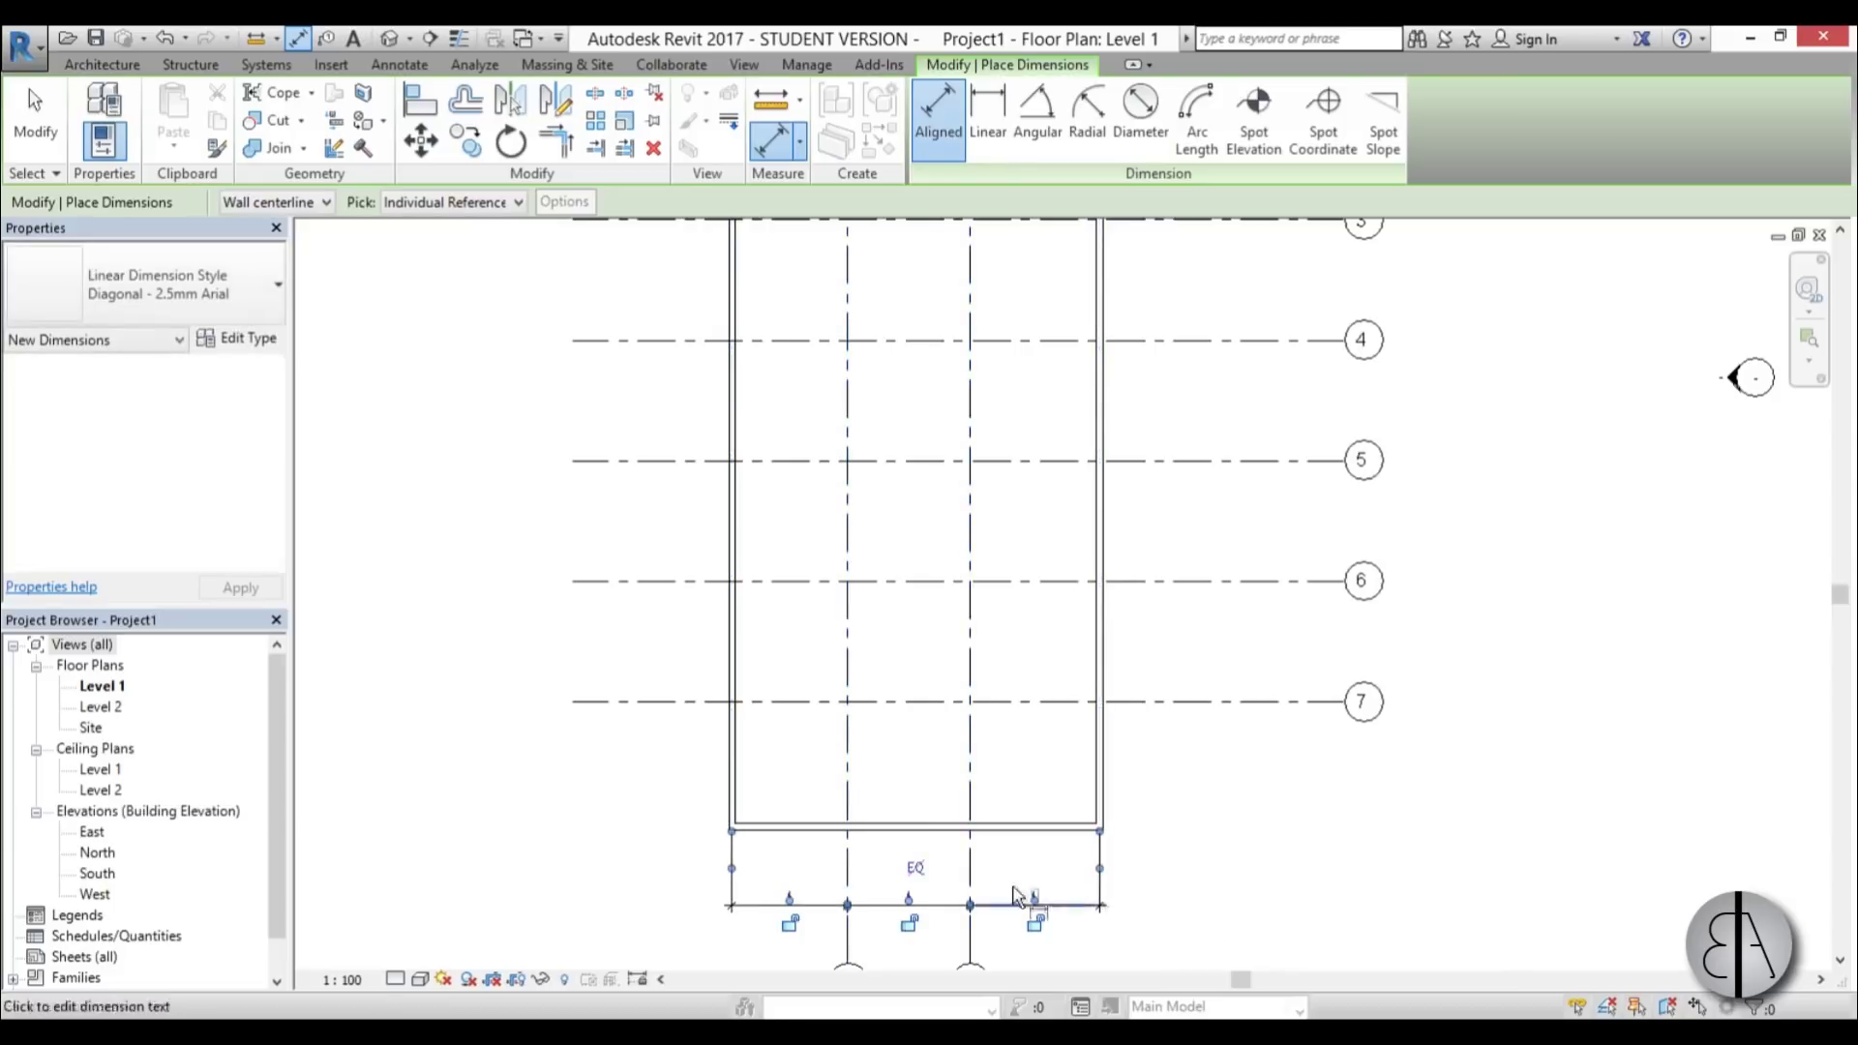
click(917, 870)
key(Escape)
key(Escape)
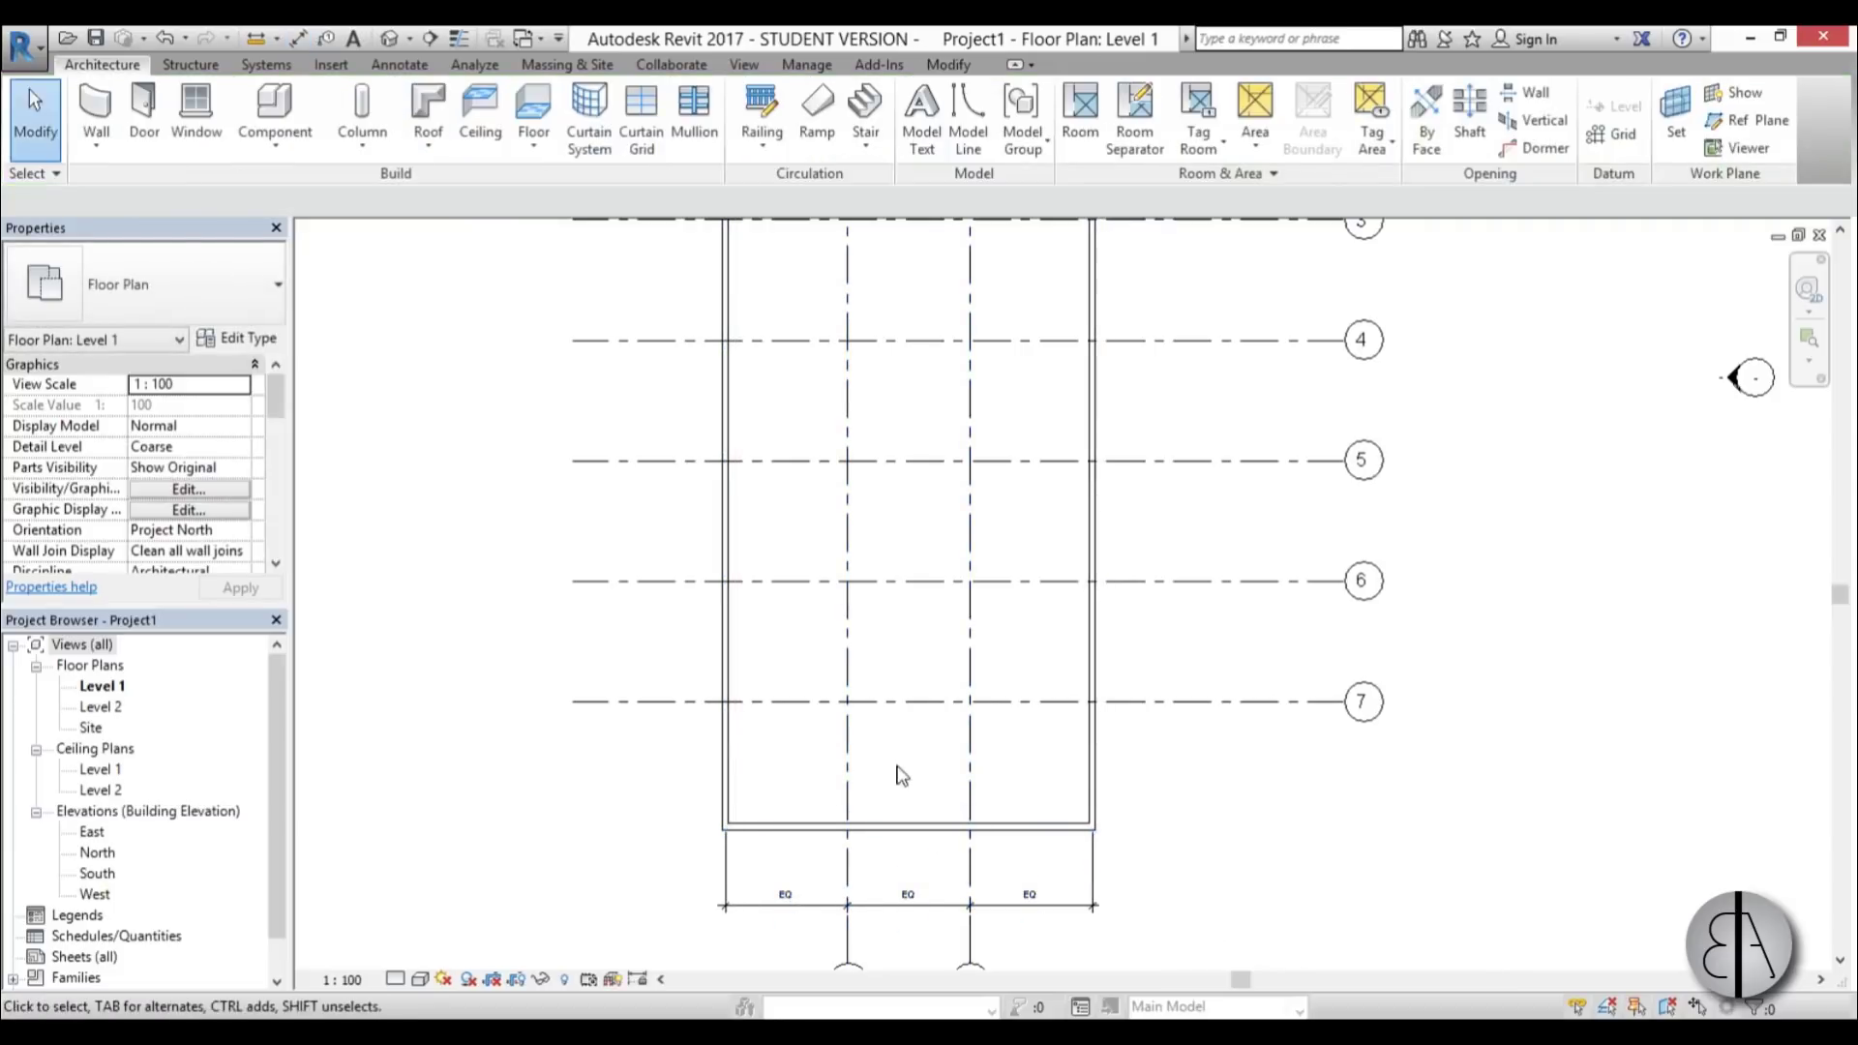
- Delete the EQ dimension, keeping the grids constrained at the warning
middle_drag(888, 813, 958, 813)
click(924, 827)
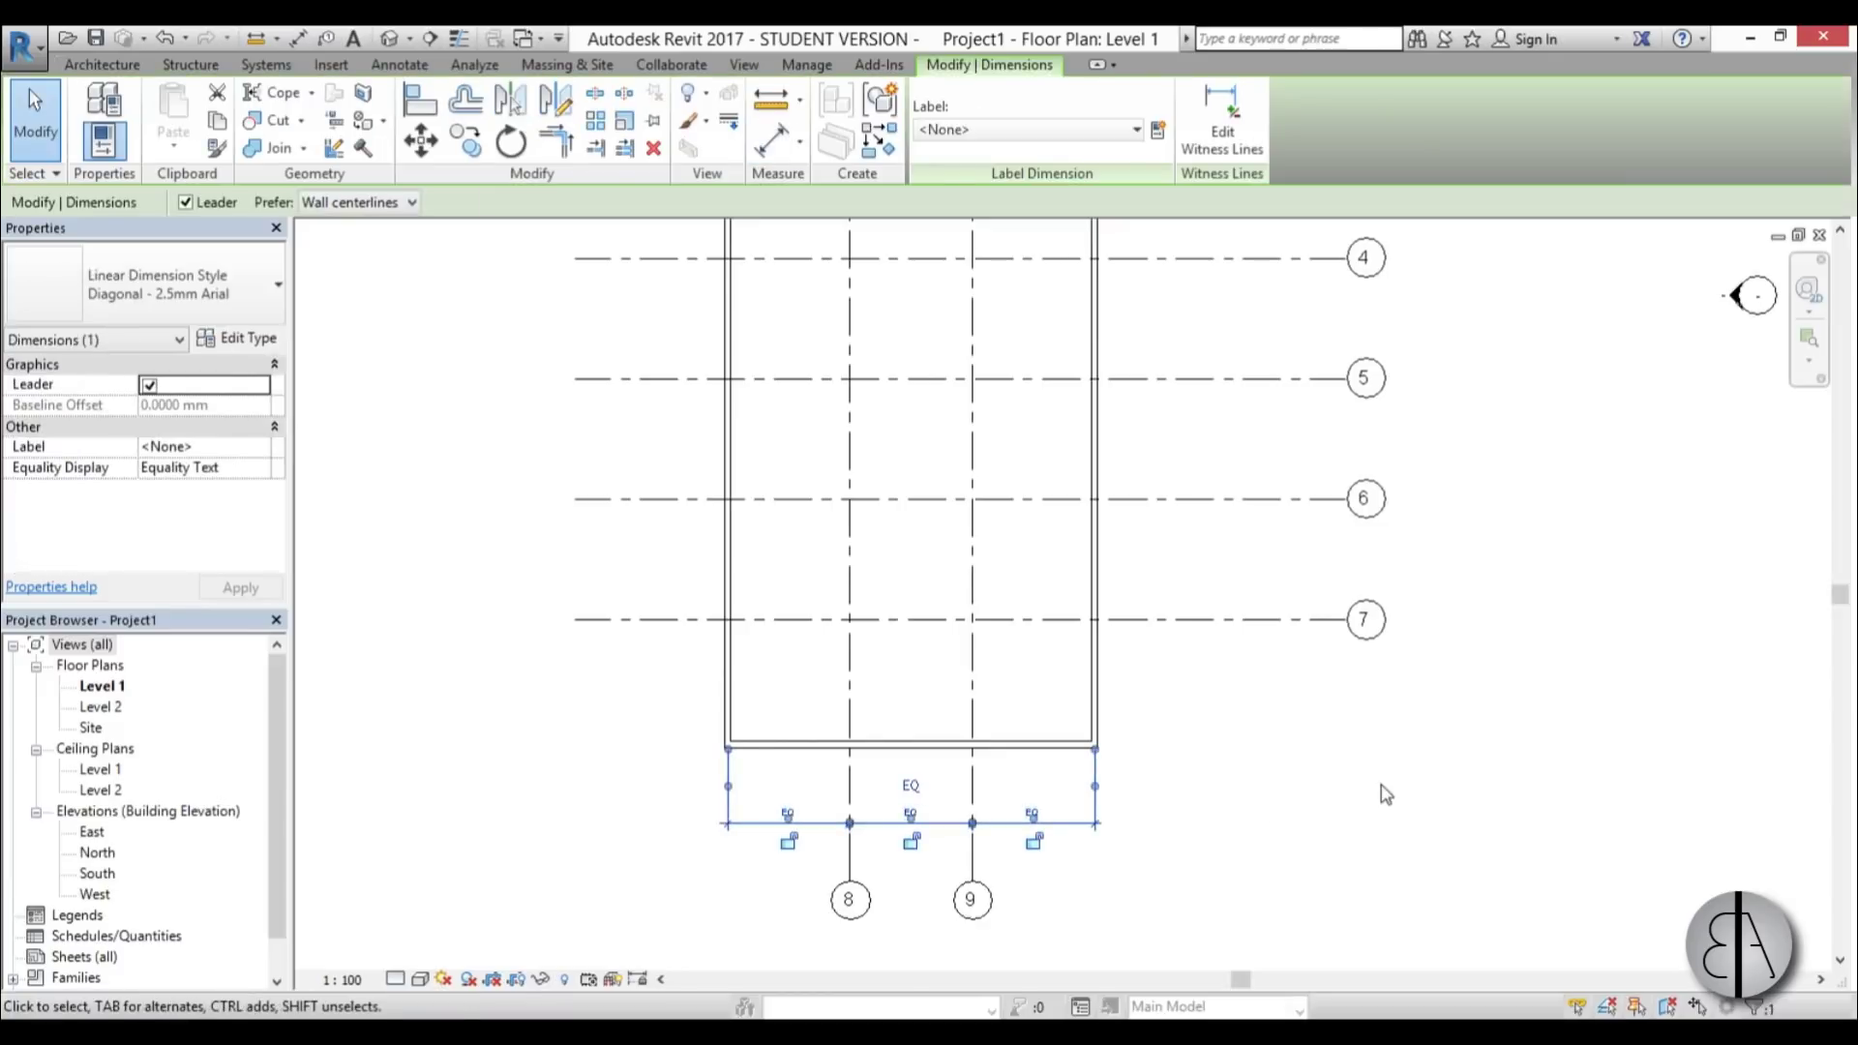
key(Delete)
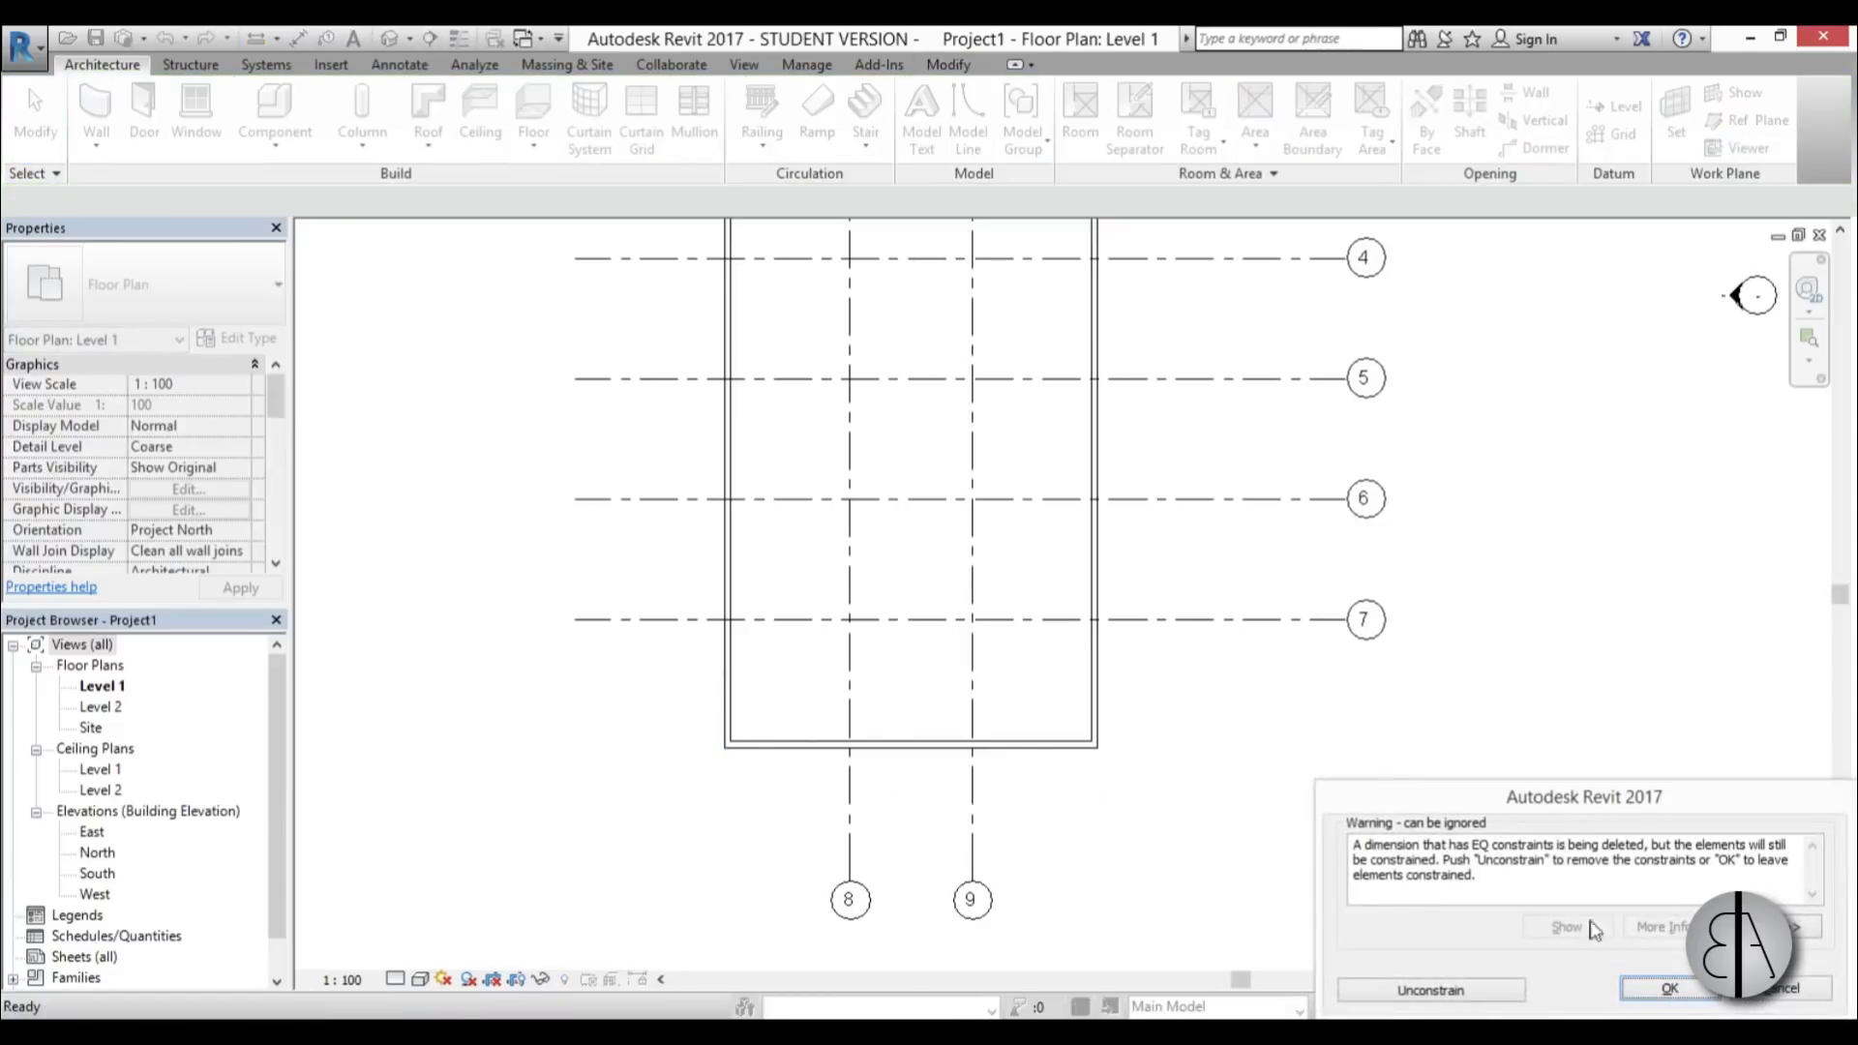
click(1662, 1000)
- Delete the bottom wall of the hall
middle_drag(1662, 1000, 933, 467)
scroll(934, 467, down, 2)
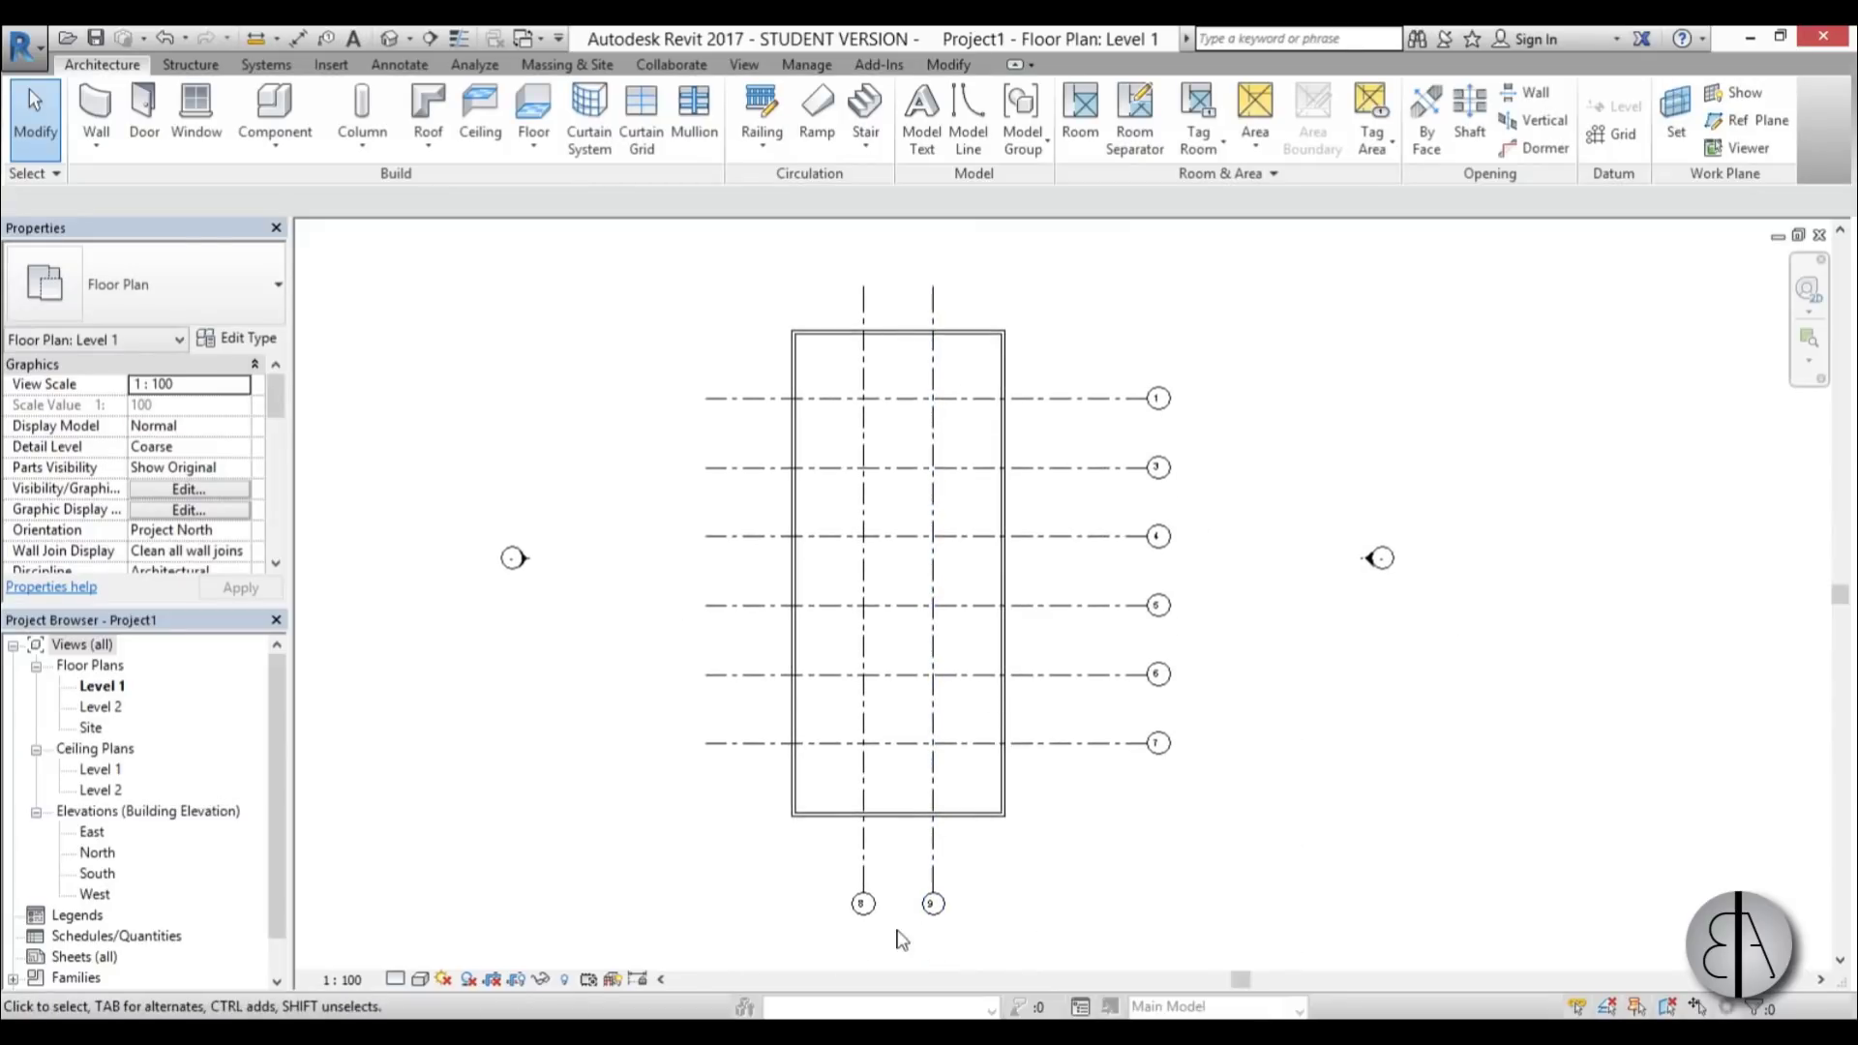
click(906, 816)
key(Delete)
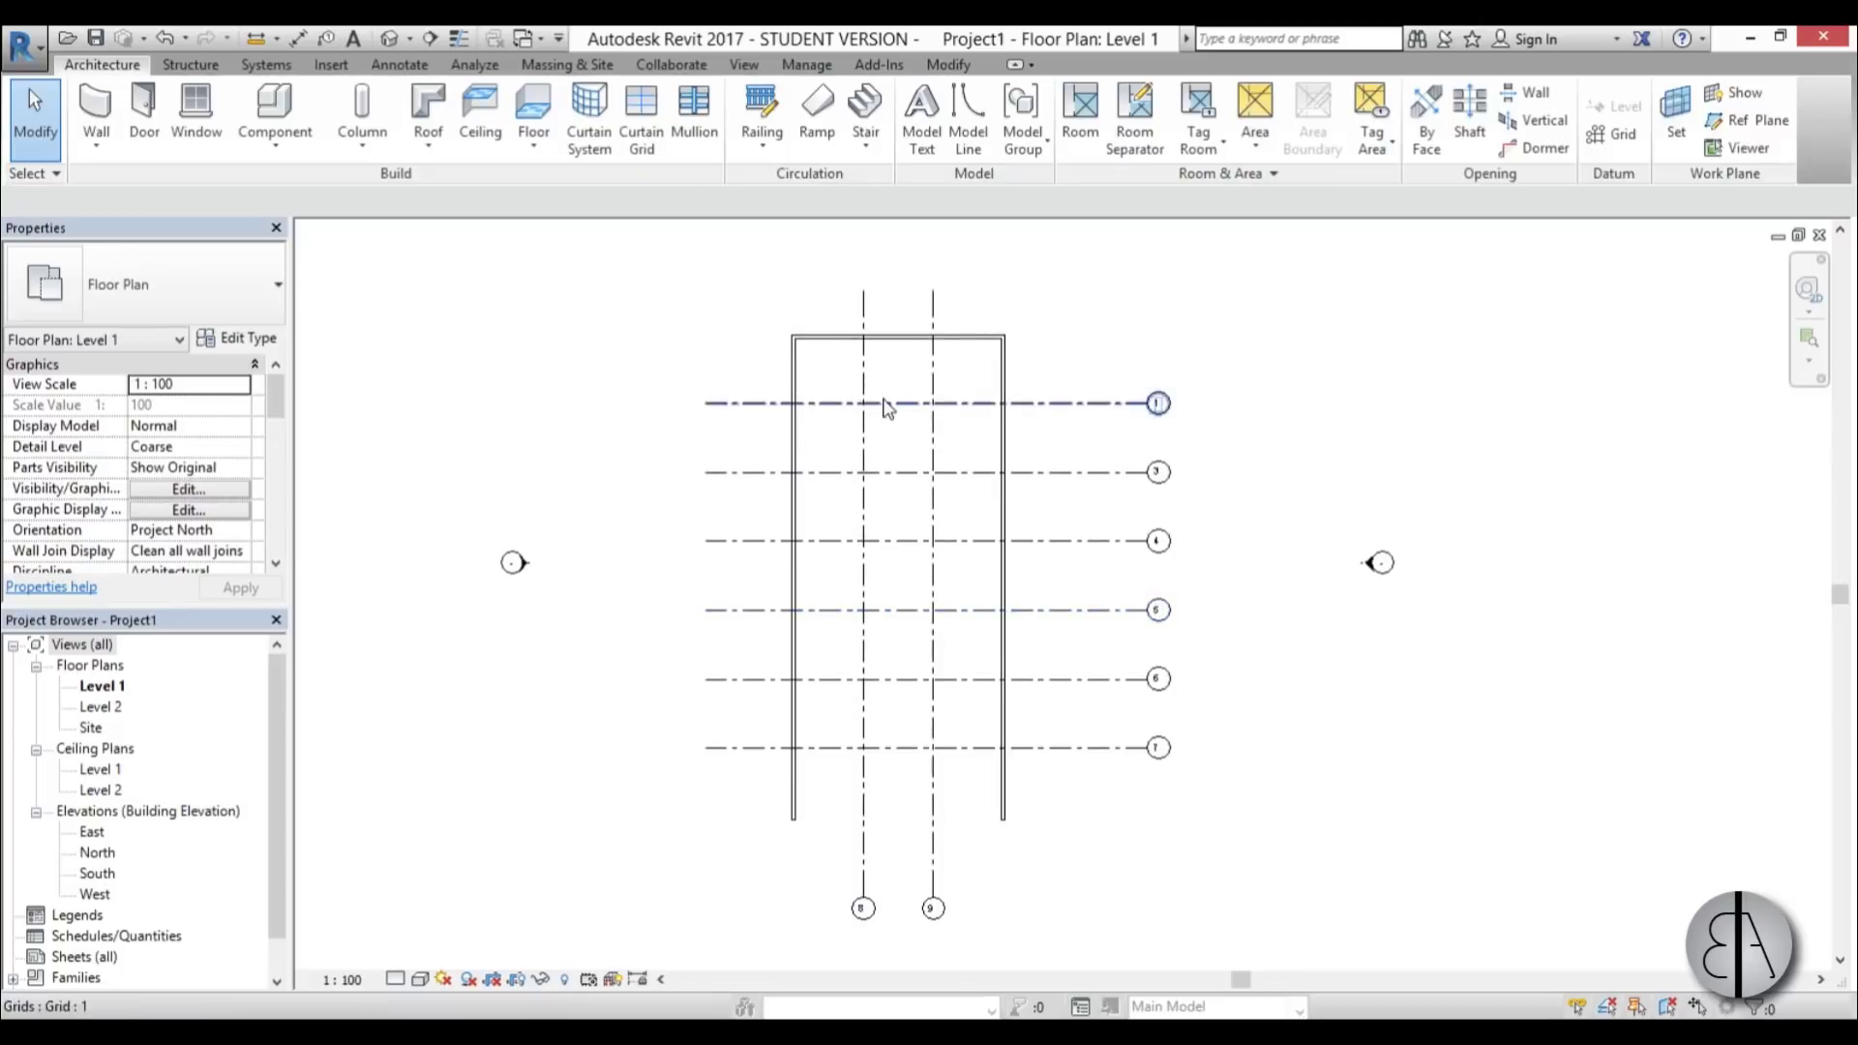
- Start the Structural Column tool with the CL command
middle_drag(894, 459, 899, 435)
scroll(885, 343, up, 2)
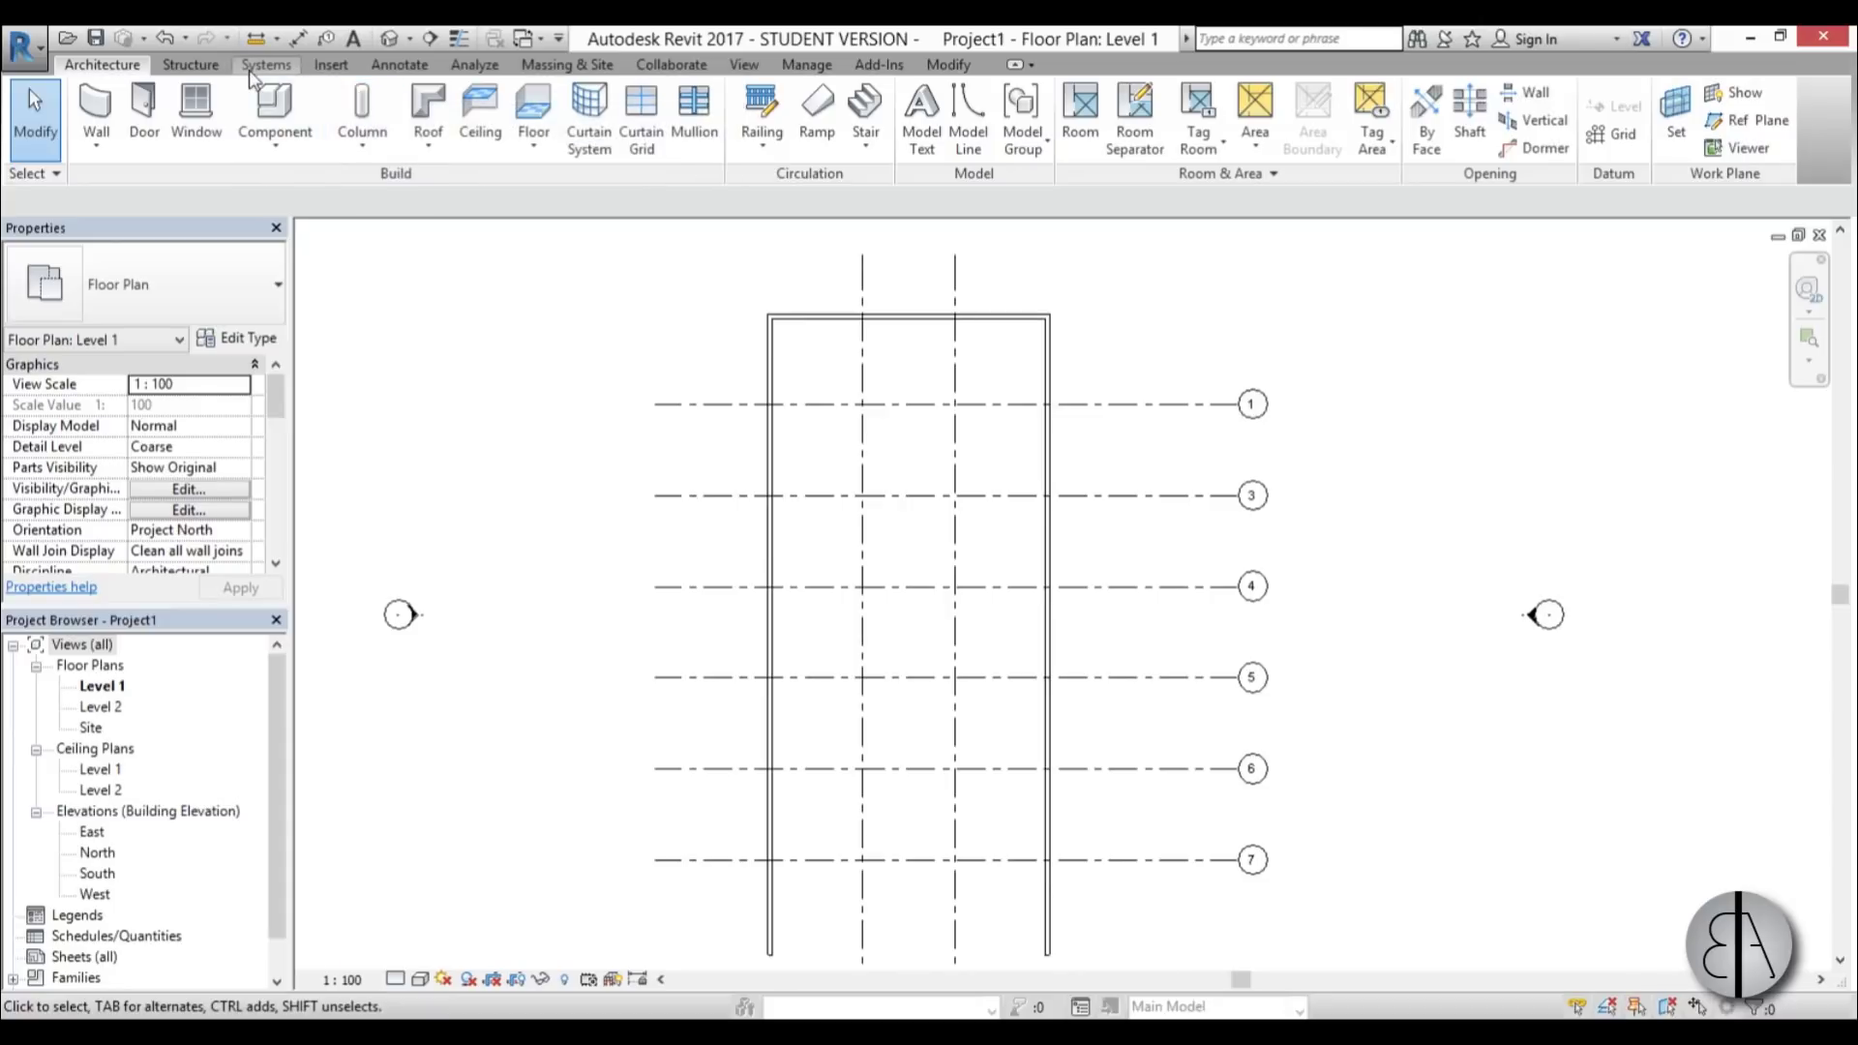
scroll(229, 123, down, 1)
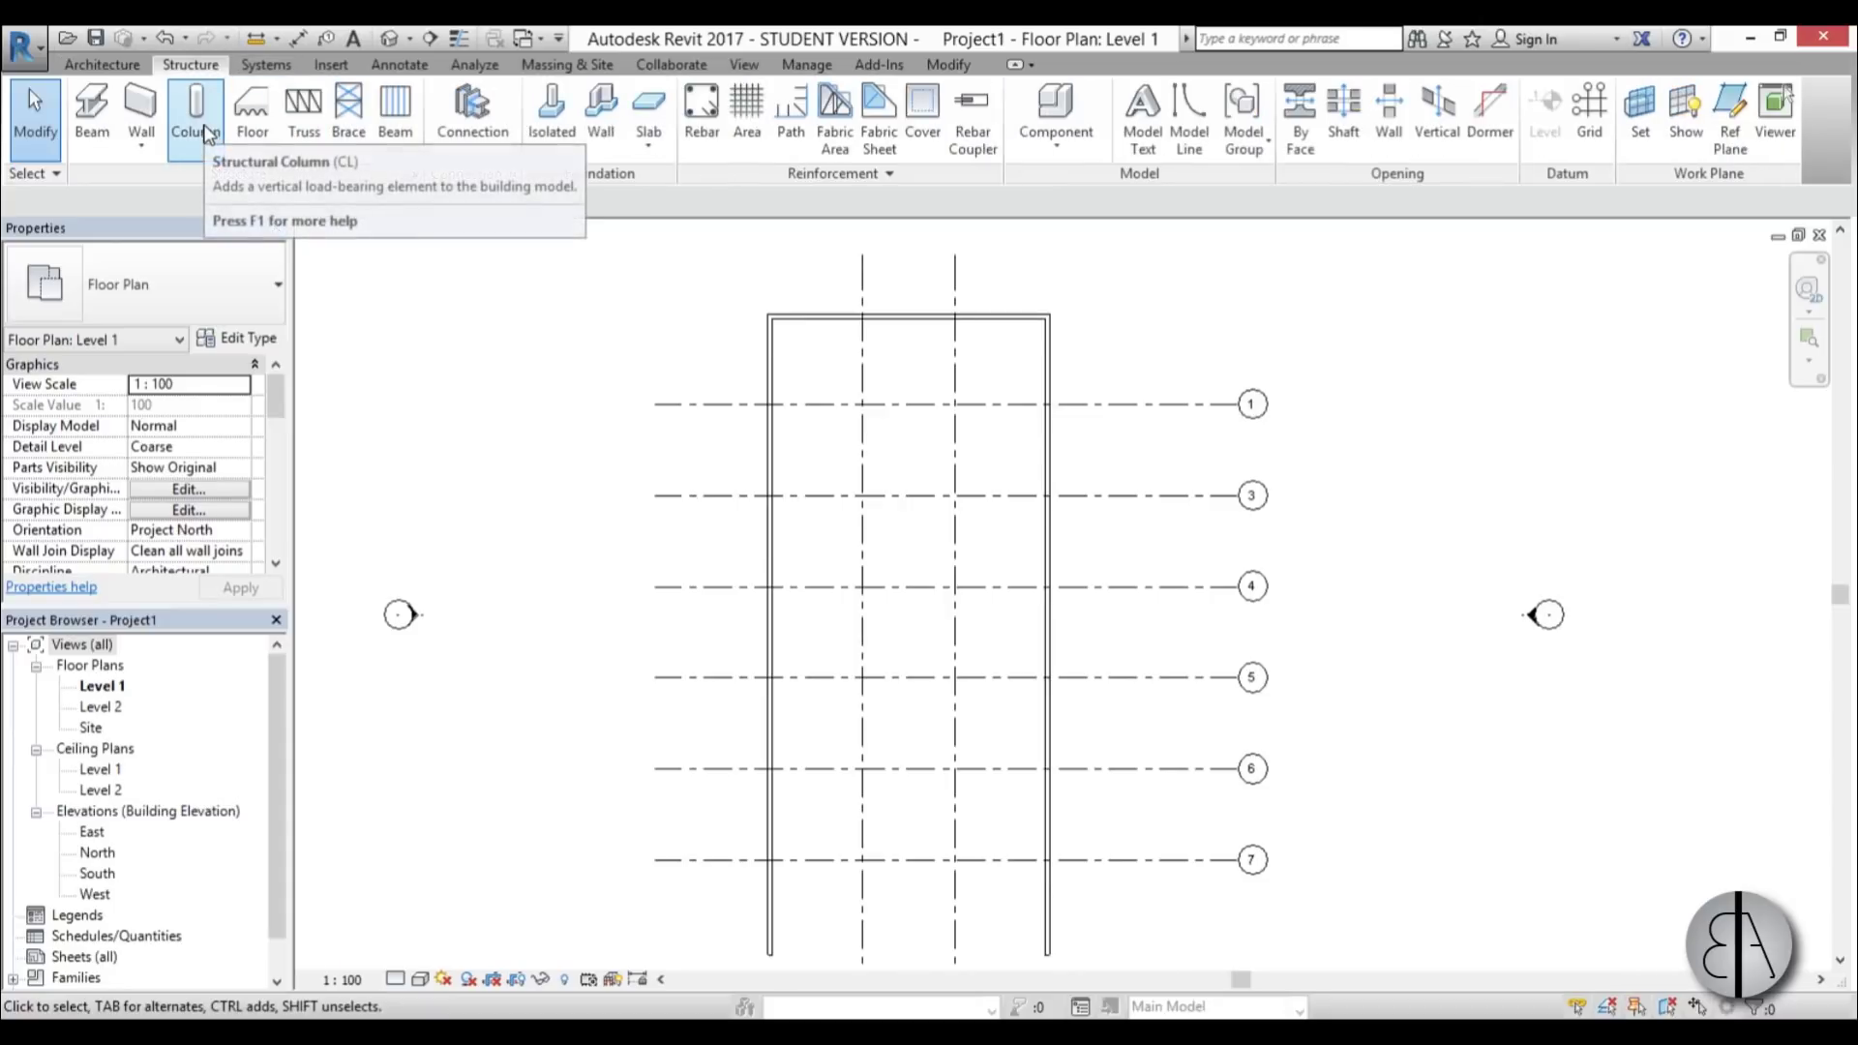
key(c)
key(l)
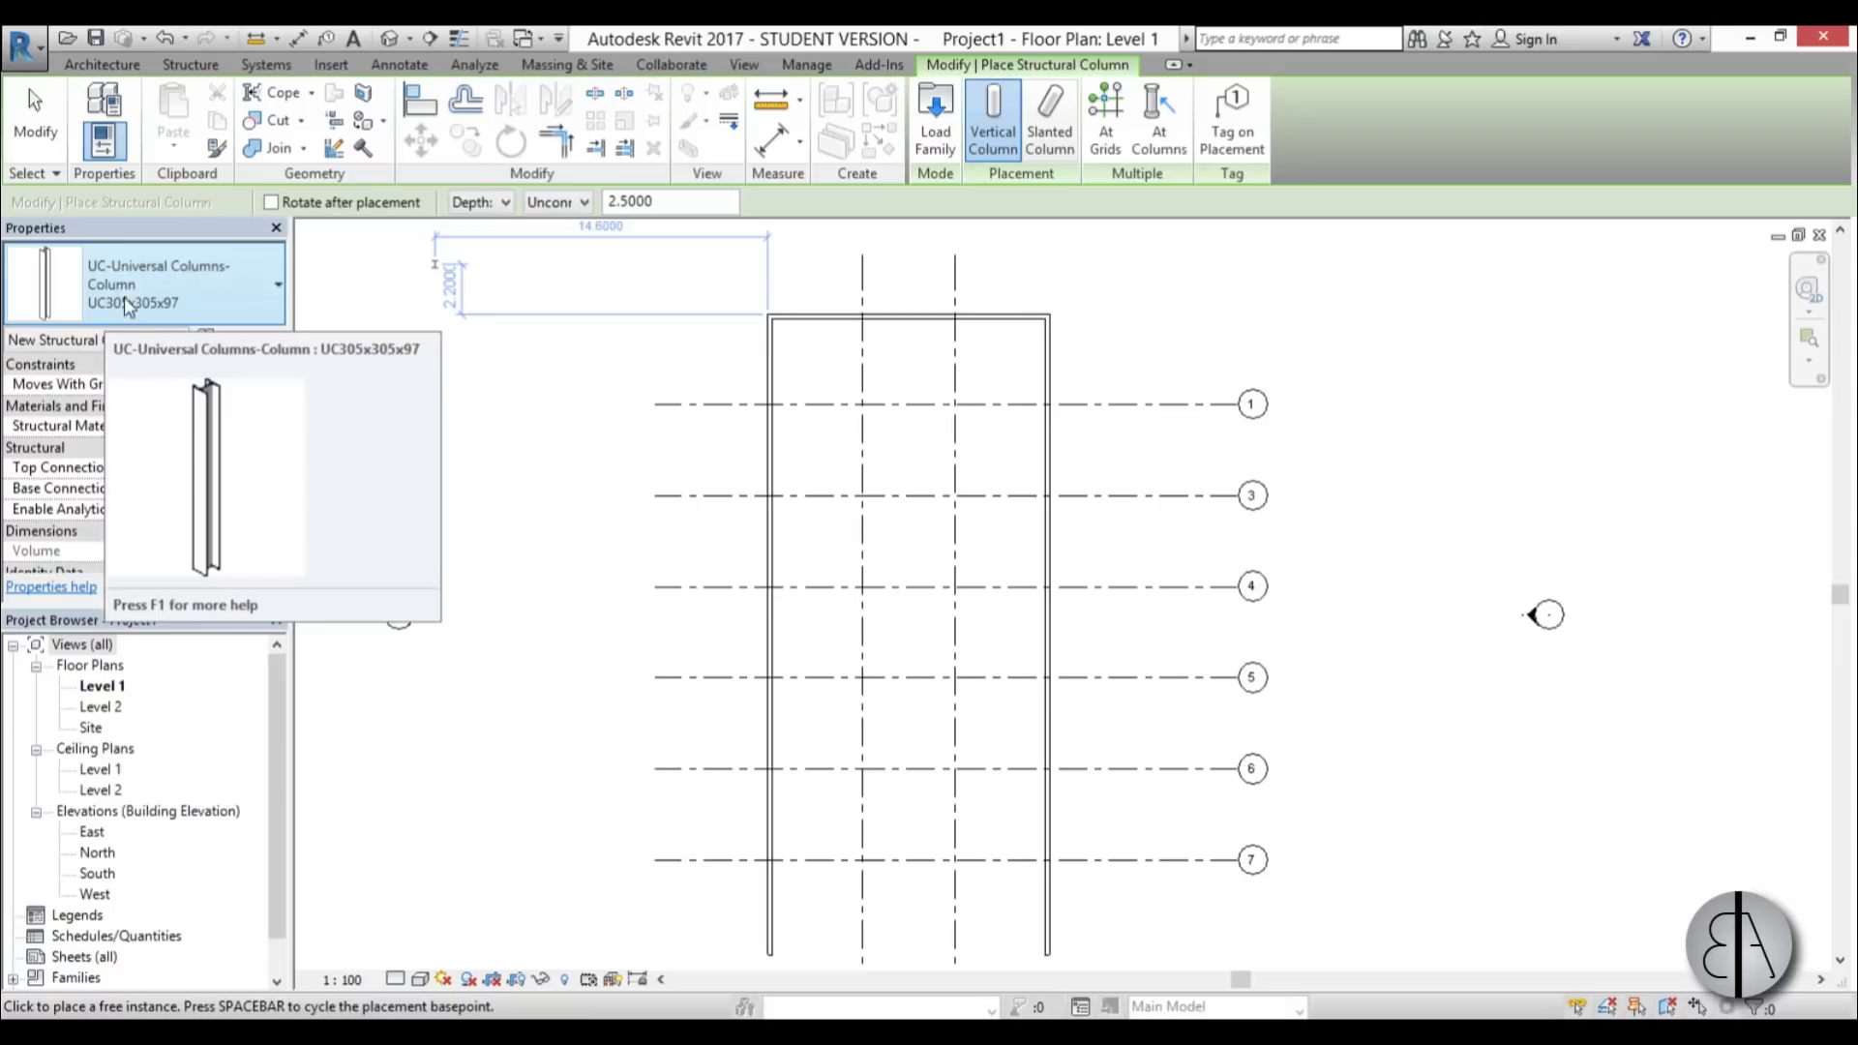
- In Load Family, browse US Metric > Structural Columns > Concrete and pick M_Concrete-Square-Column
click(935, 124)
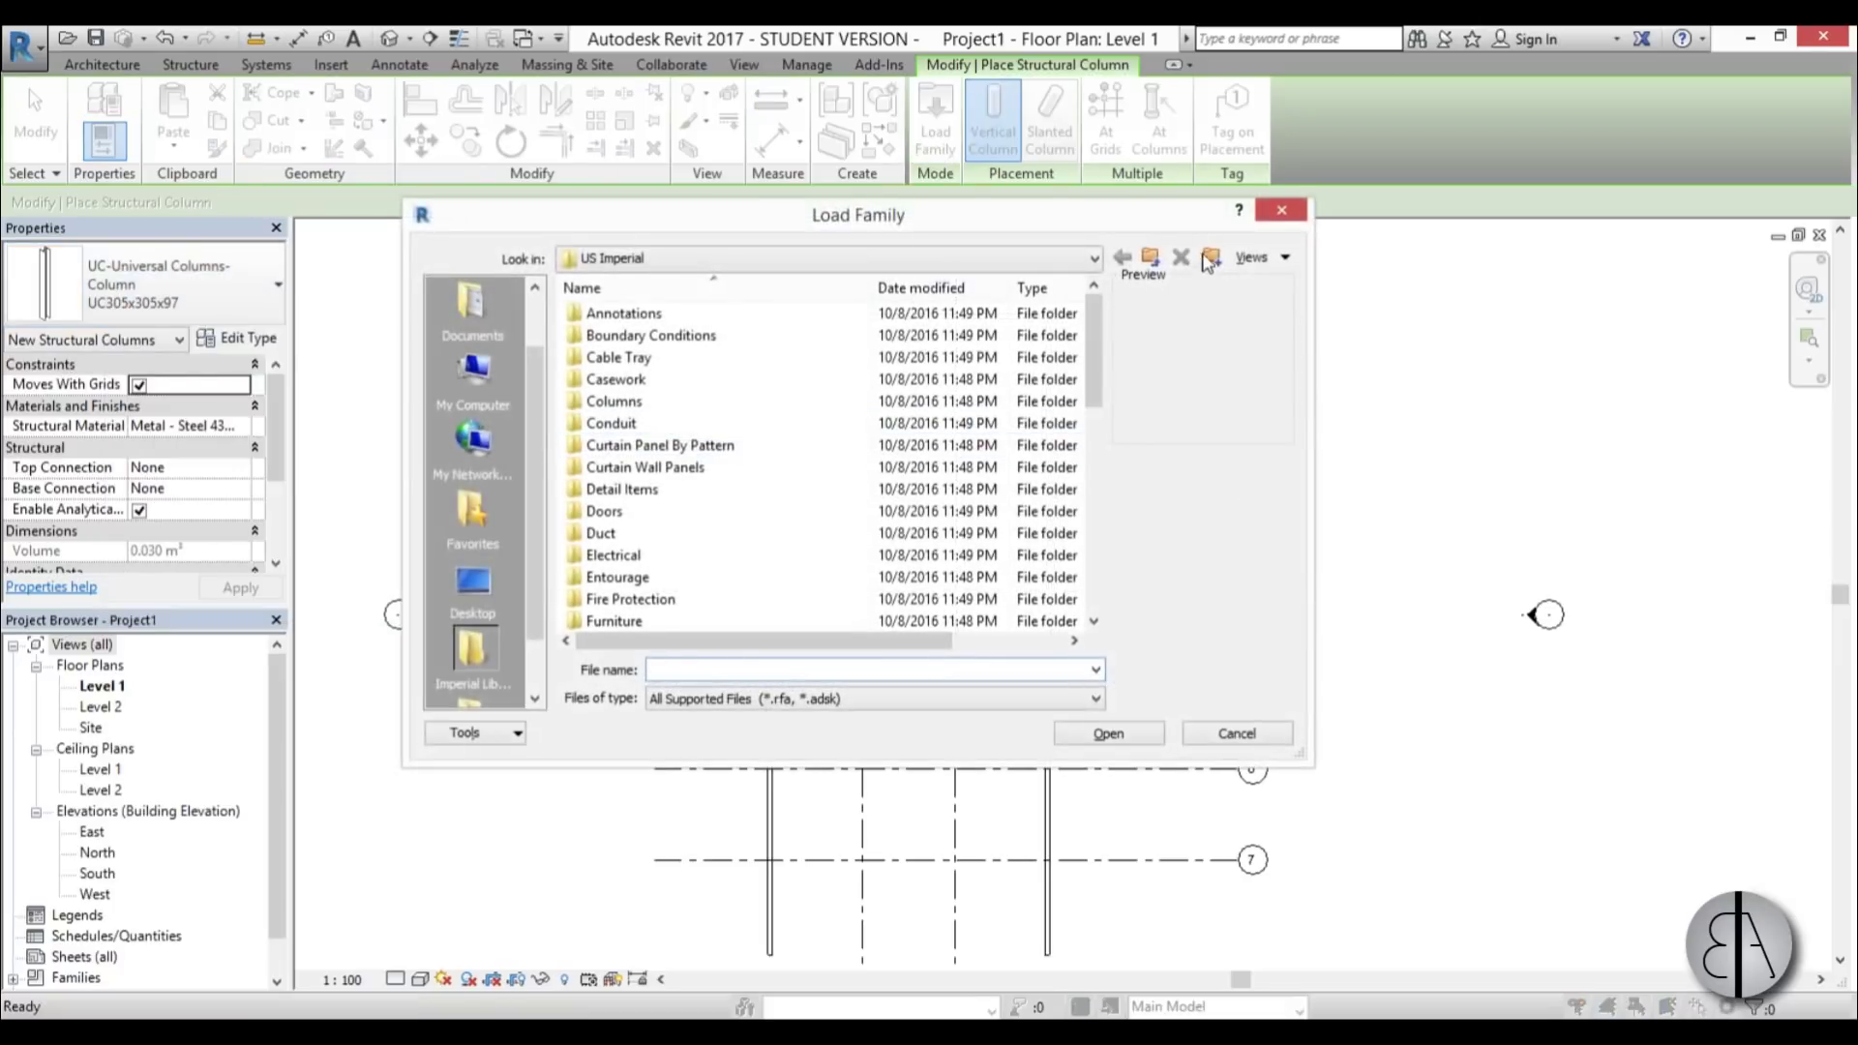
click(1153, 259)
double_click(615, 357)
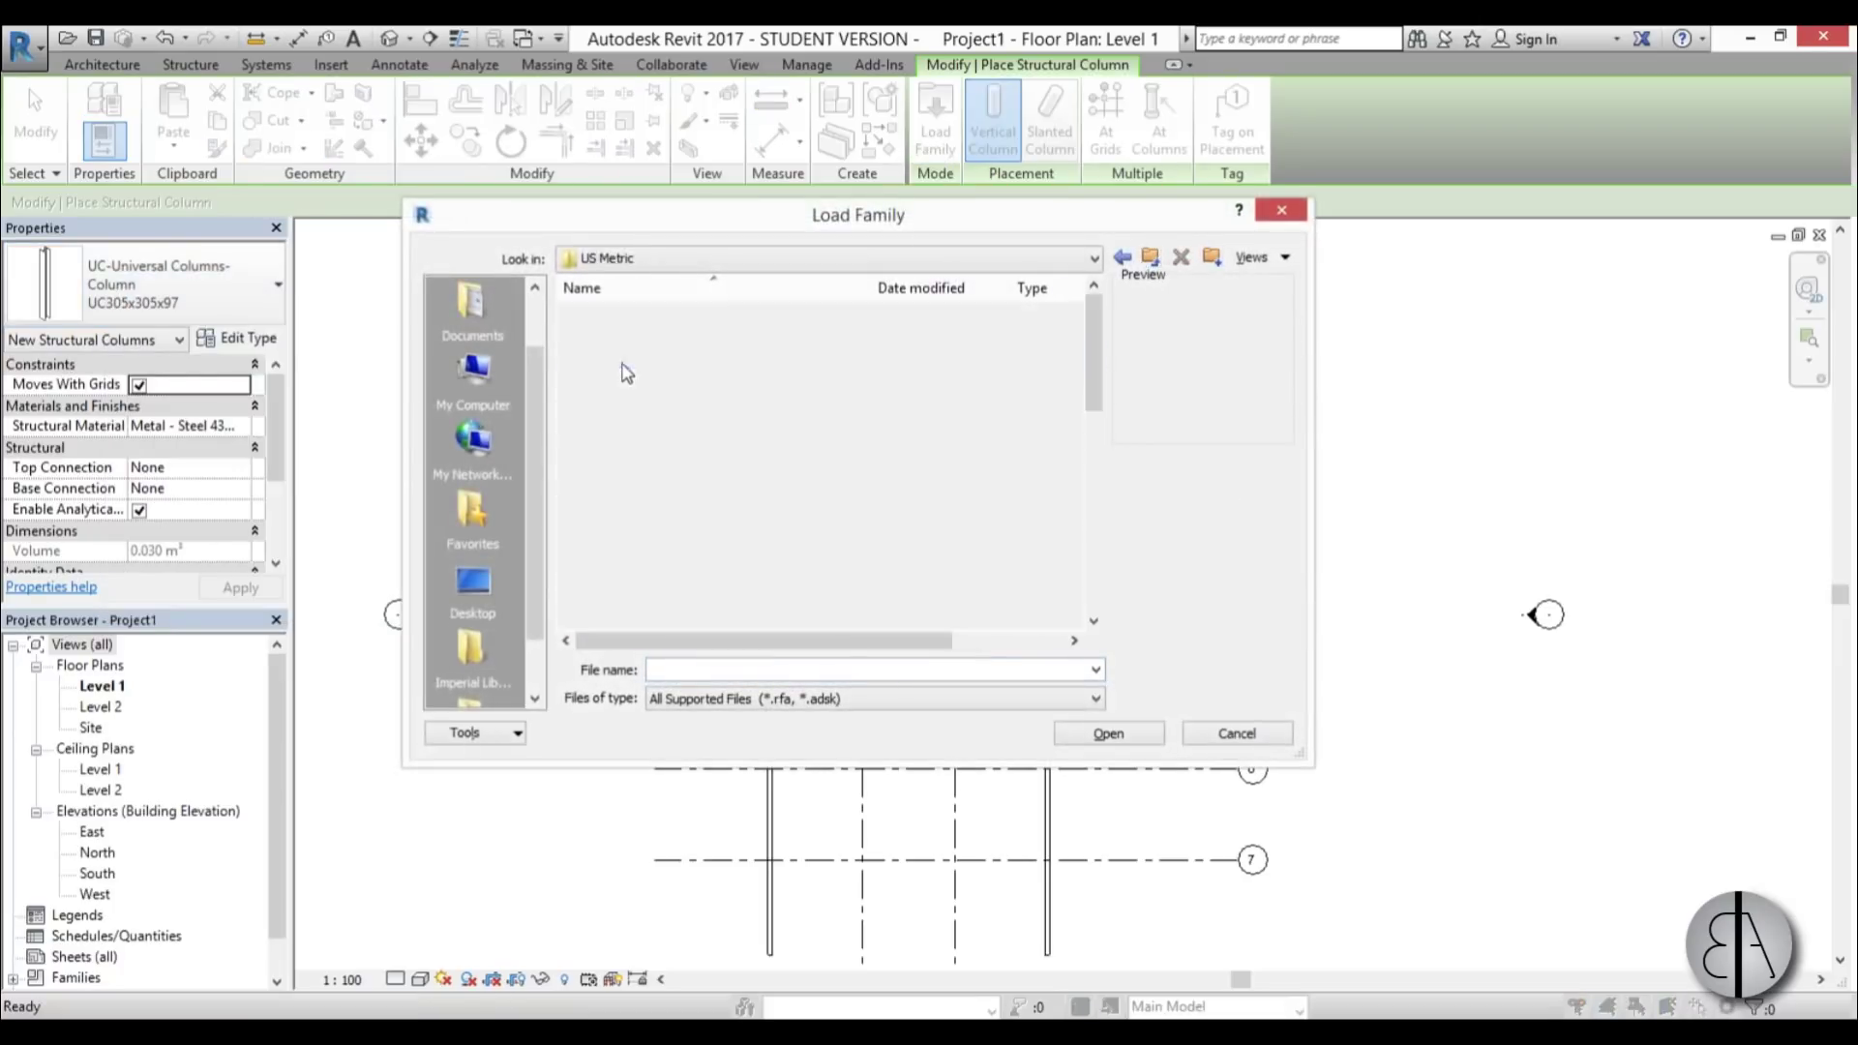
drag(1093, 384, 1094, 544)
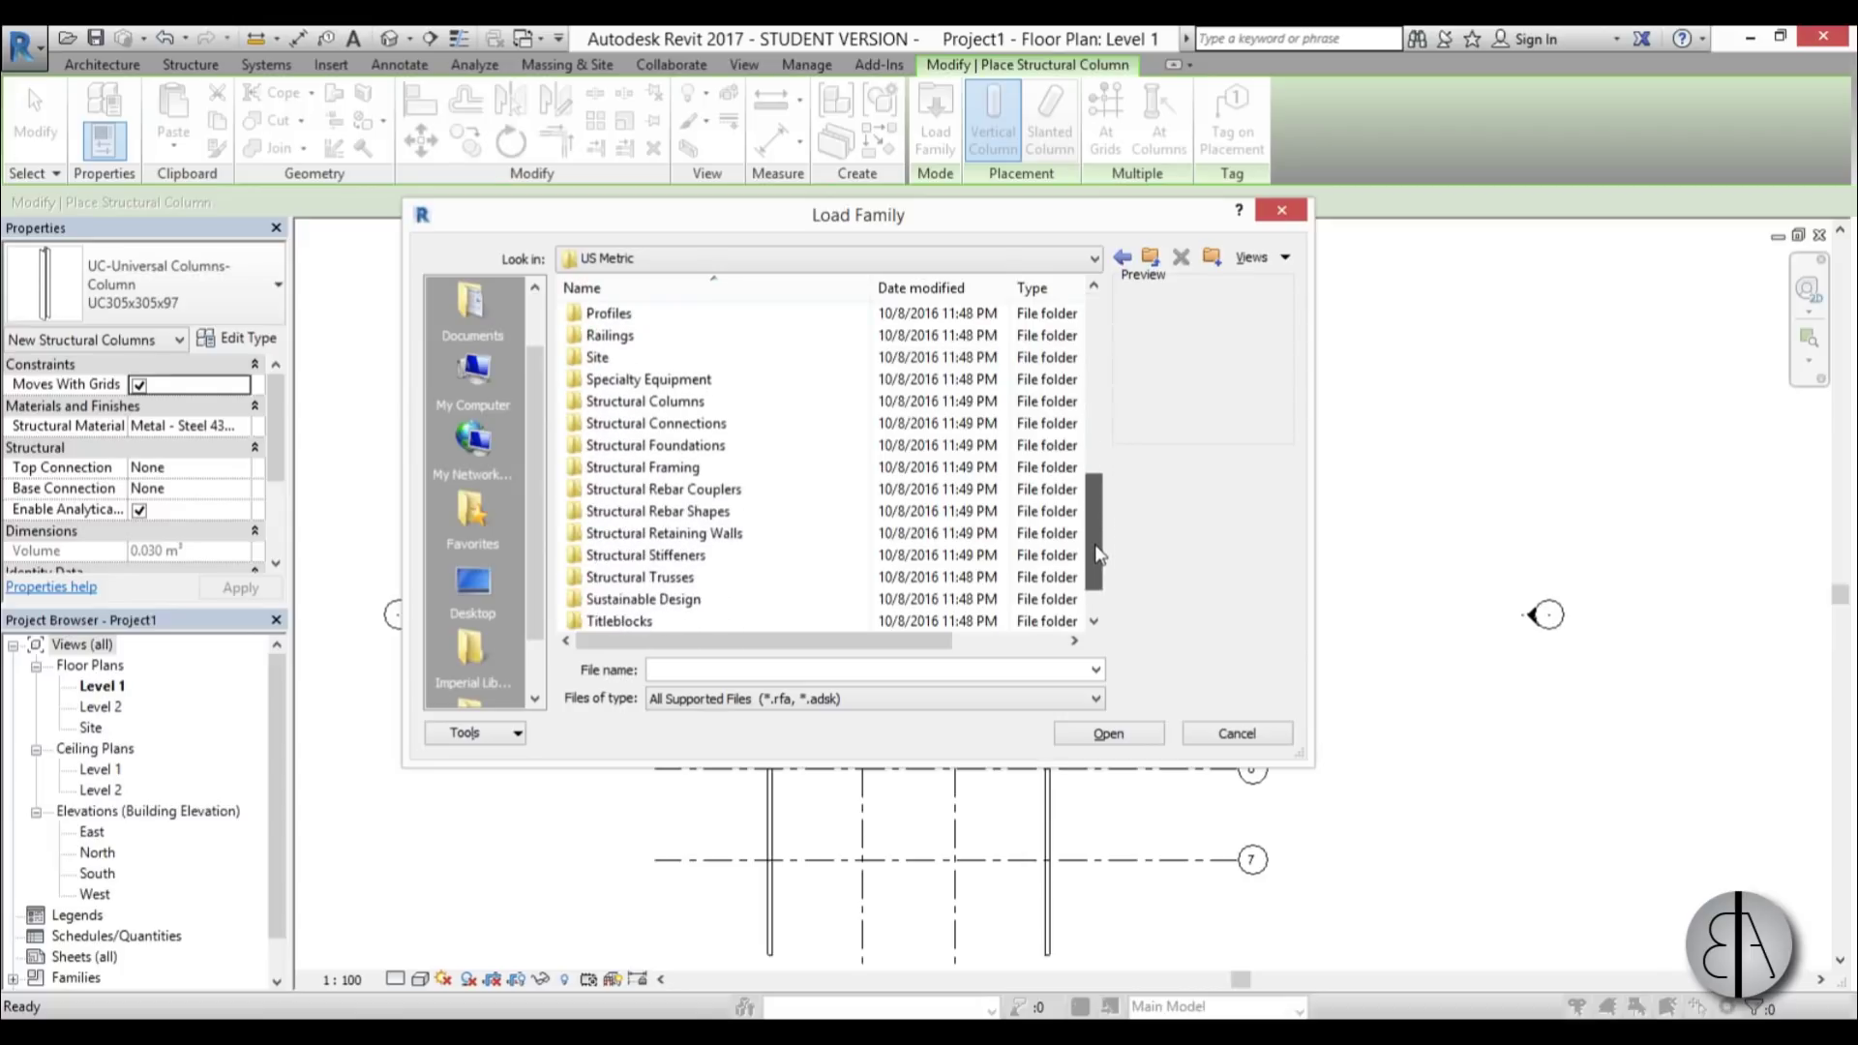
double_click(706, 407)
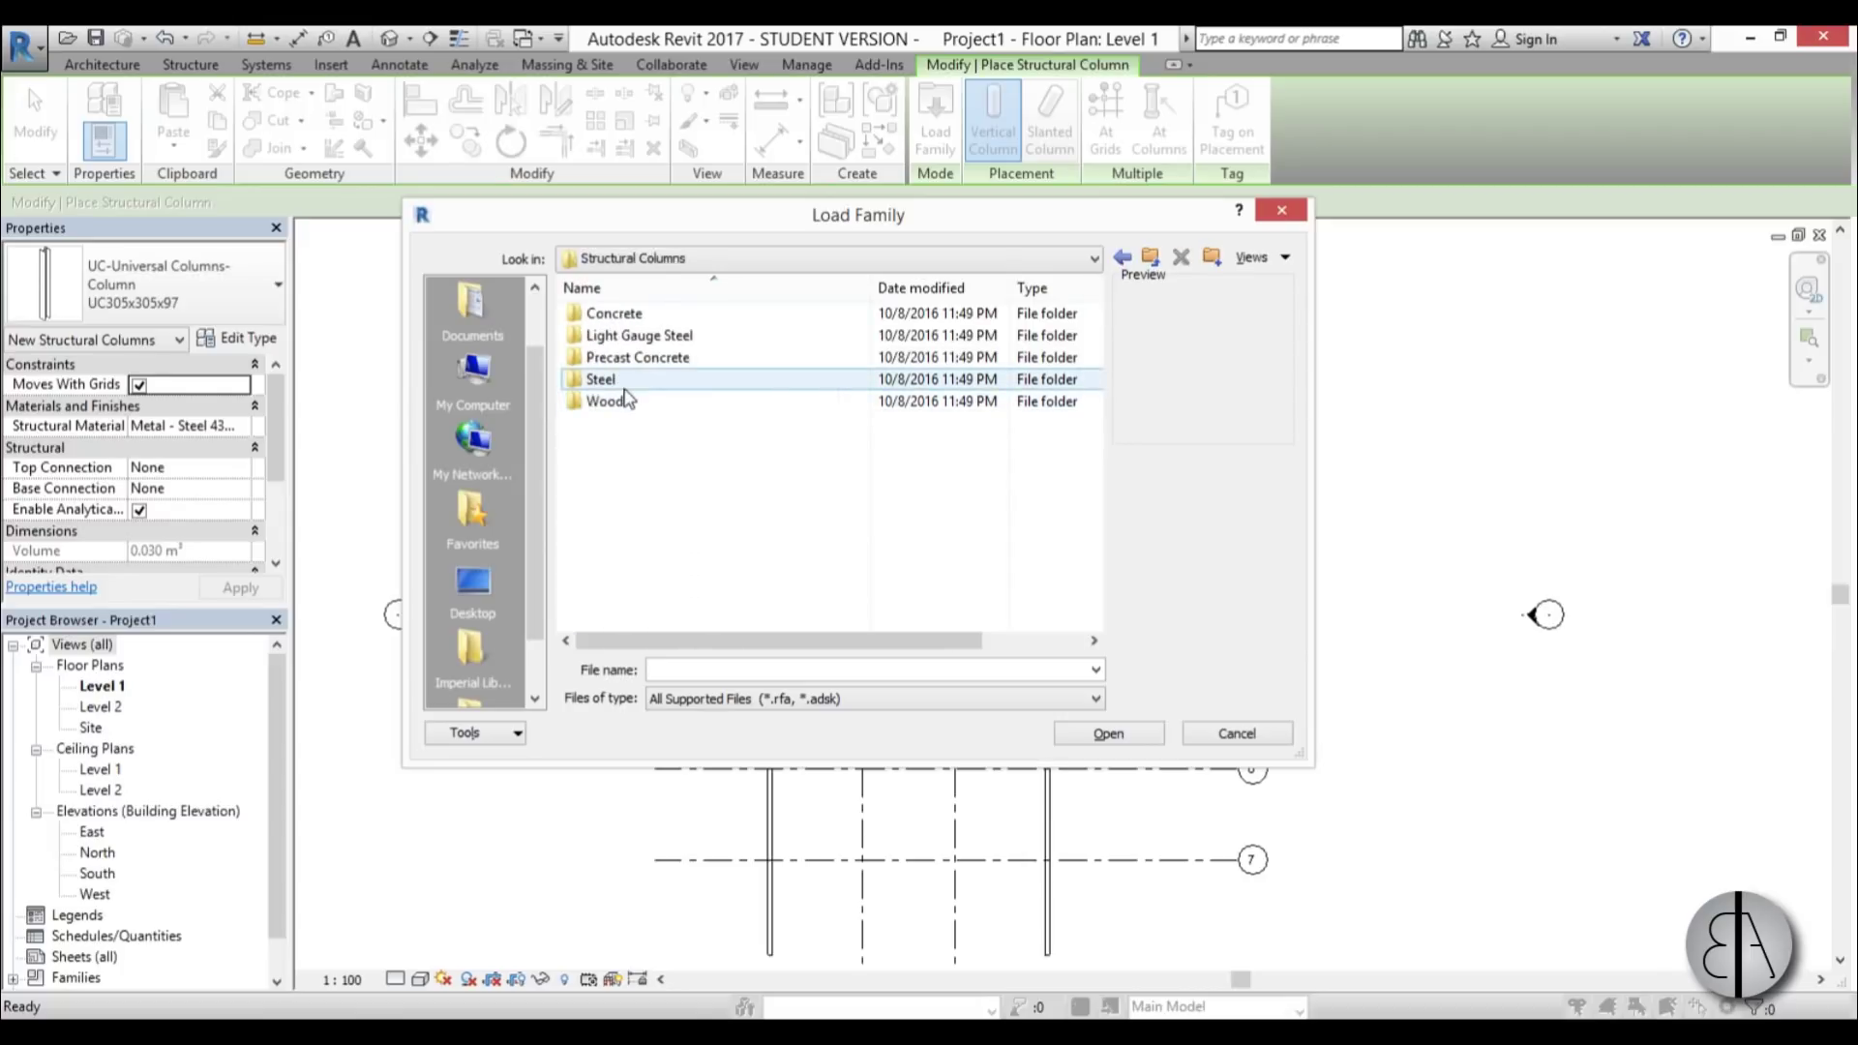
double_click(634, 314)
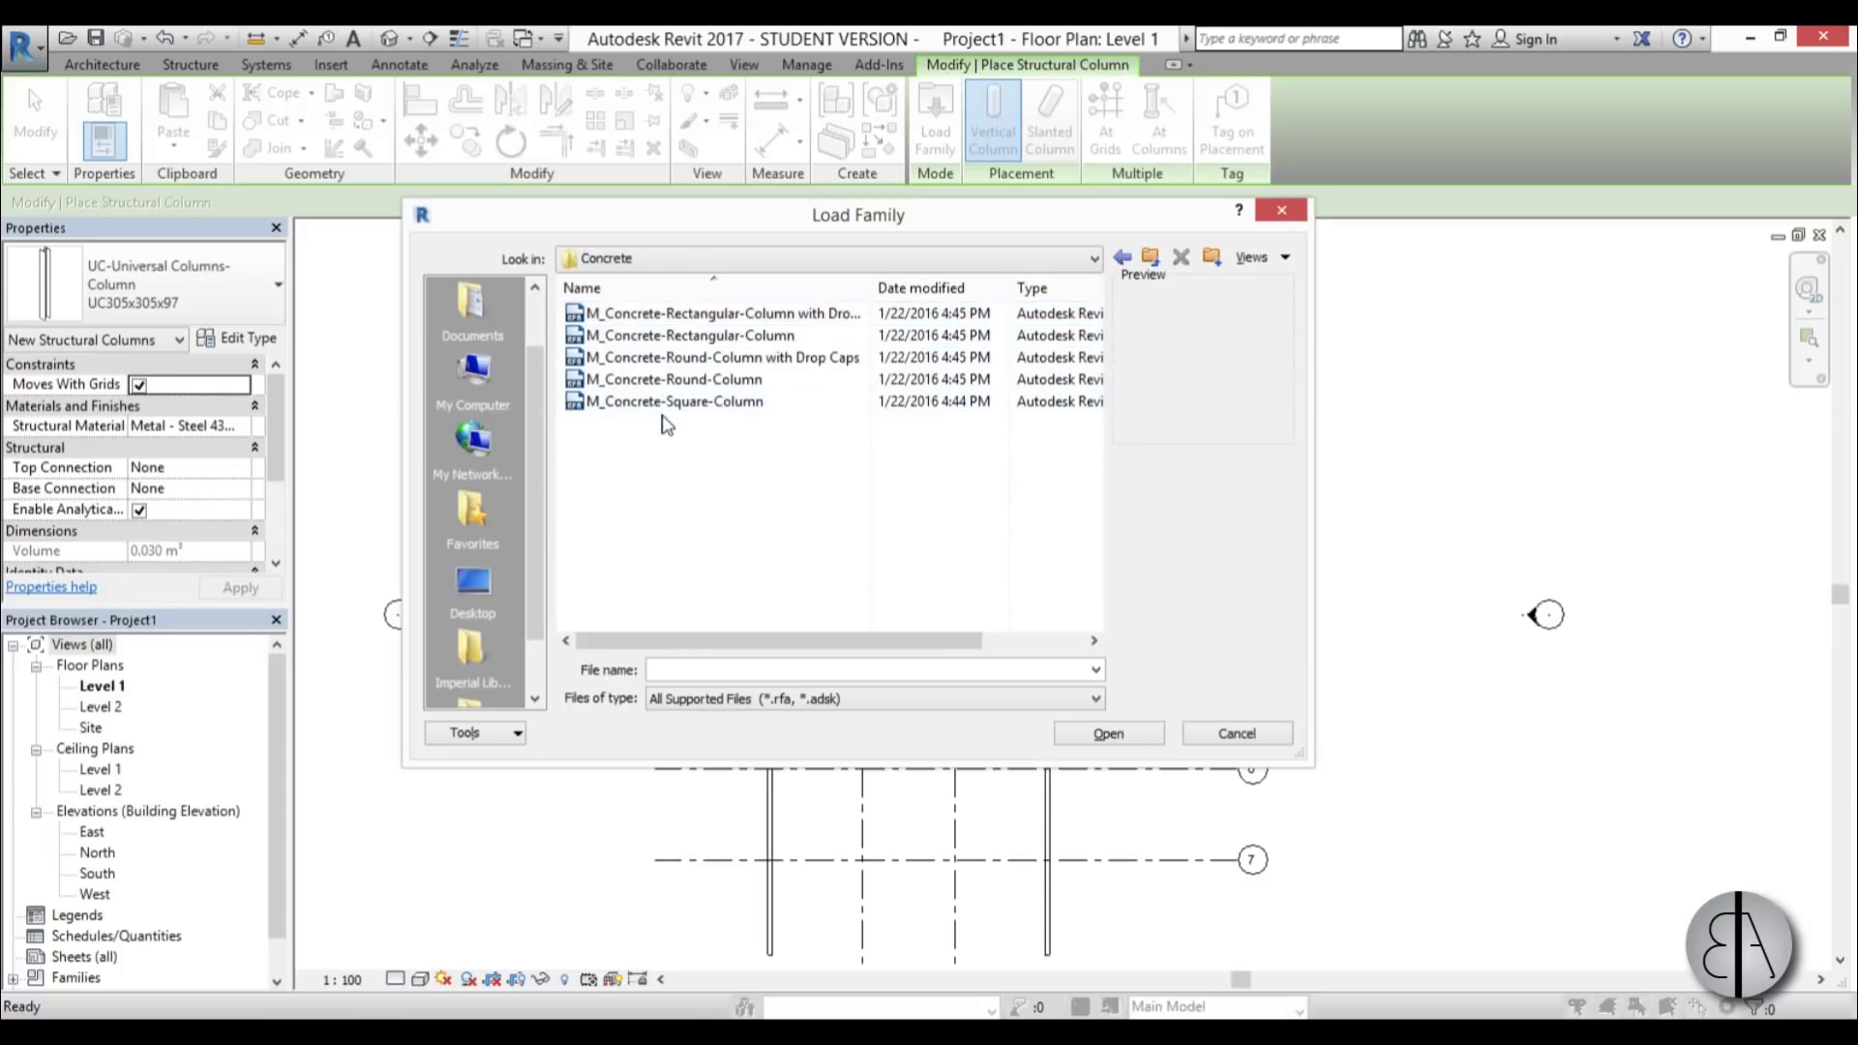
click(639, 379)
click(619, 402)
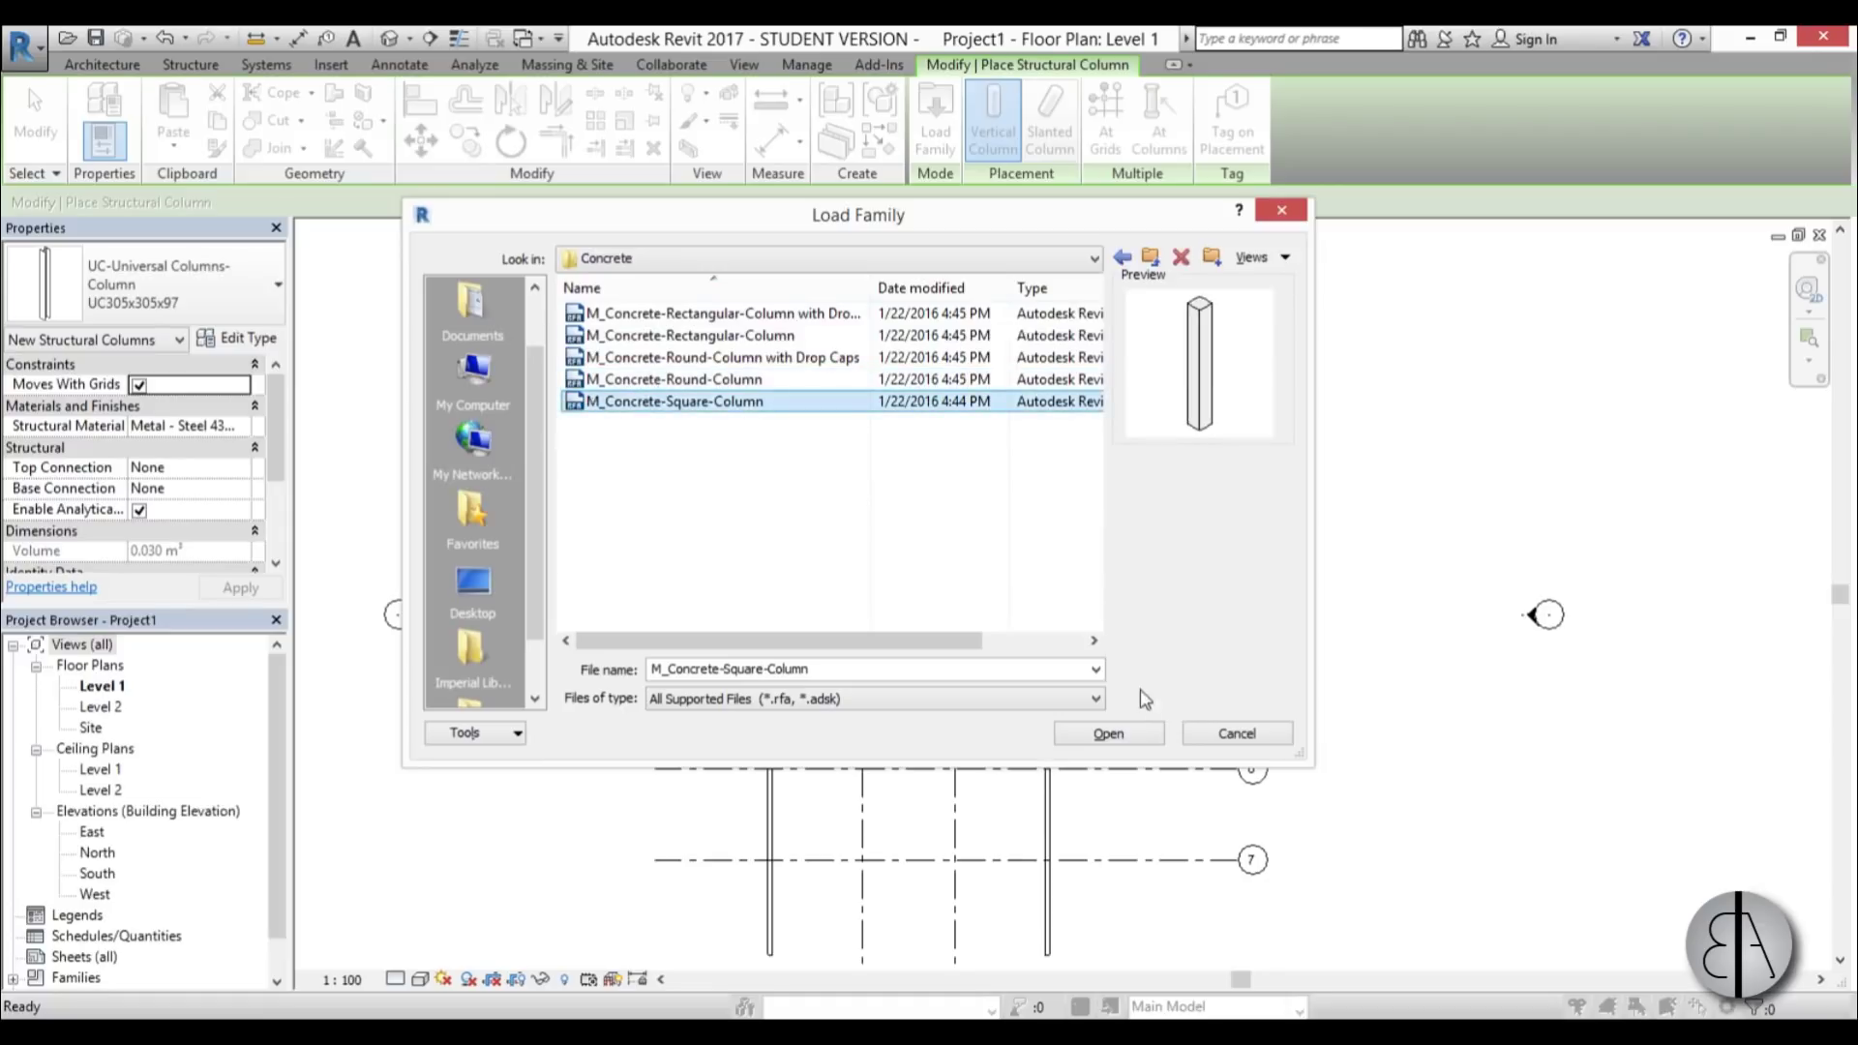
- Load the family and set the 600 x 600mm type with Height up to Level 2
click(1103, 739)
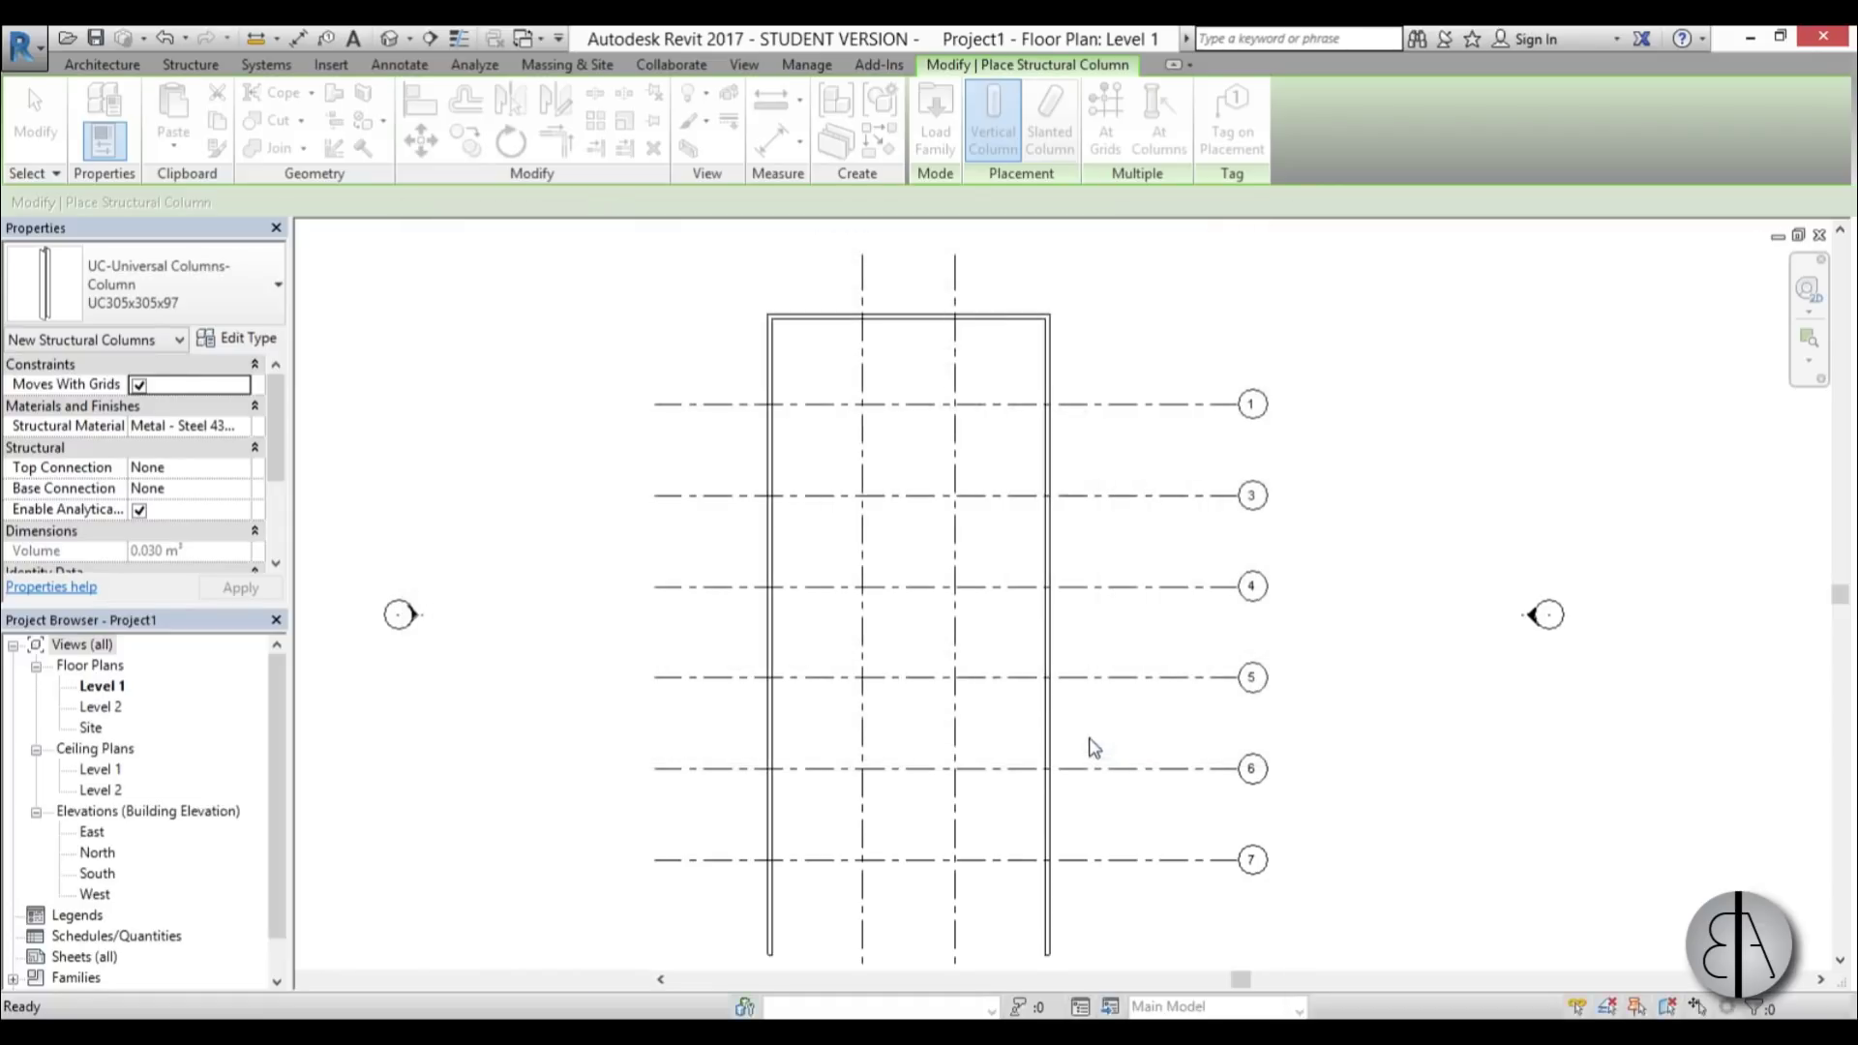
click(168, 332)
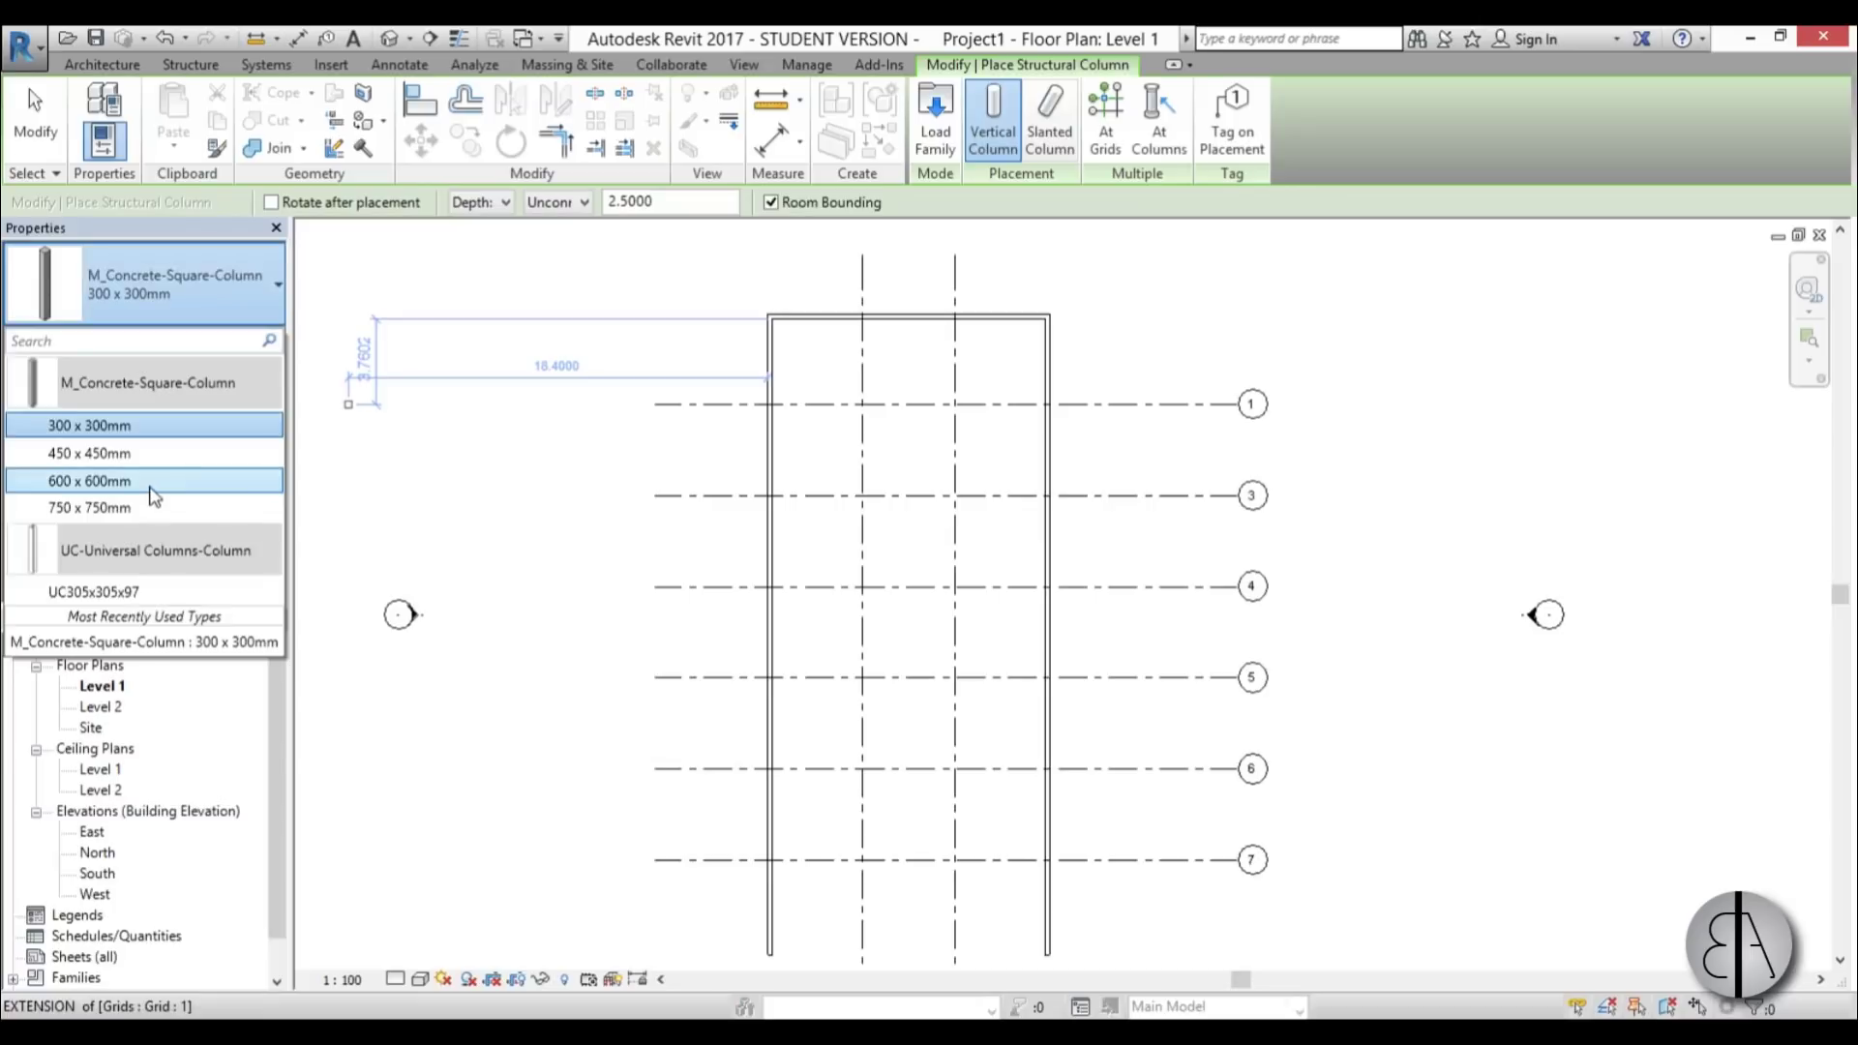
click(155, 483)
scroll(910, 391, up, 2)
scroll(909, 392, up, 1)
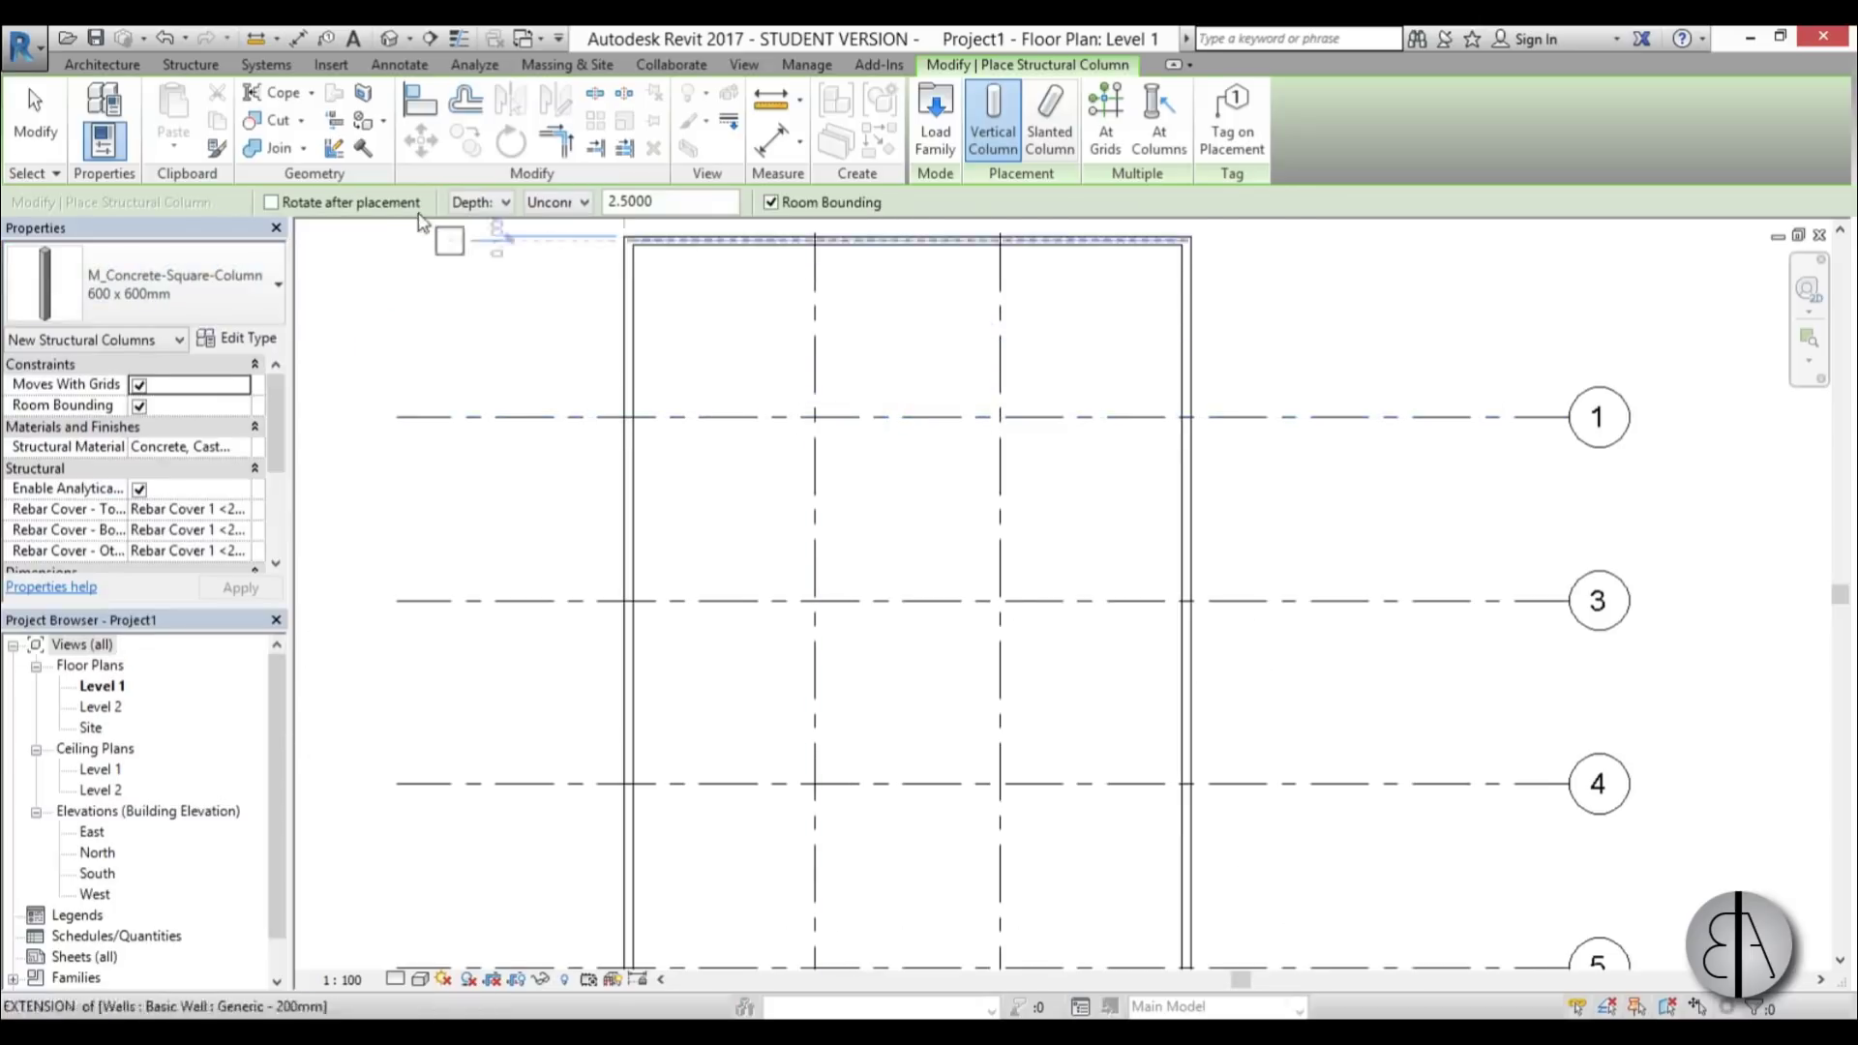
click(474, 203)
click(473, 243)
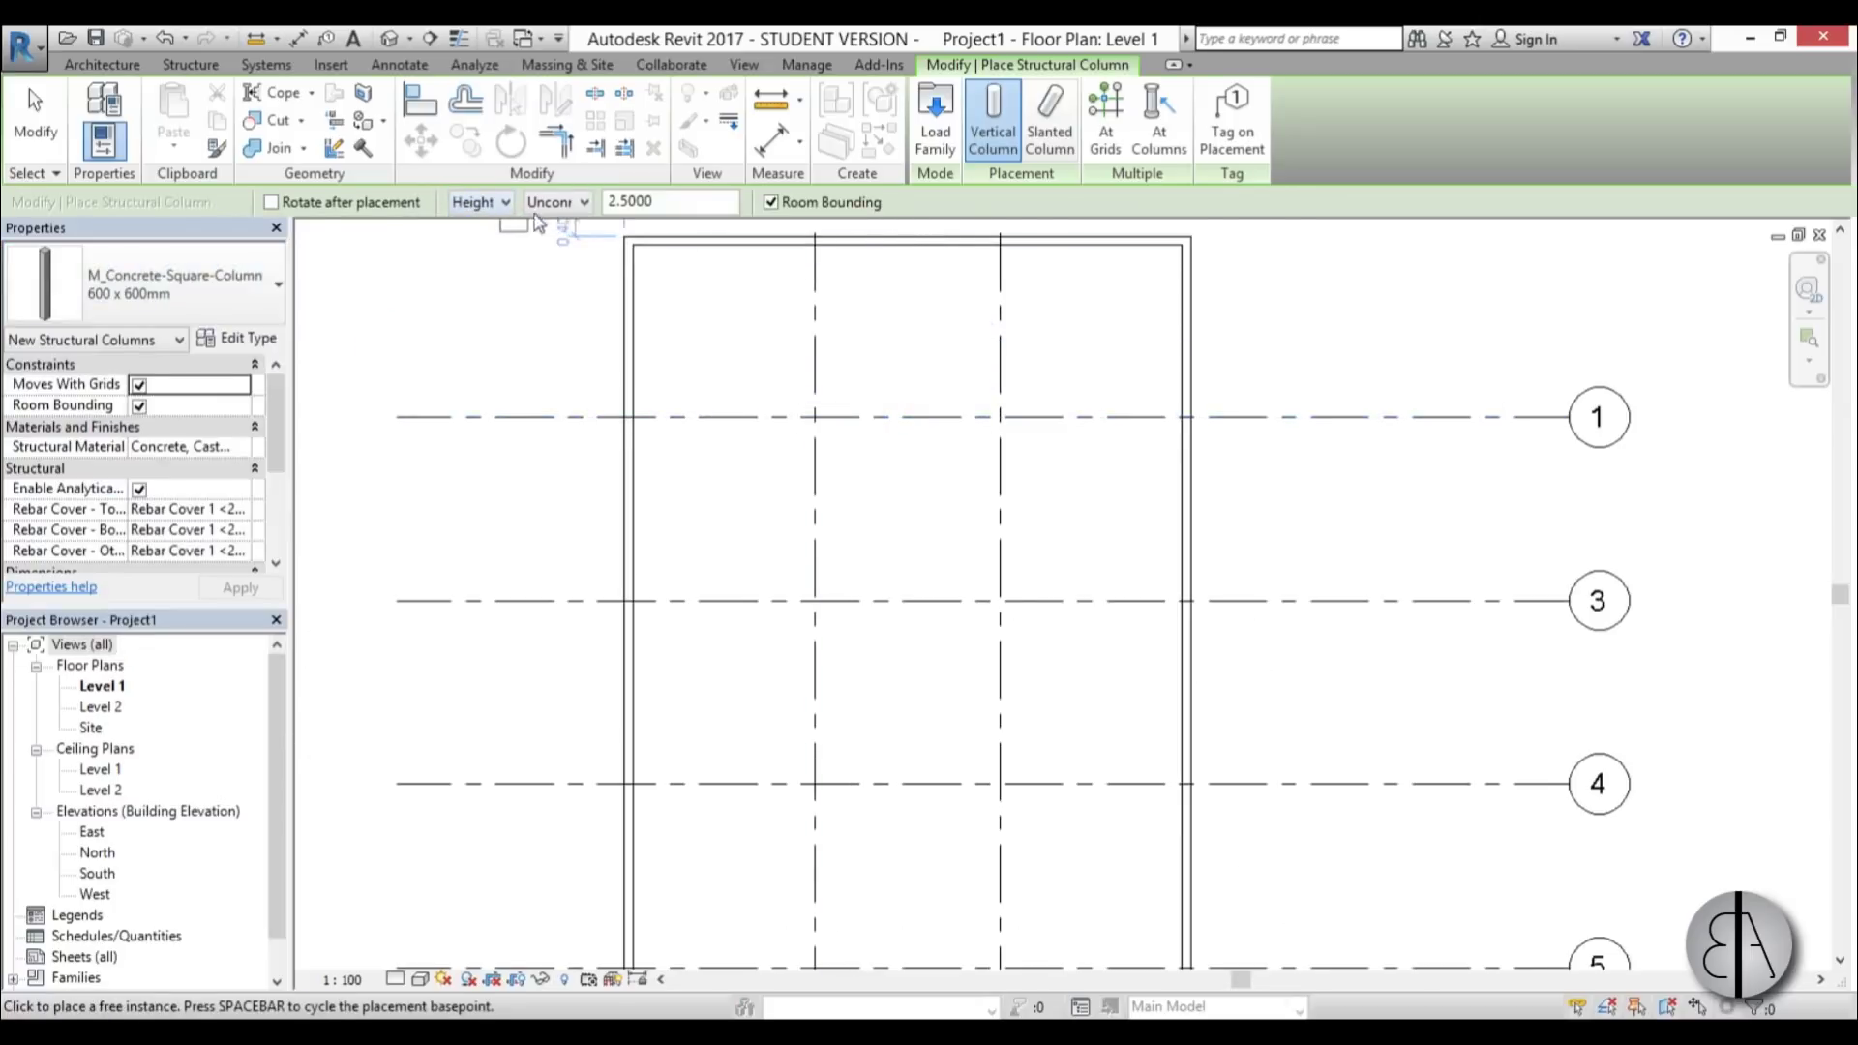
click(557, 202)
click(556, 243)
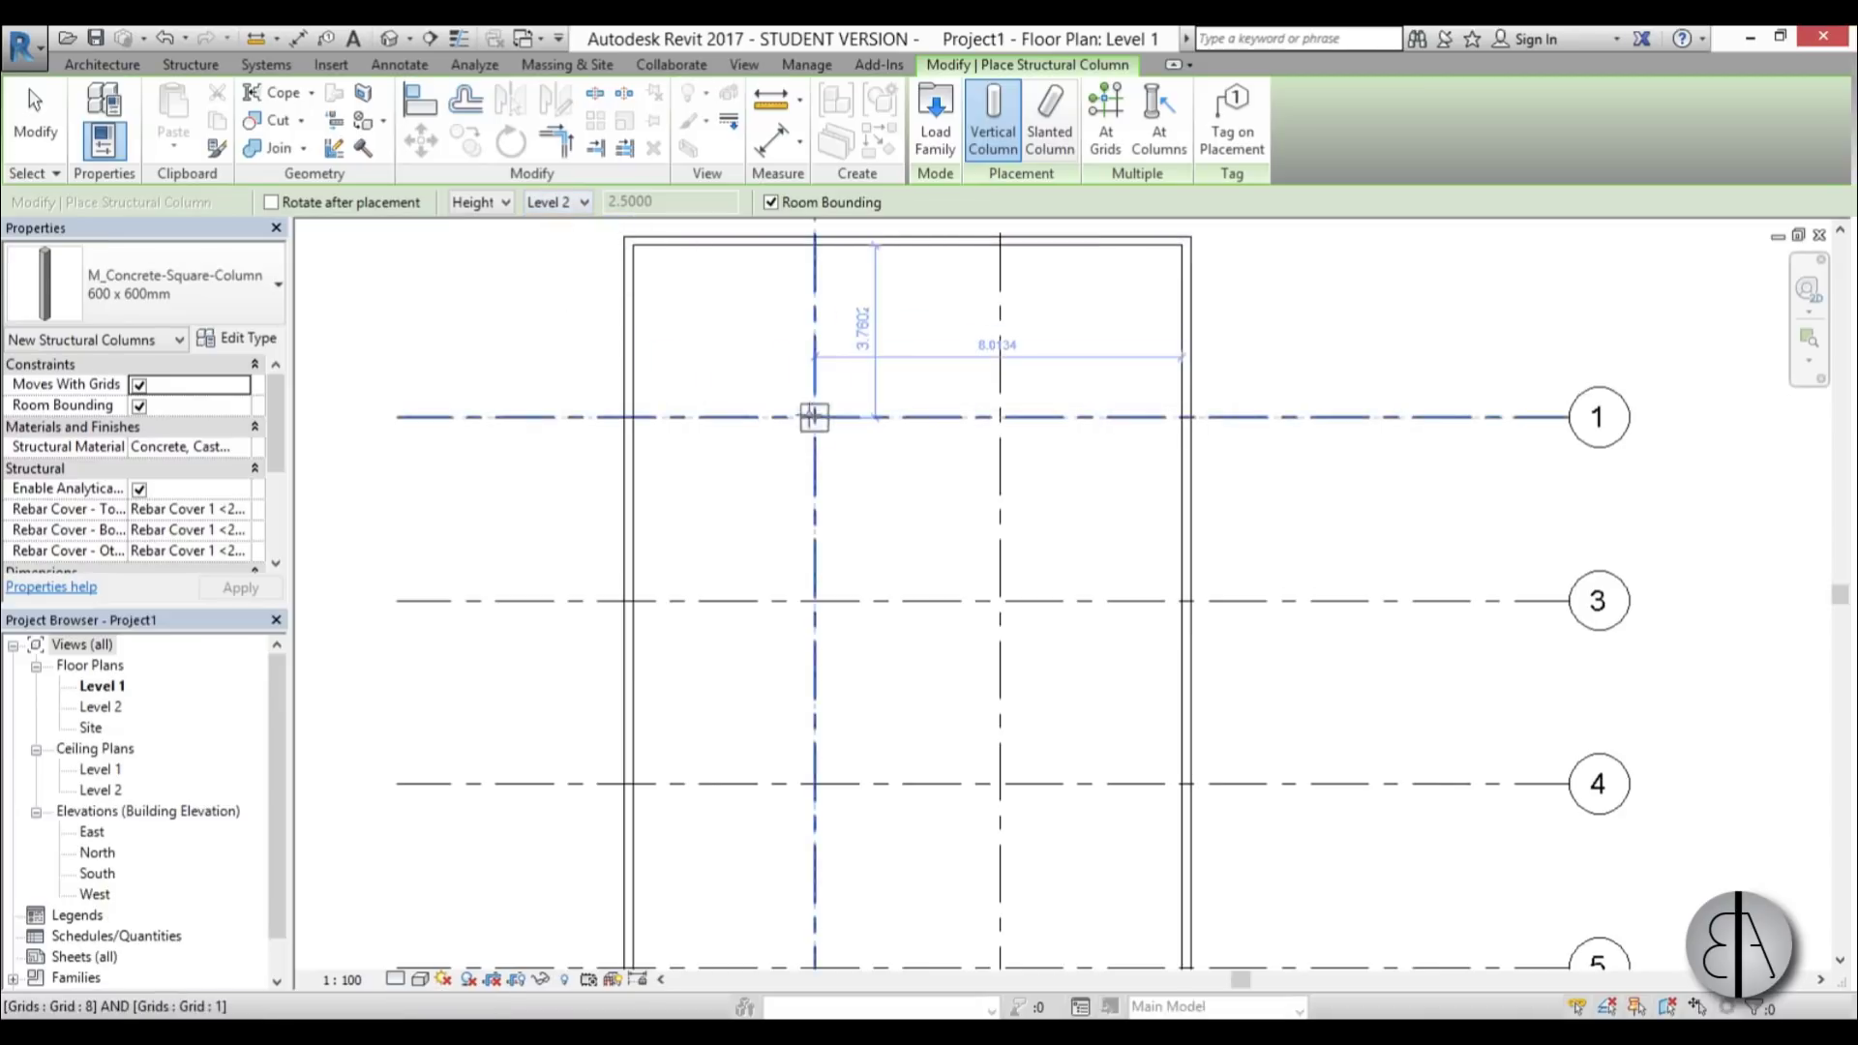
- Place columns where grid 1 crosses grids 8 and 9, then select both
click(815, 417)
click(1001, 417)
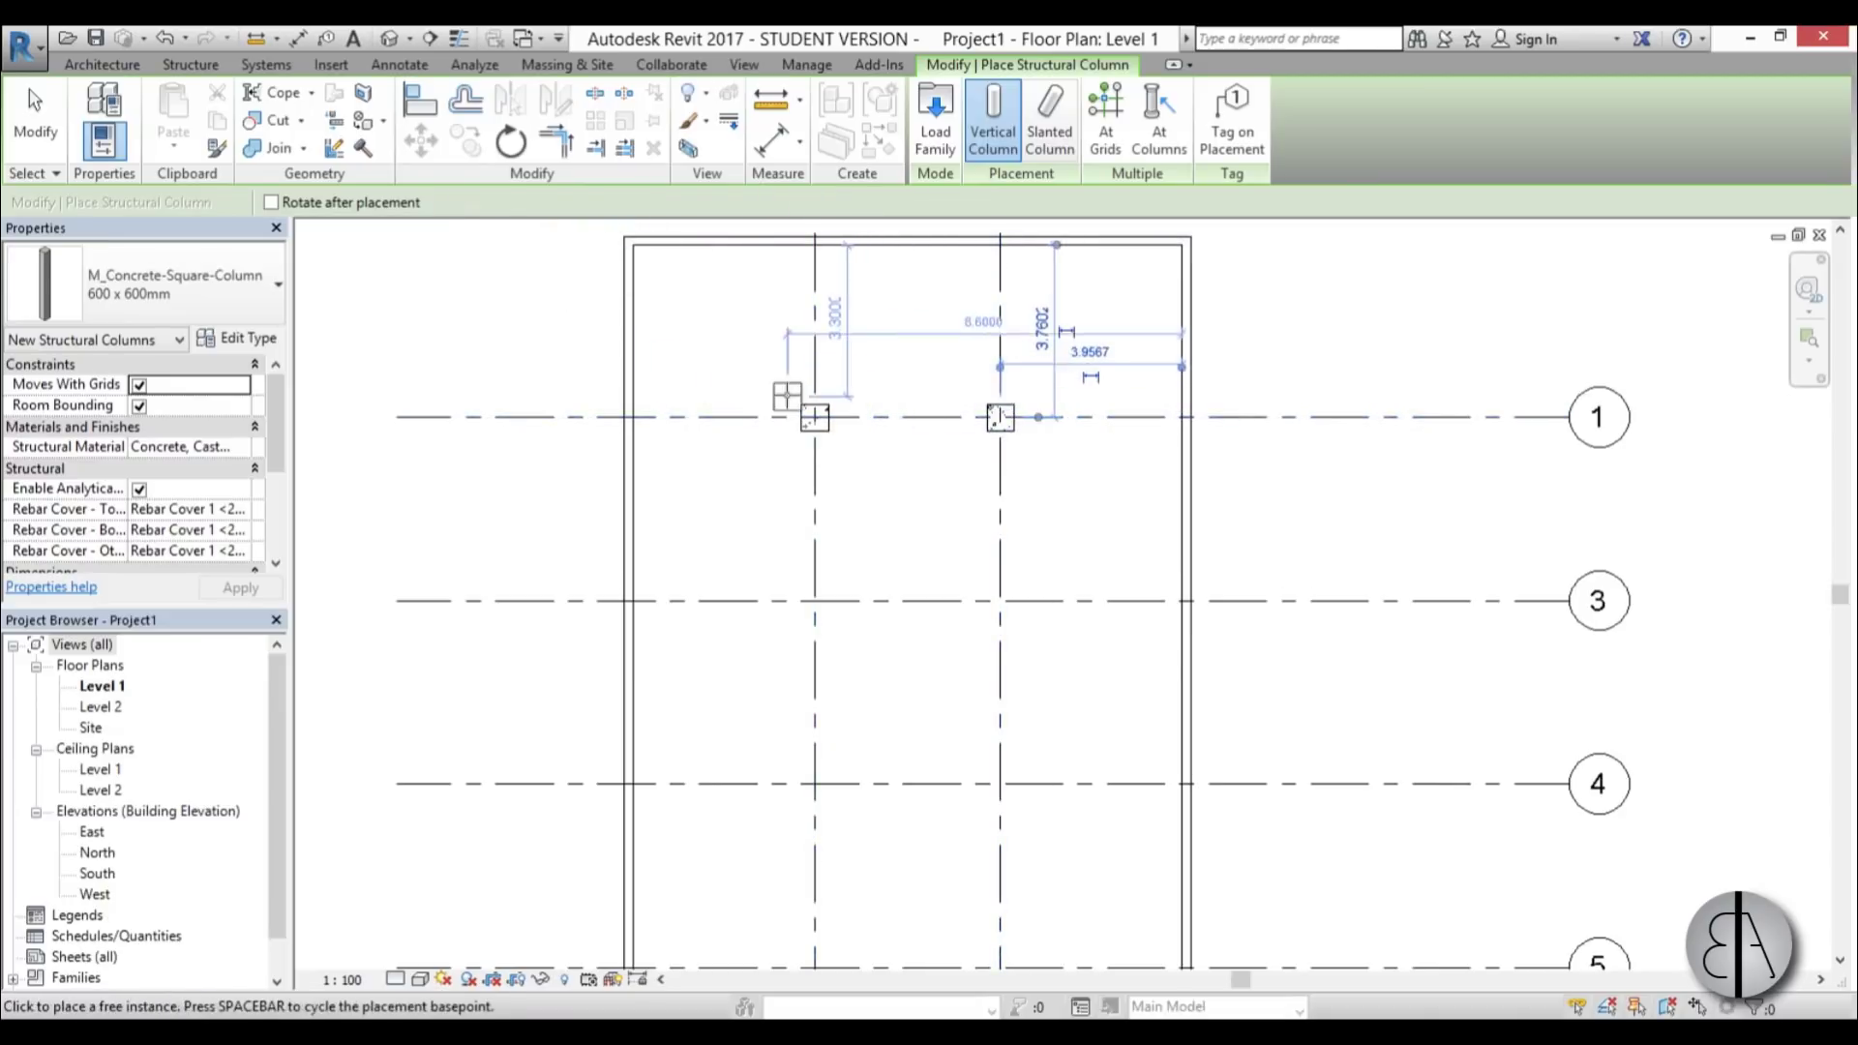
key(Escape)
key(Escape)
drag(726, 367, 1128, 540)
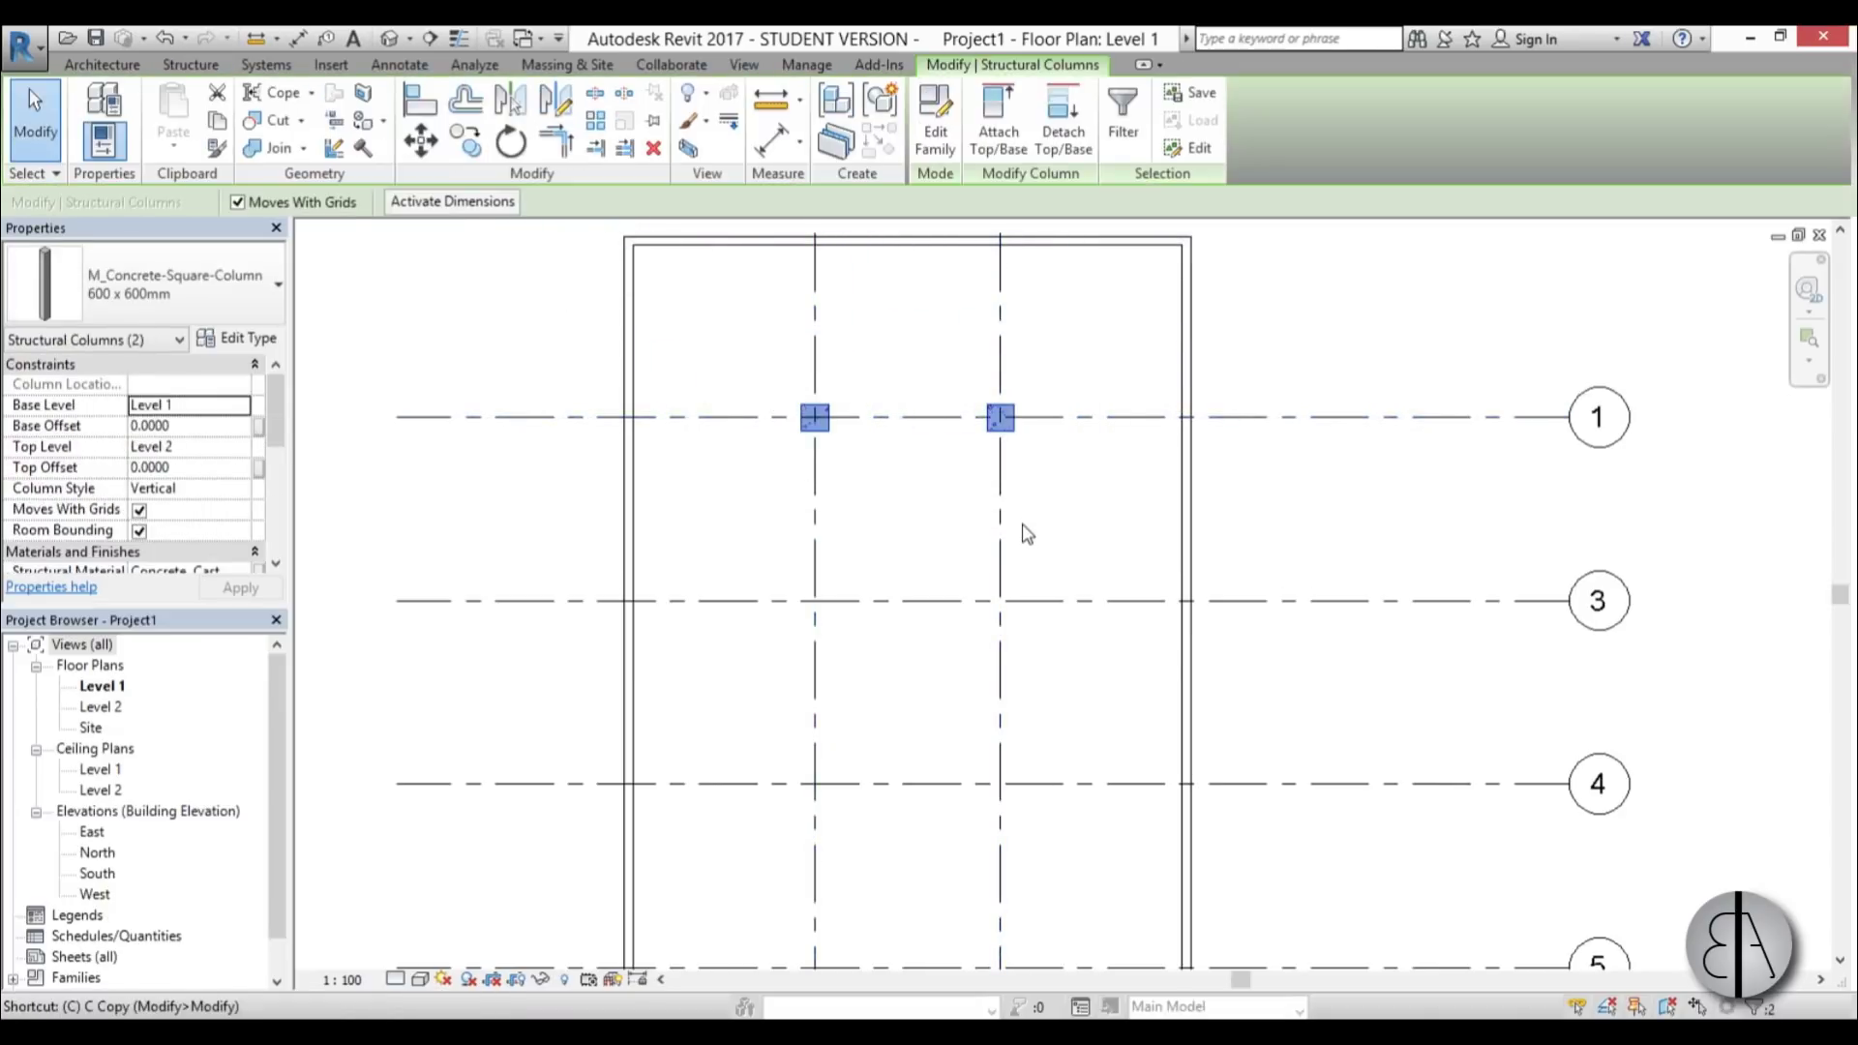
- Copy the column pair multiple times onto grids 3, 4, 5, 6 and 7
key(m)
key(v)
click(1070, 433)
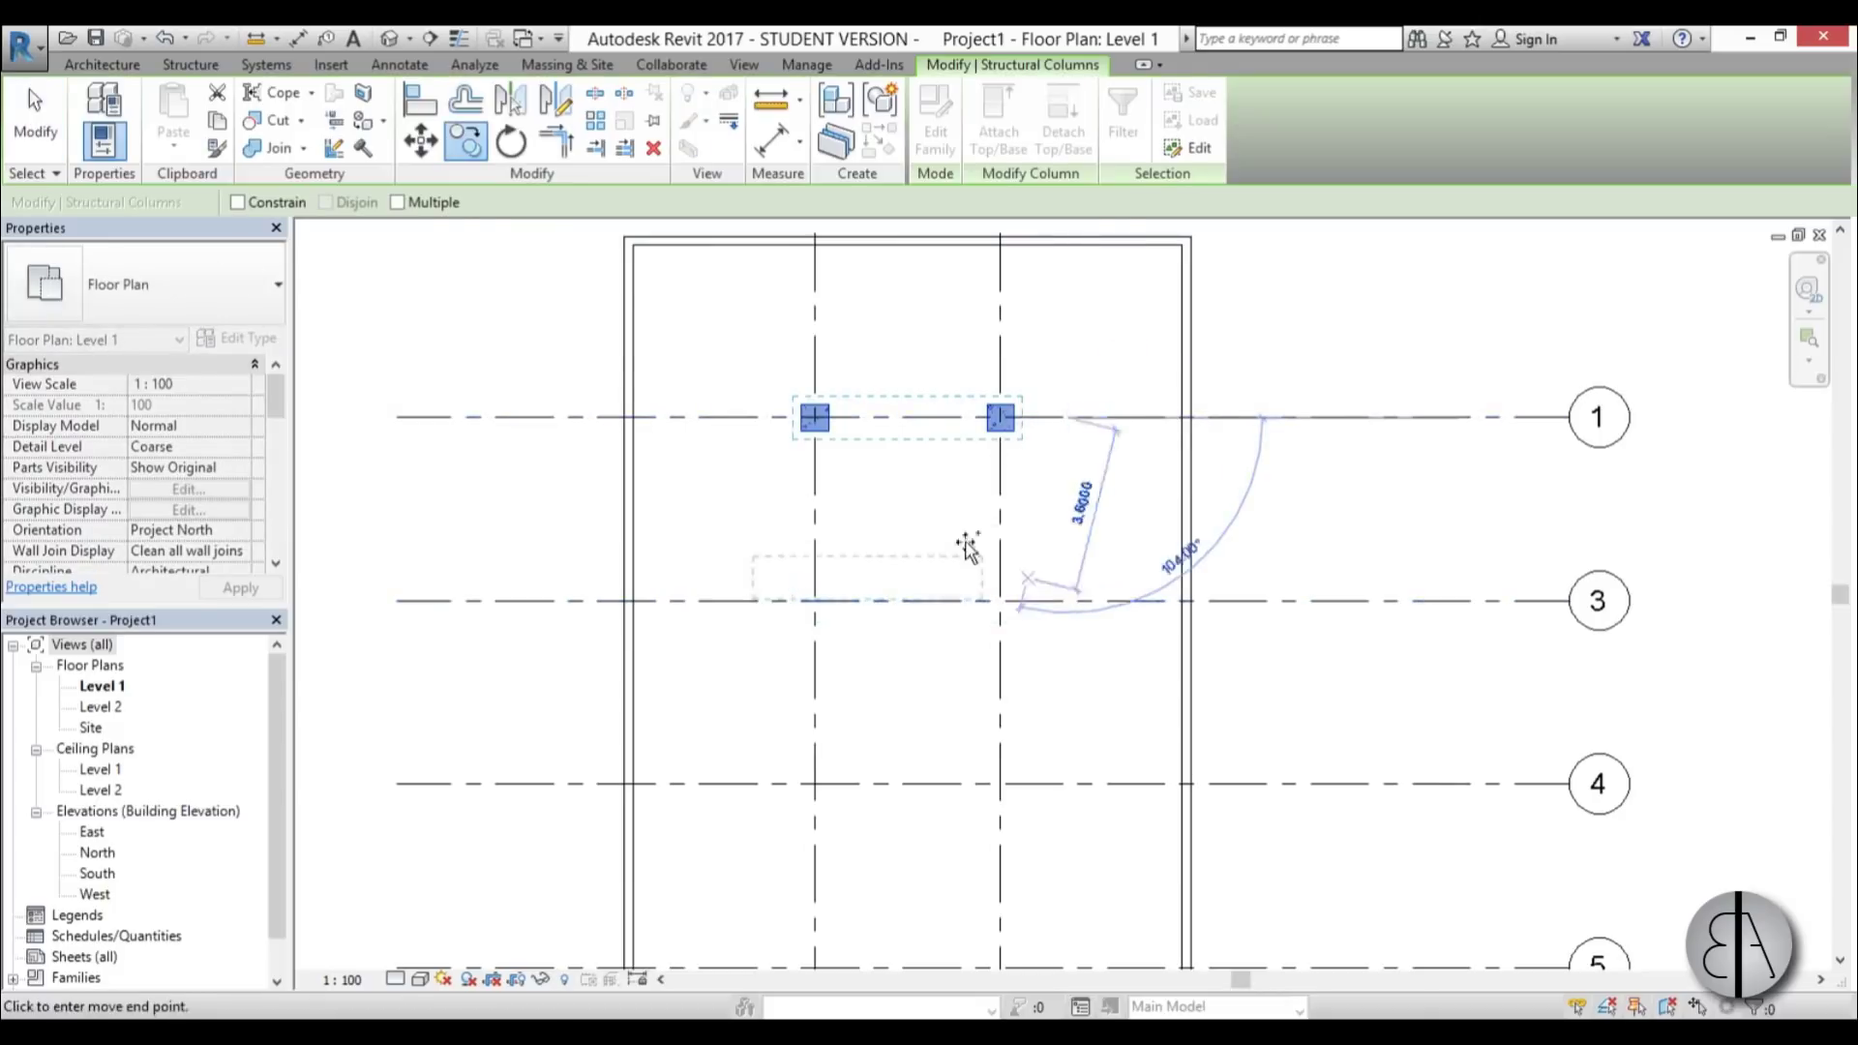
scroll(905, 411, down, 2)
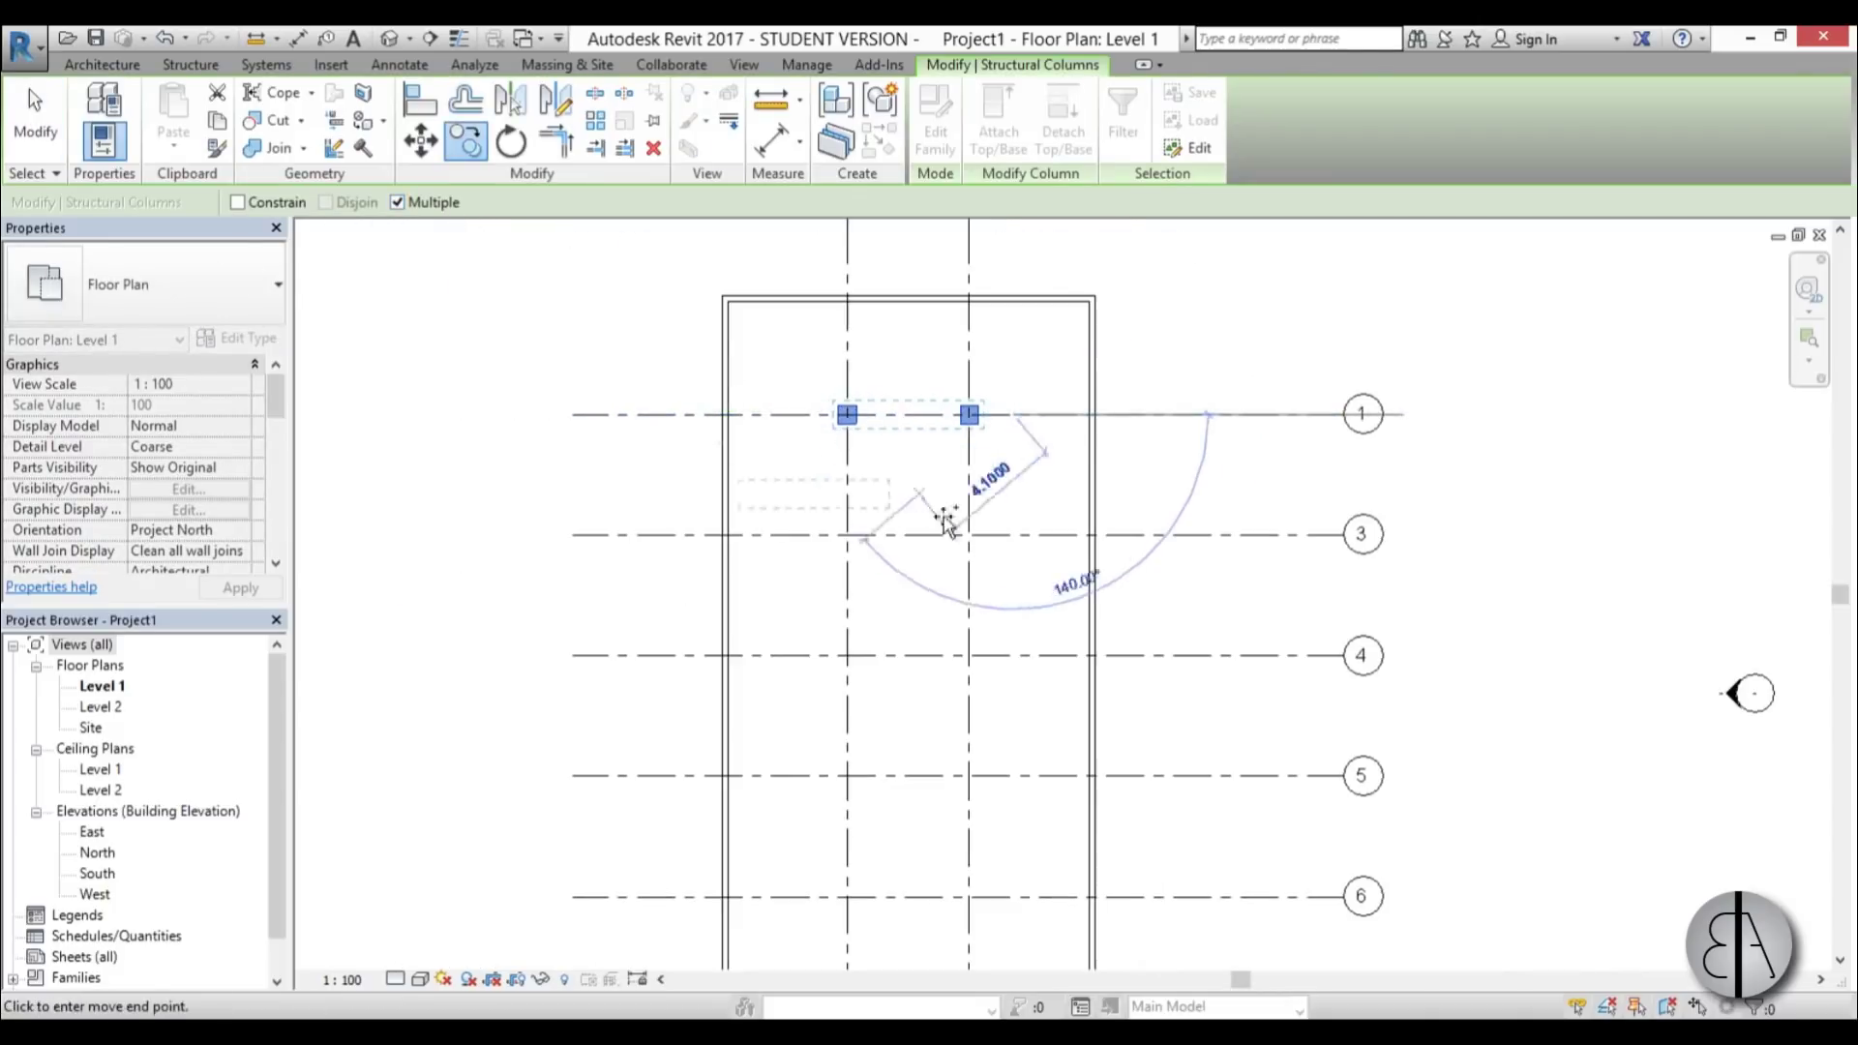
click(1013, 534)
click(1010, 655)
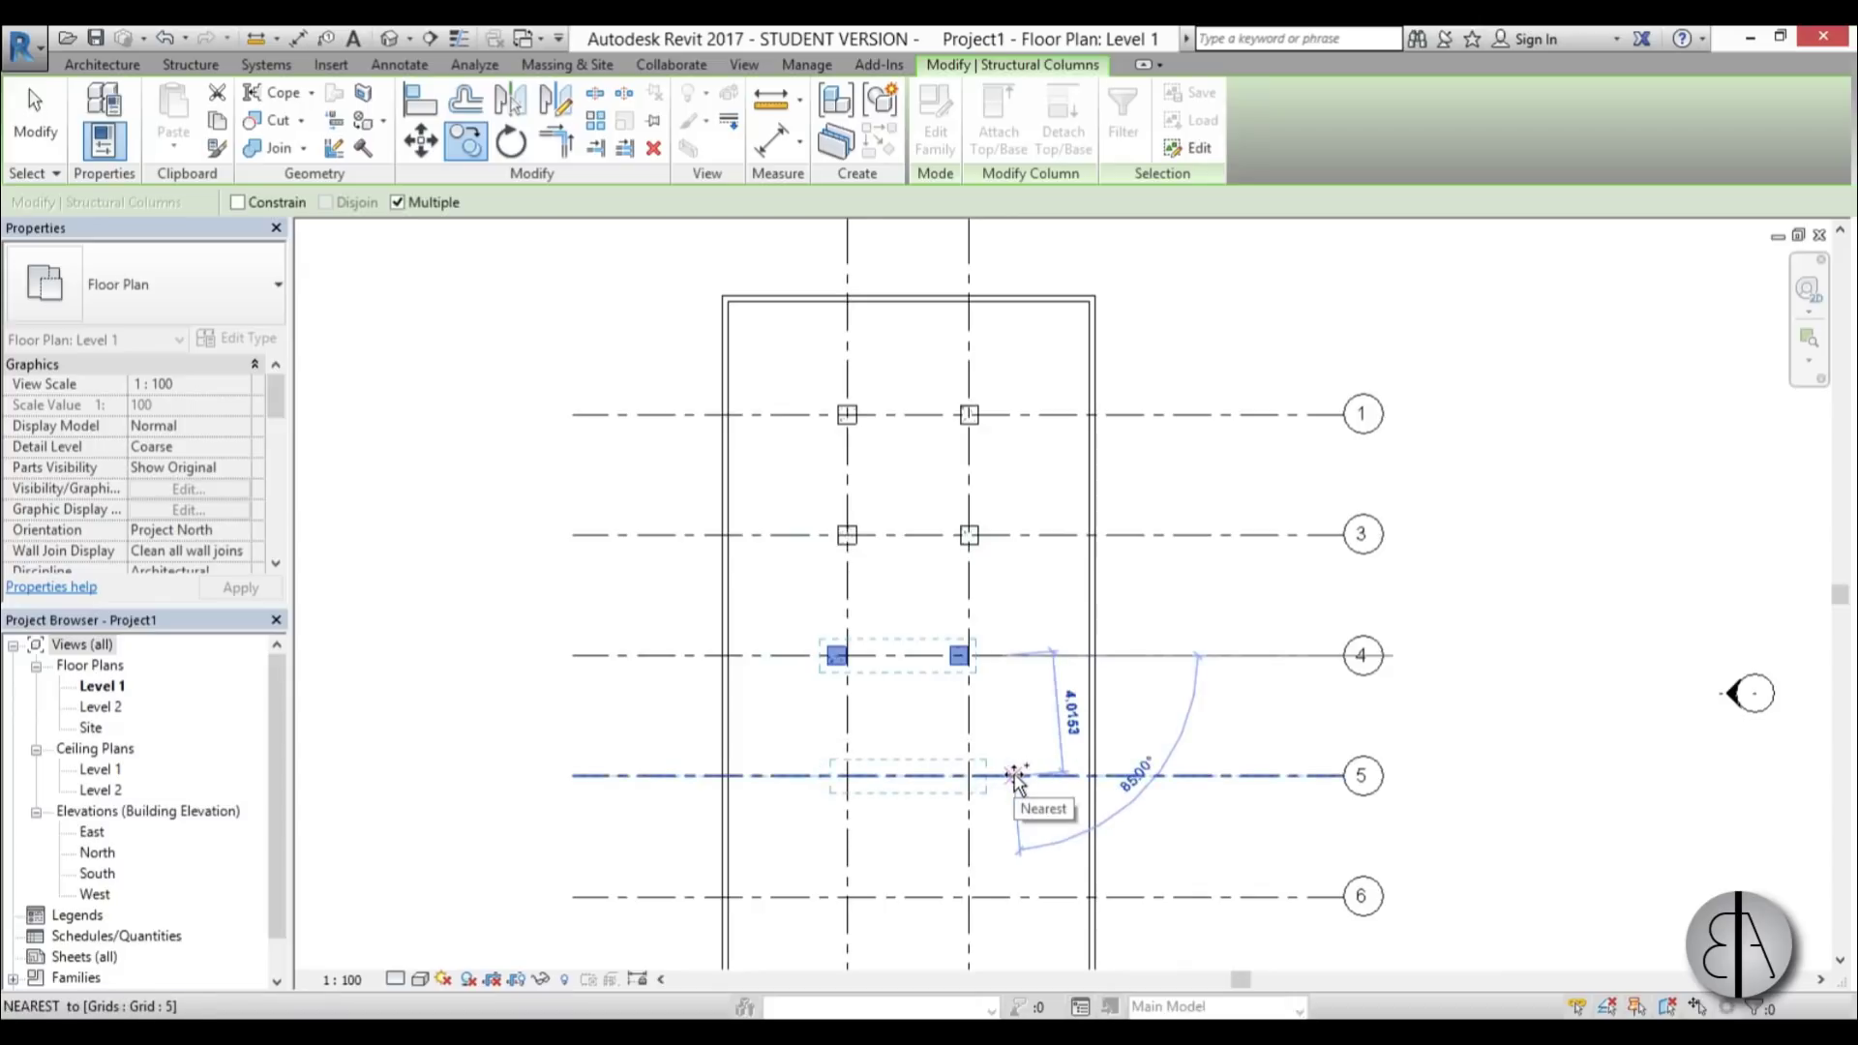
click(1014, 775)
middle_drag(1018, 892, 997, 580)
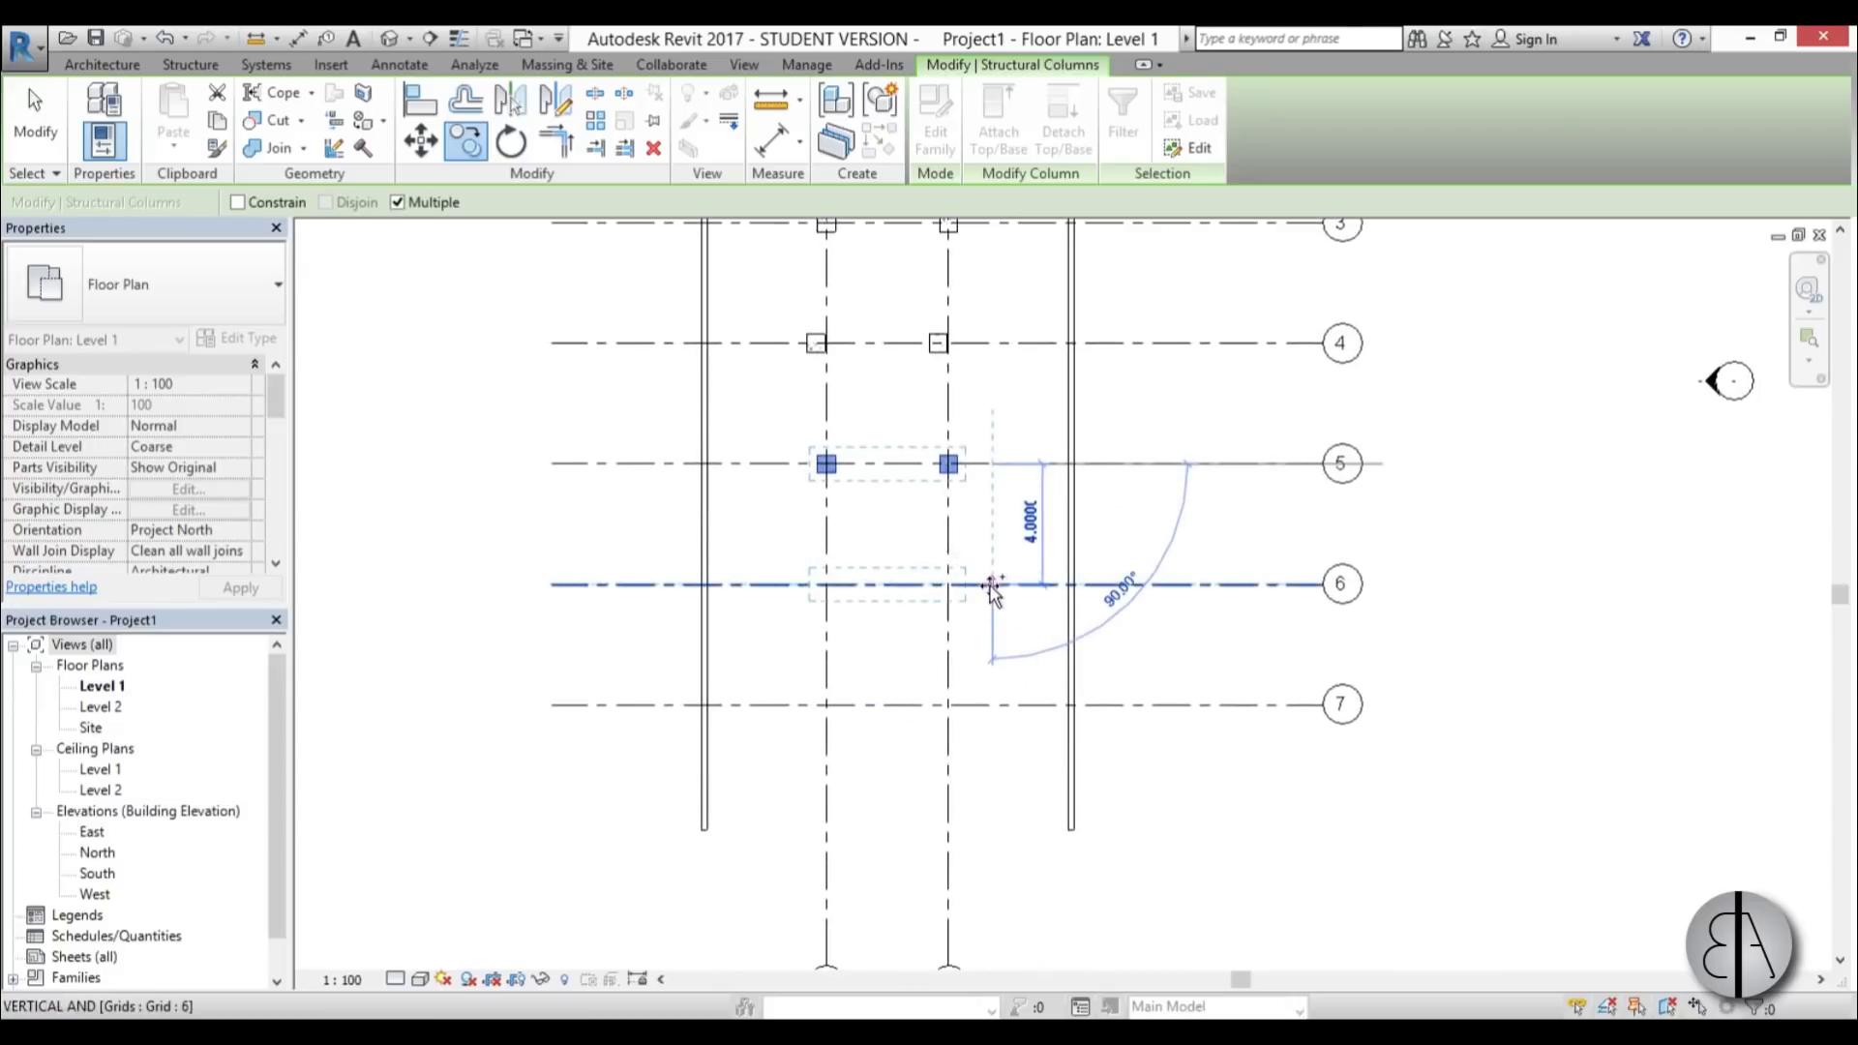
click(991, 586)
click(992, 705)
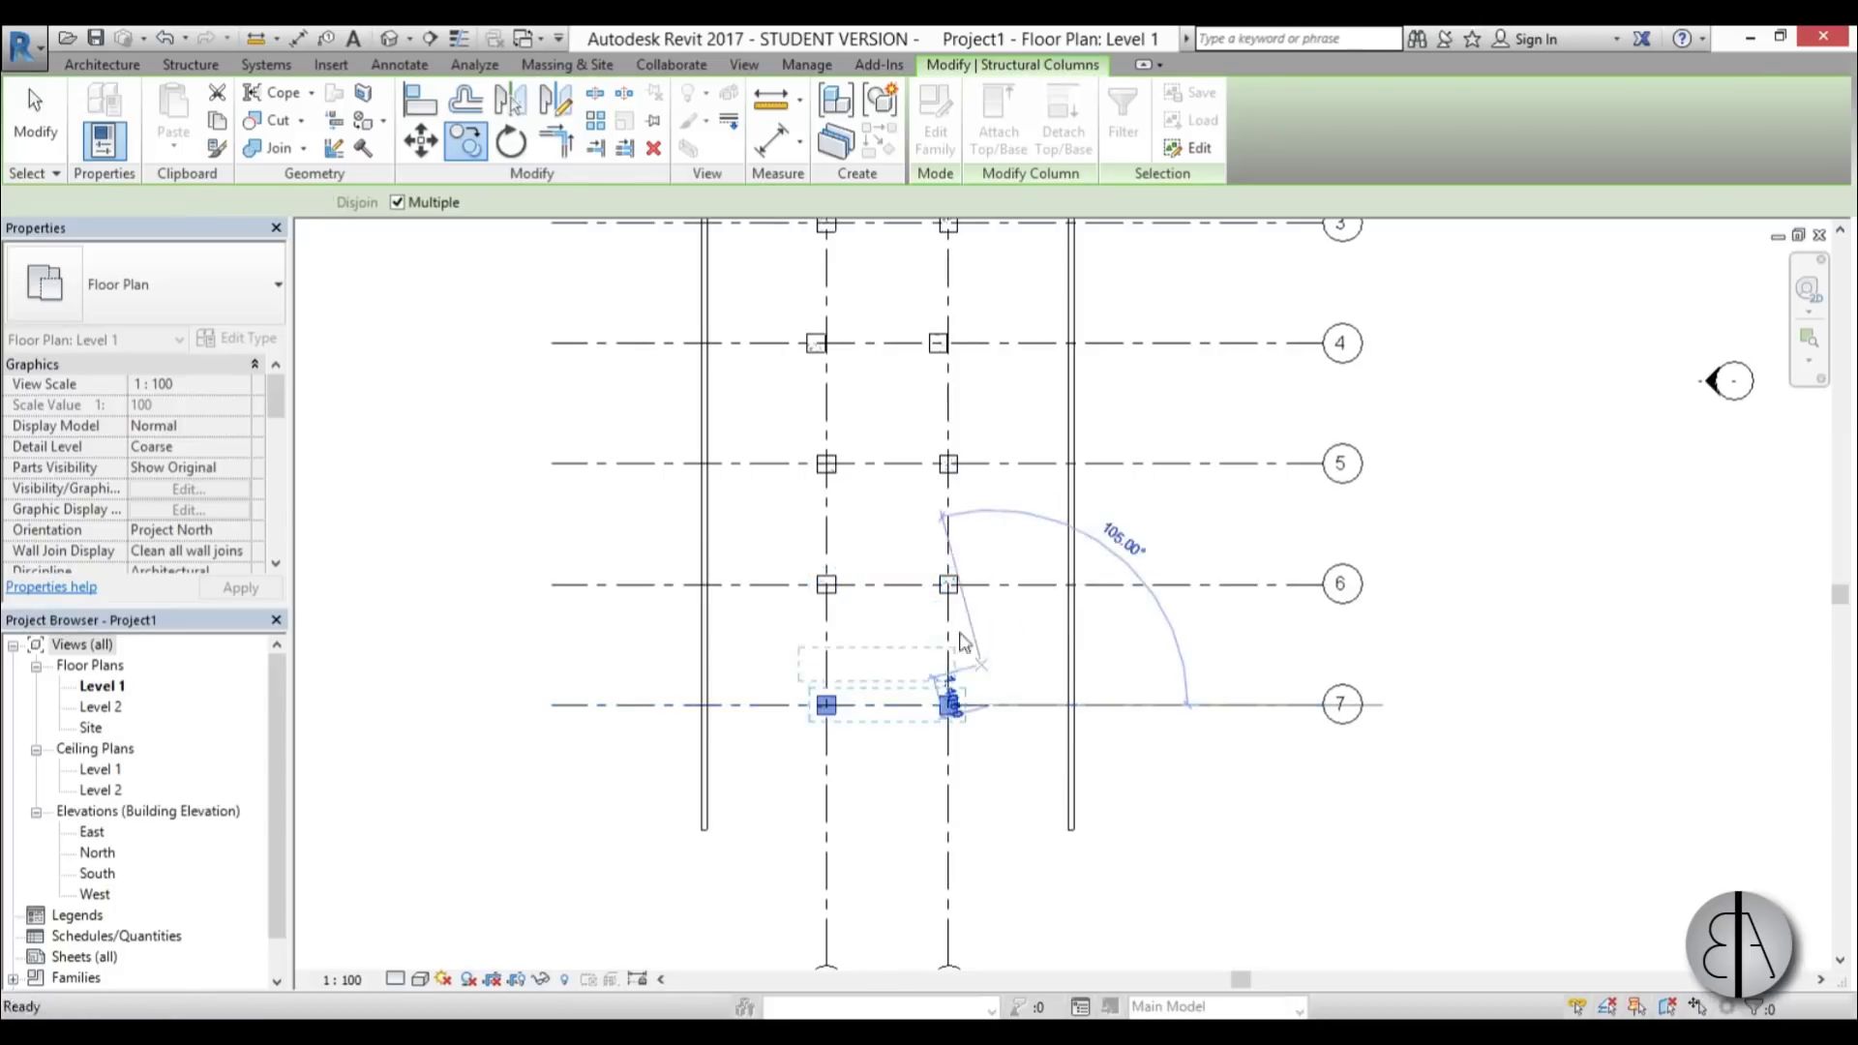
key(Escape)
key(Escape)
scroll(997, 638, up, 4)
- Move the bottom column pair onto the grid 7 intersections
middle_drag(1018, 658, 531, 614)
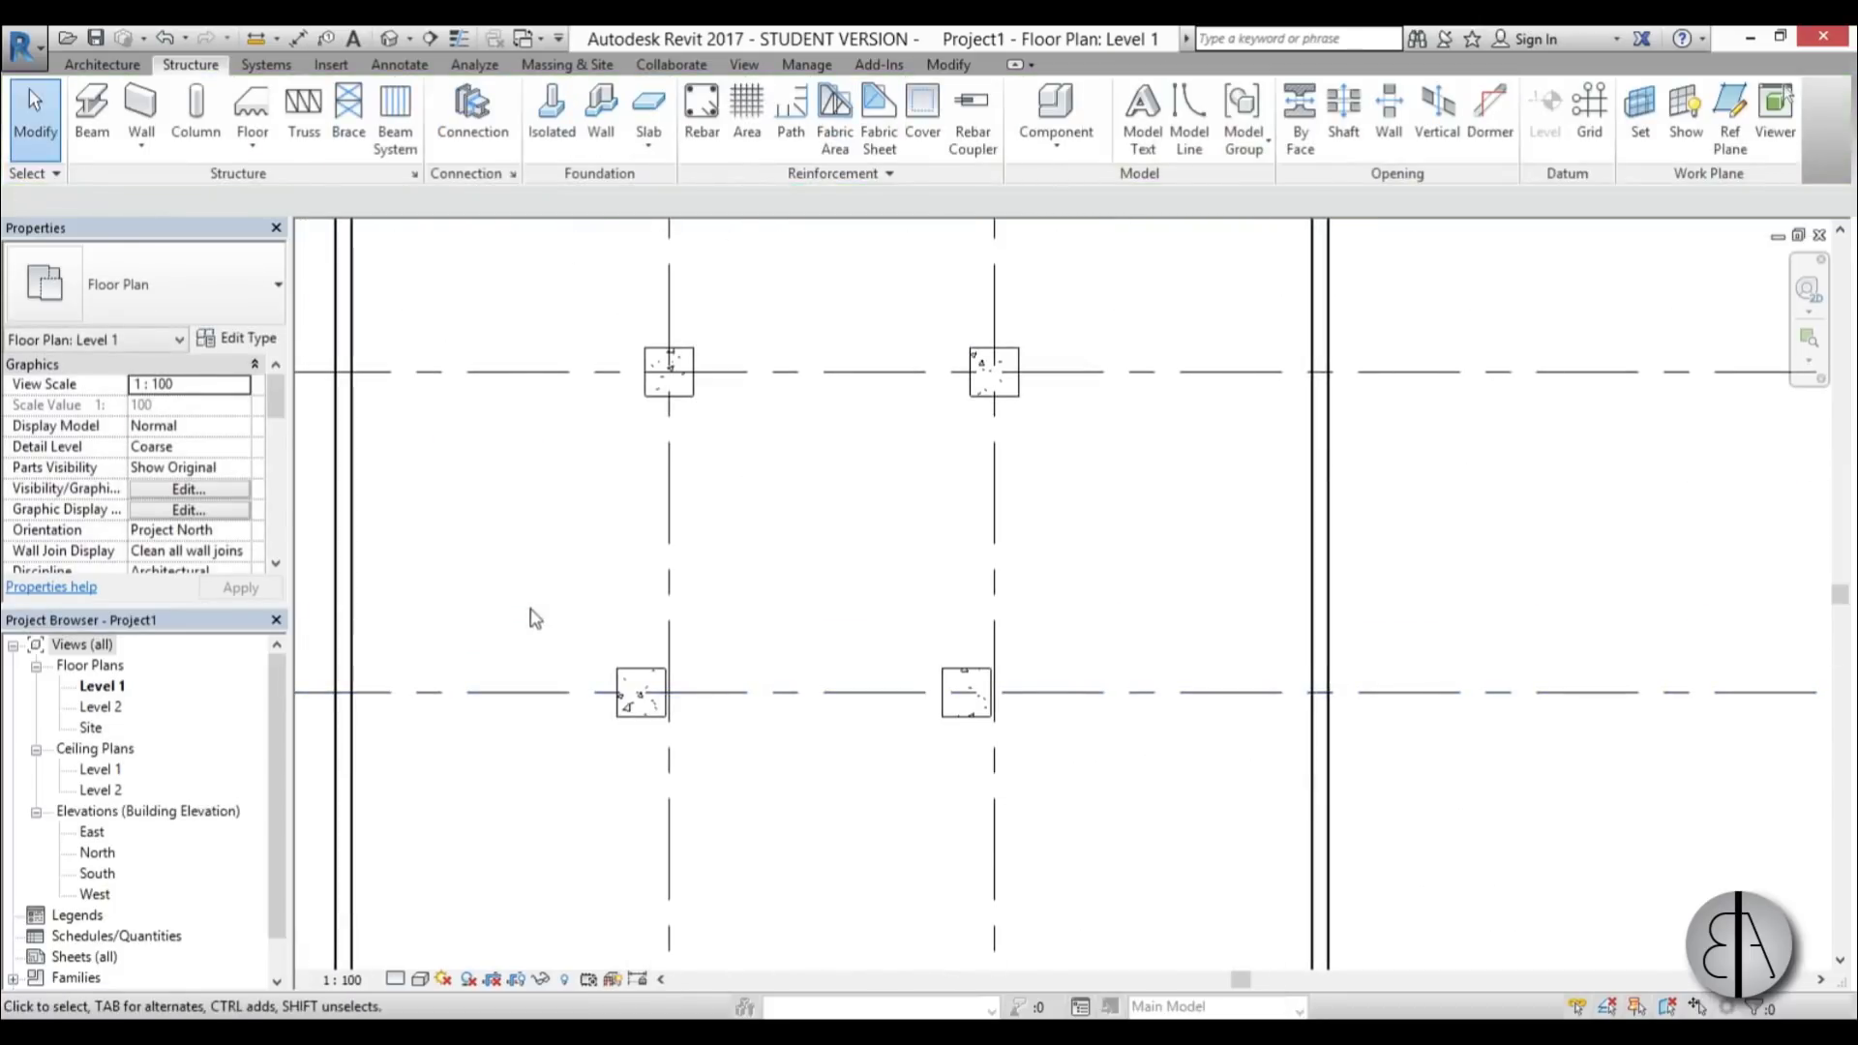
drag(539, 611, 1070, 838)
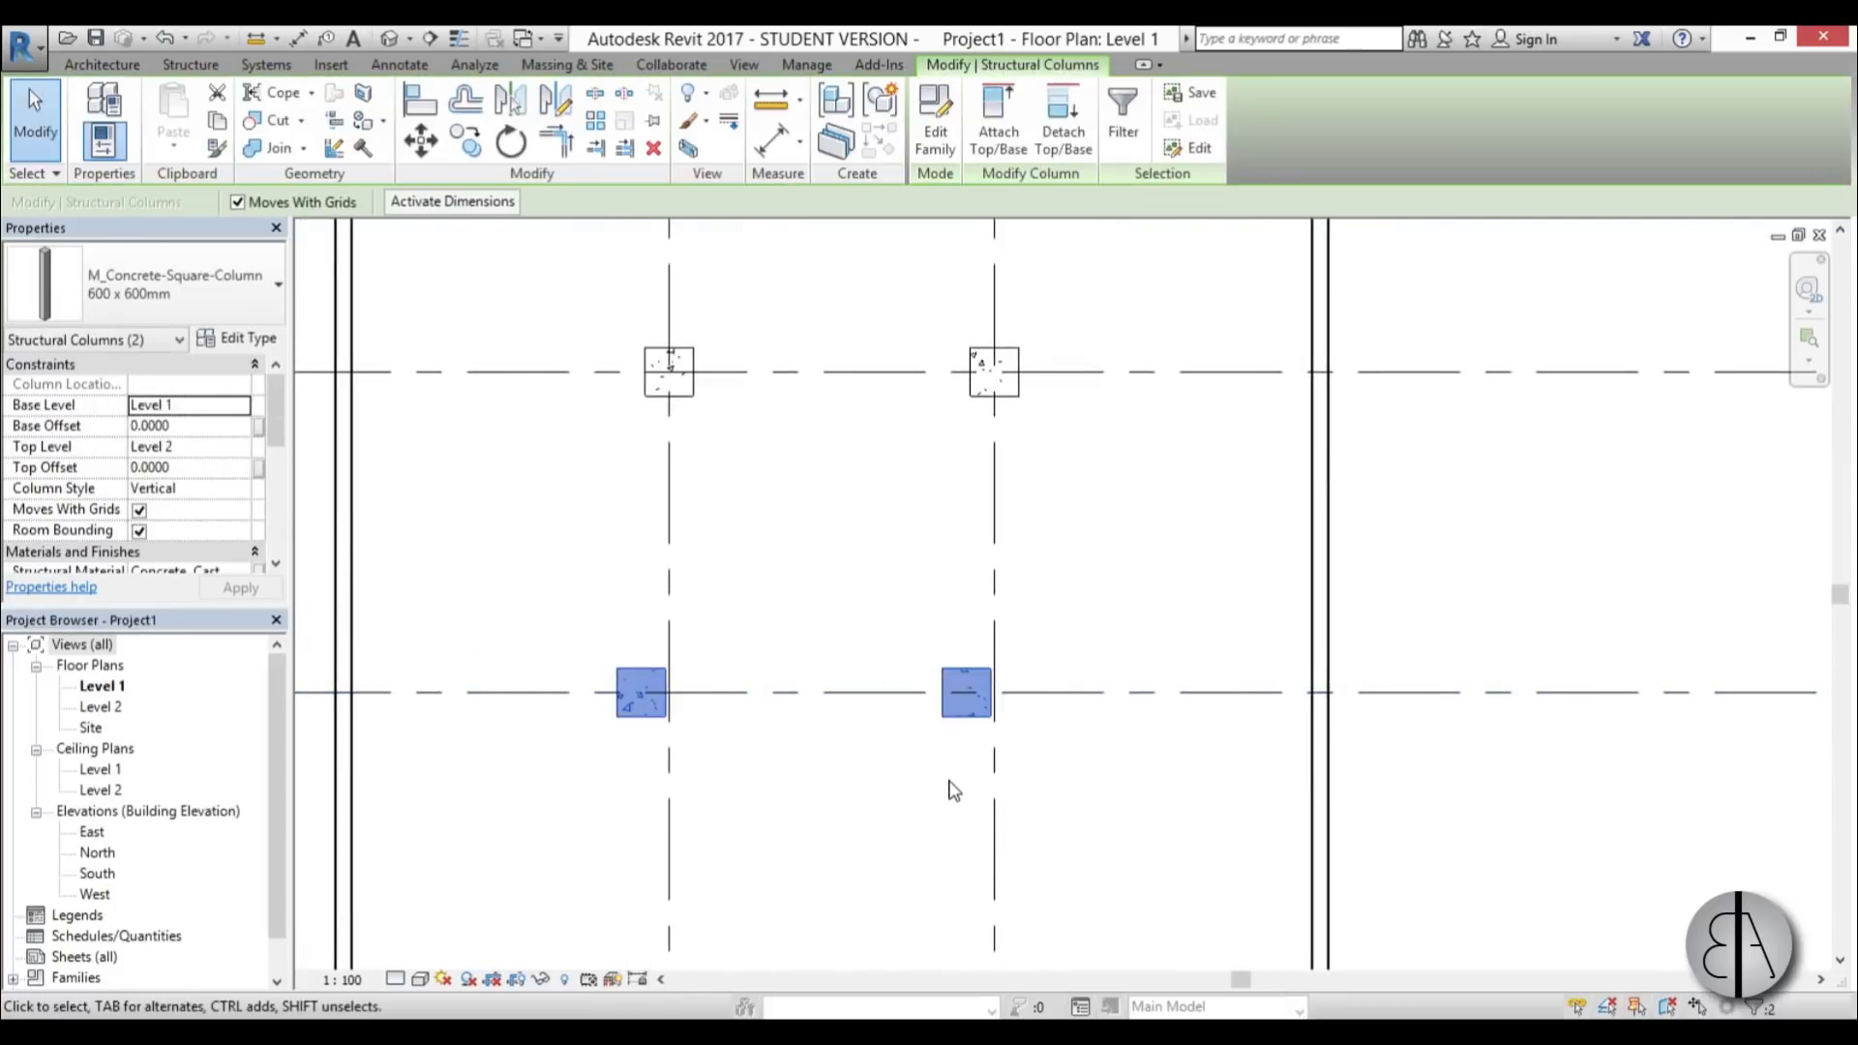
key(m)
key(v)
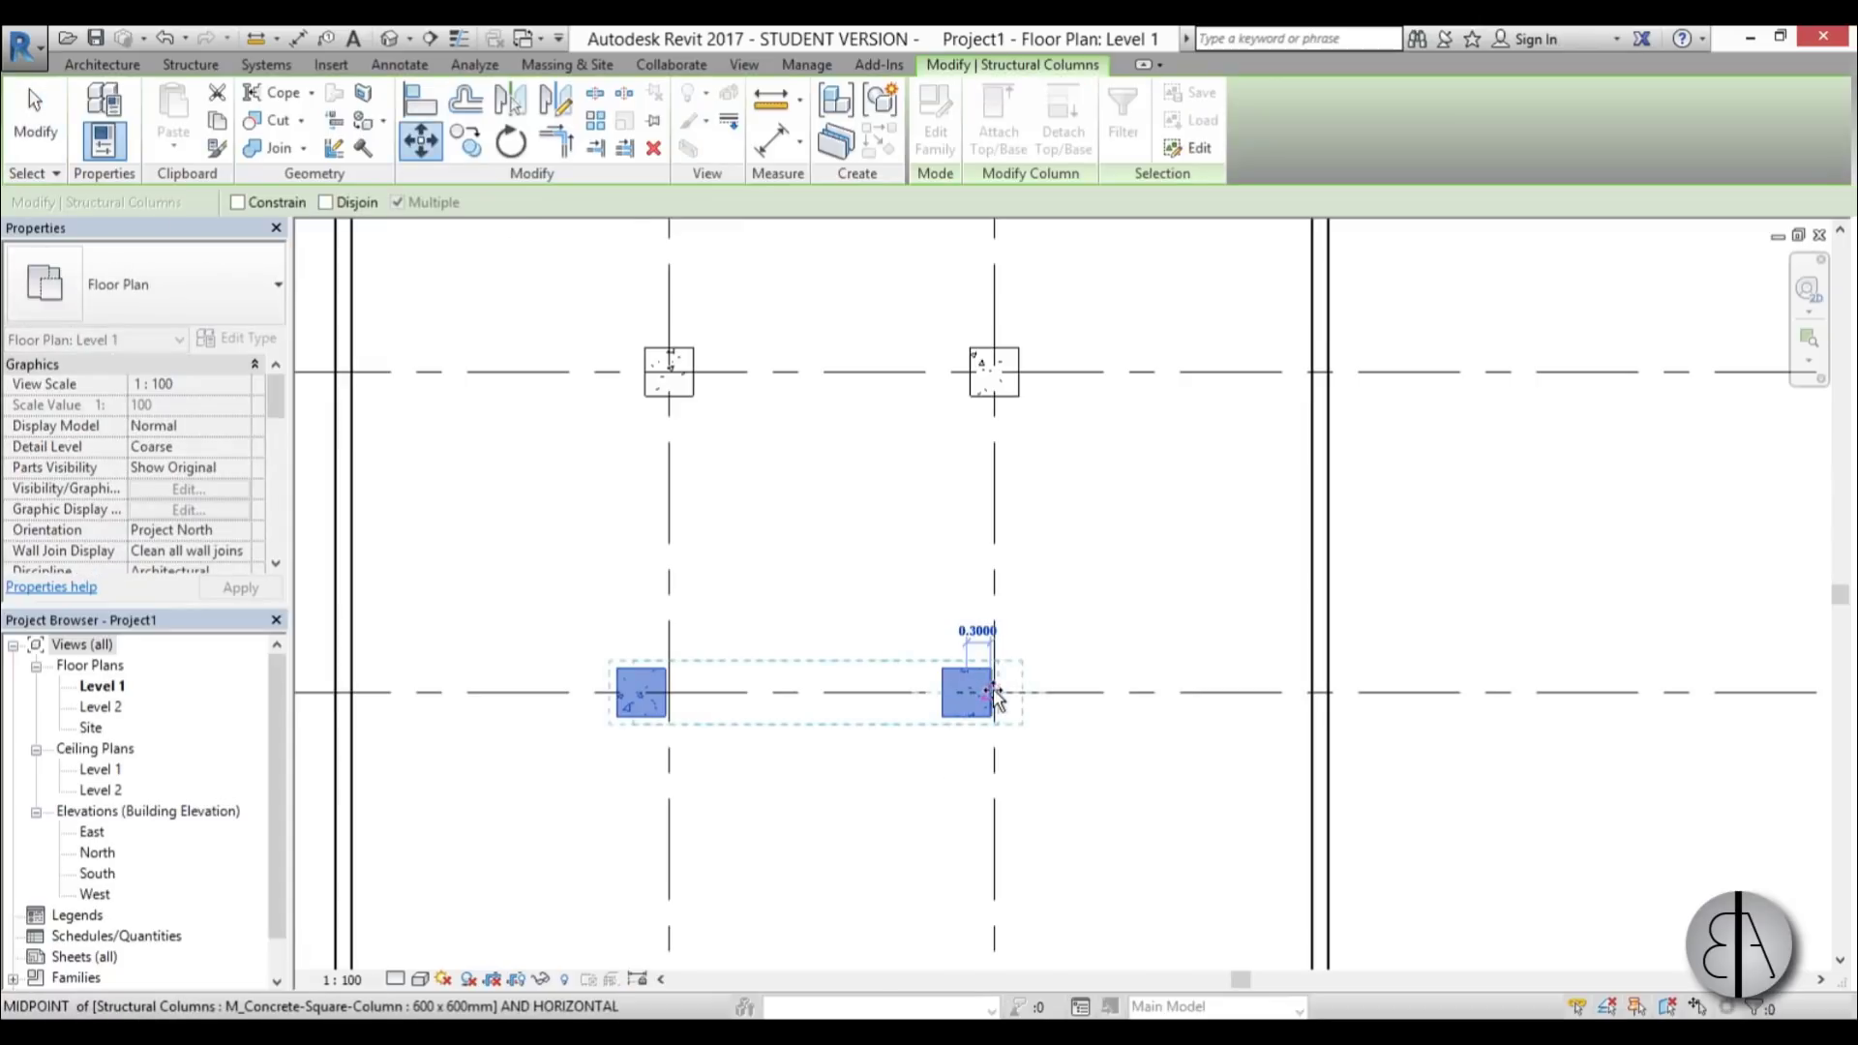
click(993, 692)
key(Escape)
scroll(898, 585, down, 5)
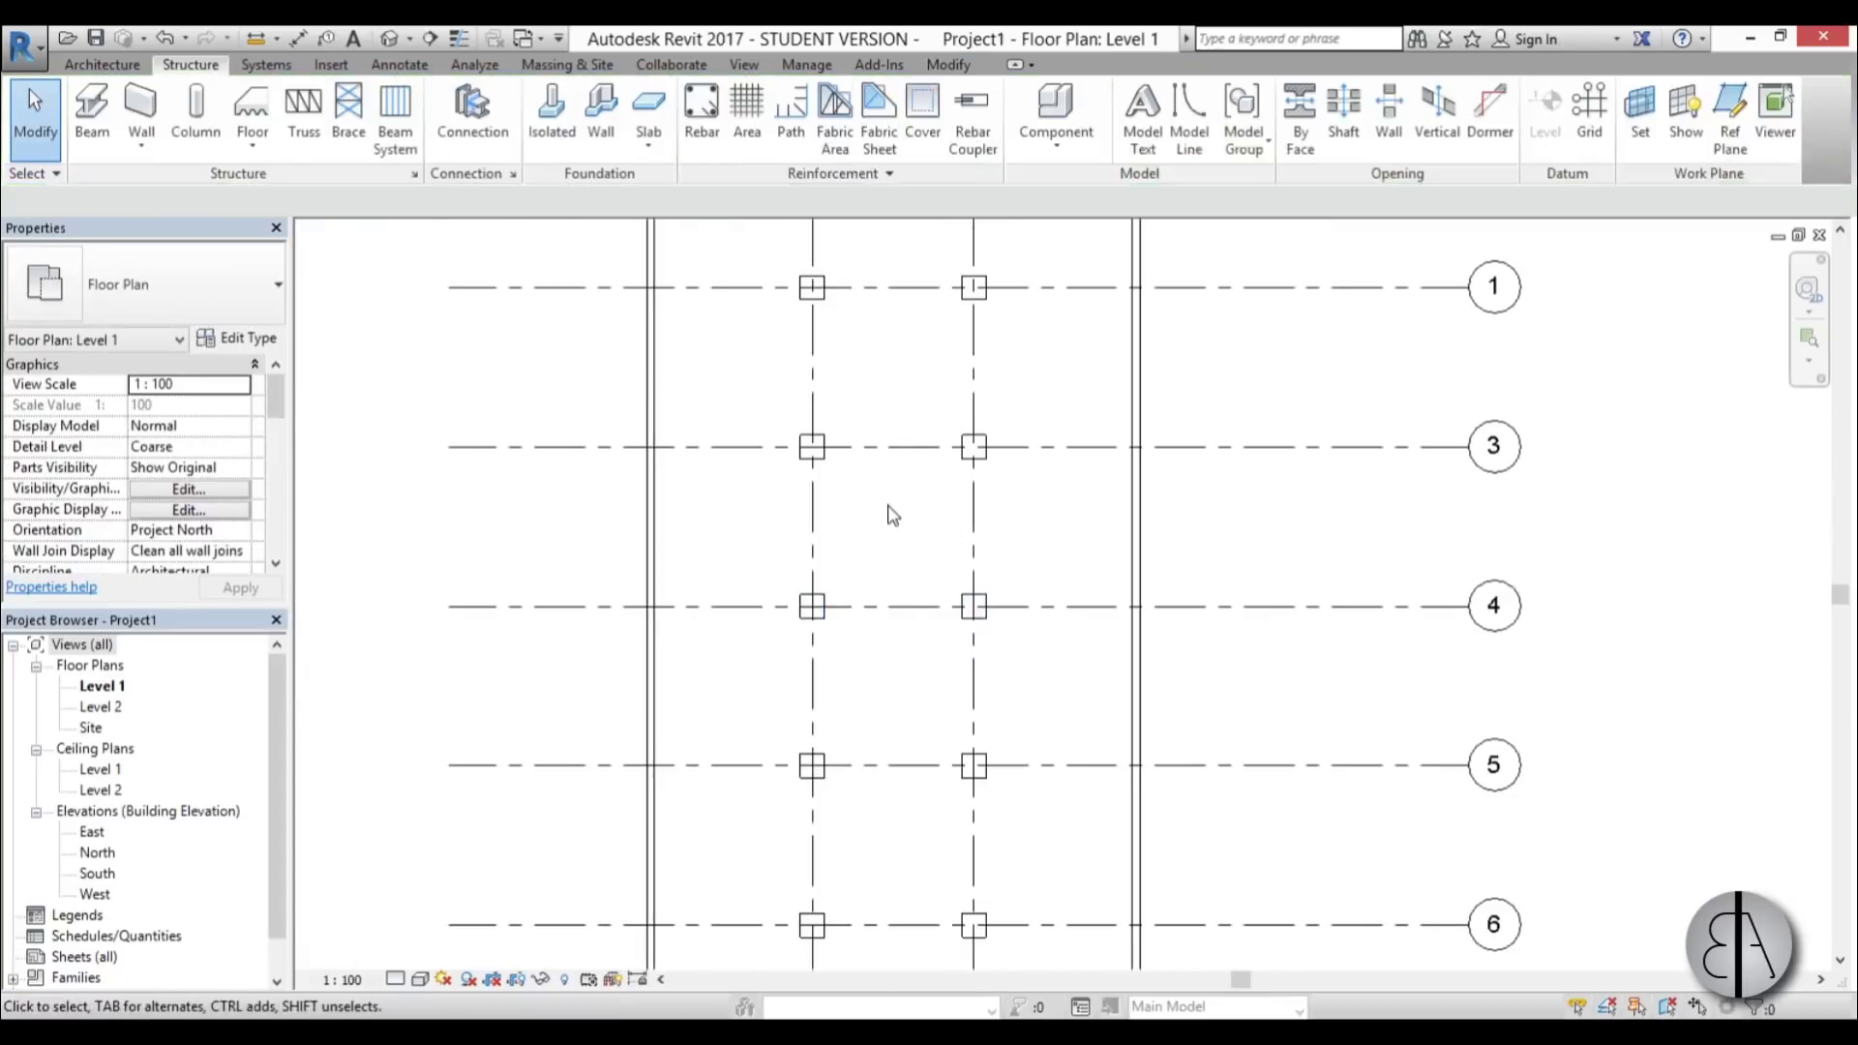
- Open the Level 1 reflected ceiling plan
middle_drag(898, 585, 797, 570)
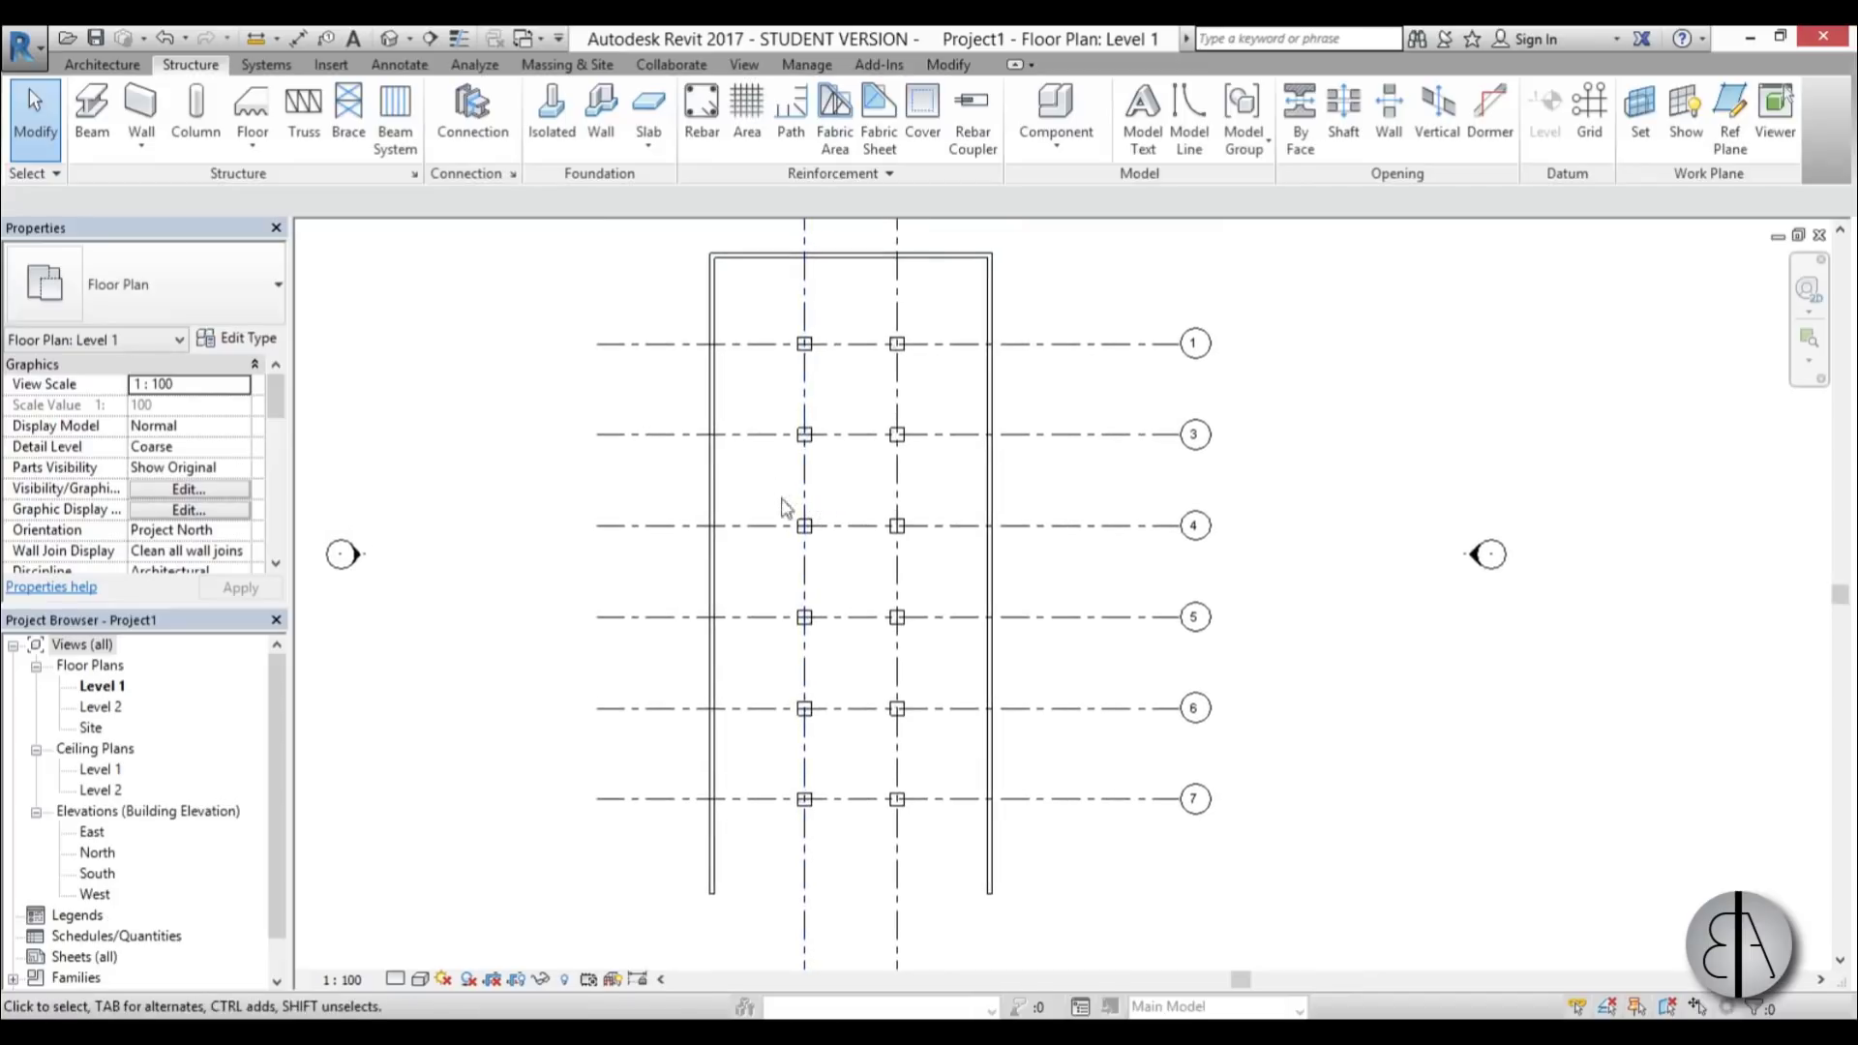
double_click(102, 769)
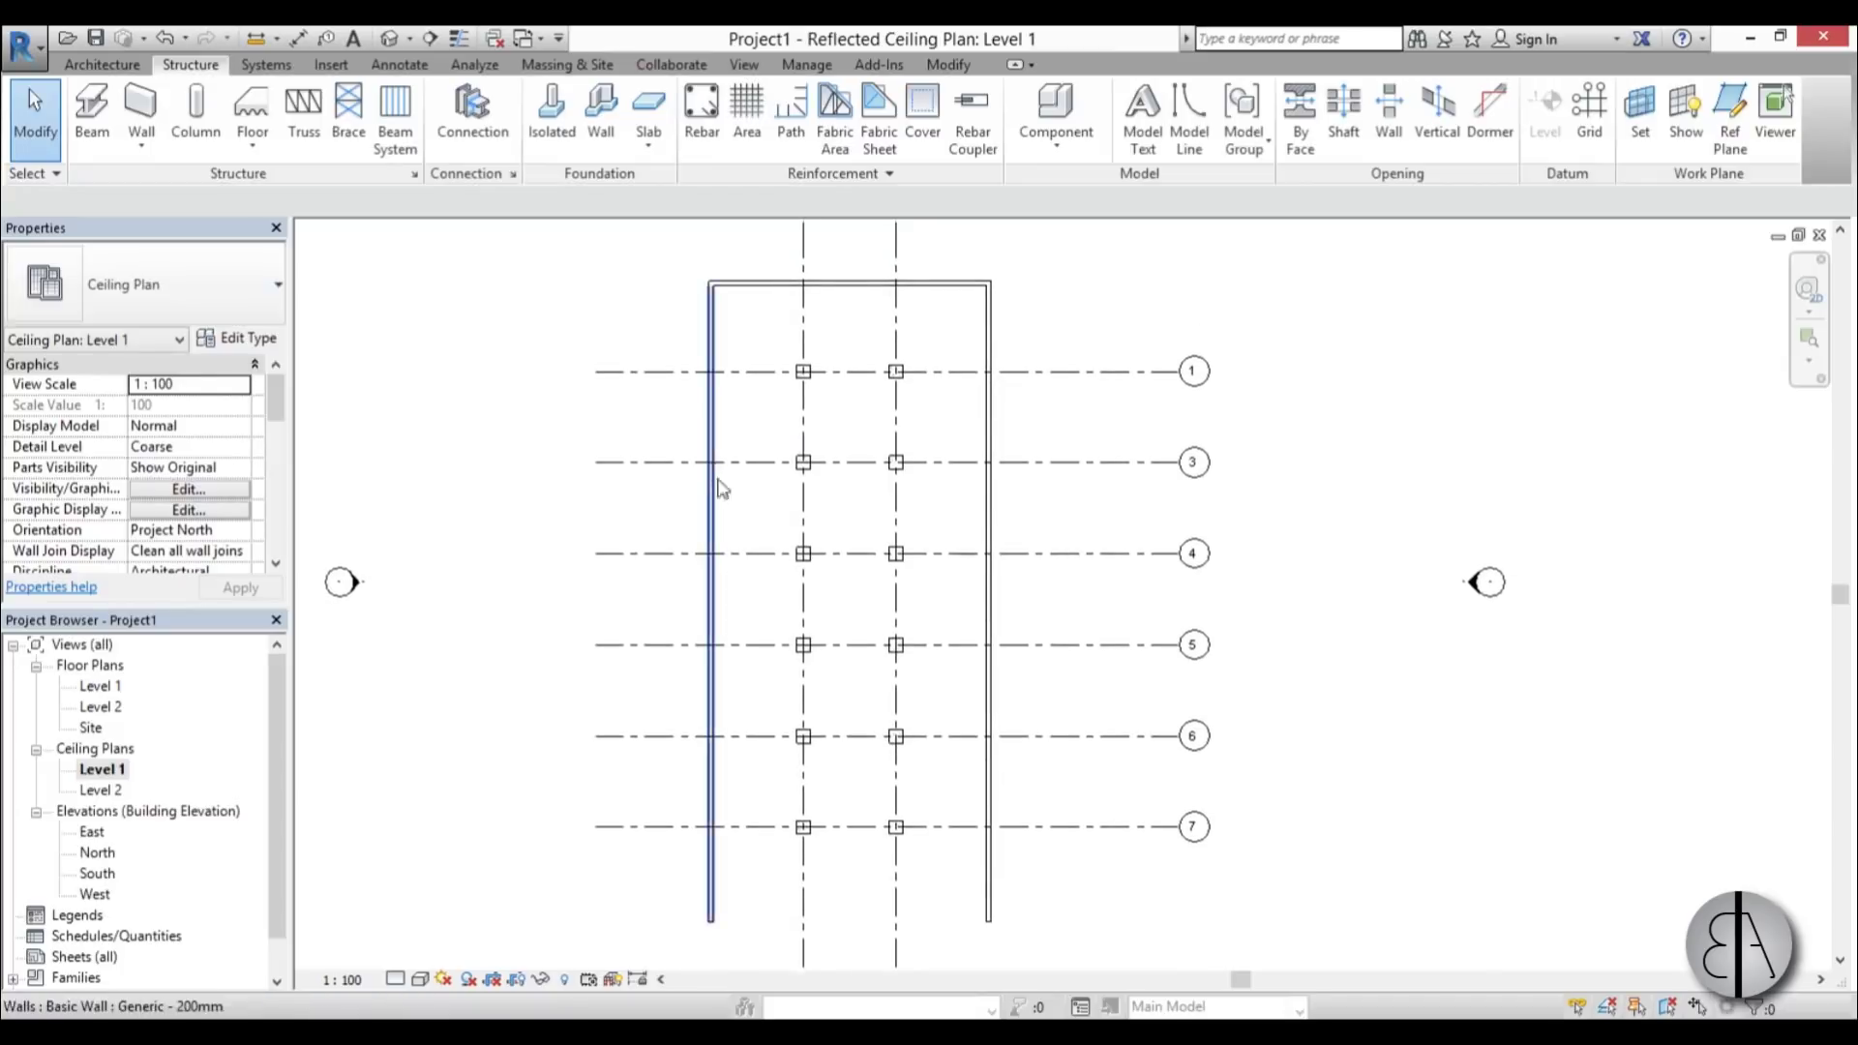
middle_drag(713, 485, 796, 477)
middle_drag(437, 344, 443, 330)
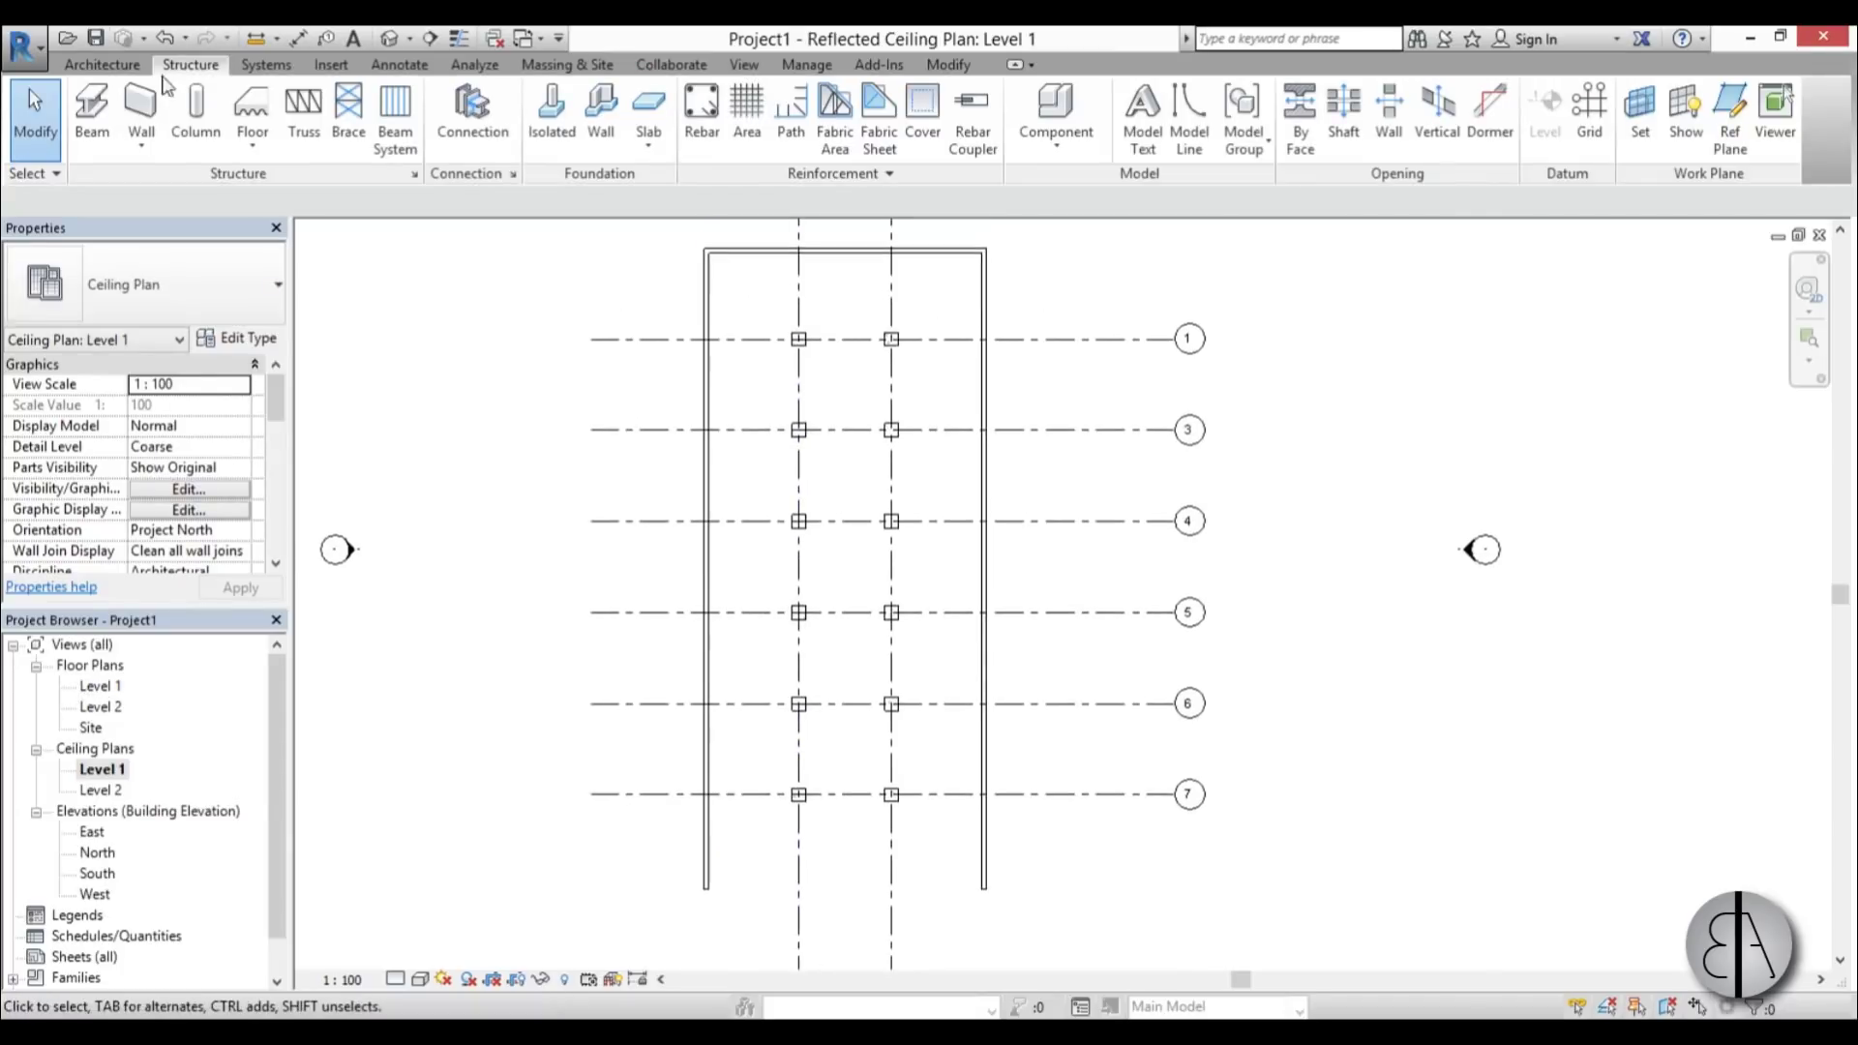
- Start a Compound Ceiling Plain and apply a Height Offset From Level of 3.7000
click(100, 66)
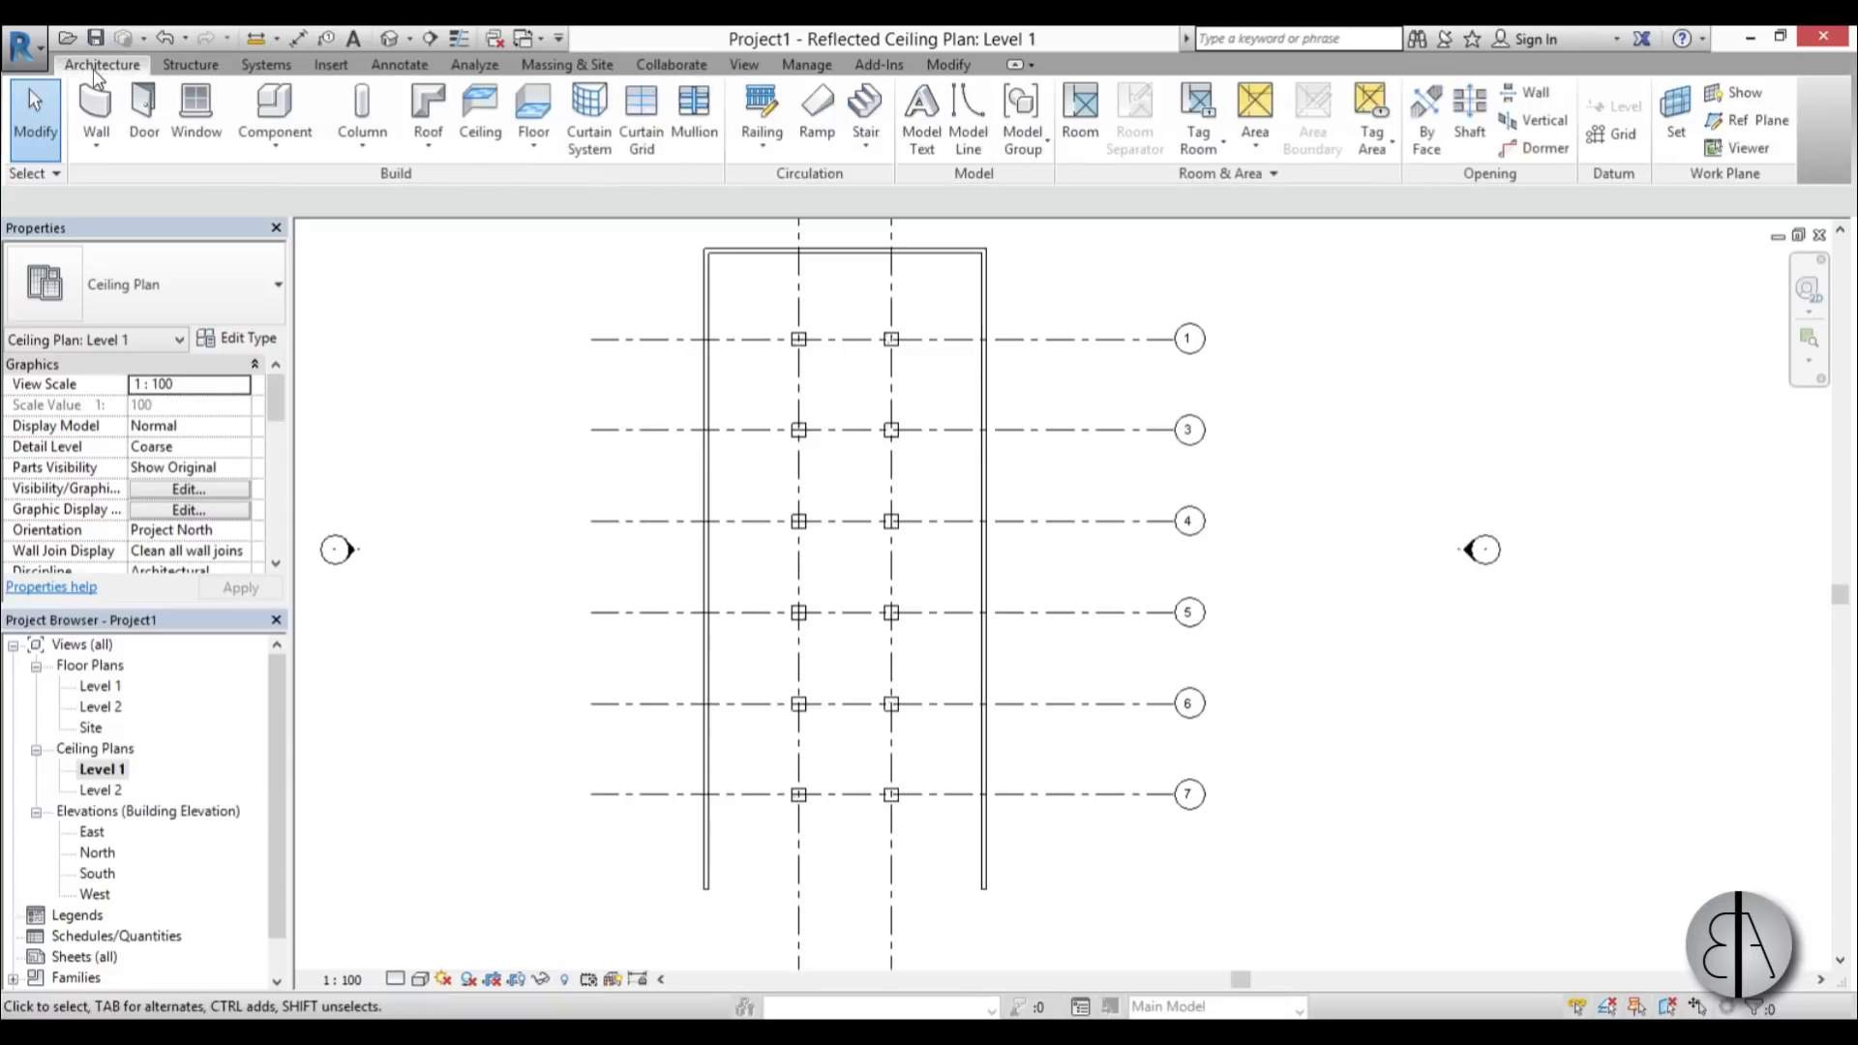
click(480, 116)
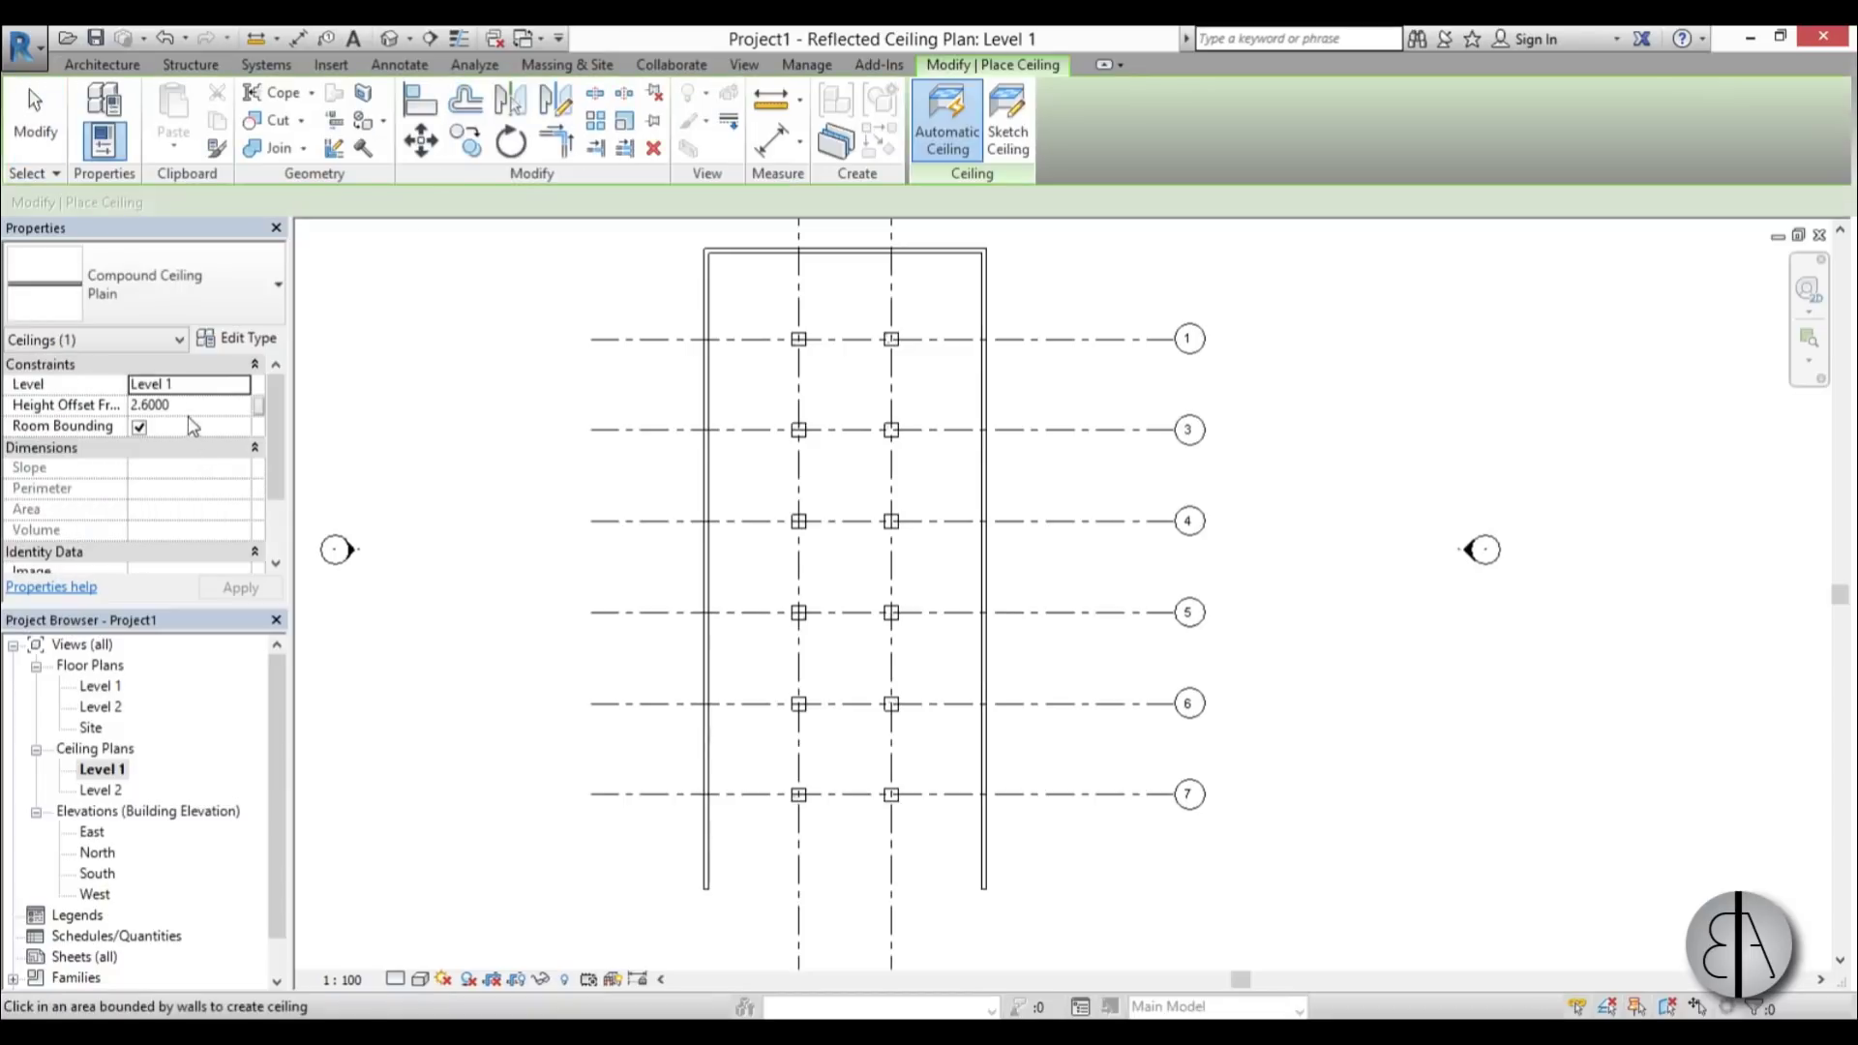
click(213, 406)
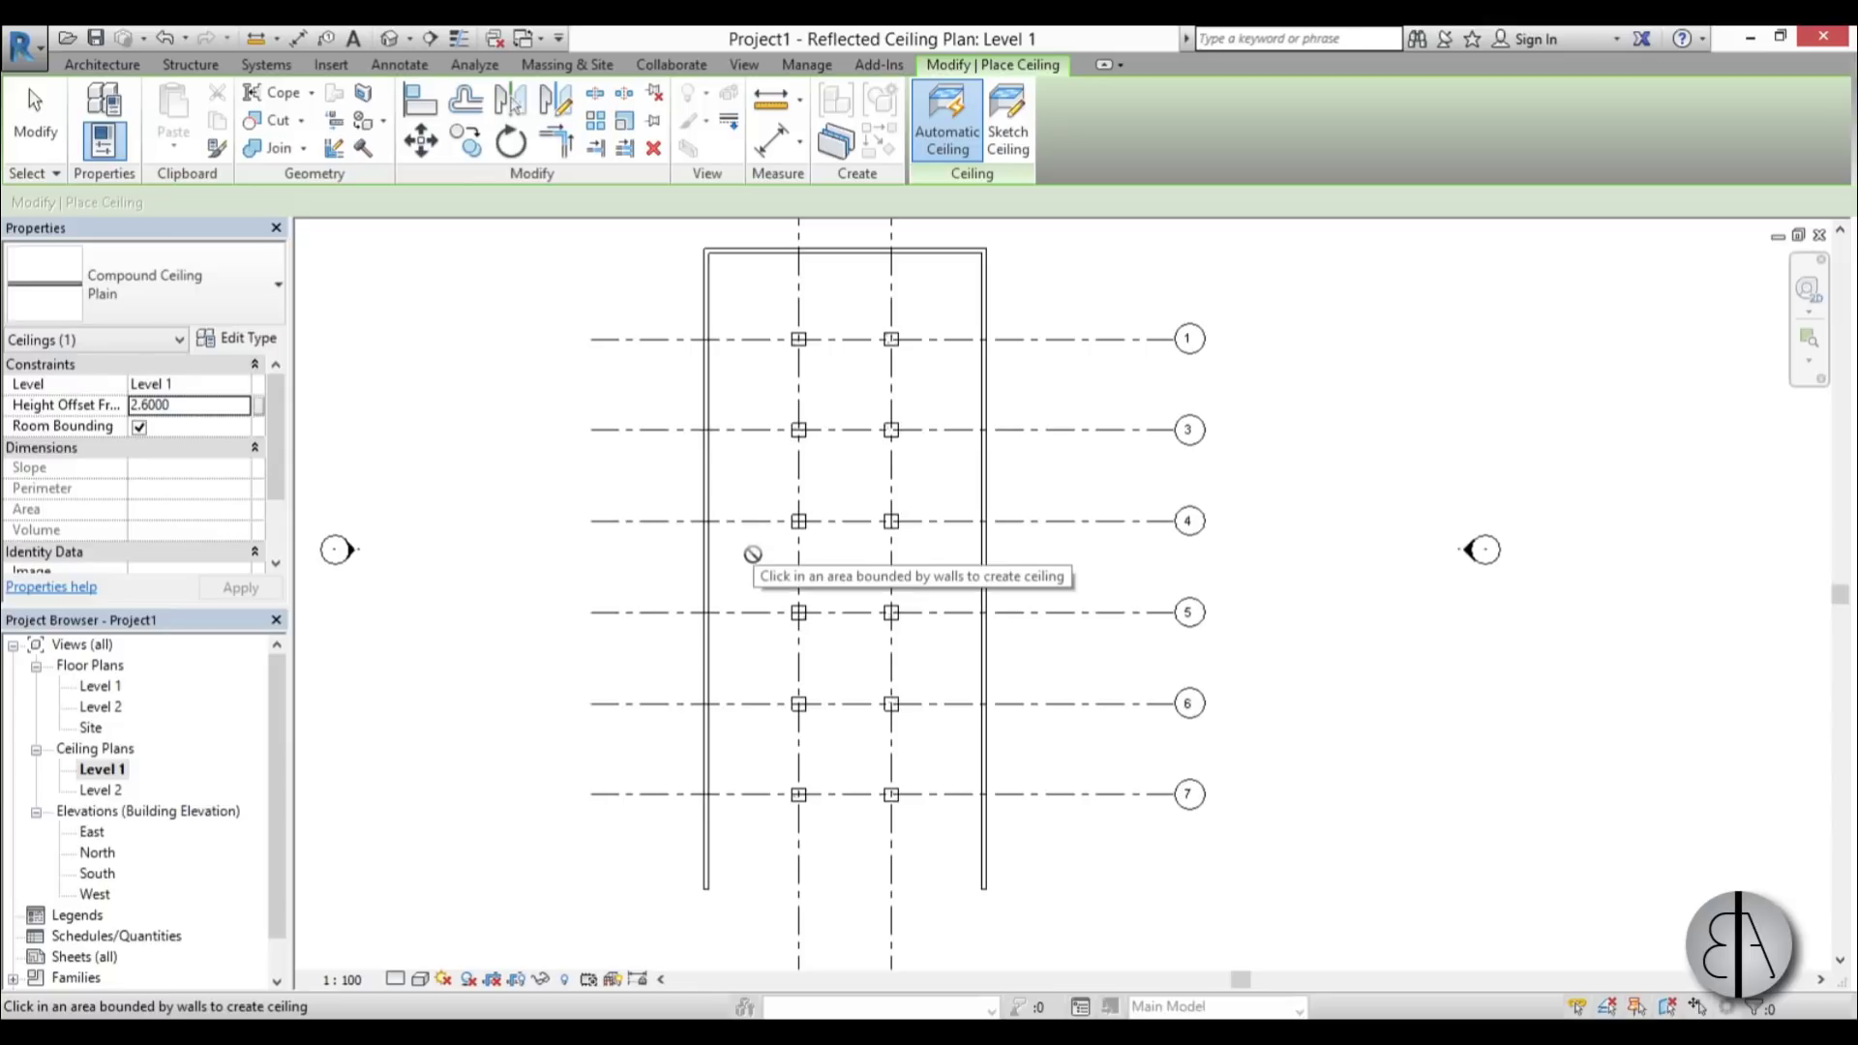
click(189, 405)
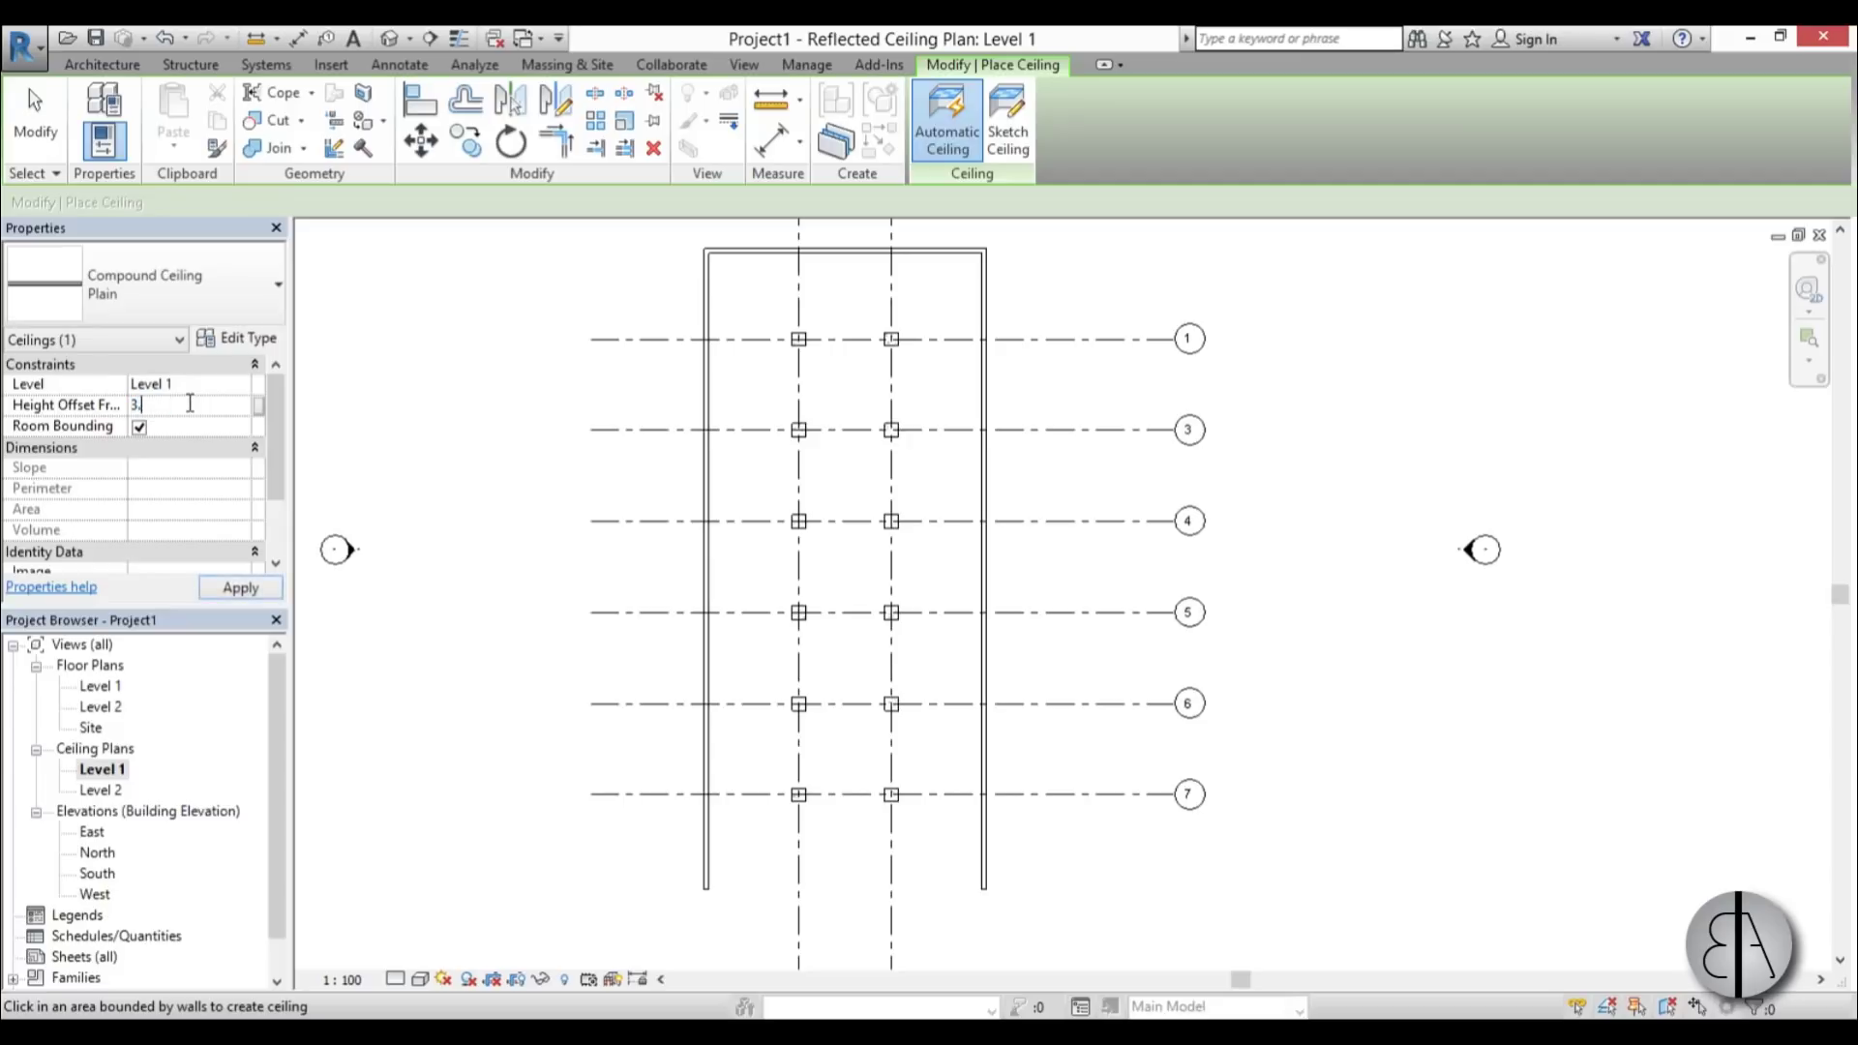
click(242, 588)
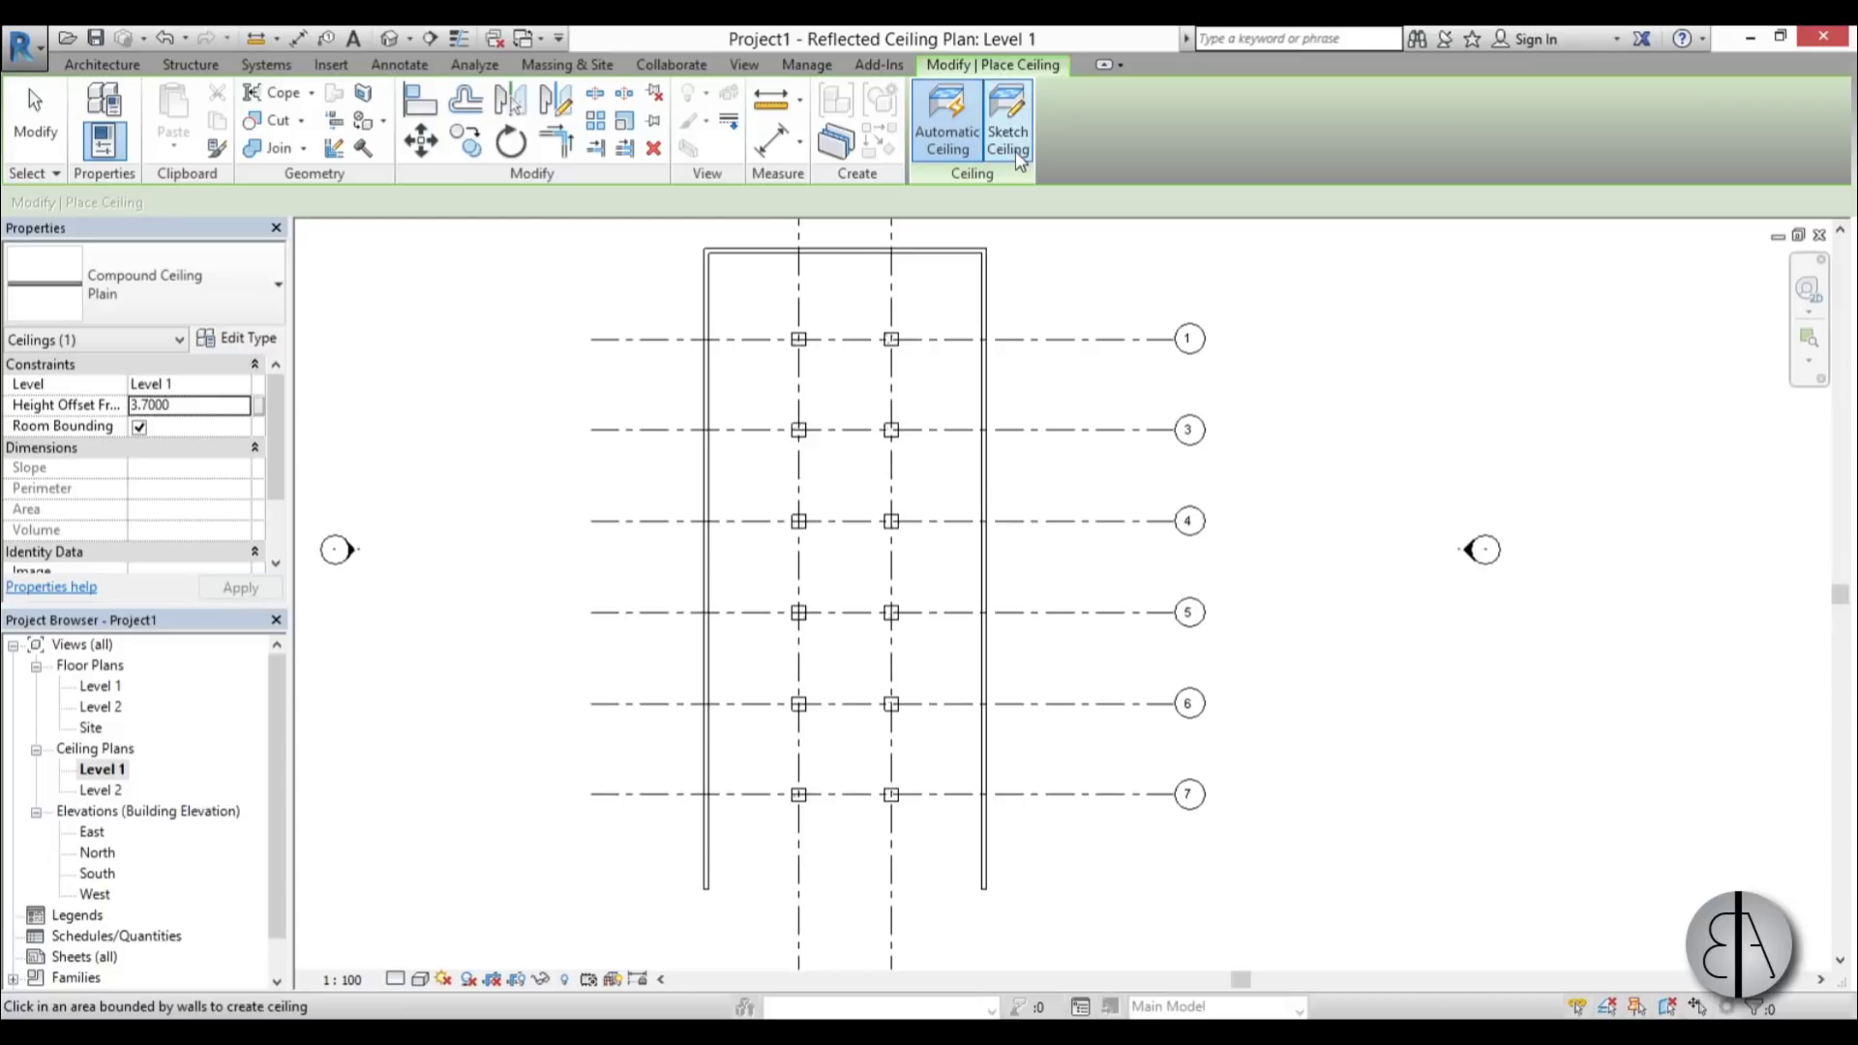
- Sketch a rectangular ceiling boundary at 0.1 offset between opposite wall corners
click(1016, 140)
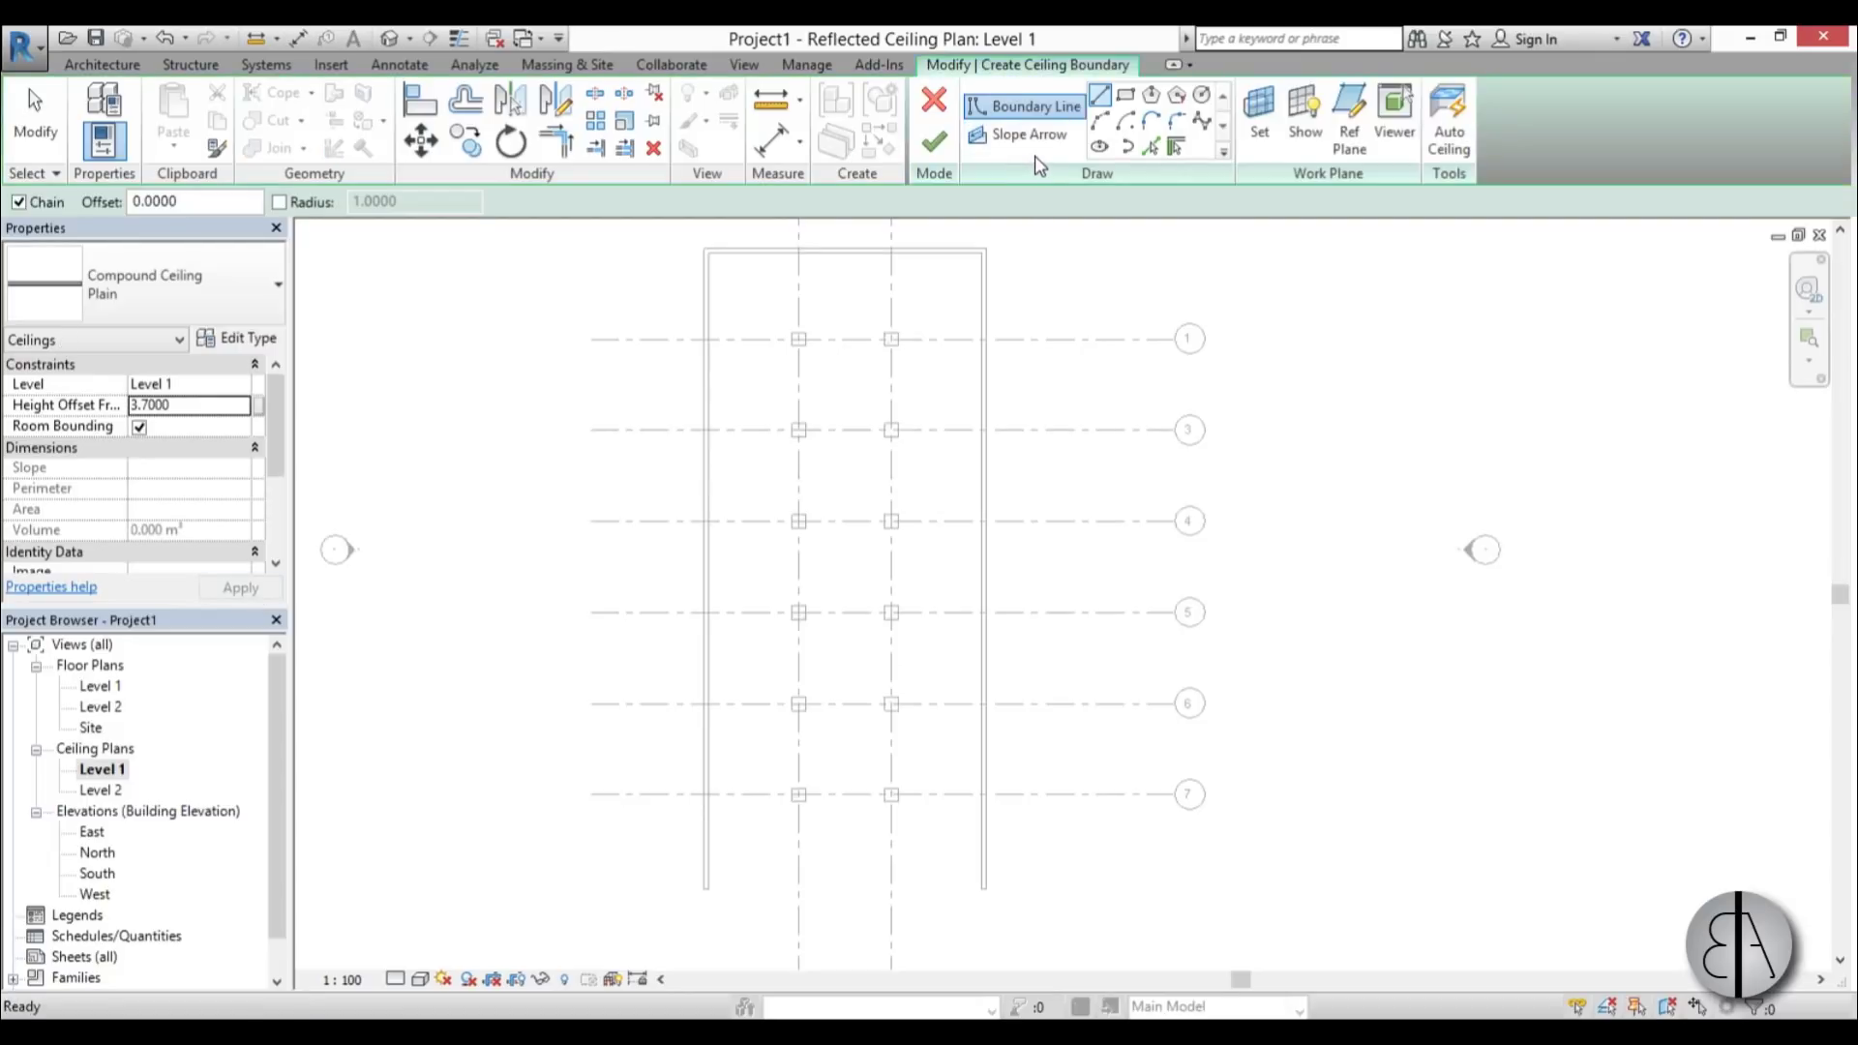
click(1125, 95)
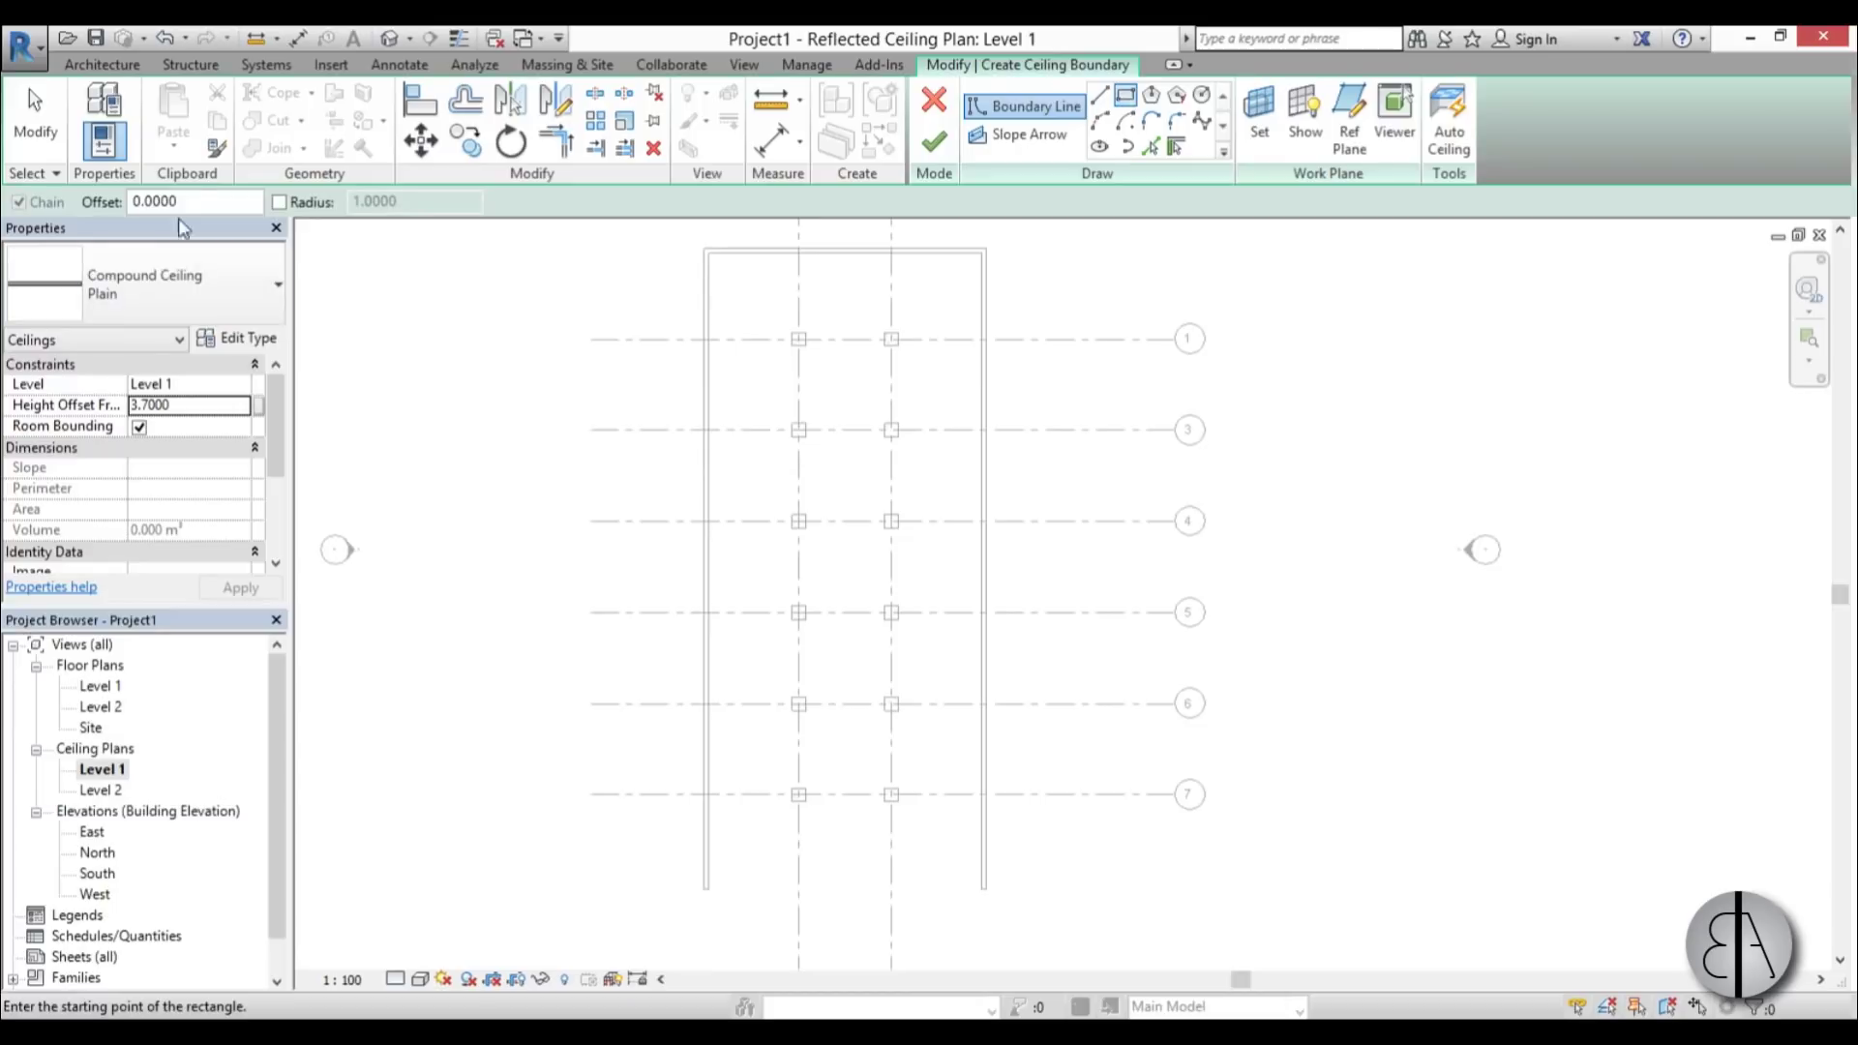
text(.)
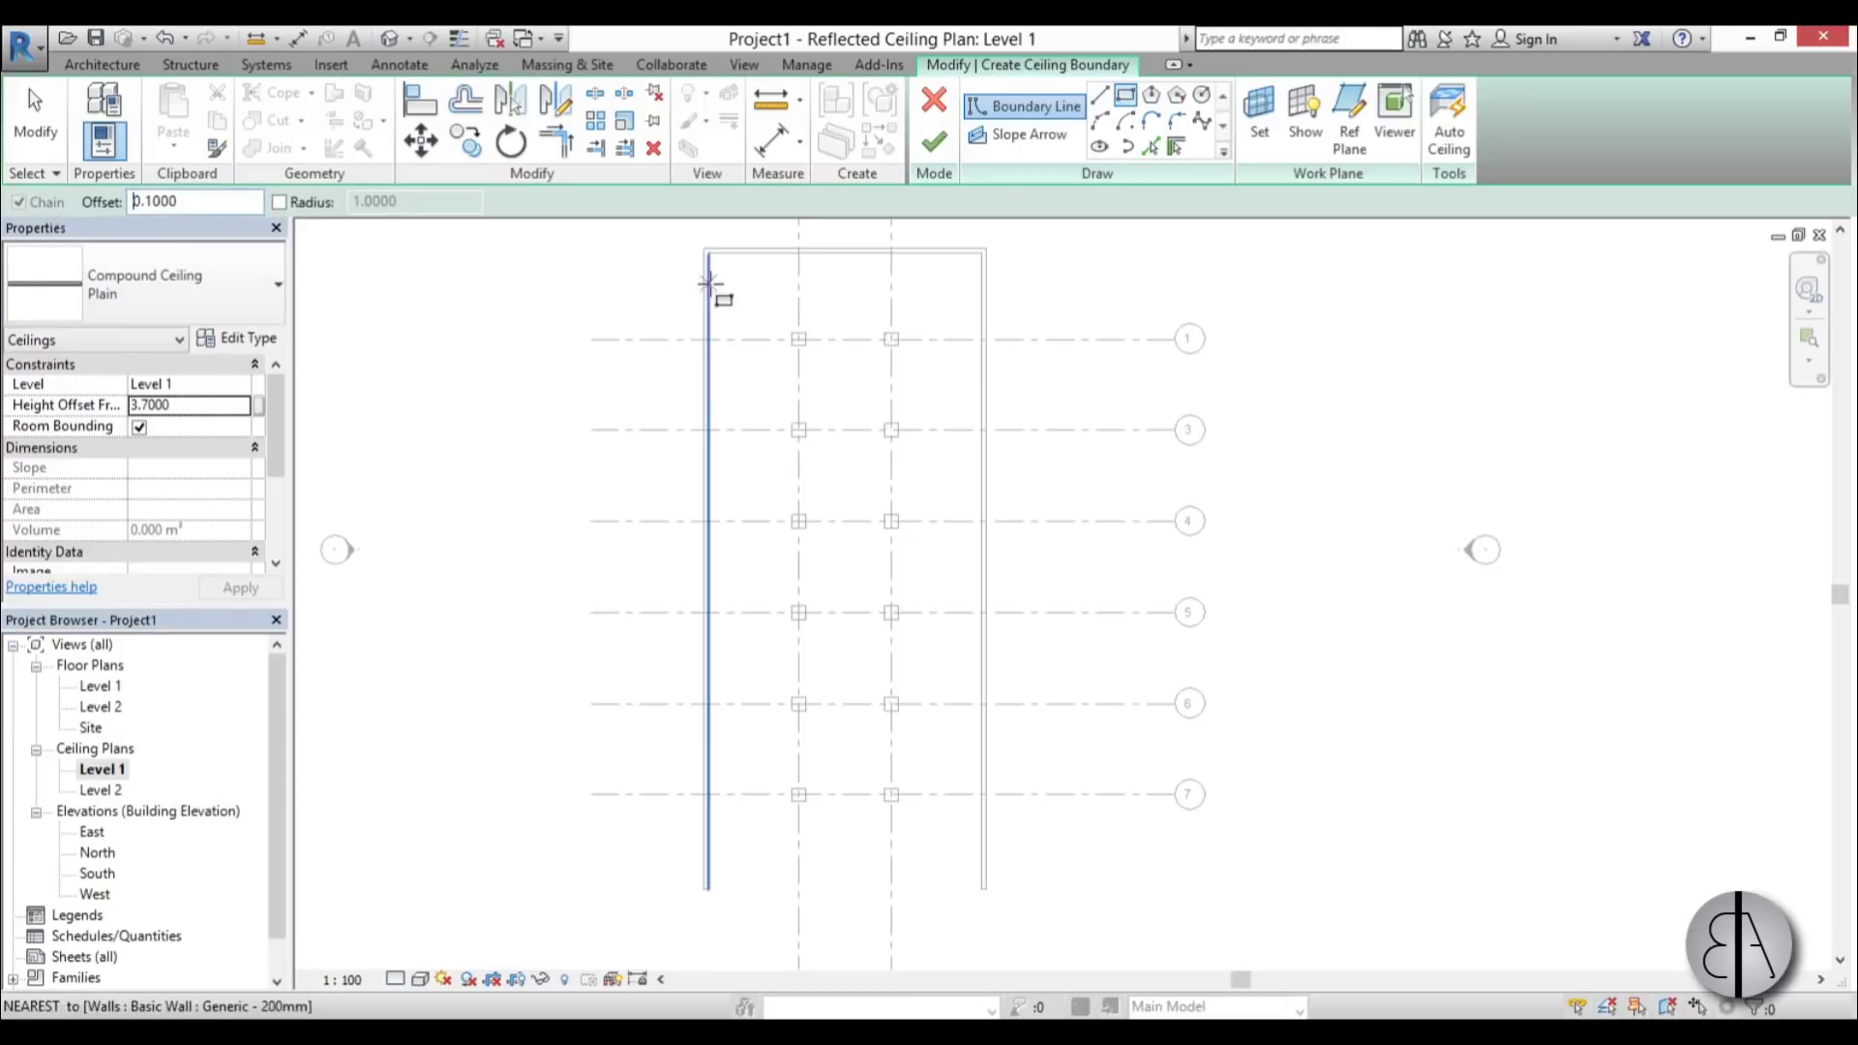
click(708, 254)
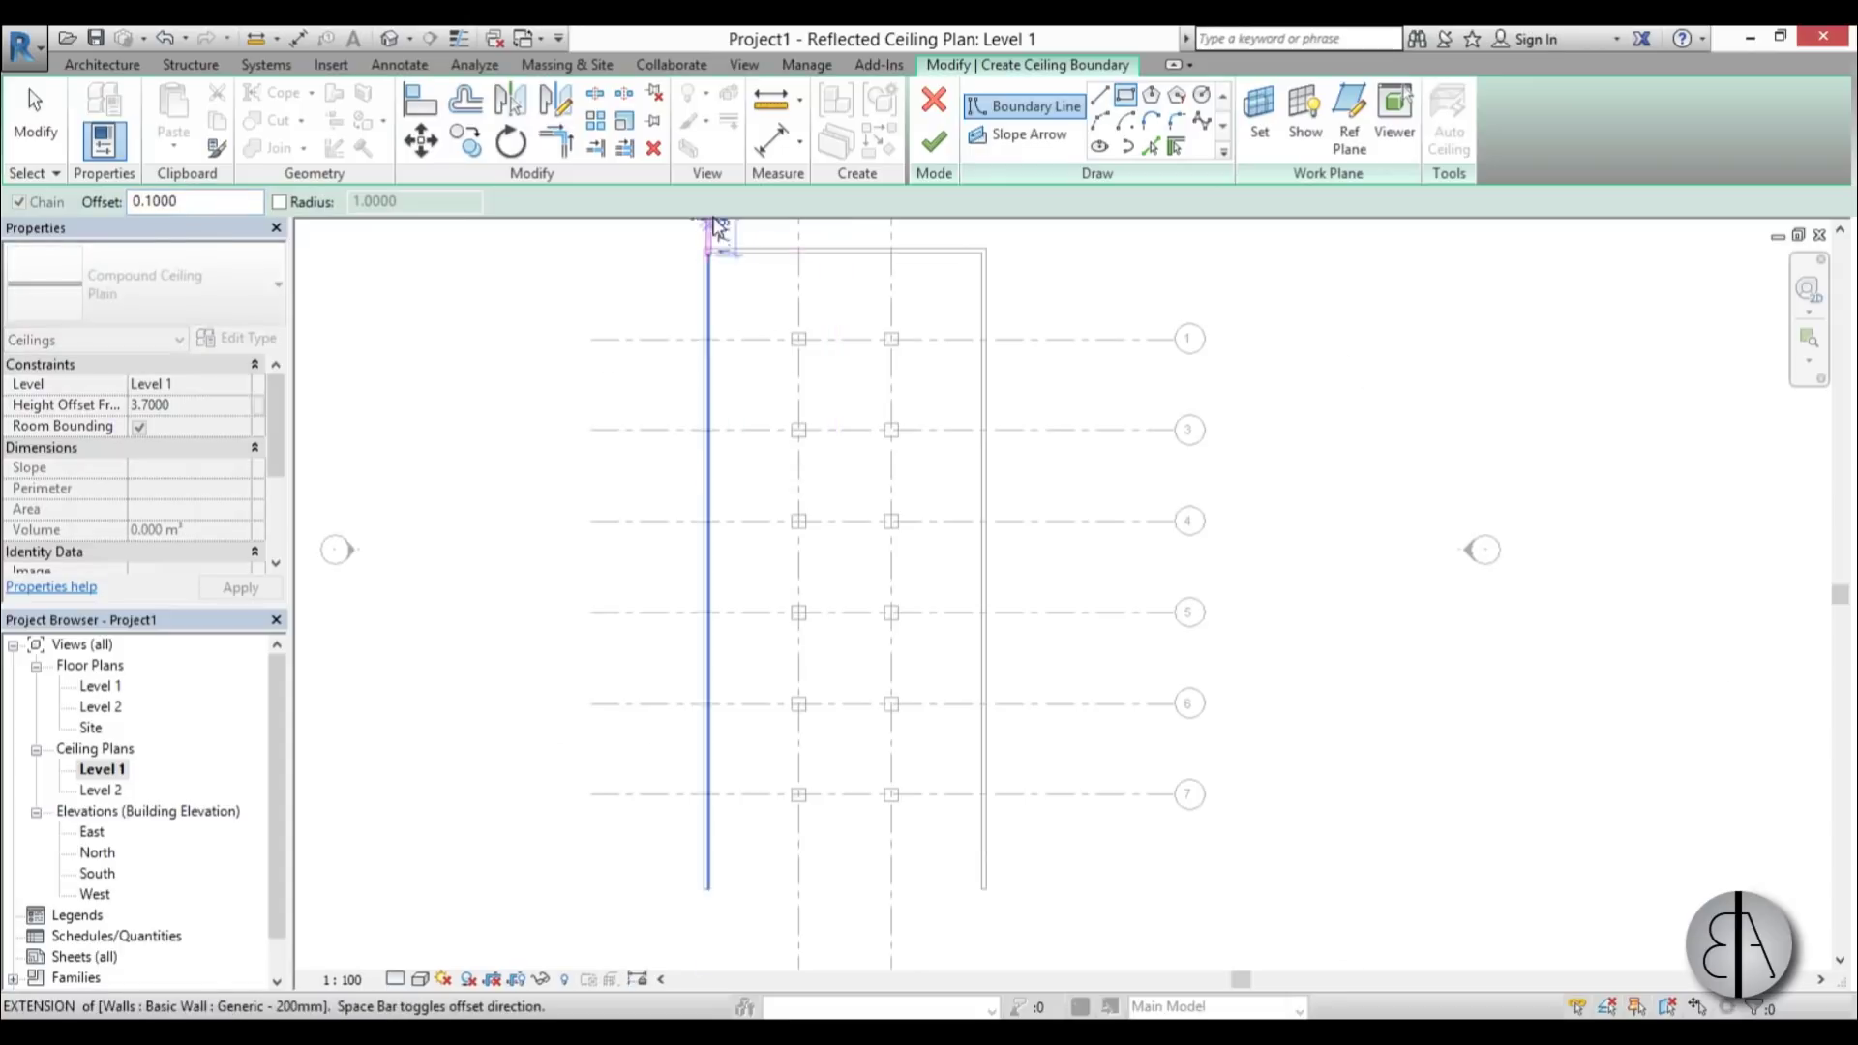
scroll(712, 240, up, 3)
scroll(829, 842, down, 3)
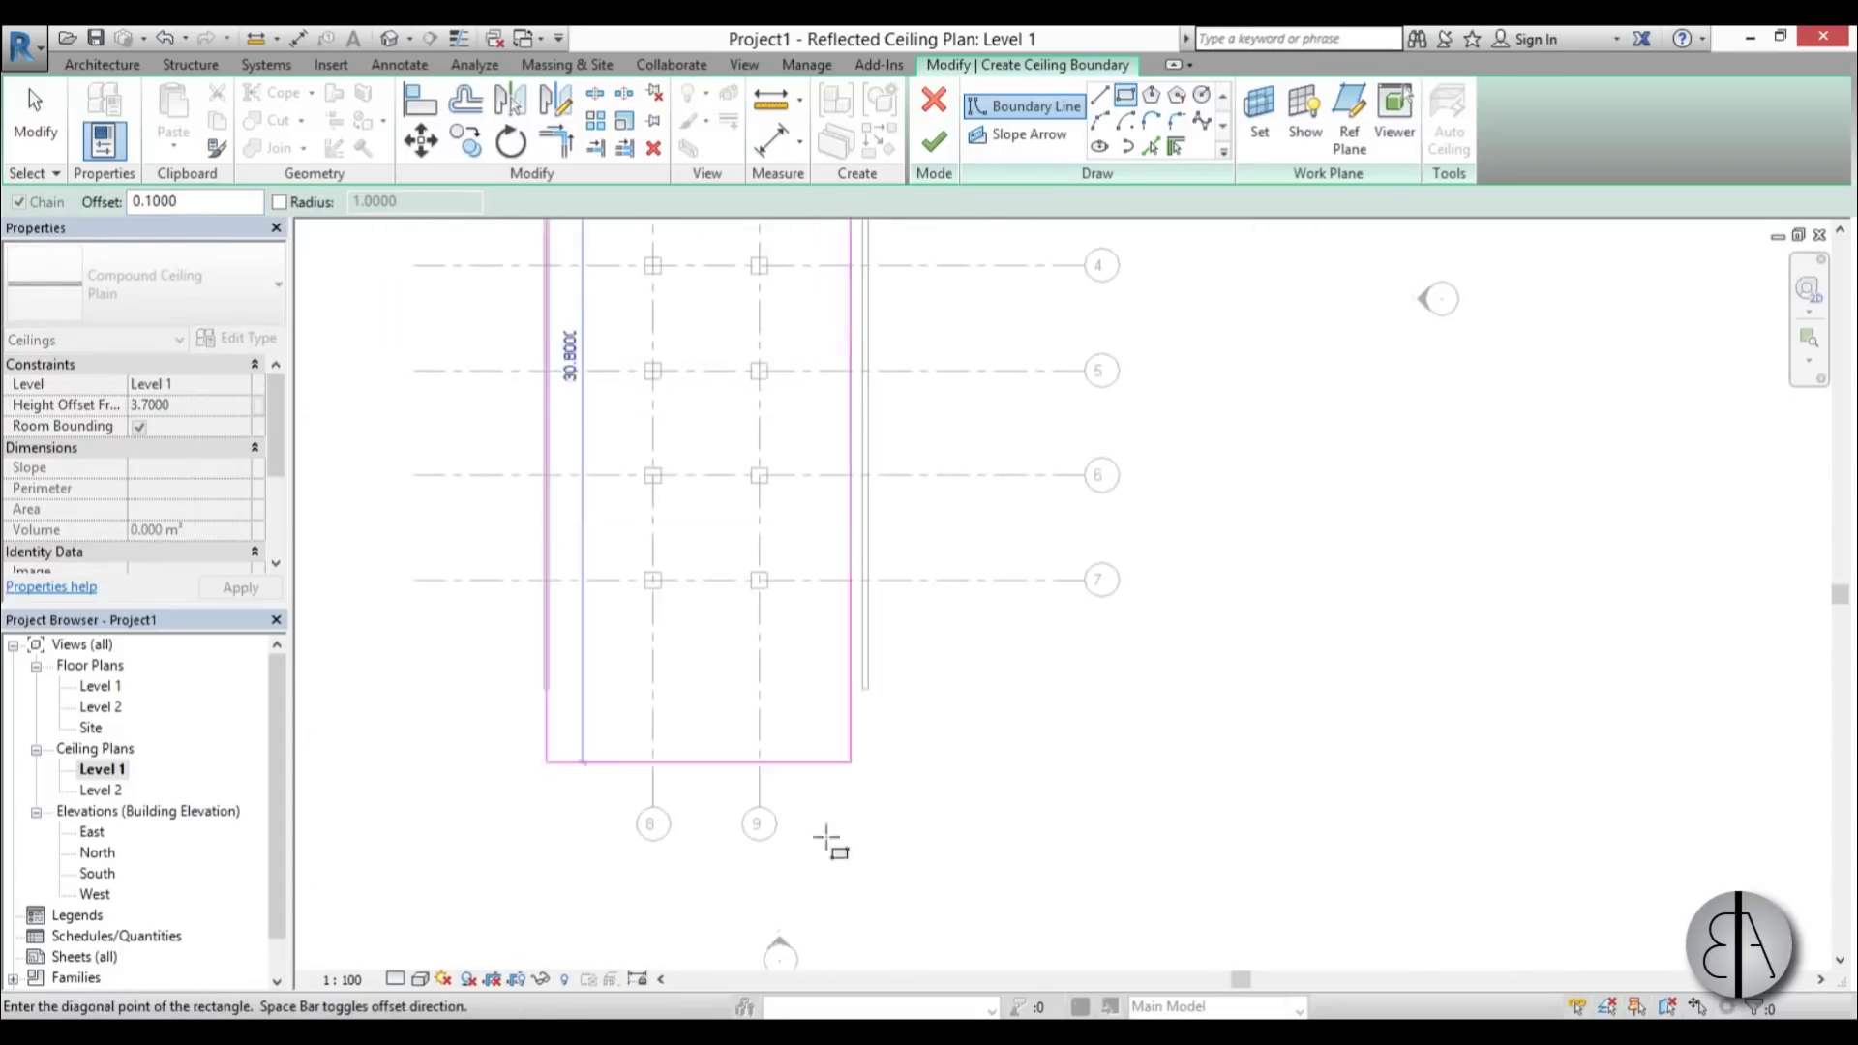
scroll(916, 572, up, 4)
scroll(906, 566, up, 2)
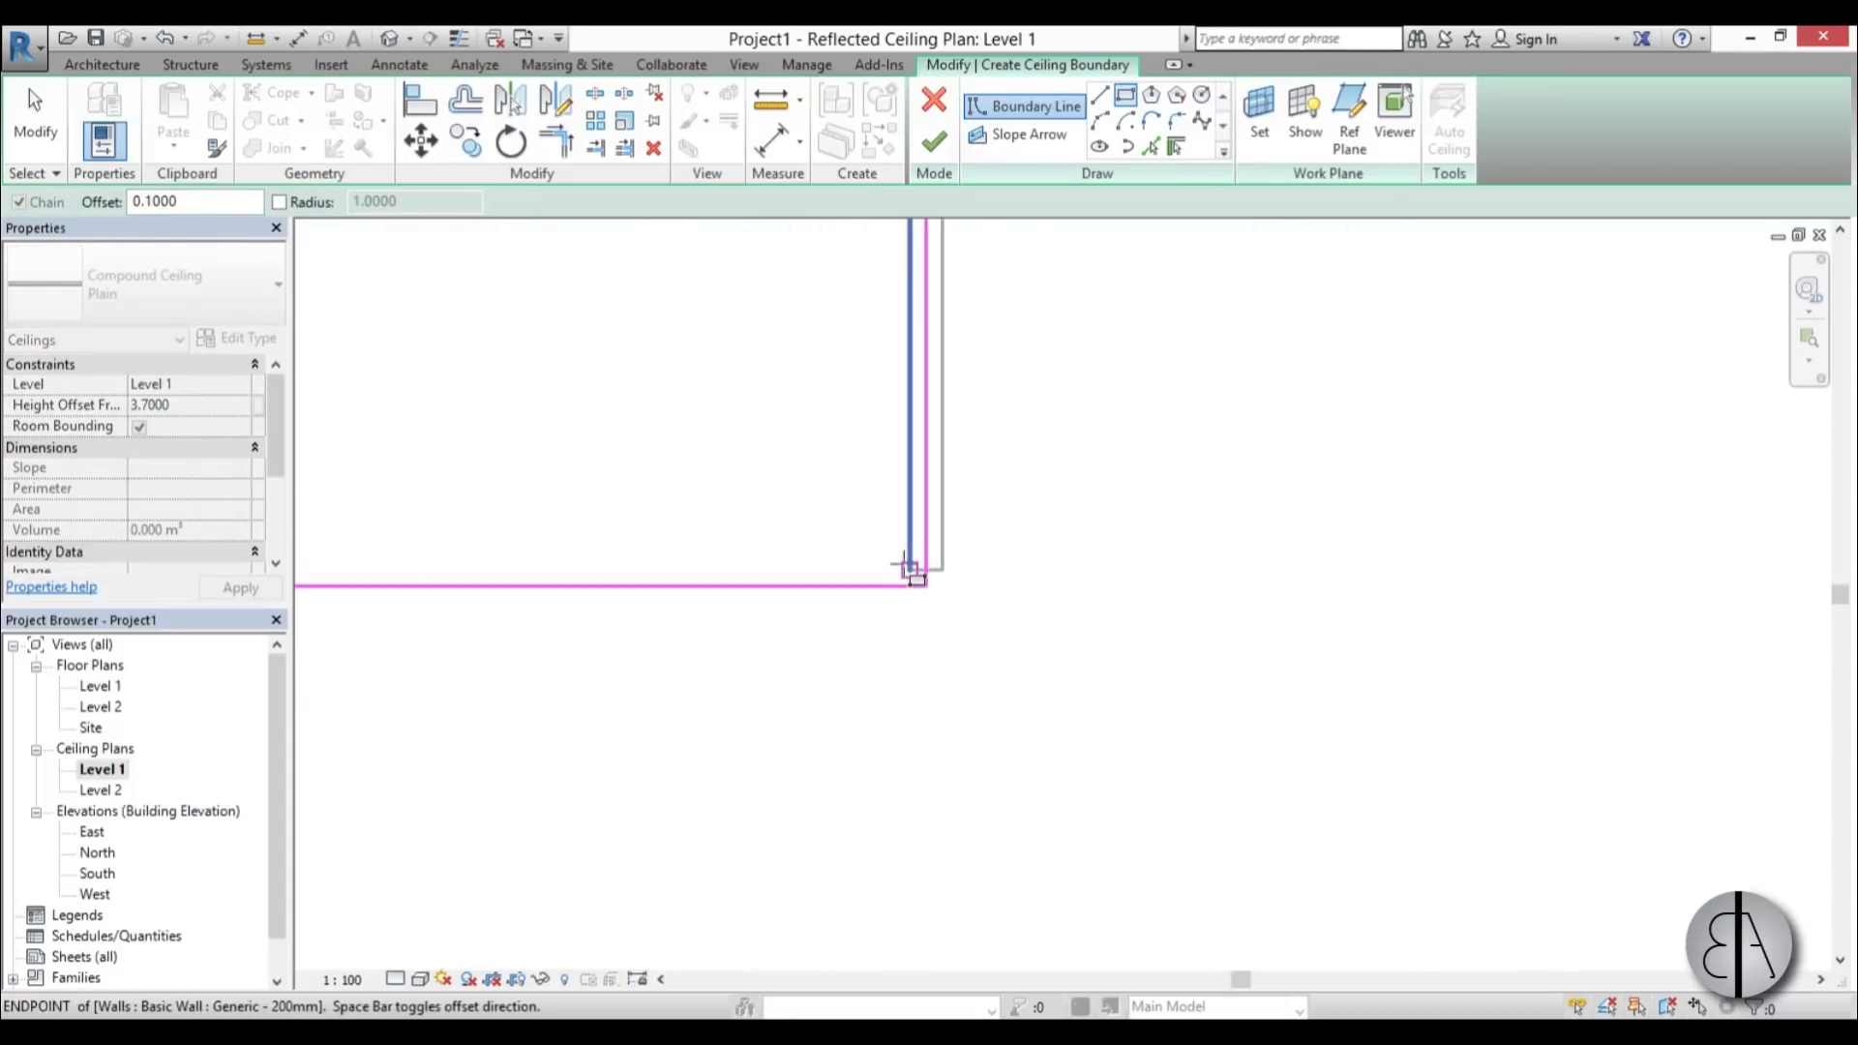
click(910, 569)
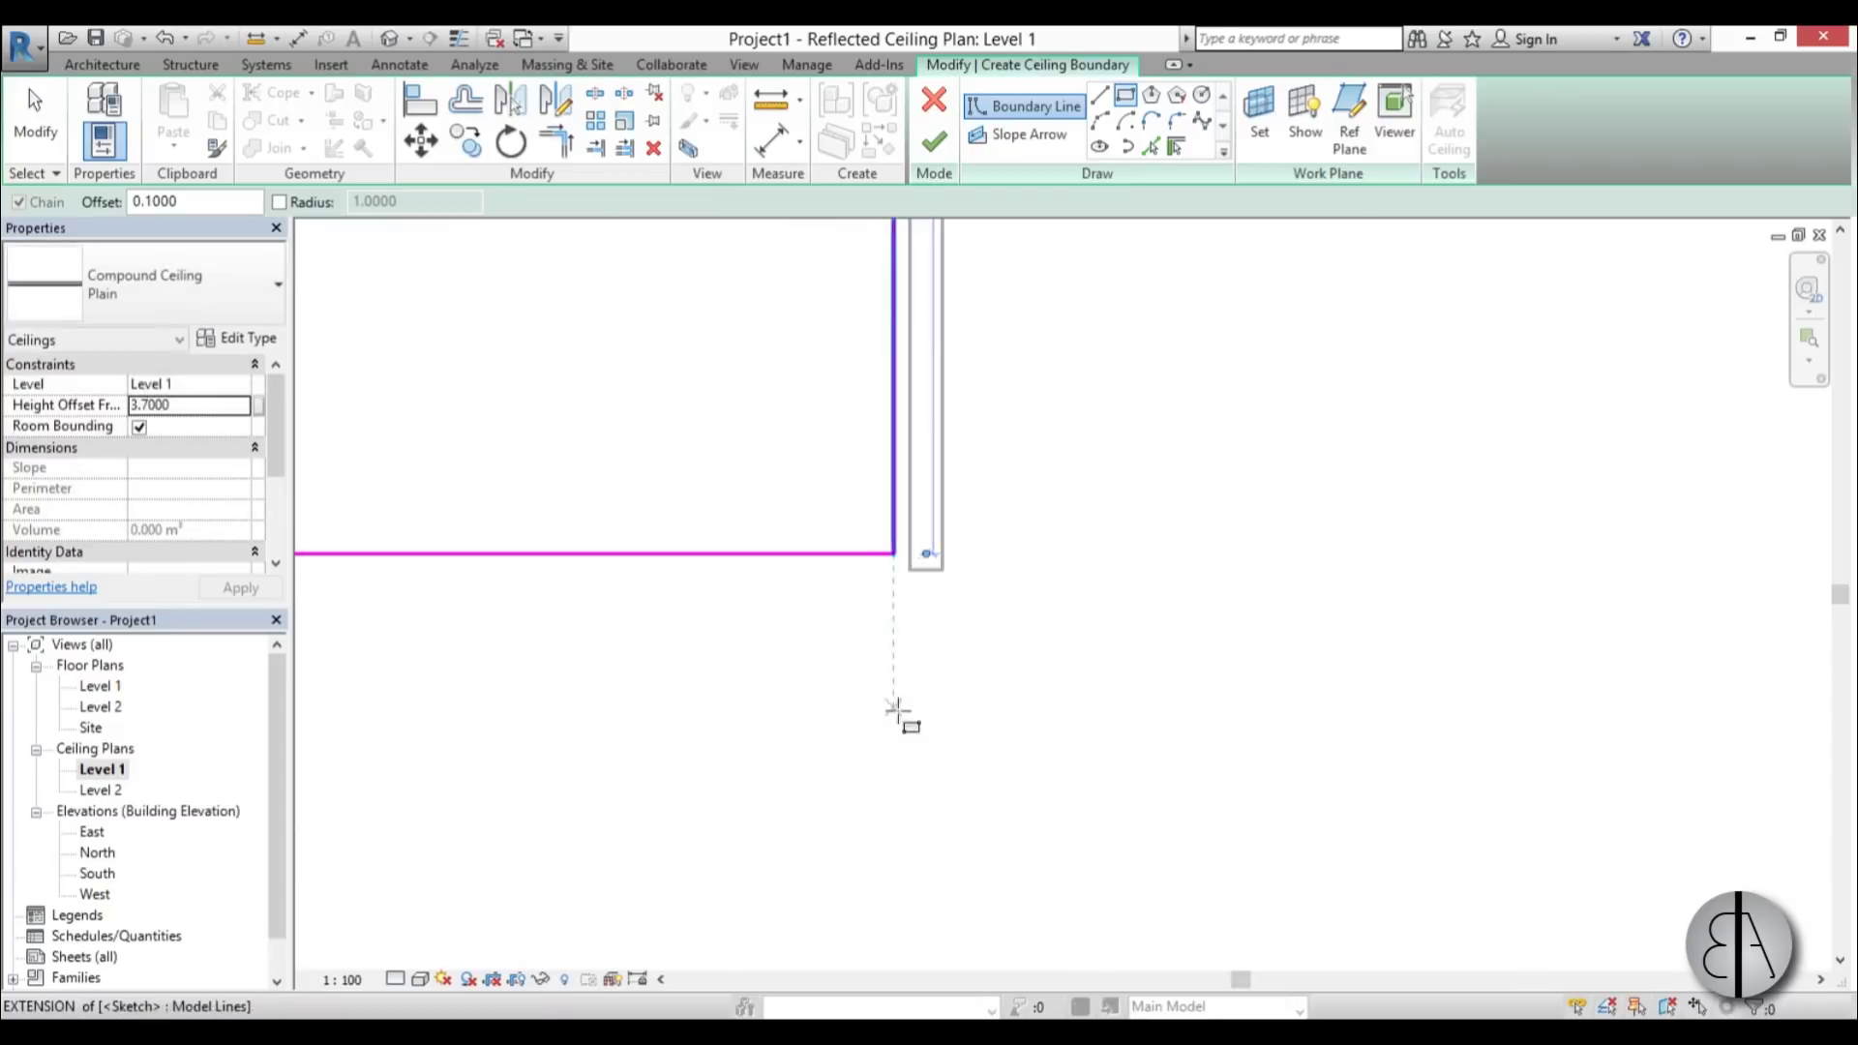
scroll(908, 667, down, 4)
scroll(832, 432, up, 8)
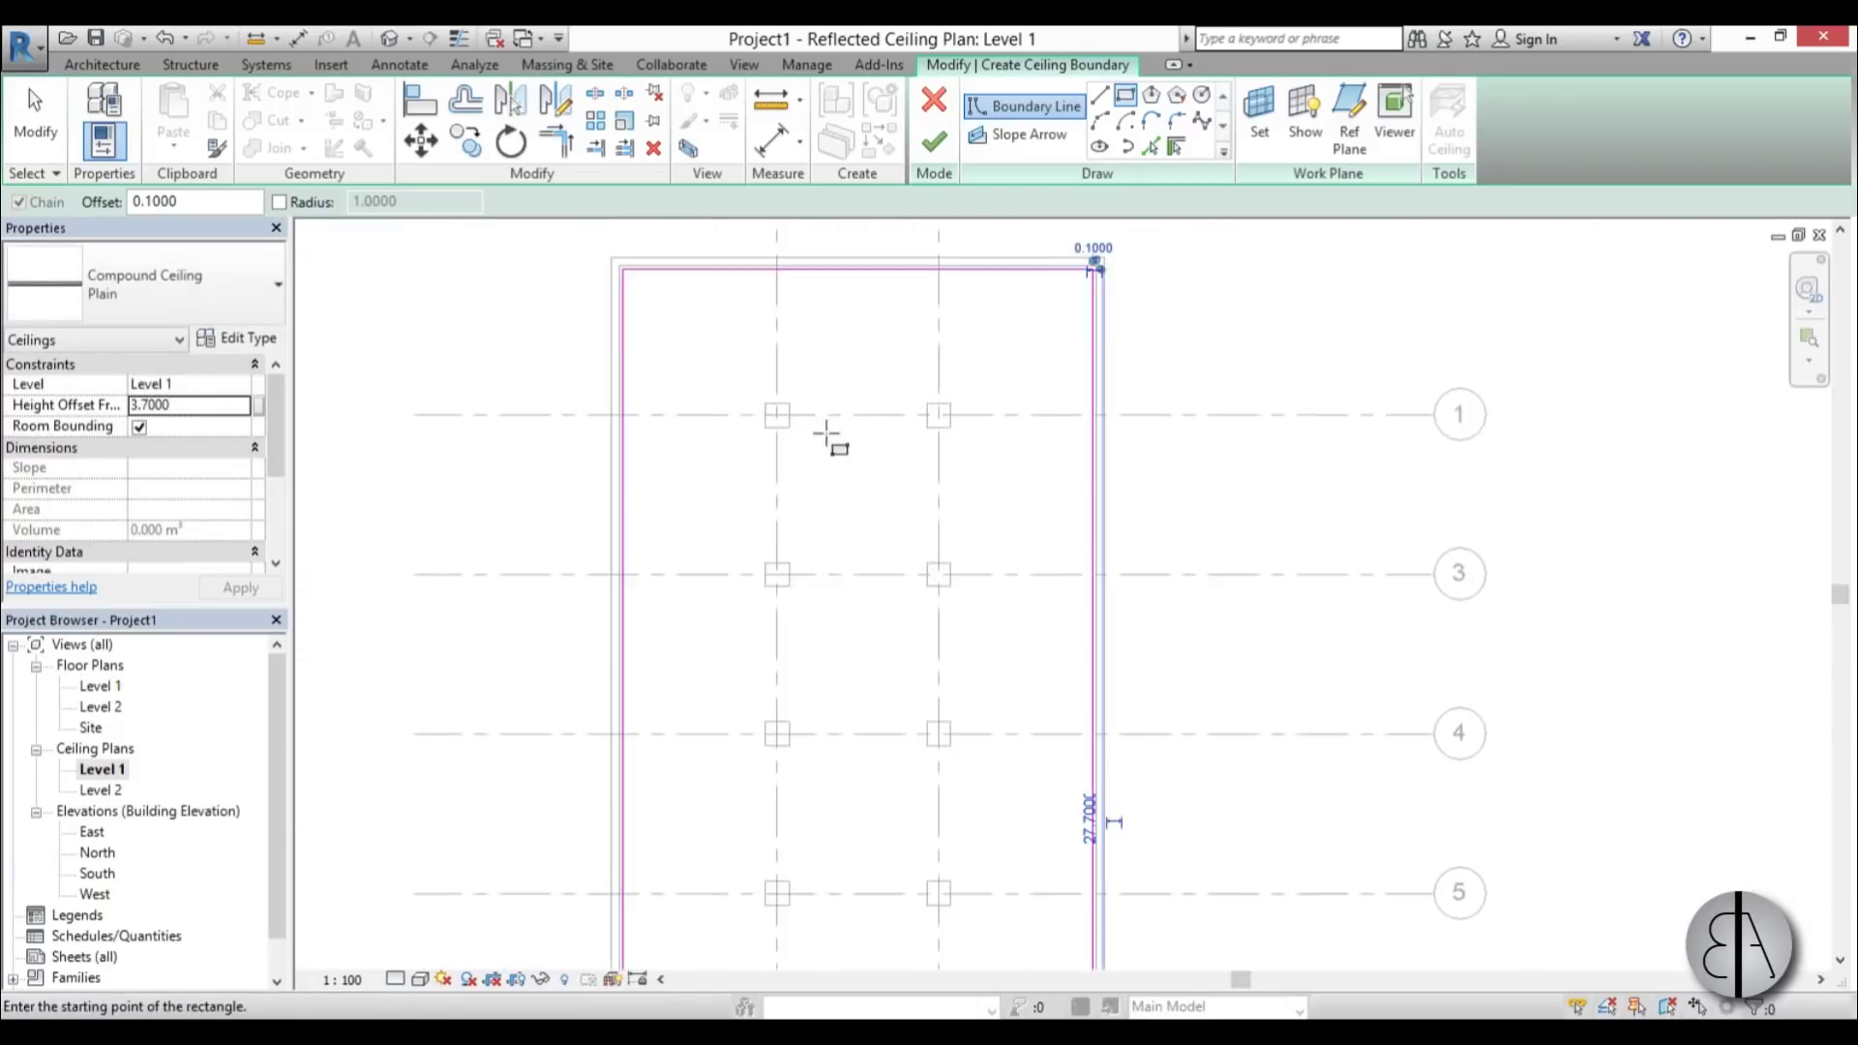
- Draw a rectangle outline around the first column, offset 0.1 outside it
click(704, 385)
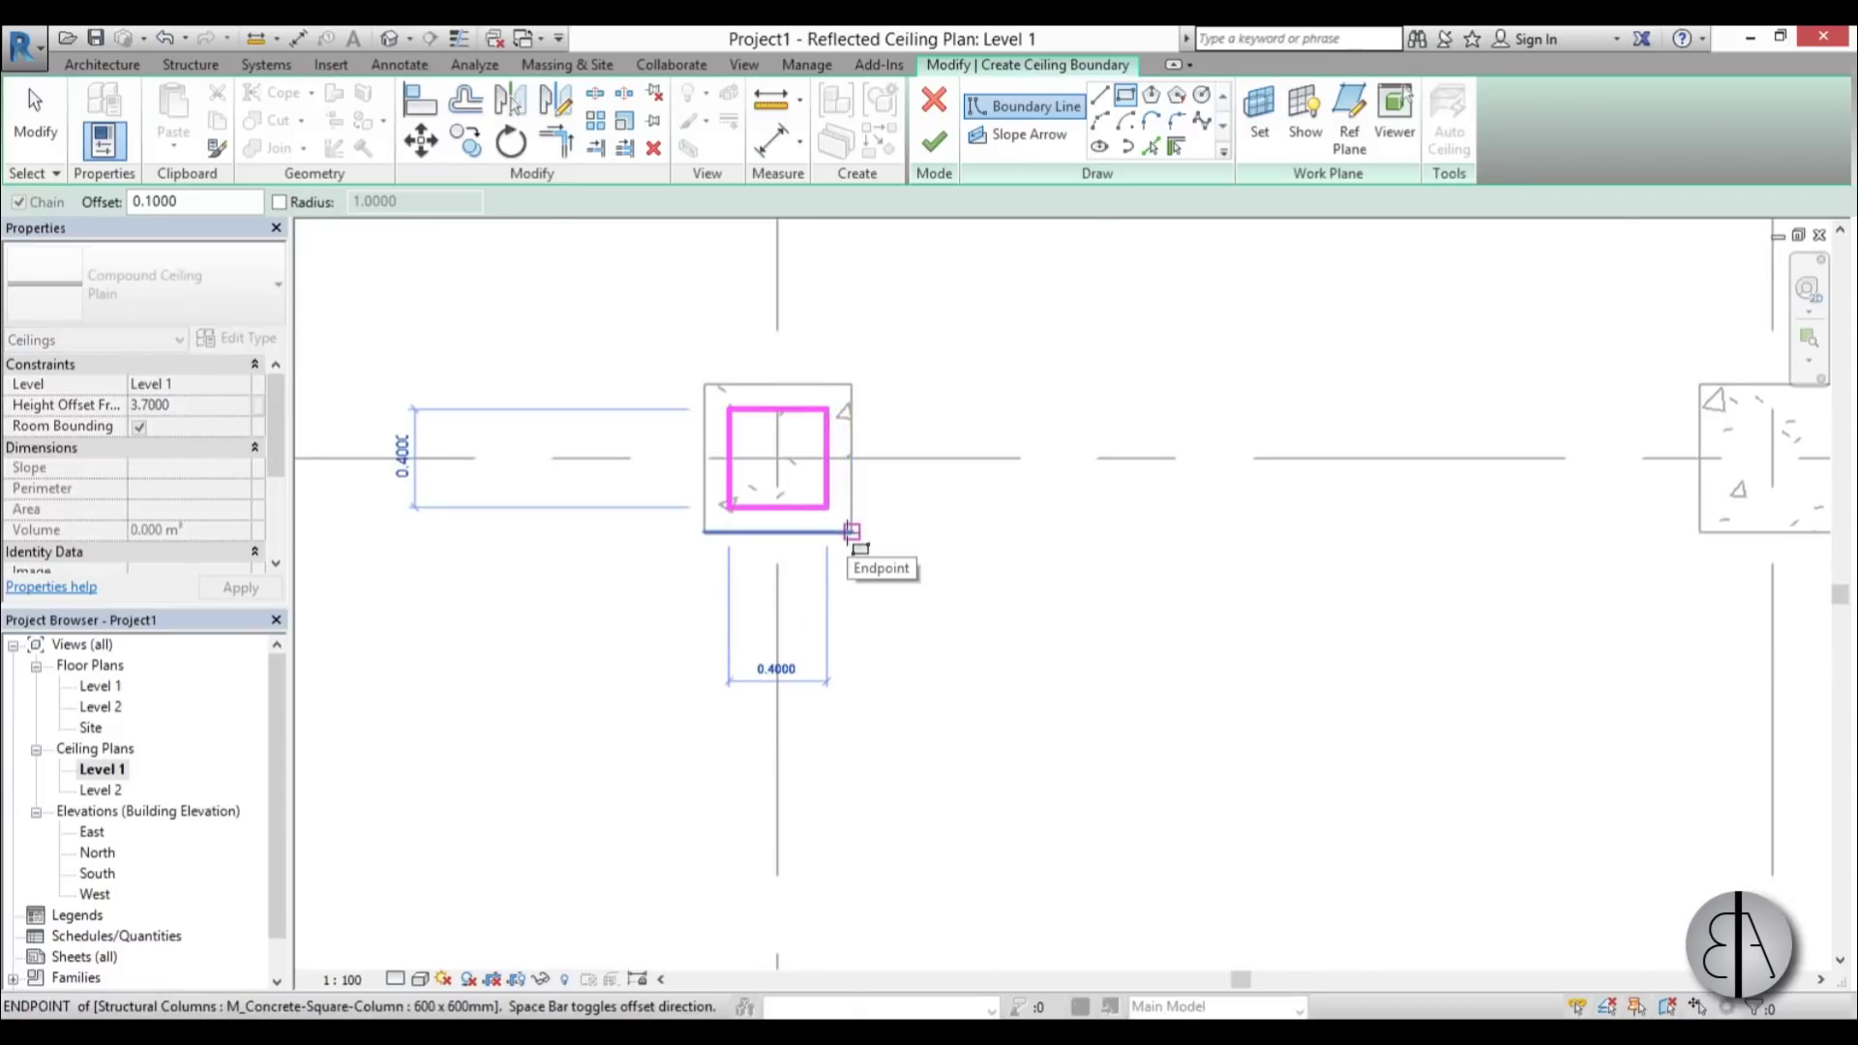
key(space)
click(851, 531)
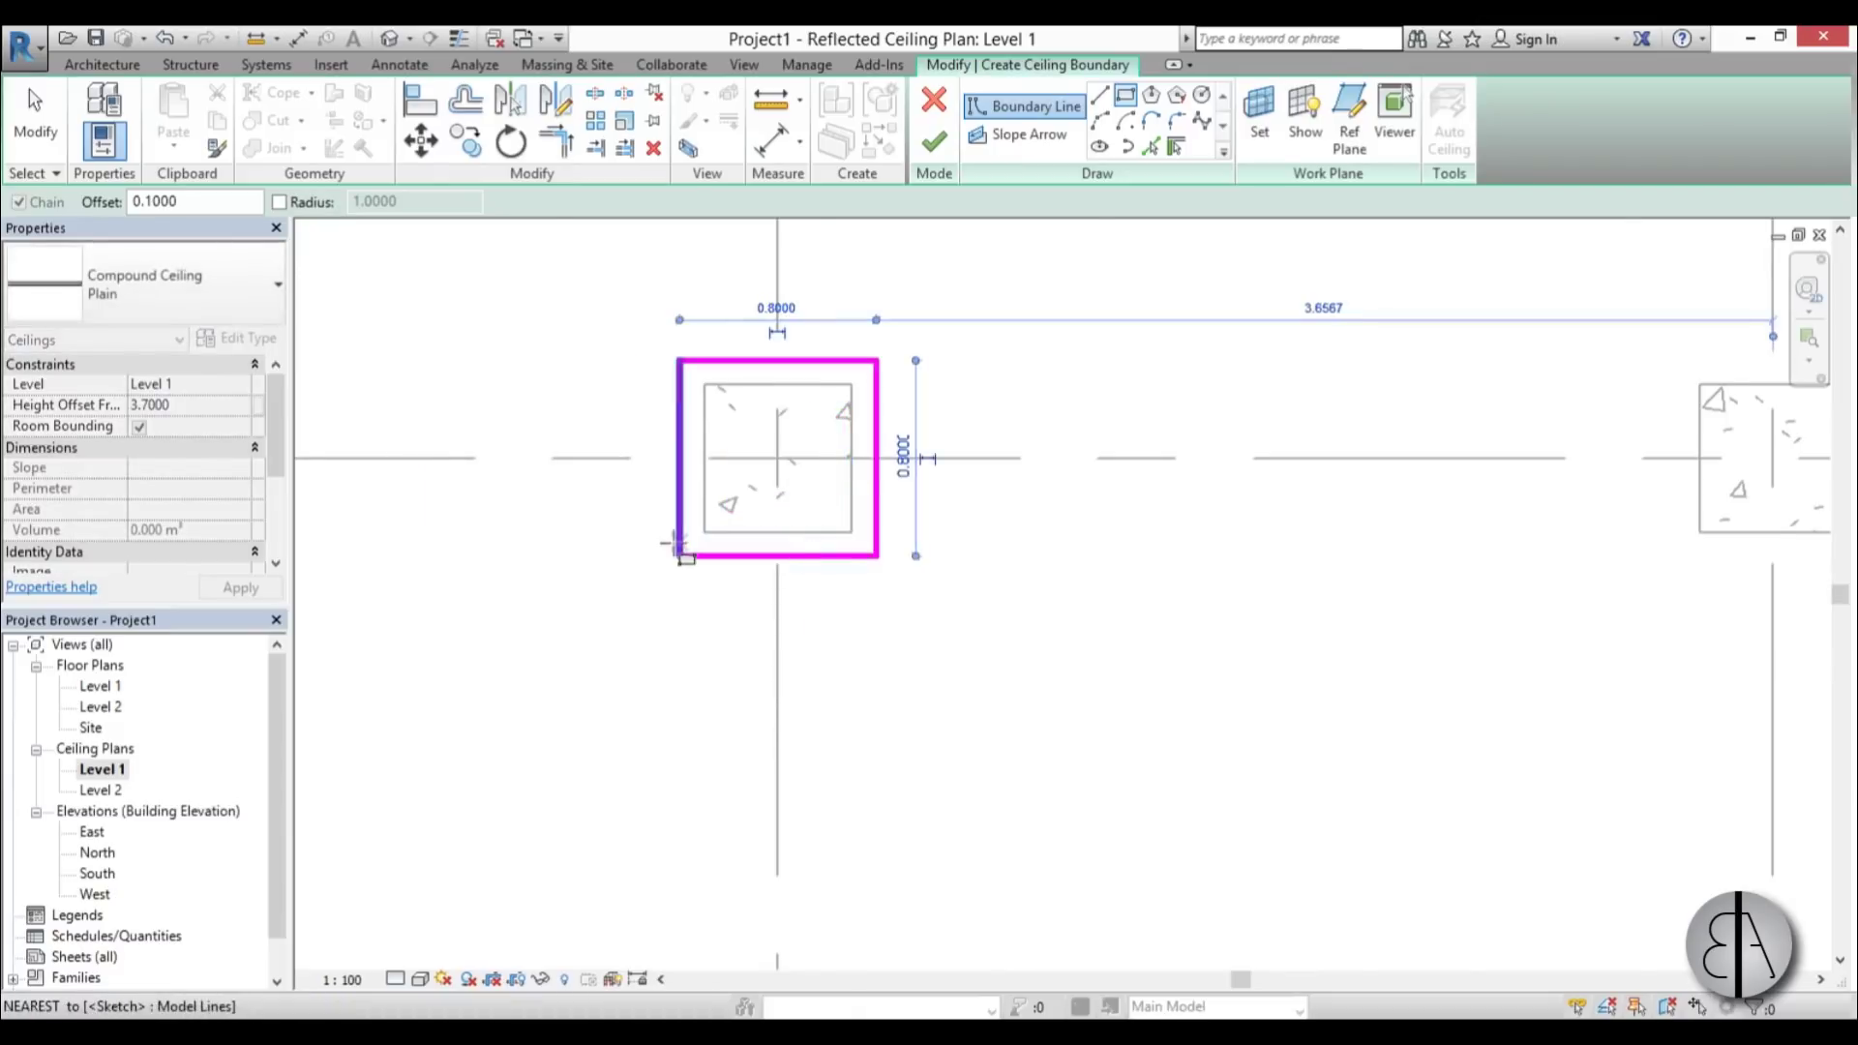
scroll(664, 490, down, 3)
- Copy the column outline onto the right-hand column
key(Escape)
drag(622, 427, 897, 689)
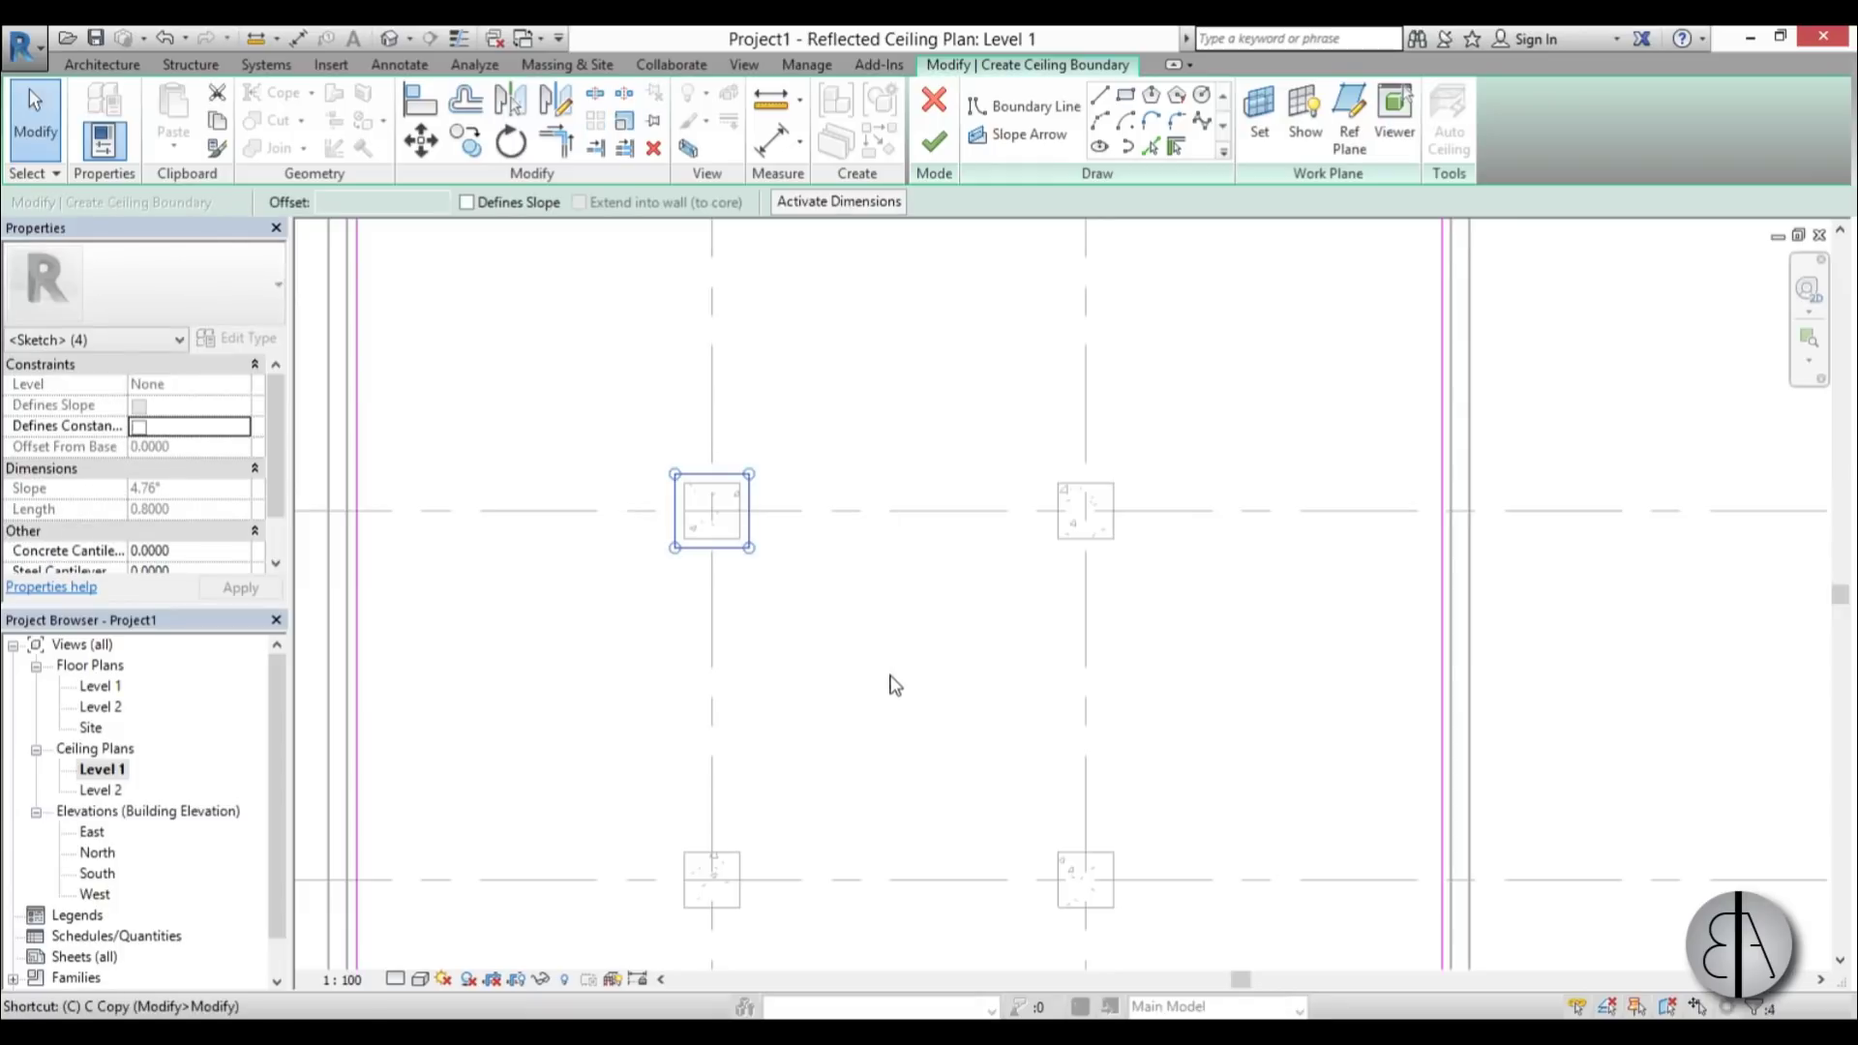
key(c)
key(o)
click(712, 407)
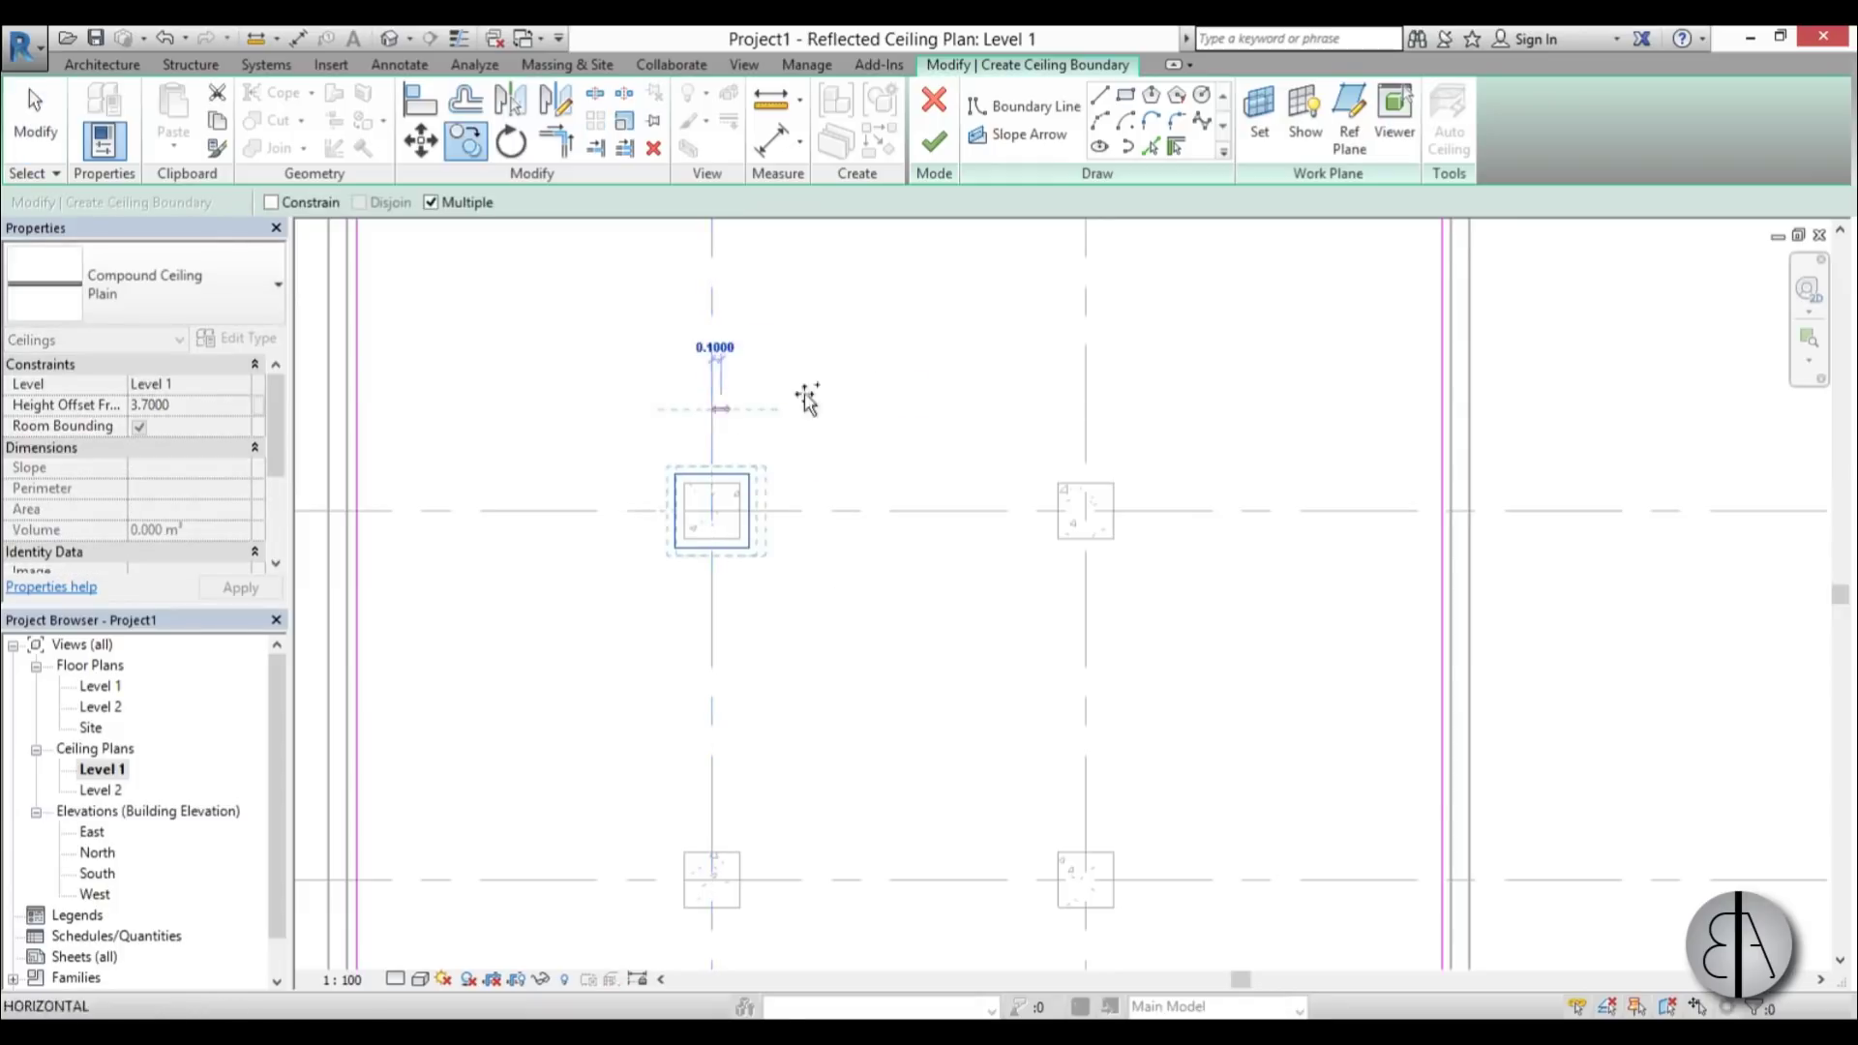
click(1086, 402)
key(Escape)
- Copy both column outlines onto each remaining column row with Multiple copy
drag(548, 390, 1264, 657)
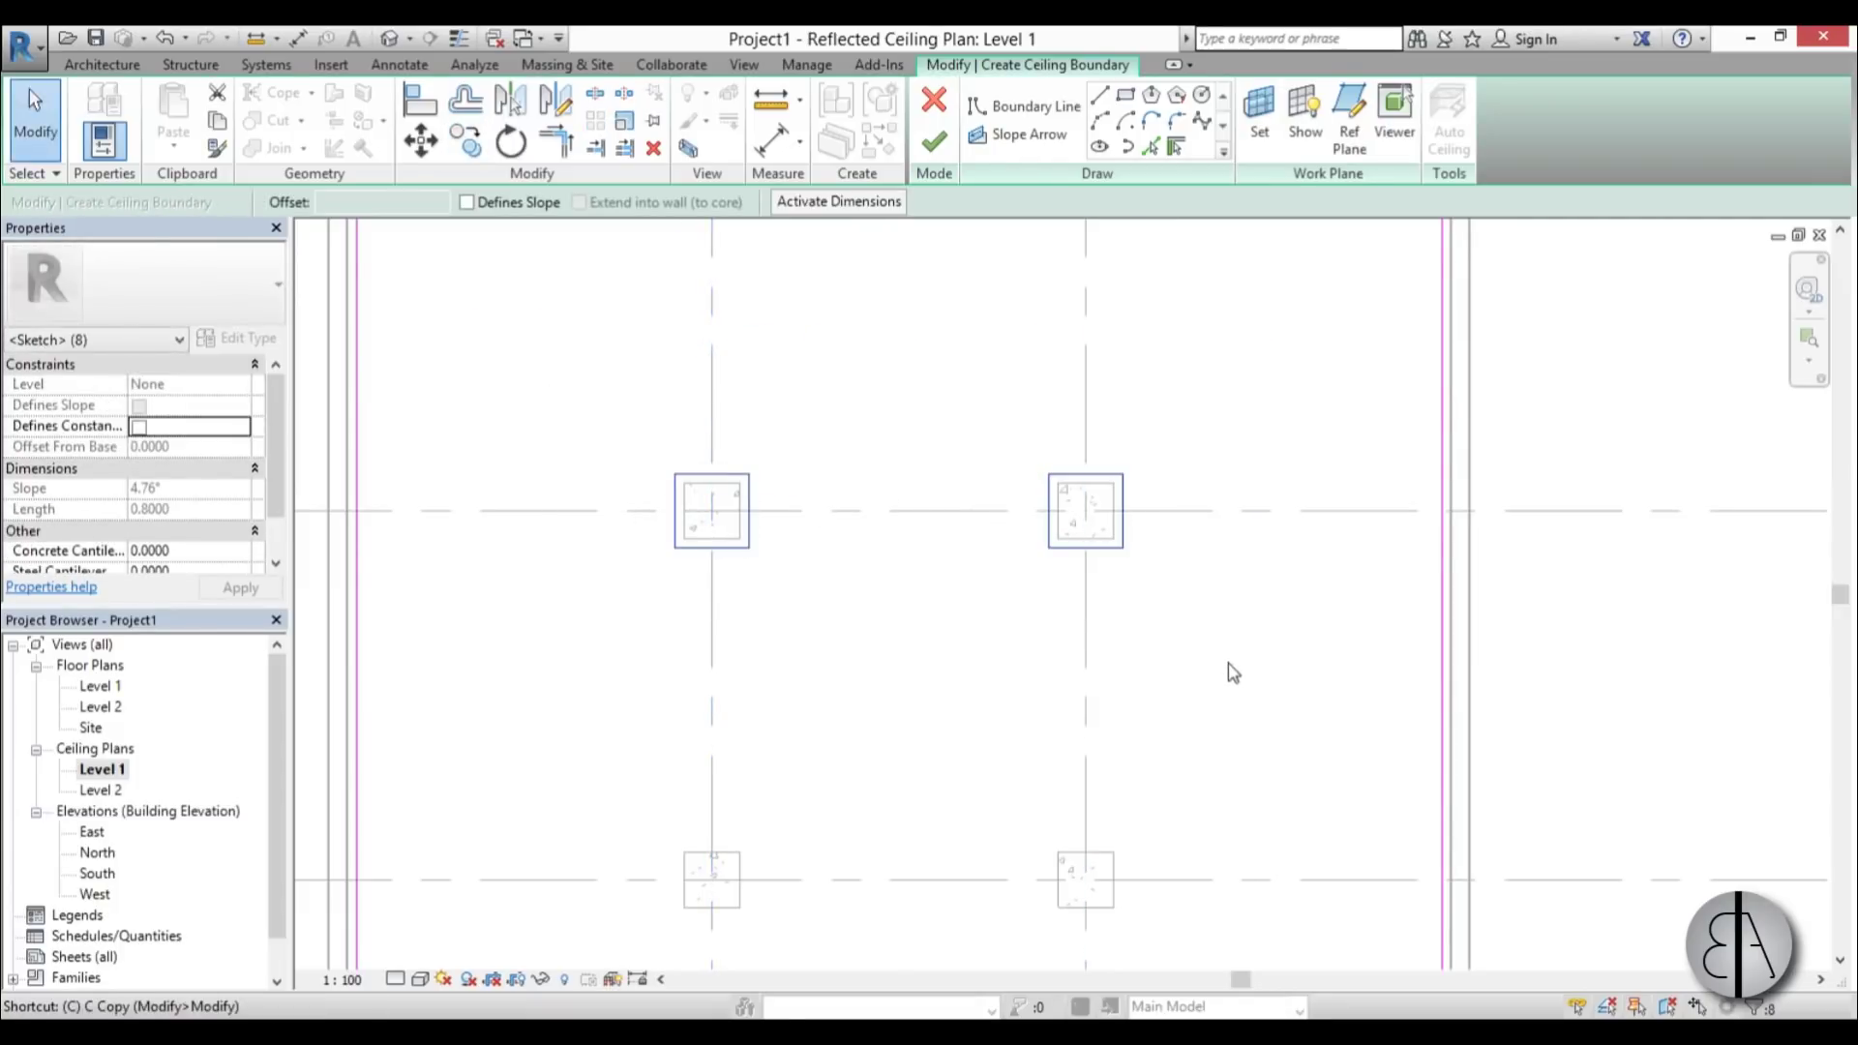
key(c)
key(o)
click(1087, 513)
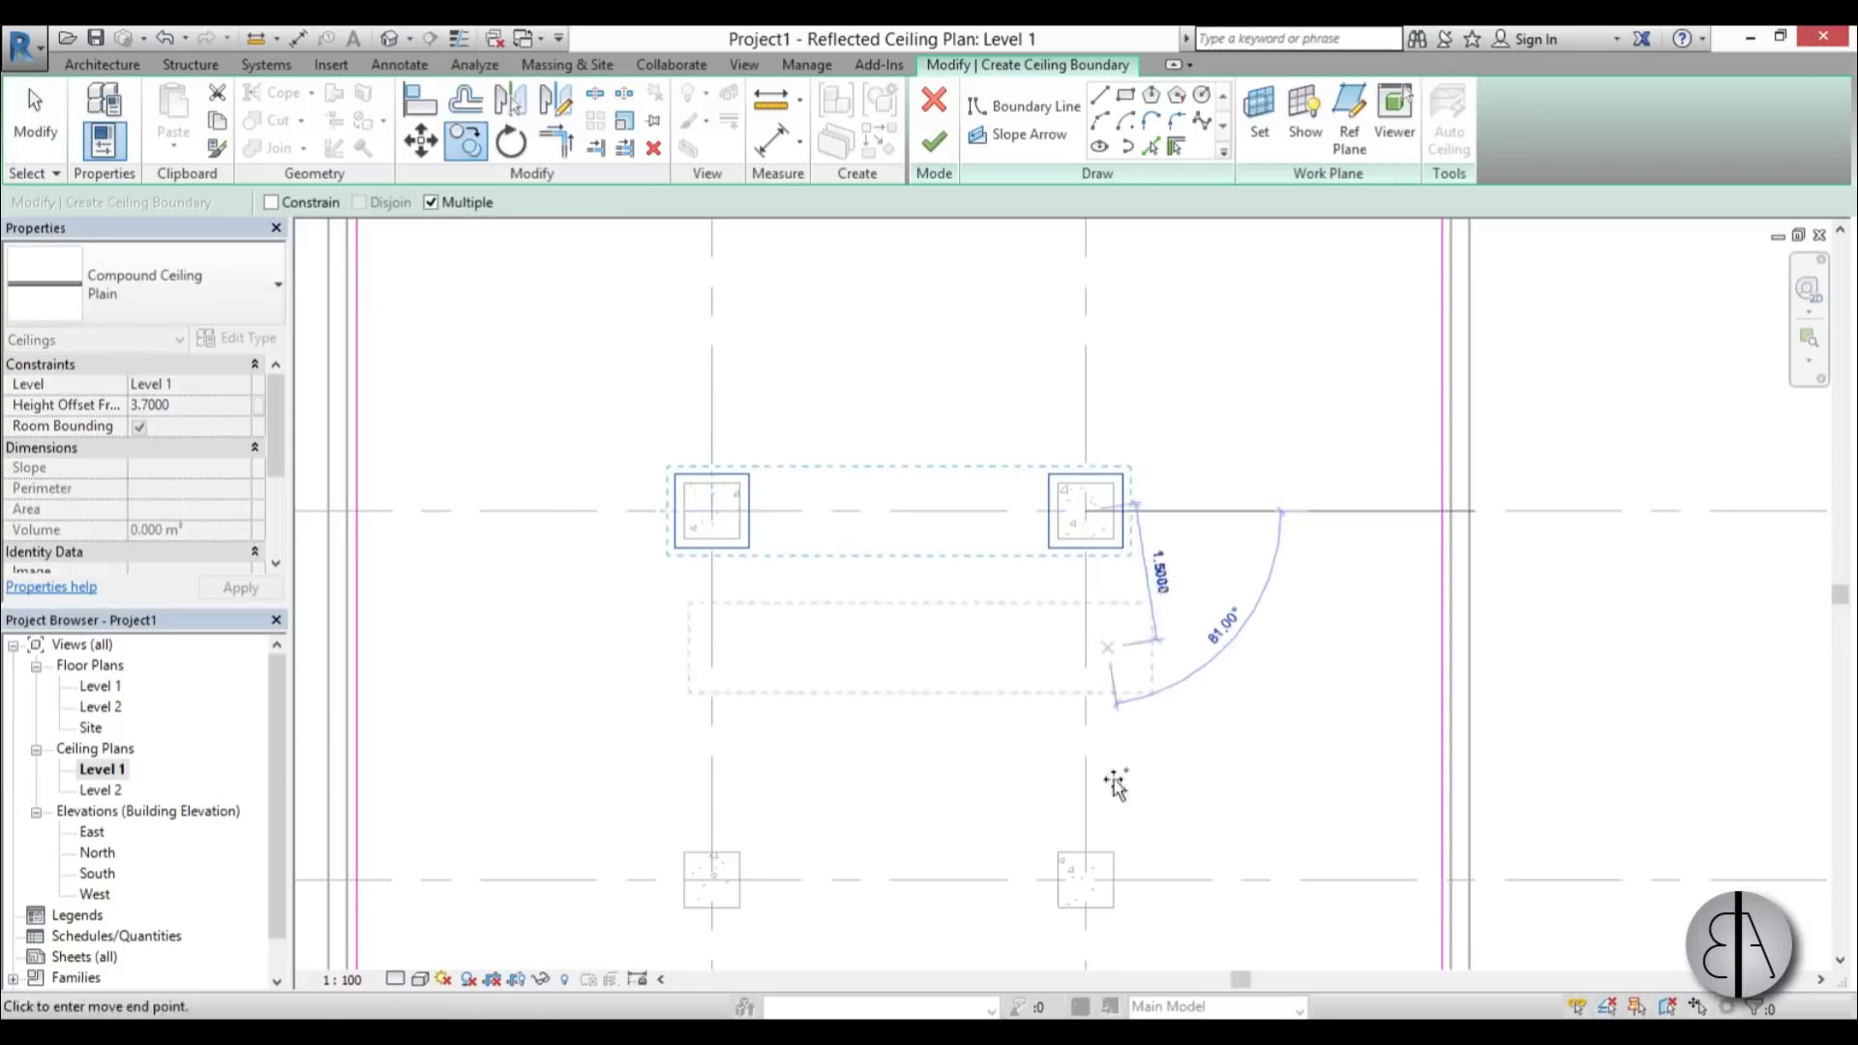
click(1086, 879)
scroll(949, 754, down, 3)
scroll(963, 803, up, 3)
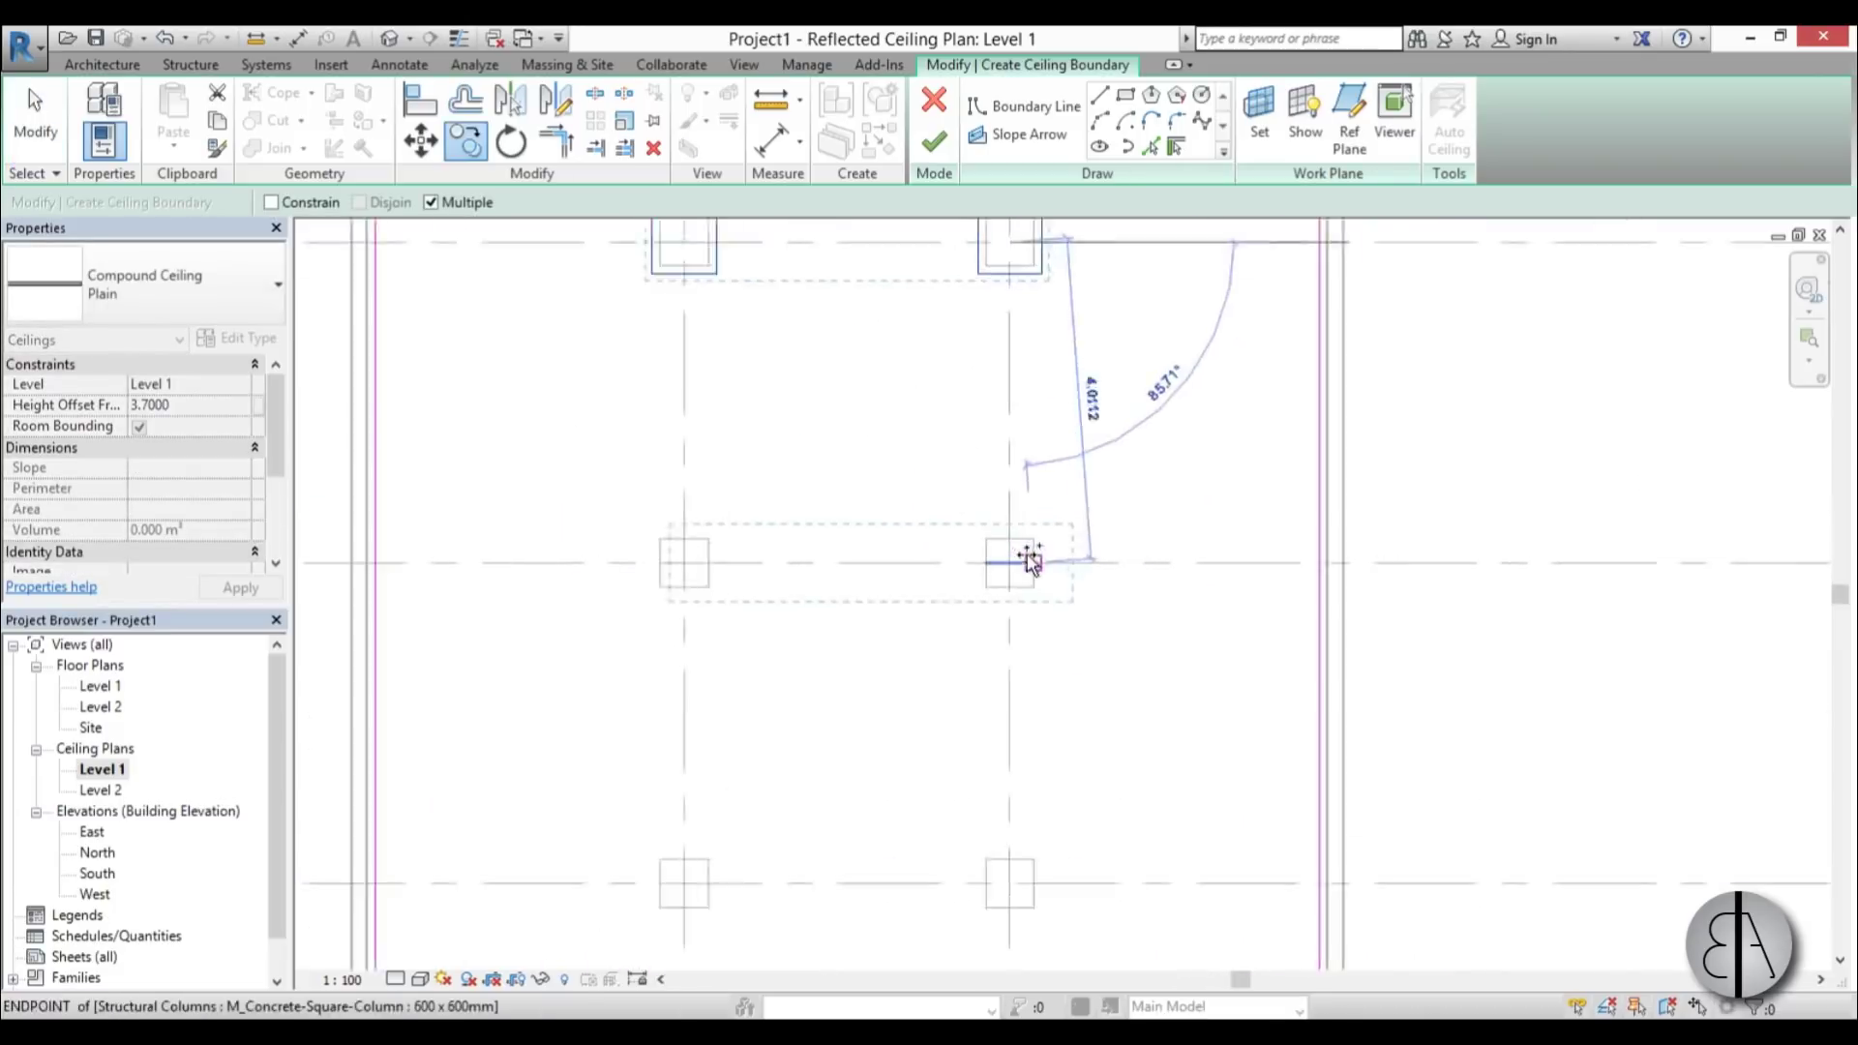
click(1006, 943)
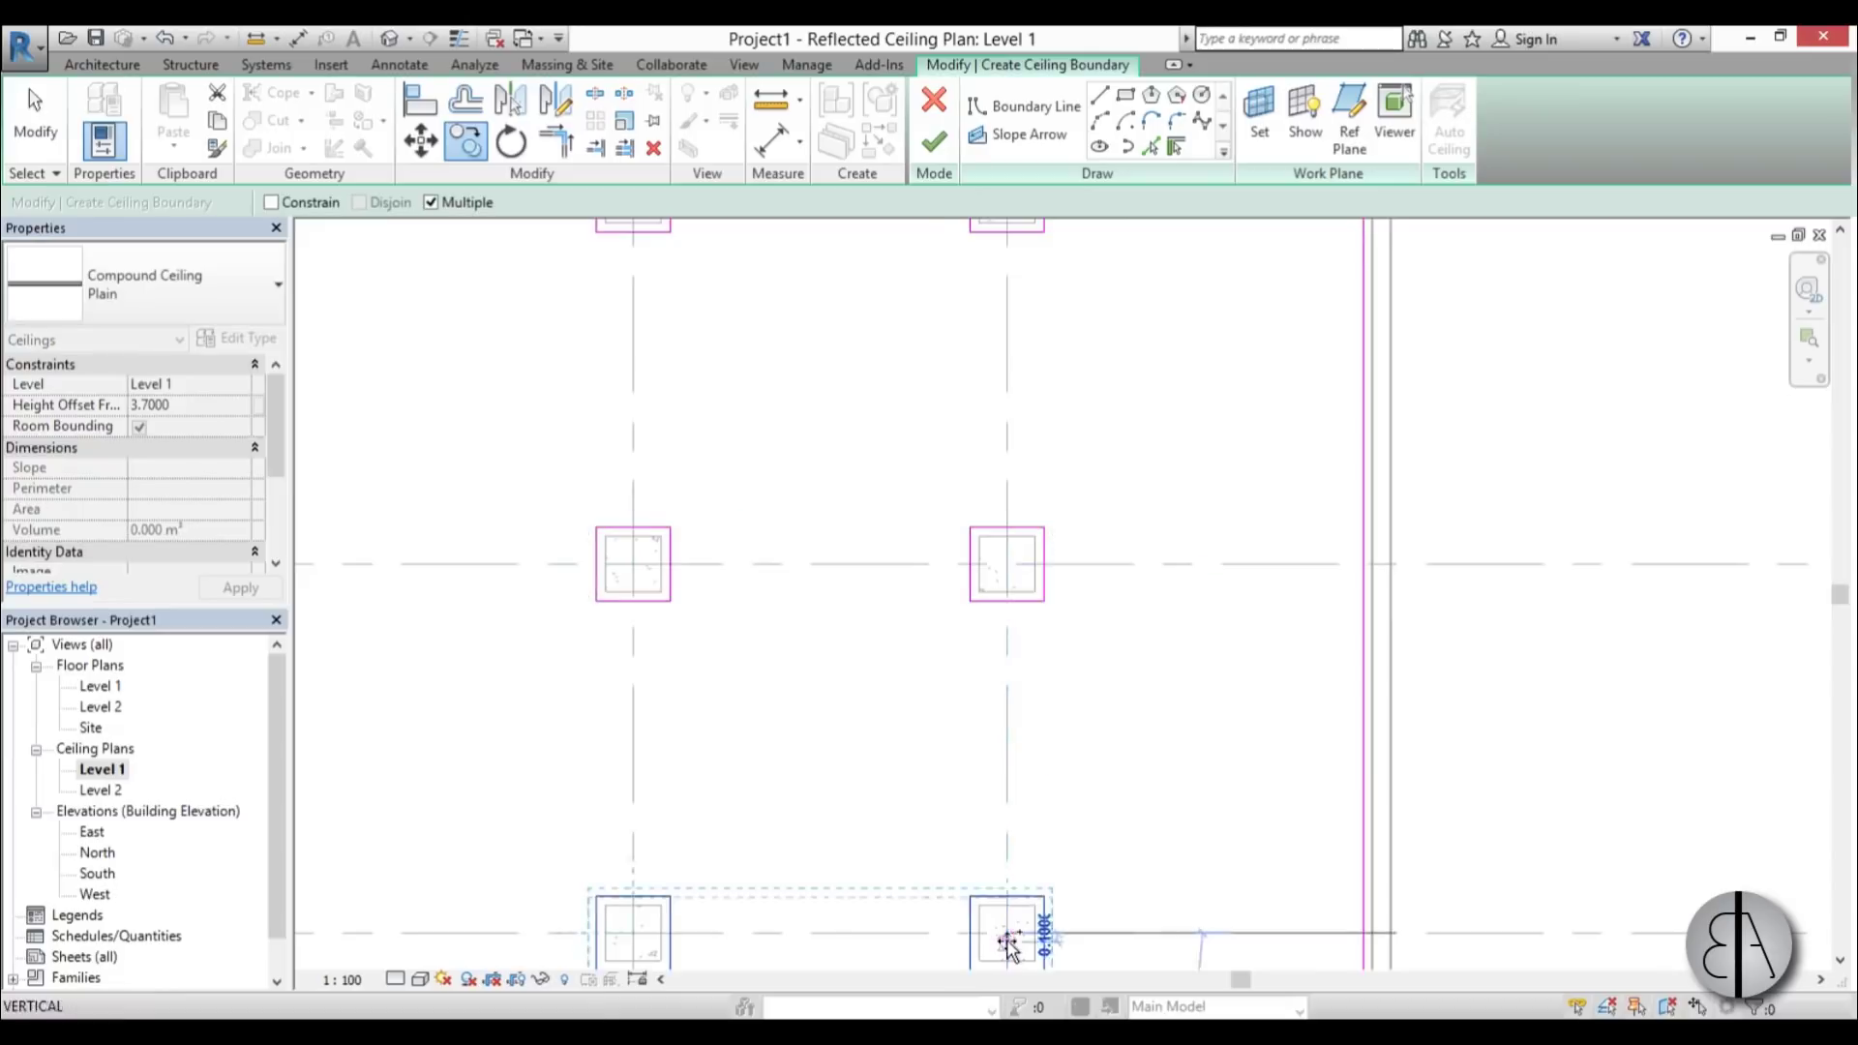
scroll(909, 733, down, 3)
scroll(961, 613, up, 3)
click(958, 556)
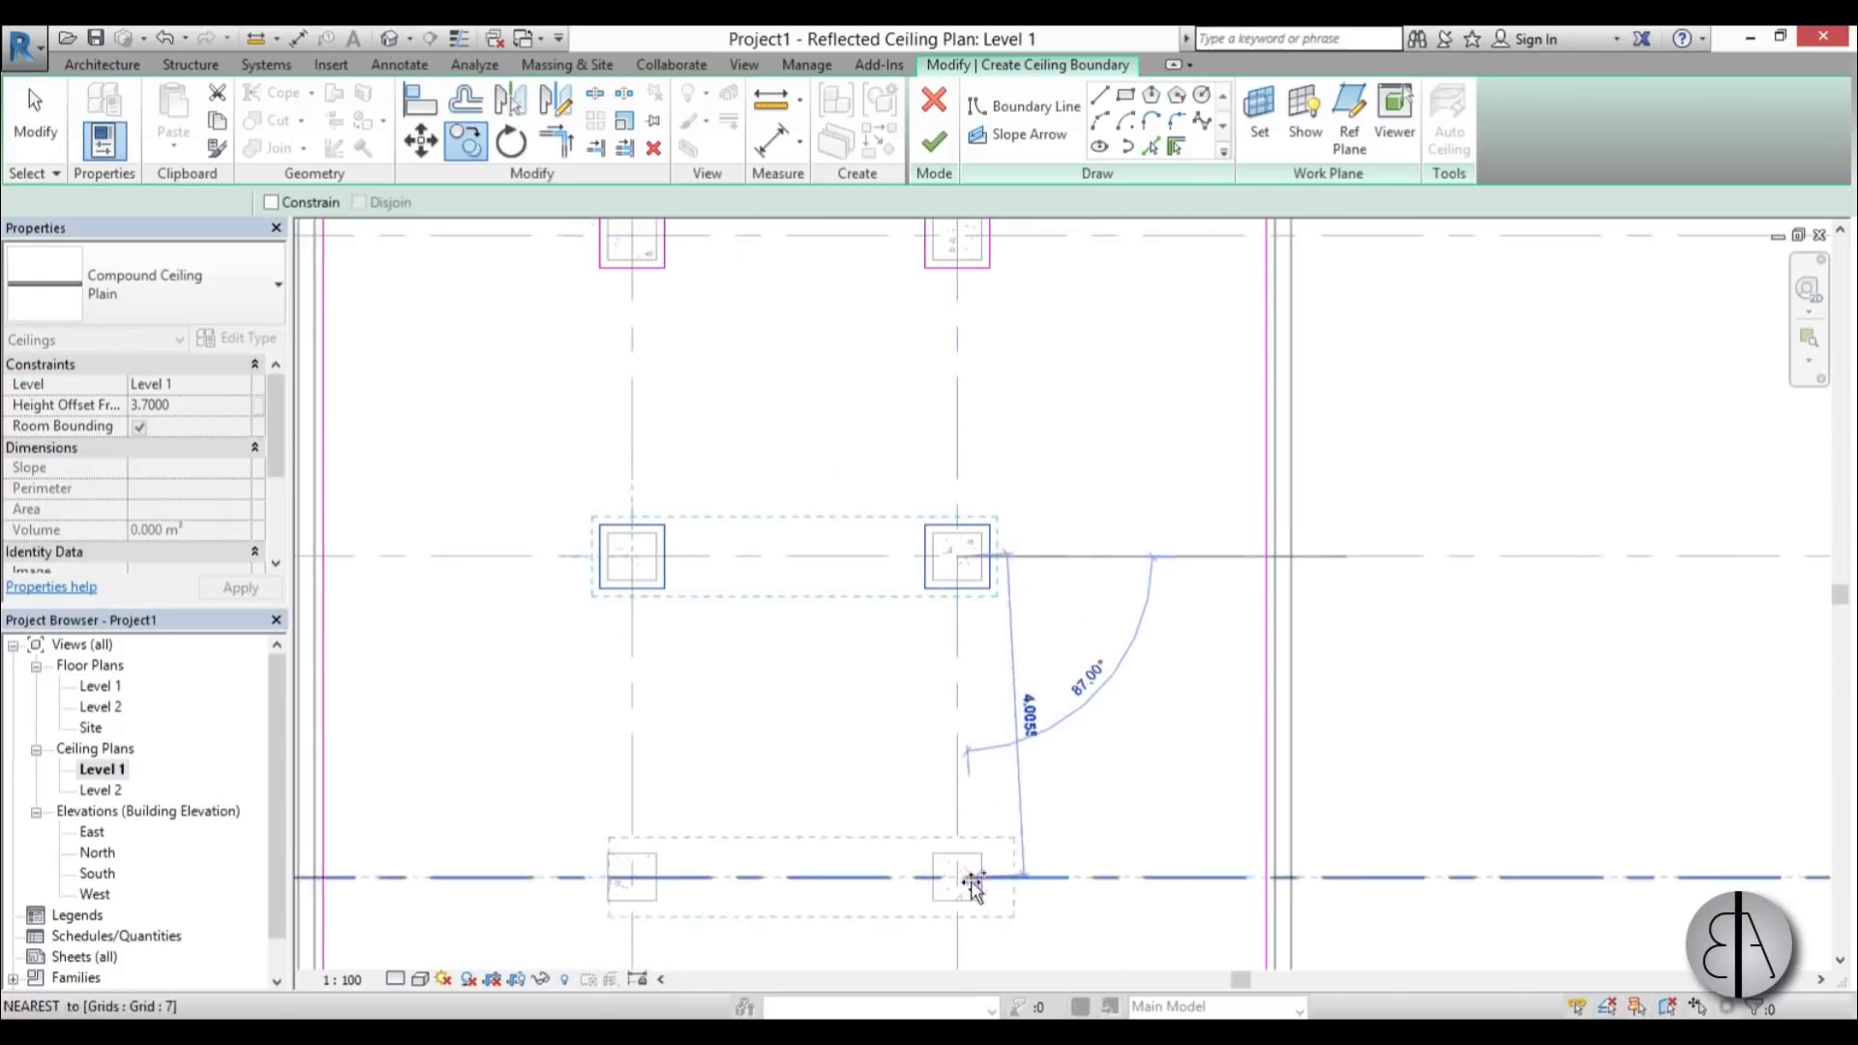
scroll(842, 714, down, 3)
key(Escape)
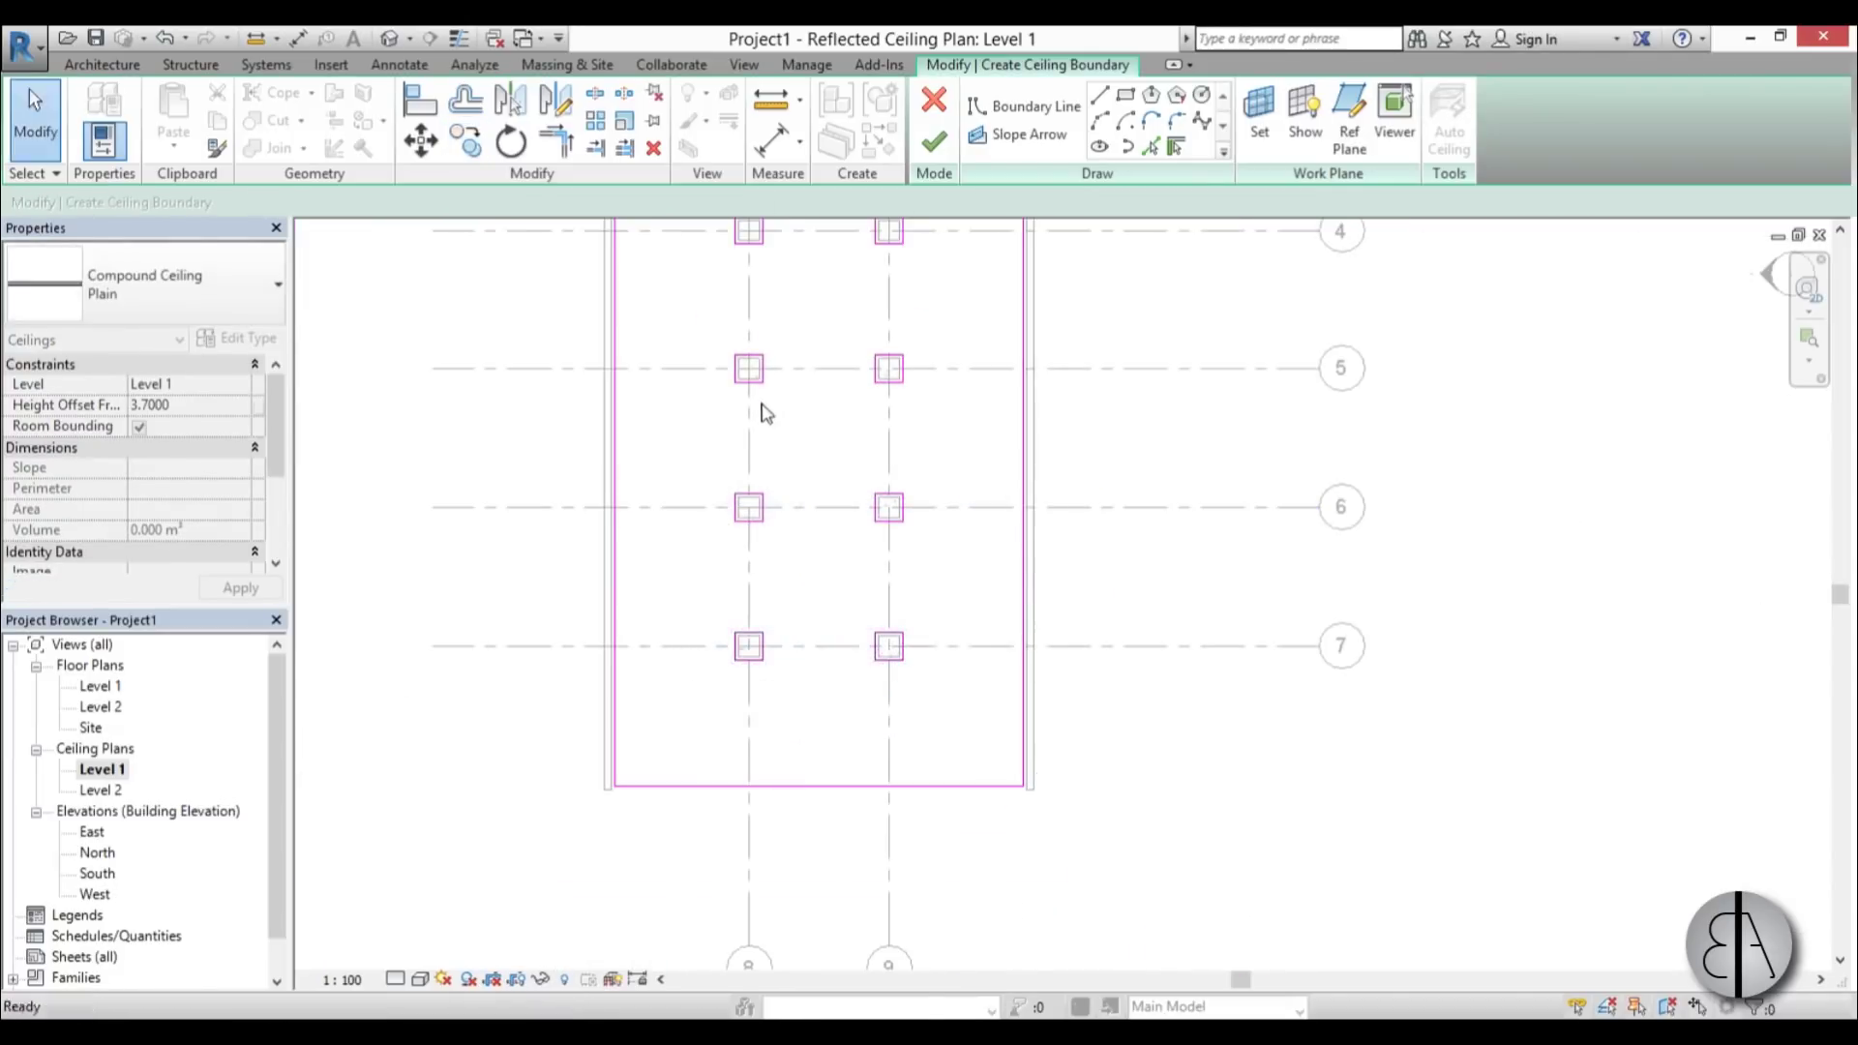
- Pull the top, left and right ceiling boundary edges inward toward the columns
scroll(774, 436, down, 1)
scroll(821, 373, up, 3)
drag(836, 386, 829, 435)
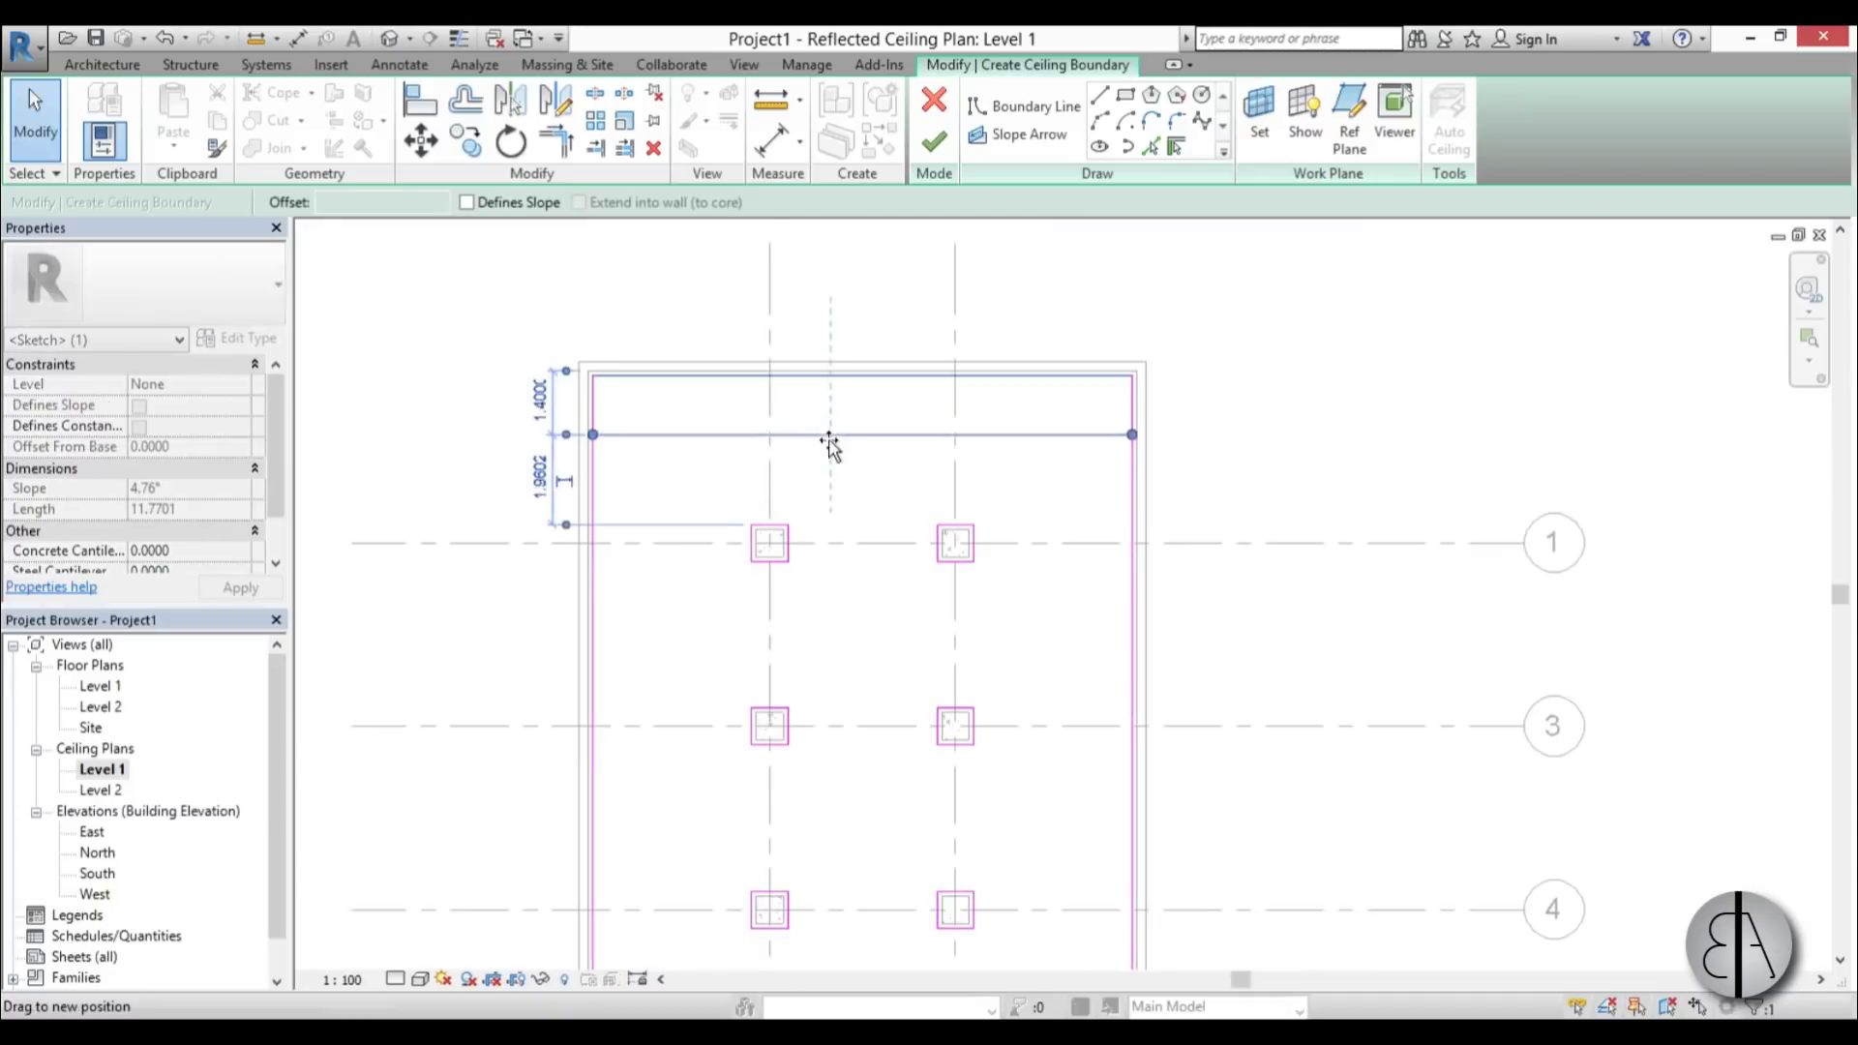
drag(593, 610, 668, 601)
drag(1134, 636, 1060, 631)
- Set the right and left ceiling edges to 2 from the columns
click(1081, 381)
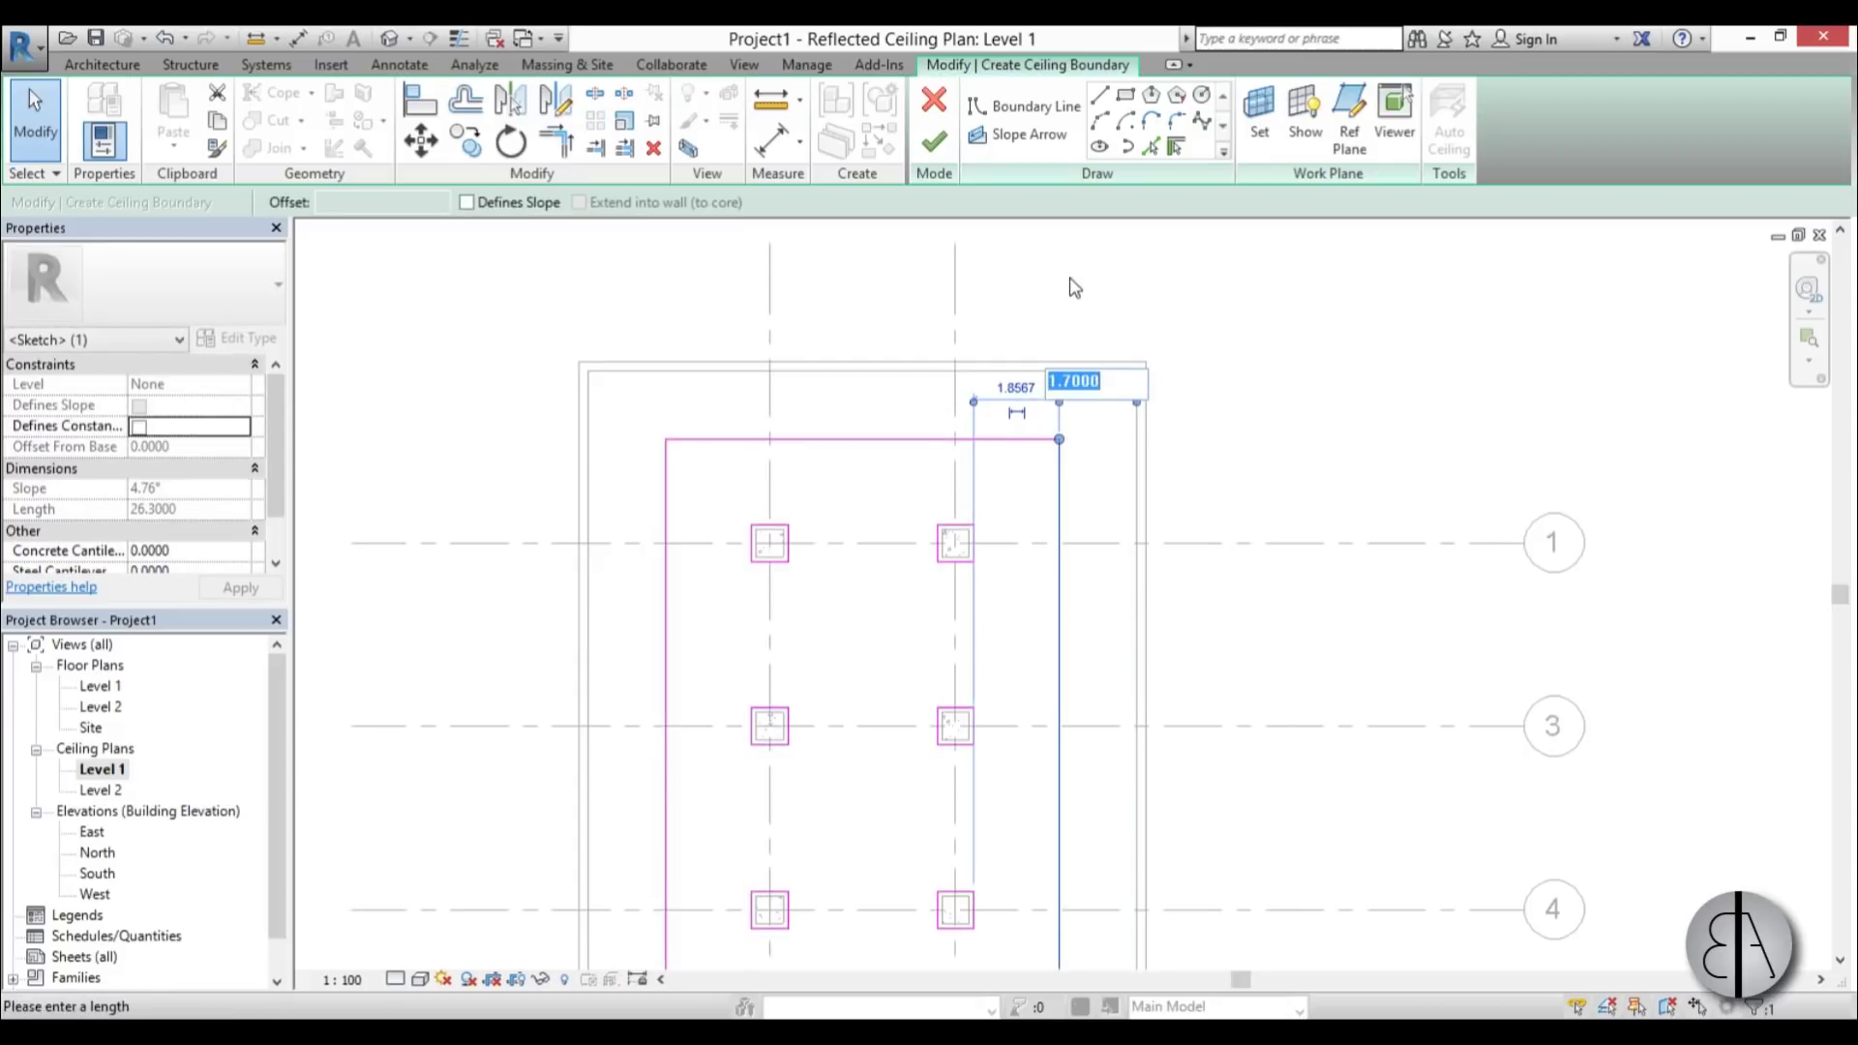
text(2)
key(Return)
click(667, 611)
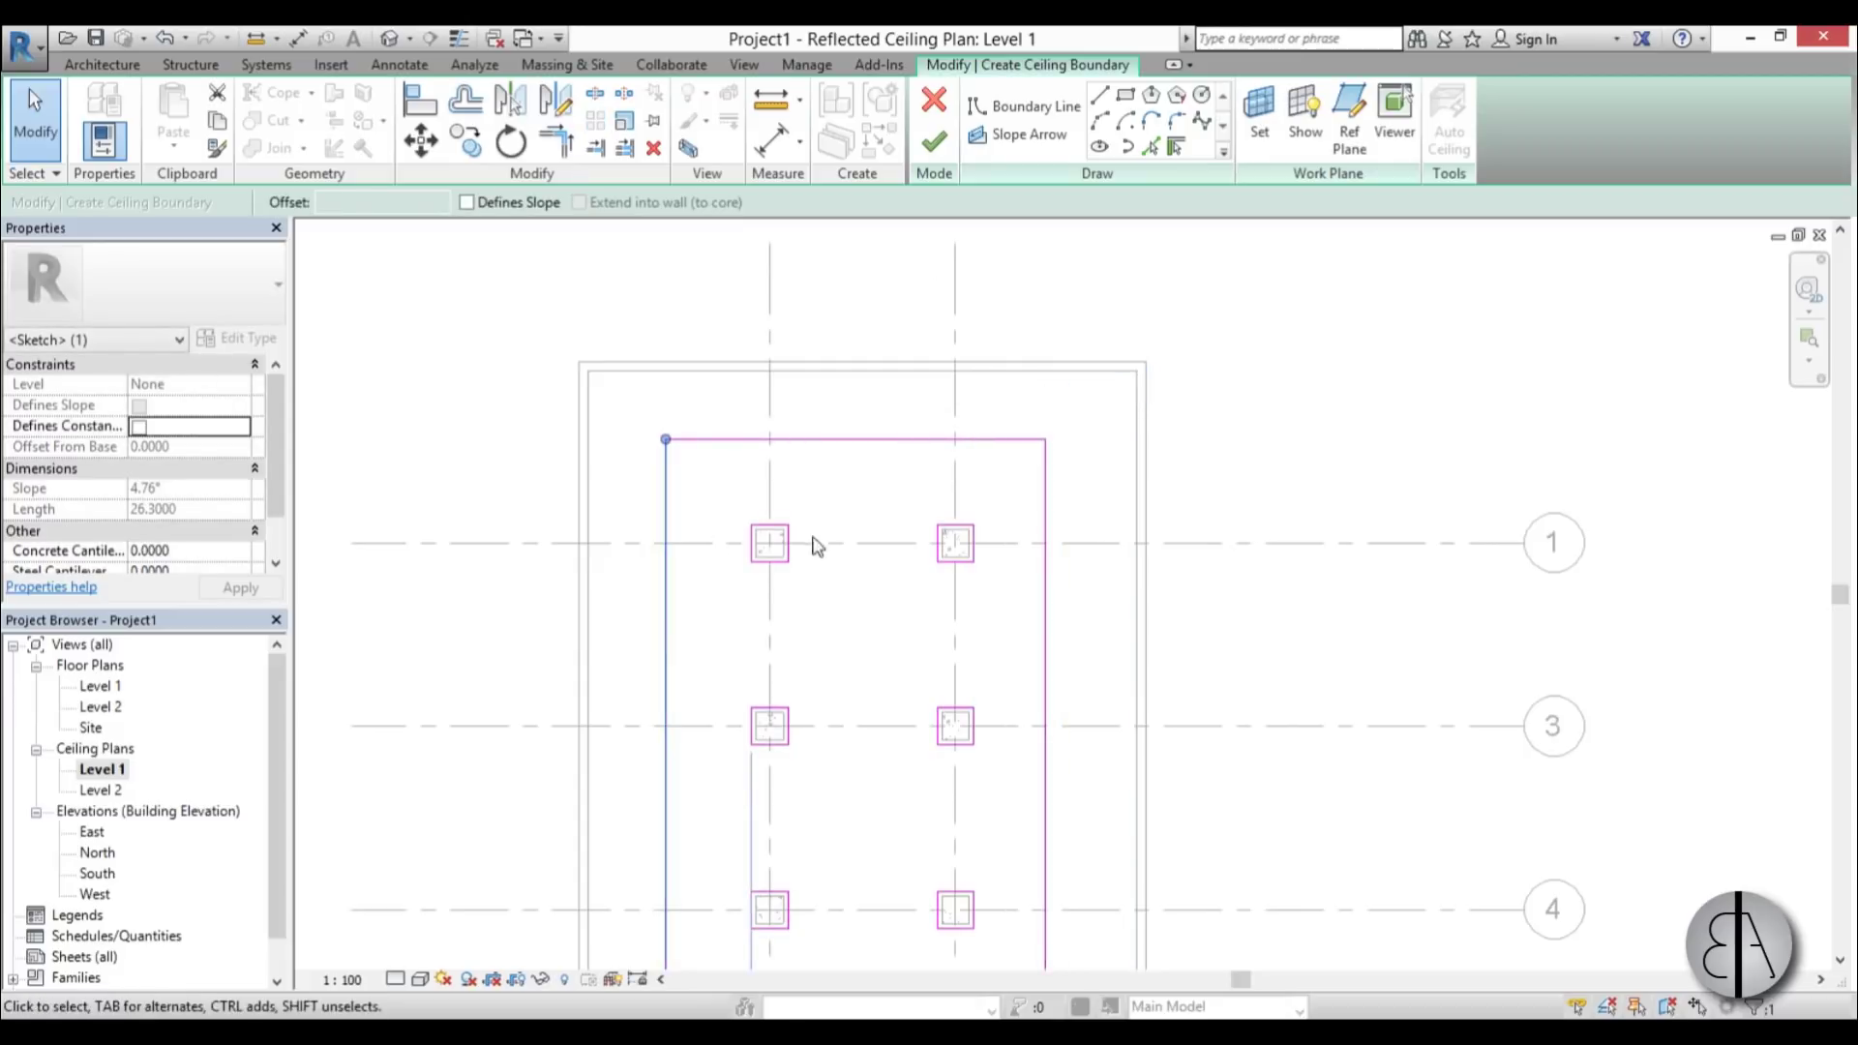
scroll(813, 547, down, 3)
middle_drag(813, 547, 803, 667)
scroll(803, 668, up, 3)
click(813, 674)
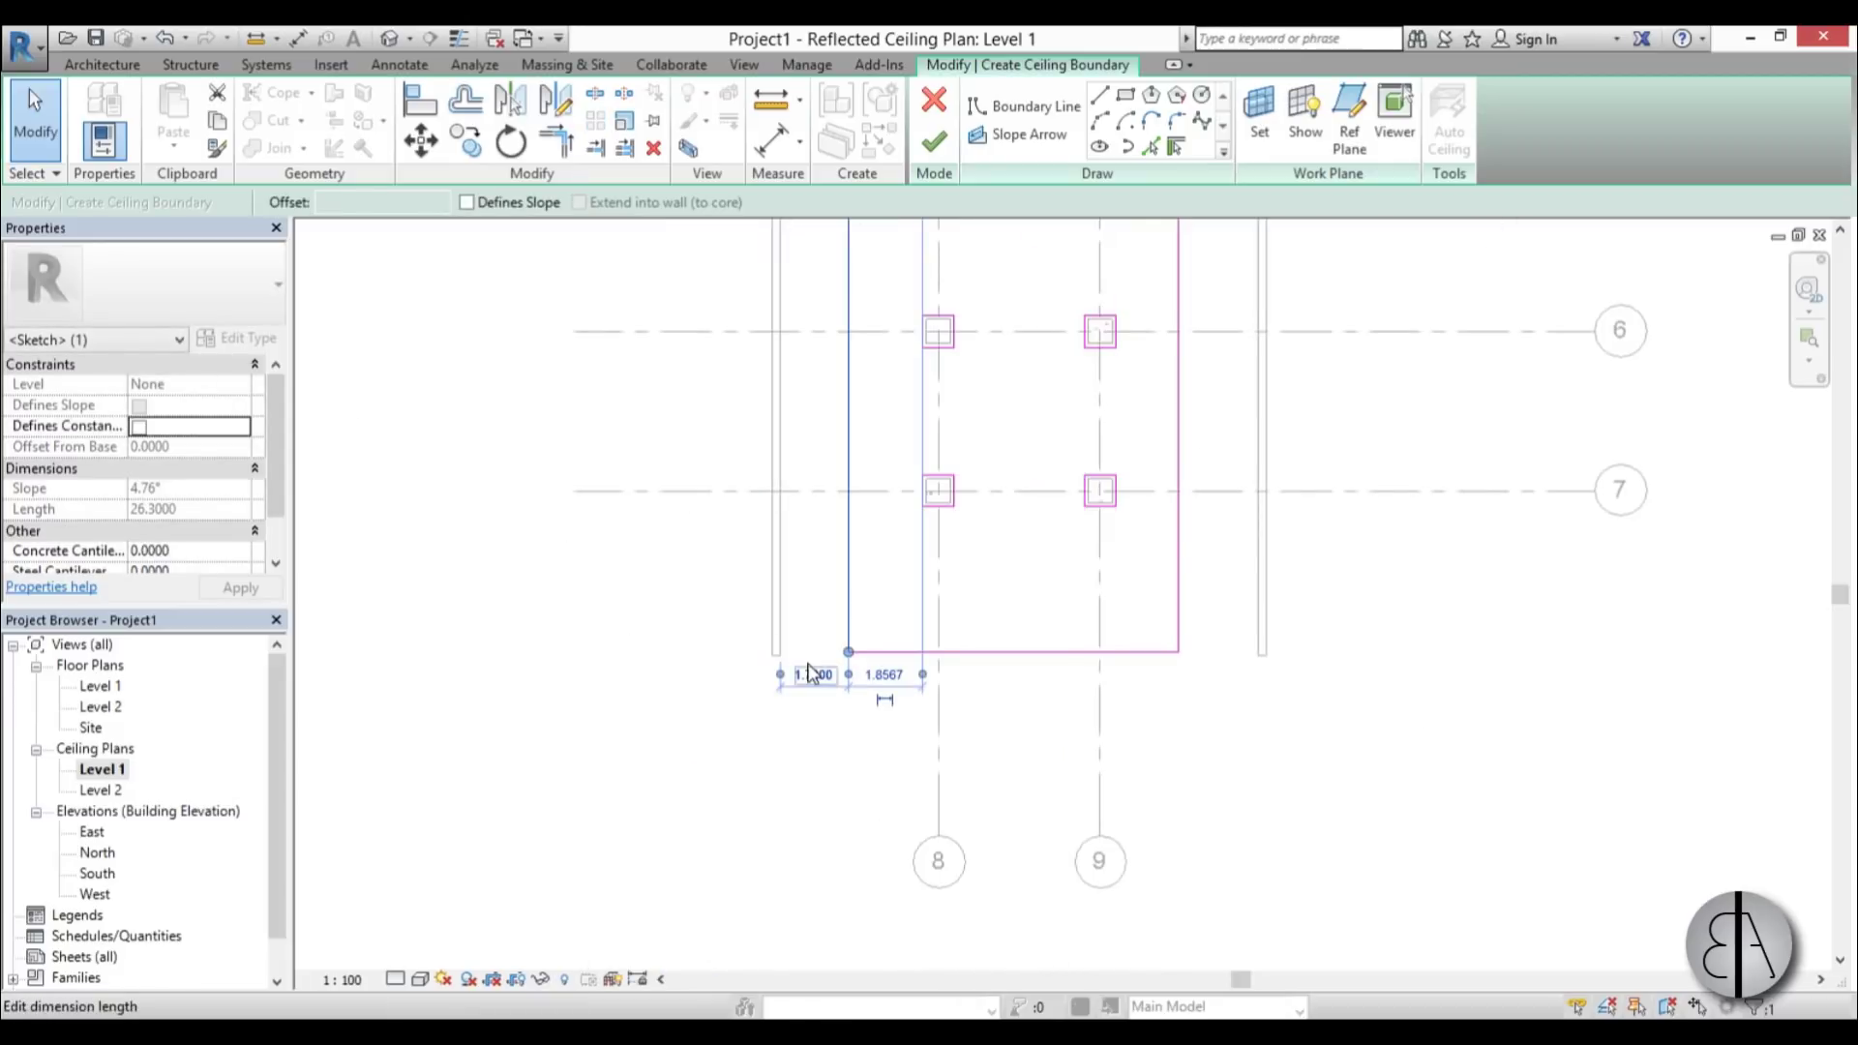
text(2)
key(Return)
- Finish the ceiling sketch to create the Level 1 ceiling
click(548, 520)
scroll(818, 586, down, 4)
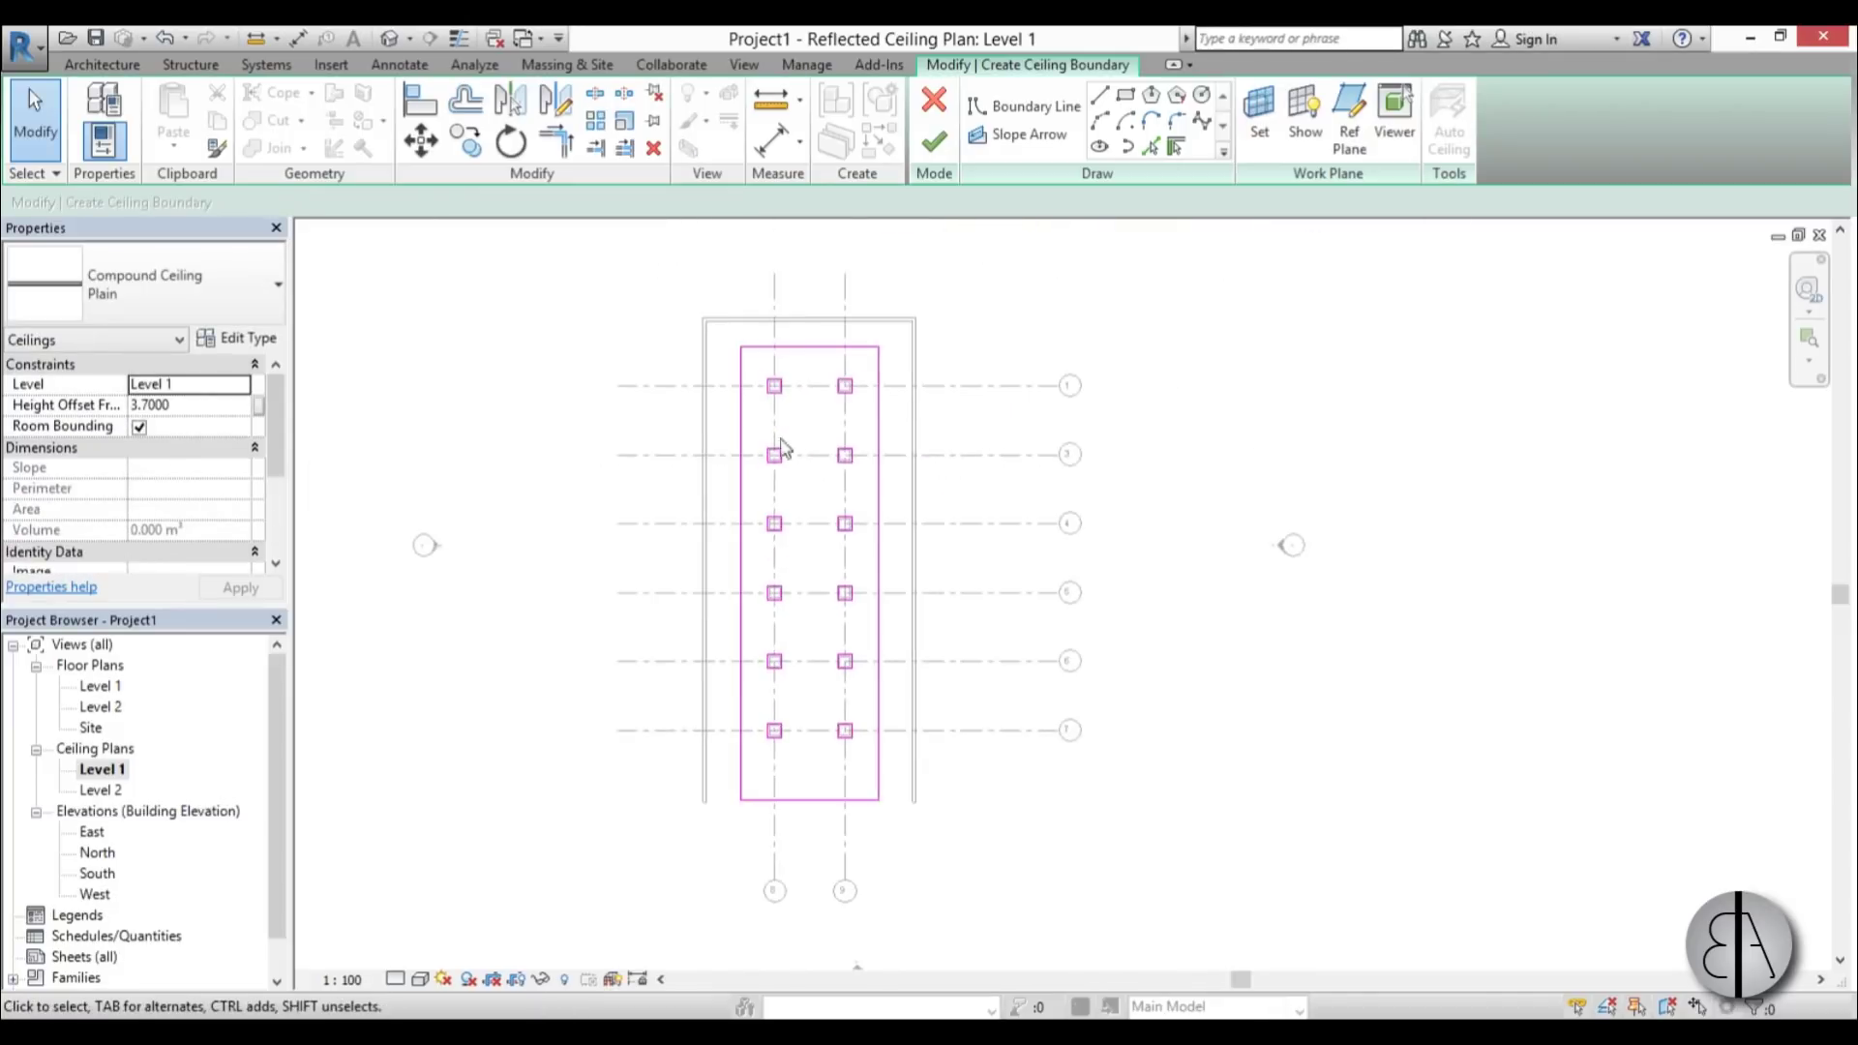
scroll(781, 447, up, 2)
click(934, 142)
scroll(638, 455, down, 2)
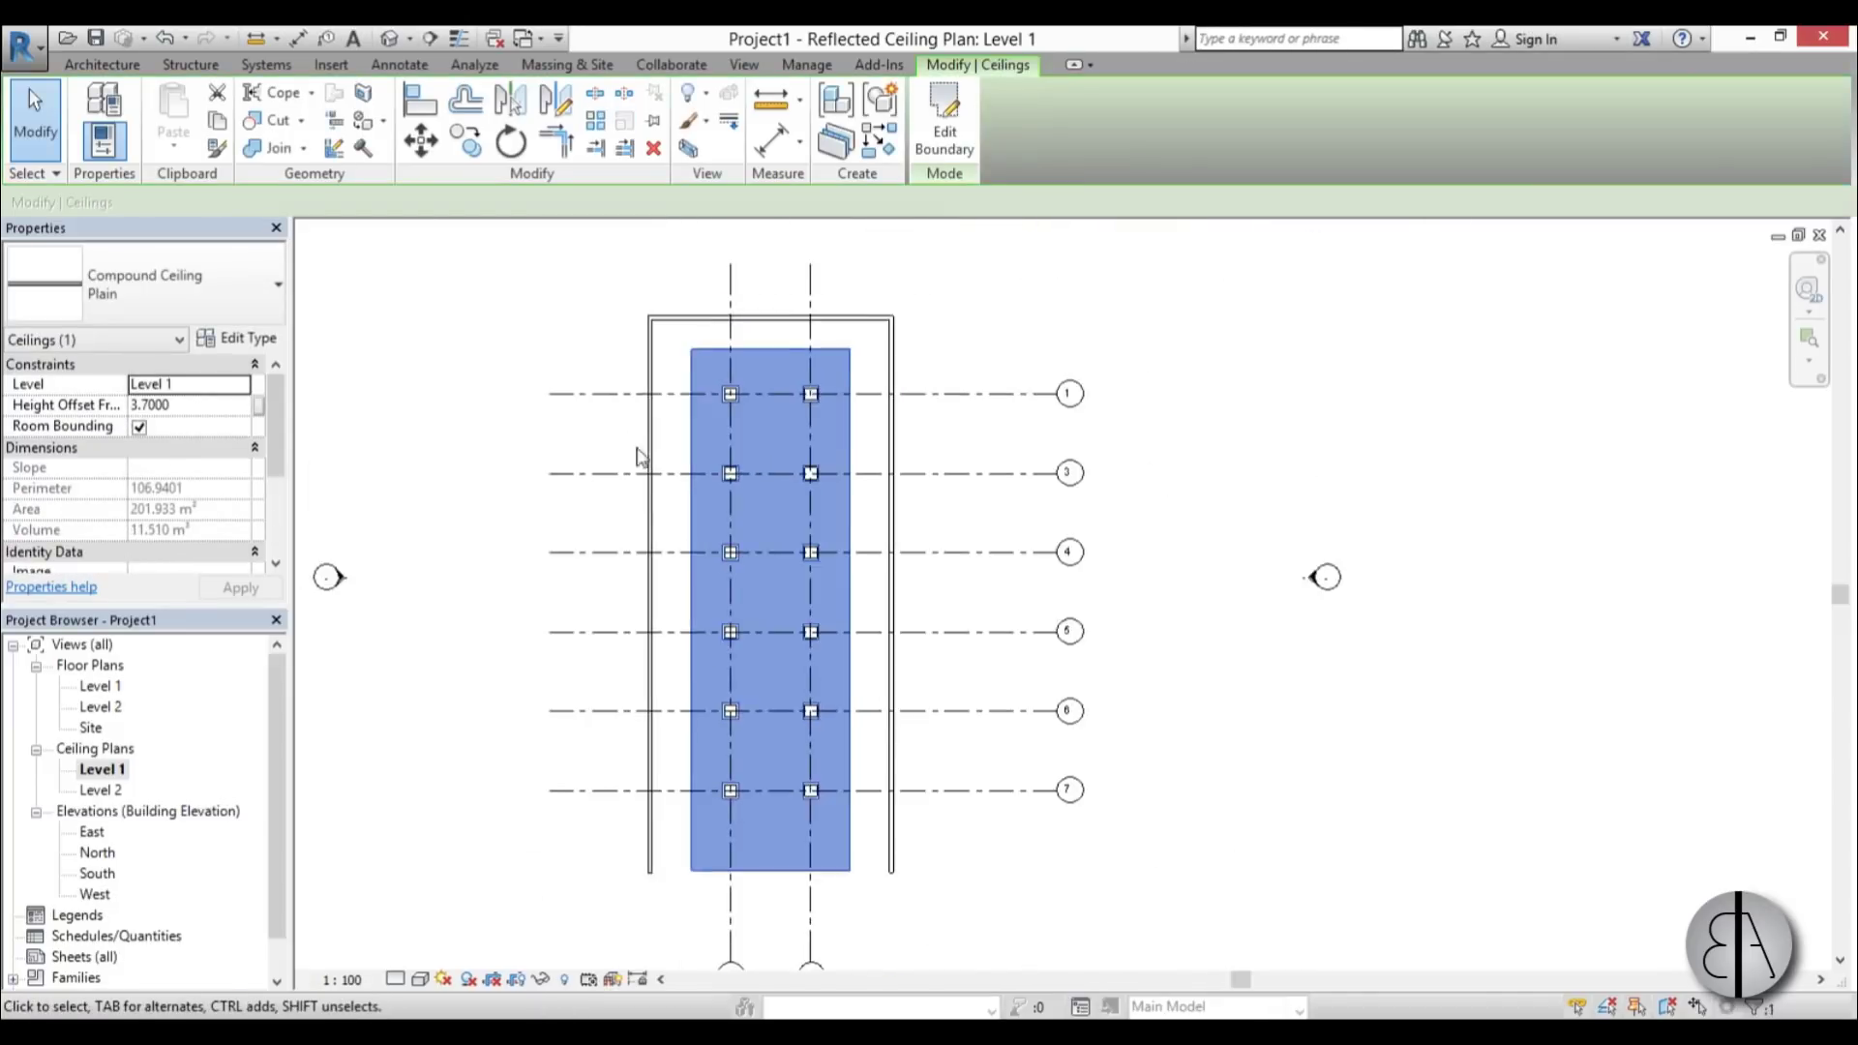
middle_drag(534, 599, 613, 555)
click(556, 546)
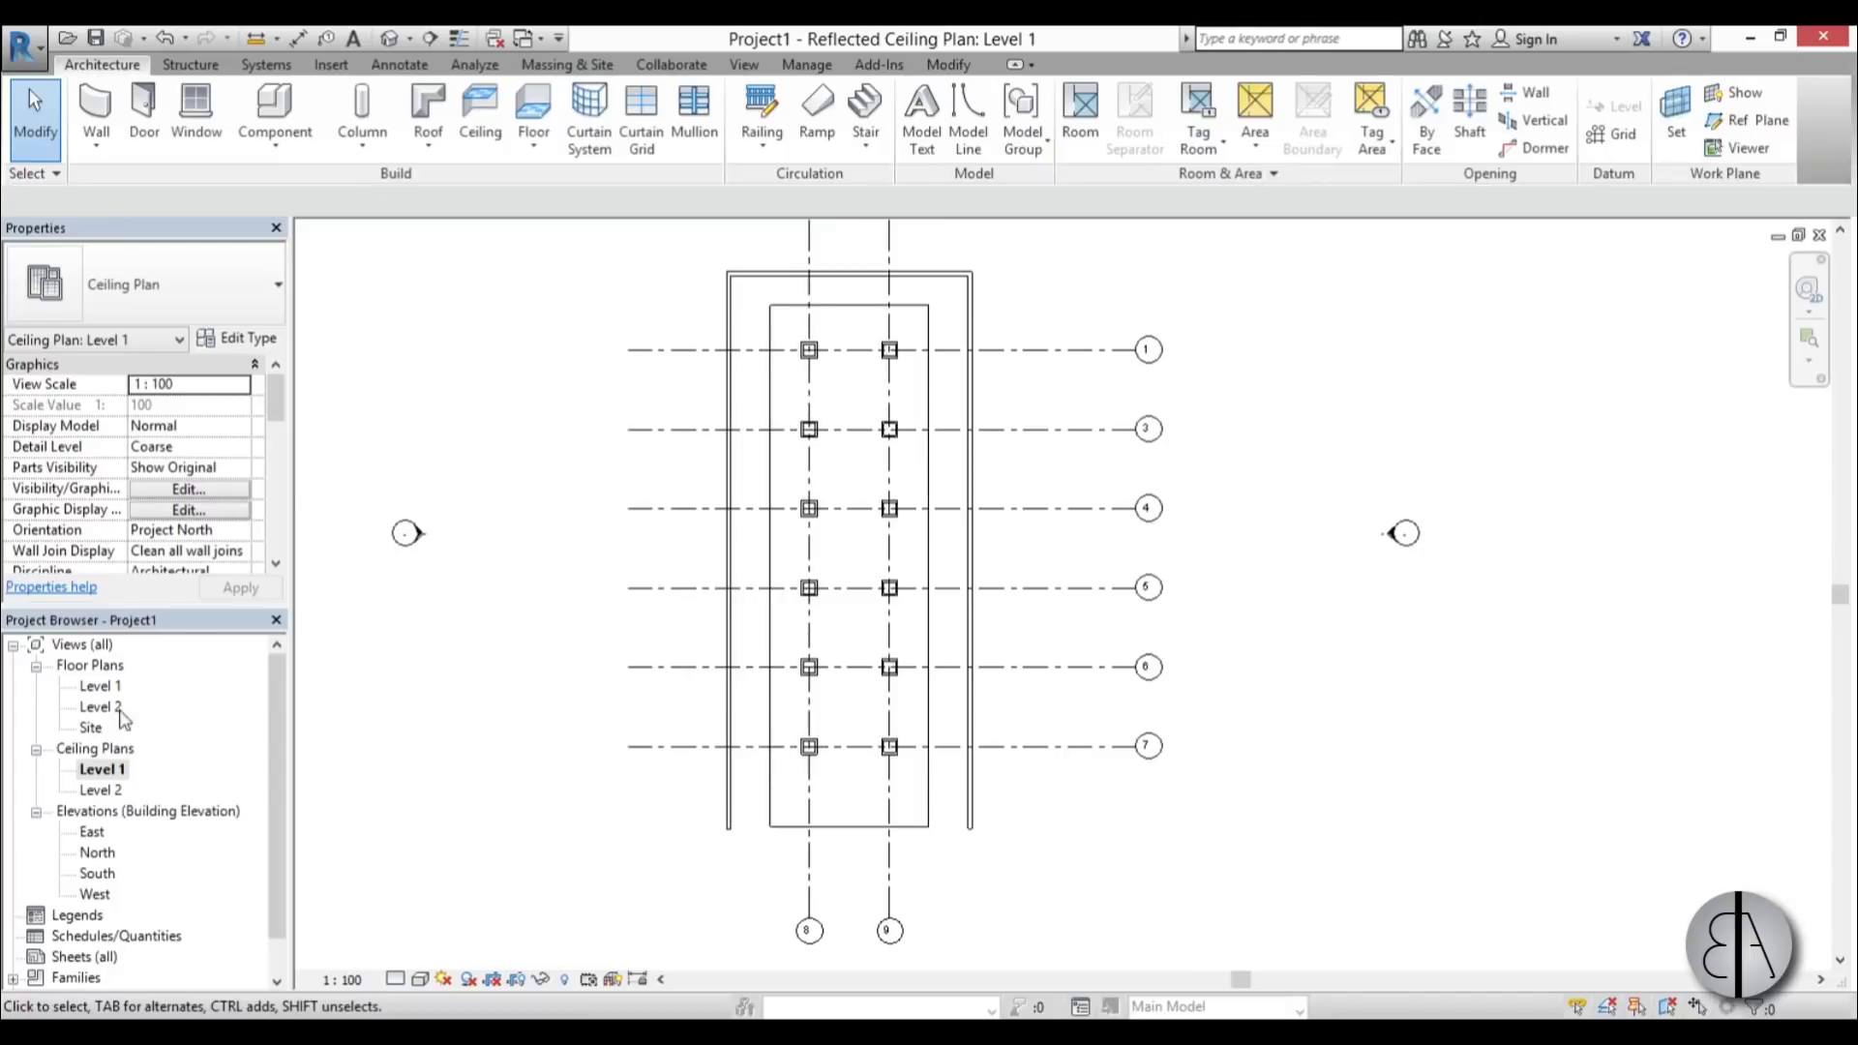
- On the Level 1 plan, draw a rectangular floor between the wall corners and finish it
double_click(99, 685)
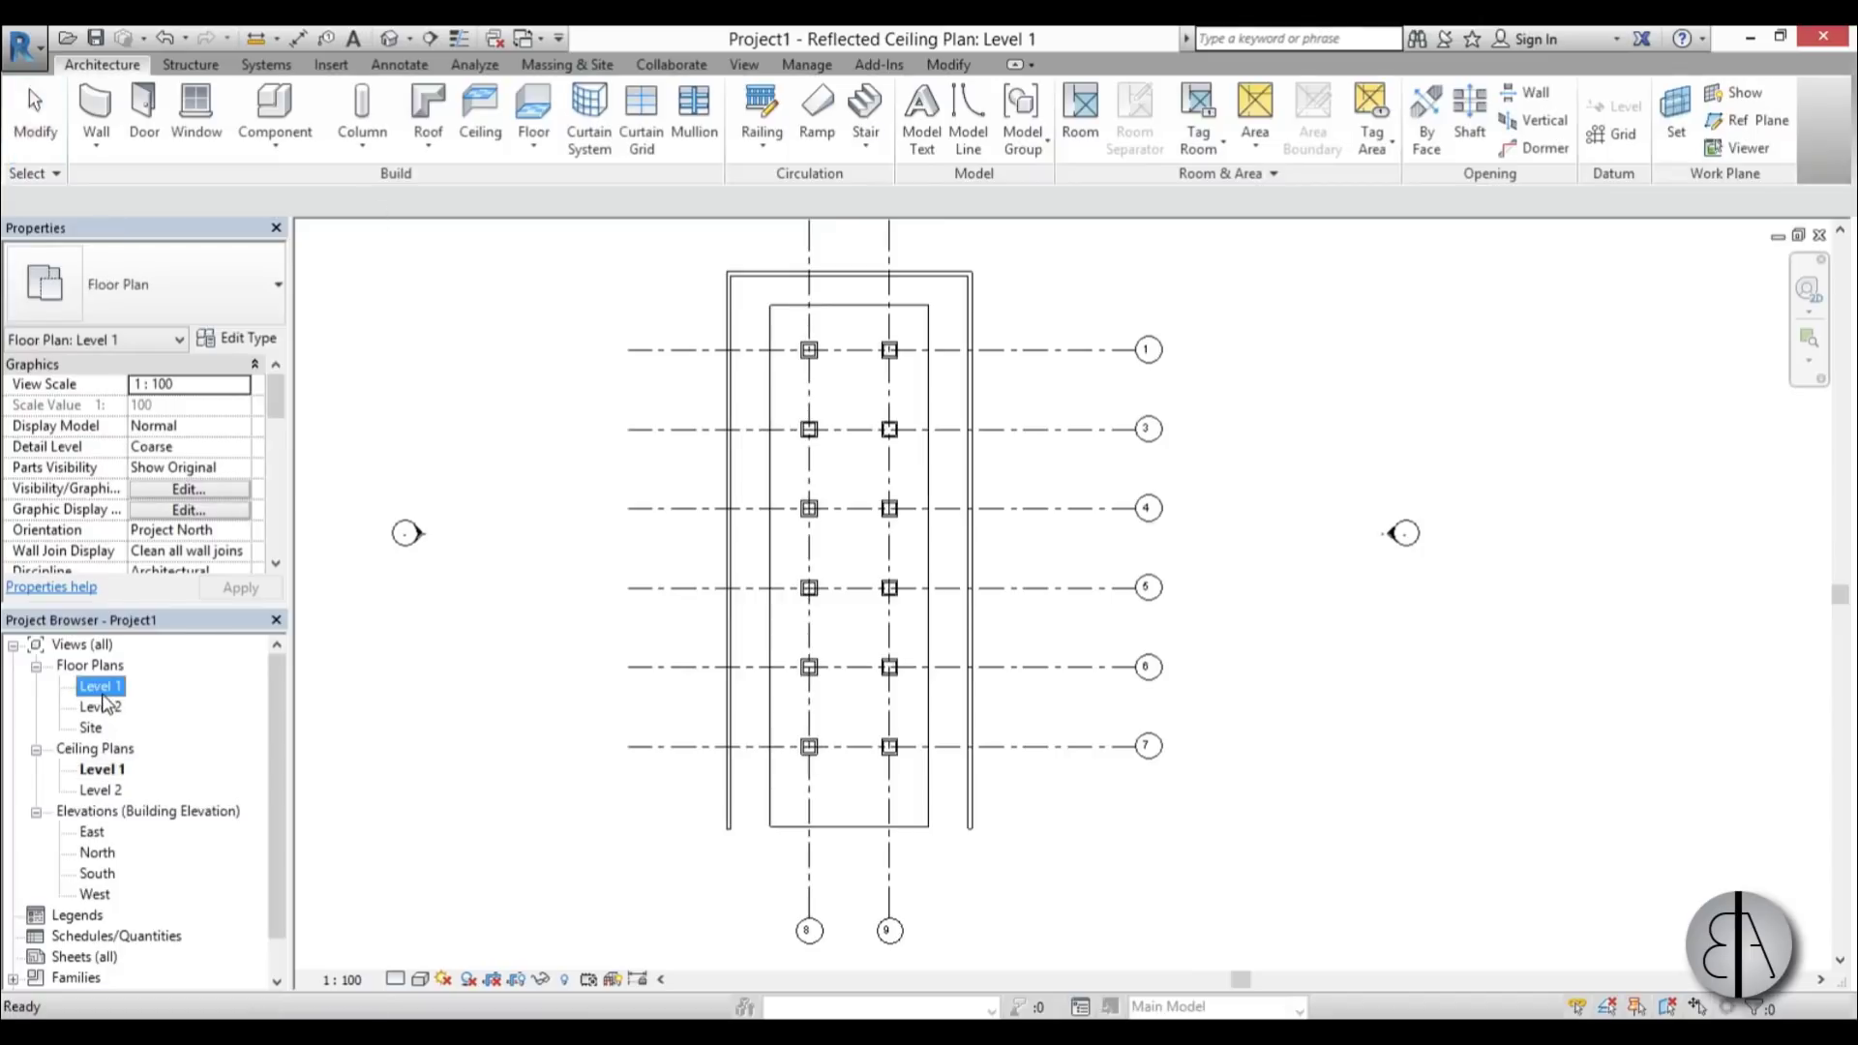
click(528, 116)
click(1101, 94)
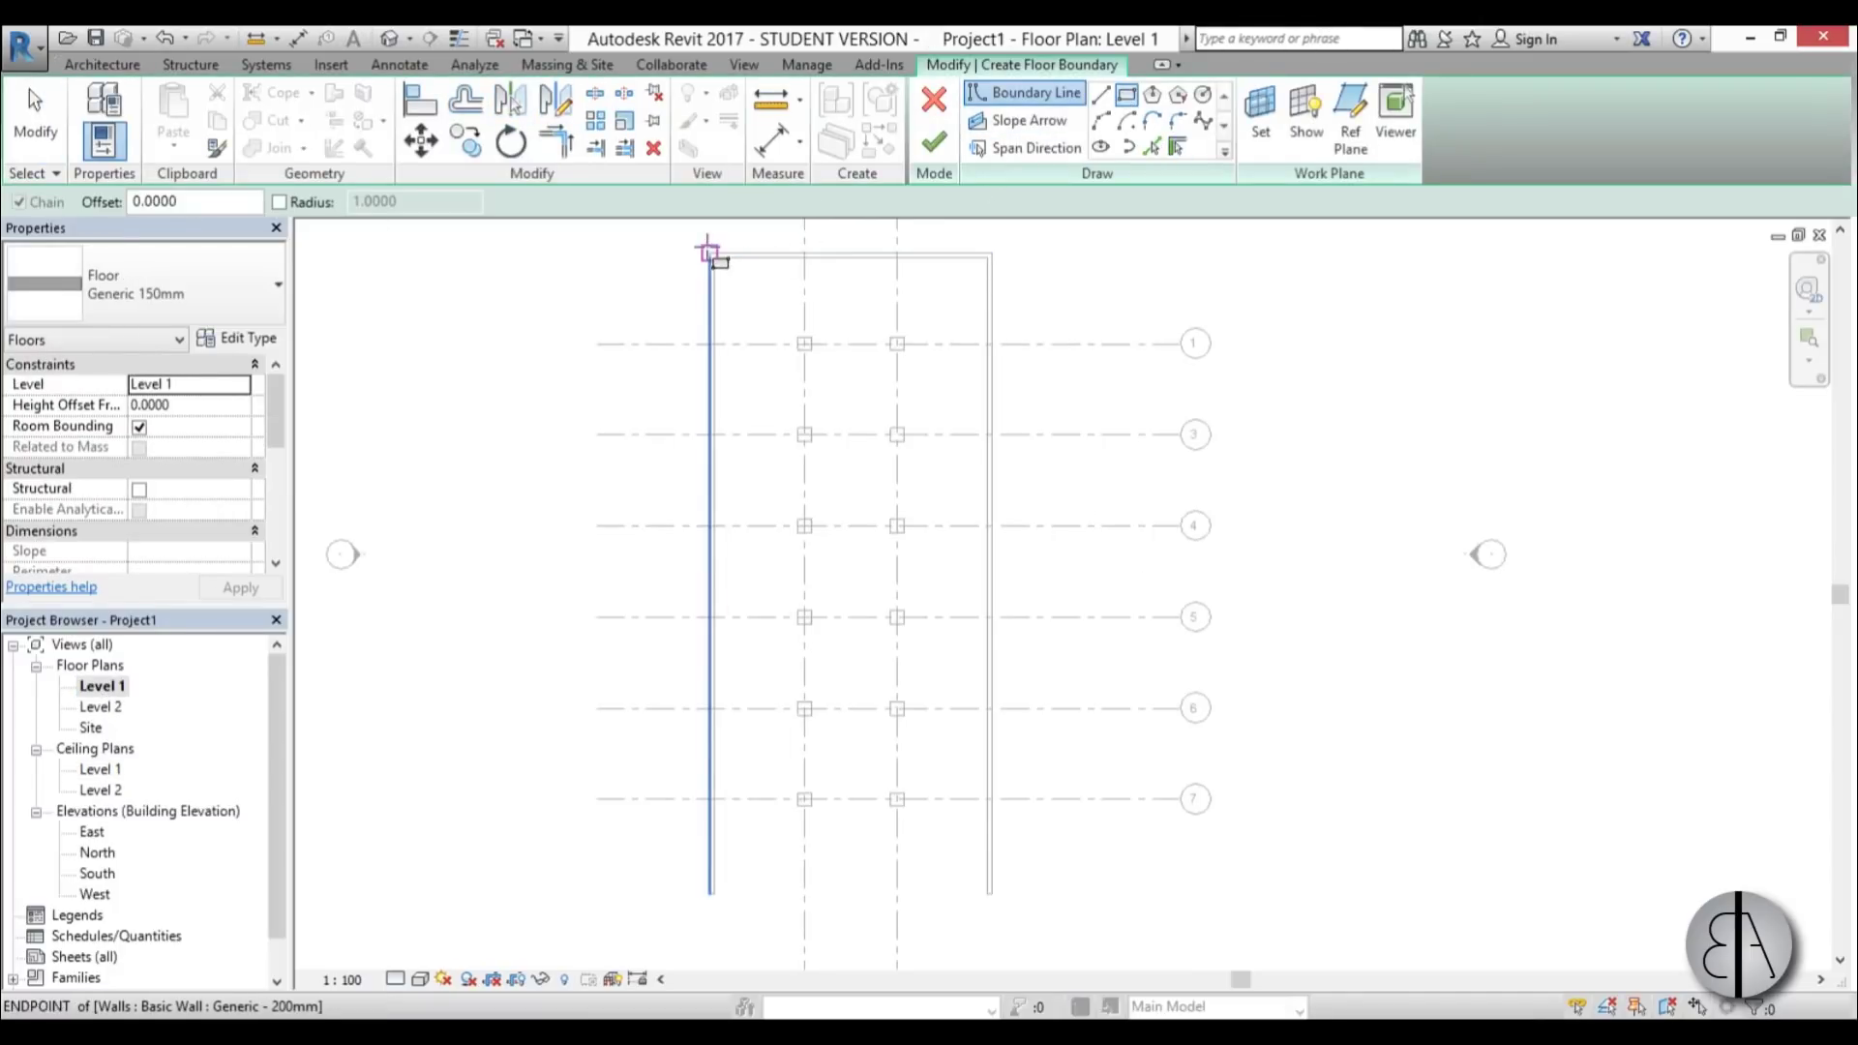
click(709, 251)
middle_drag(1049, 808, 987, 622)
scroll(849, 662, up, 3)
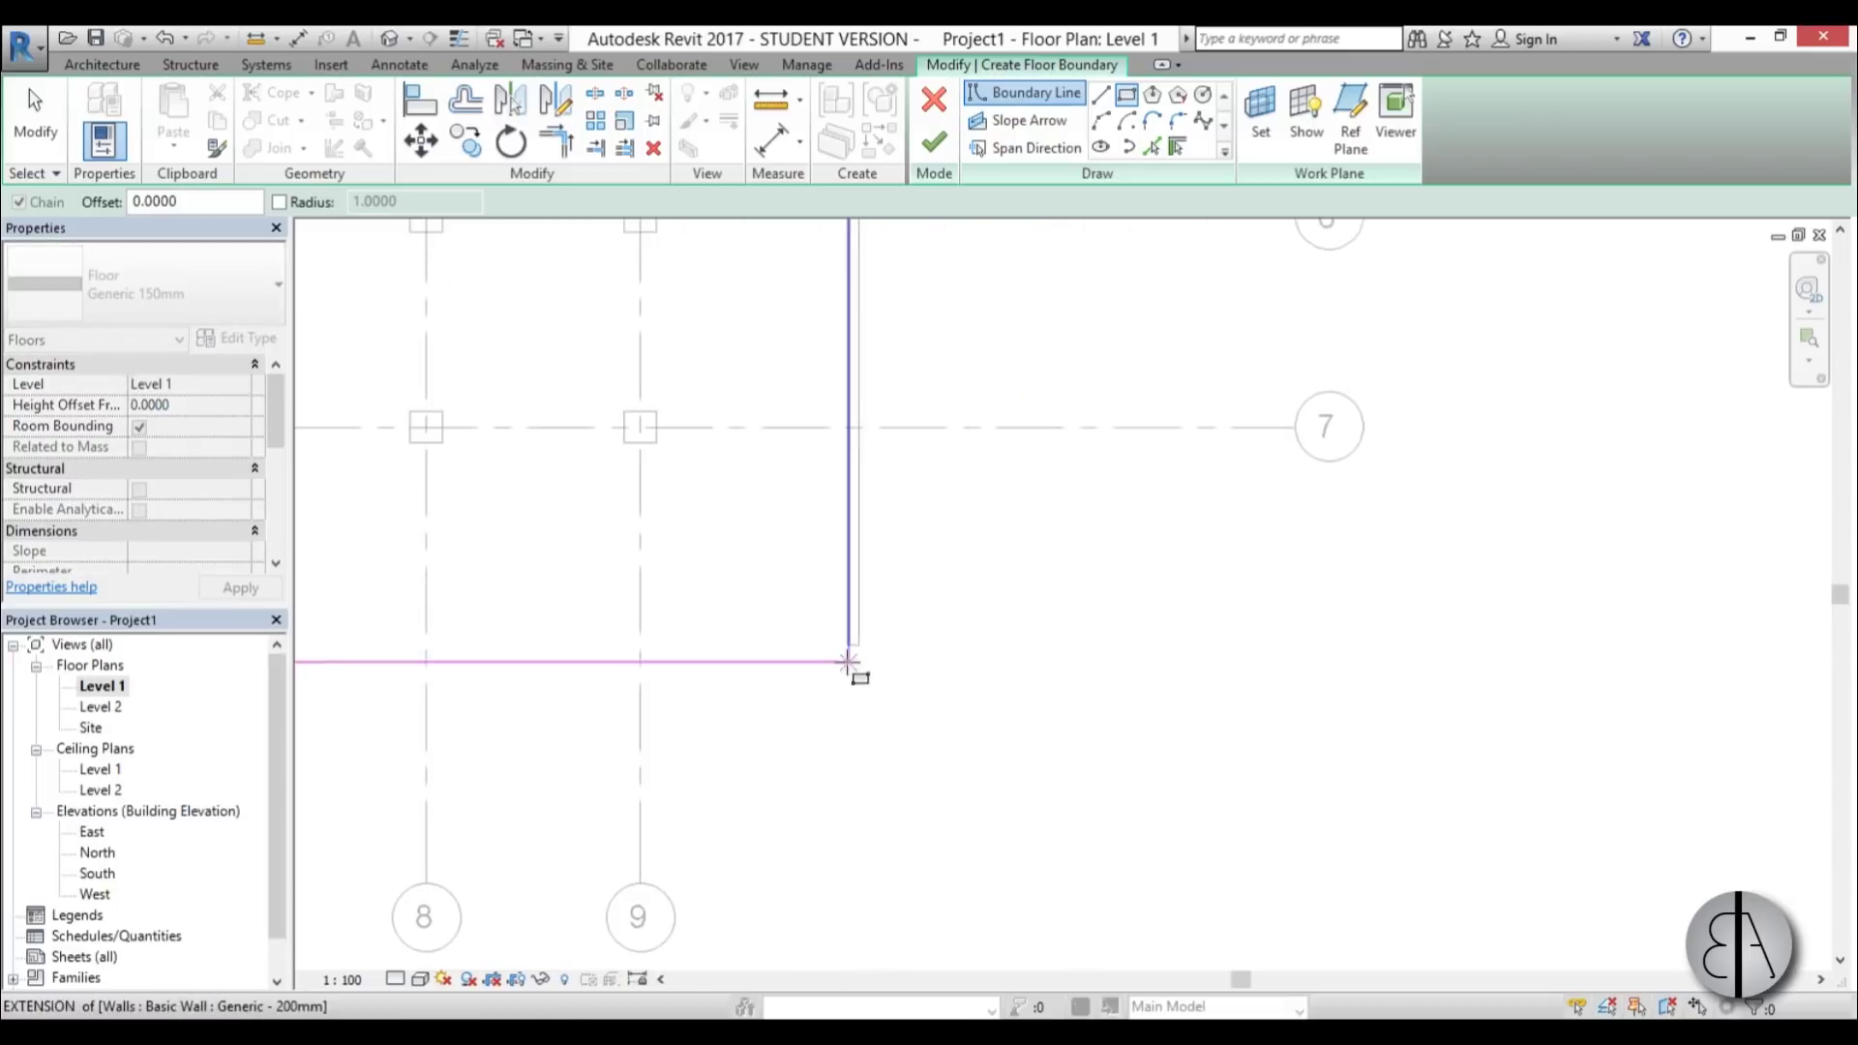
click(848, 662)
key(Escape)
click(933, 142)
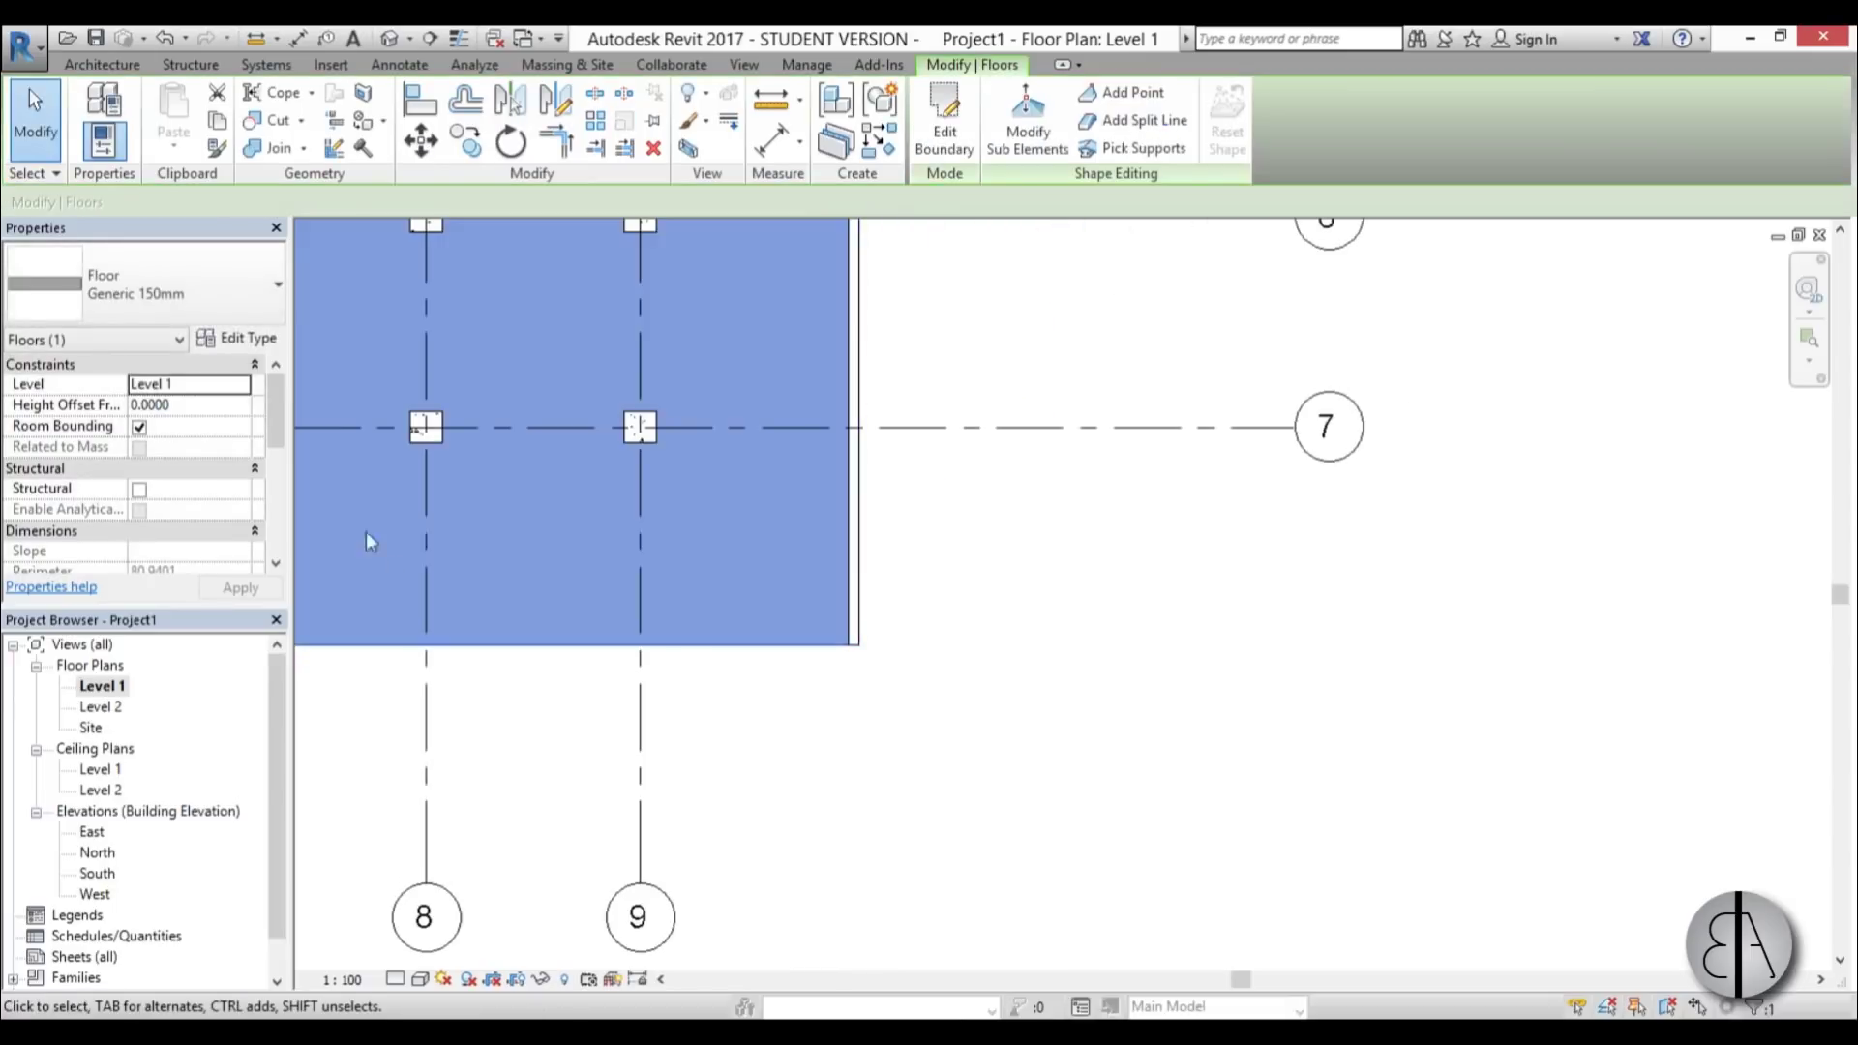
- In the 3D view, copy the floor and paste it aligned to Level 2
click(389, 38)
shift+middle_drag(1065, 619, 1144, 624)
scroll(1345, 711, up, 4)
click(1001, 651)
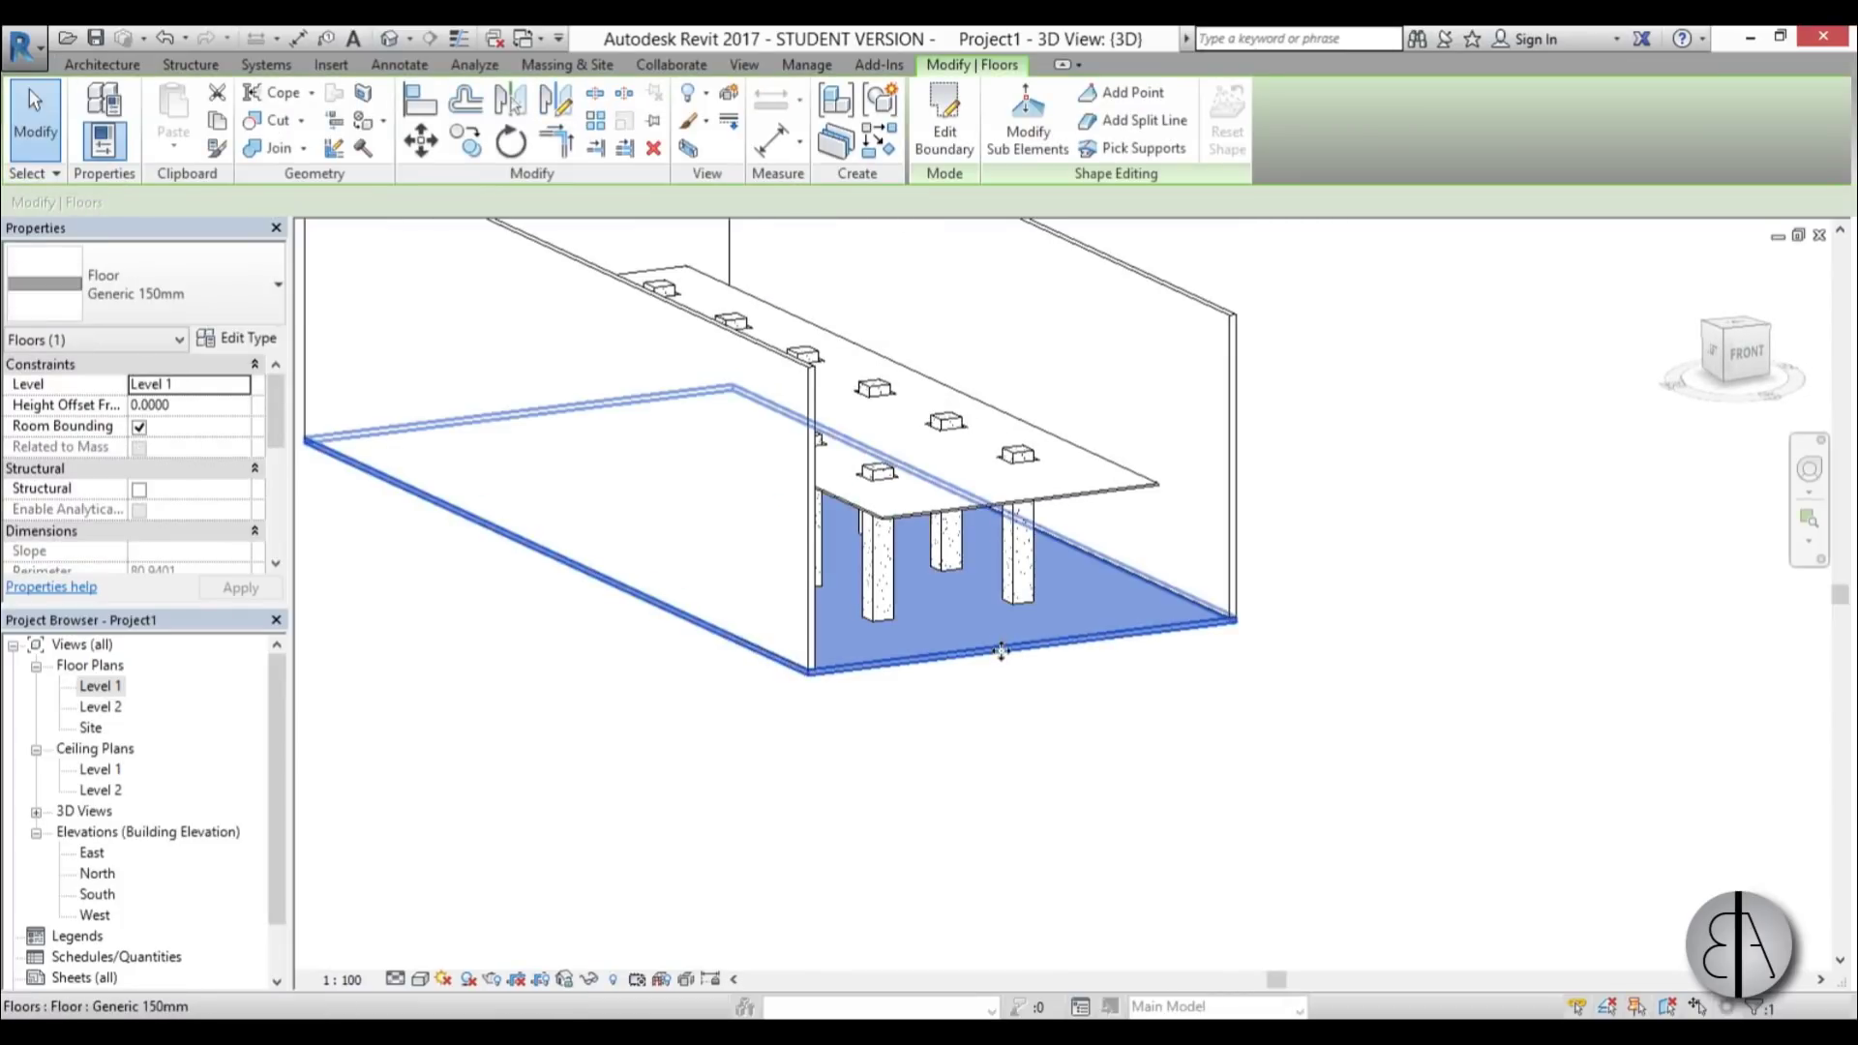
click(217, 120)
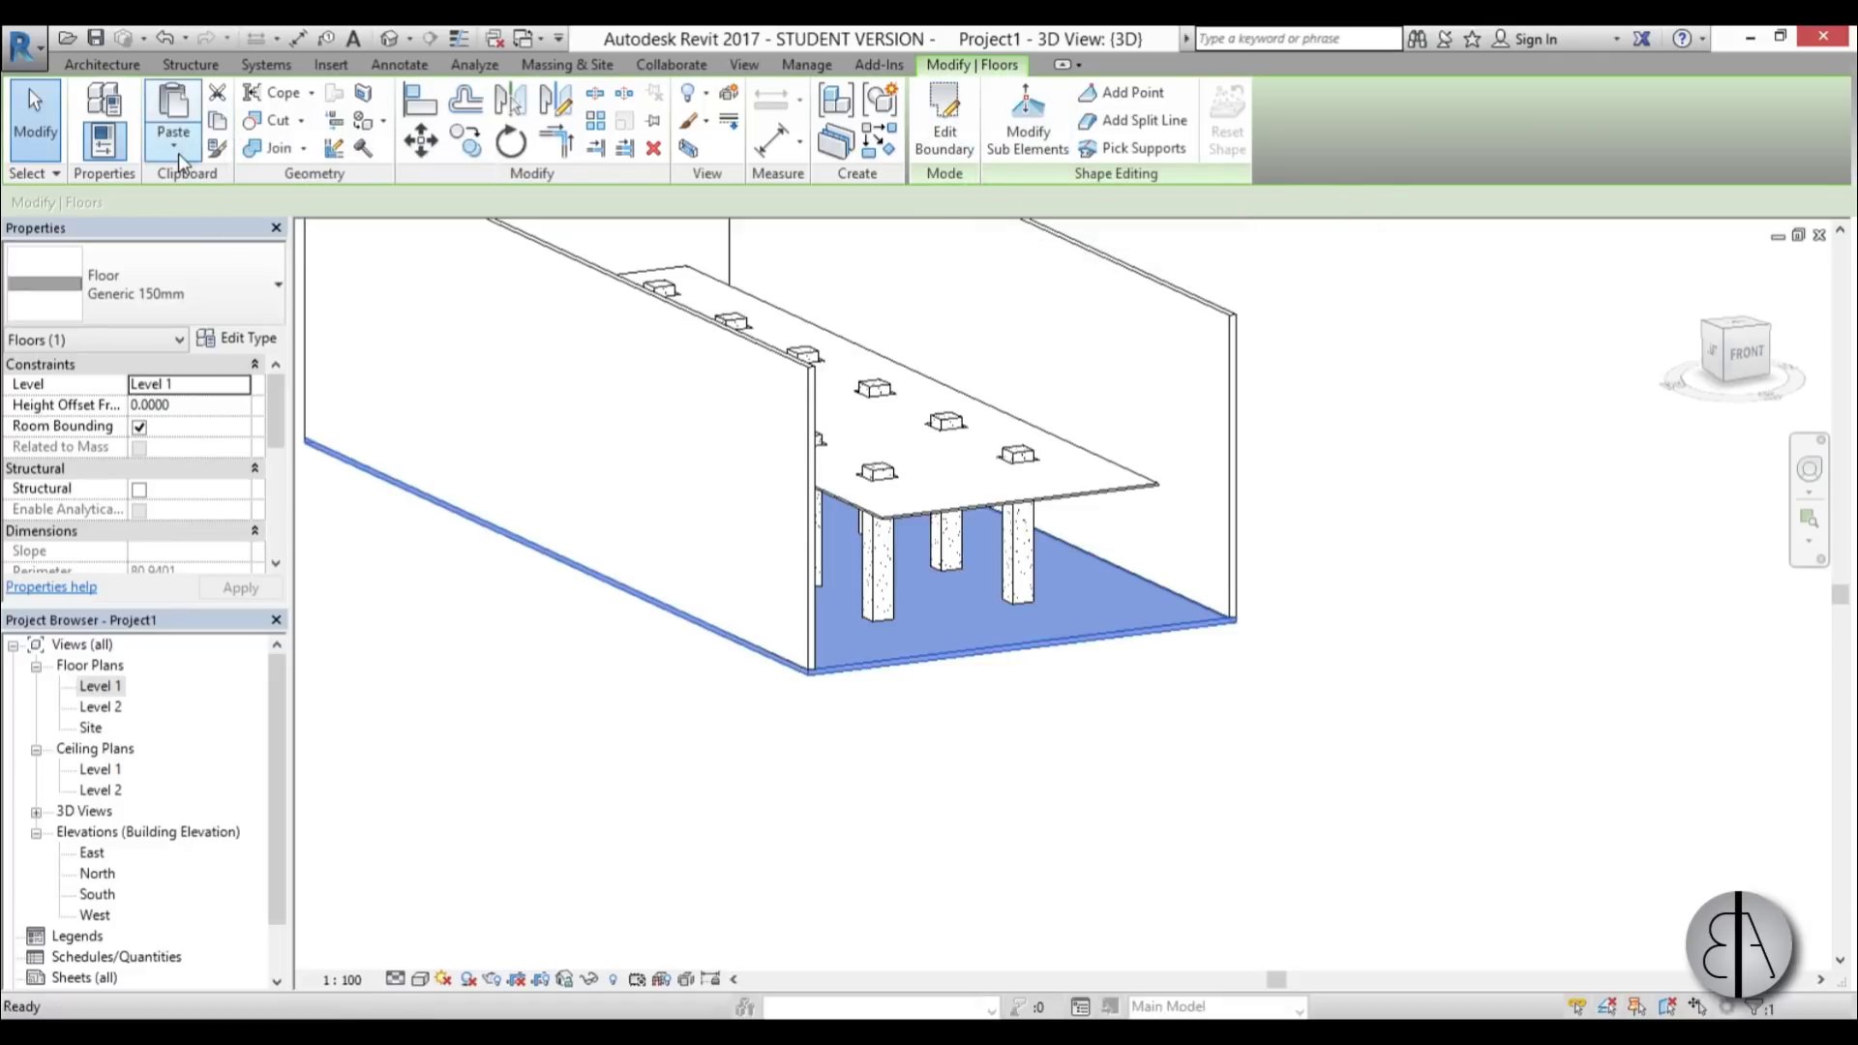
click(178, 153)
click(241, 234)
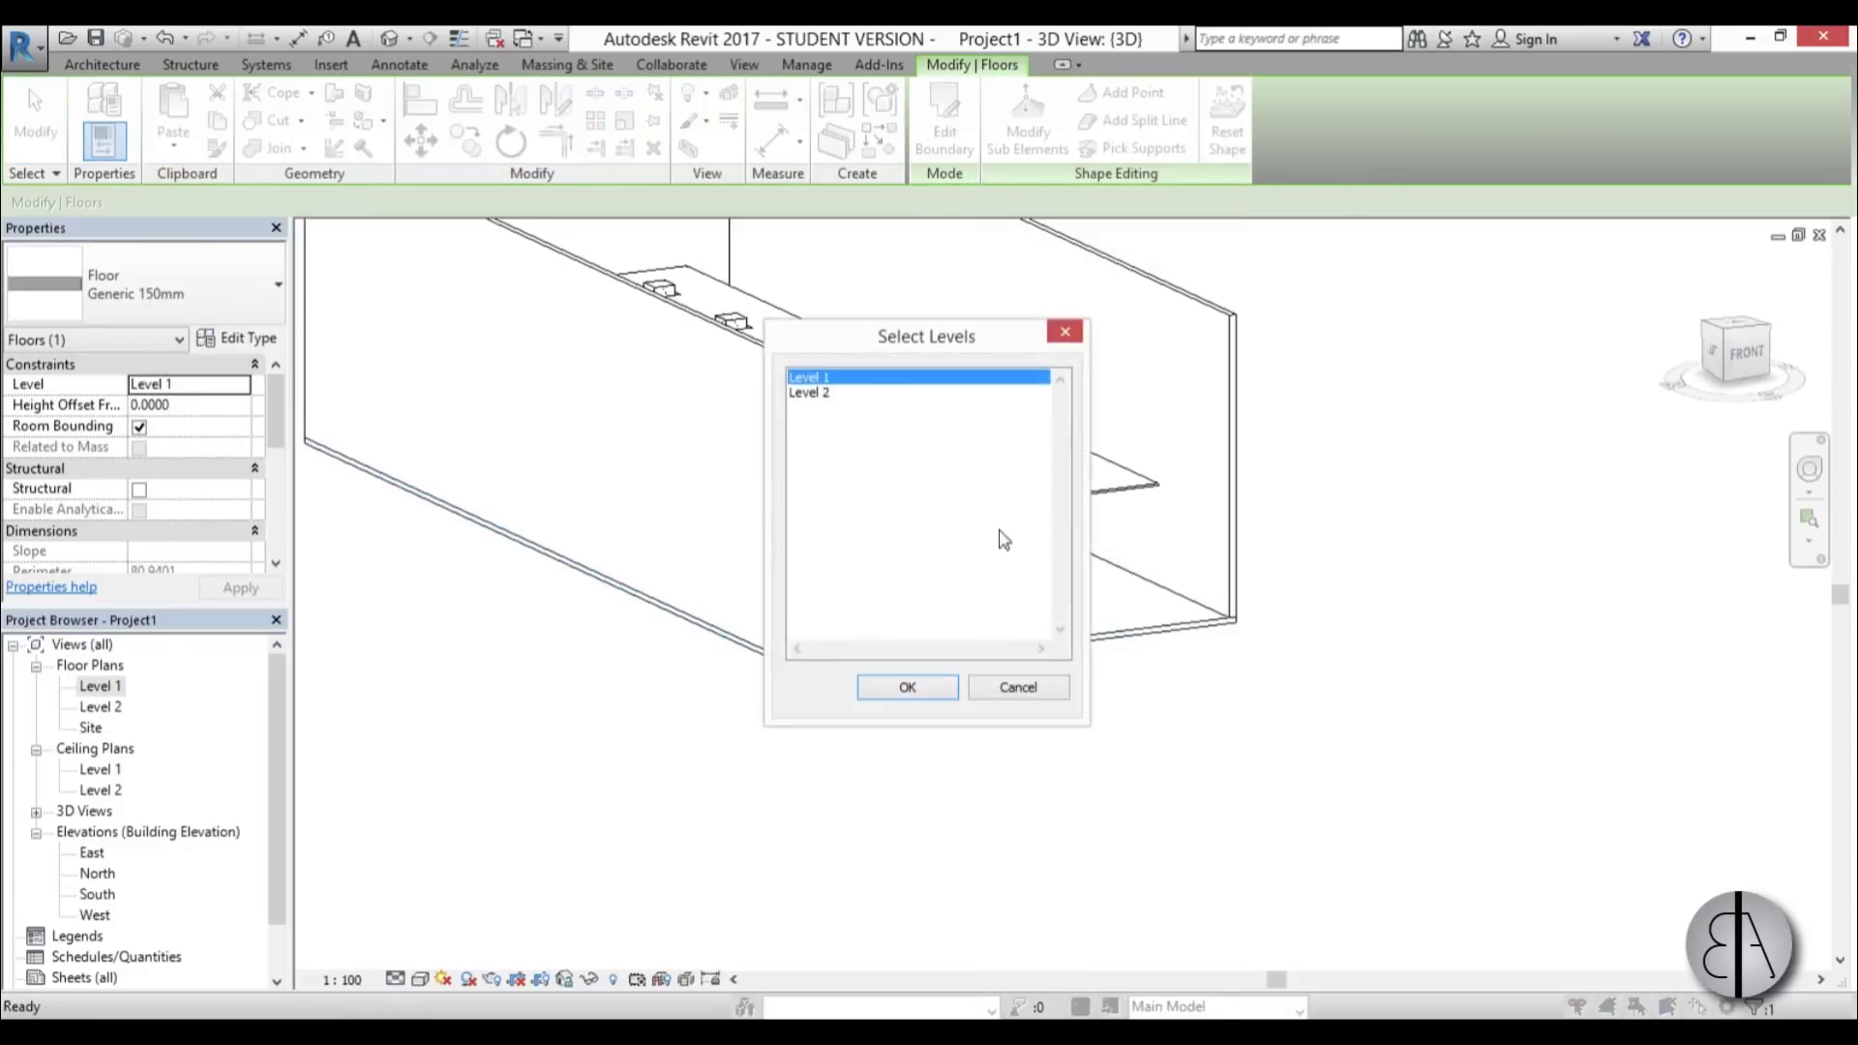
double_click(805, 391)
click(995, 742)
shift+middle_drag(996, 742, 971, 693)
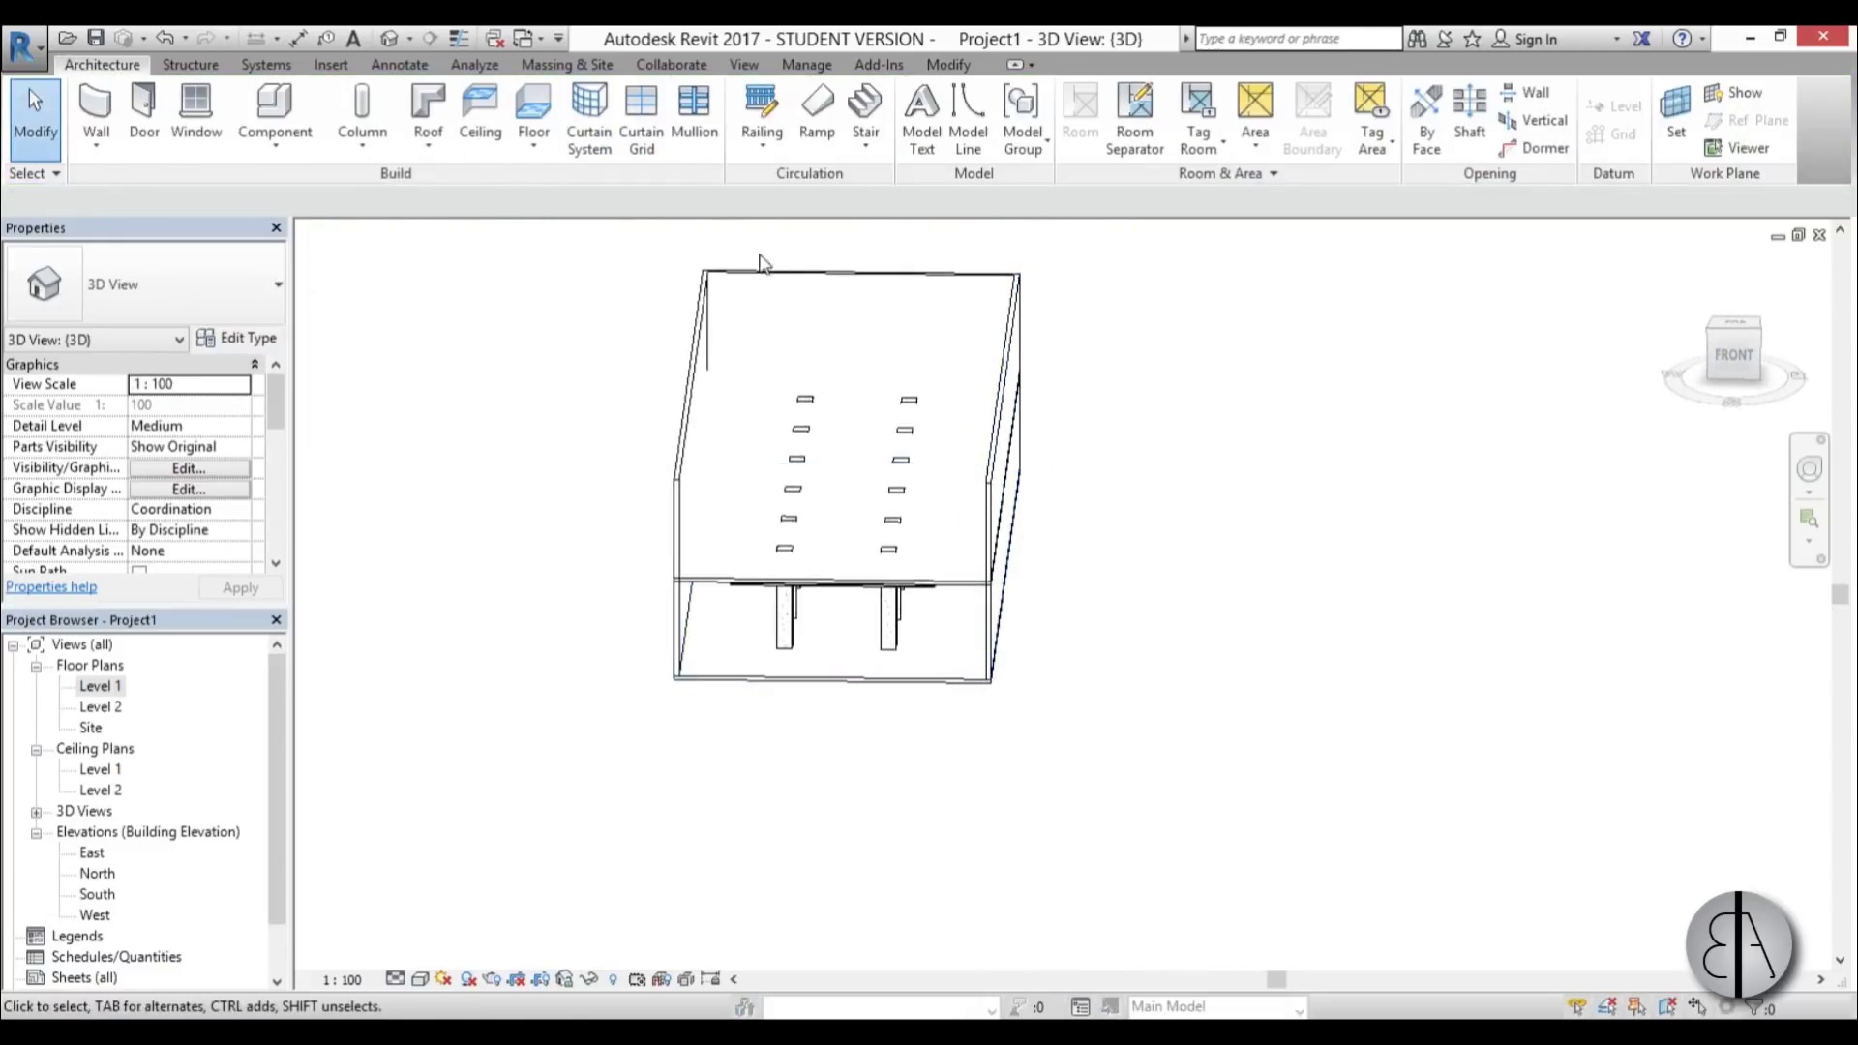
- Attach the tops of all twelve structural columns to the Level 2 floor
drag(765, 251, 944, 738)
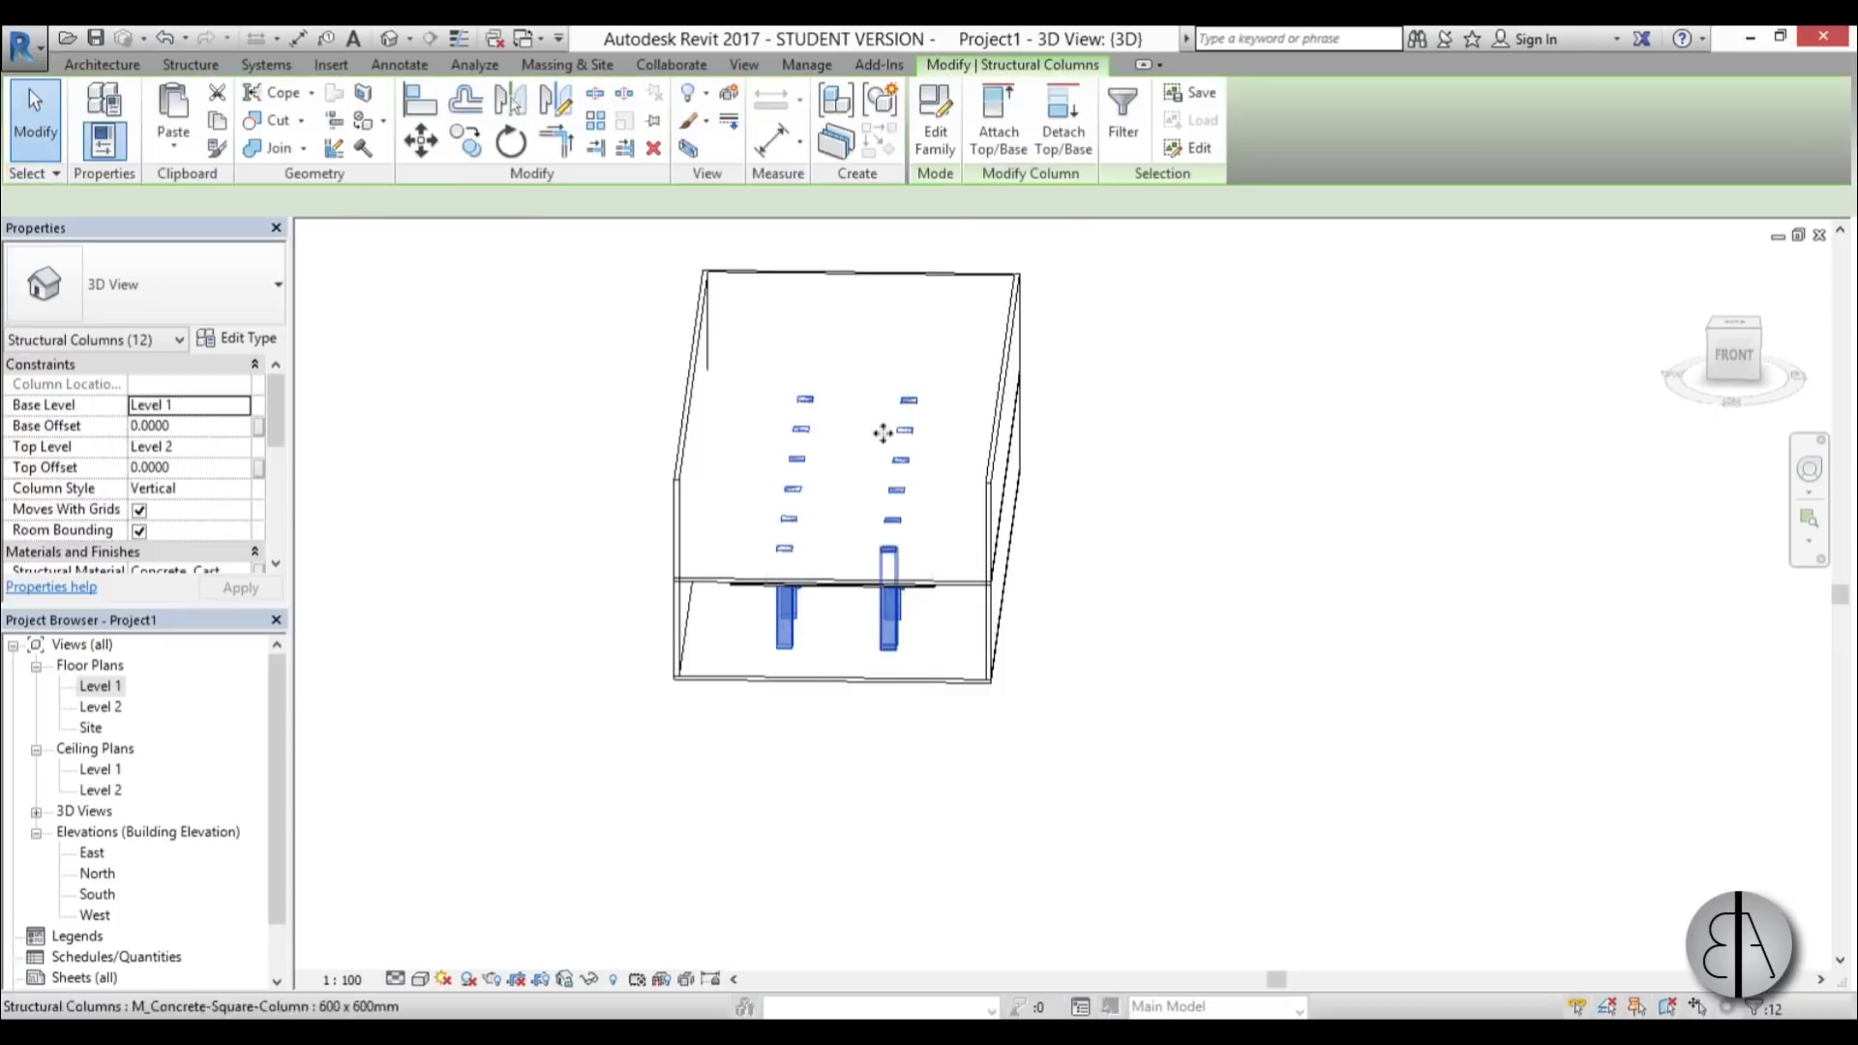
click(1007, 154)
click(955, 591)
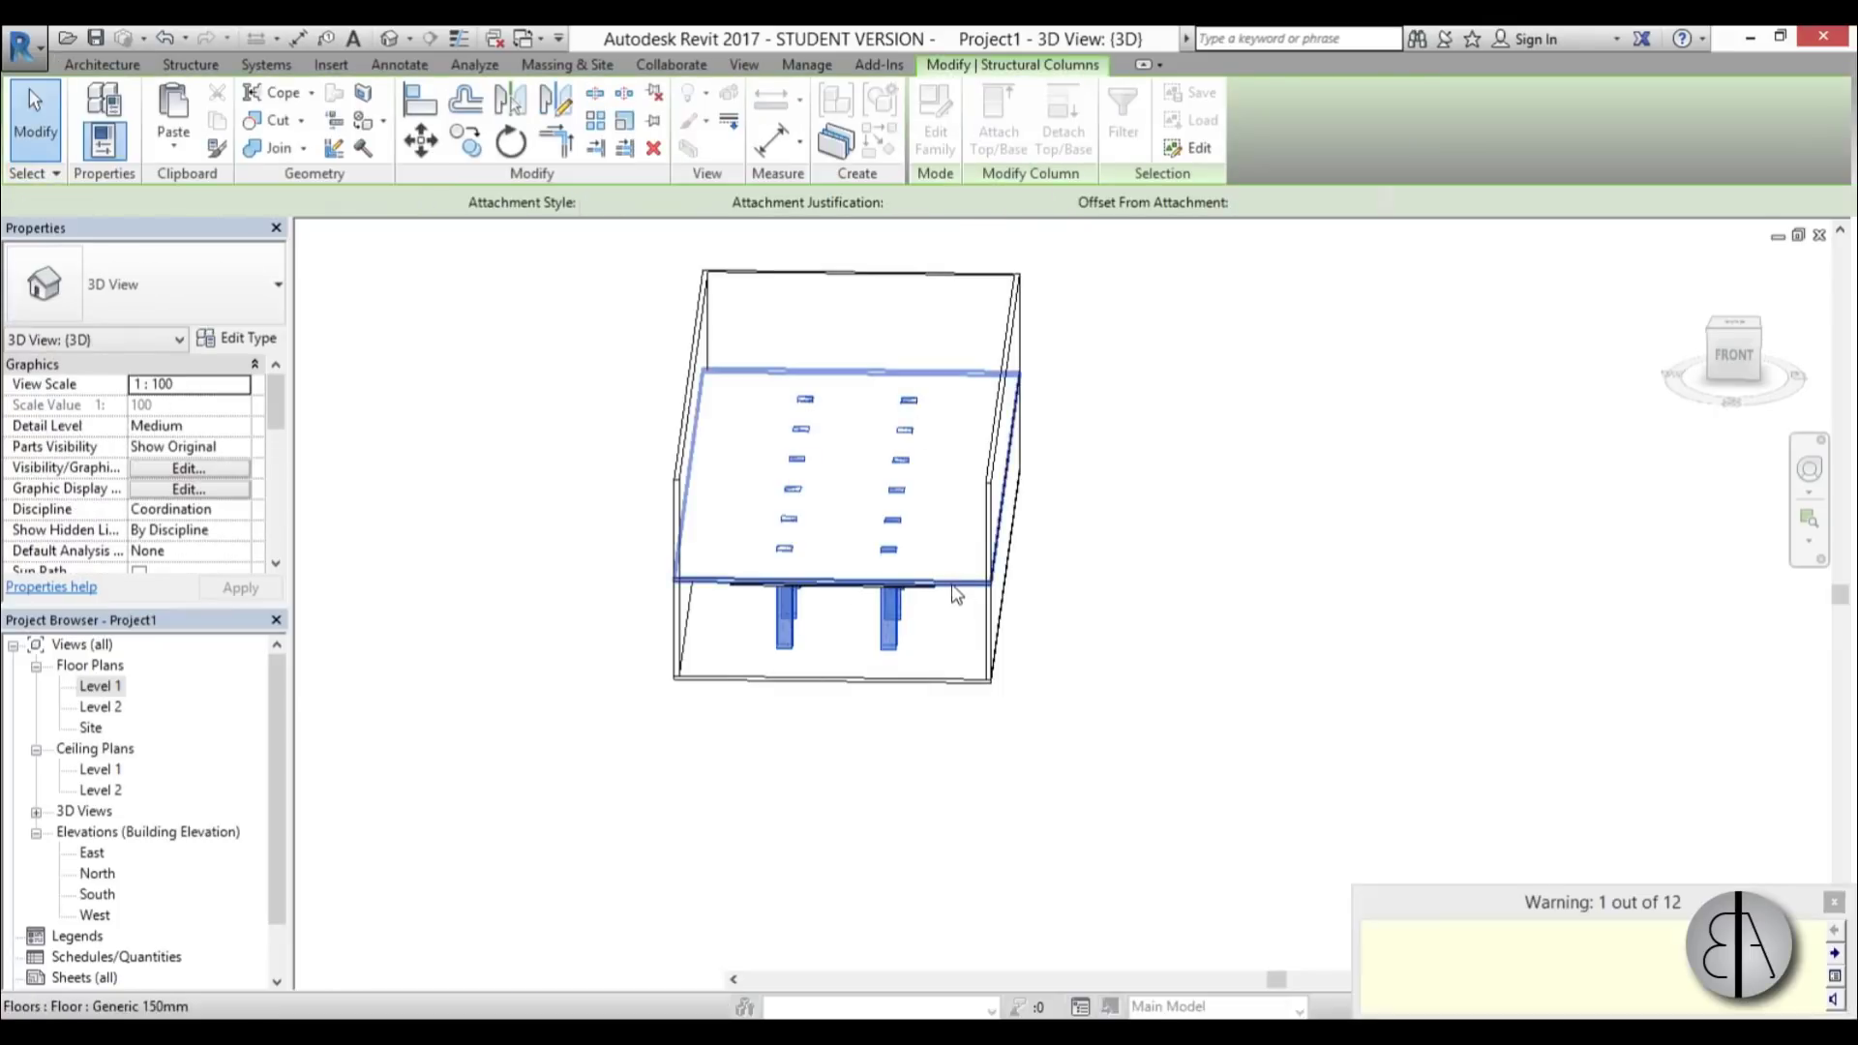
click(866, 776)
- Attach the tops of the connected hall walls to the Level 2 floor
scroll(862, 771, up, 5)
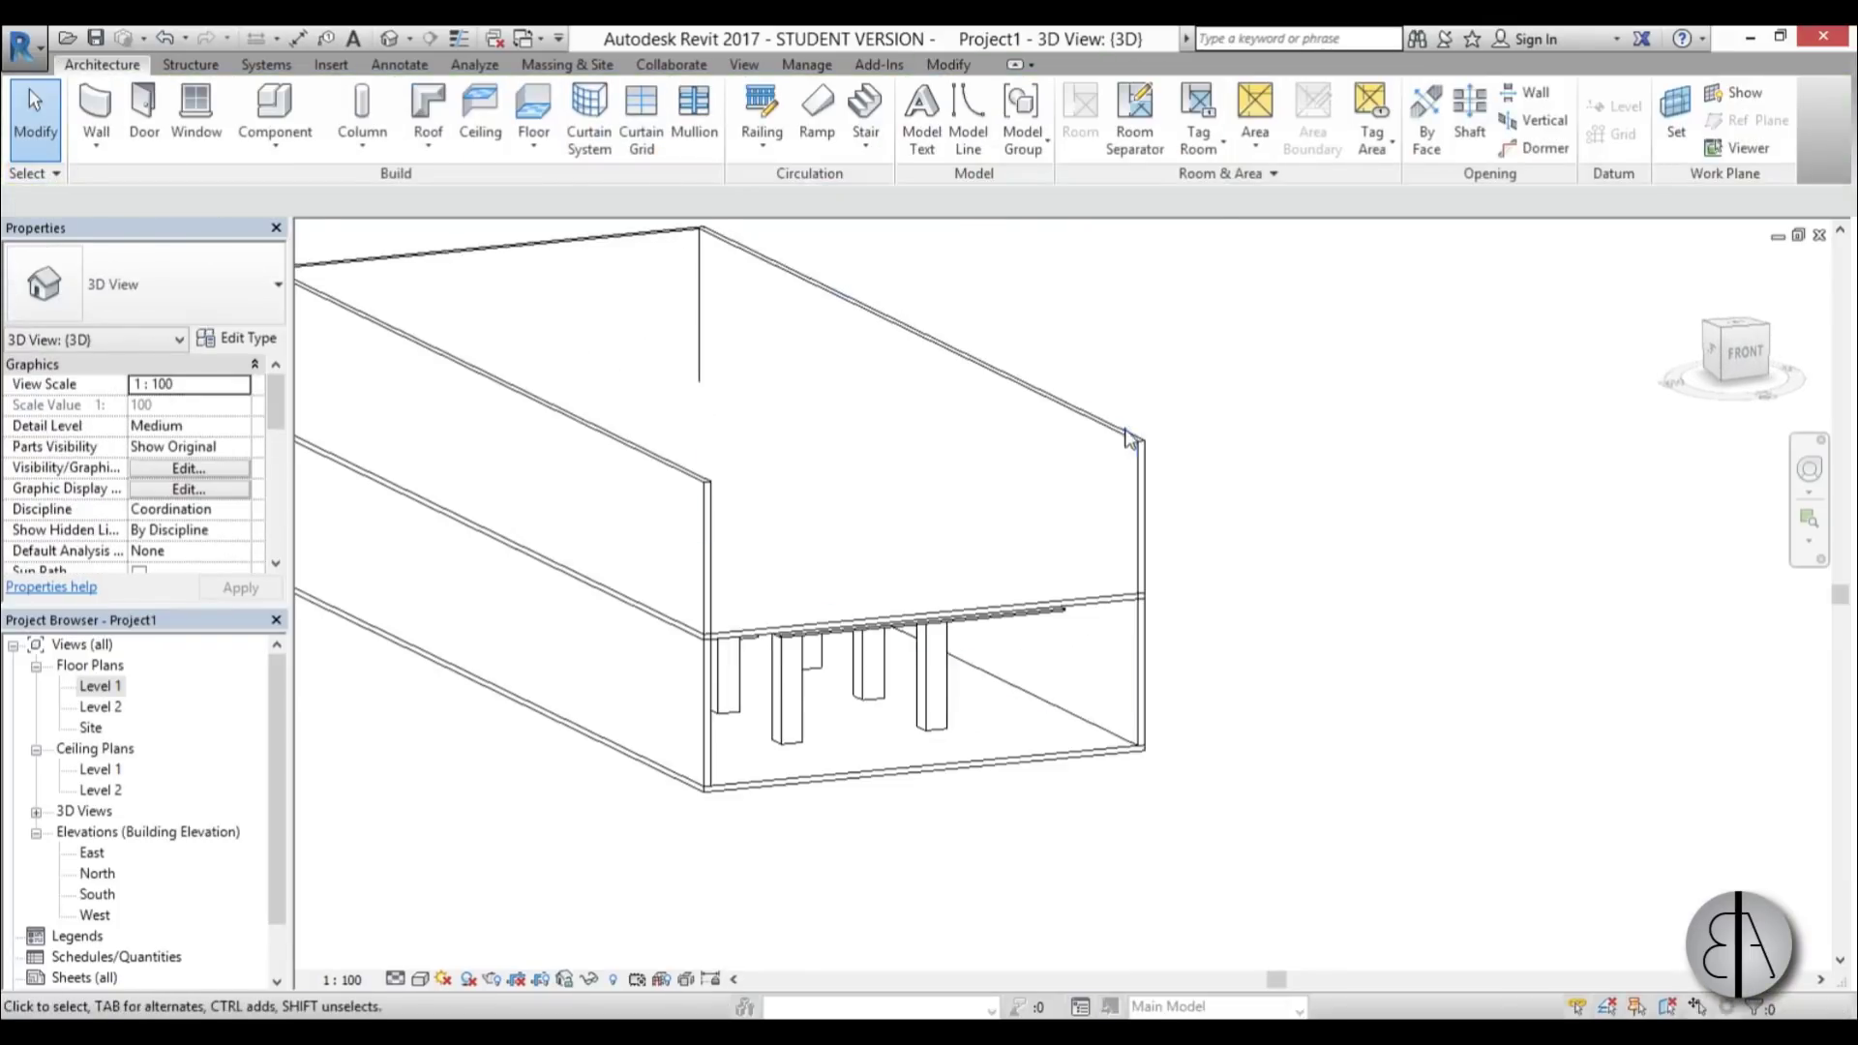
key(Tab)
click(1128, 444)
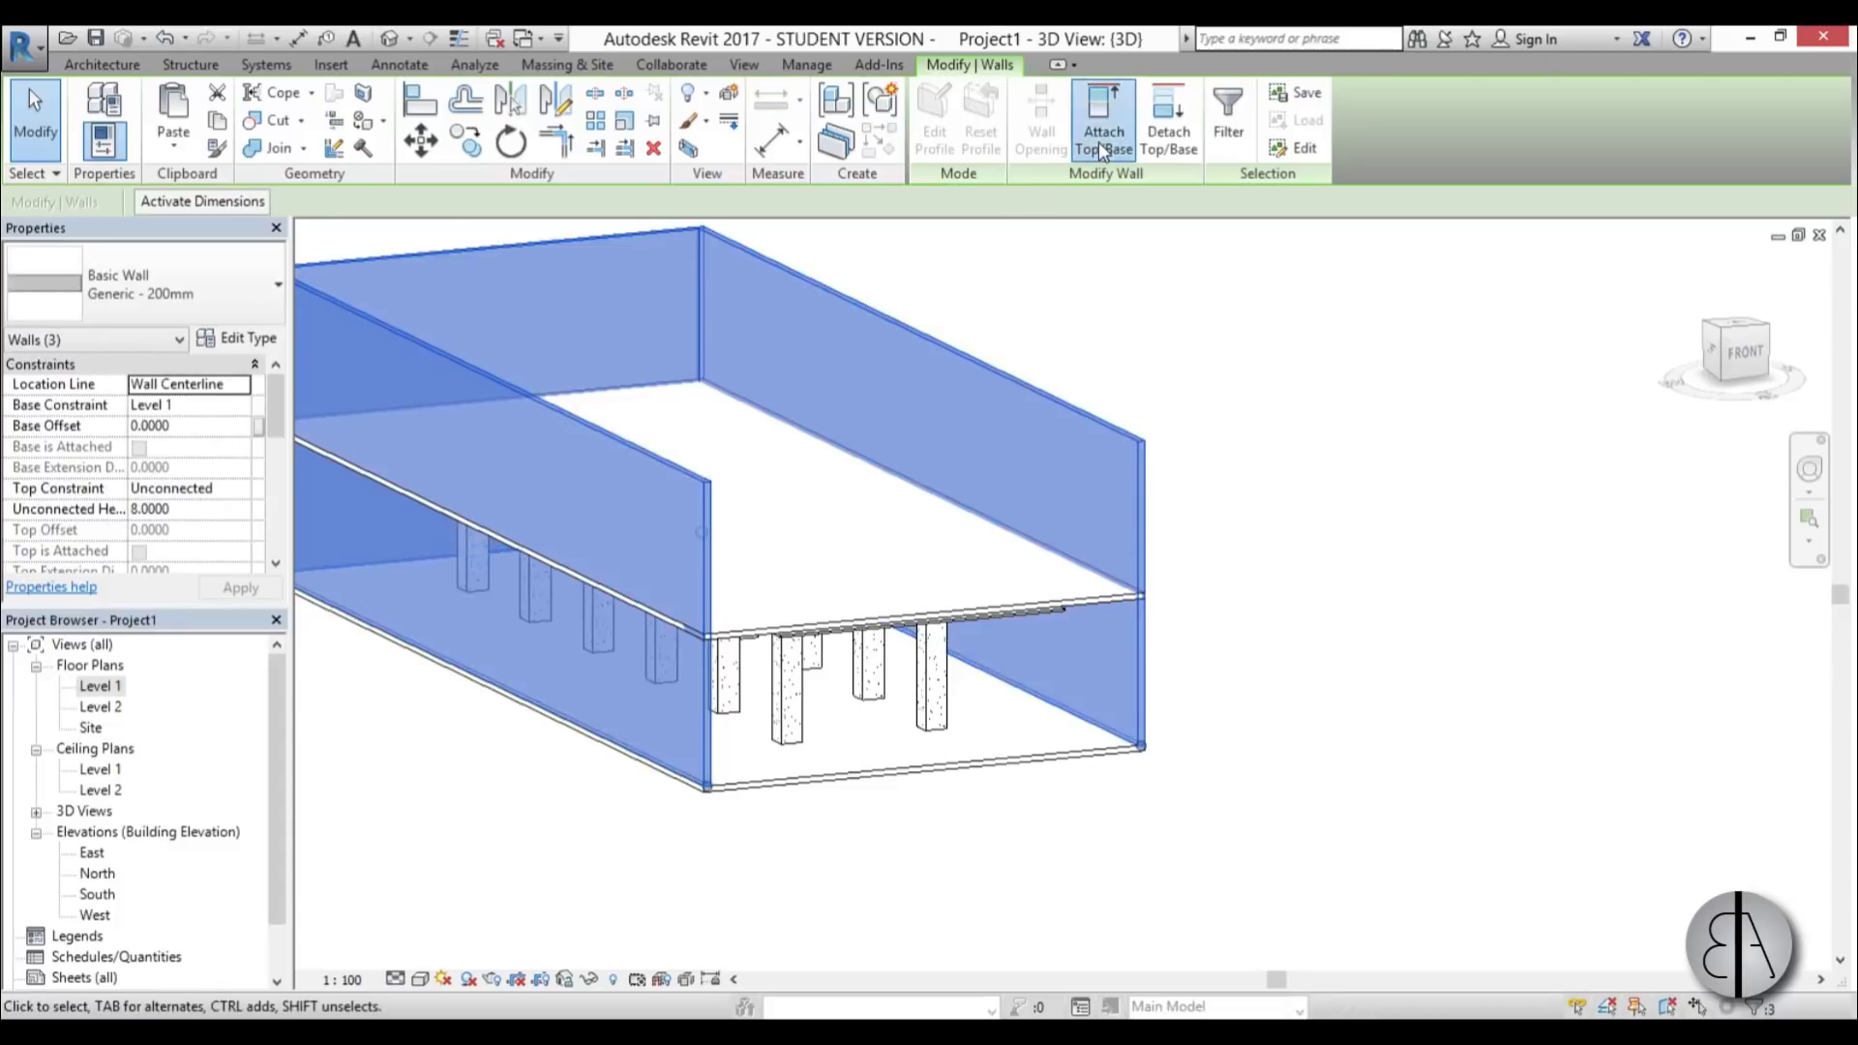
click(1103, 126)
click(1090, 608)
click(1061, 878)
shift+middle_drag(1061, 879, 754, 585)
scroll(849, 774, up, 5)
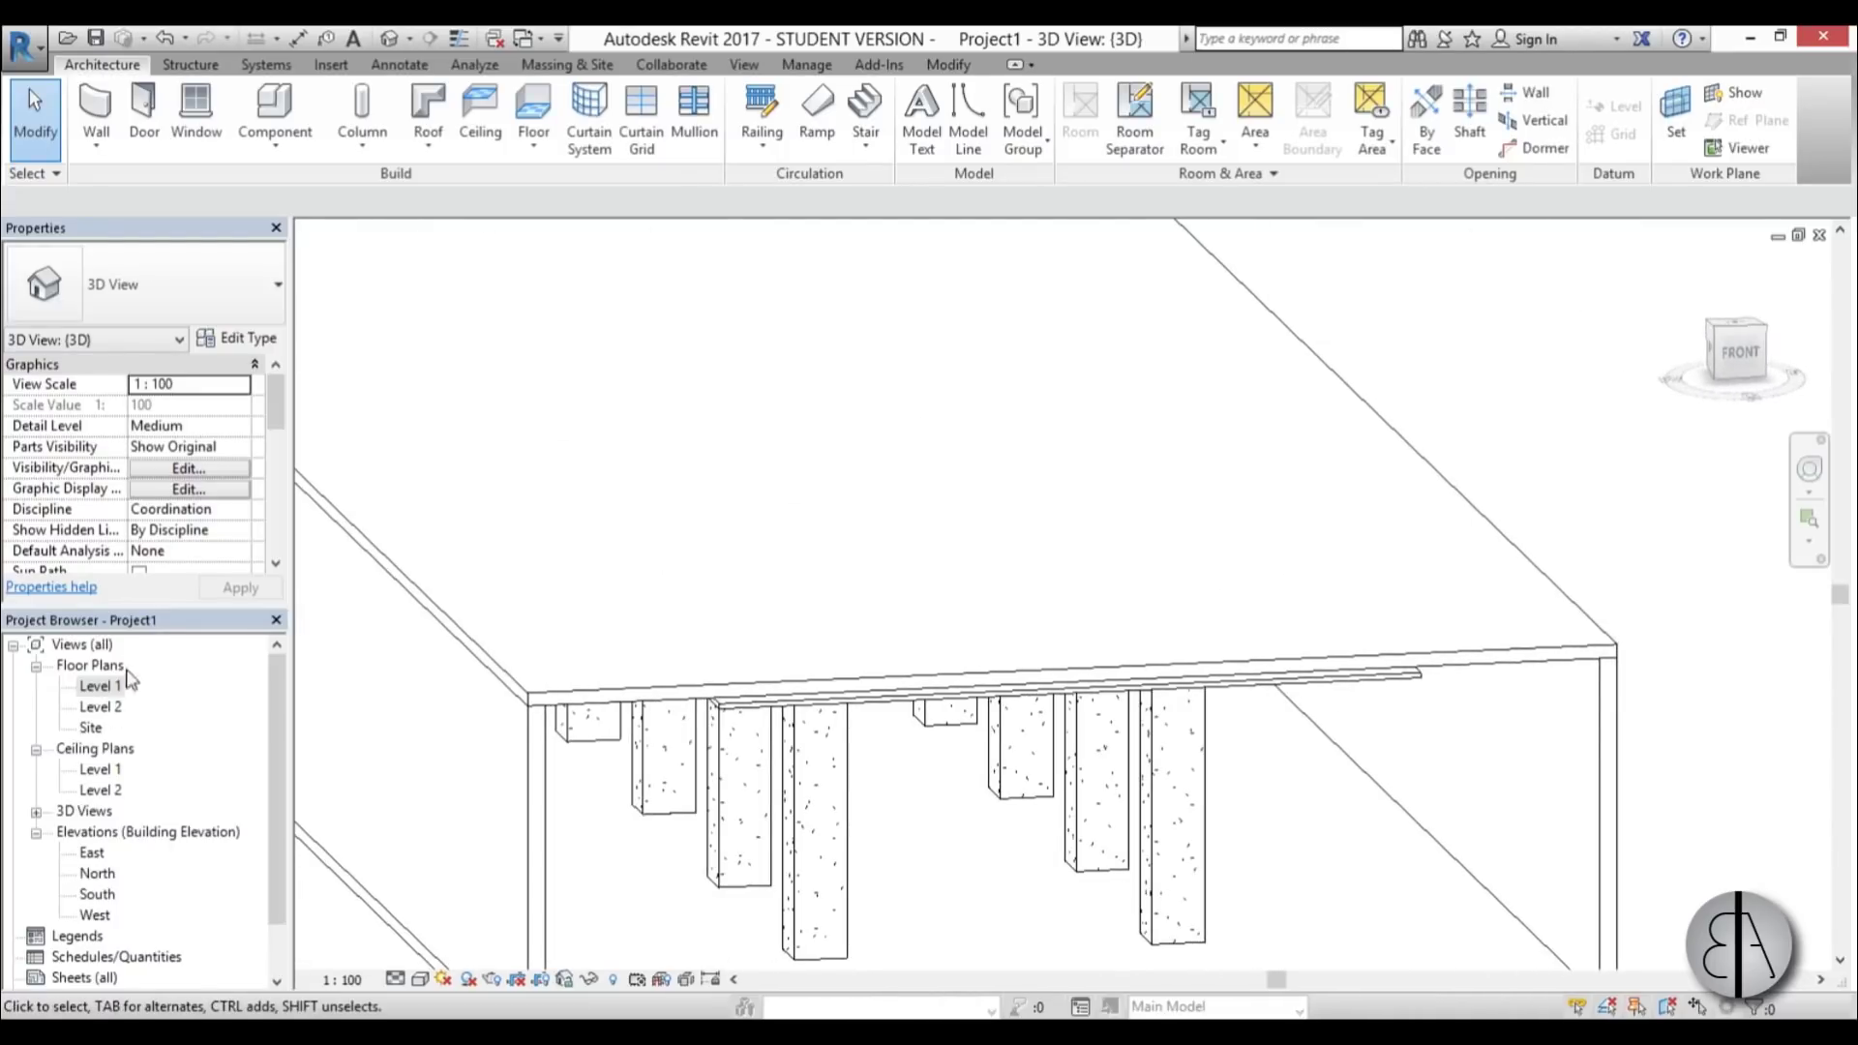
- Create a new family from the Metric Lighting Fixture template
click(23, 46)
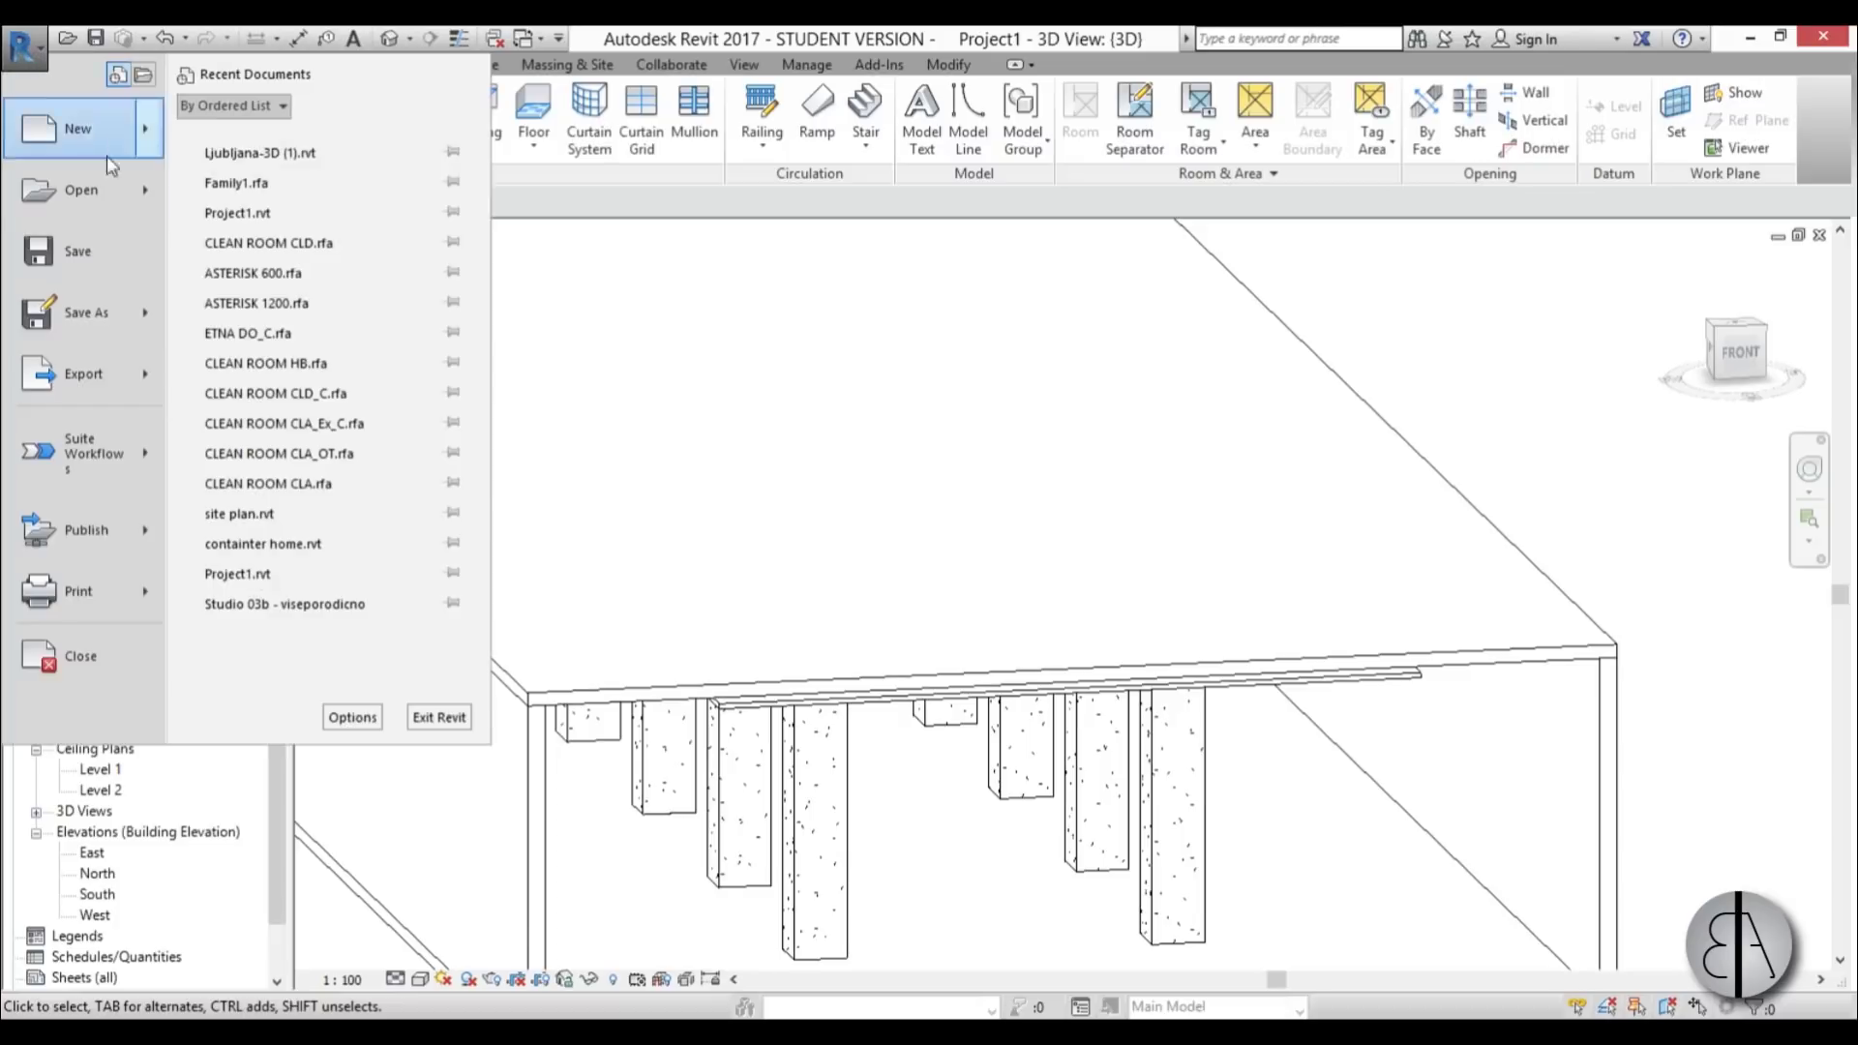
mouse_move(145, 140)
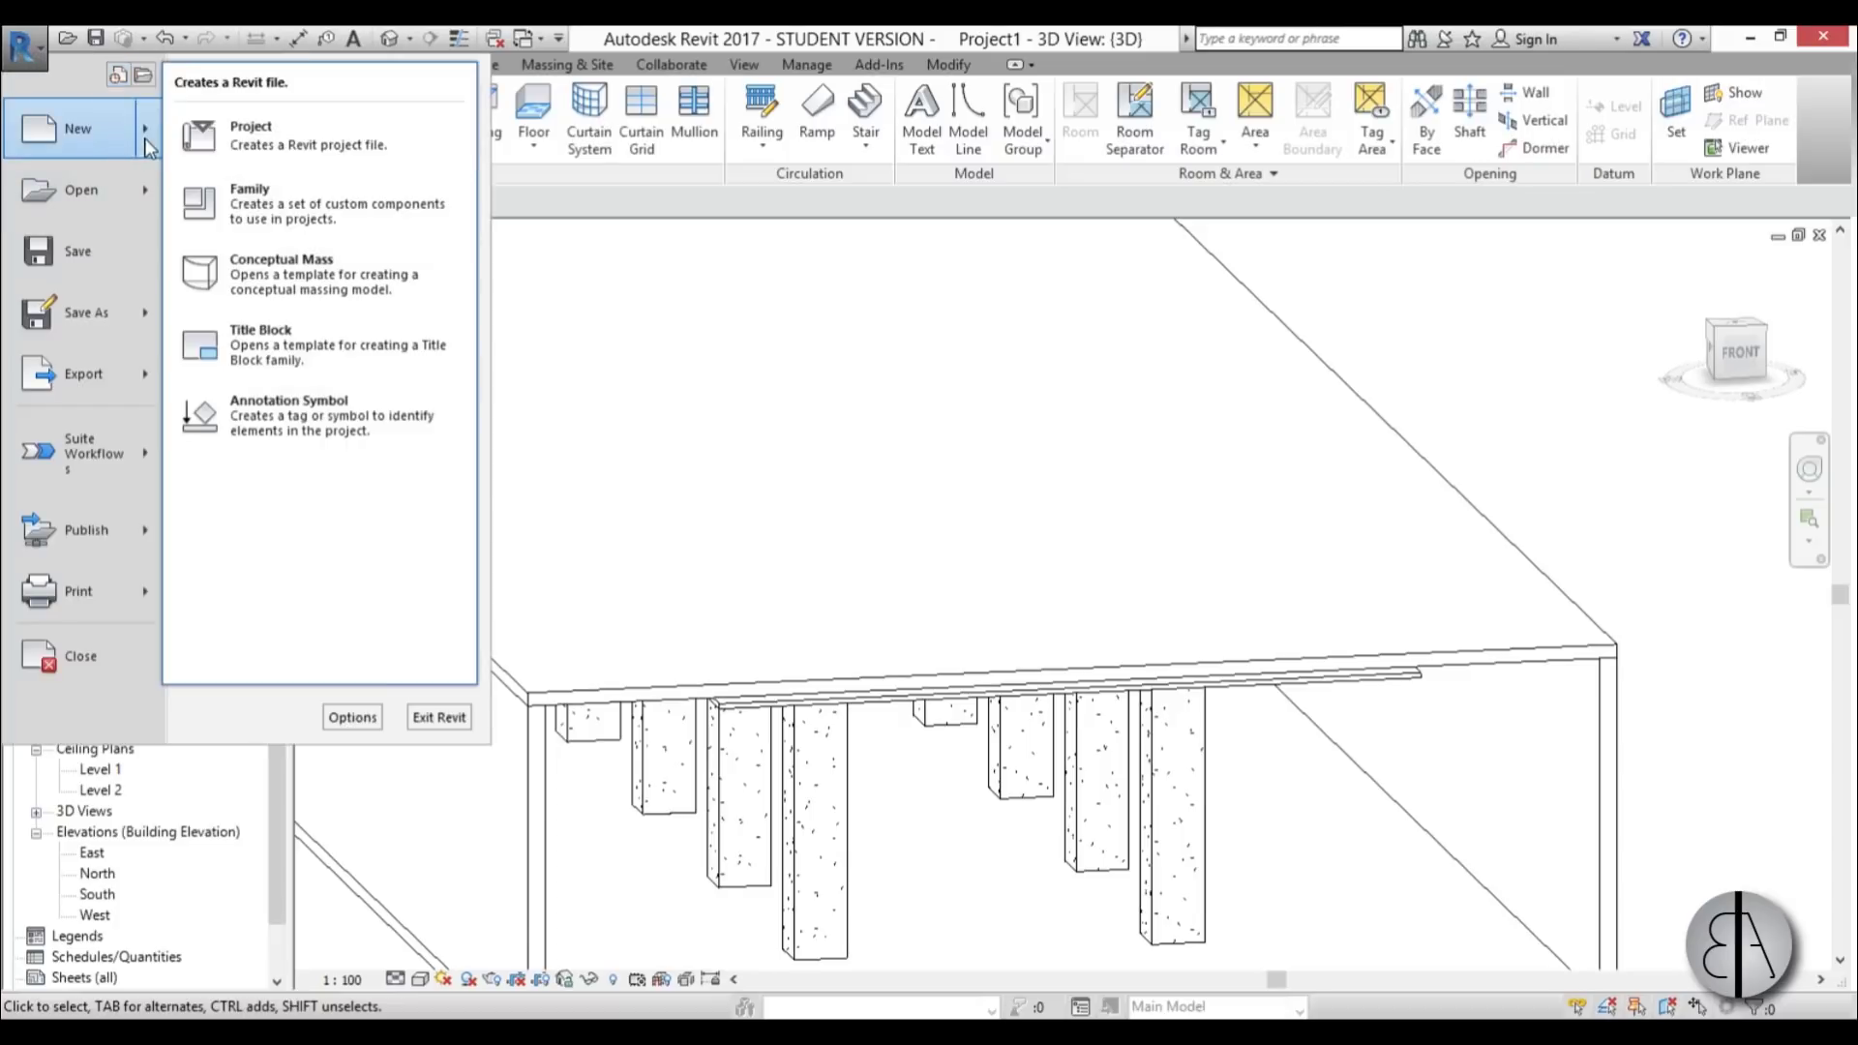
click(257, 190)
drag(1024, 457, 885, 135)
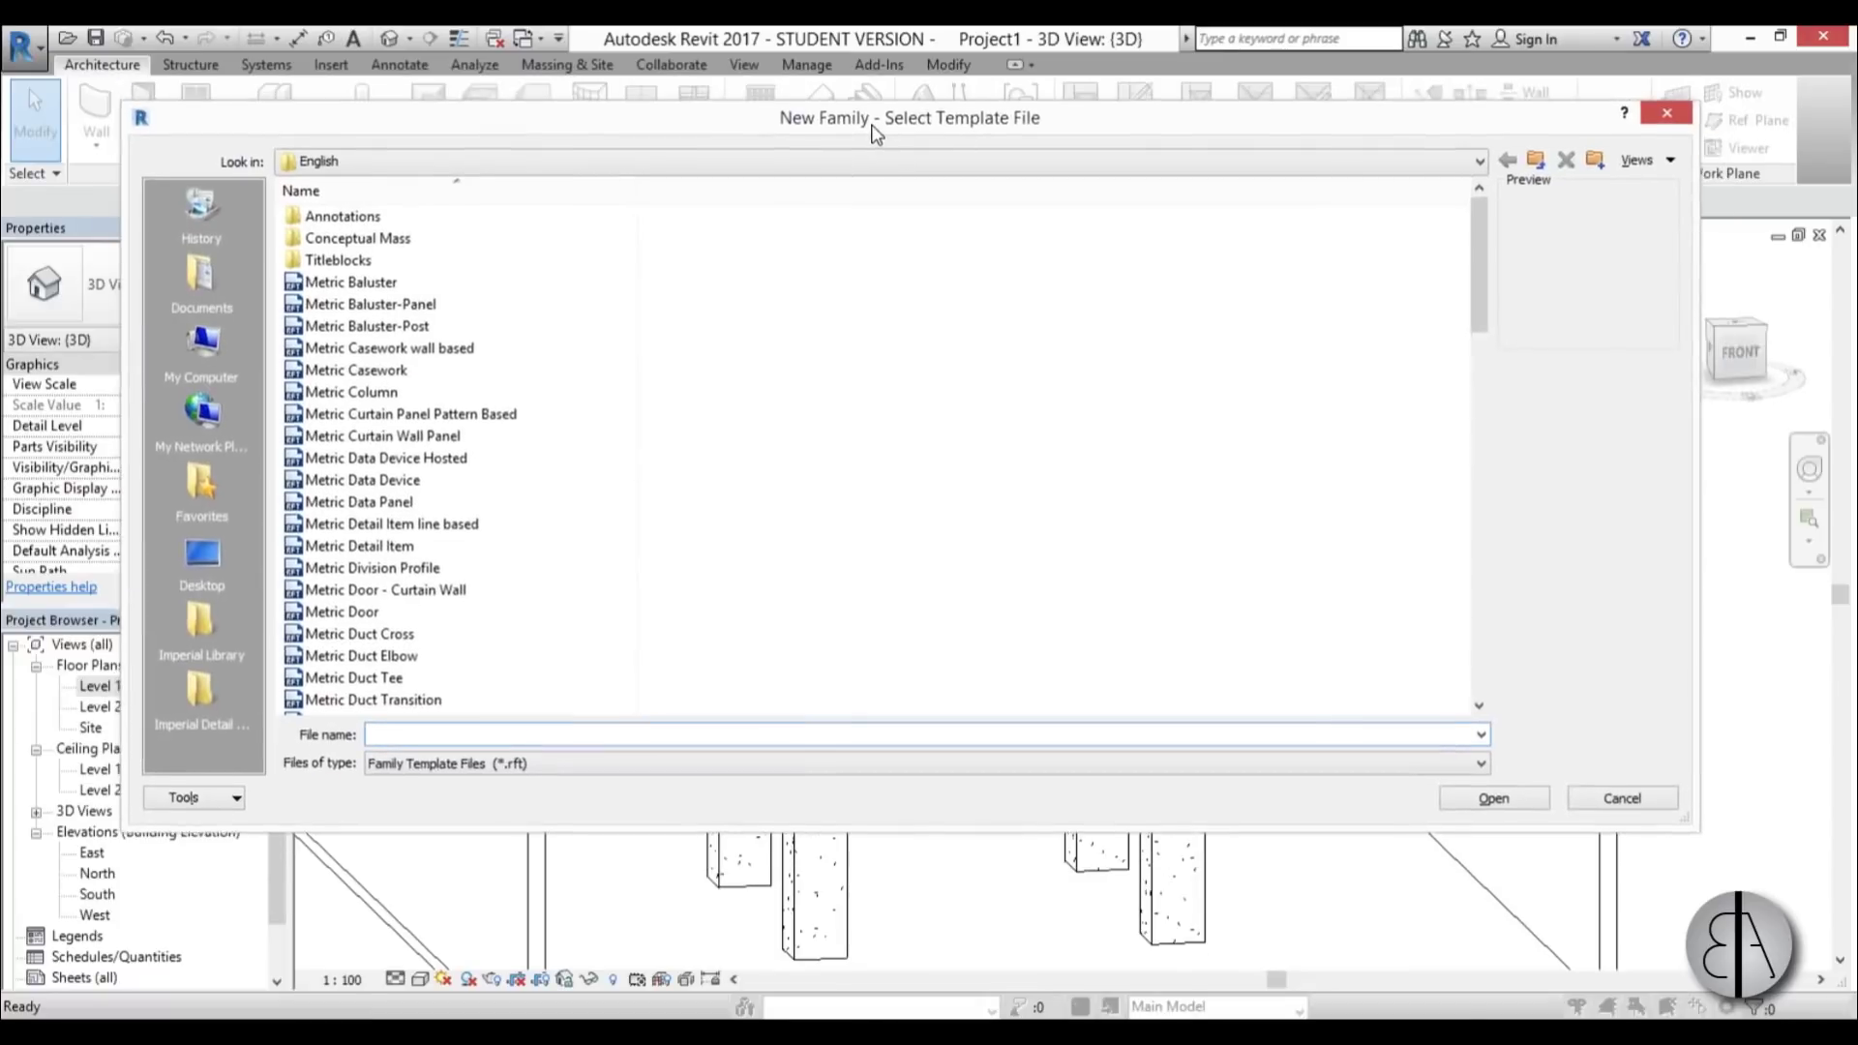
drag(1493, 267, 1502, 426)
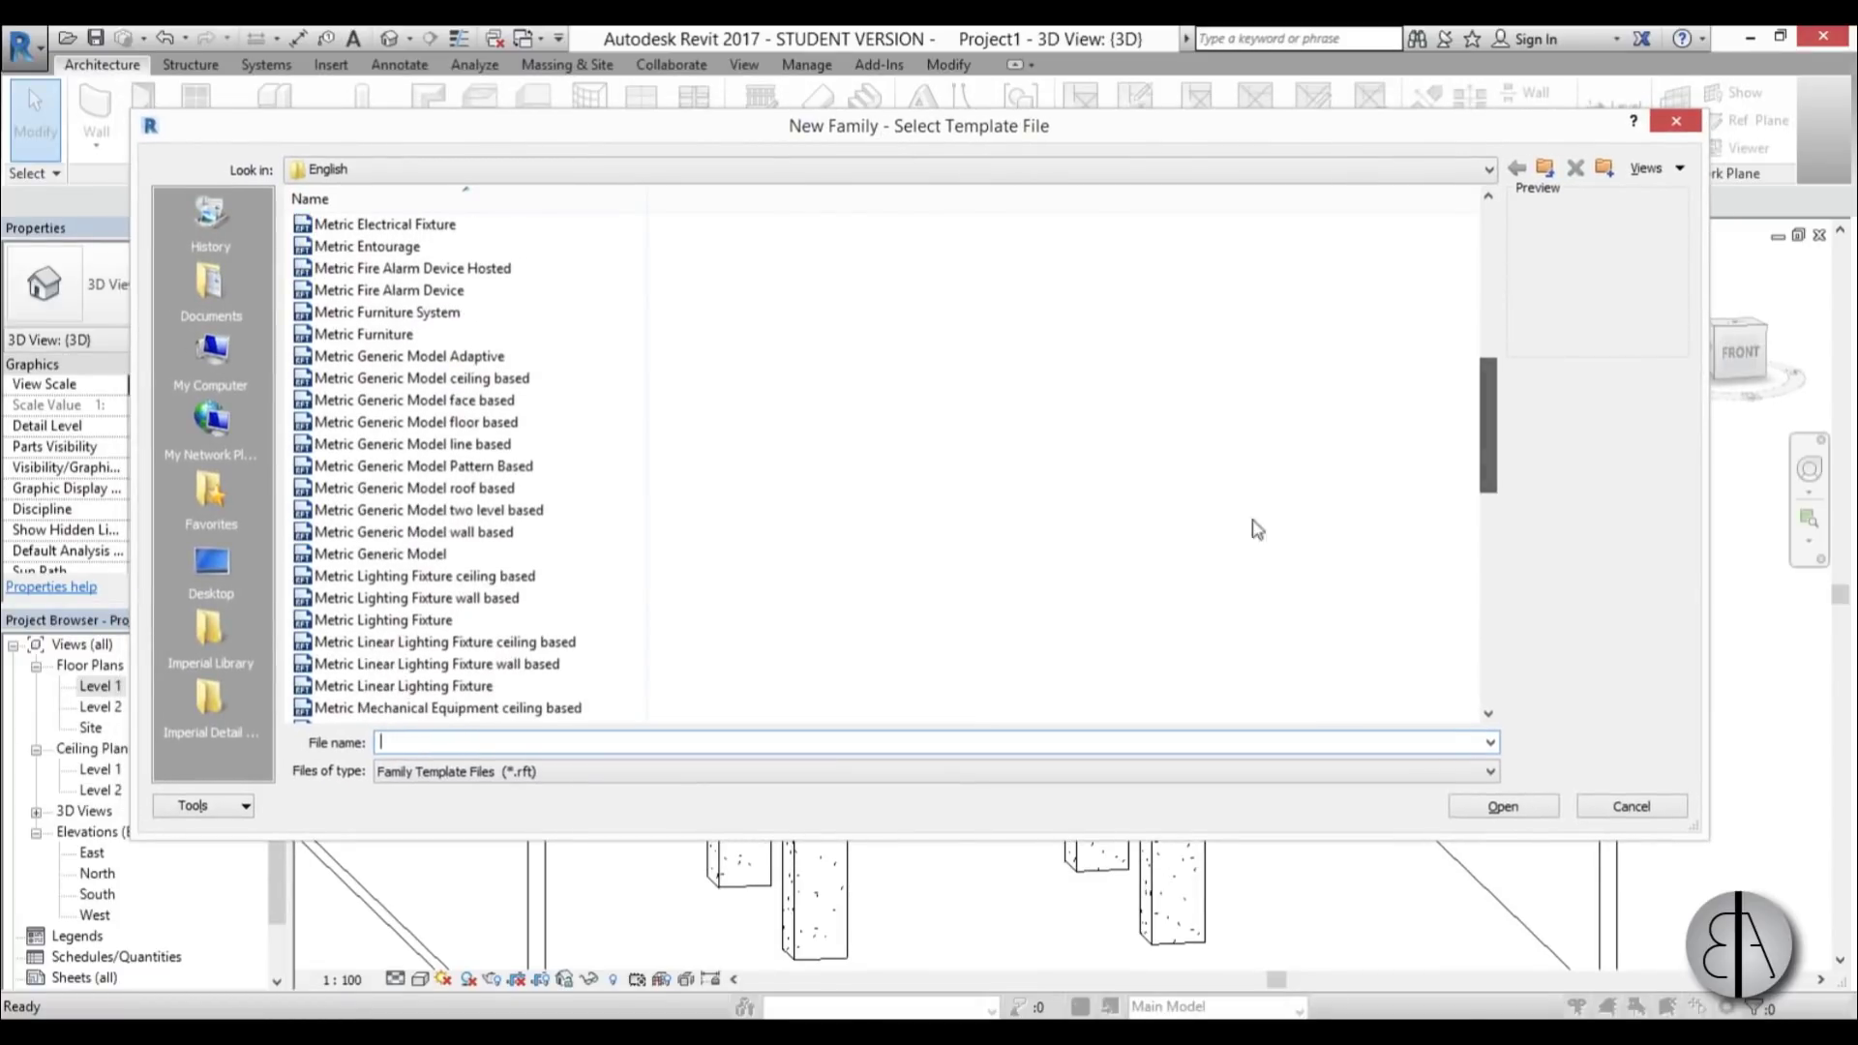
double_click(349, 624)
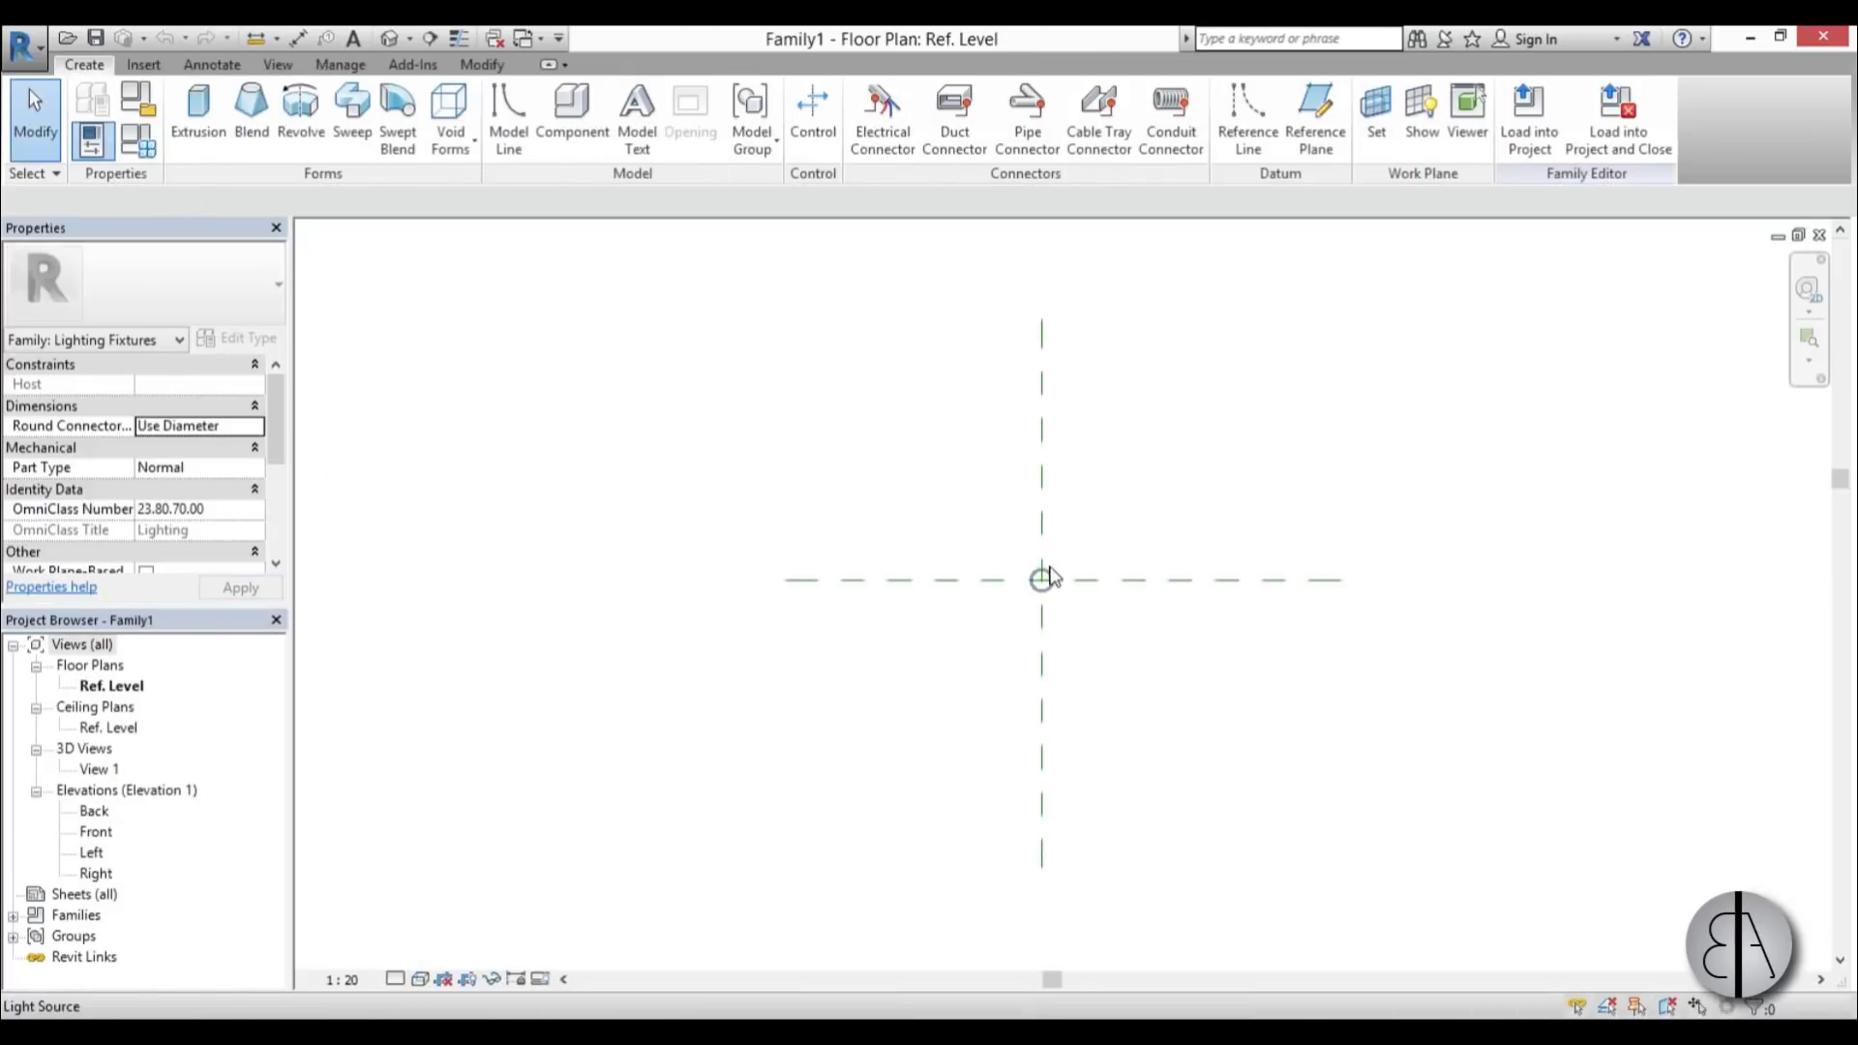
- In the Front elevation, set the Light Source Elevation plane 20 above the Ref. Level
double_click(101, 834)
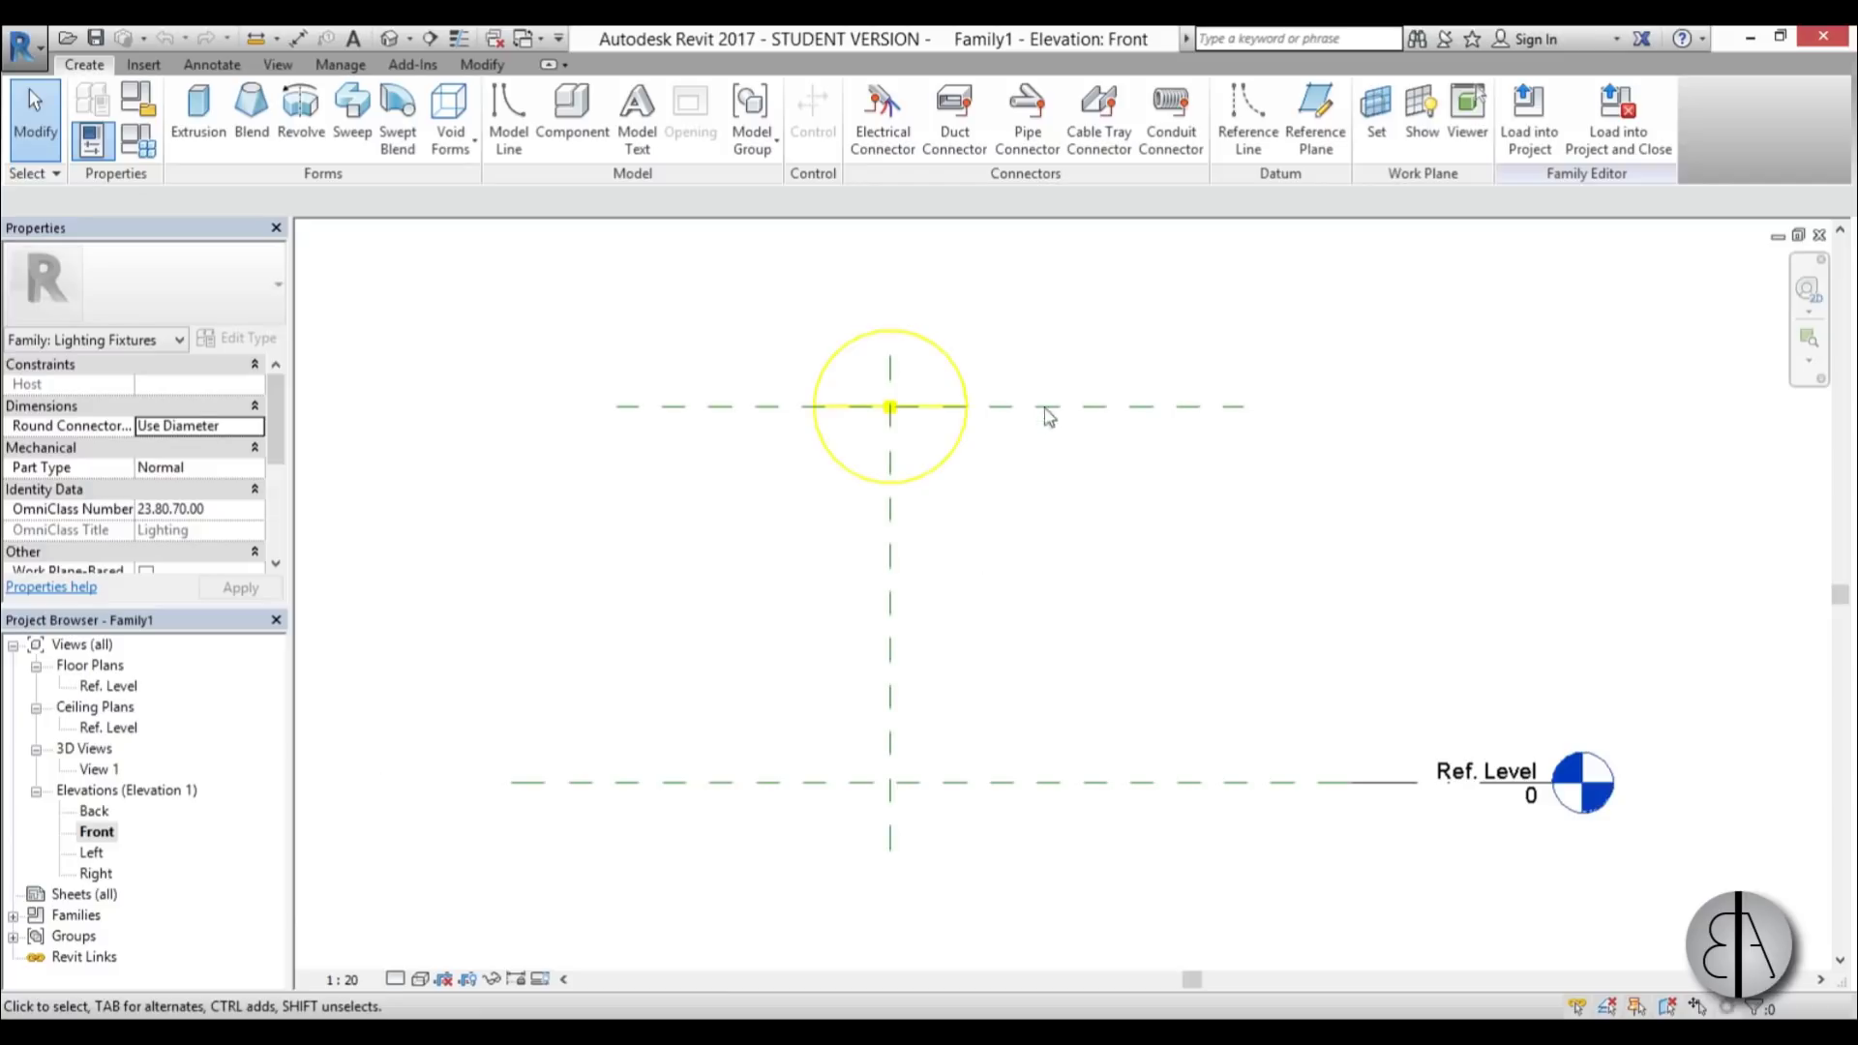
click(1091, 407)
click(1107, 572)
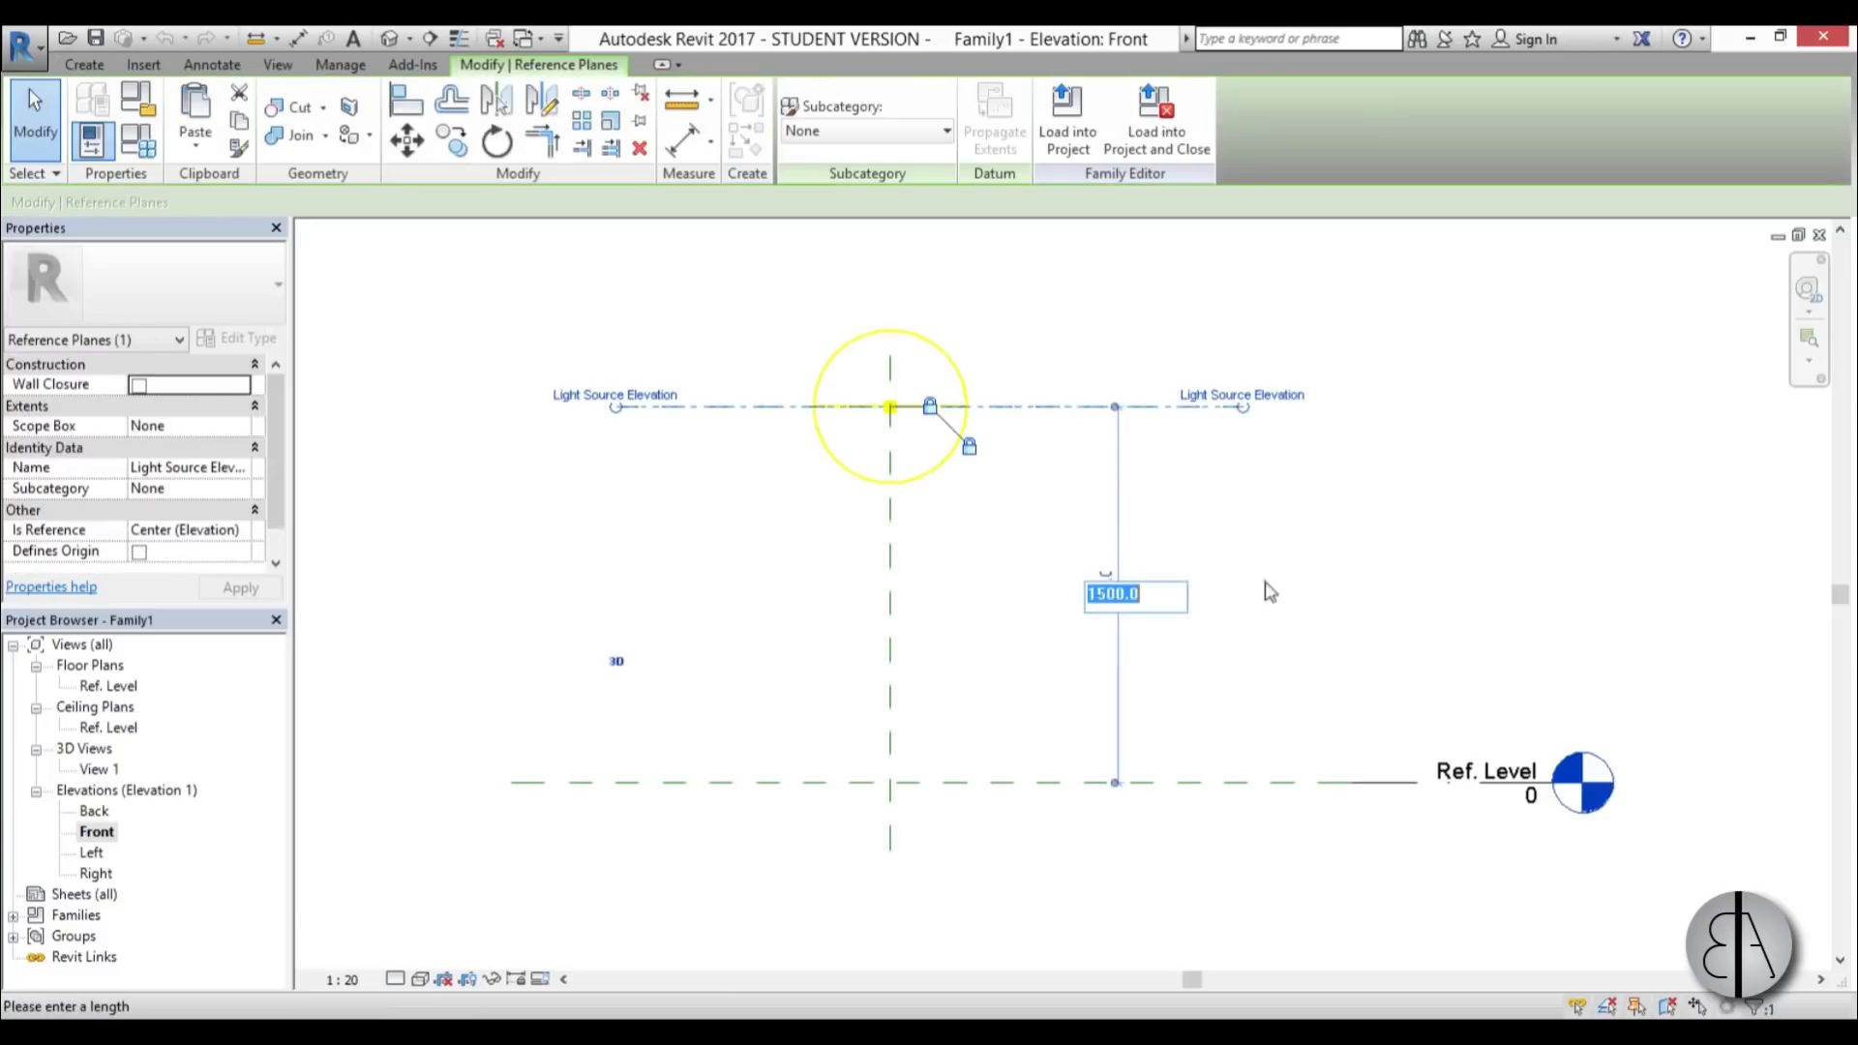
text(20)
key(Return)
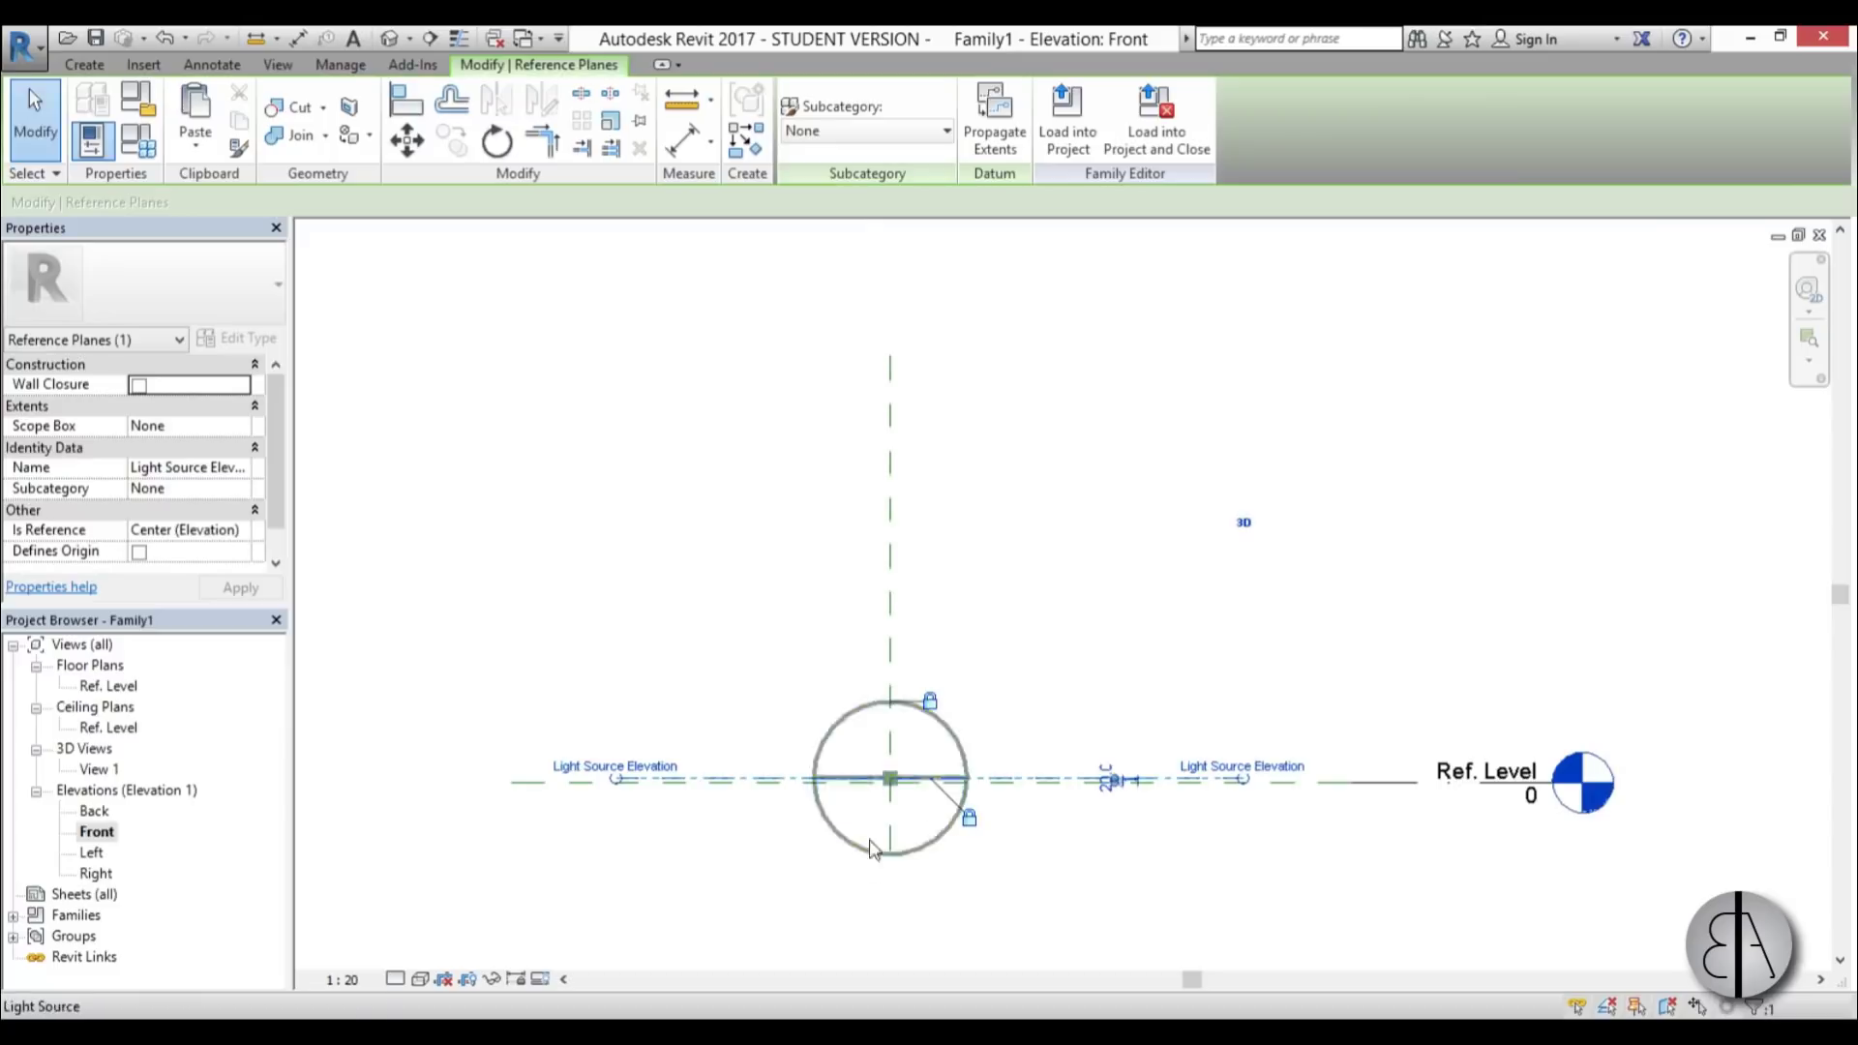
scroll(964, 710, up, 3)
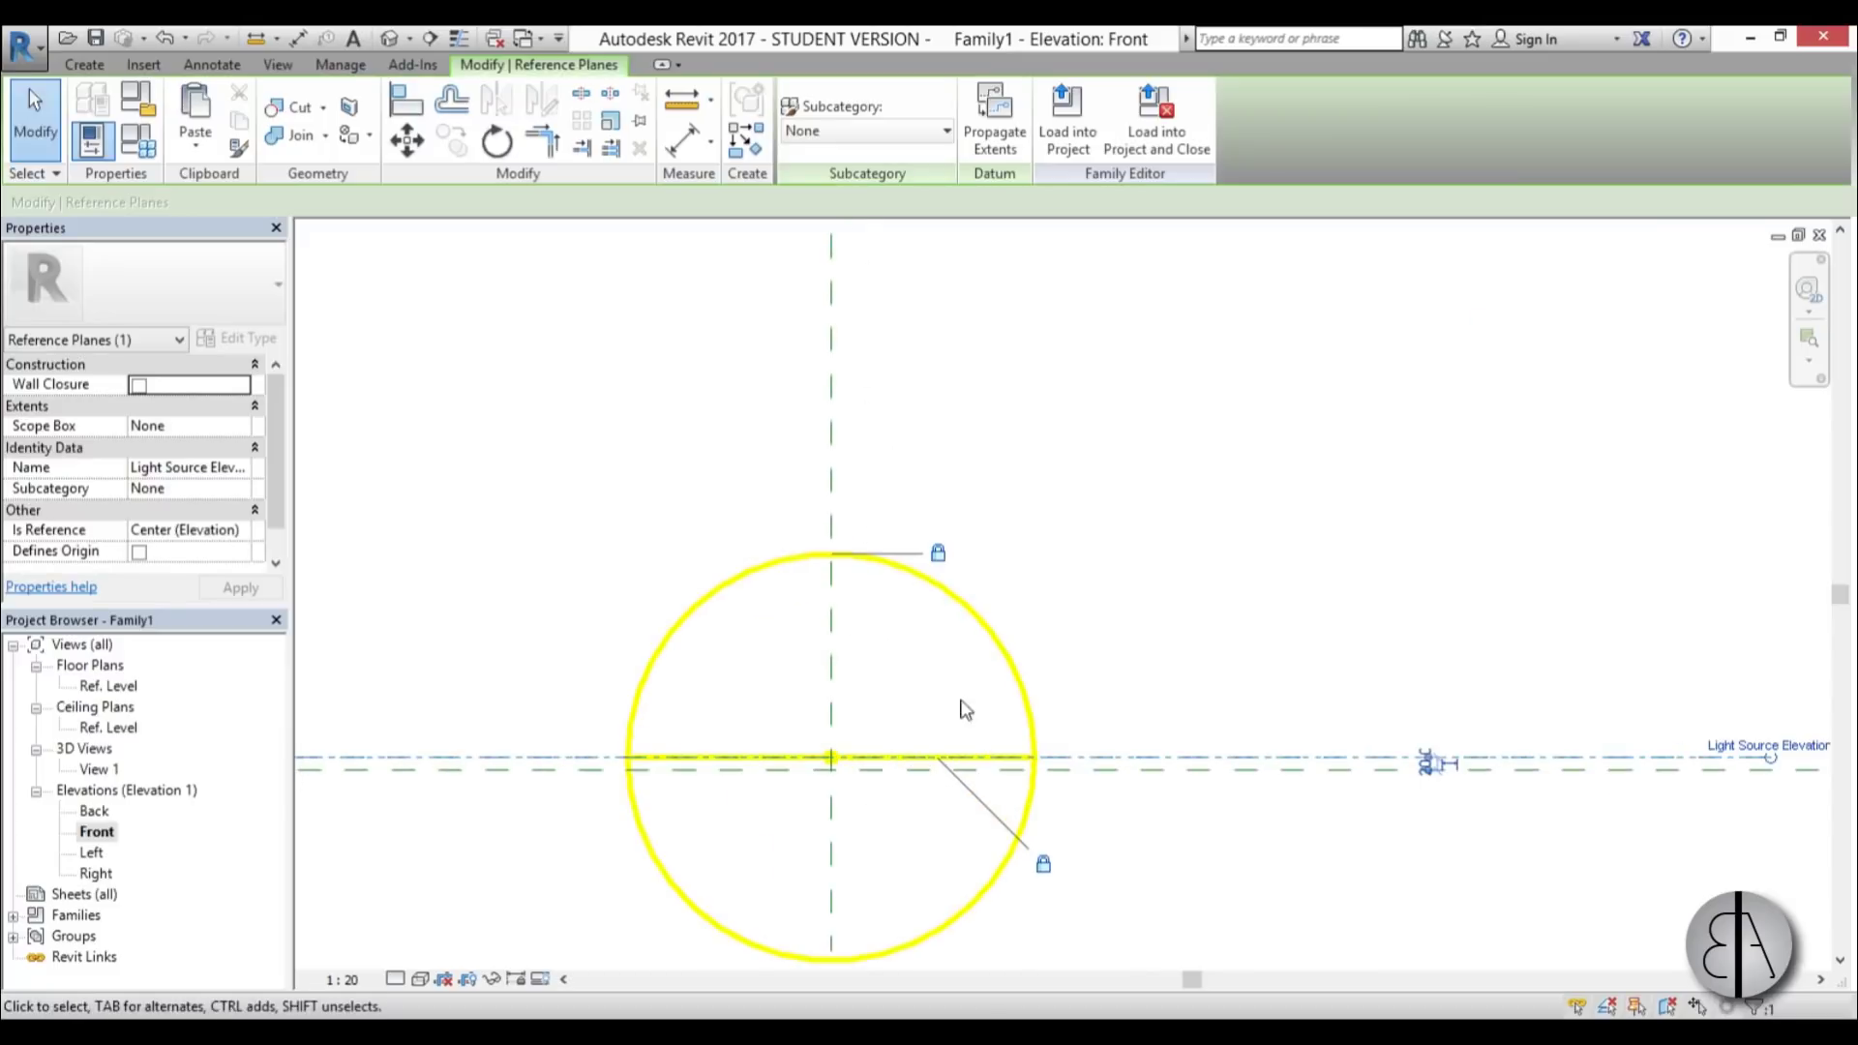
- In Family Types, set Initial Color to D50 Reference White (5000 K) and enter 500 lm flux
click(153, 155)
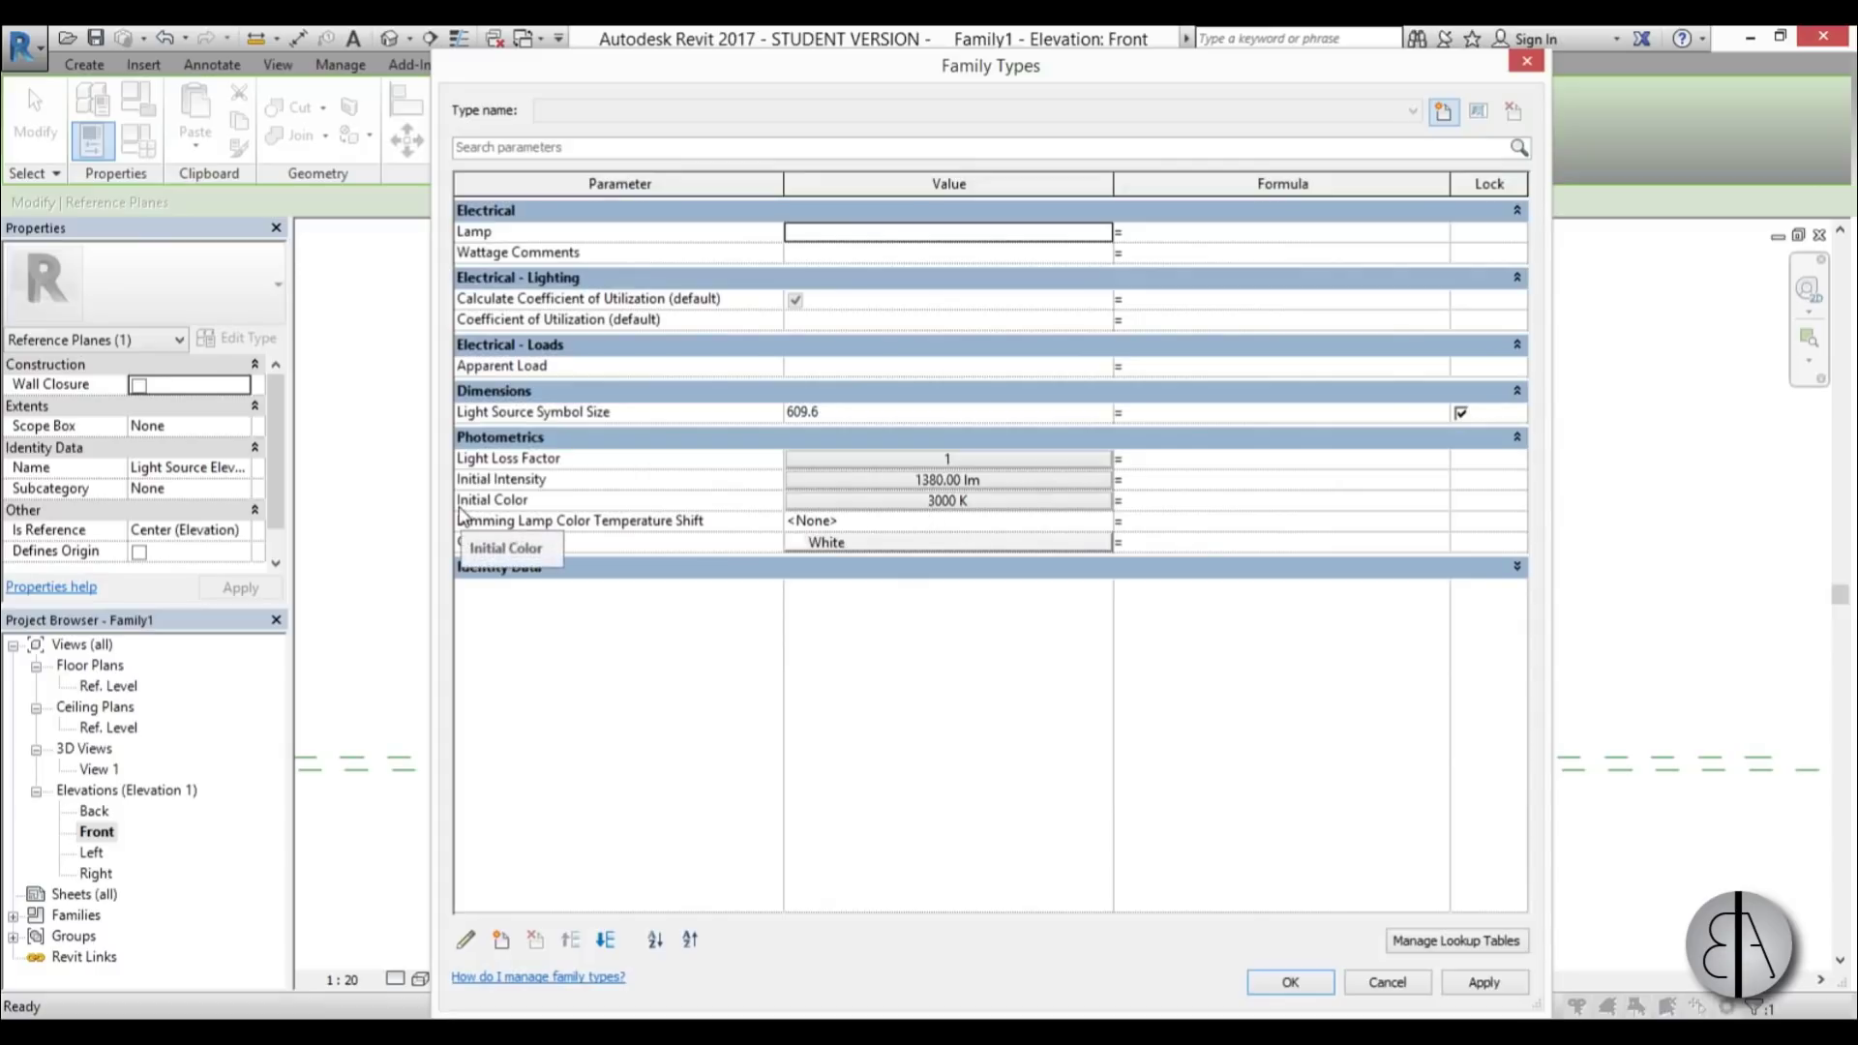
click(965, 501)
drag(1026, 371, 1333, 374)
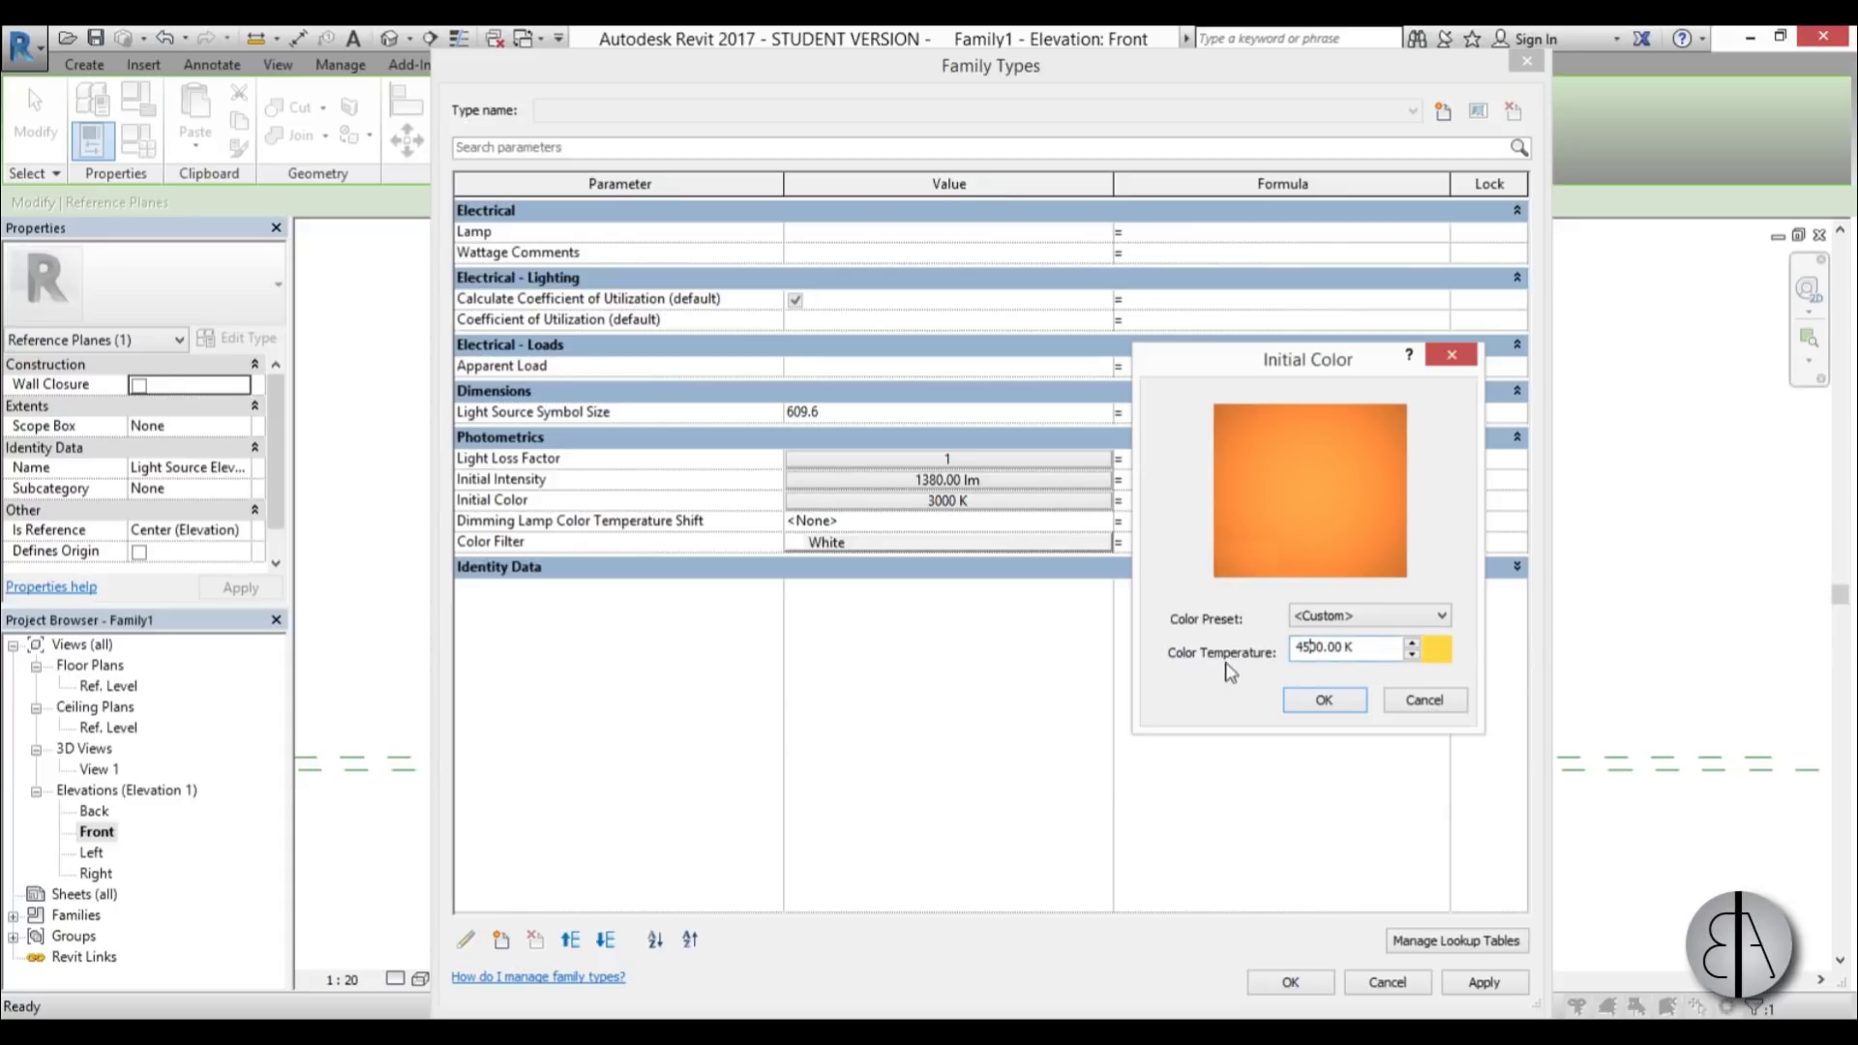
click(1323, 699)
click(940, 501)
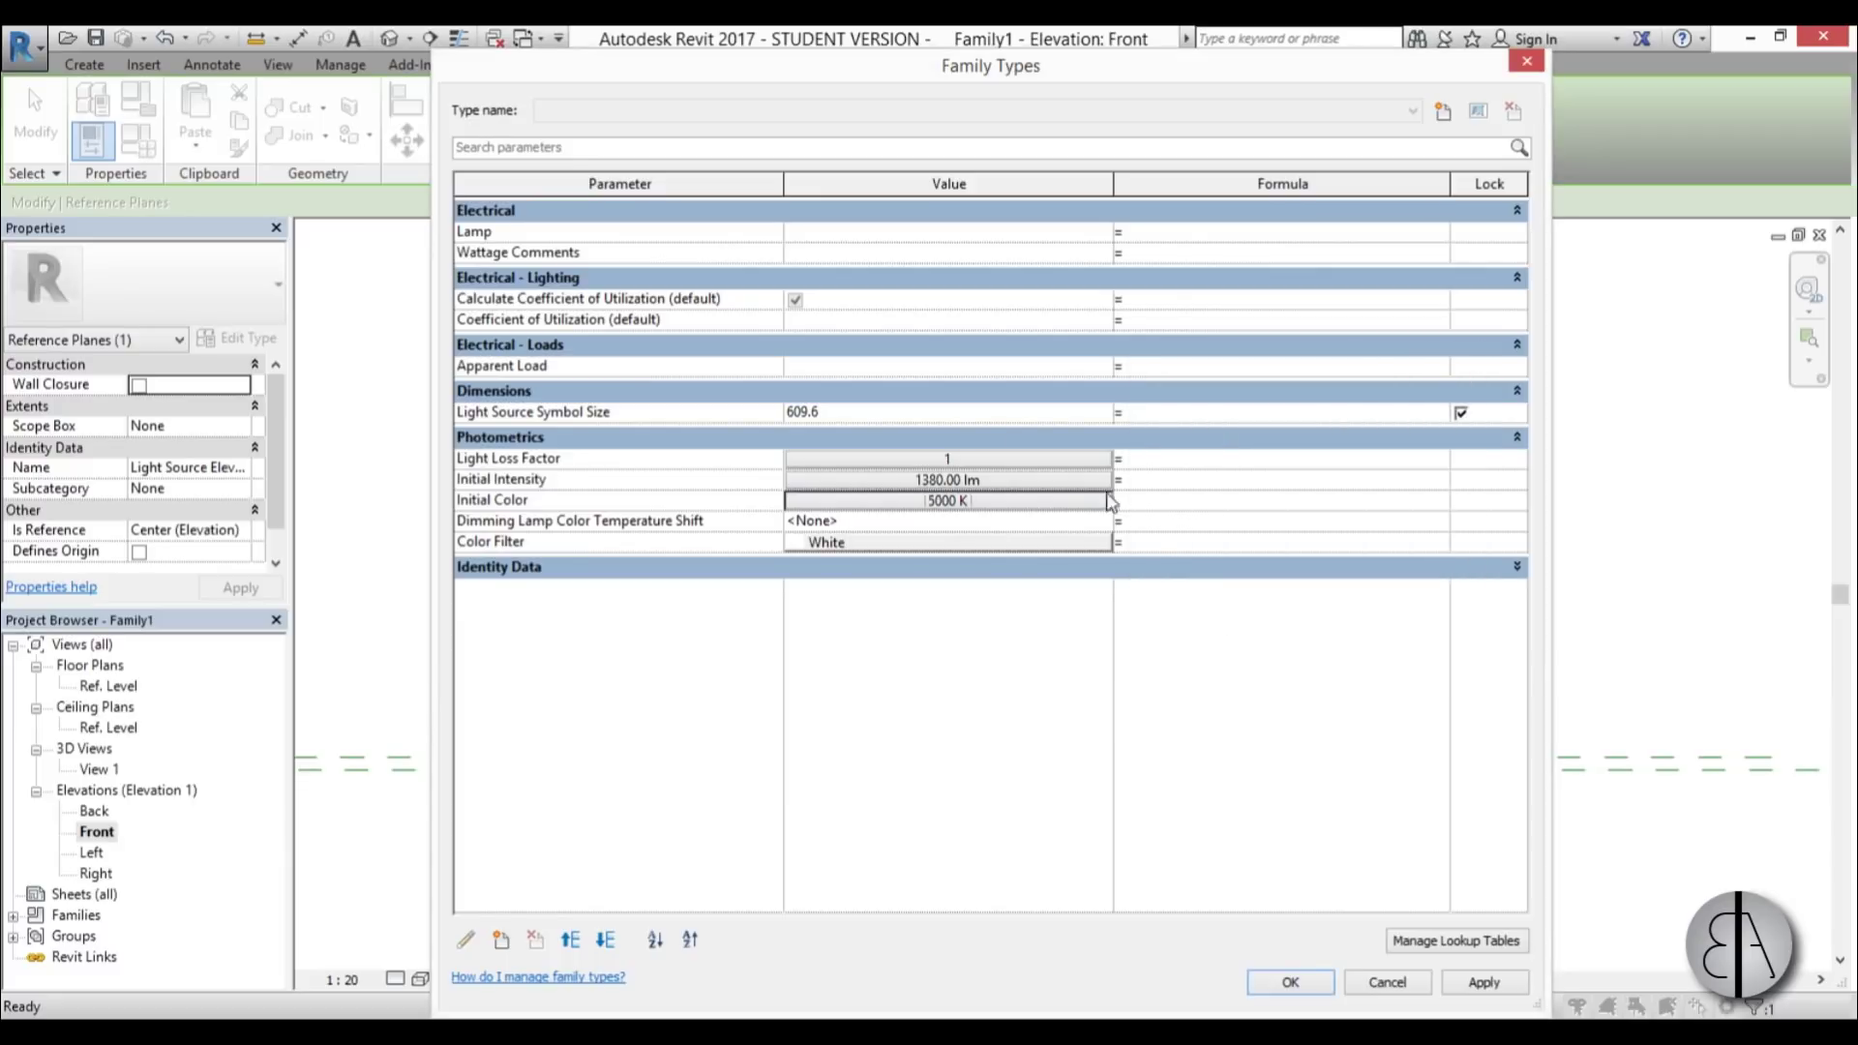
click(980, 500)
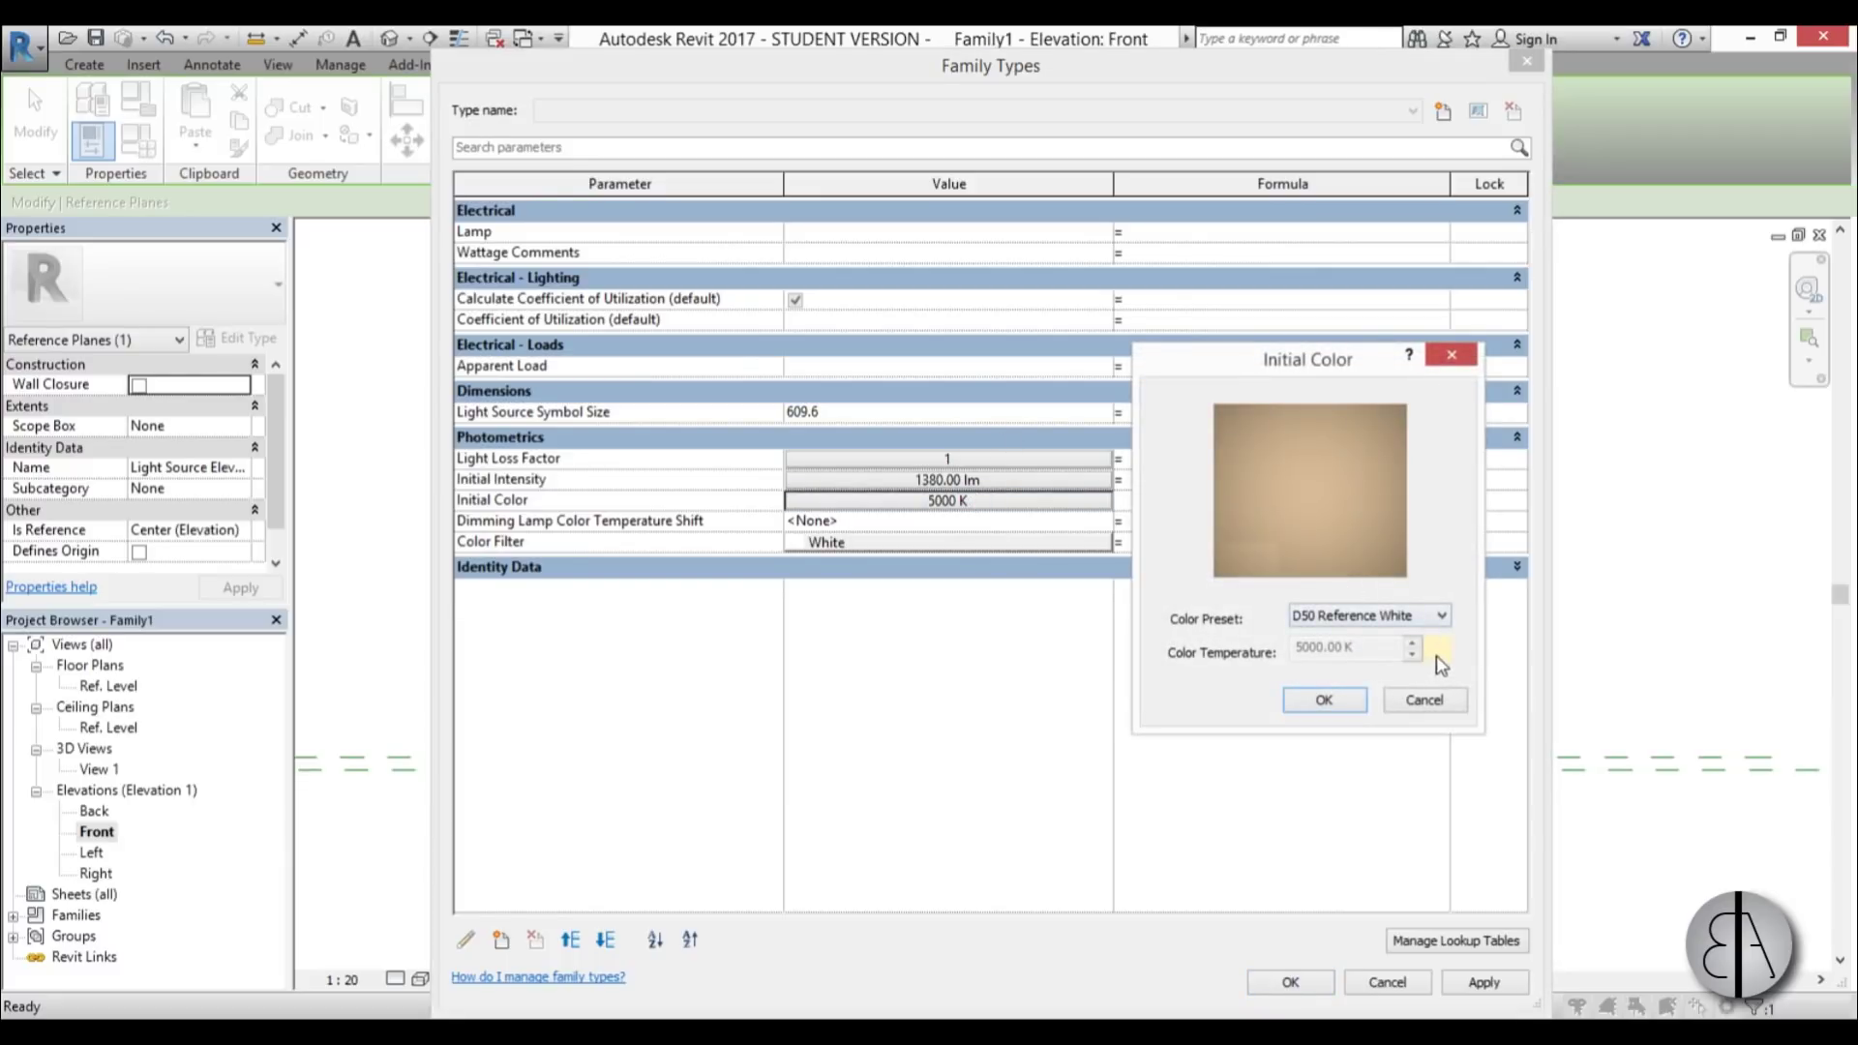
click(1323, 700)
click(914, 480)
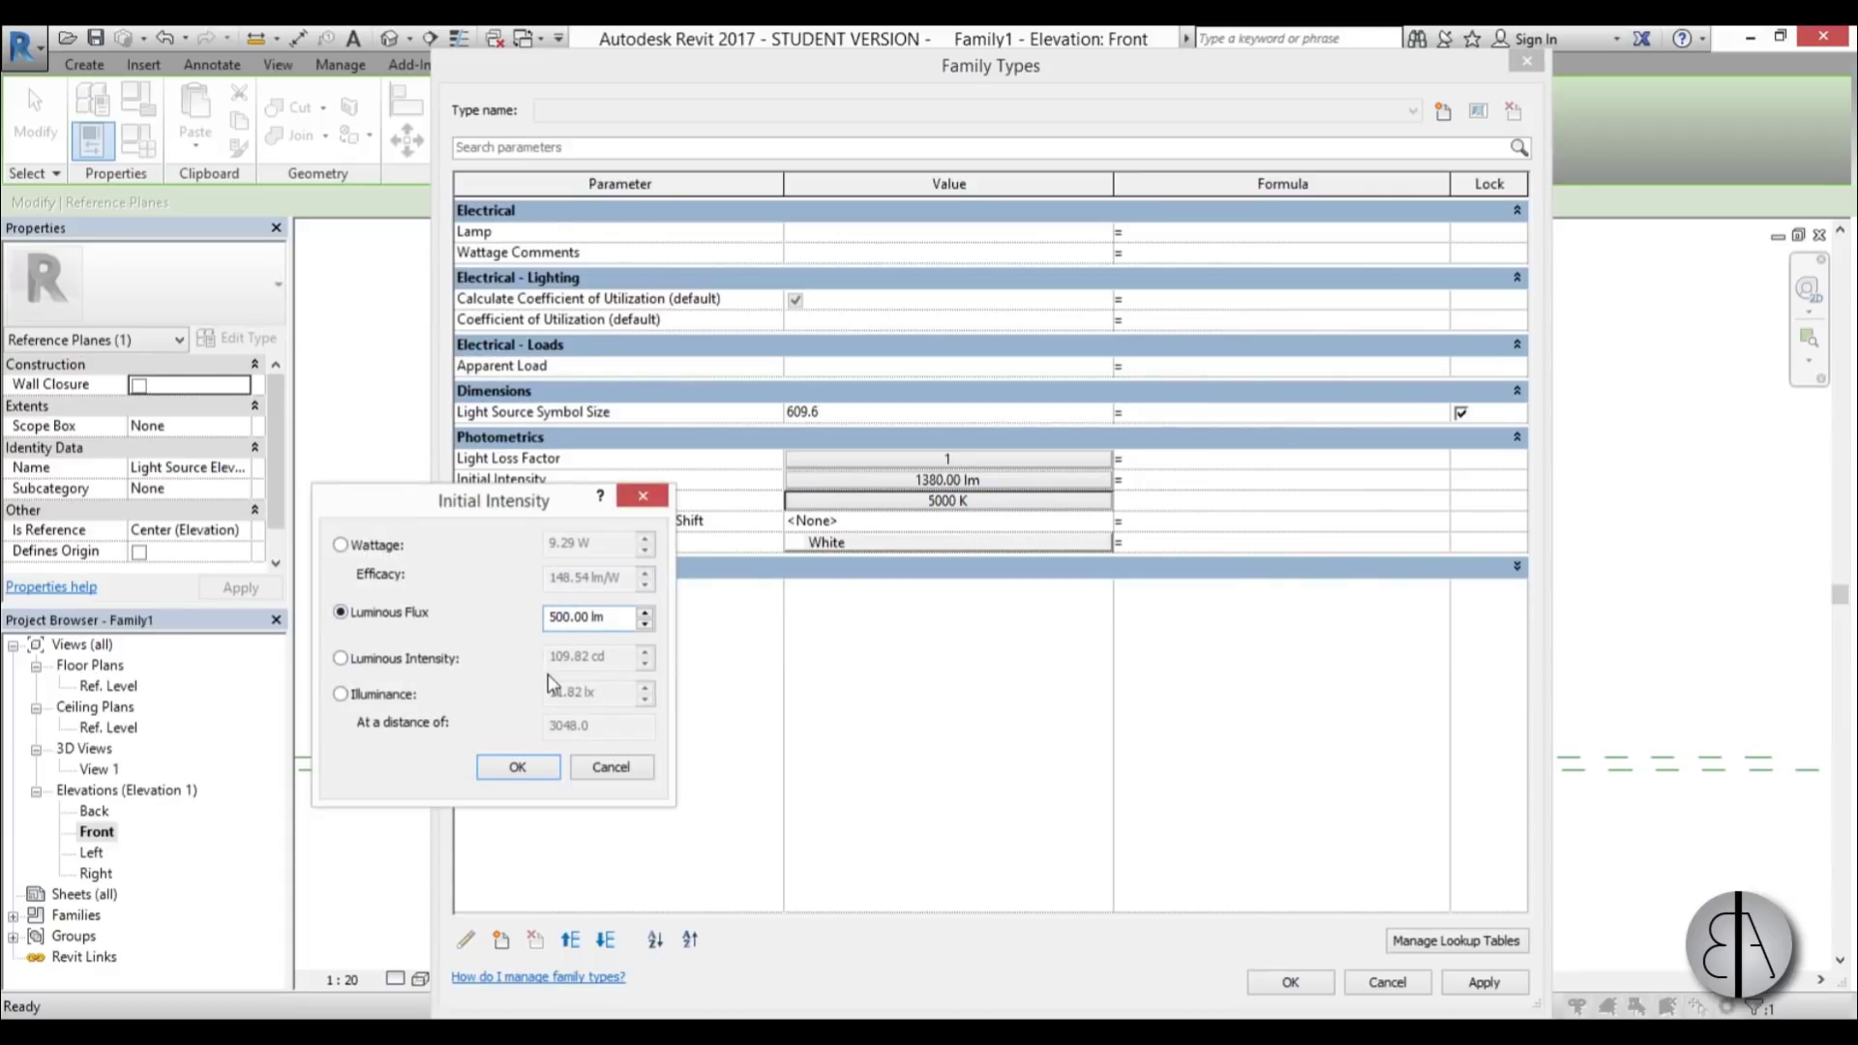
- Confirm the 500 lm intensity, set the Color Filter to Red, and apply the type settings
click(516, 769)
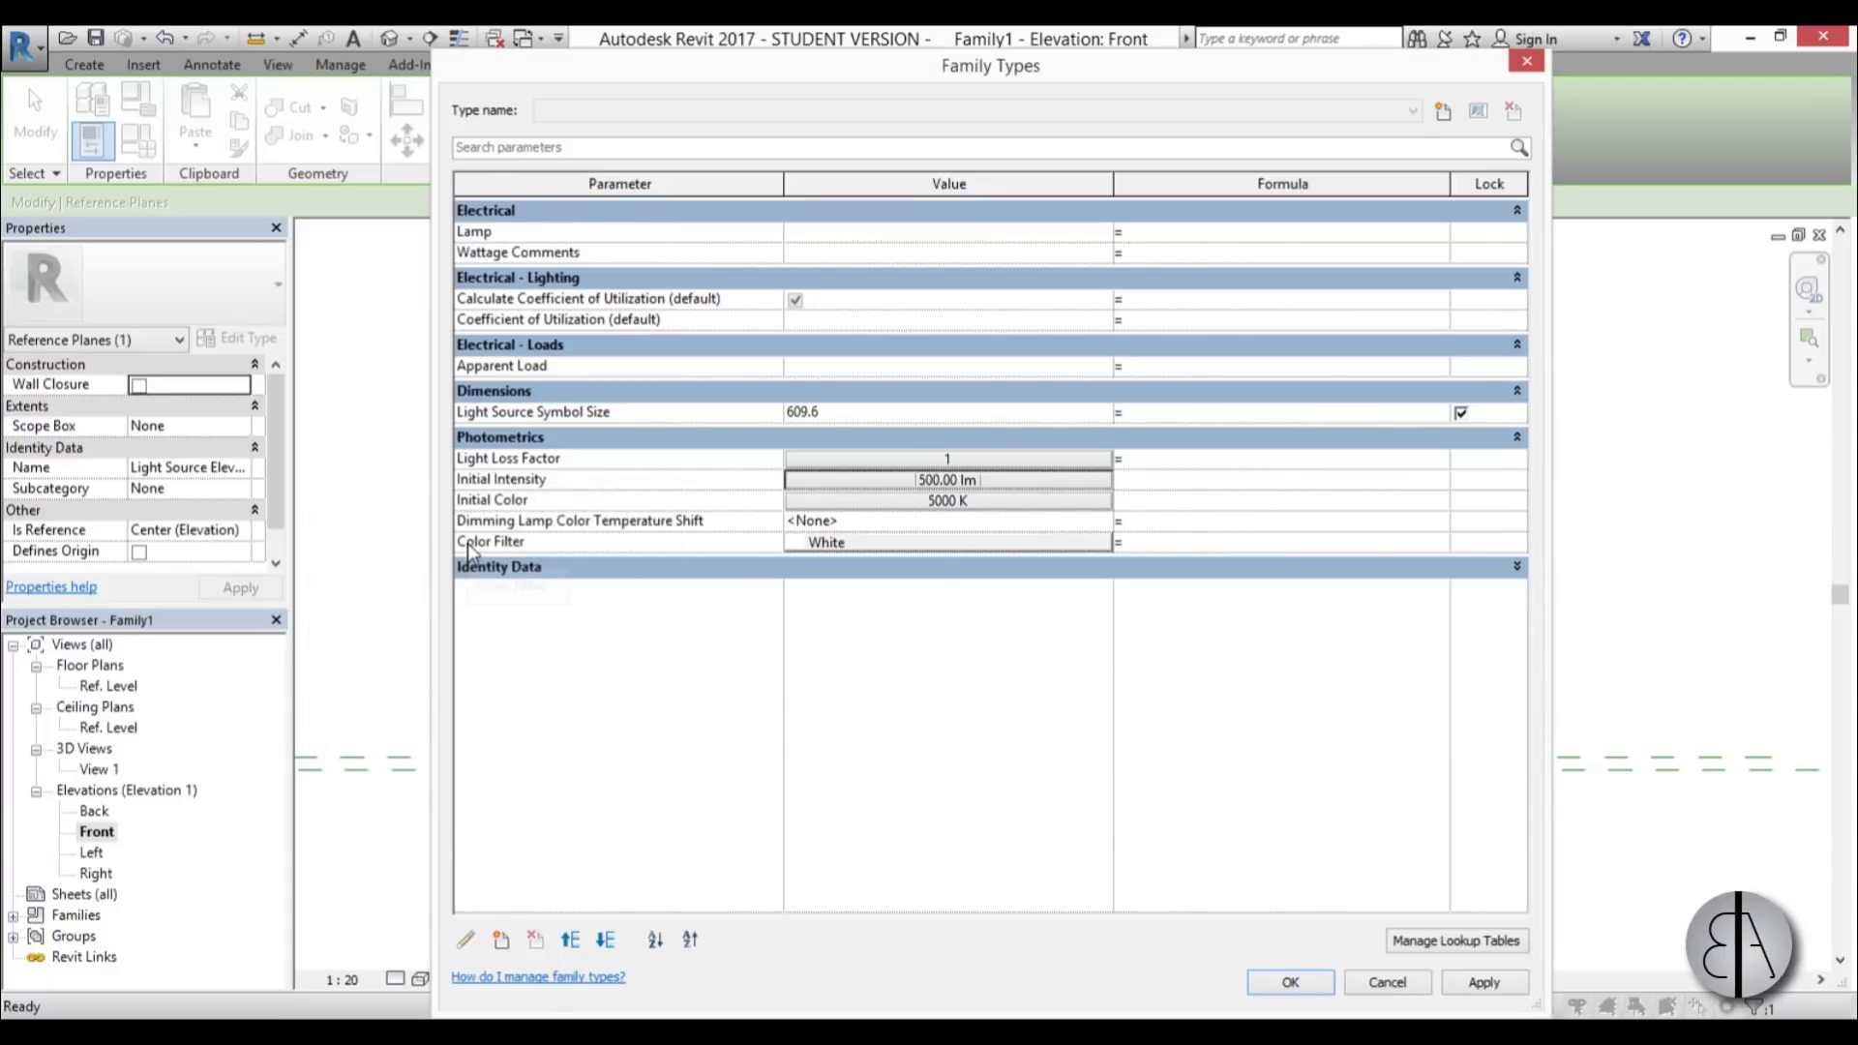
click(826, 543)
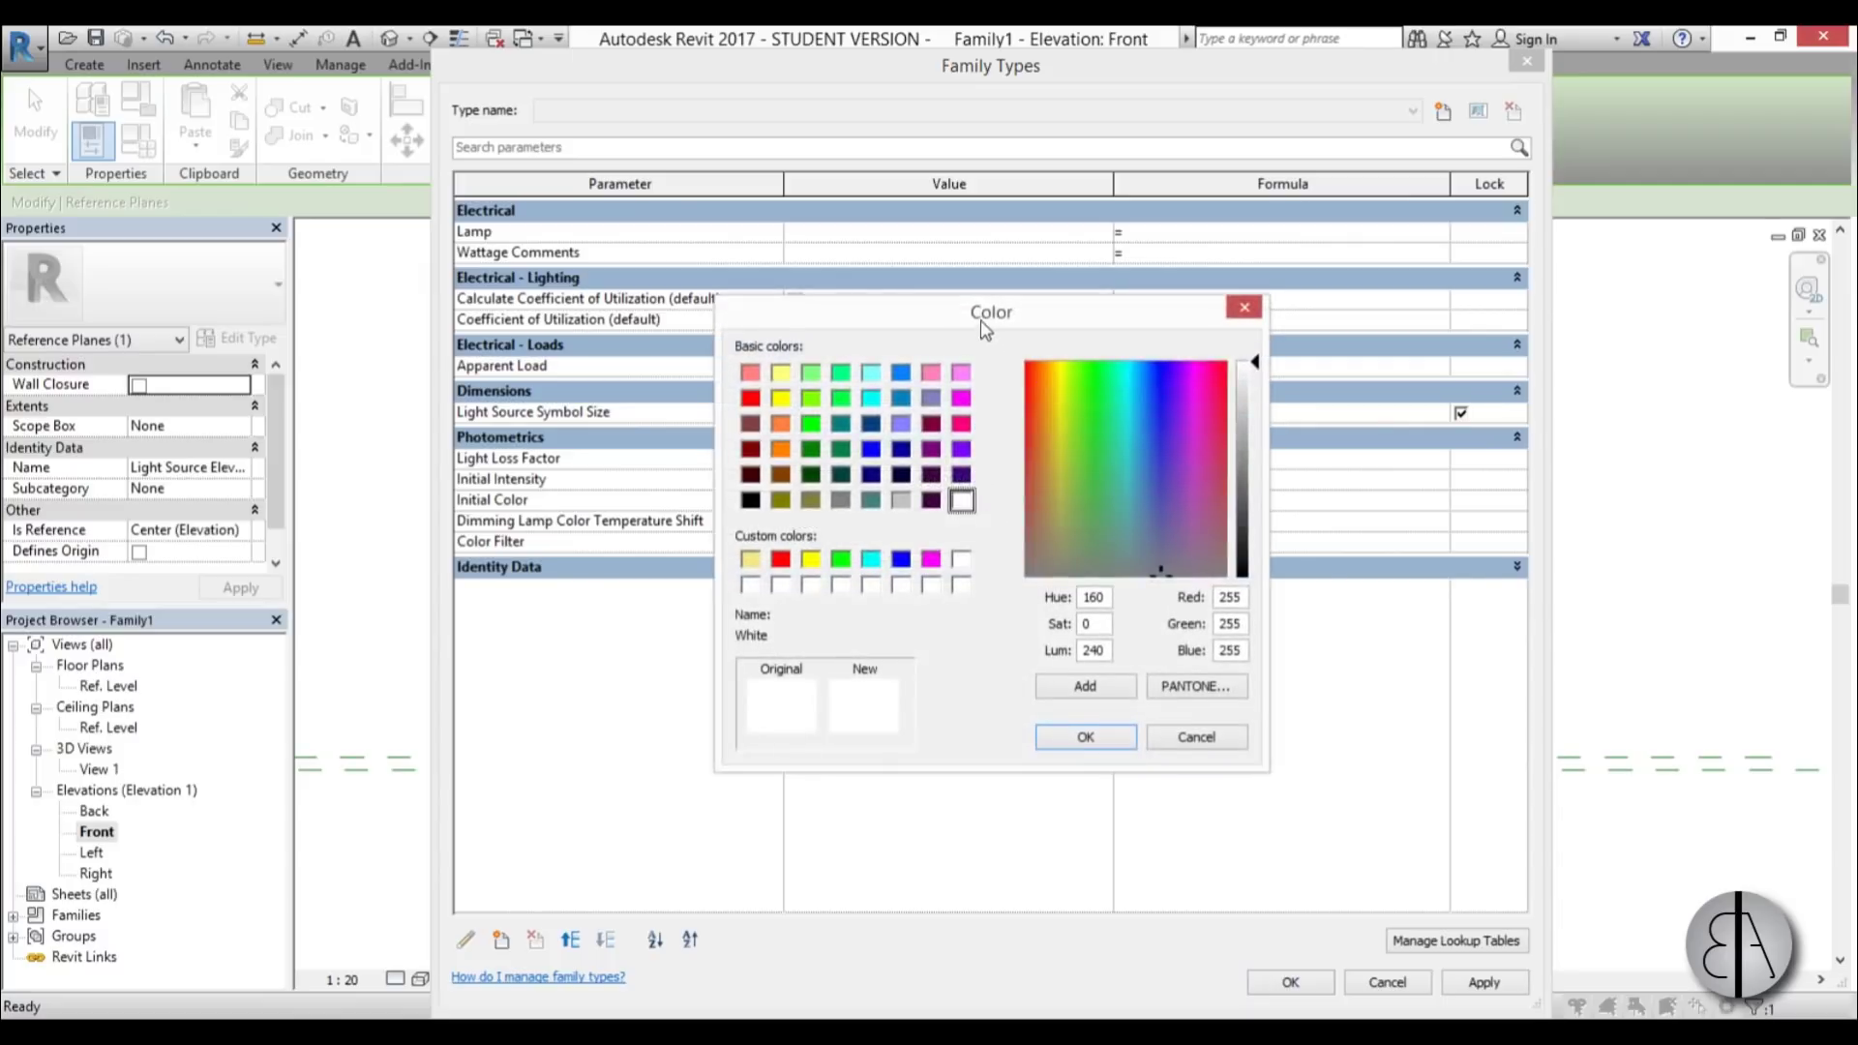
drag(979, 323, 1034, 358)
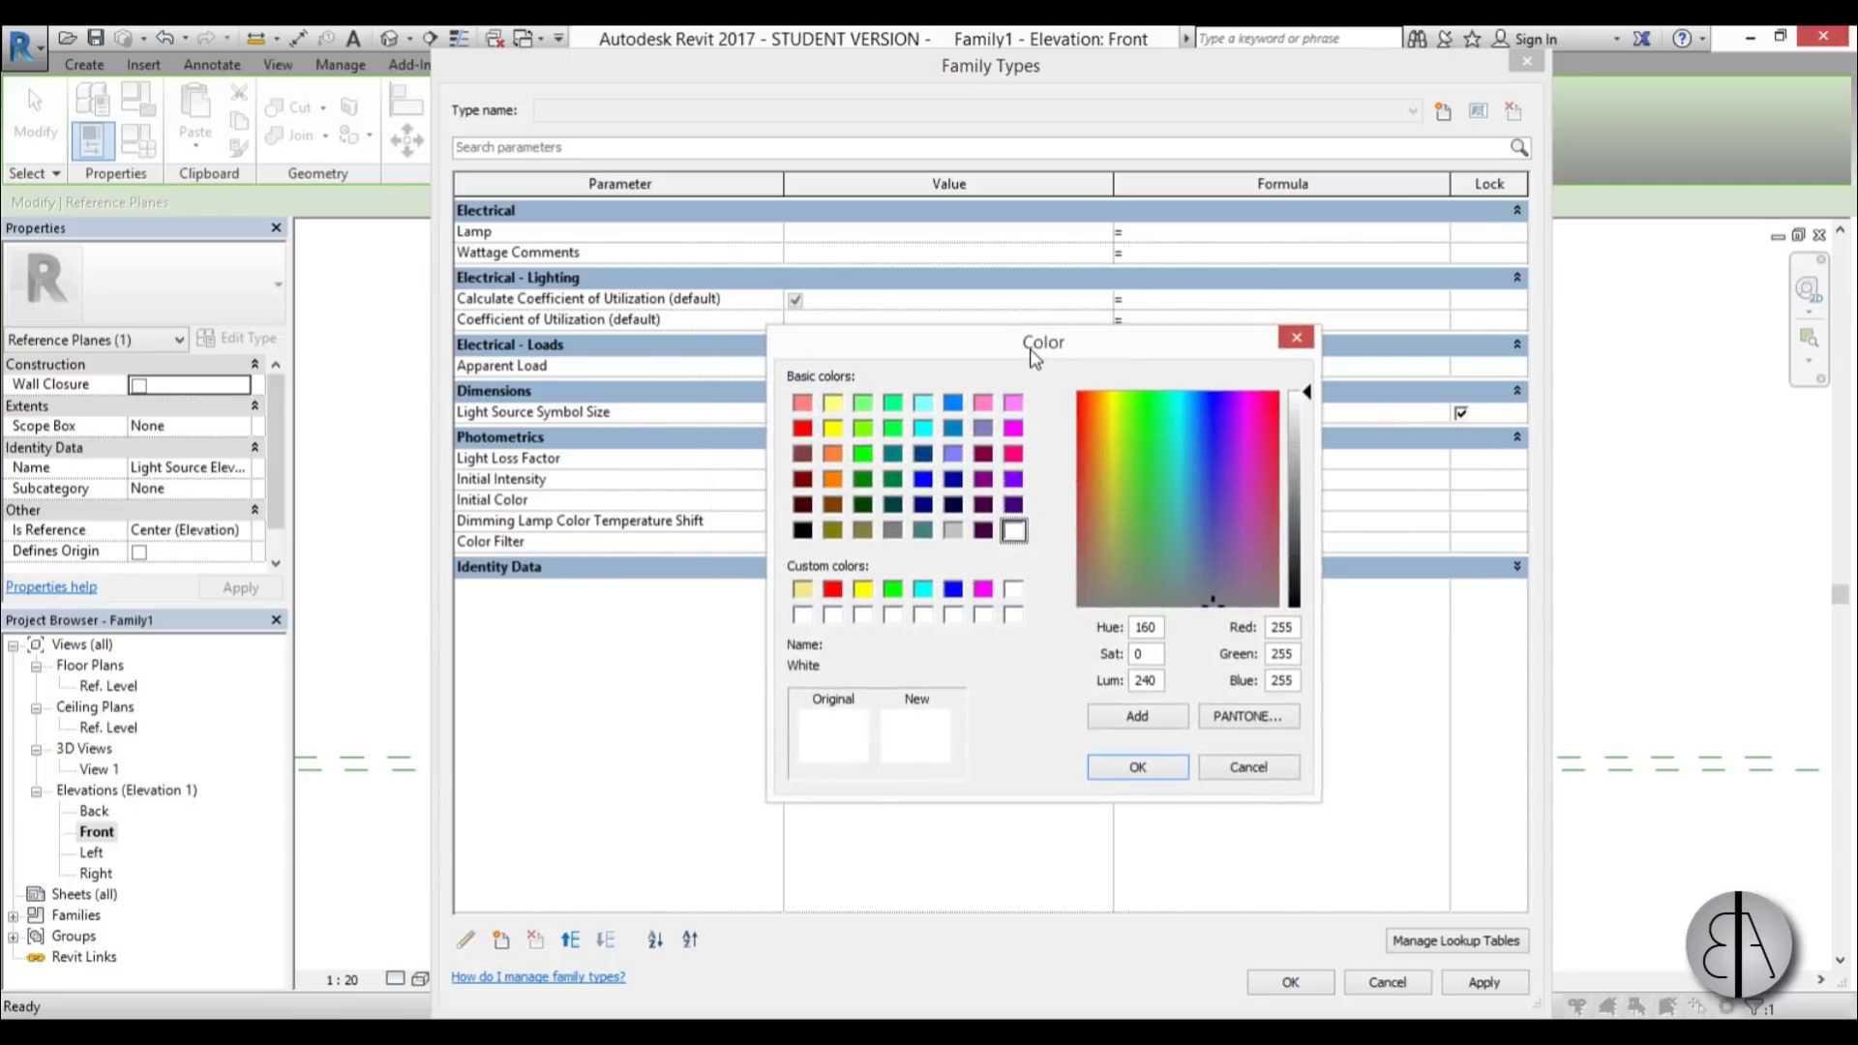
click(832, 589)
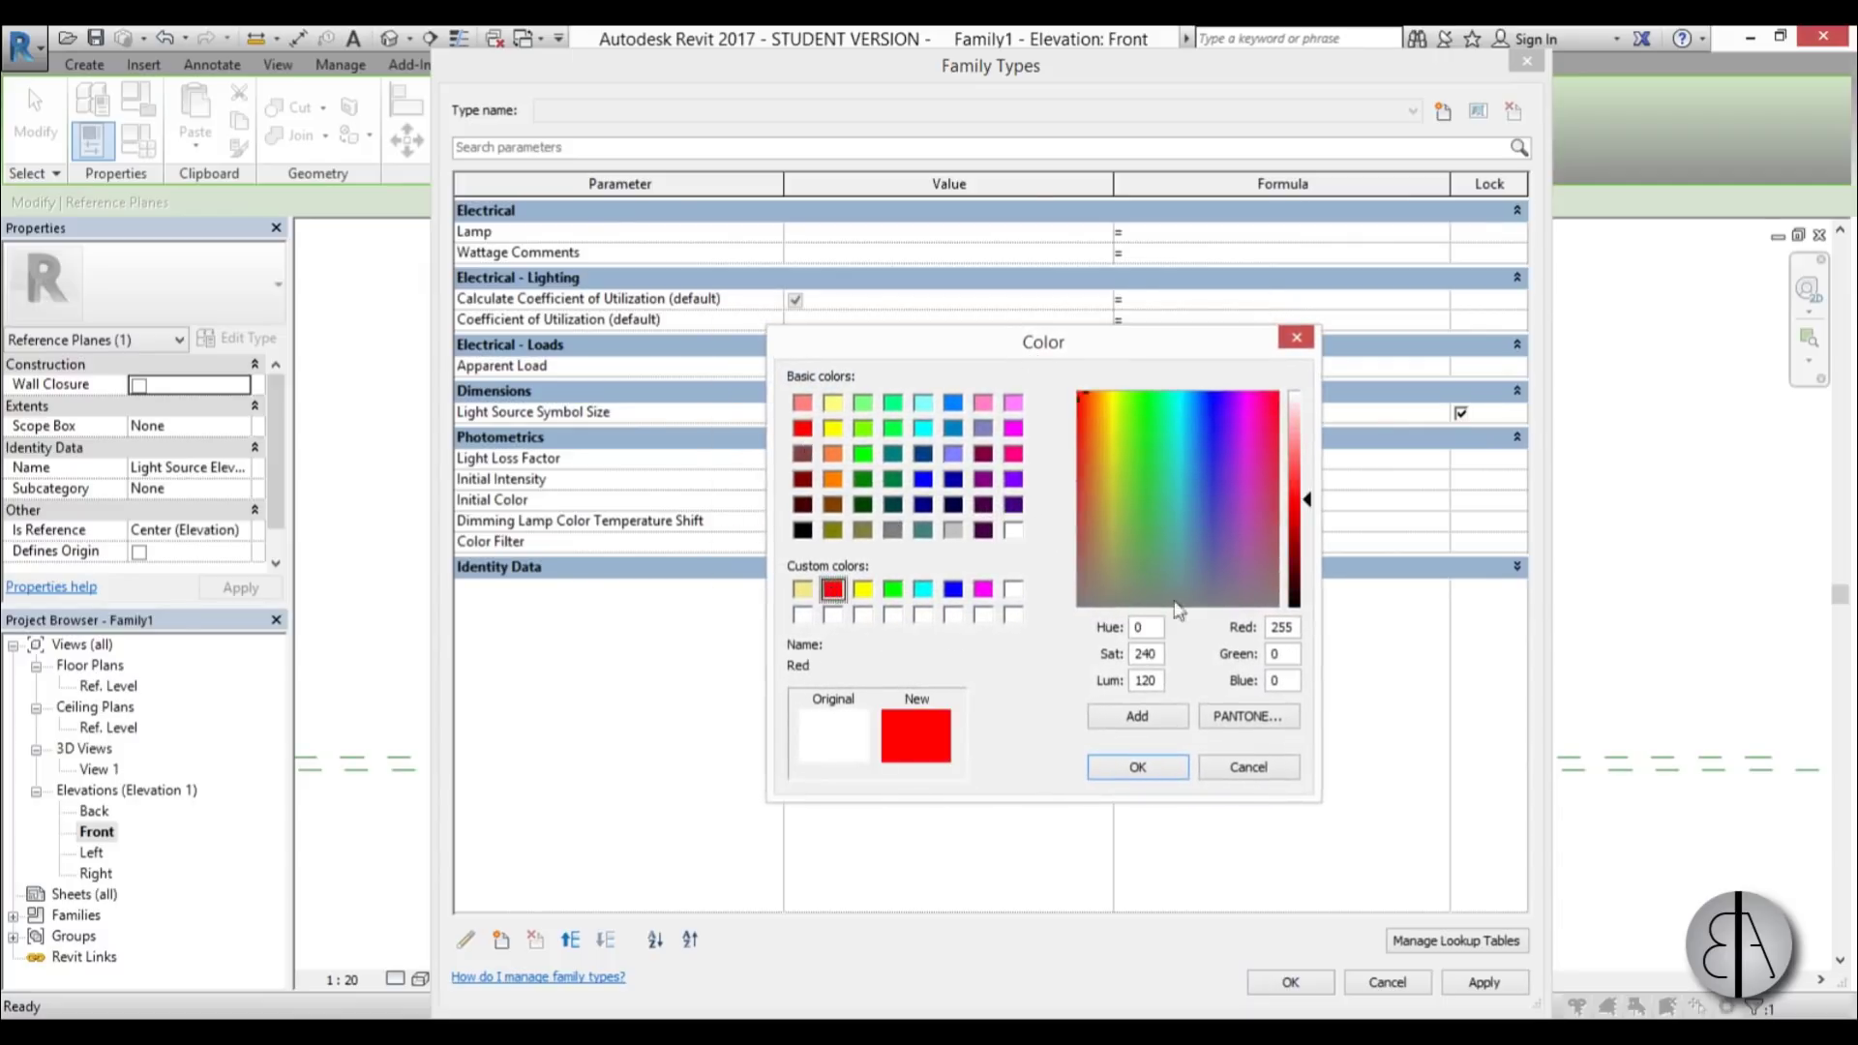
click(1137, 768)
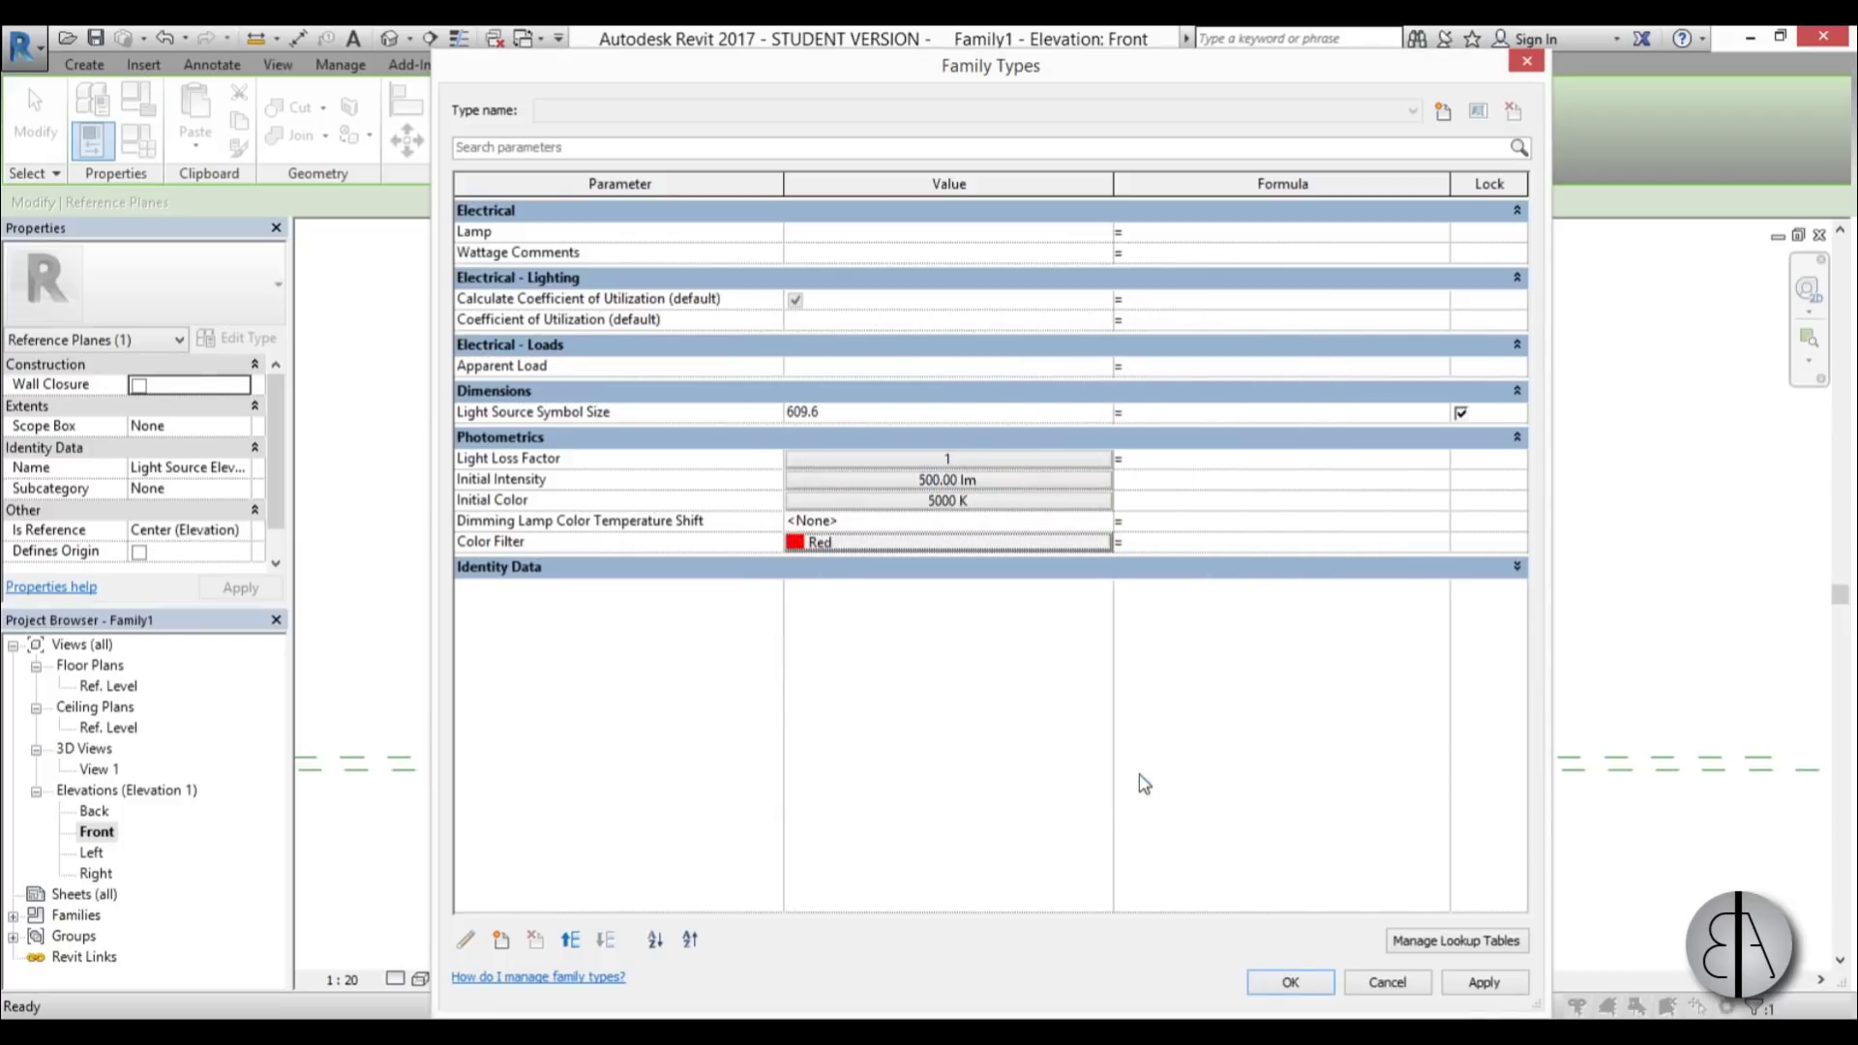
click(1313, 987)
scroll(867, 706, down, 2)
scroll(815, 705, up, 1)
scroll(815, 706, up, 3)
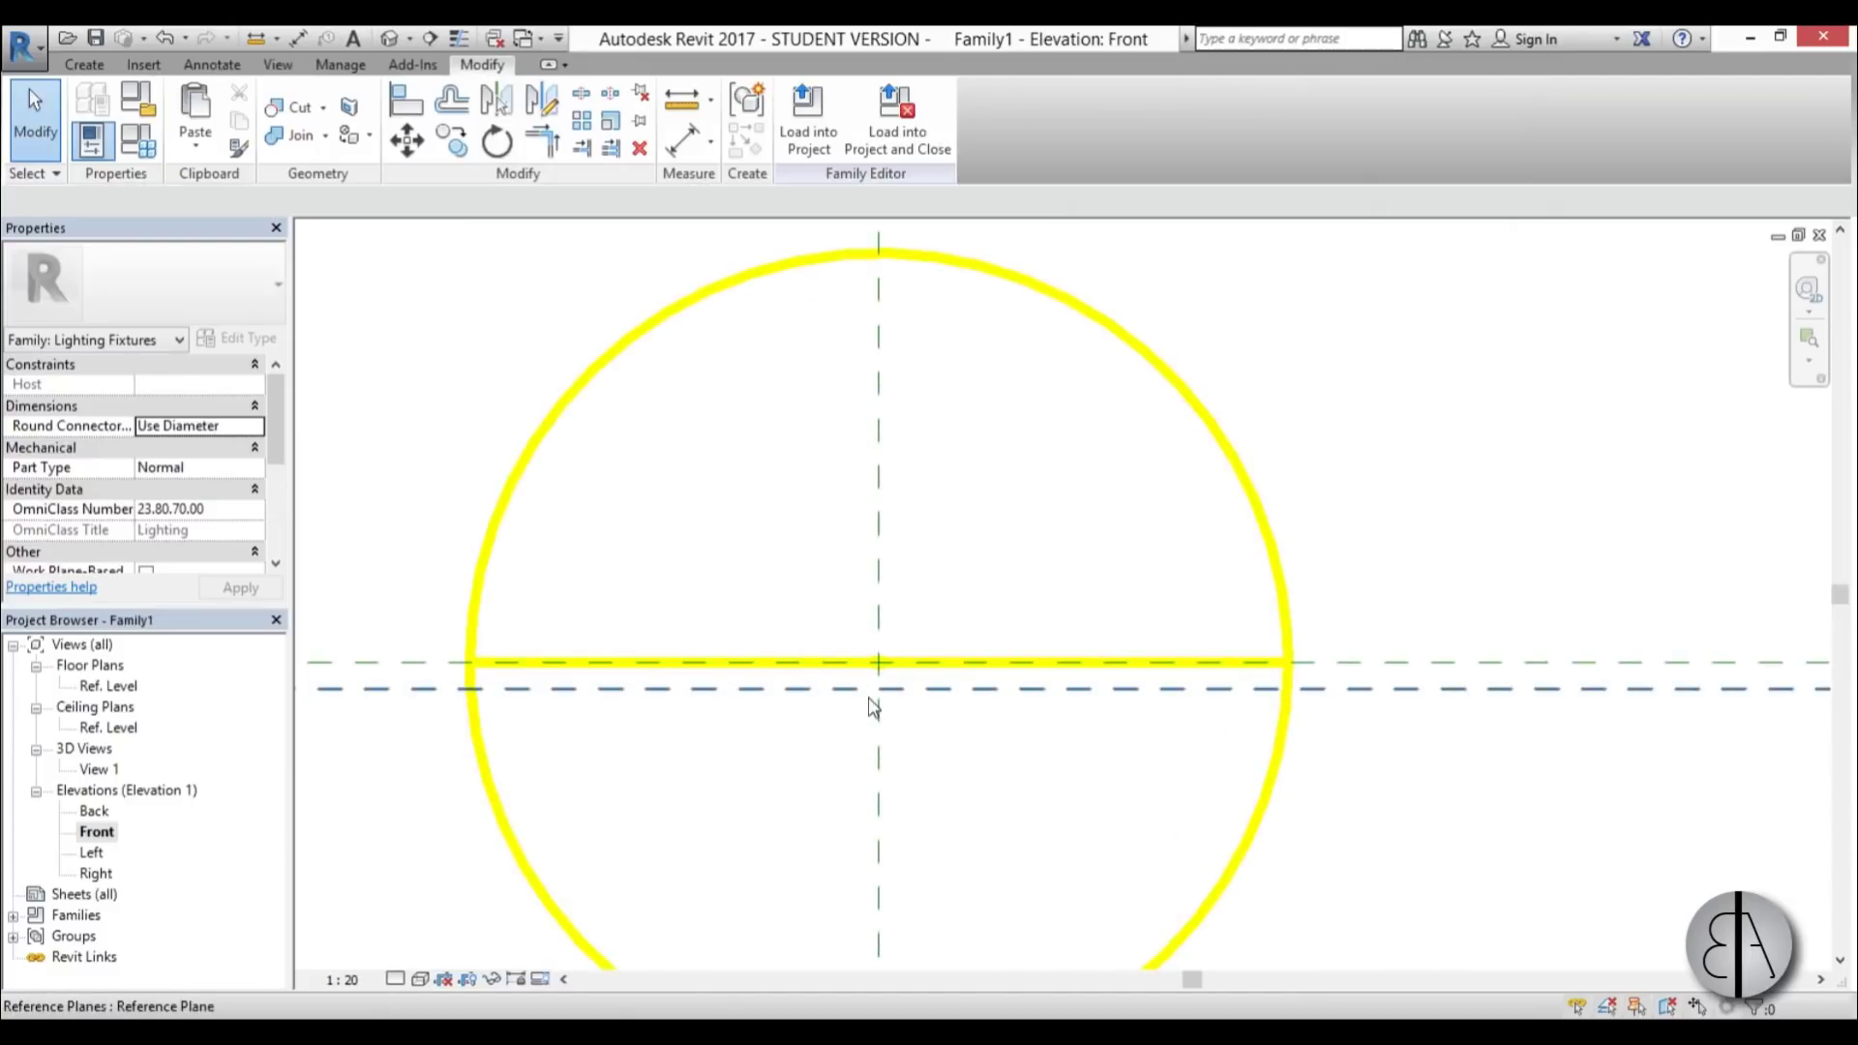
- Select the light source in the Front elevation to inspect it, then deselect it
scroll(878, 715, up, 1)
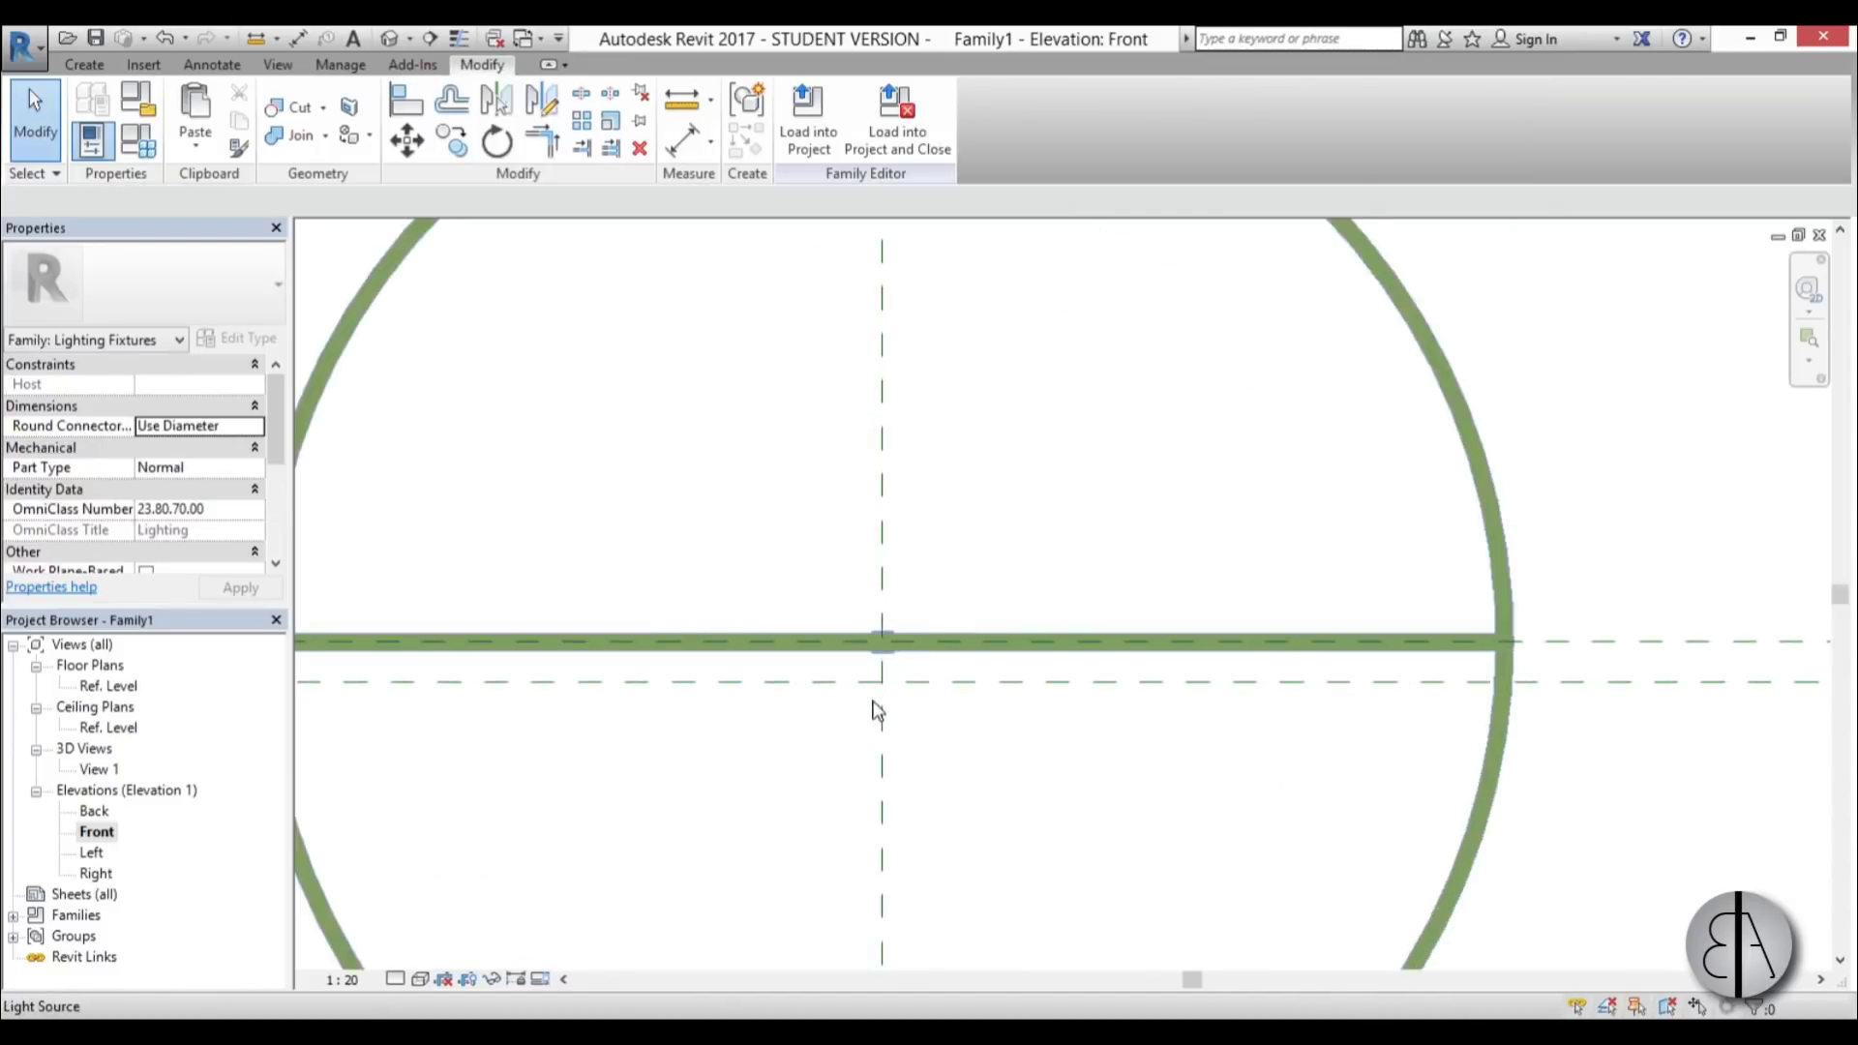
scroll(880, 705, down, 2)
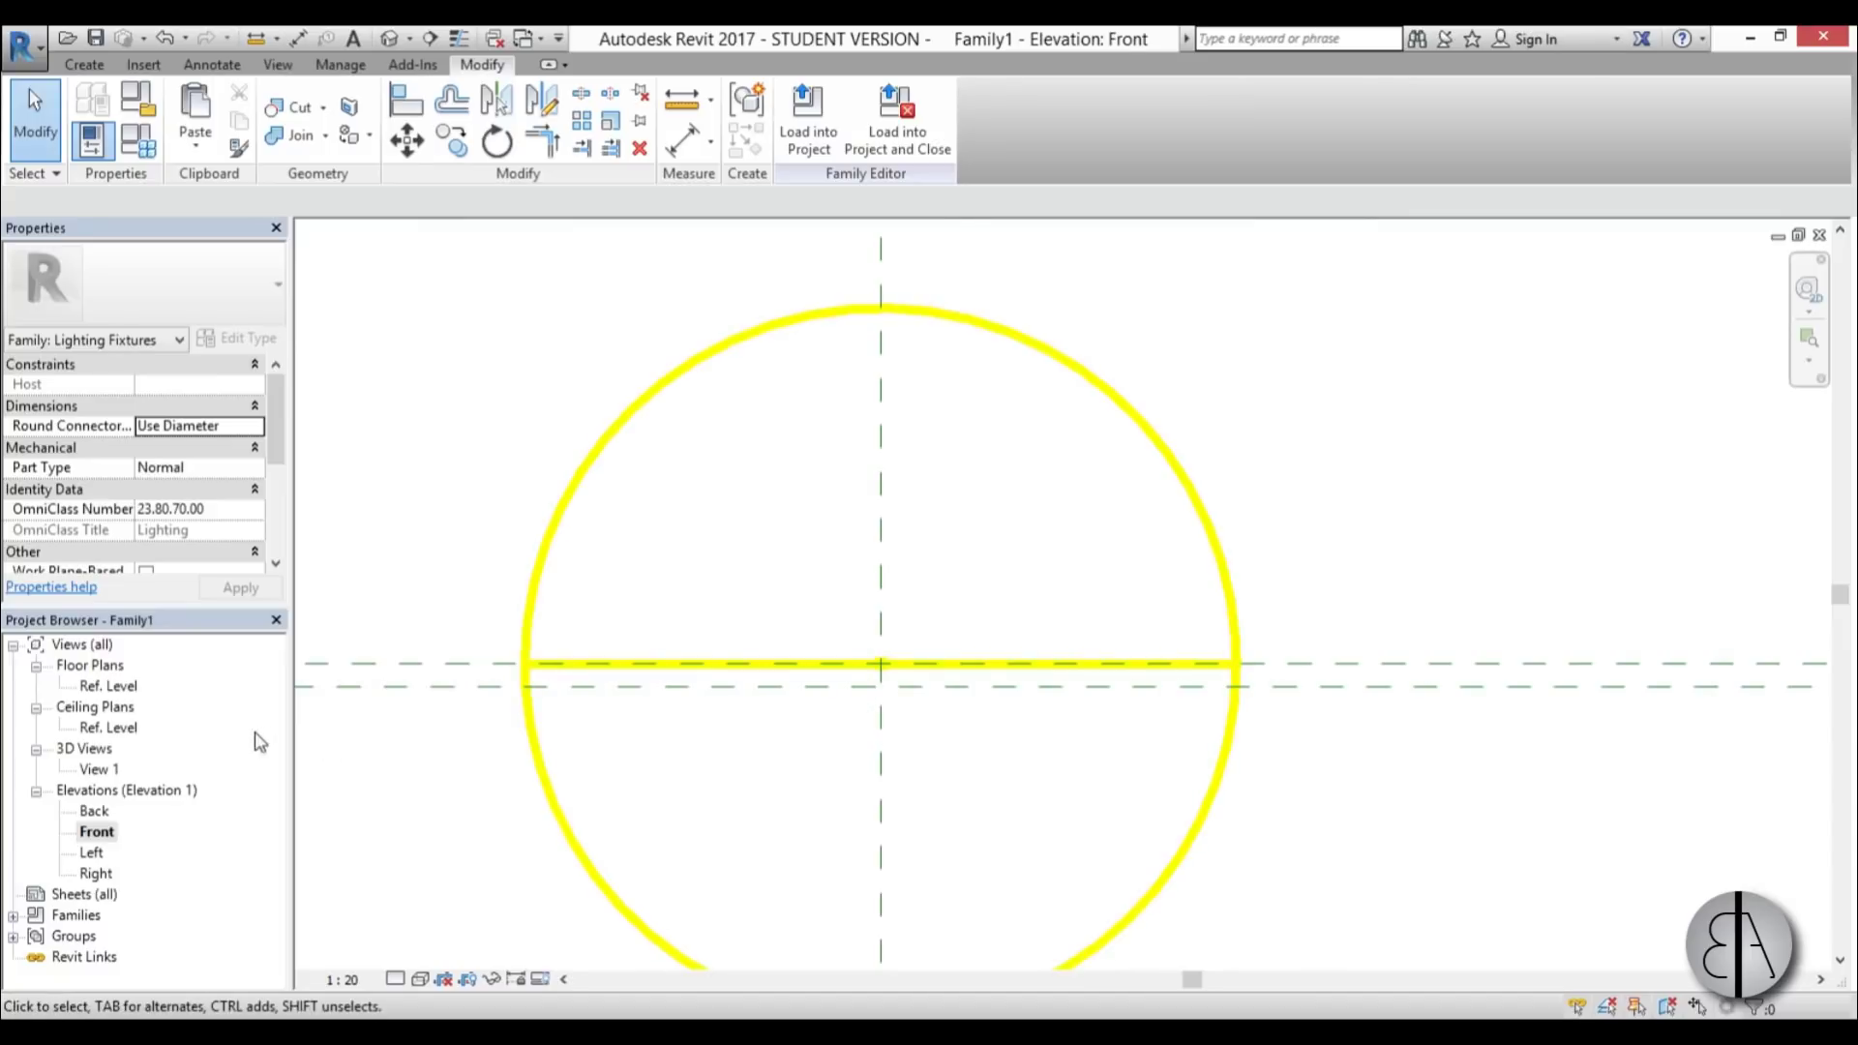
scroll(861, 678, down, 2)
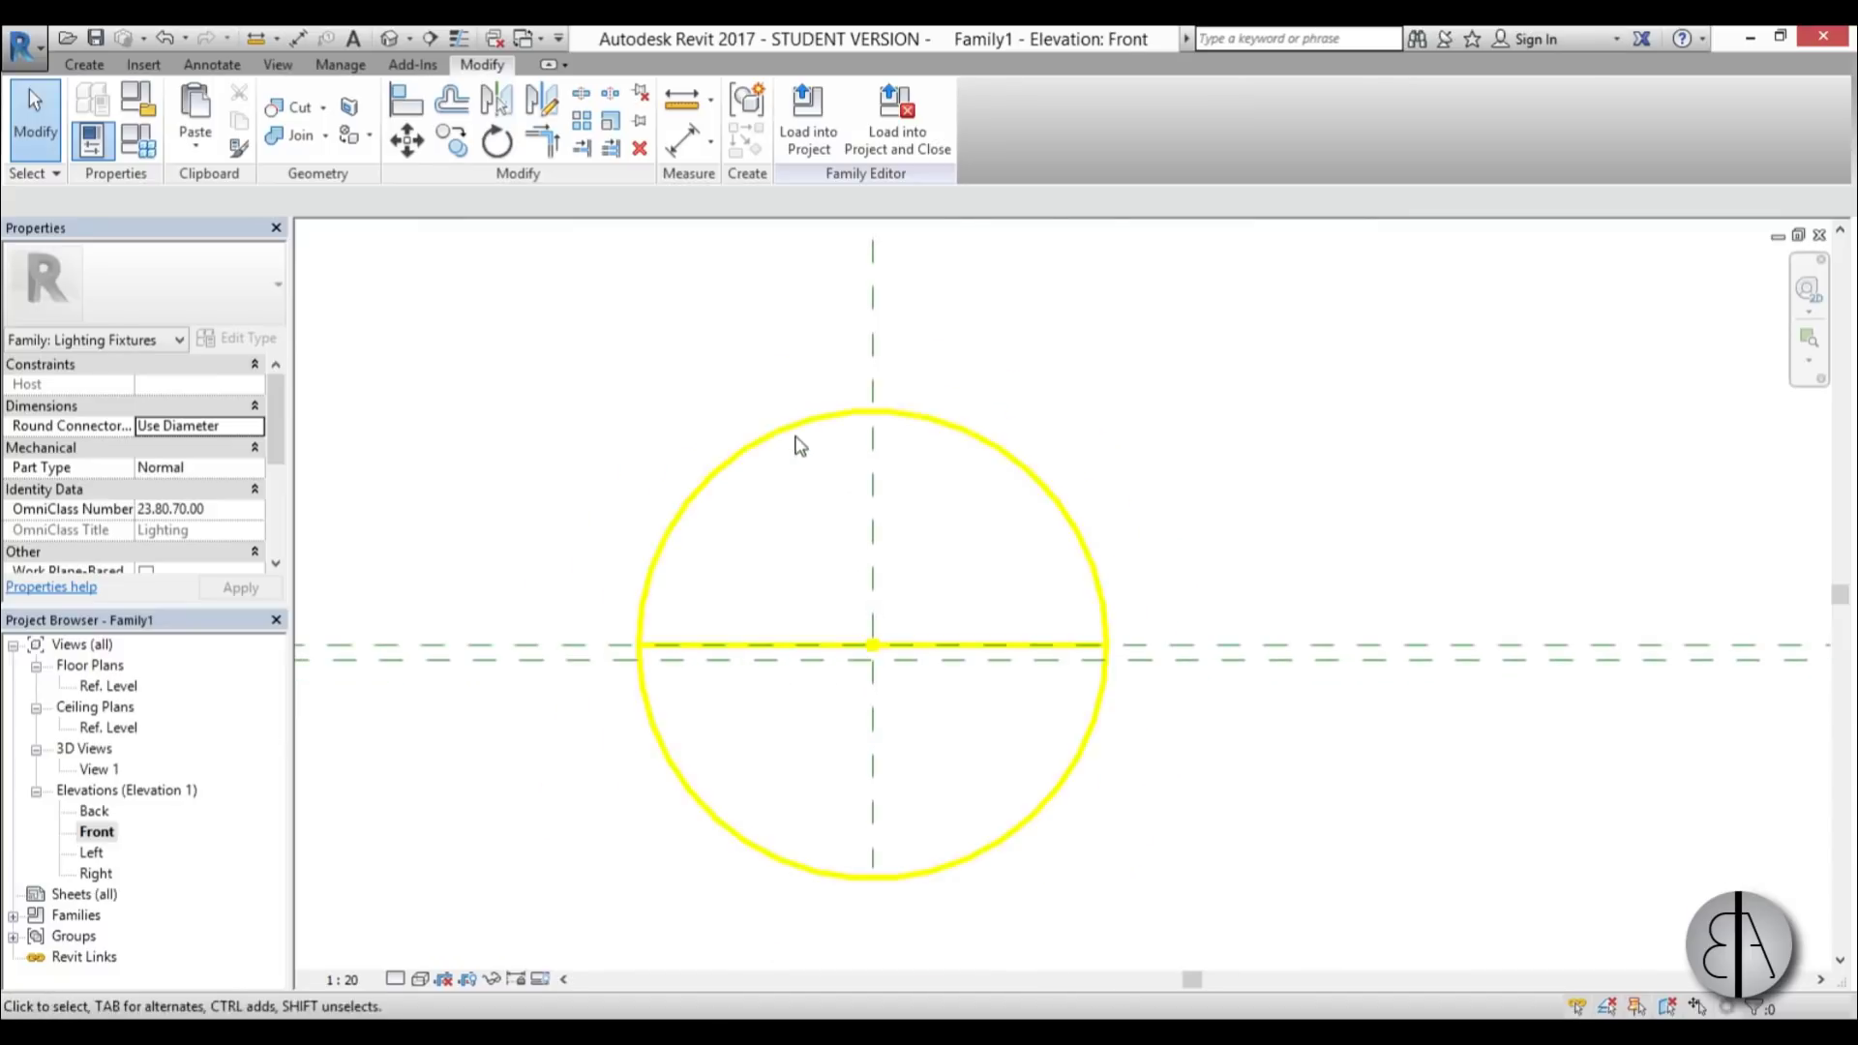
click(792, 445)
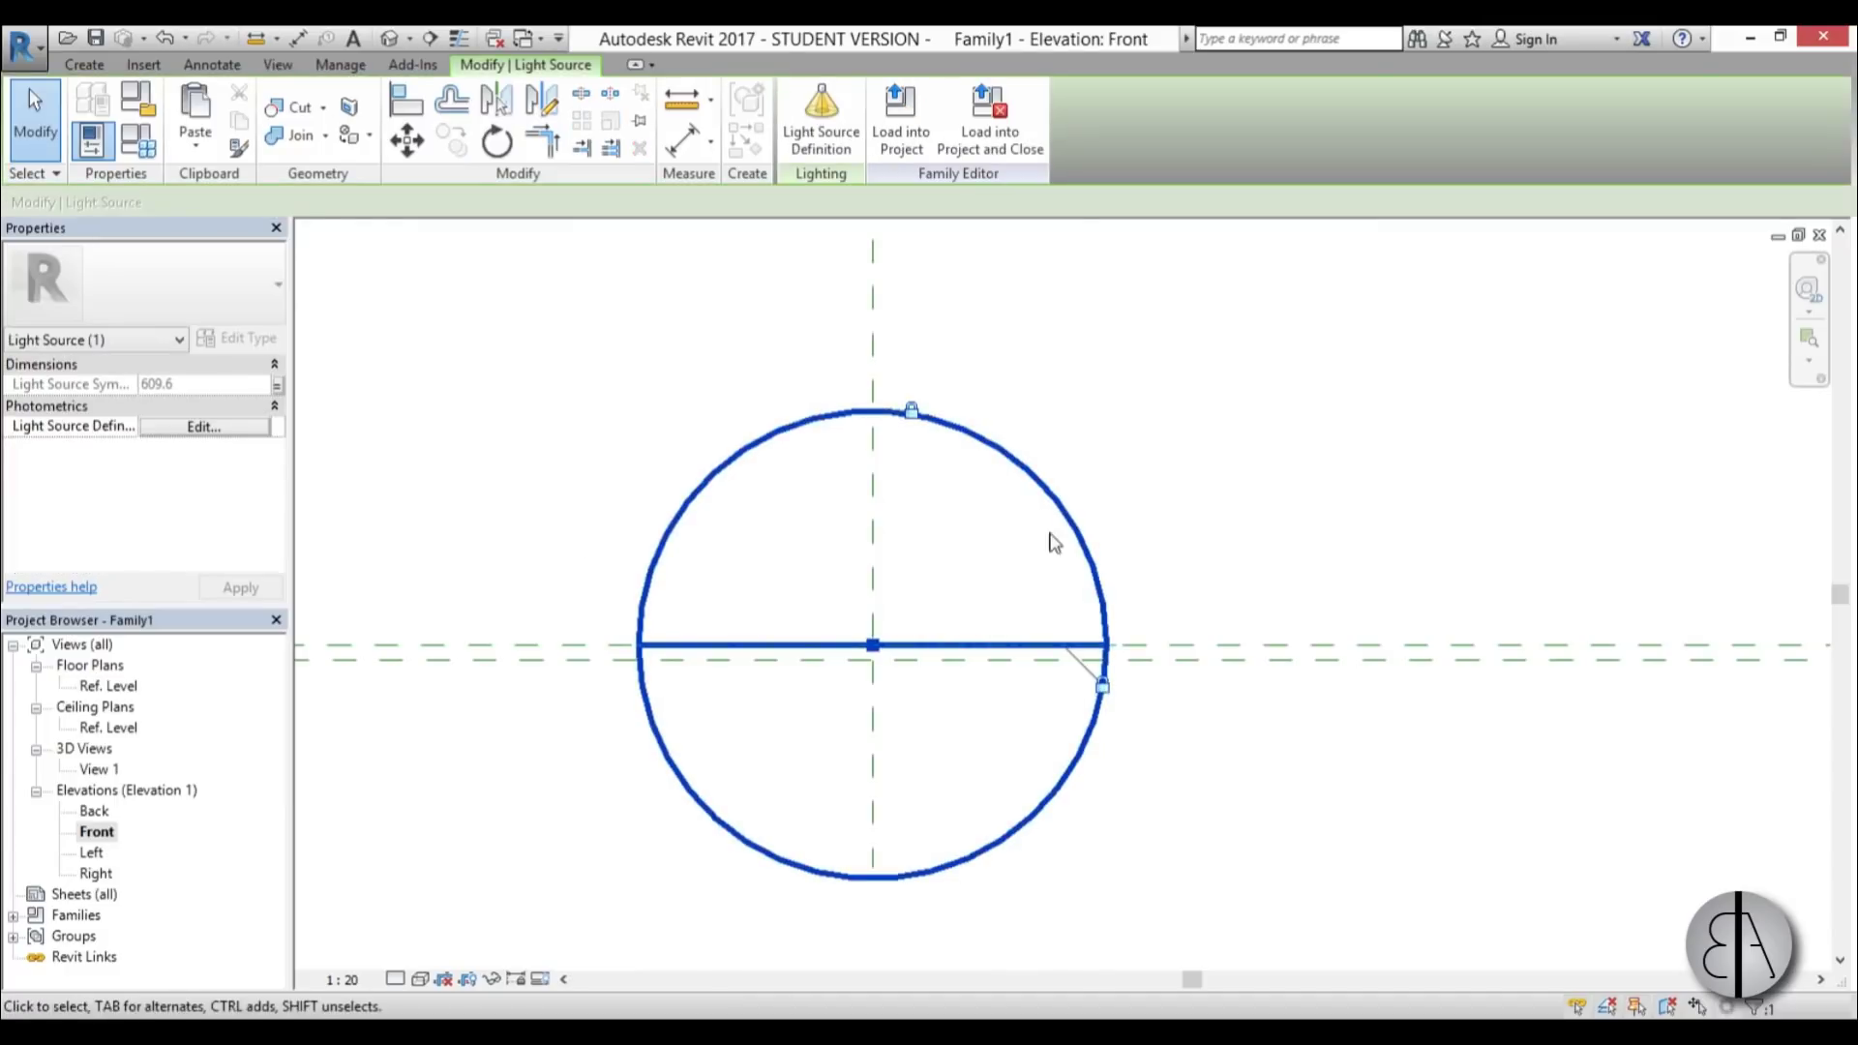
click(1212, 540)
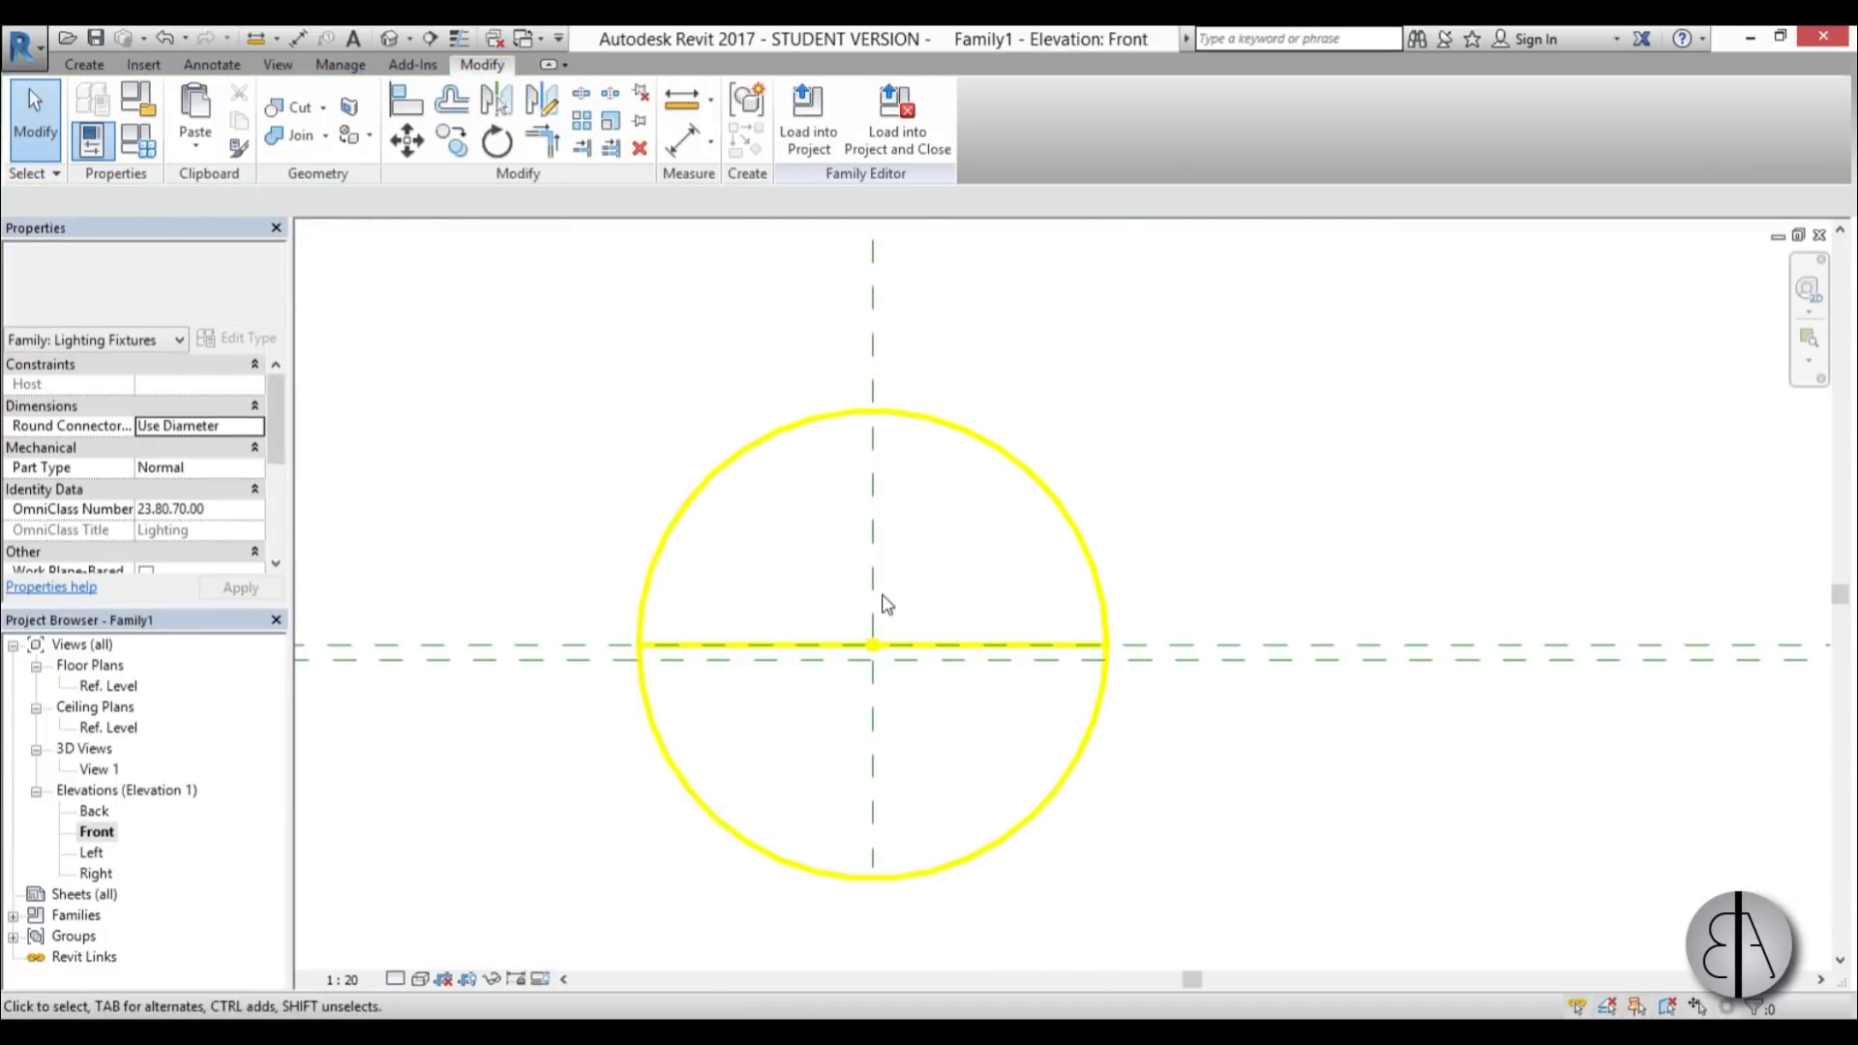
- On the Ref. Level plan, sketch an extrusion circle of radius 150 at the plane intersection
double_click(109, 685)
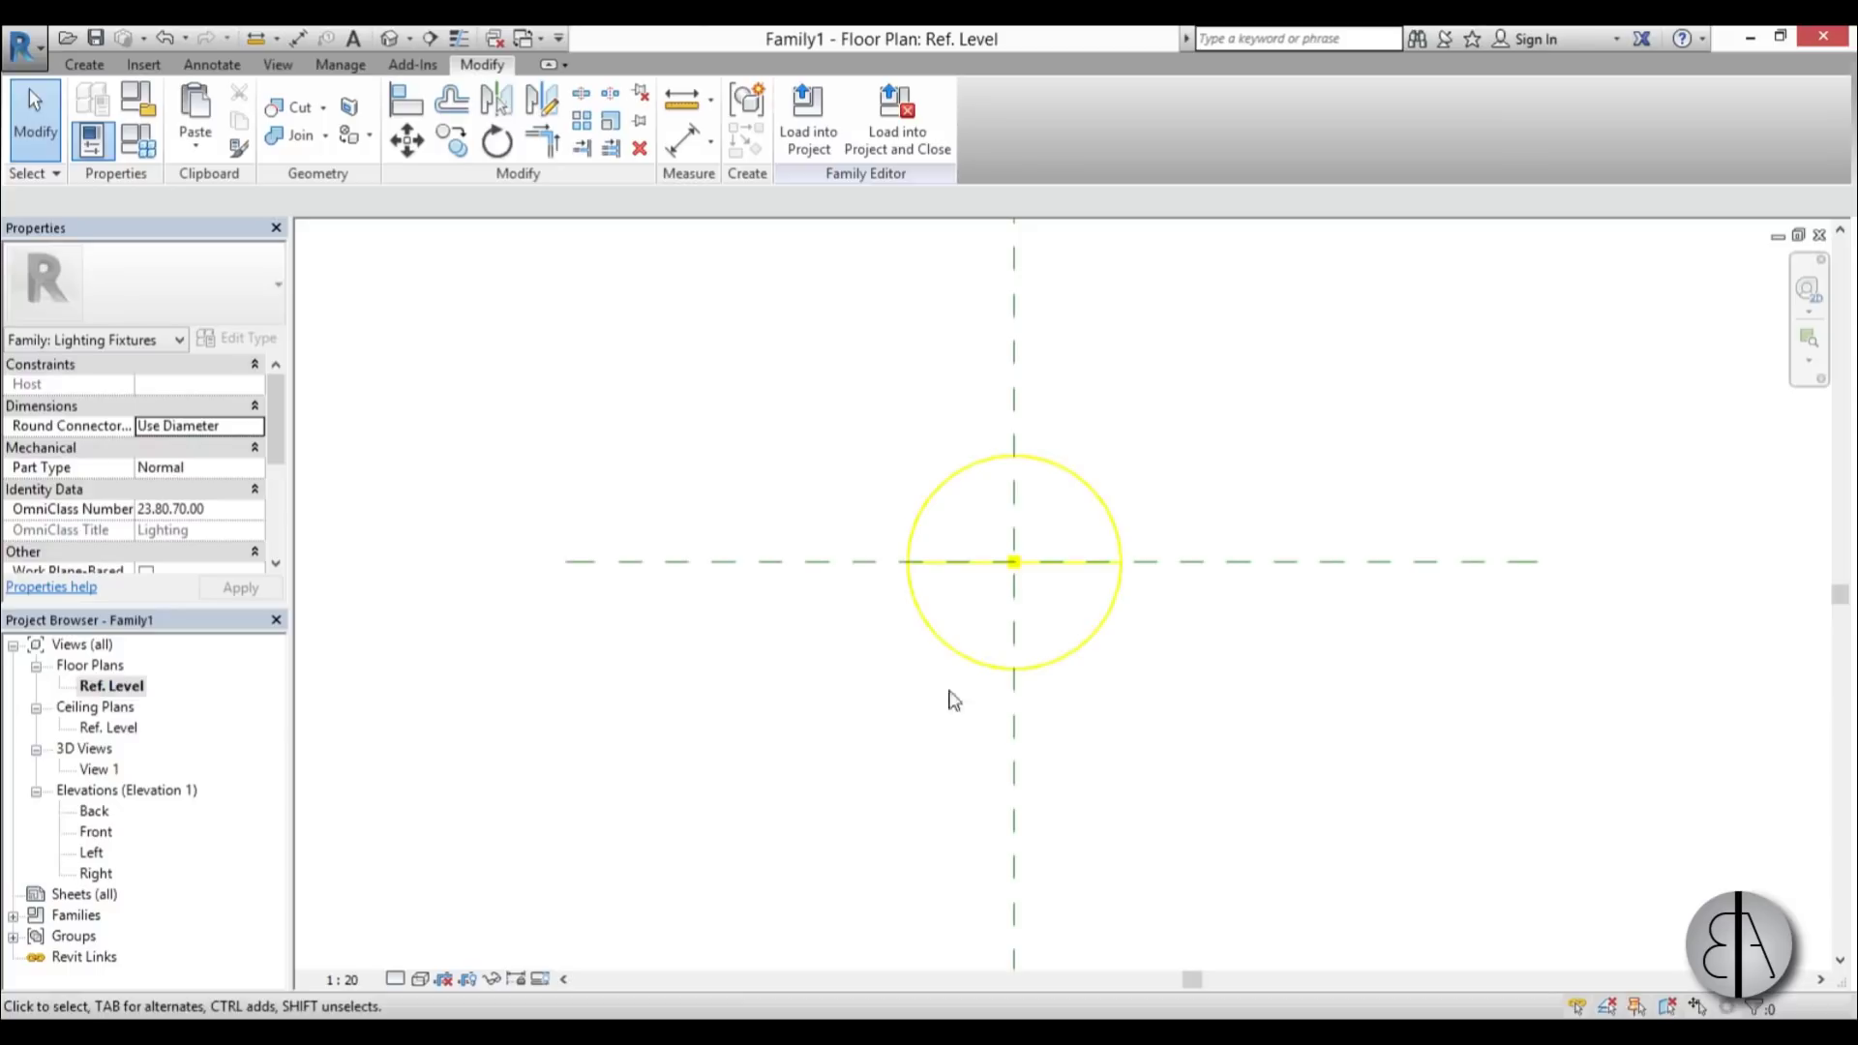
key(z)
key(f)
click(95, 68)
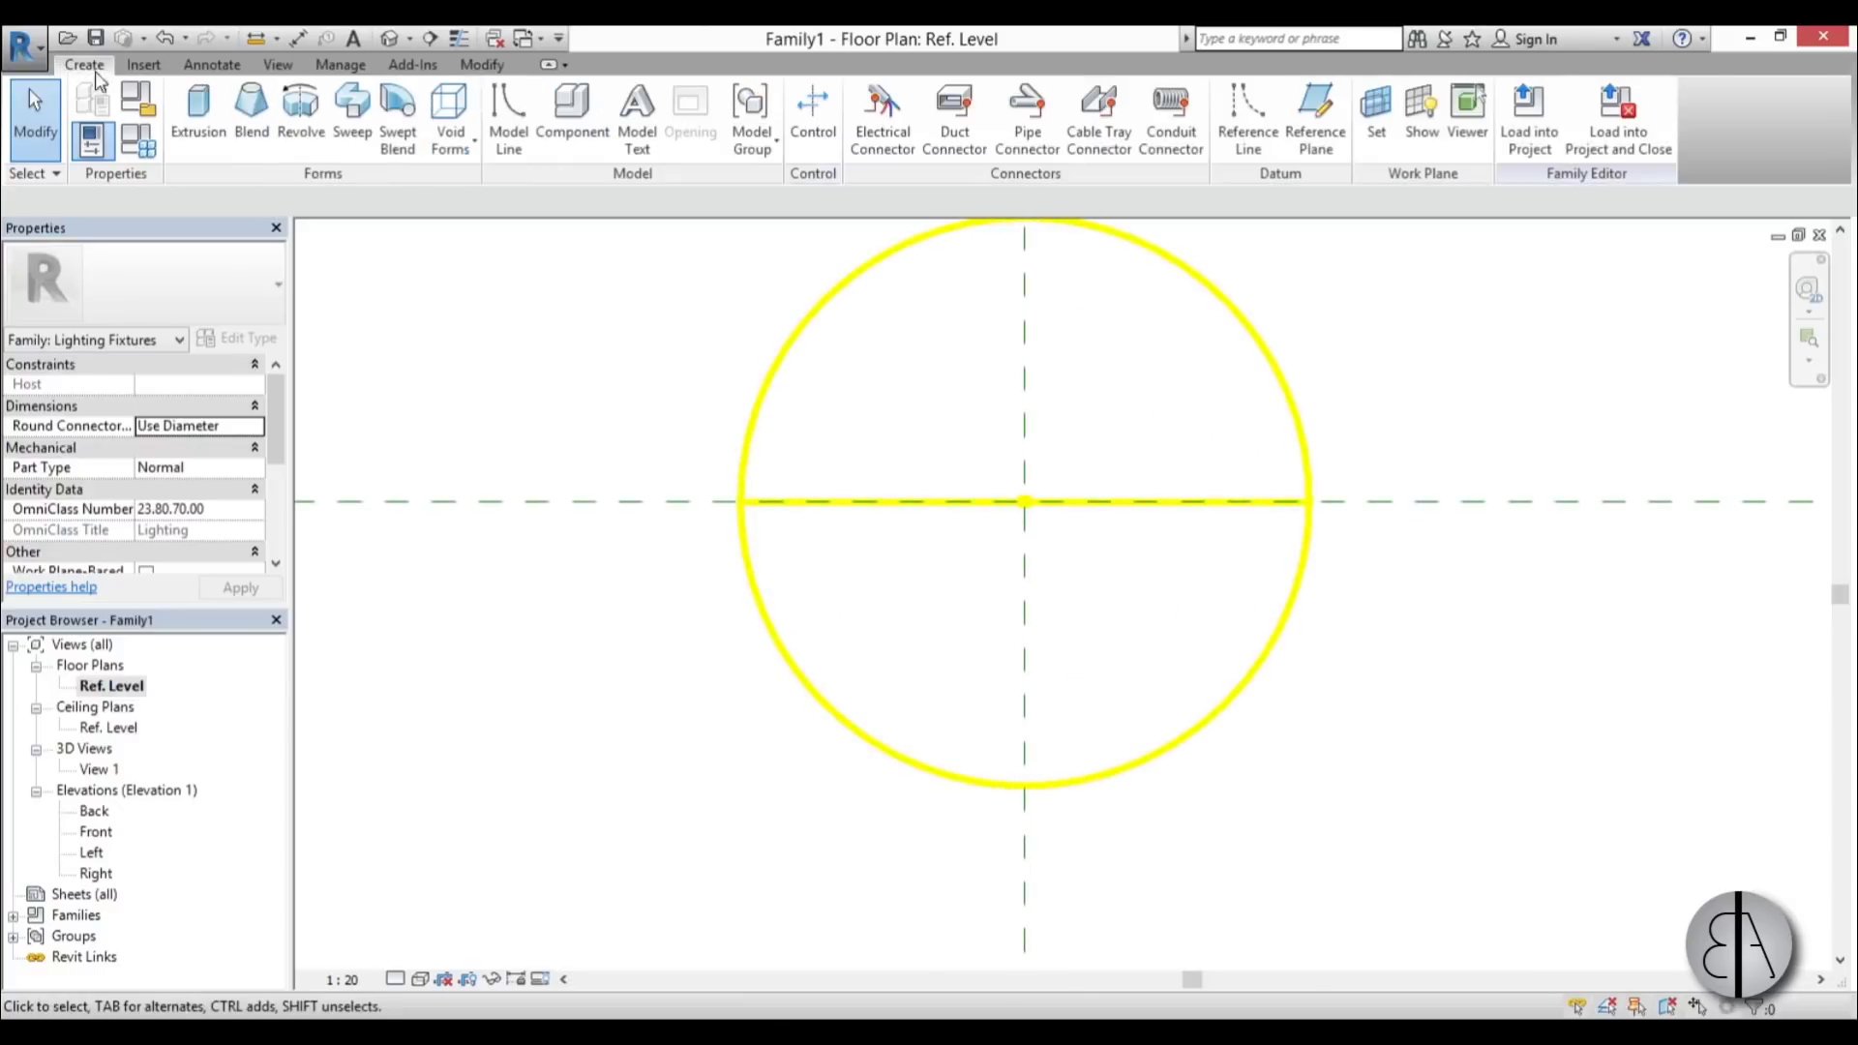
click(199, 114)
click(948, 95)
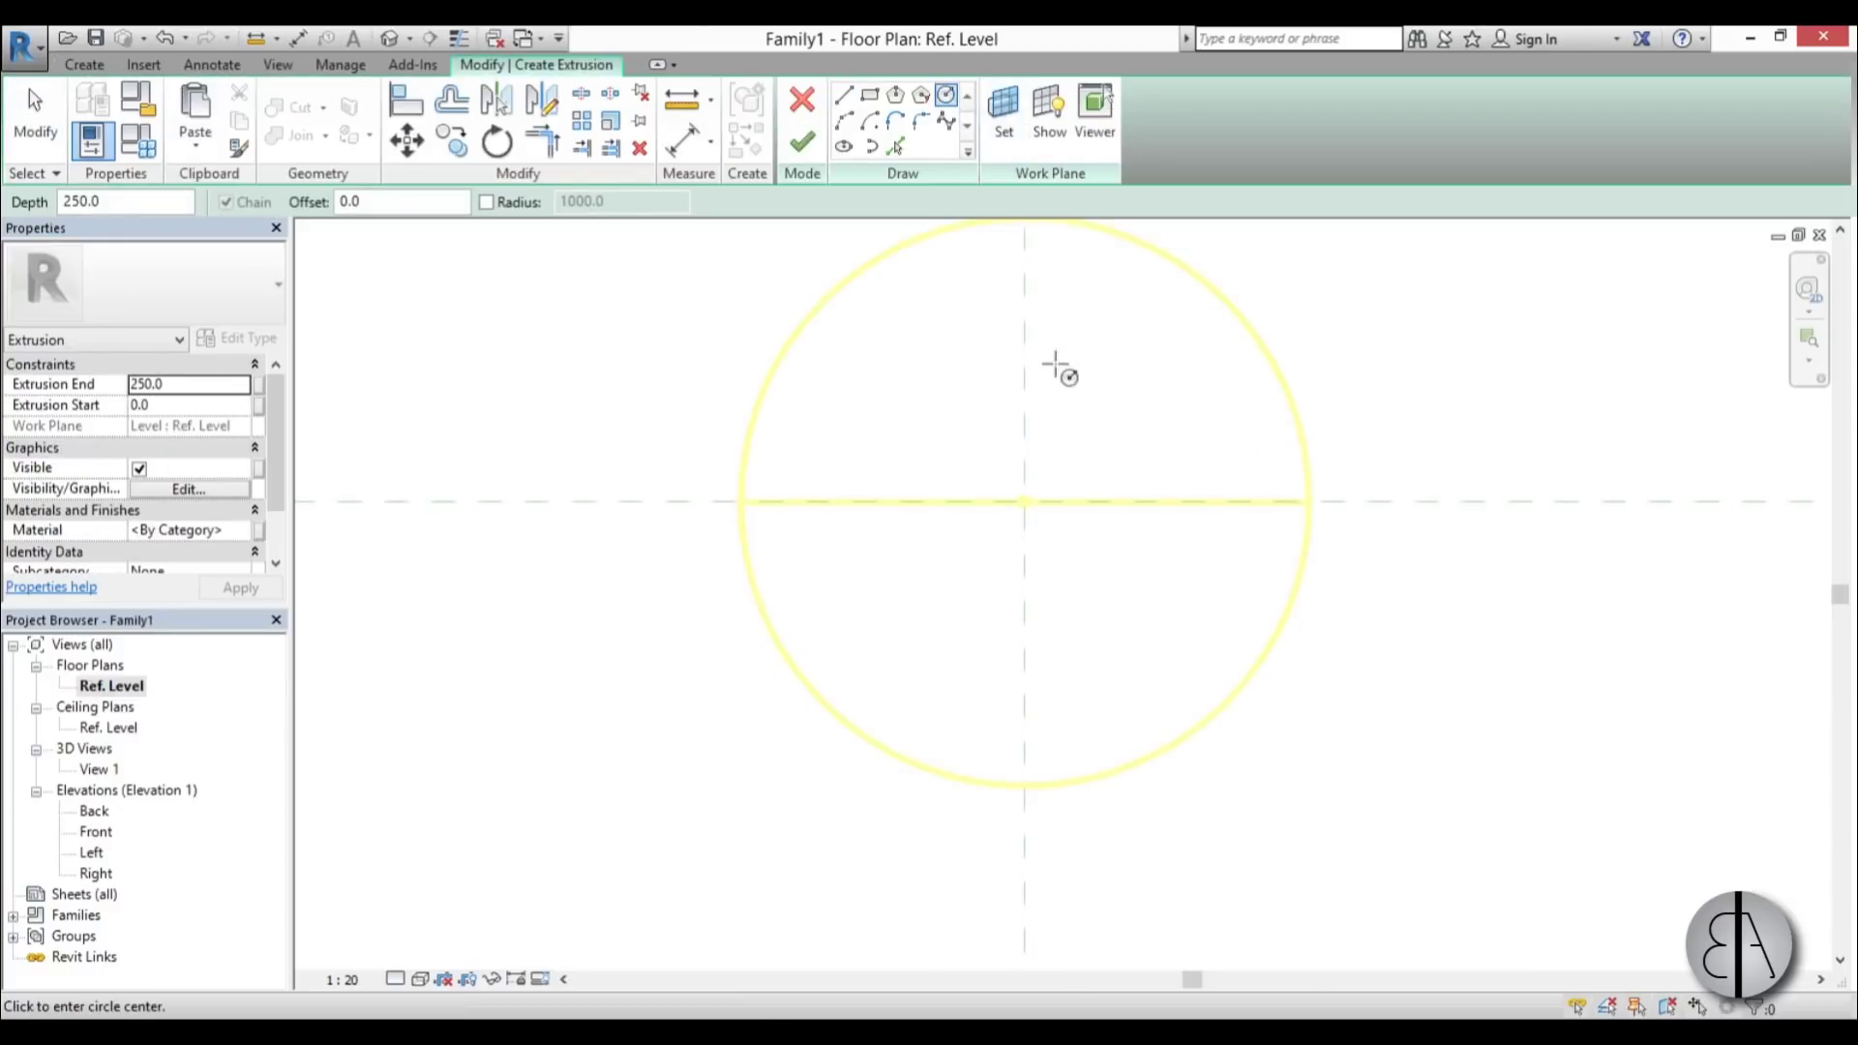
scroll(1049, 493, up, 3)
click(1009, 572)
click(1046, 554)
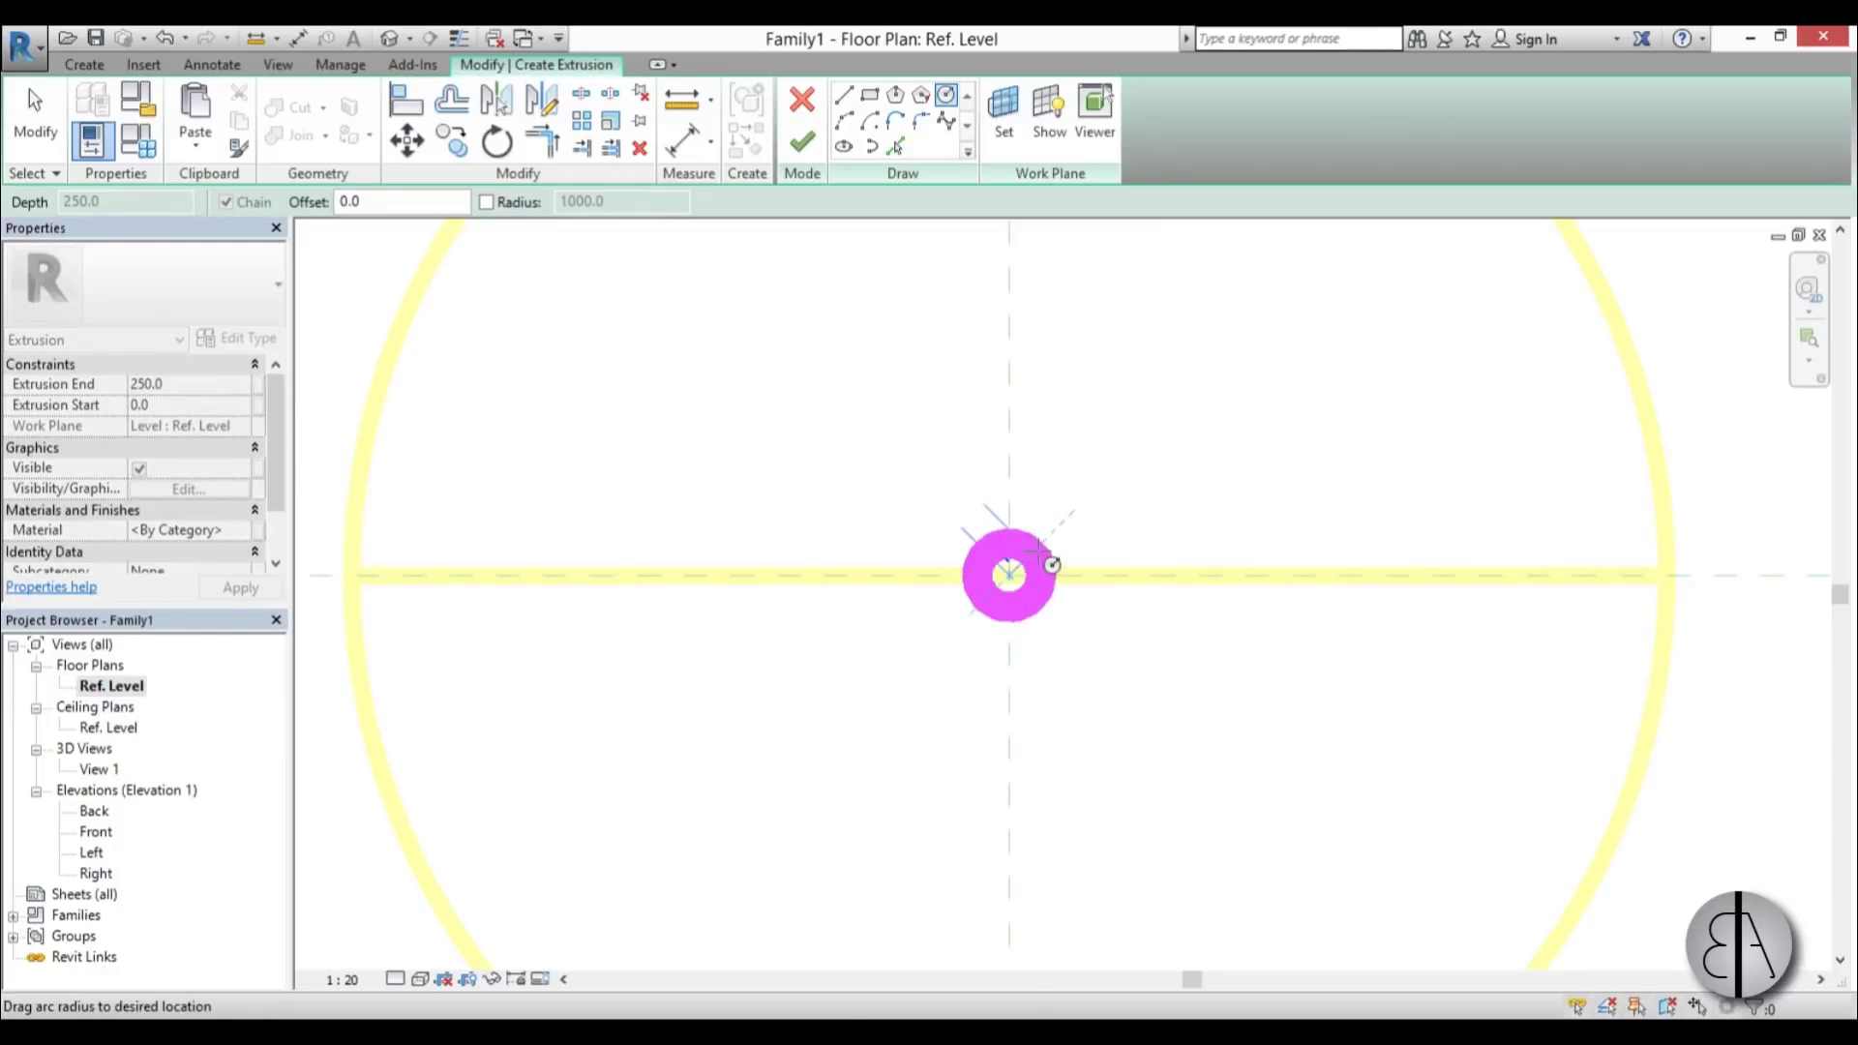
scroll(1024, 571, up, 3)
key(Escape)
key(Escape)
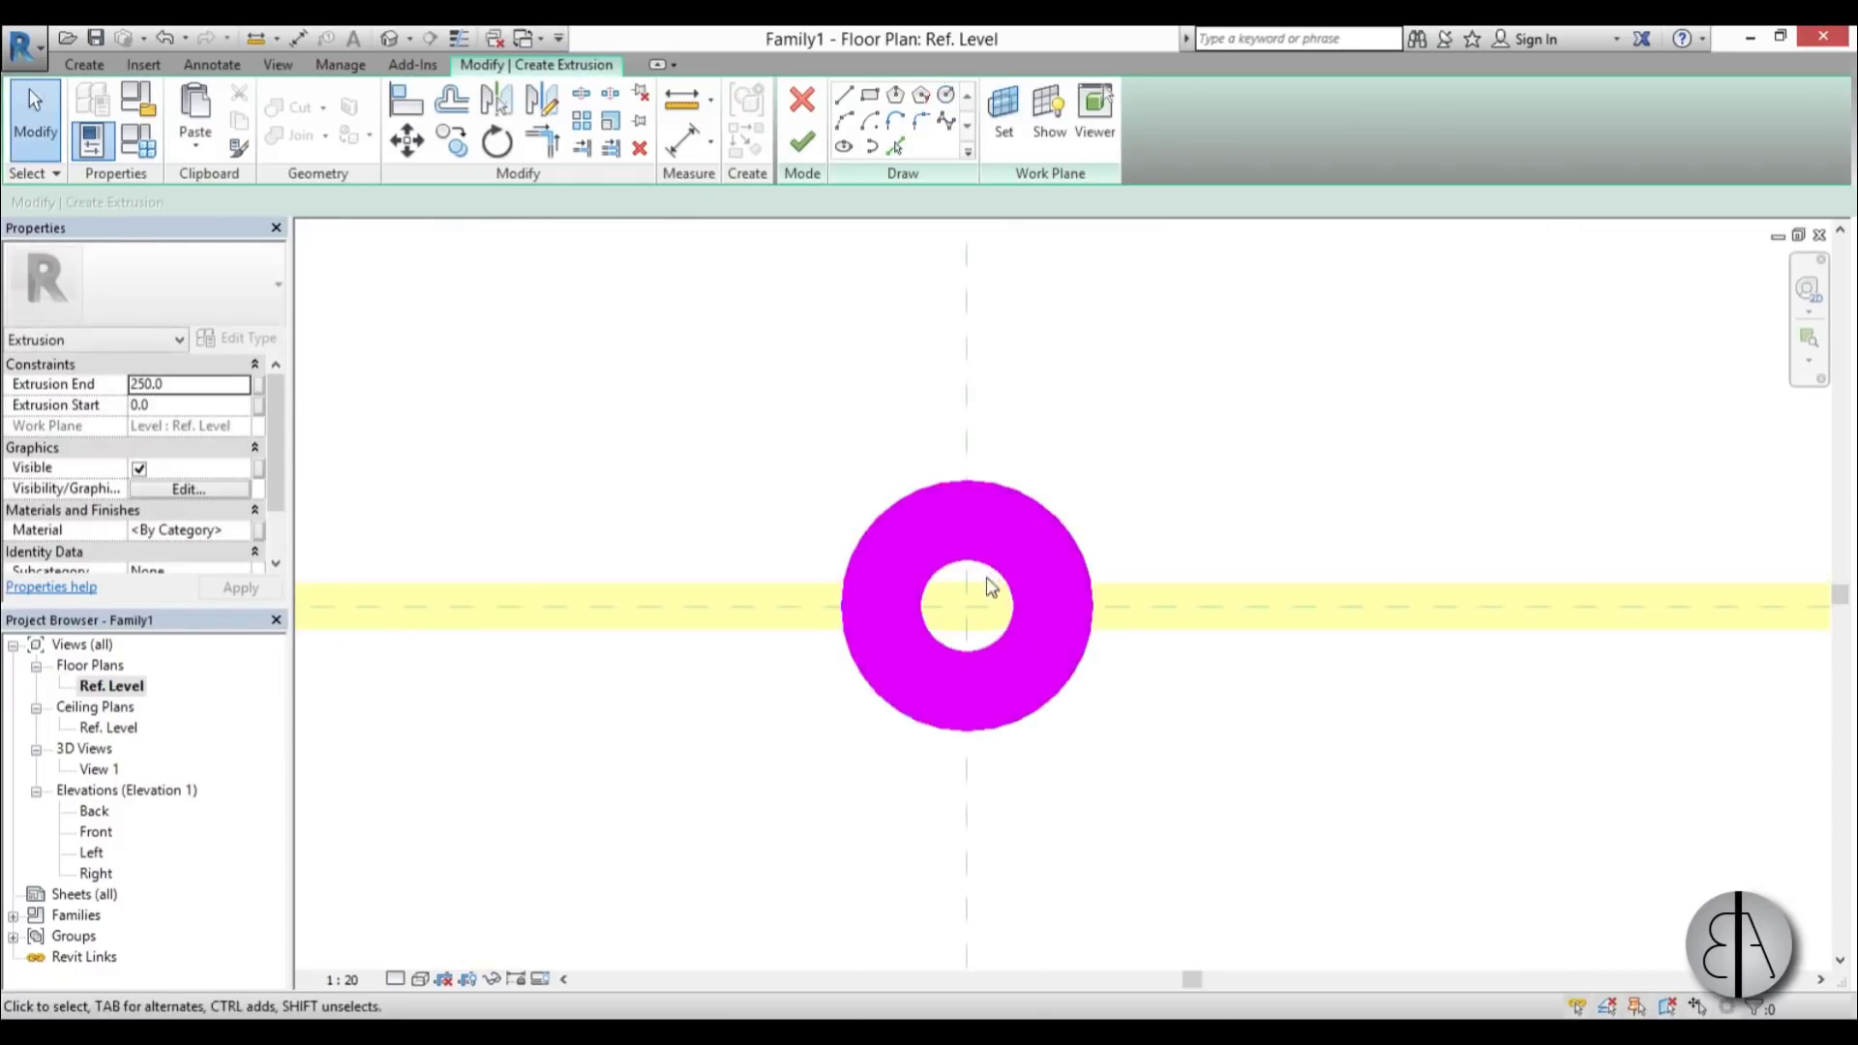
click(1035, 548)
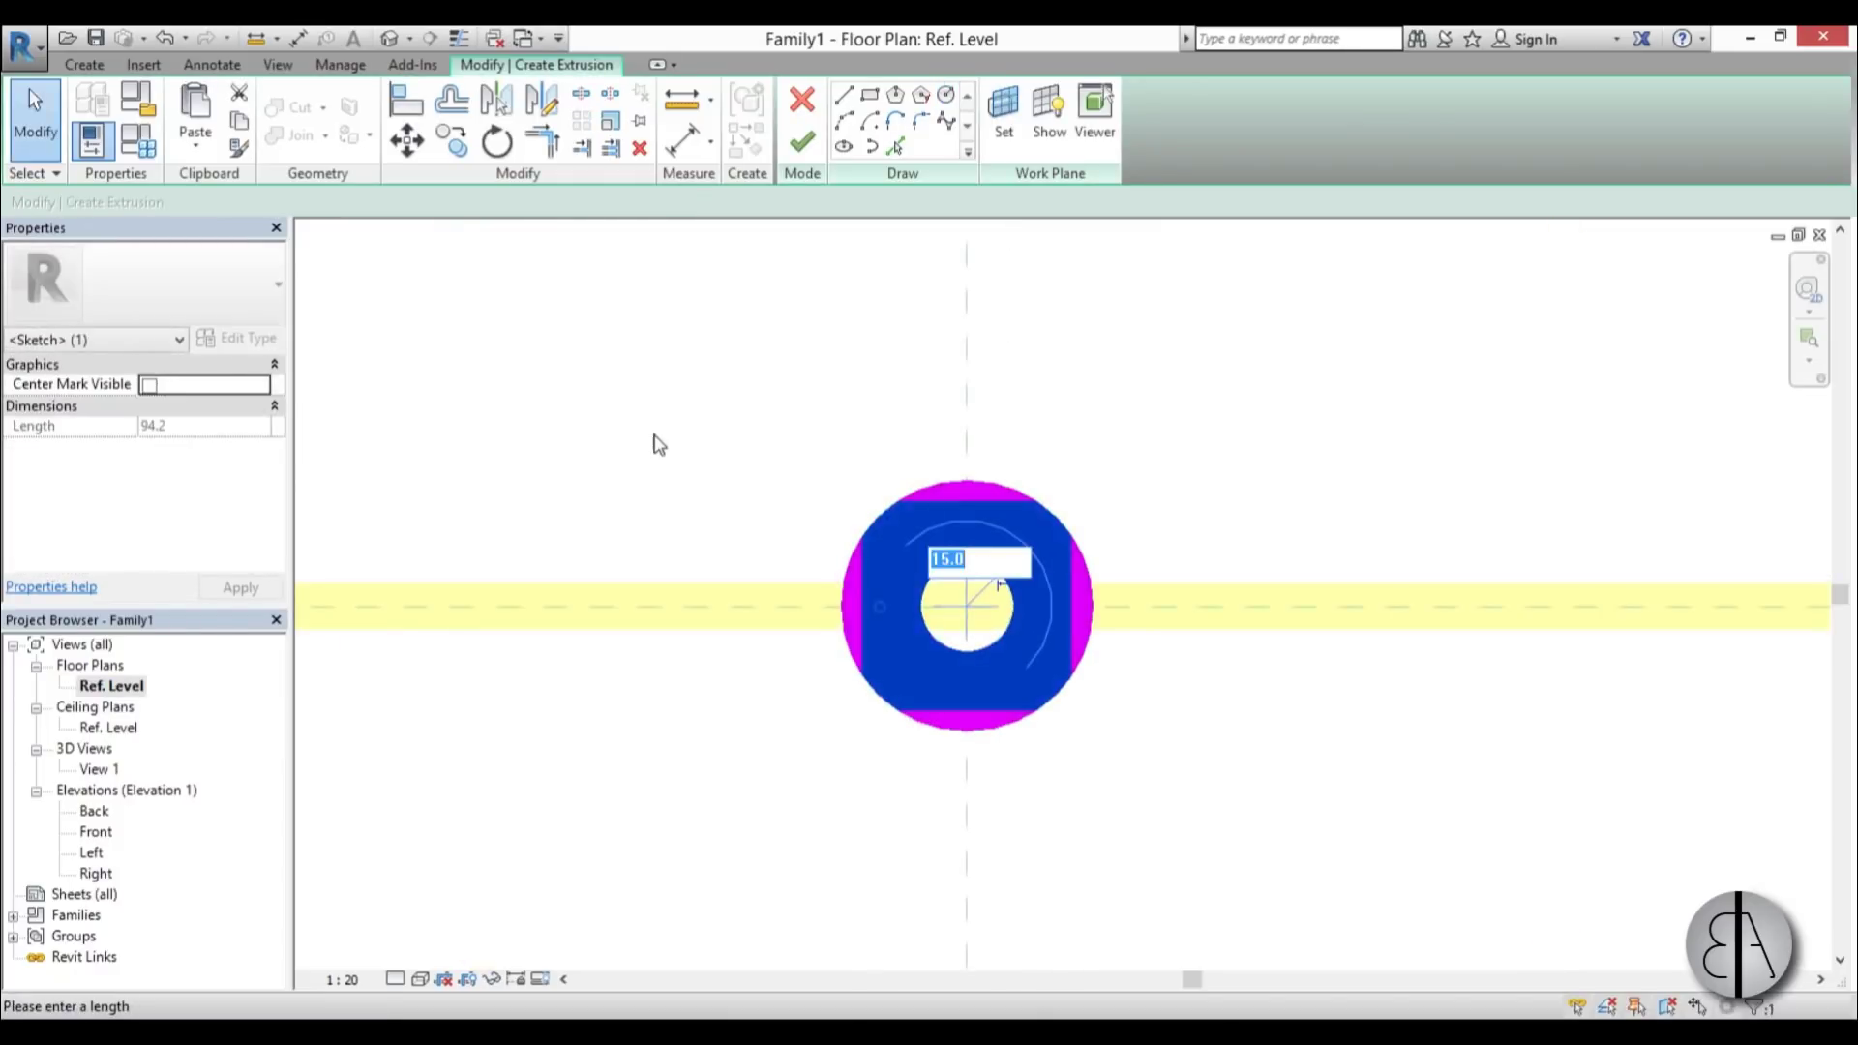
text(150)
key(Return)
- Finish the extrusion and drag its top down in the Front elevation to a thin disc
scroll(938, 514, down, 3)
click(802, 147)
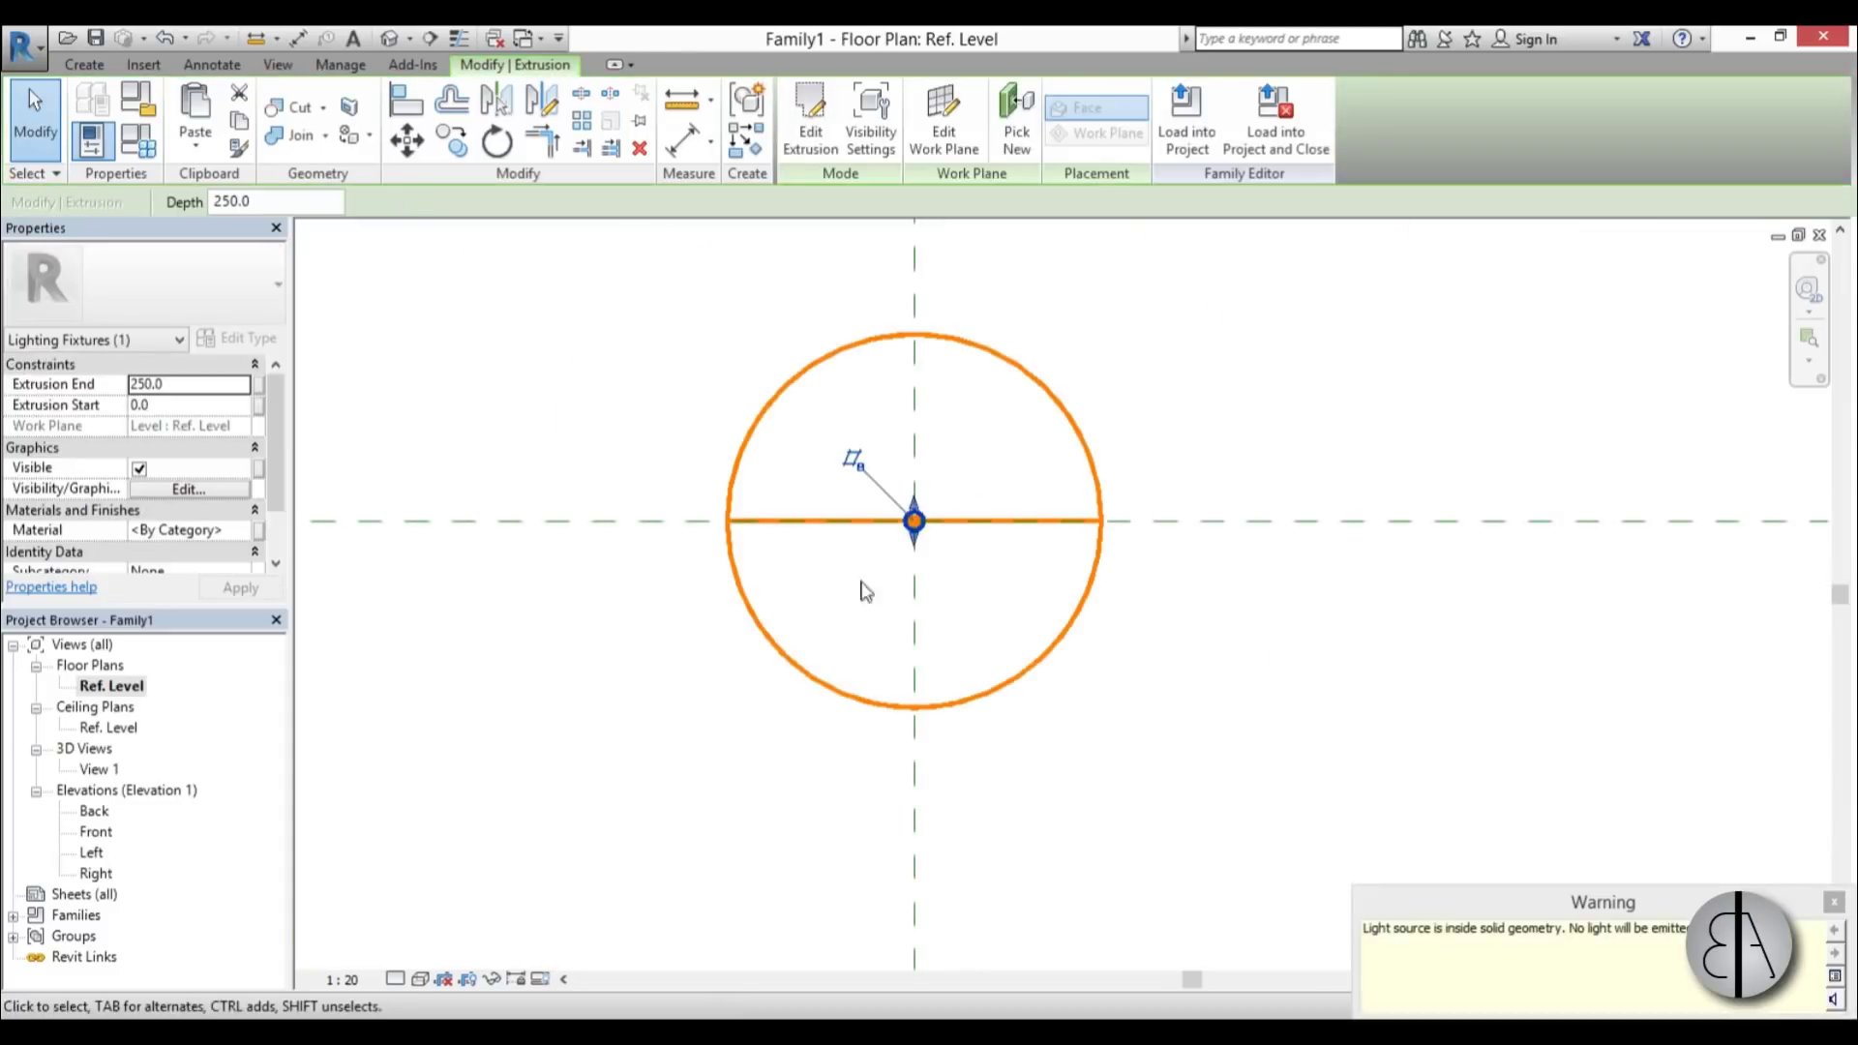
double_click(97, 834)
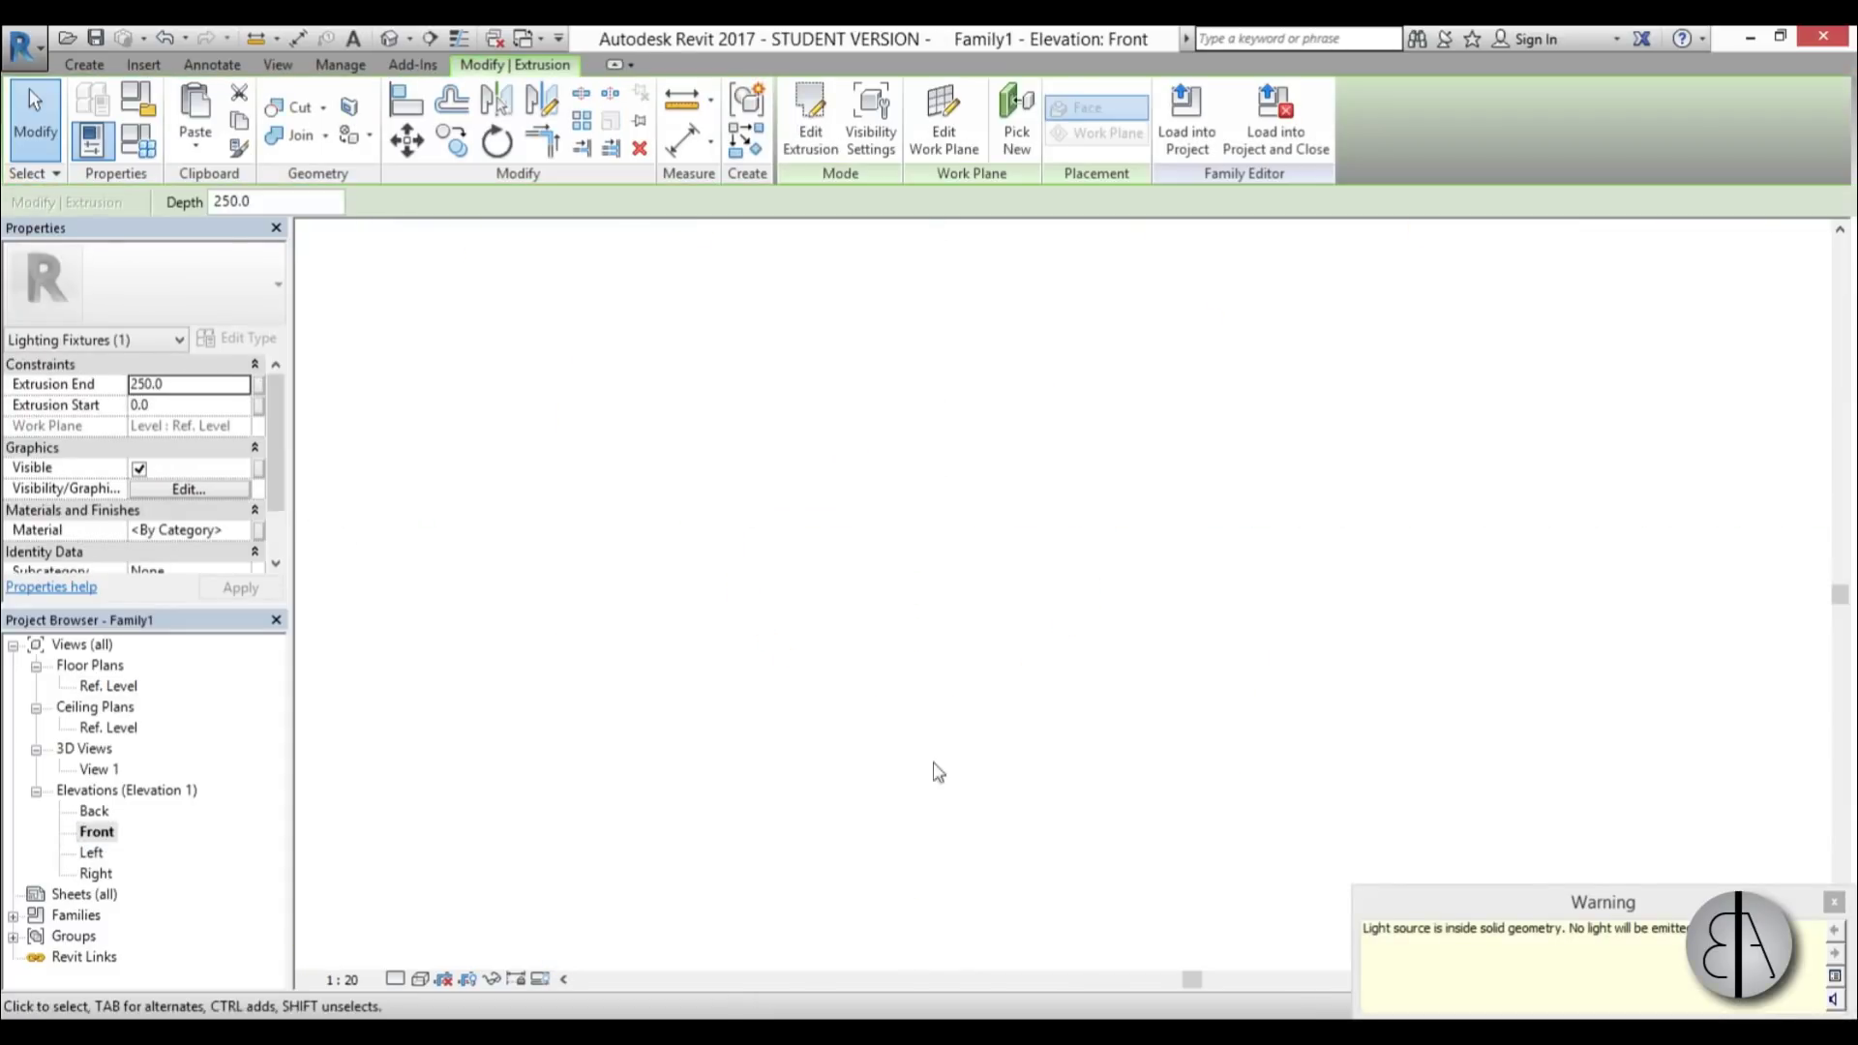
scroll(848, 607, up, 3)
drag(924, 247, 935, 745)
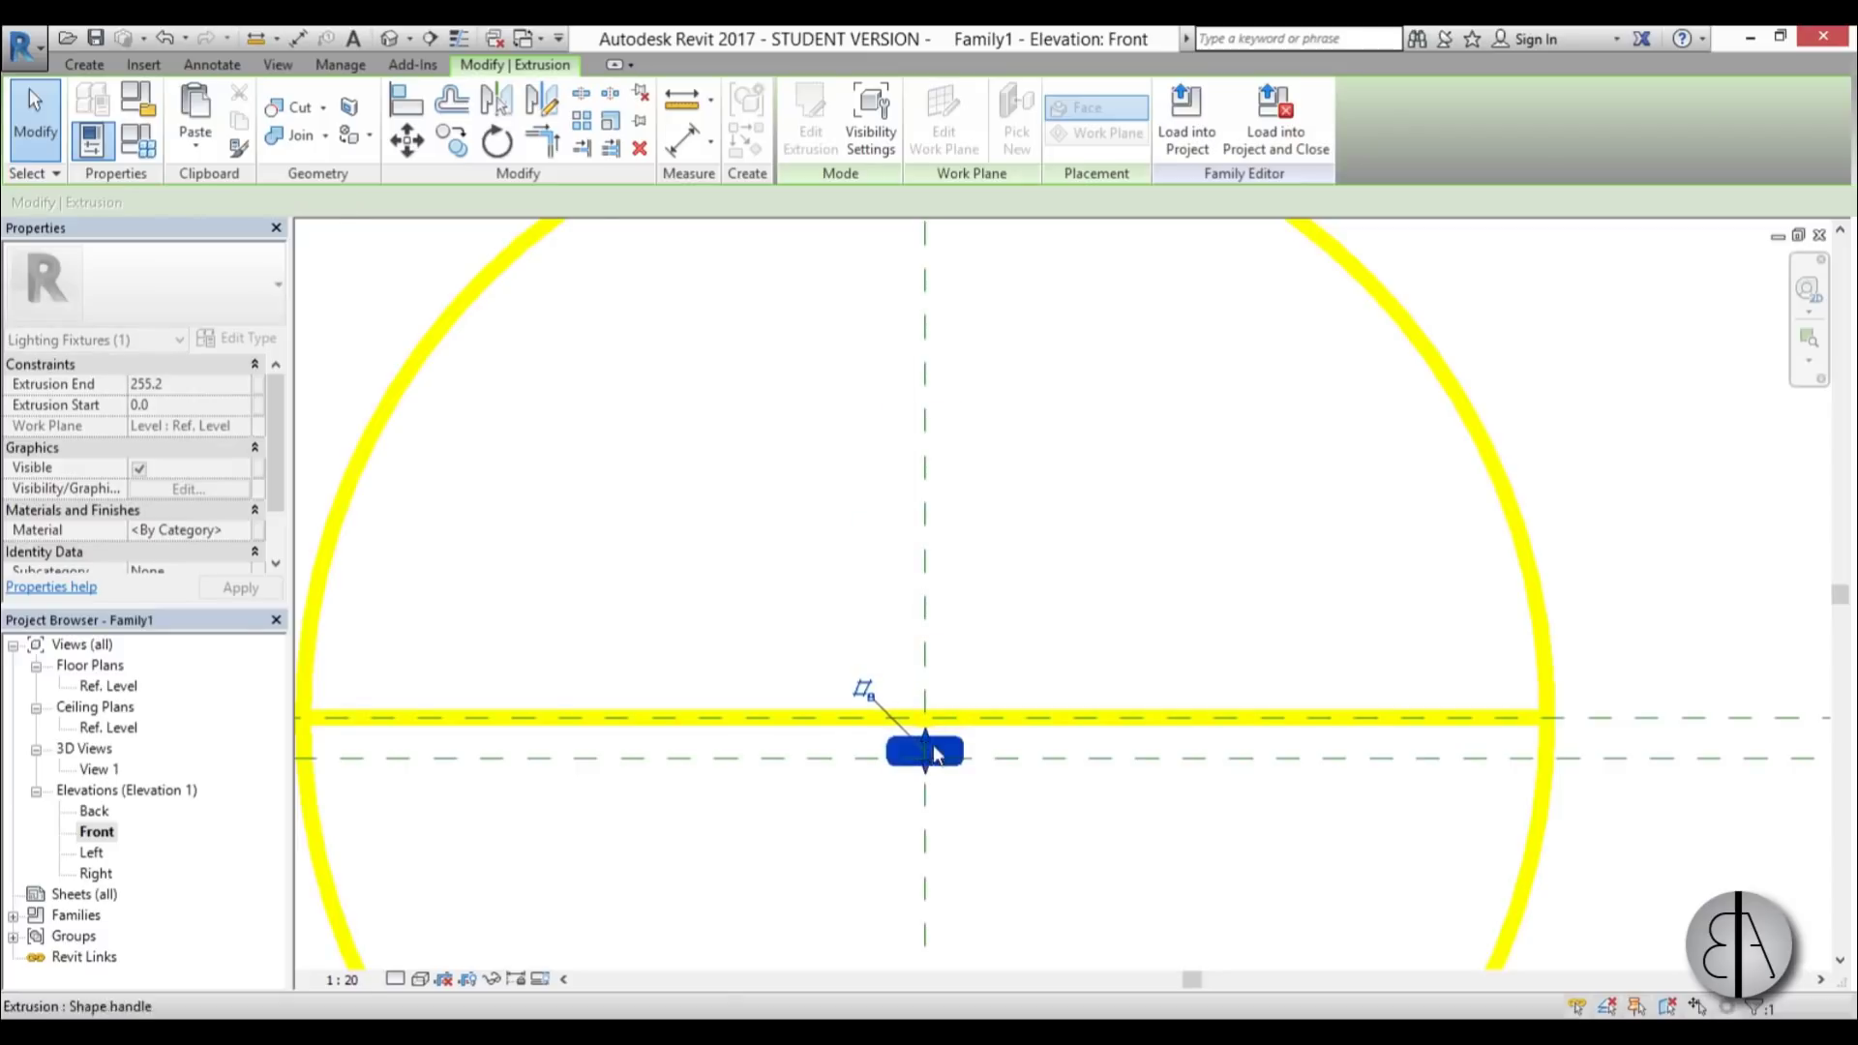
click(982, 820)
scroll(929, 735, up, 3)
scroll(923, 722, down, 4)
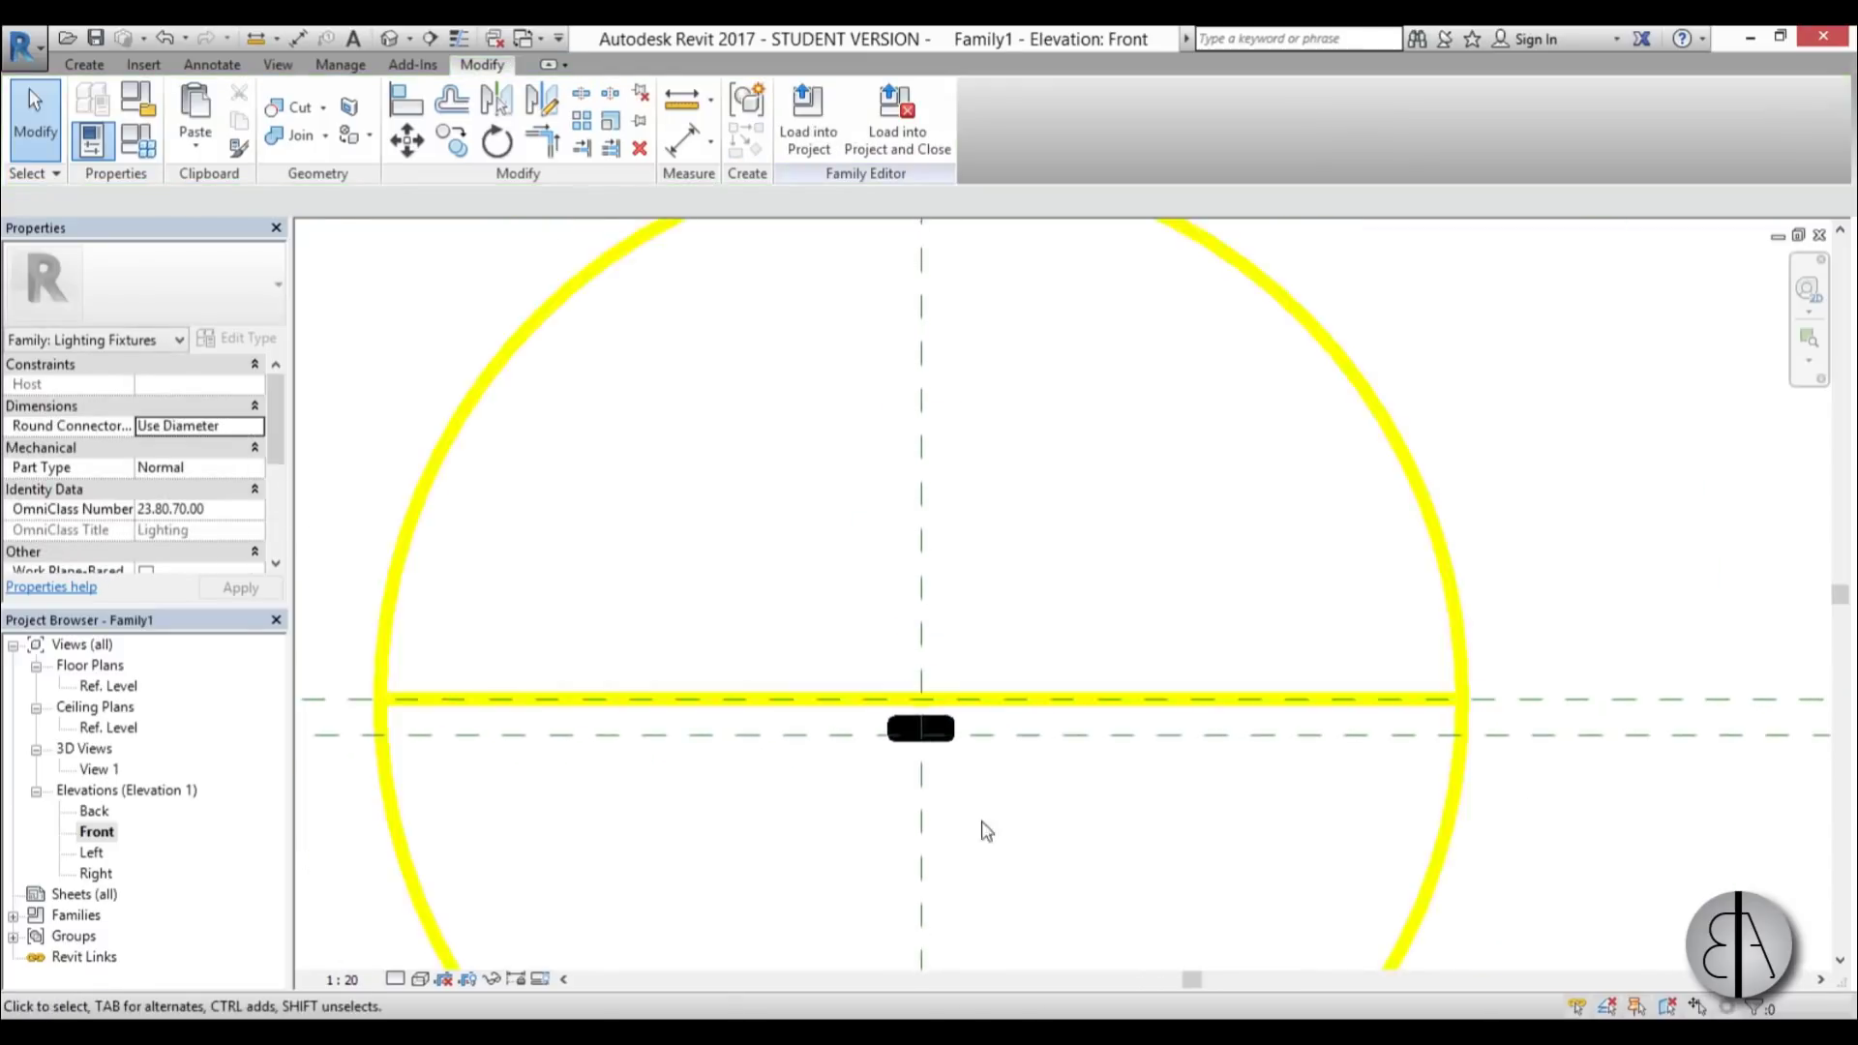
scroll(879, 672, down, 5)
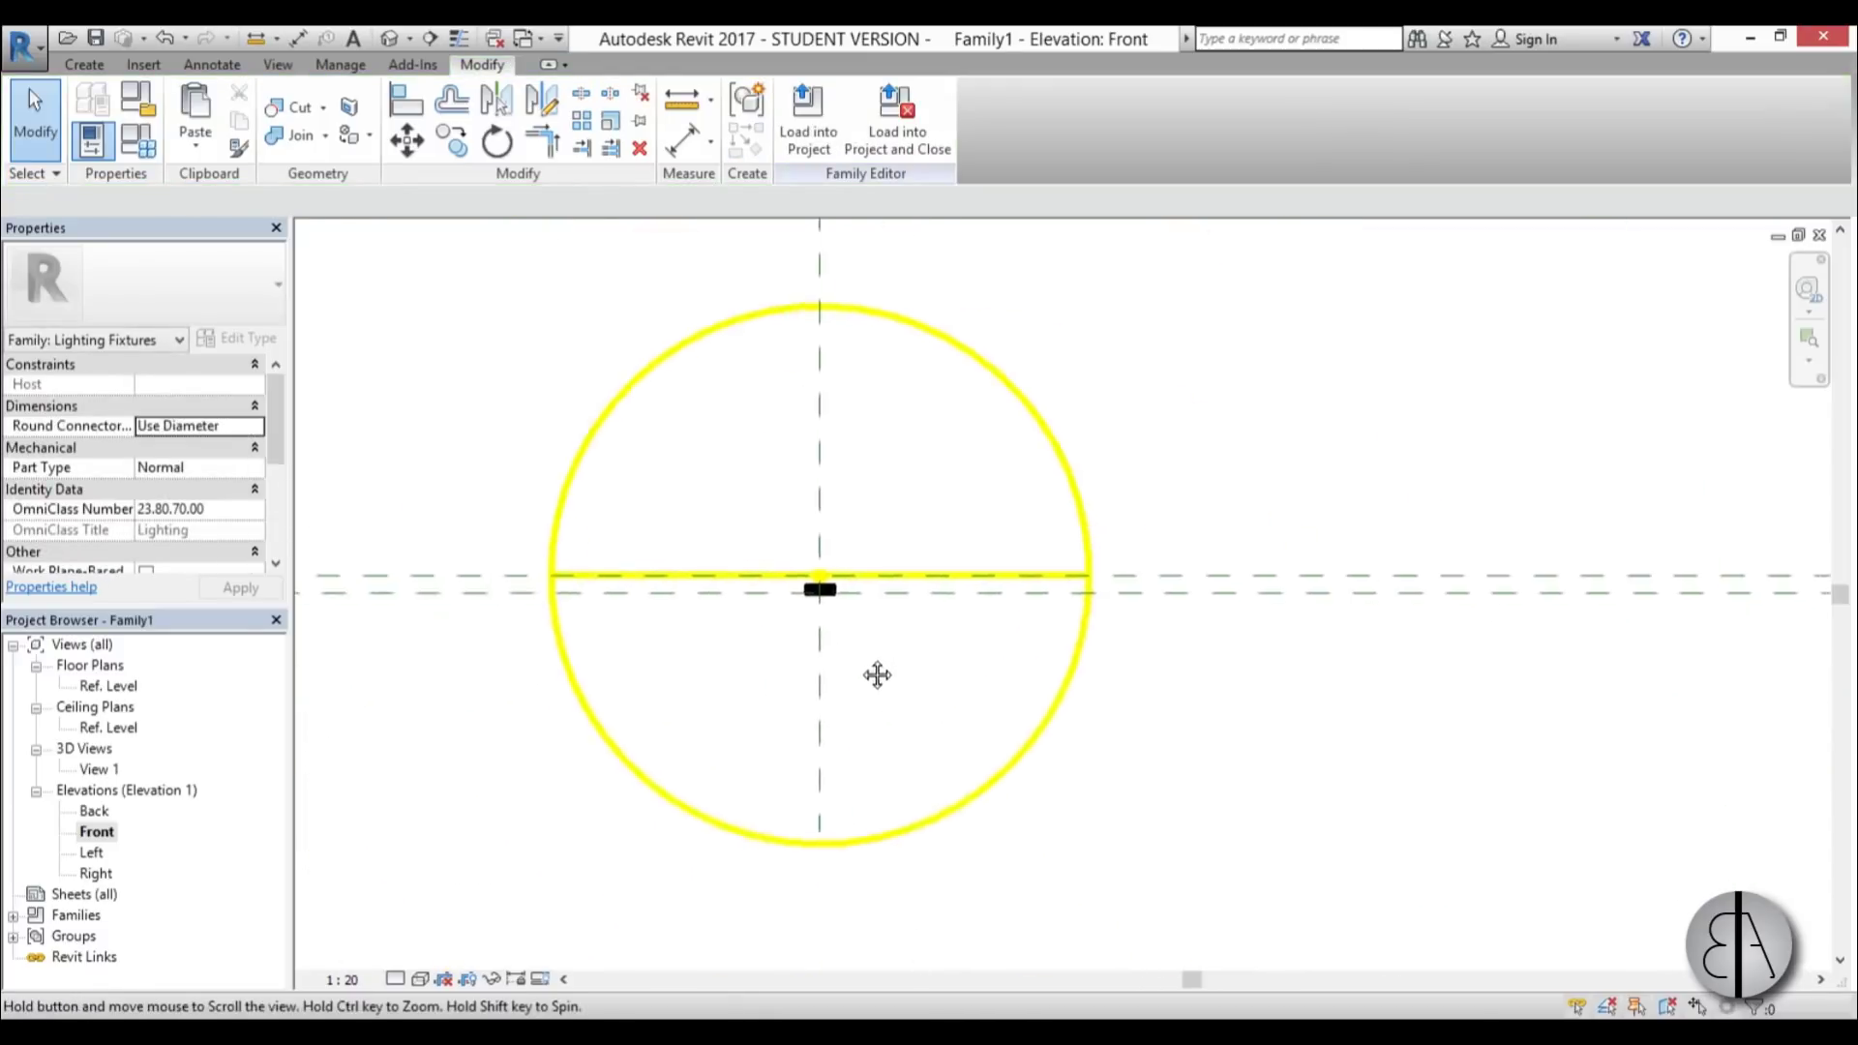
- Load Family1 into Project1 and drop one fixture next to a column on Level 1
click(810, 149)
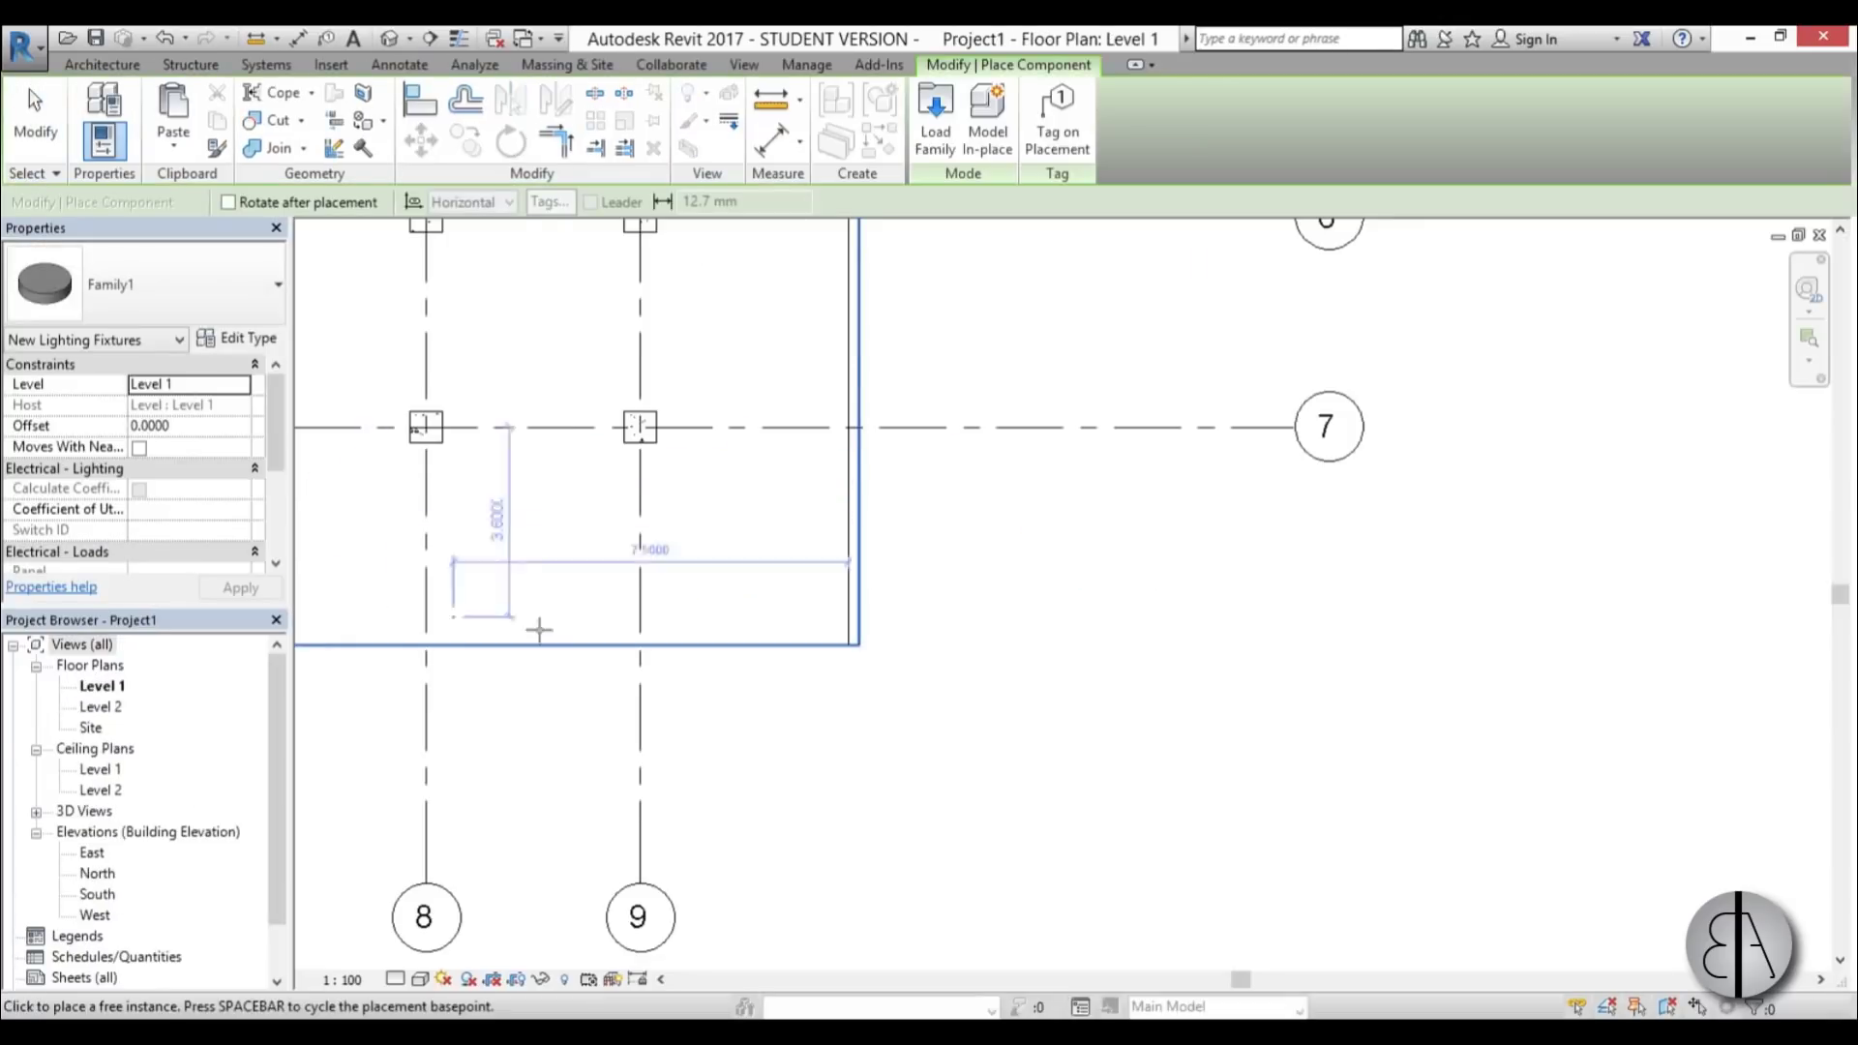
scroll(767, 531, down, 4)
scroll(635, 671, up, 1)
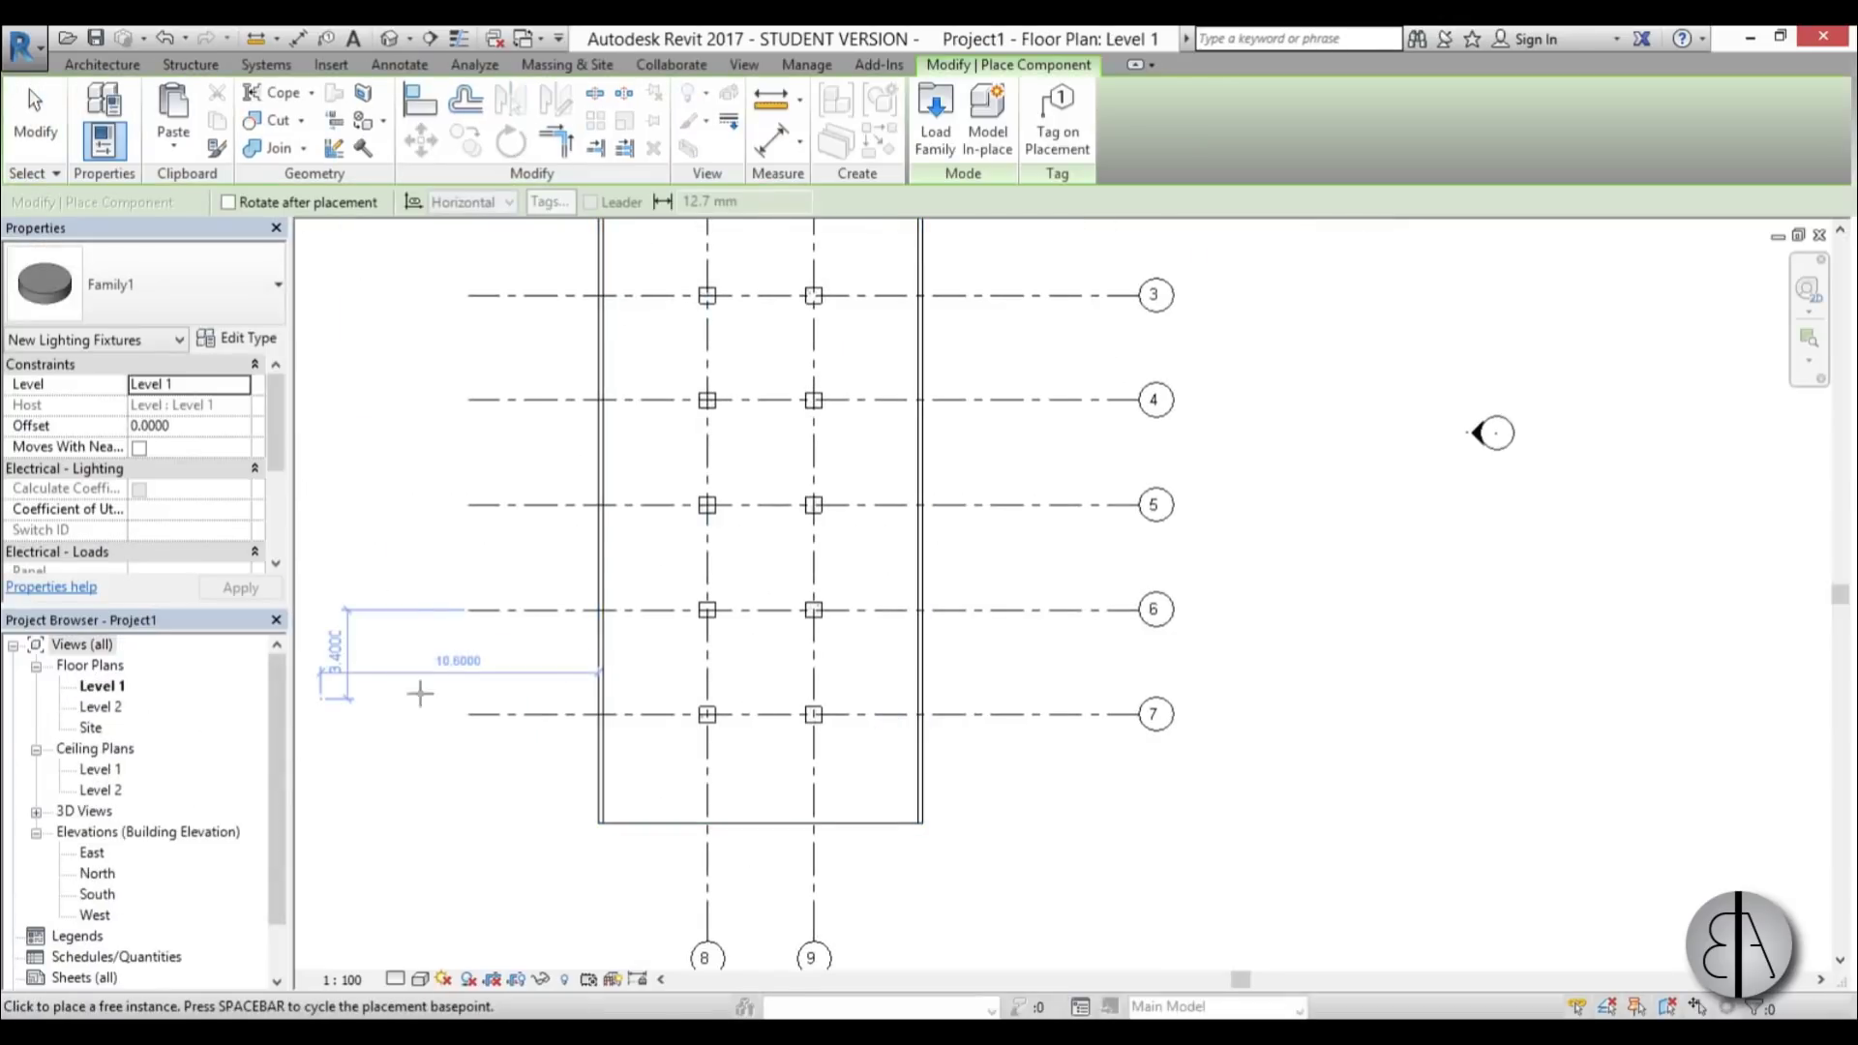
scroll(725, 365, up, 4)
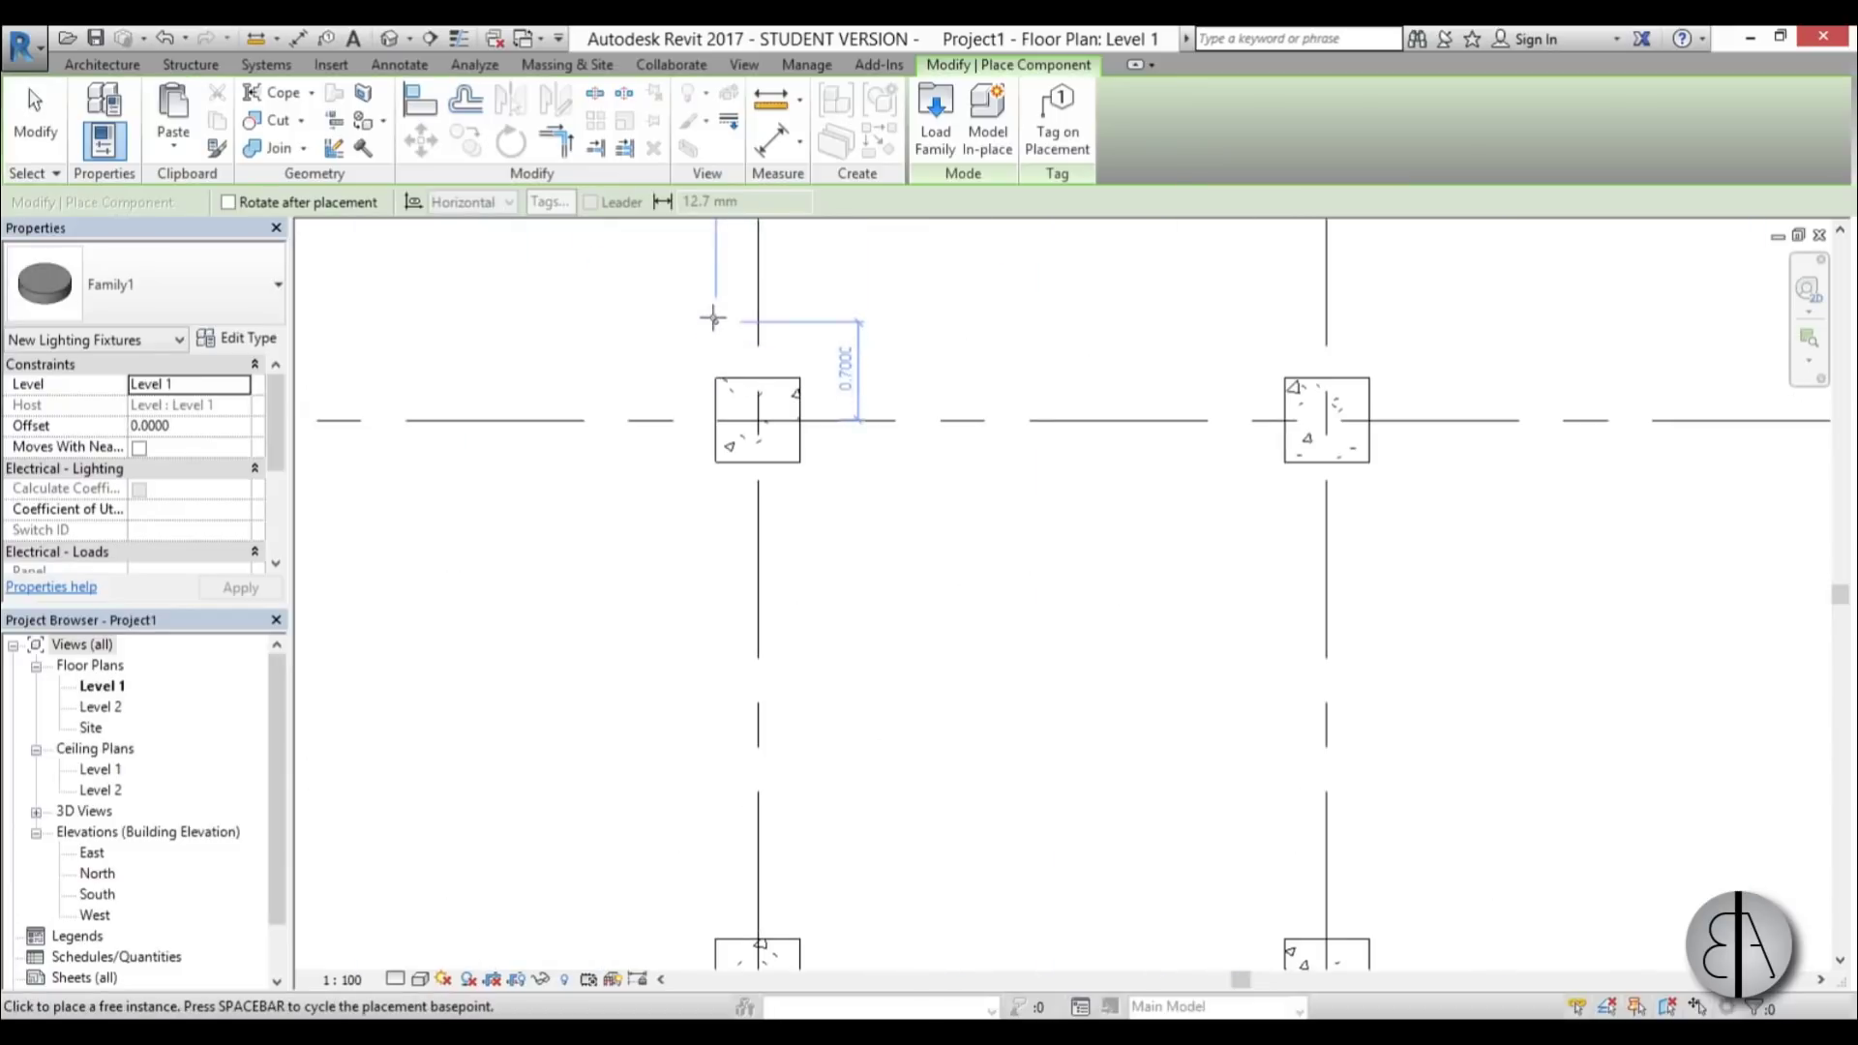
click(713, 317)
click(35, 111)
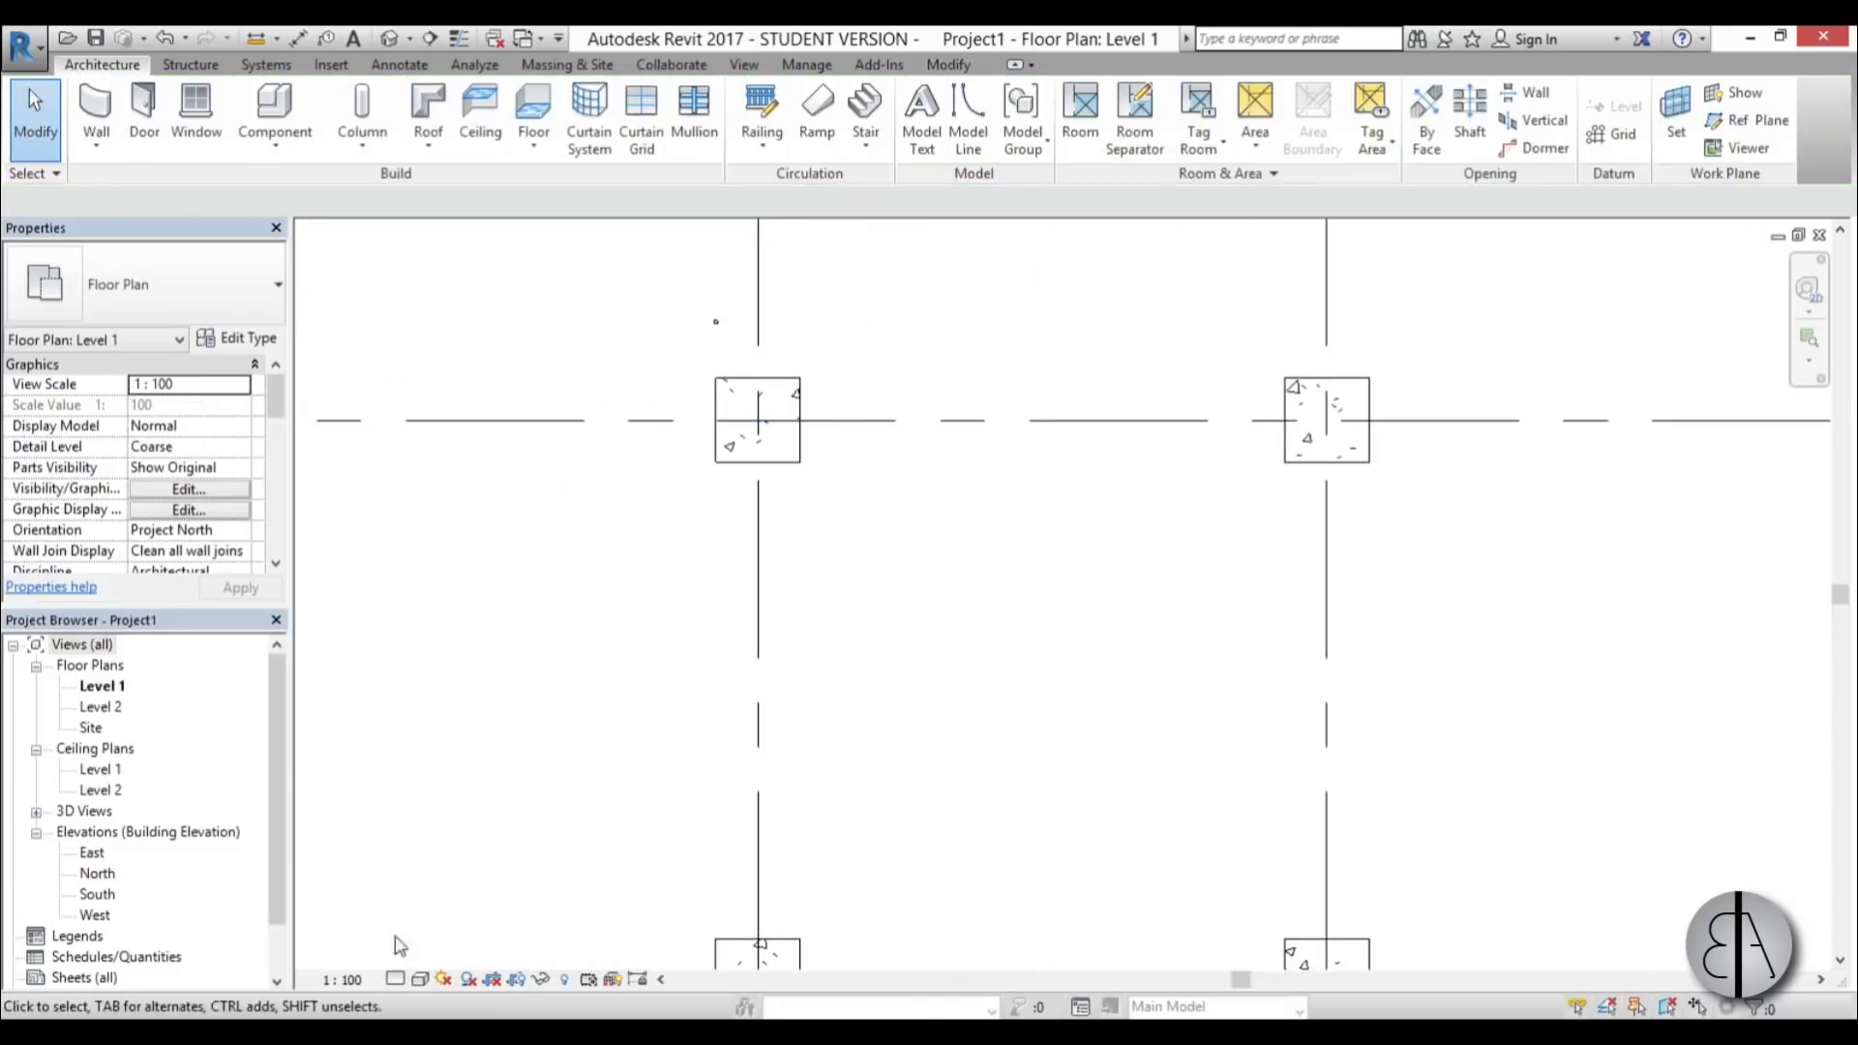
- Open the North elevation and switch its visual style to Wireframe
double_click(97, 875)
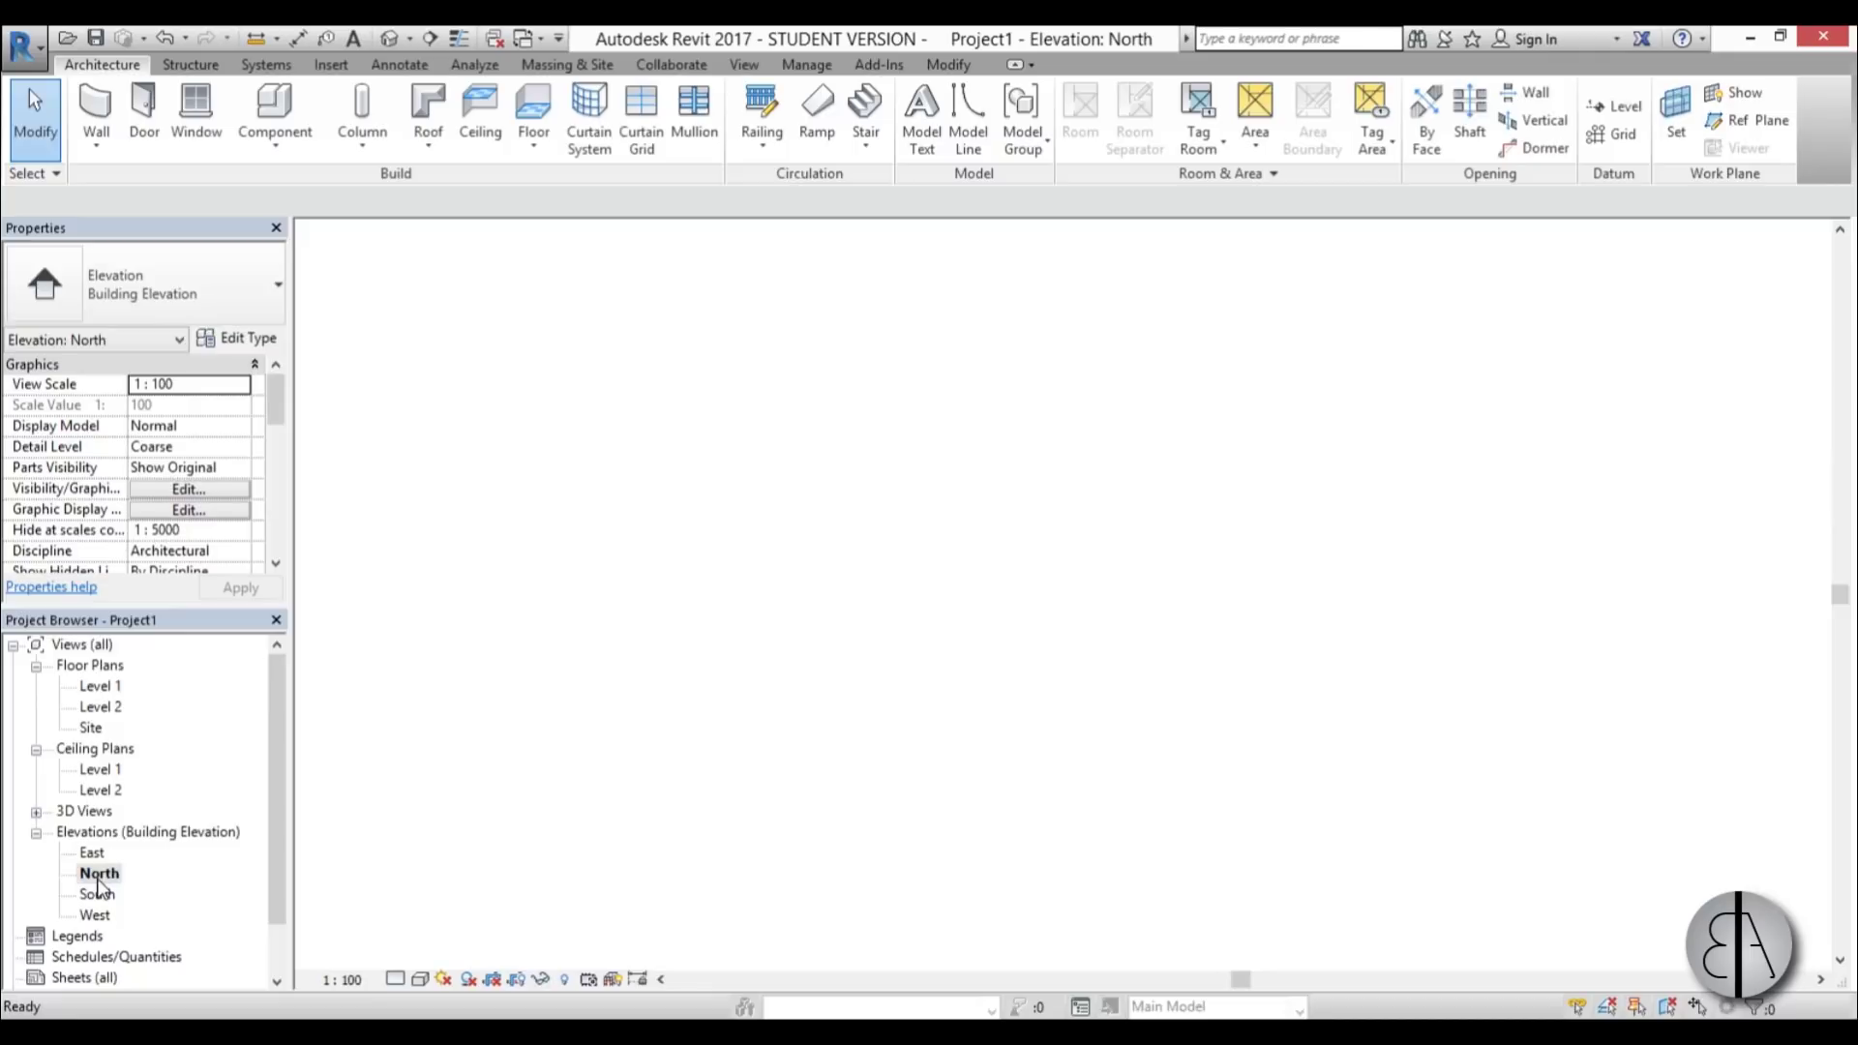
middle_drag(1158, 788, 1091, 742)
scroll(1091, 742, up, 3)
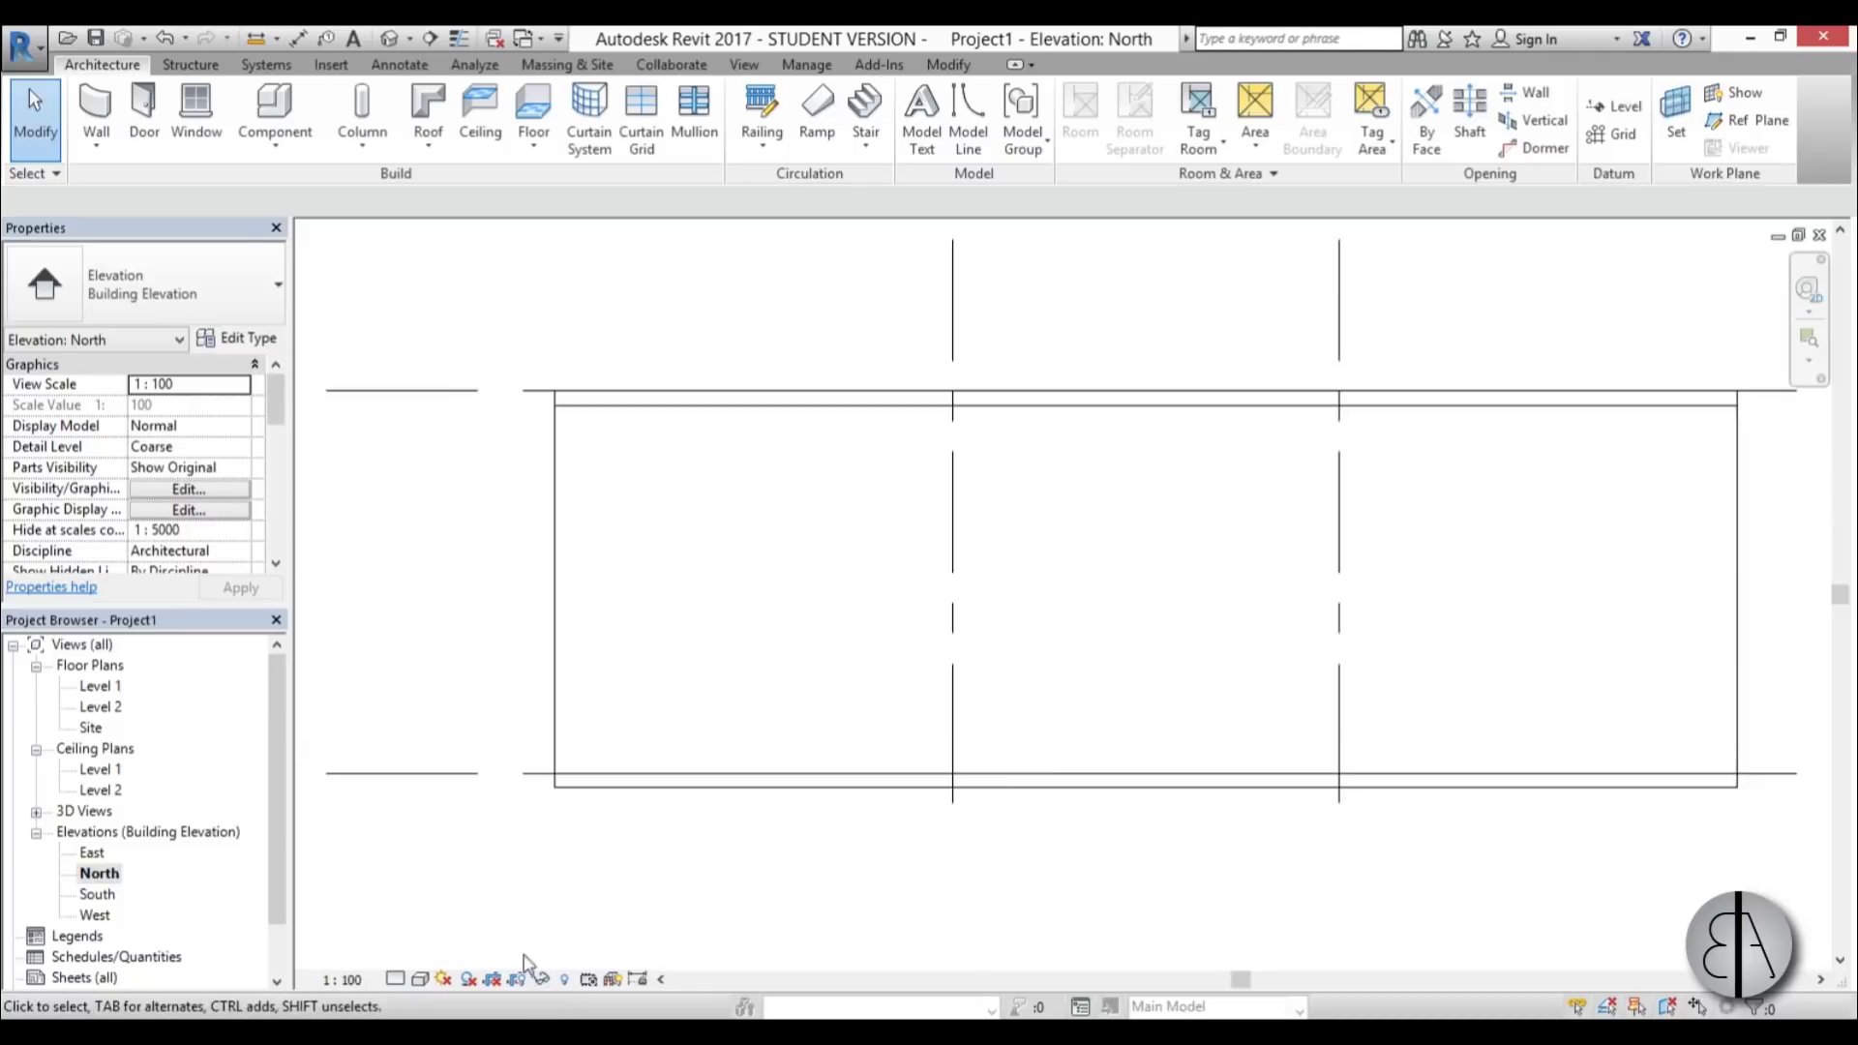
click(420, 979)
click(480, 844)
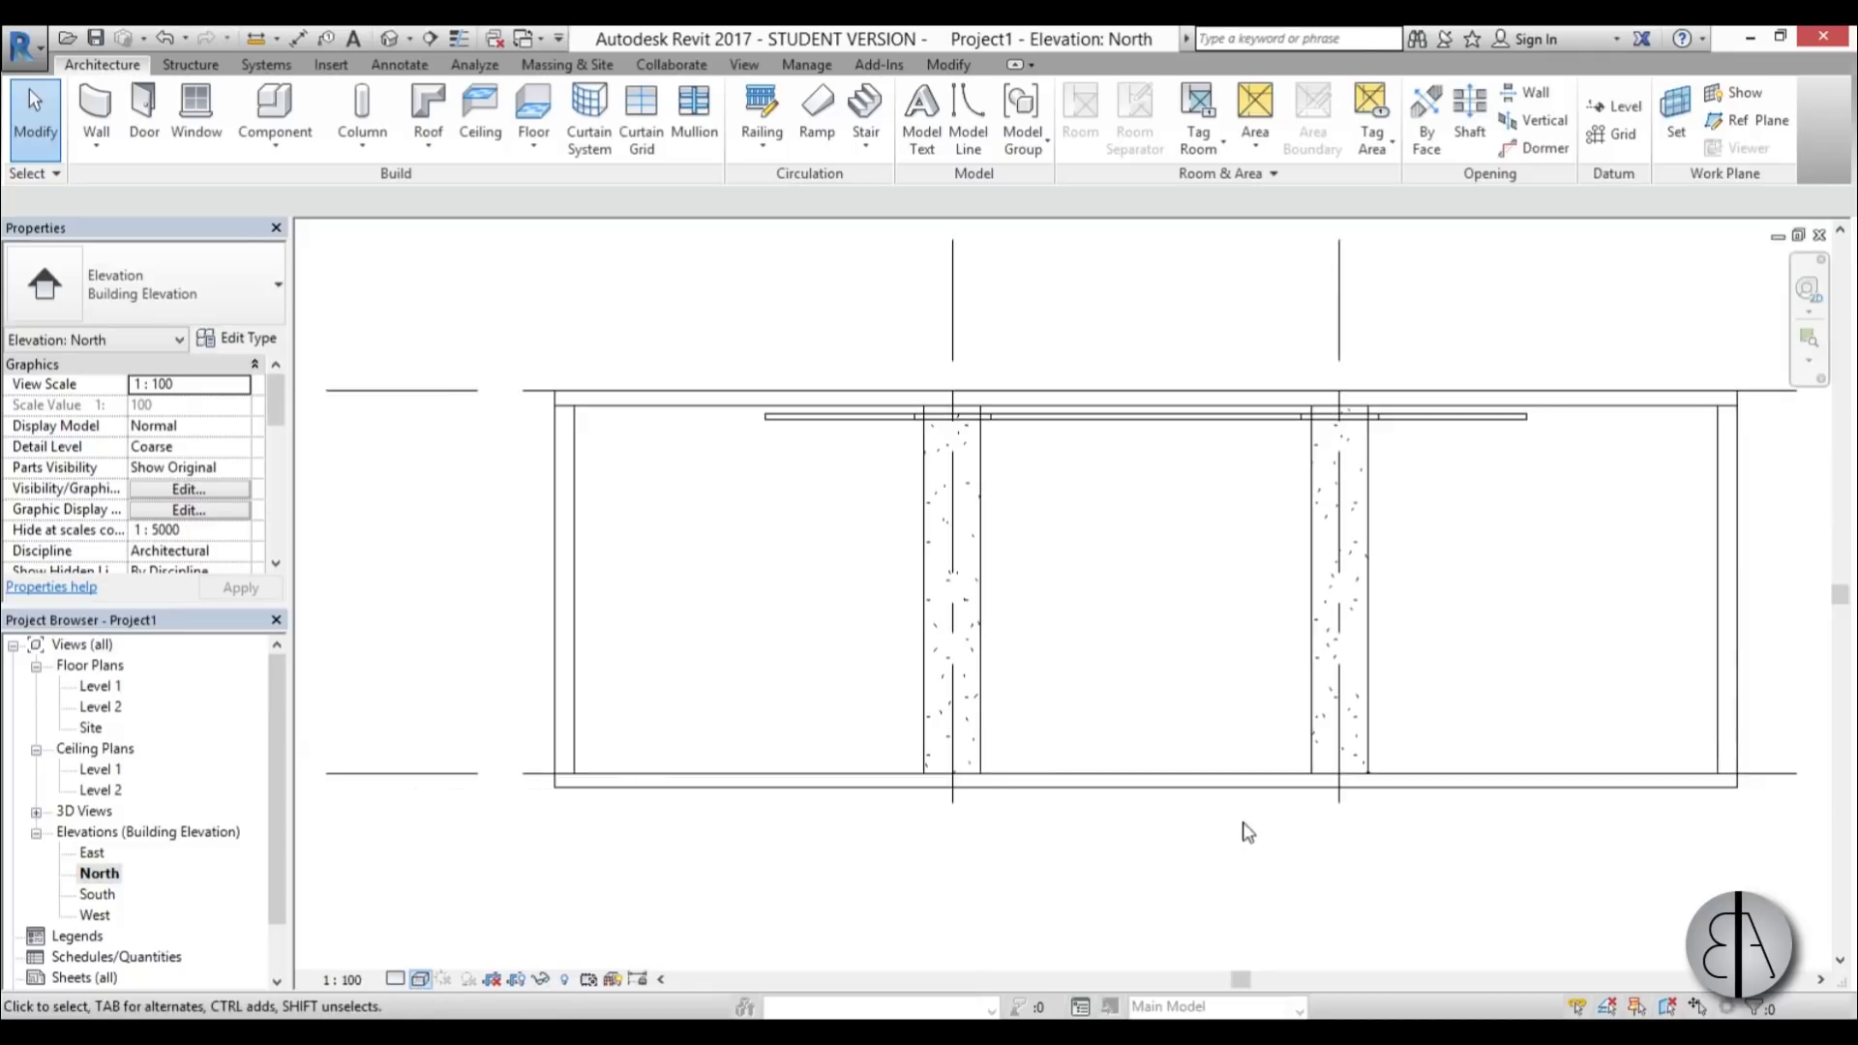
scroll(999, 784, up, 4)
scroll(532, 697, down, 3)
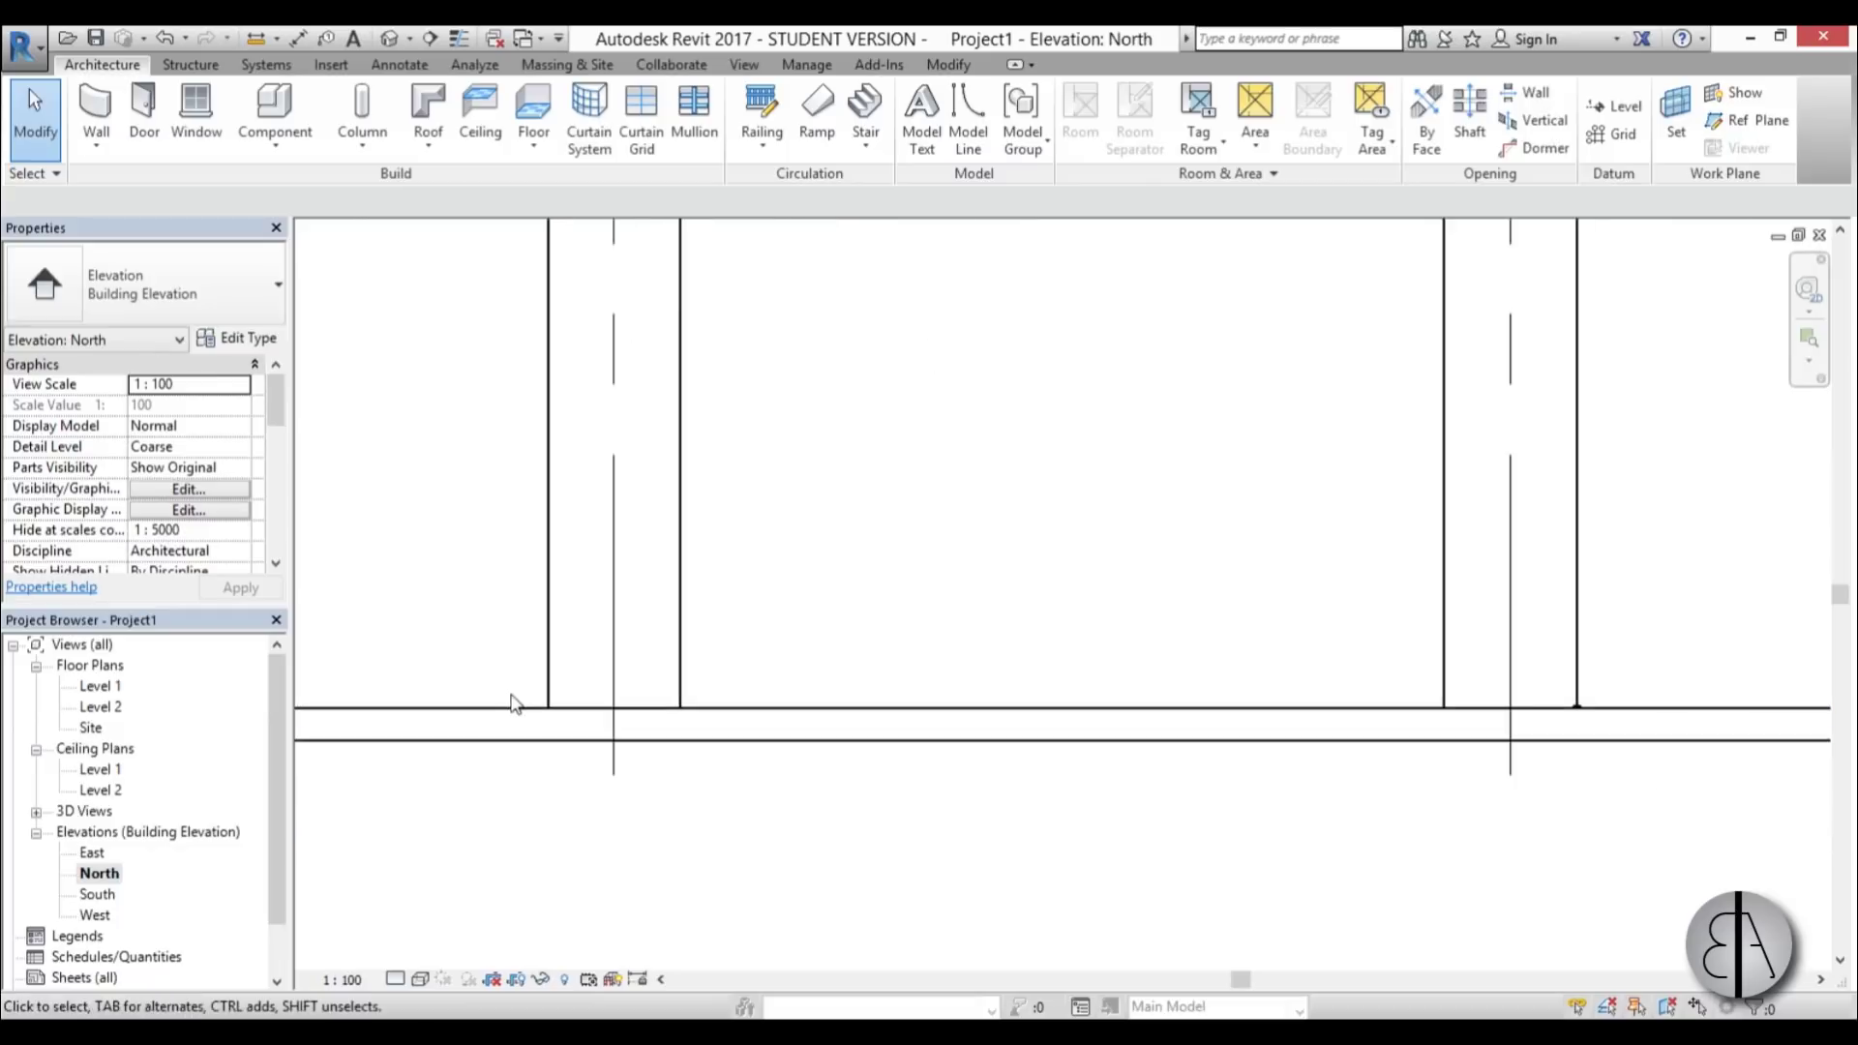
scroll(1301, 709, up, 4)
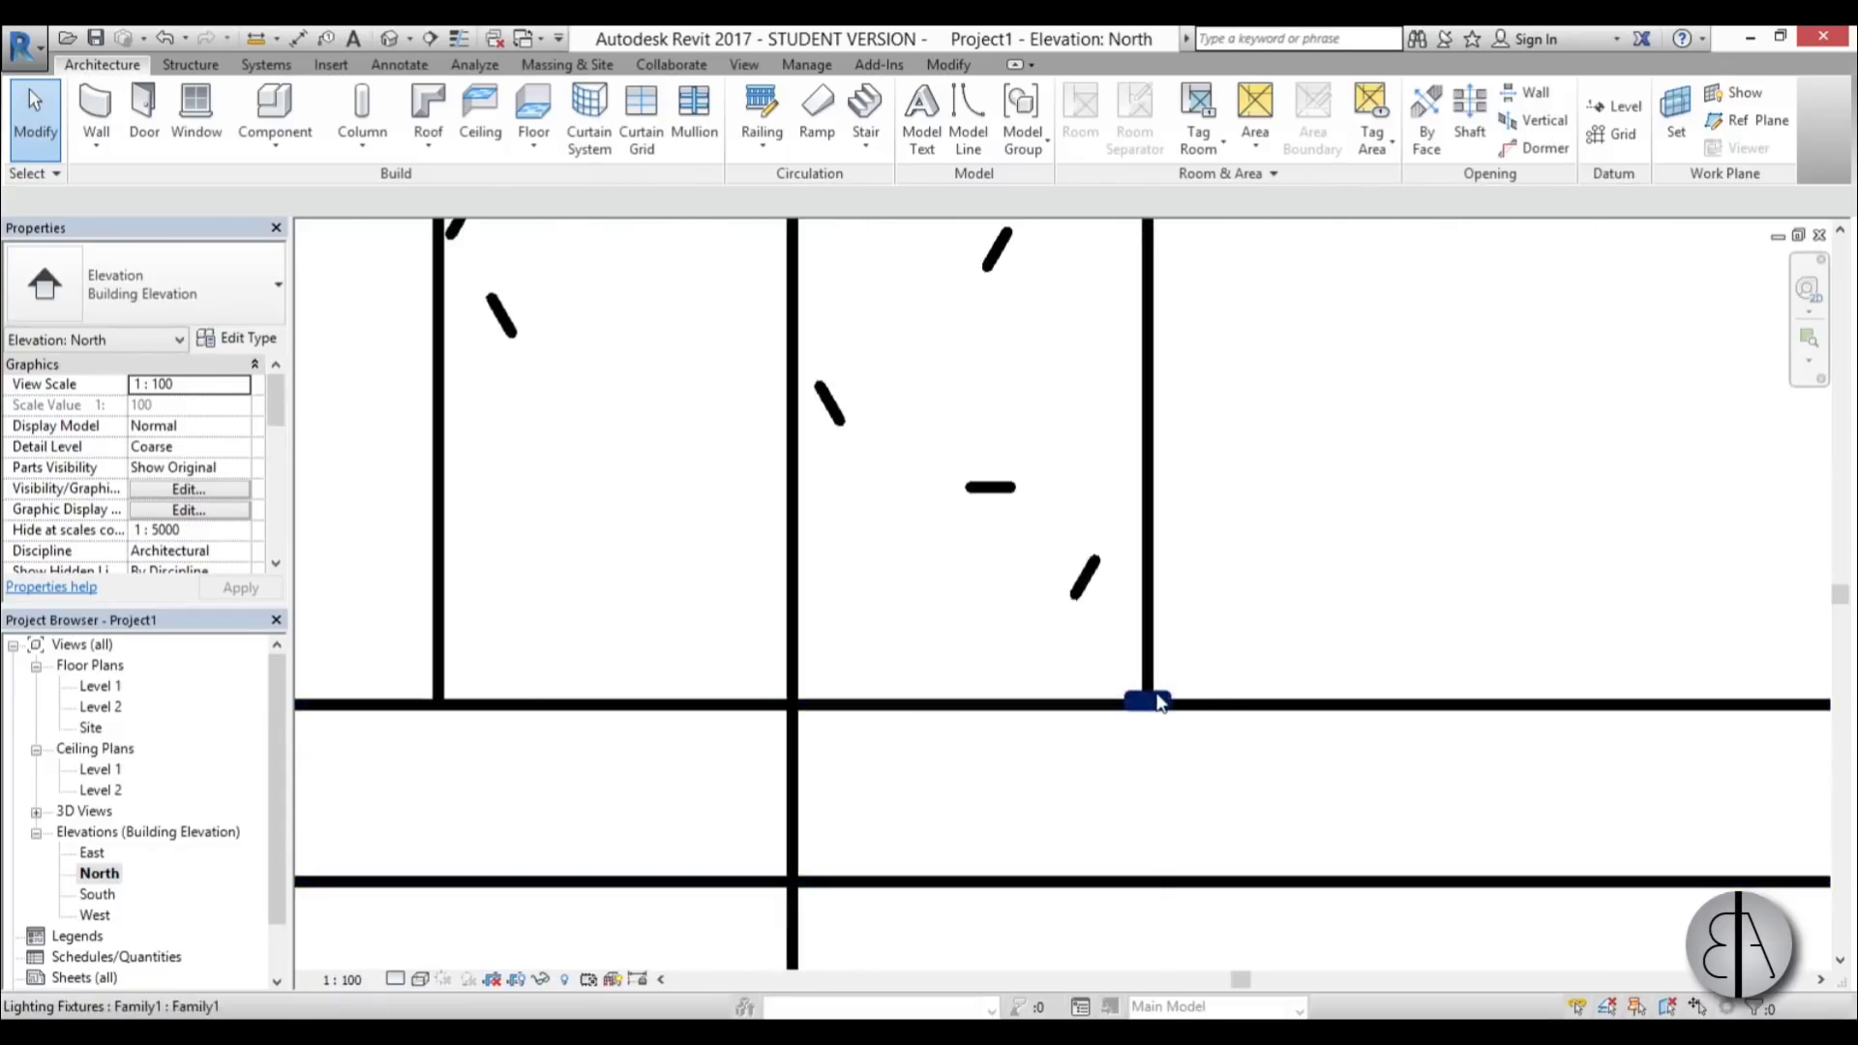
- Raise the Family1 fixture from offset -0.1700 to about 3.7885, near the ceiling
click(1147, 696)
scroll(1142, 706, up, 5)
scroll(1122, 750, down, 3)
drag(1122, 749, 1267, 361)
scroll(1153, 348, up, 5)
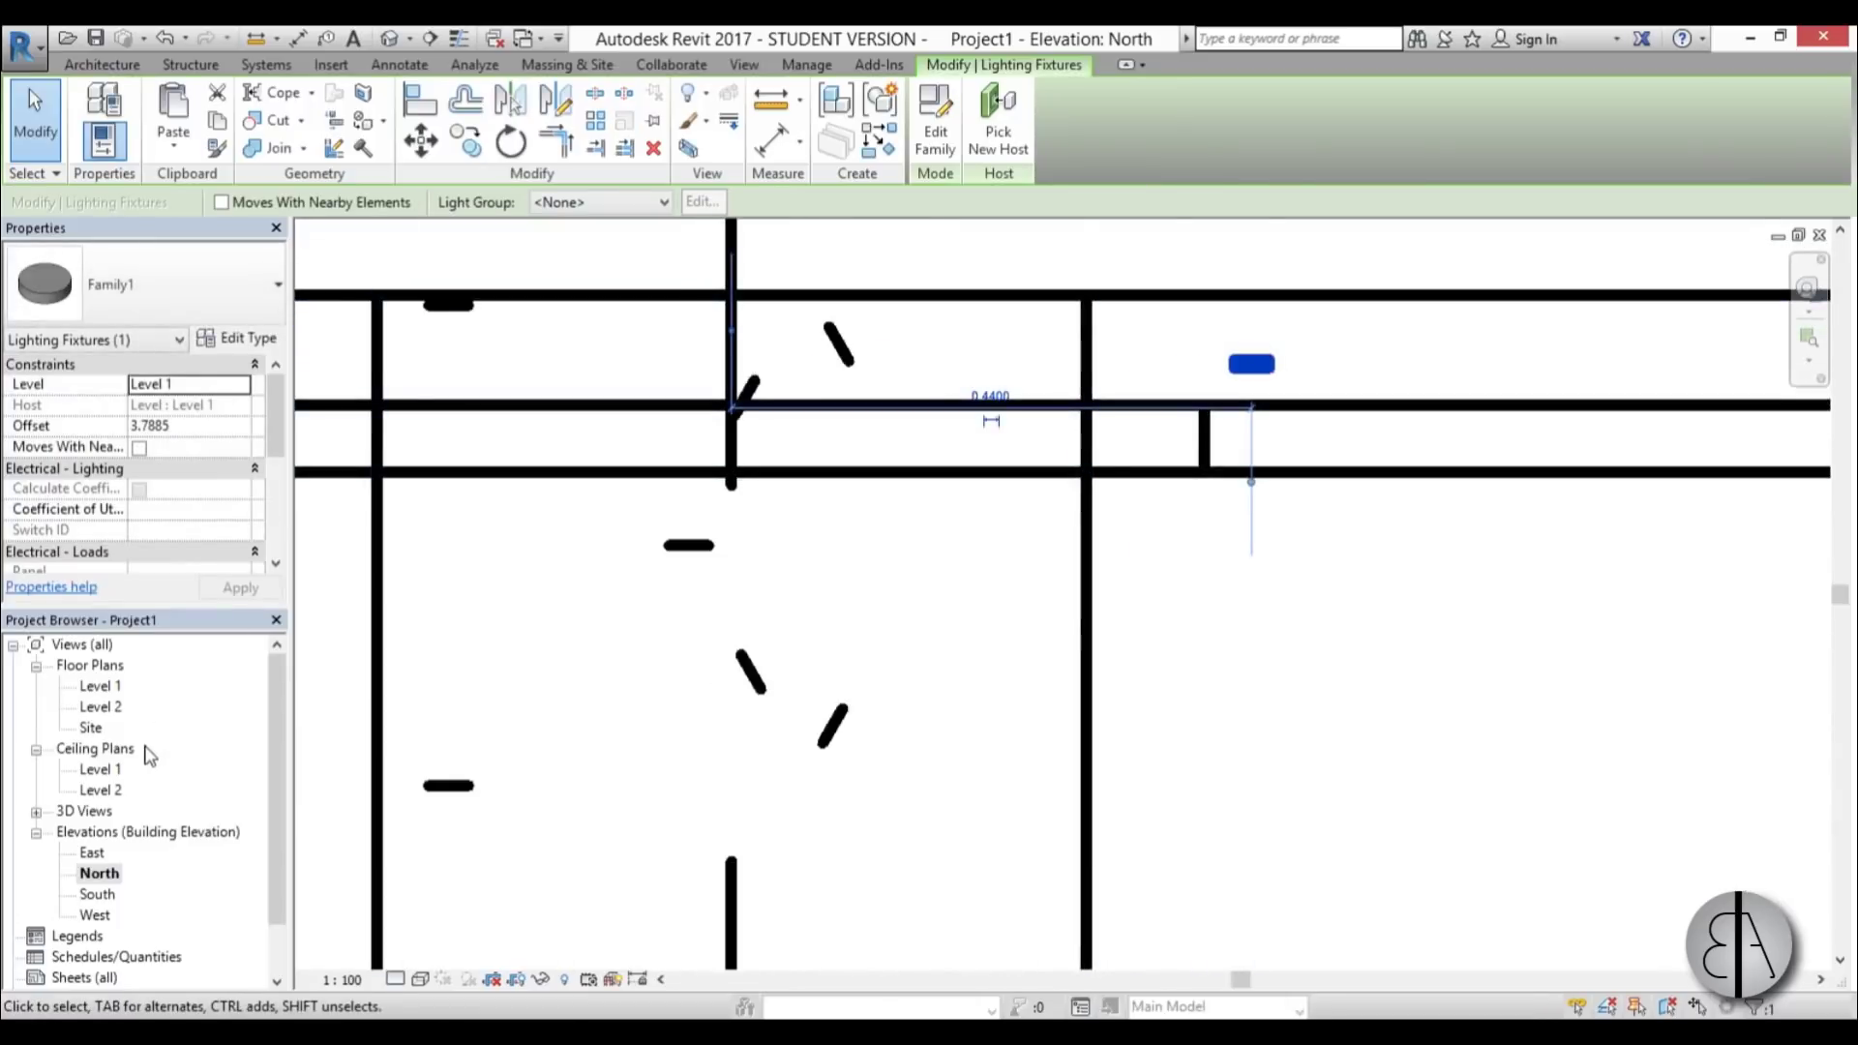
- Show the Level 1 ceiling plan in Wireframe and move the fixture beside the column's corner
double_click(101, 769)
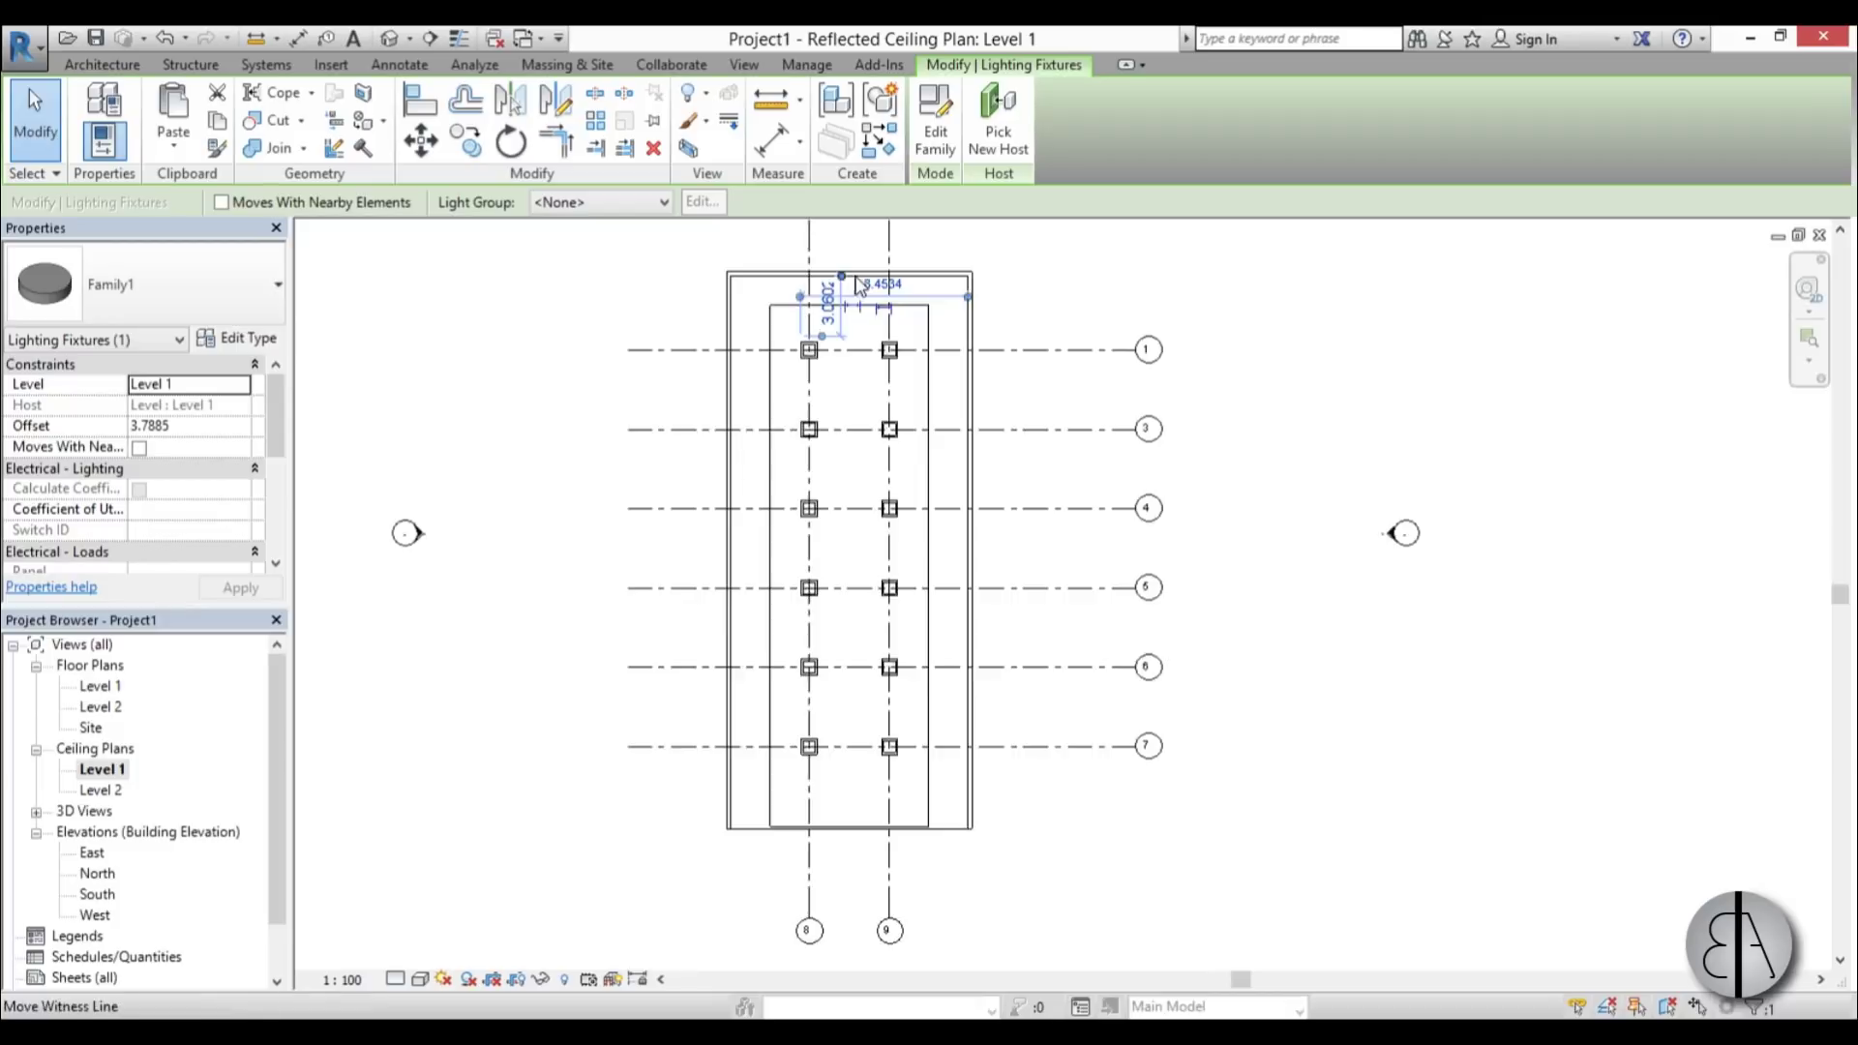
scroll(754, 414, up, 3)
scroll(753, 414, up, 3)
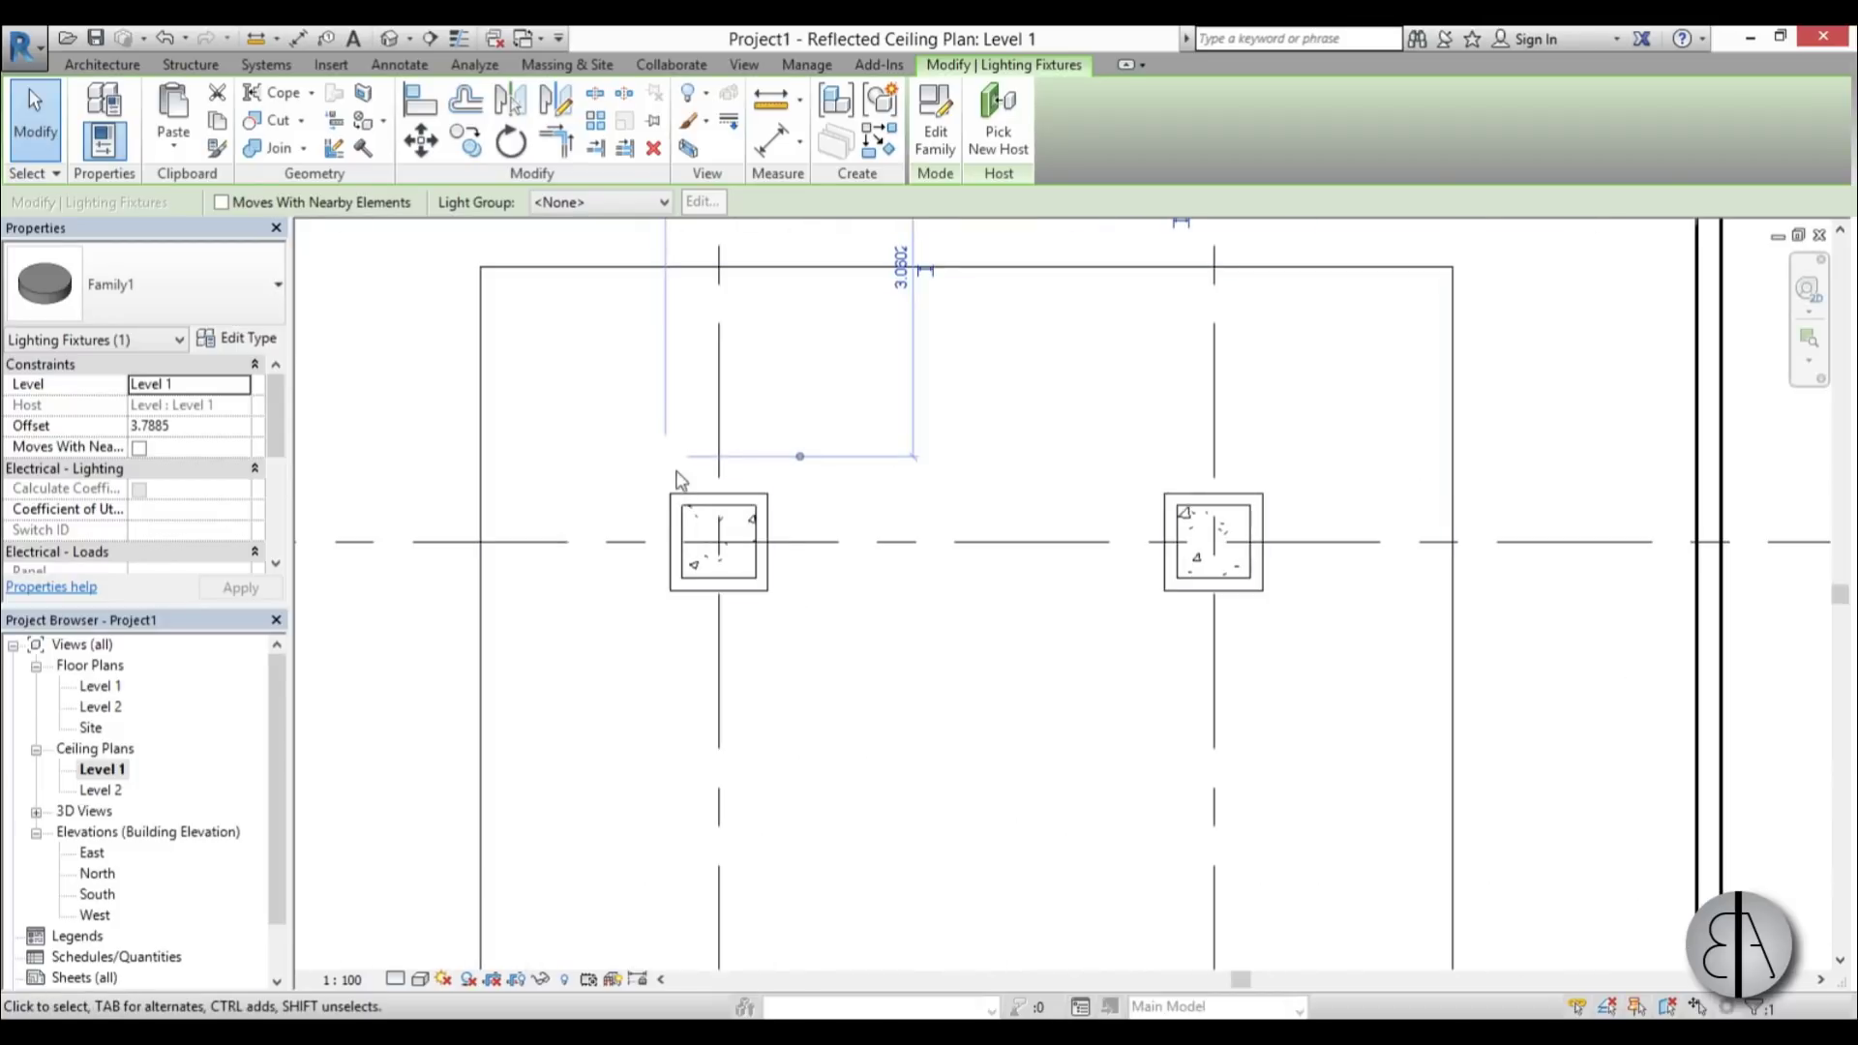
click(420, 979)
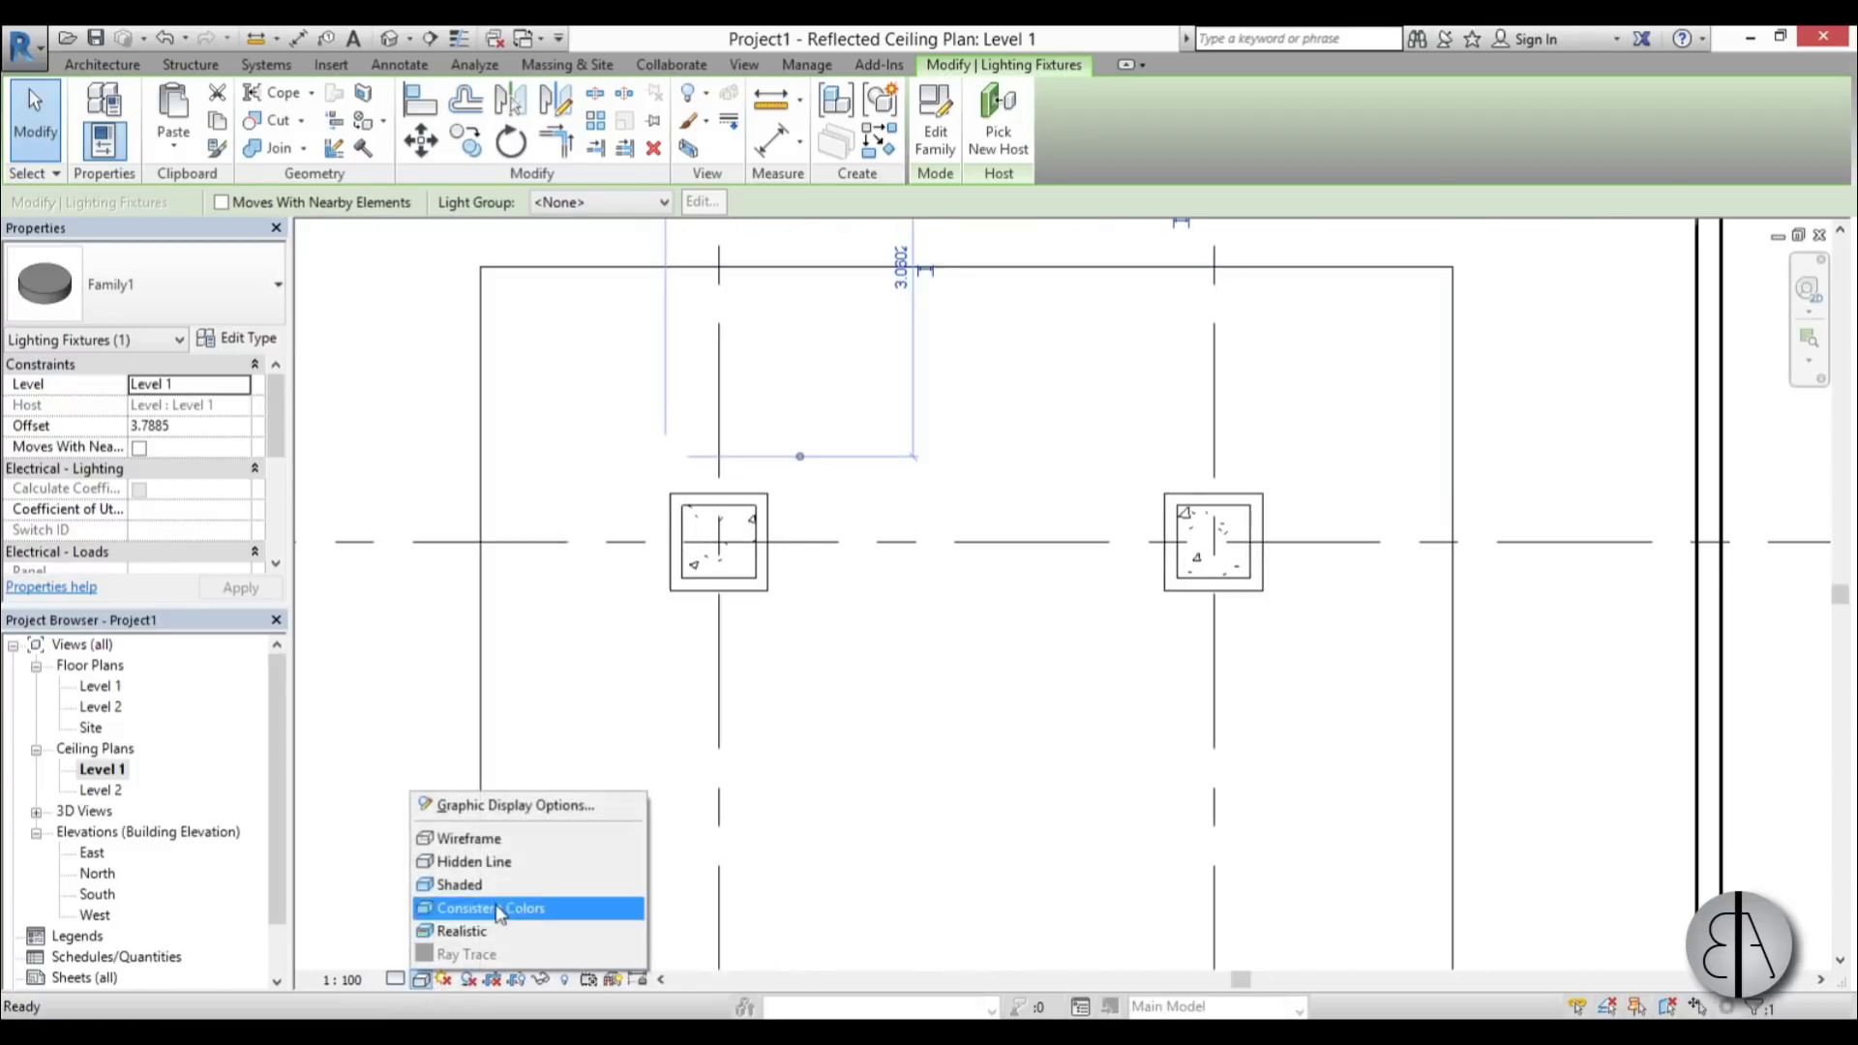
click(474, 835)
scroll(707, 450, up, 5)
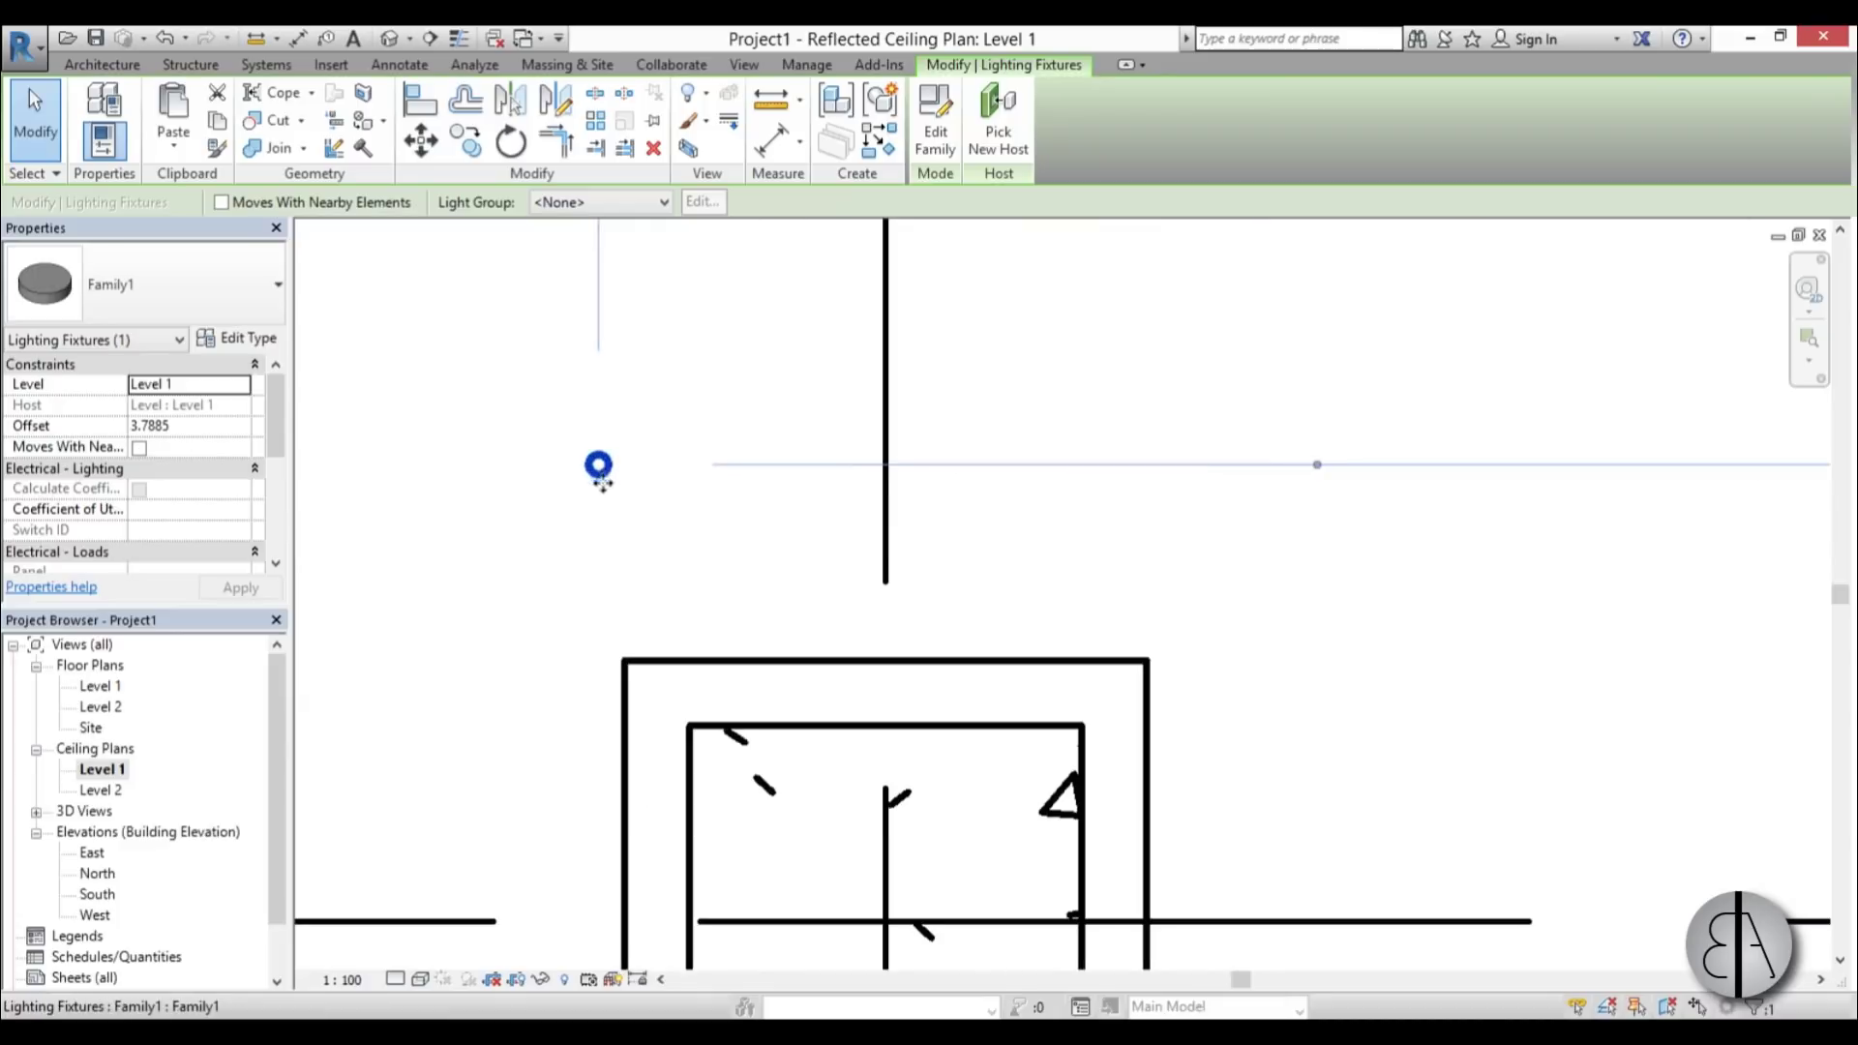
drag(599, 472, 646, 634)
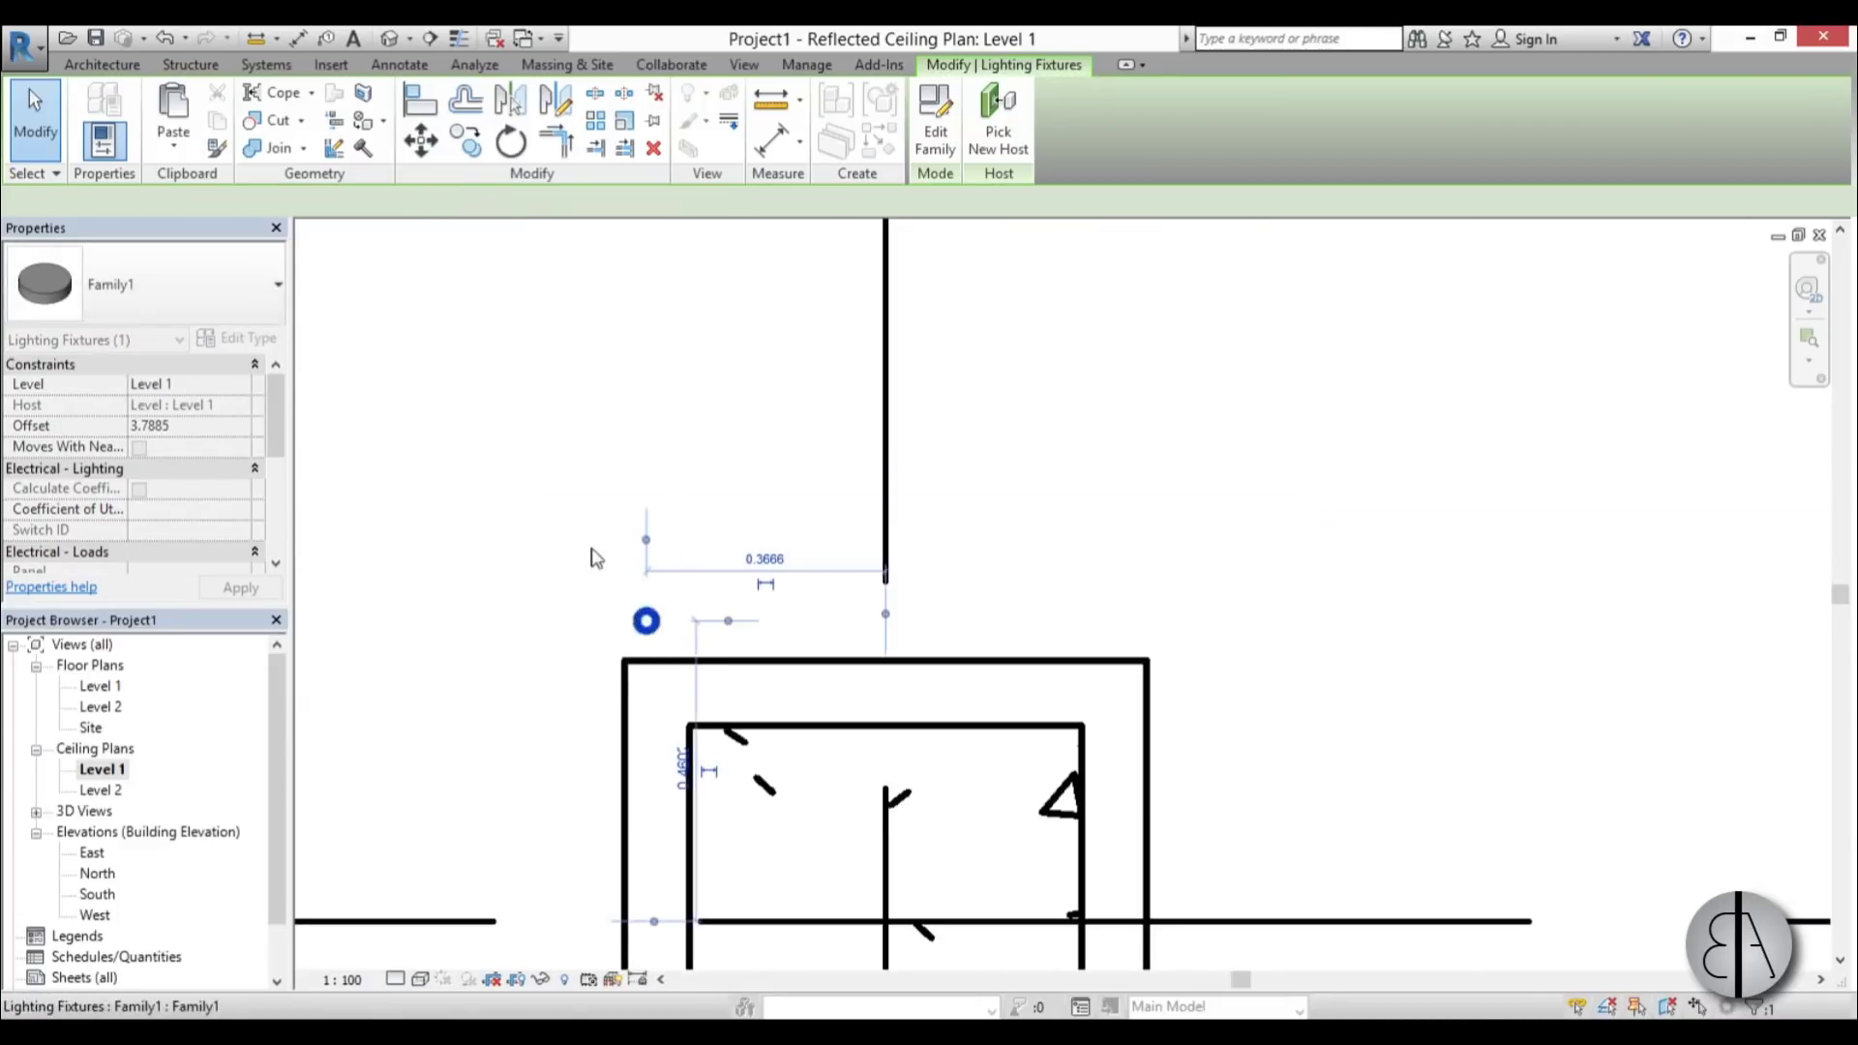
- Array the fixture into a row of 8 above the column, creating Array Group 1
key(Escape)
click(596, 124)
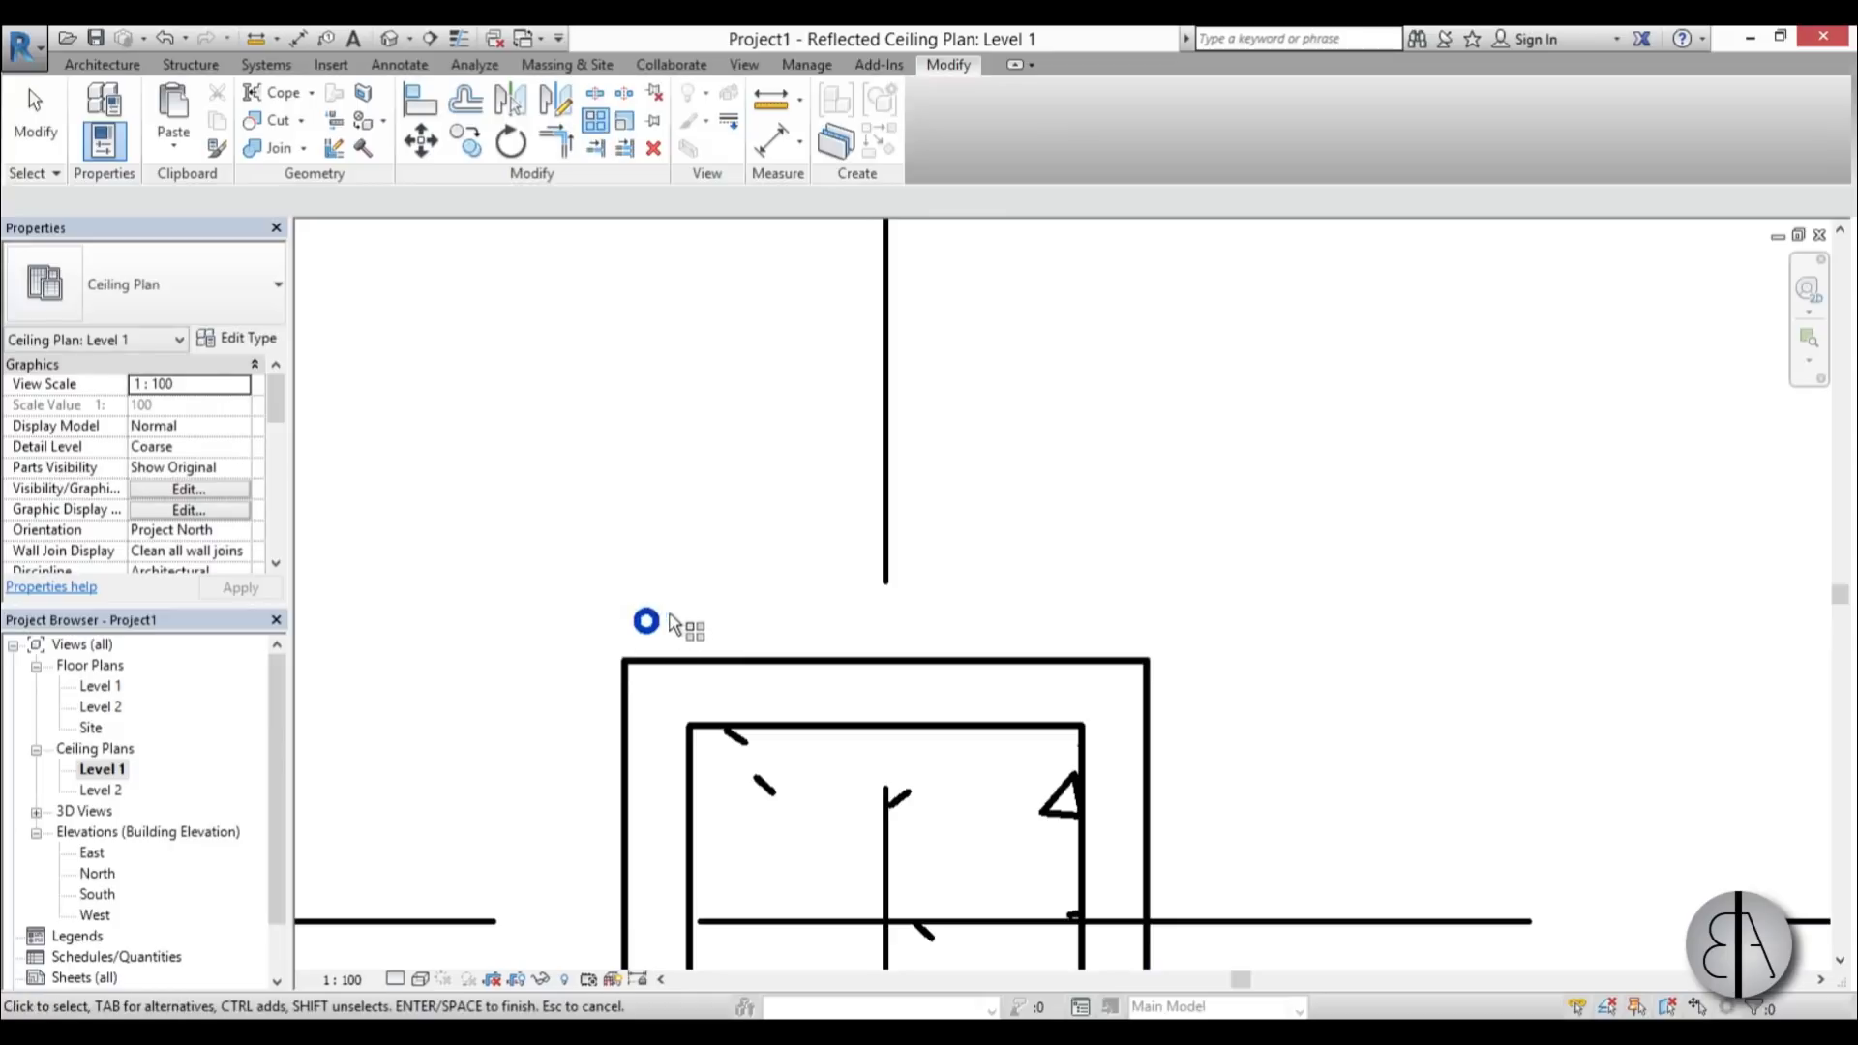
click(648, 579)
key(Return)
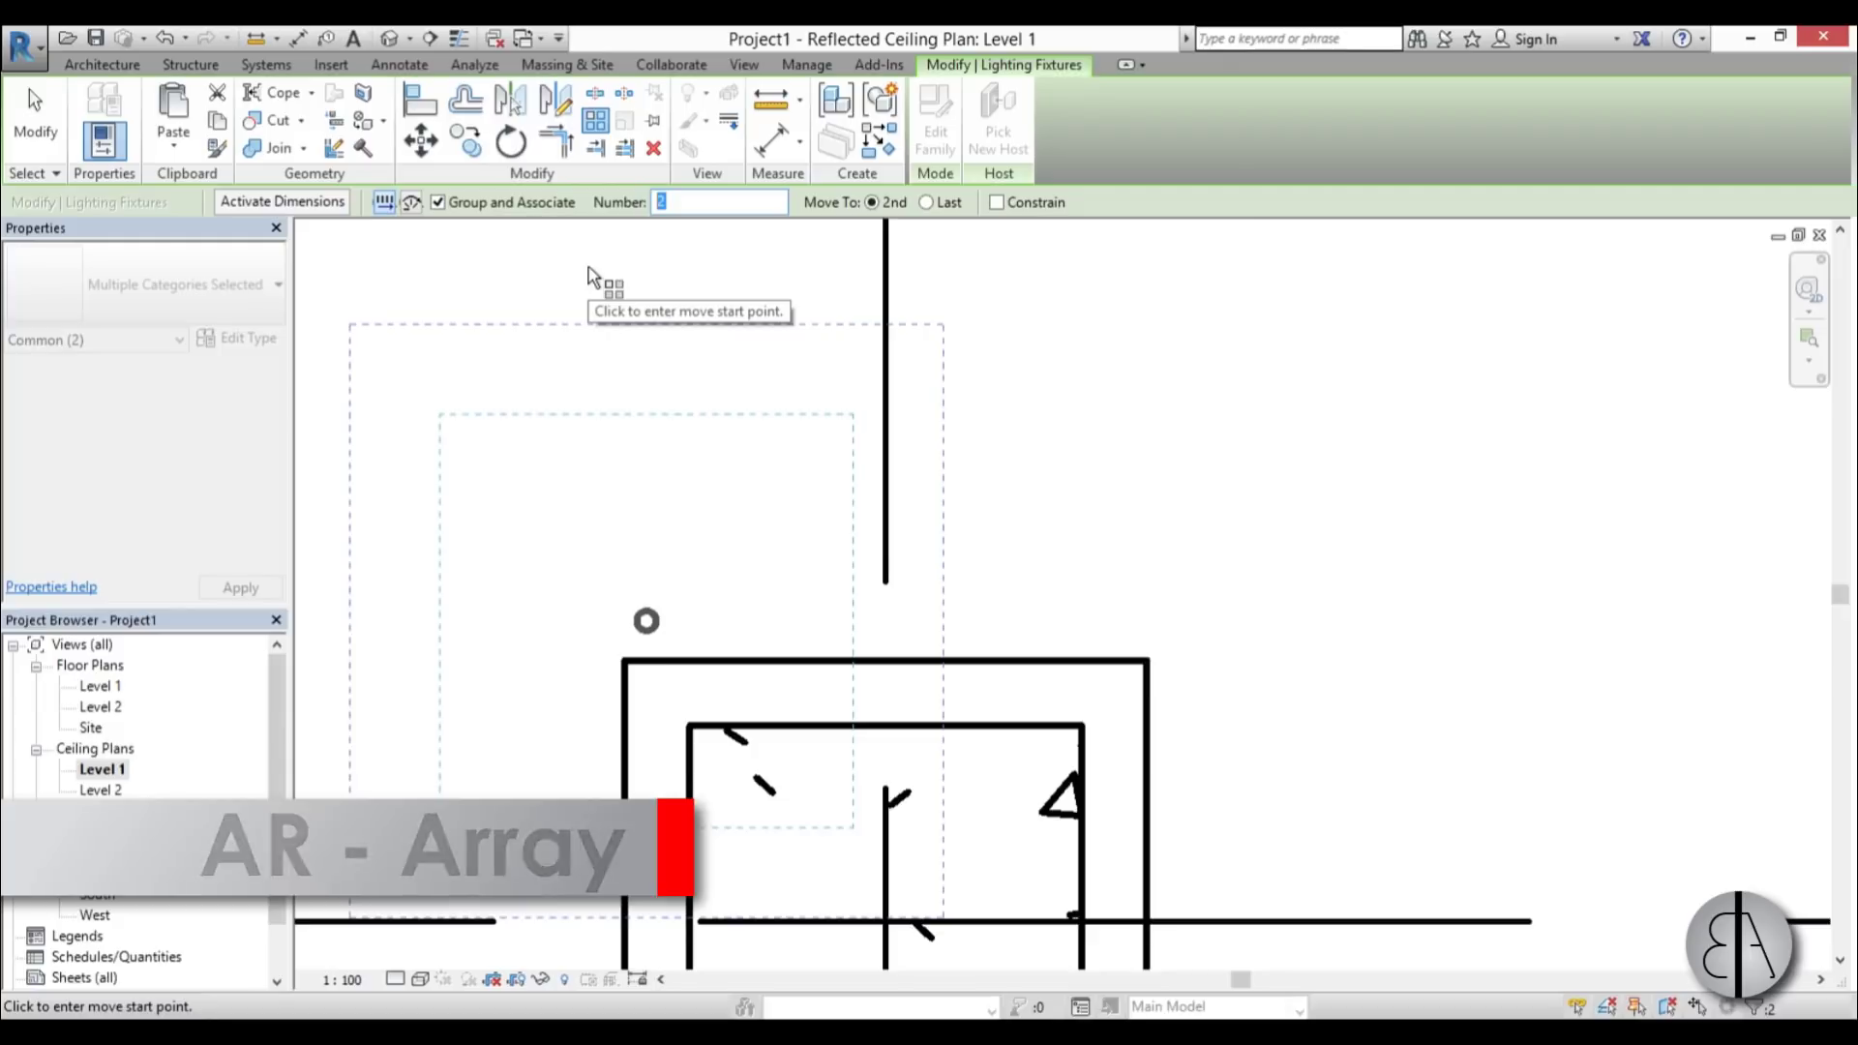
text(8)
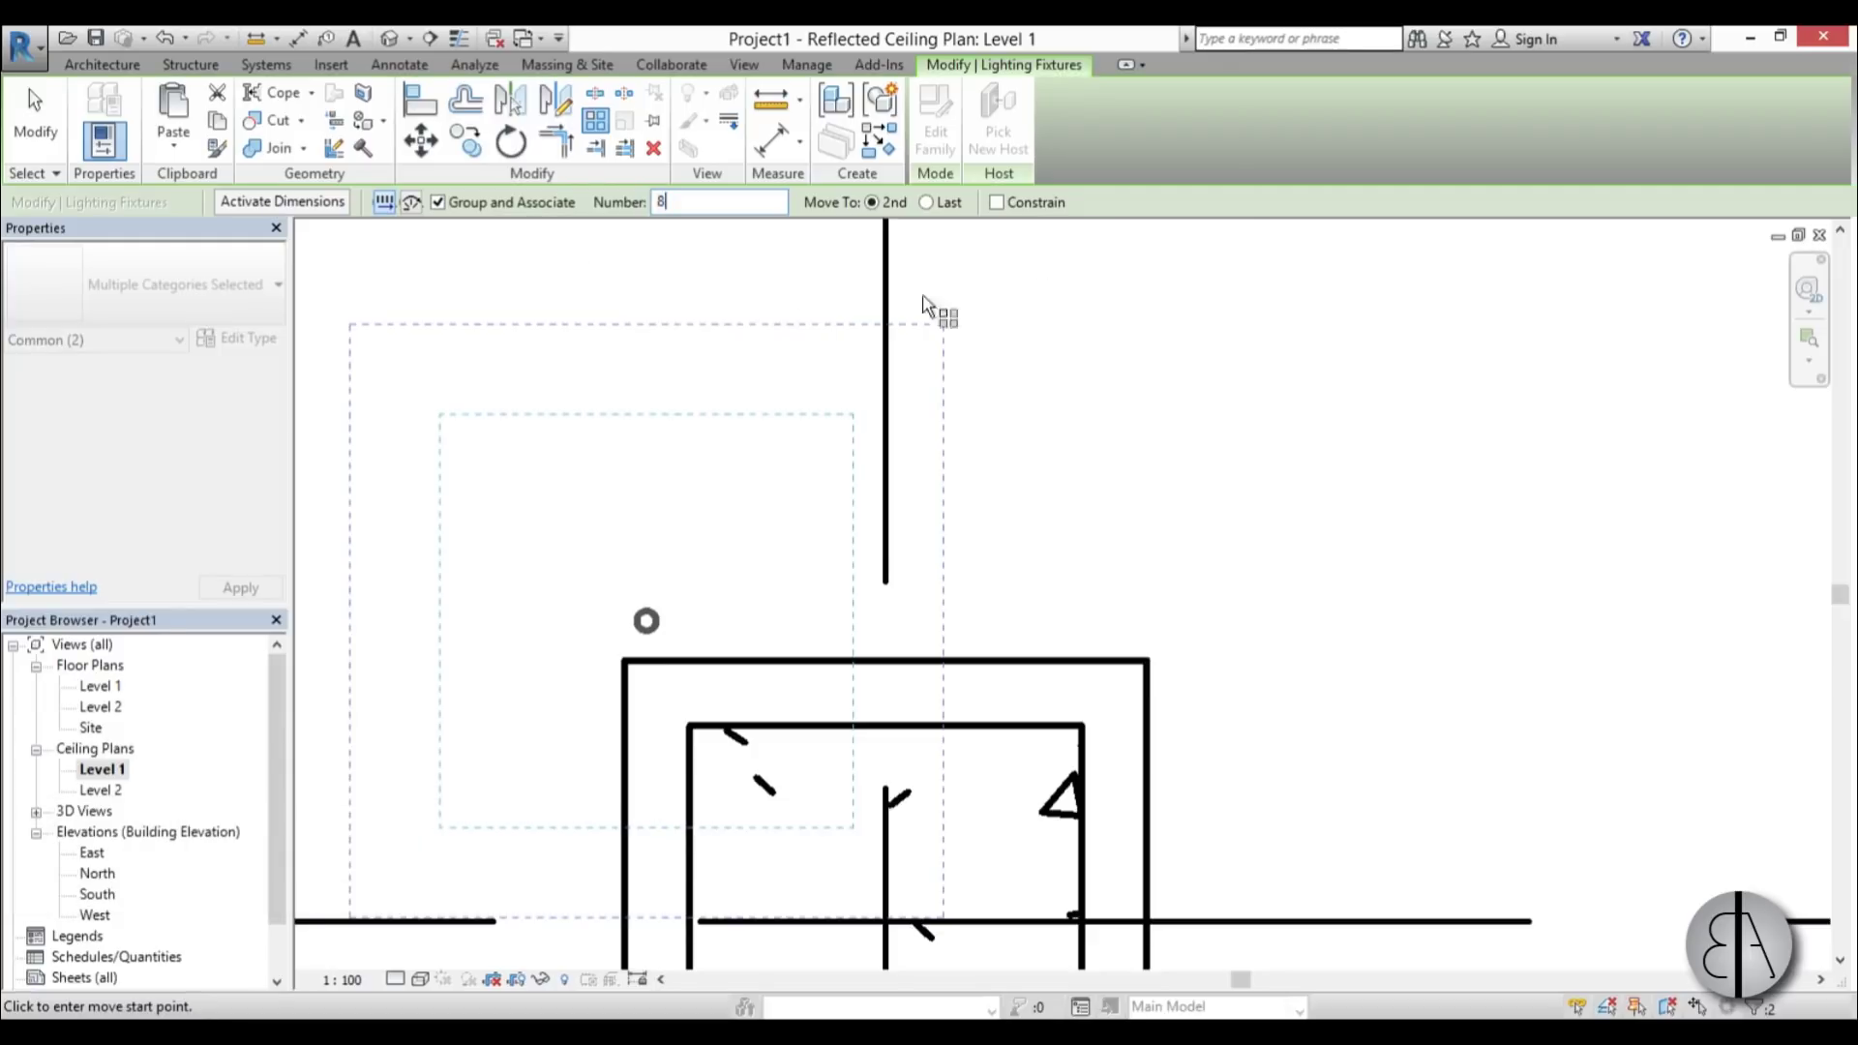
click(647, 623)
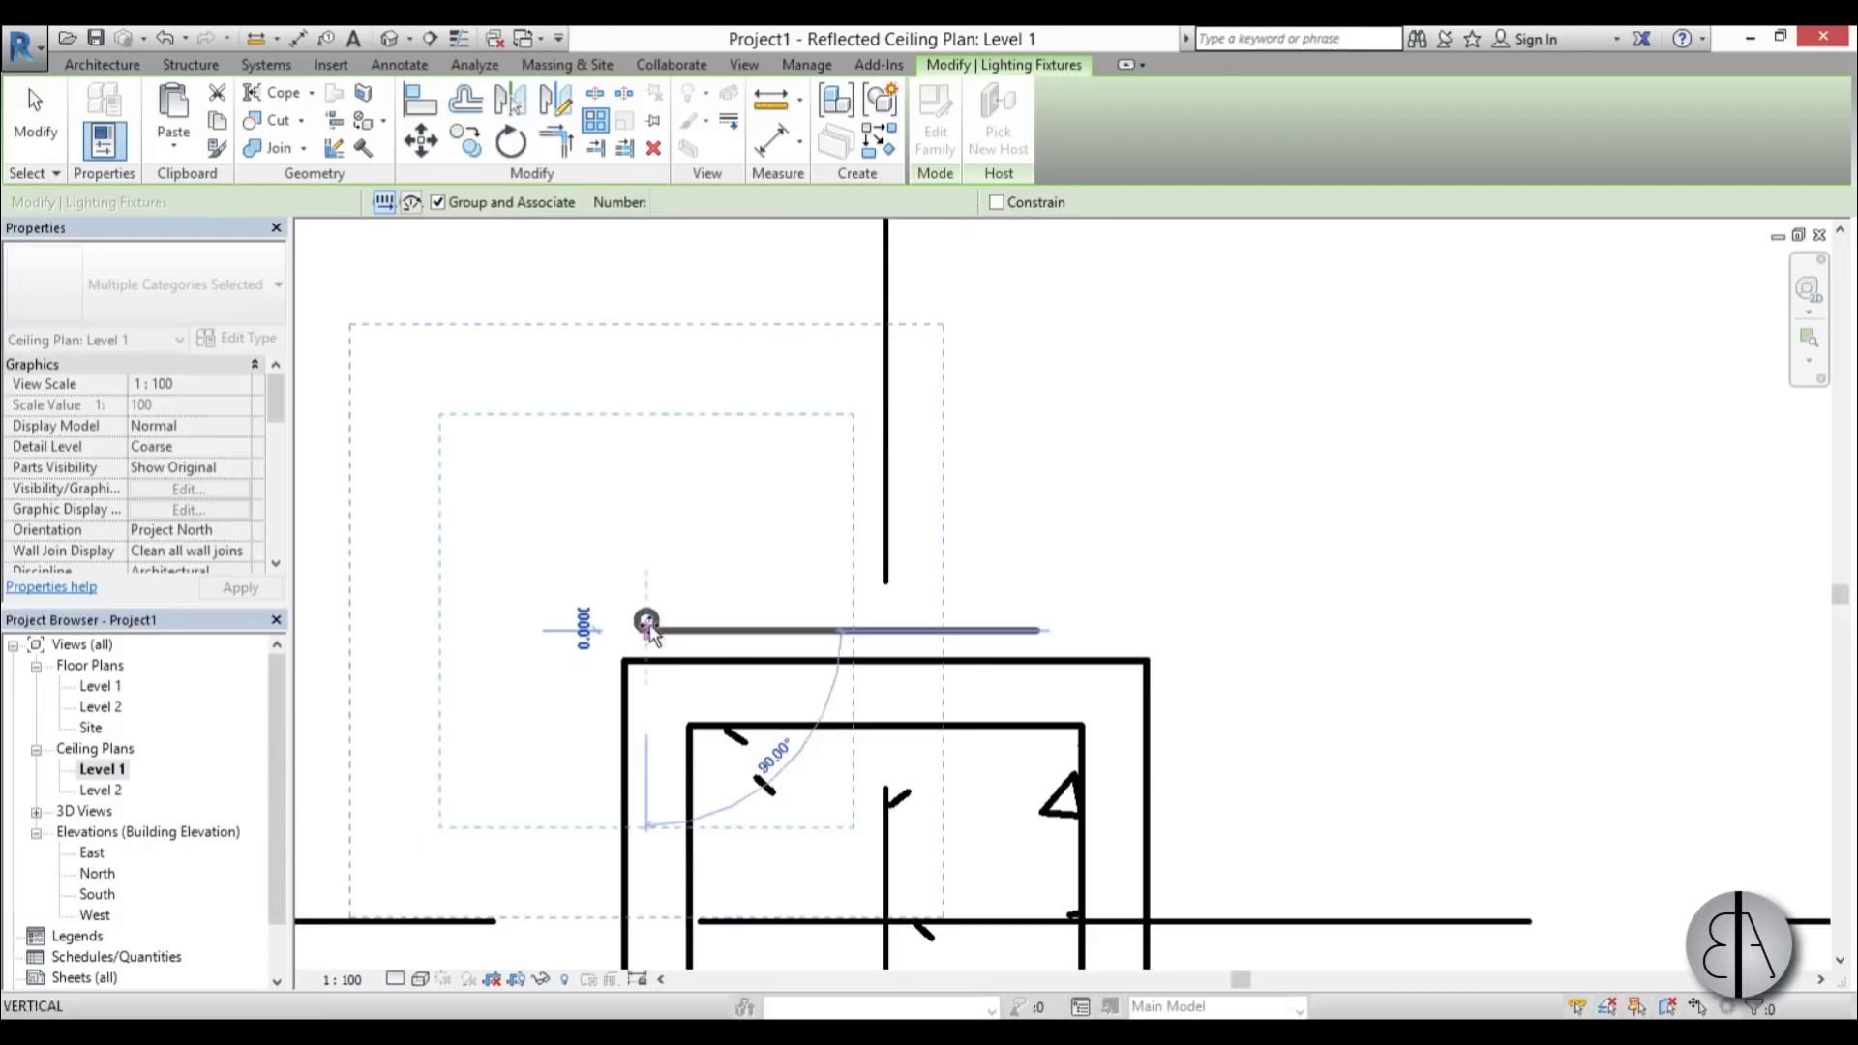
click(1120, 632)
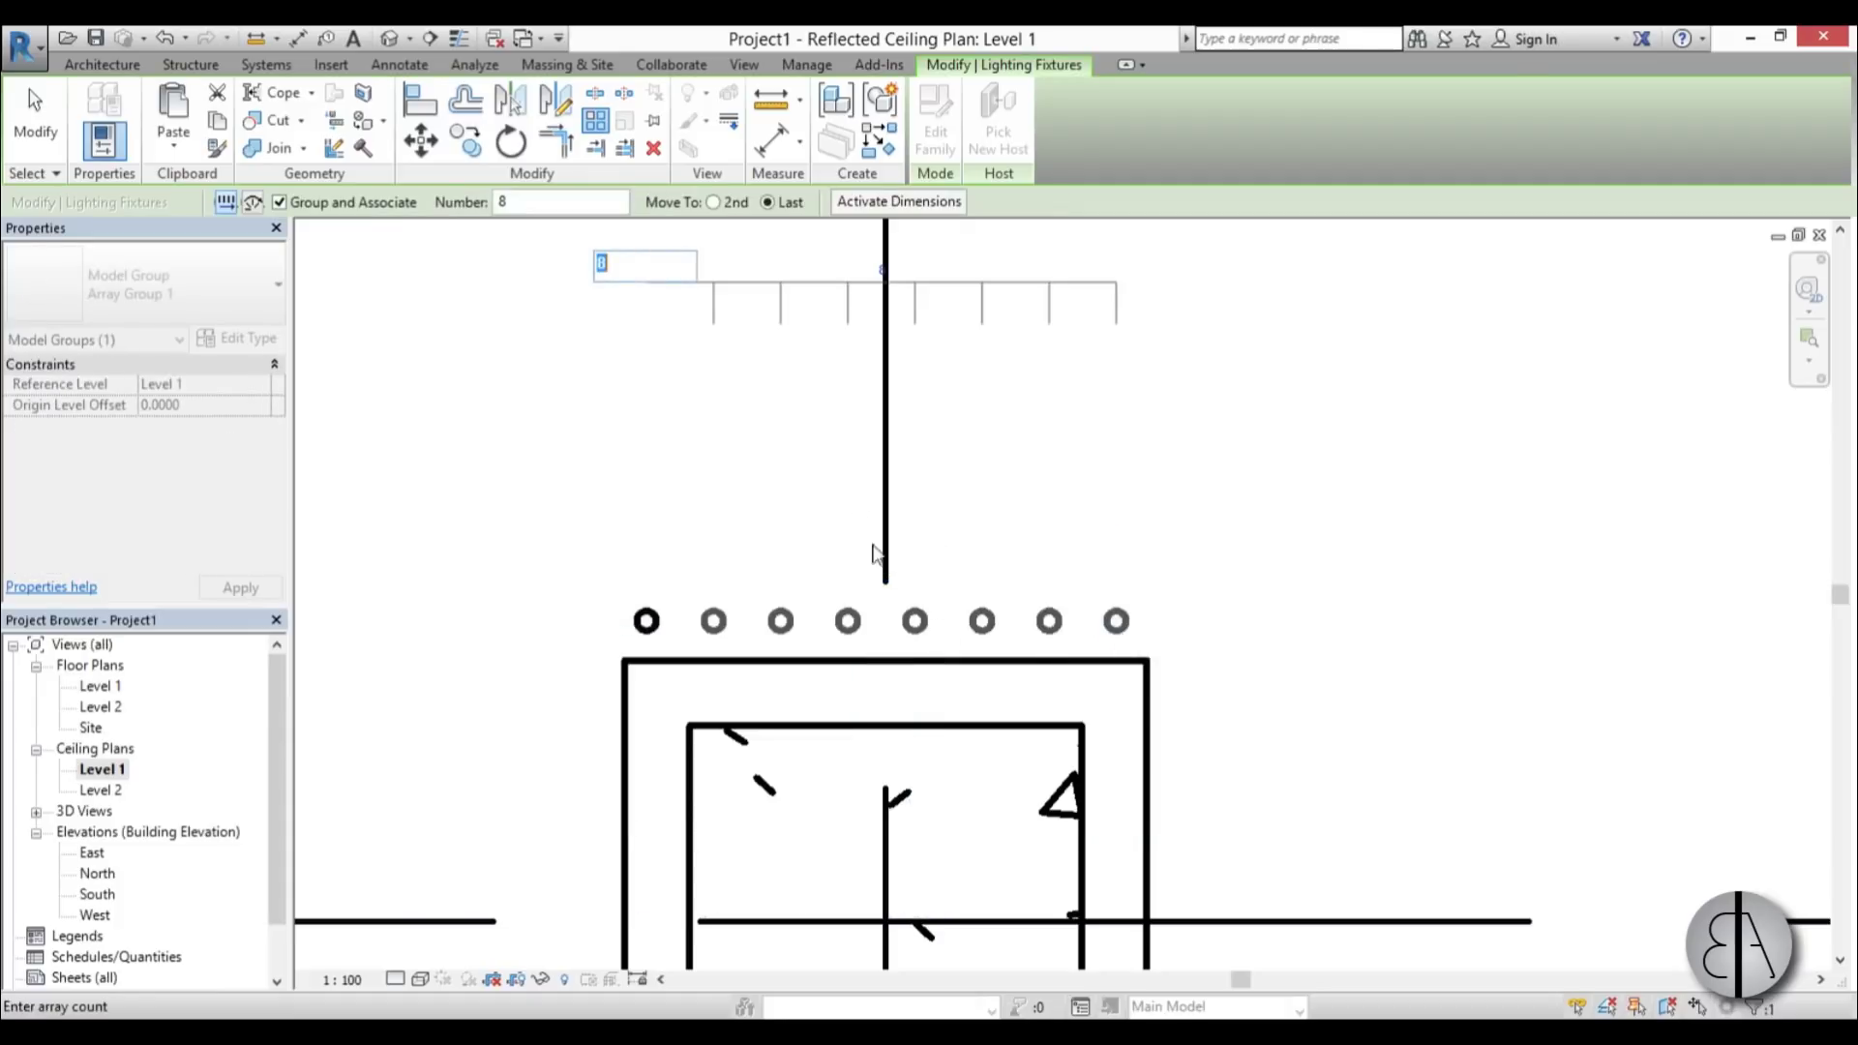
scroll(871, 488, down, 2)
click(35, 134)
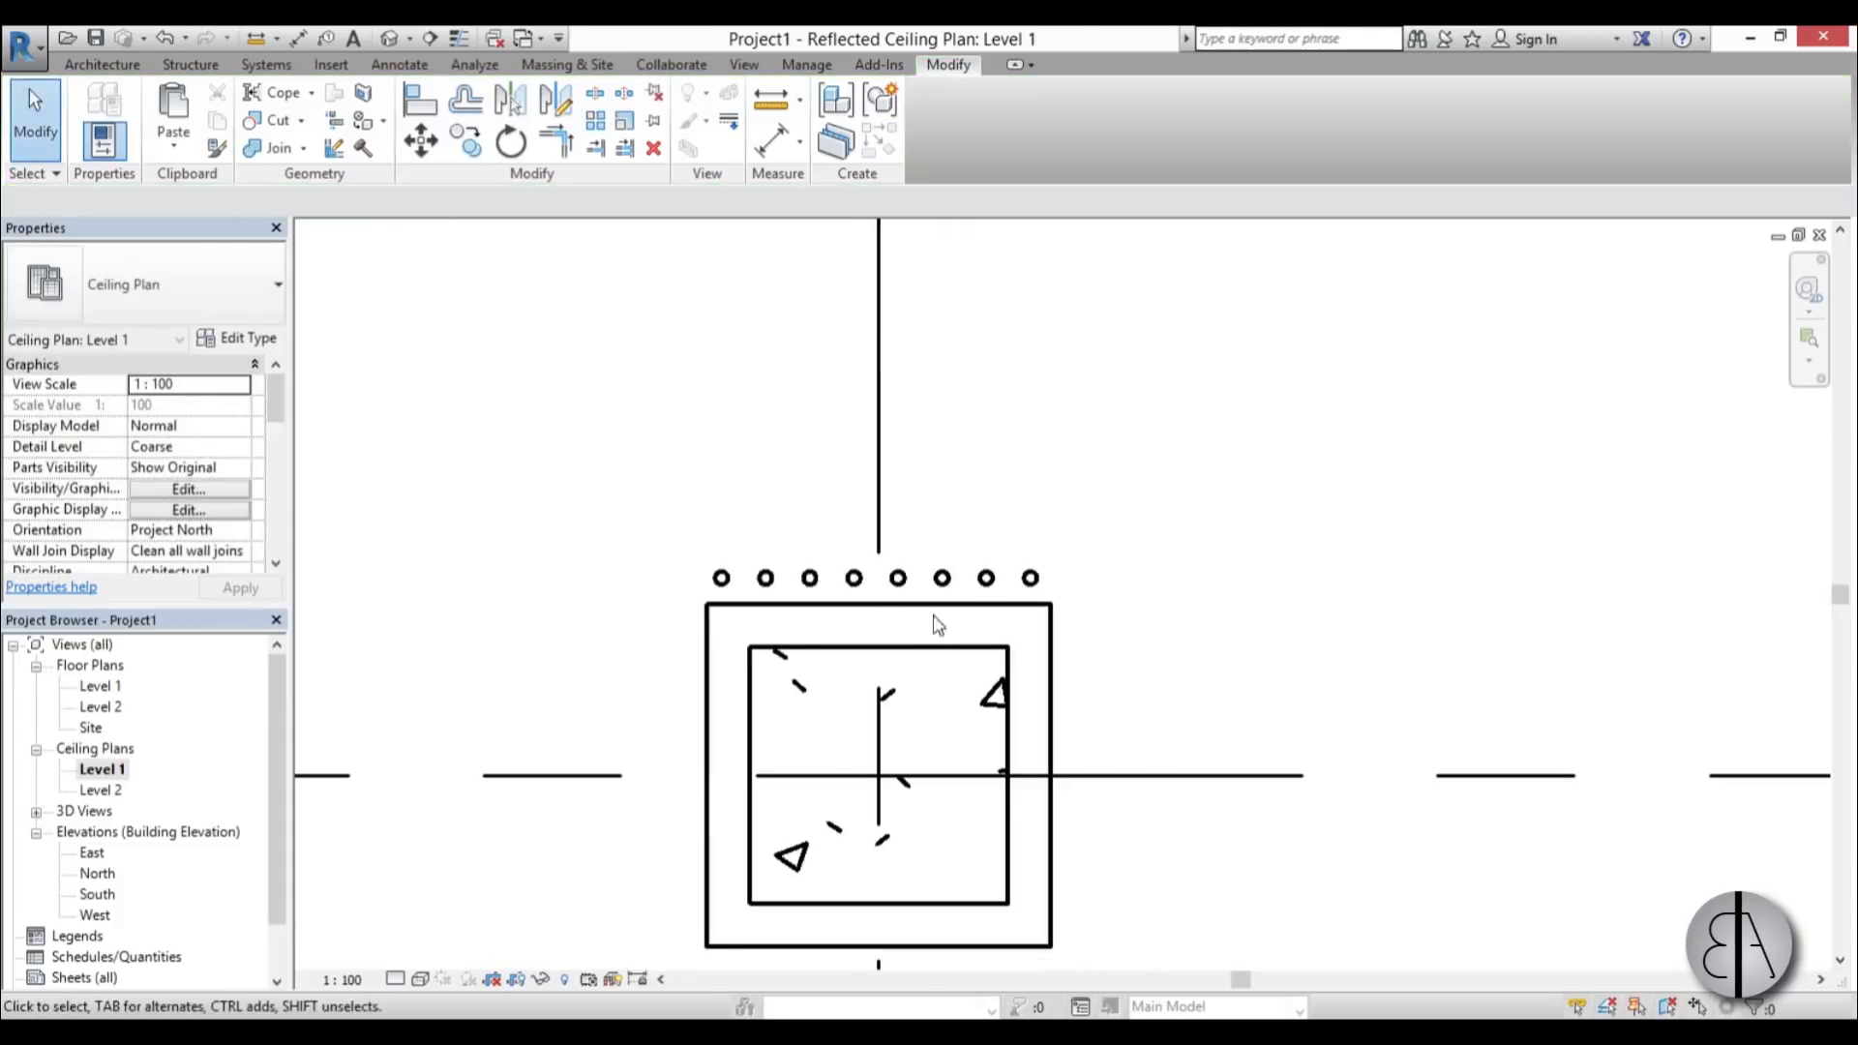
scroll(953, 595, up, 2)
- Copy the 8-fixture row (CO) to the column's bottom side
click(1217, 624)
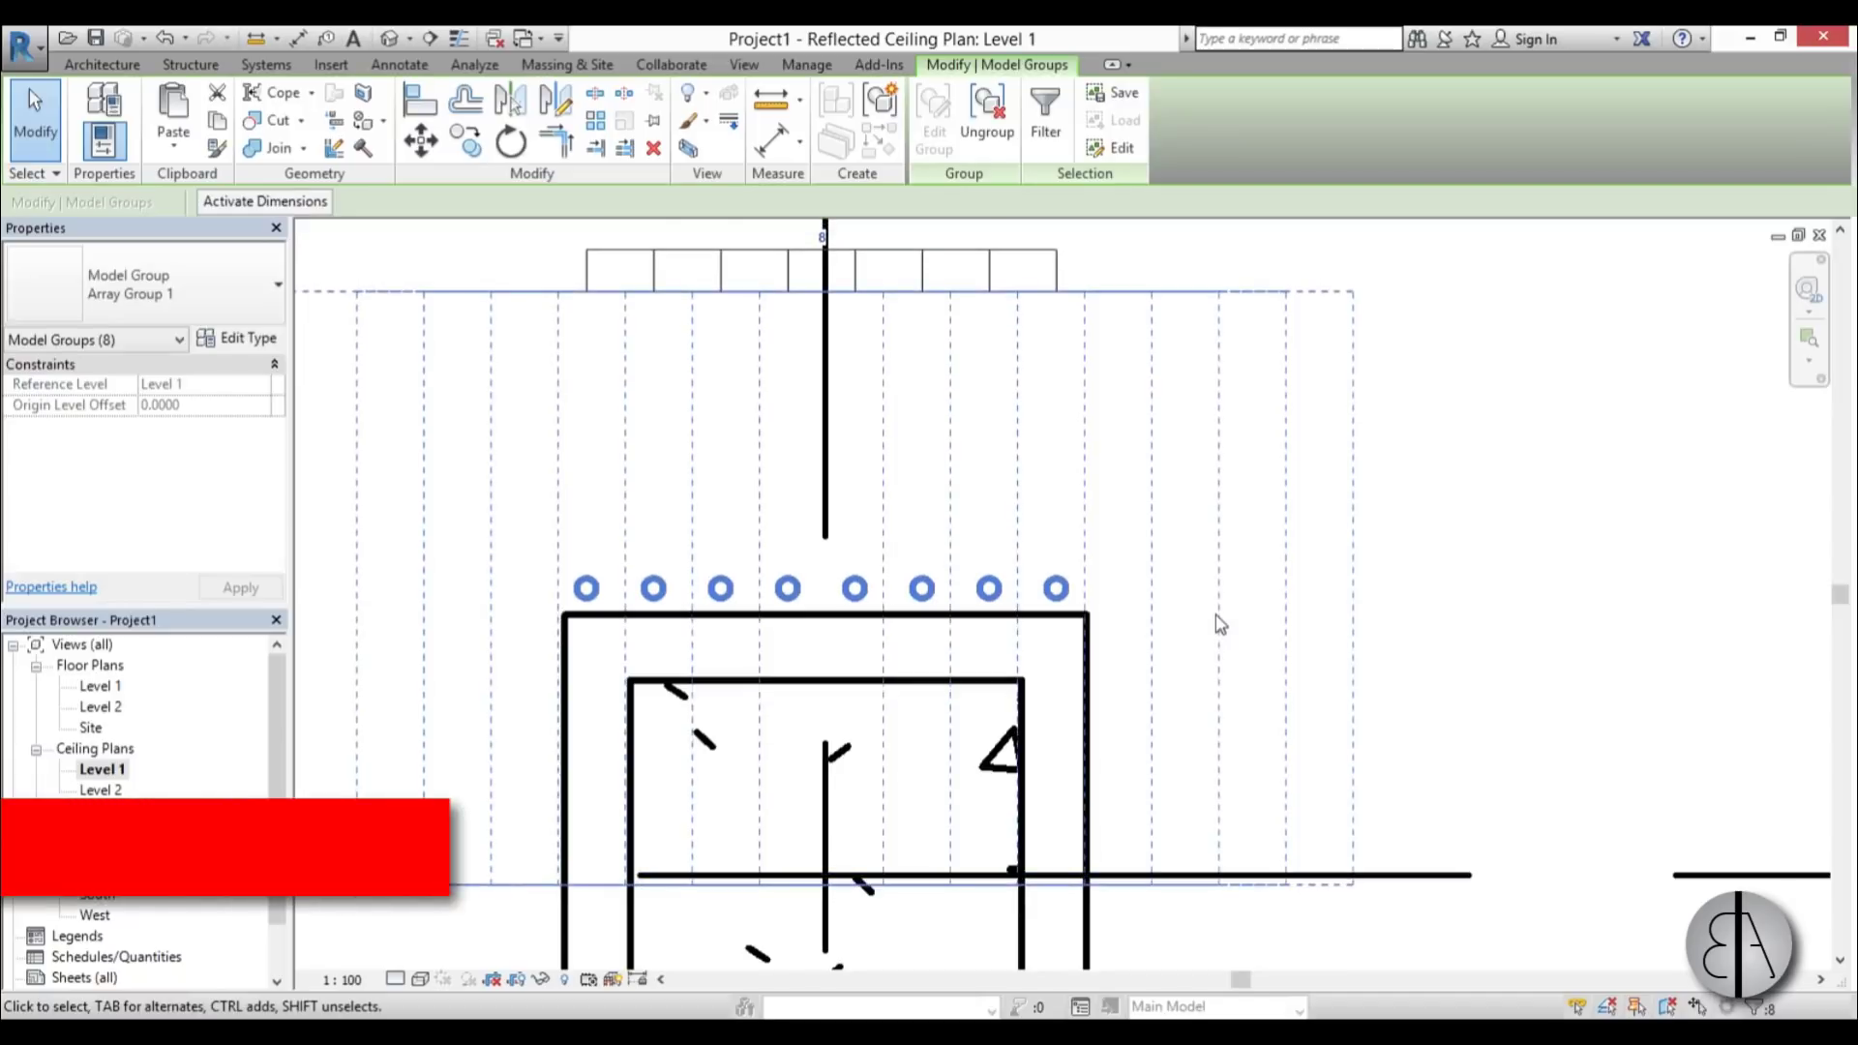
key(c)
key(o)
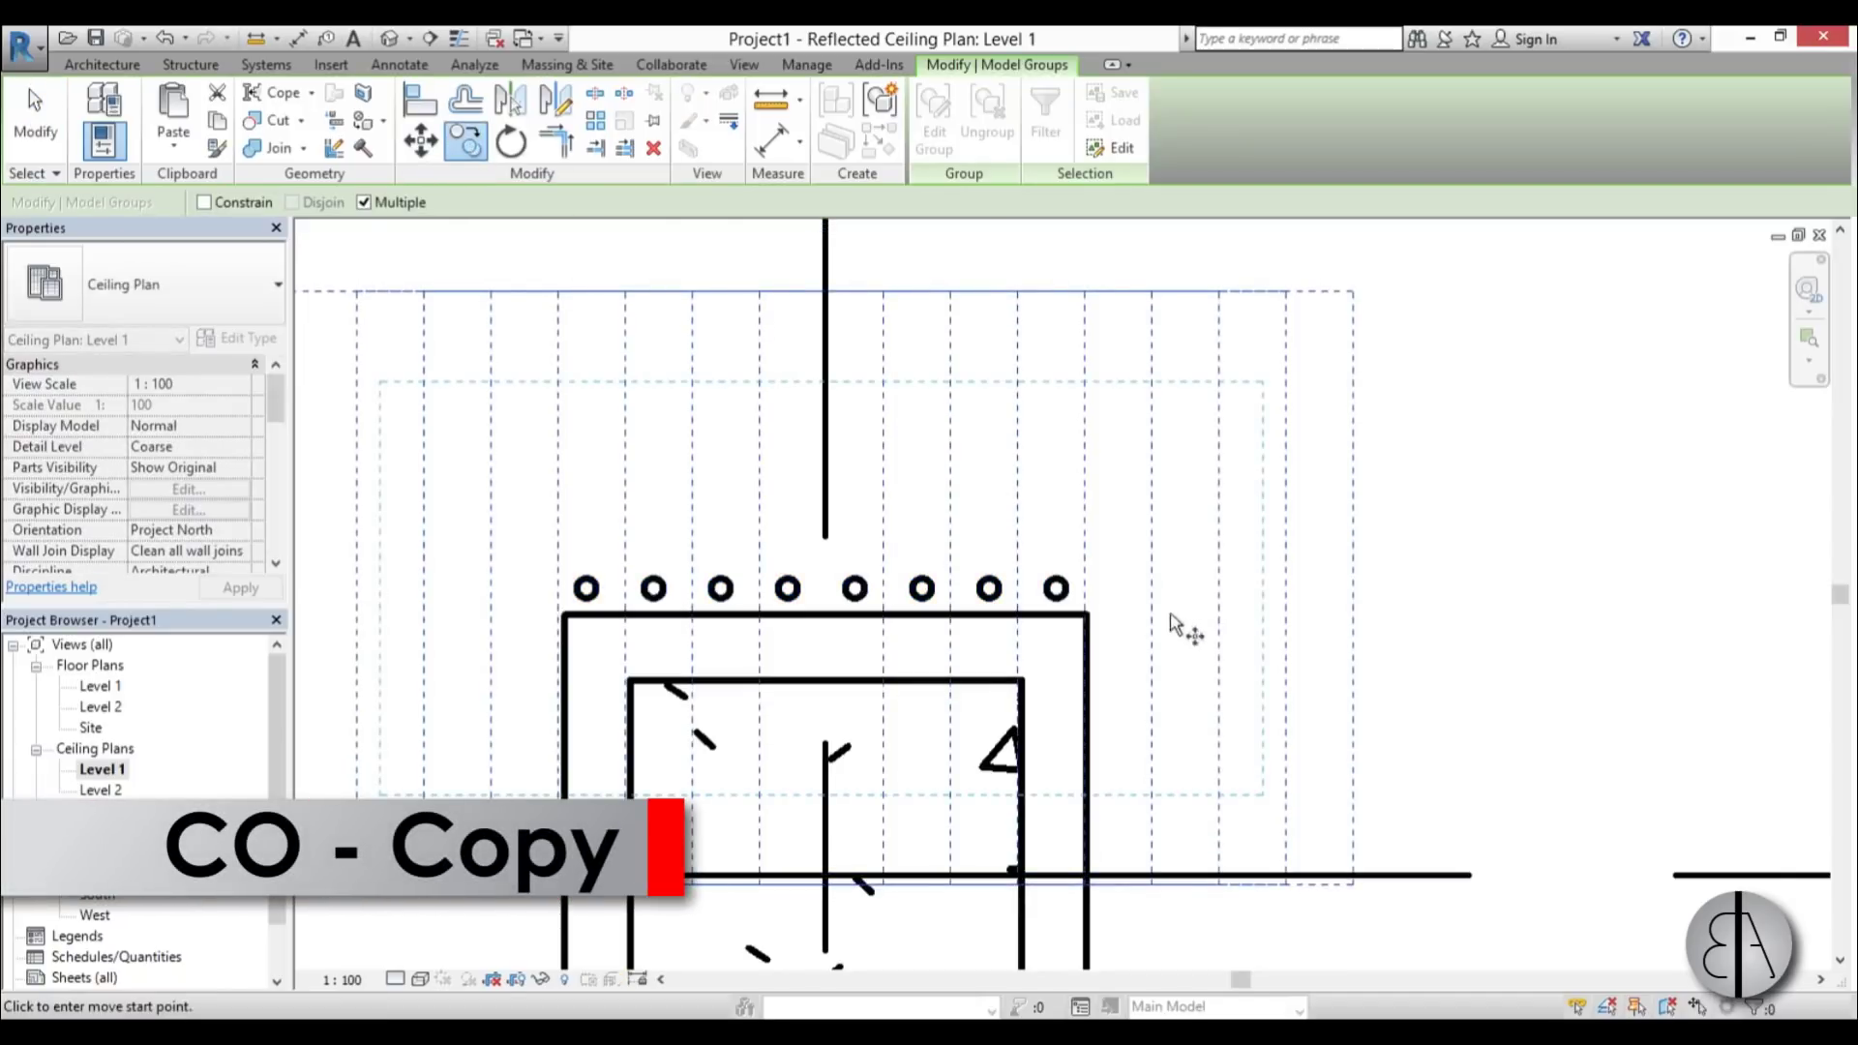
click(1085, 613)
scroll(1083, 774, down, 3)
scroll(1064, 619, up, 2)
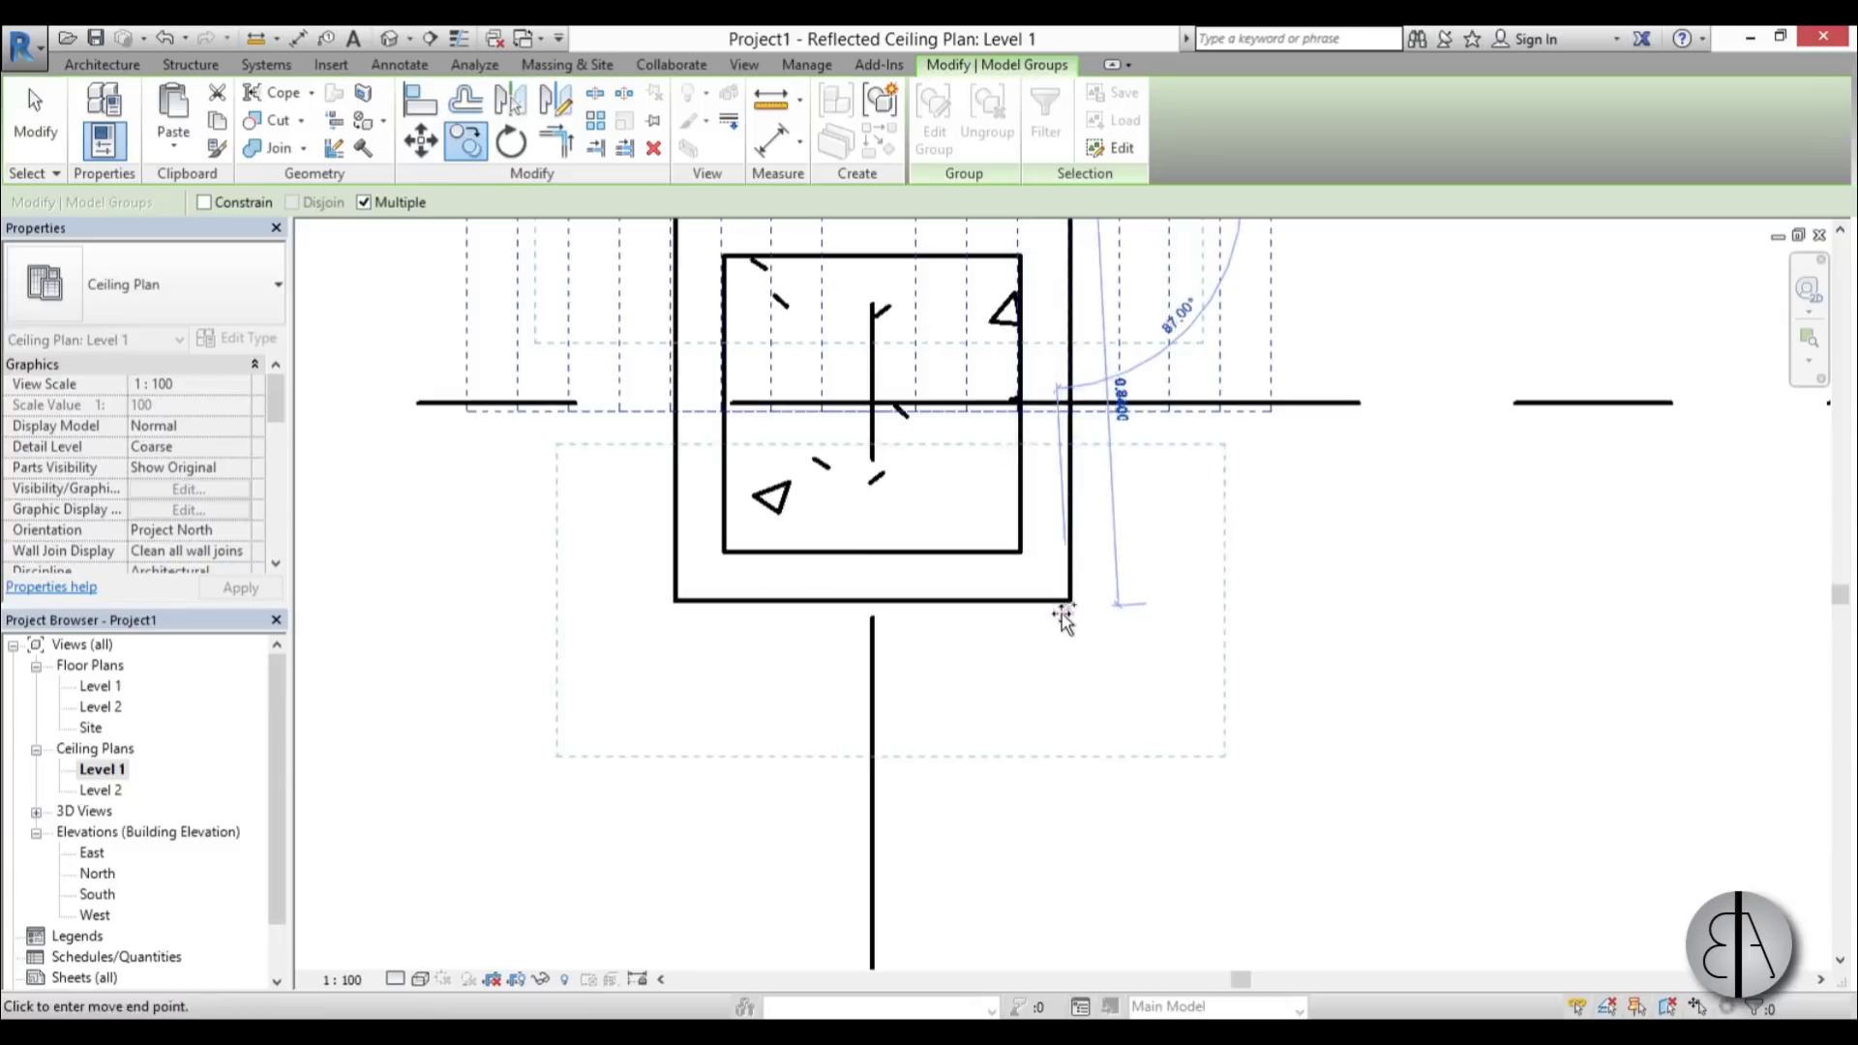
click(794, 650)
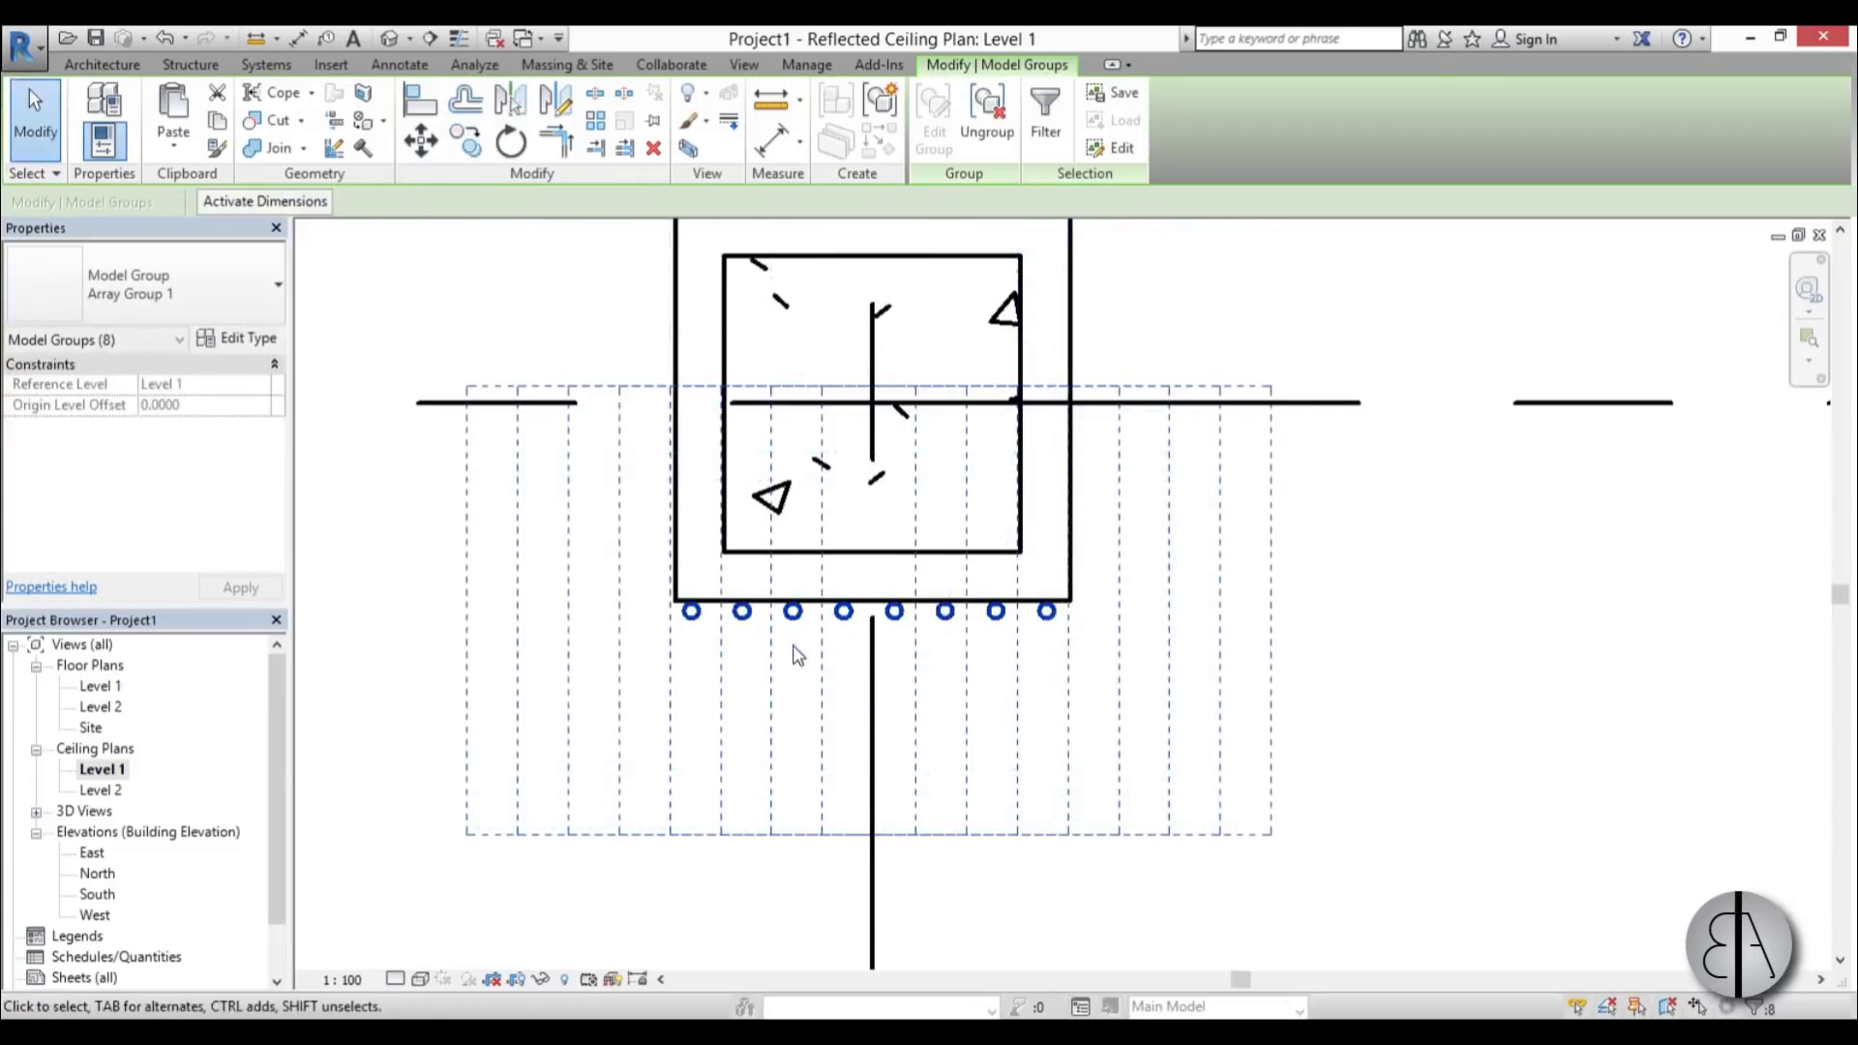
- Copy the row again, rotate it 90° (RO), and move it to the column's right side
drag(572, 555, 1197, 721)
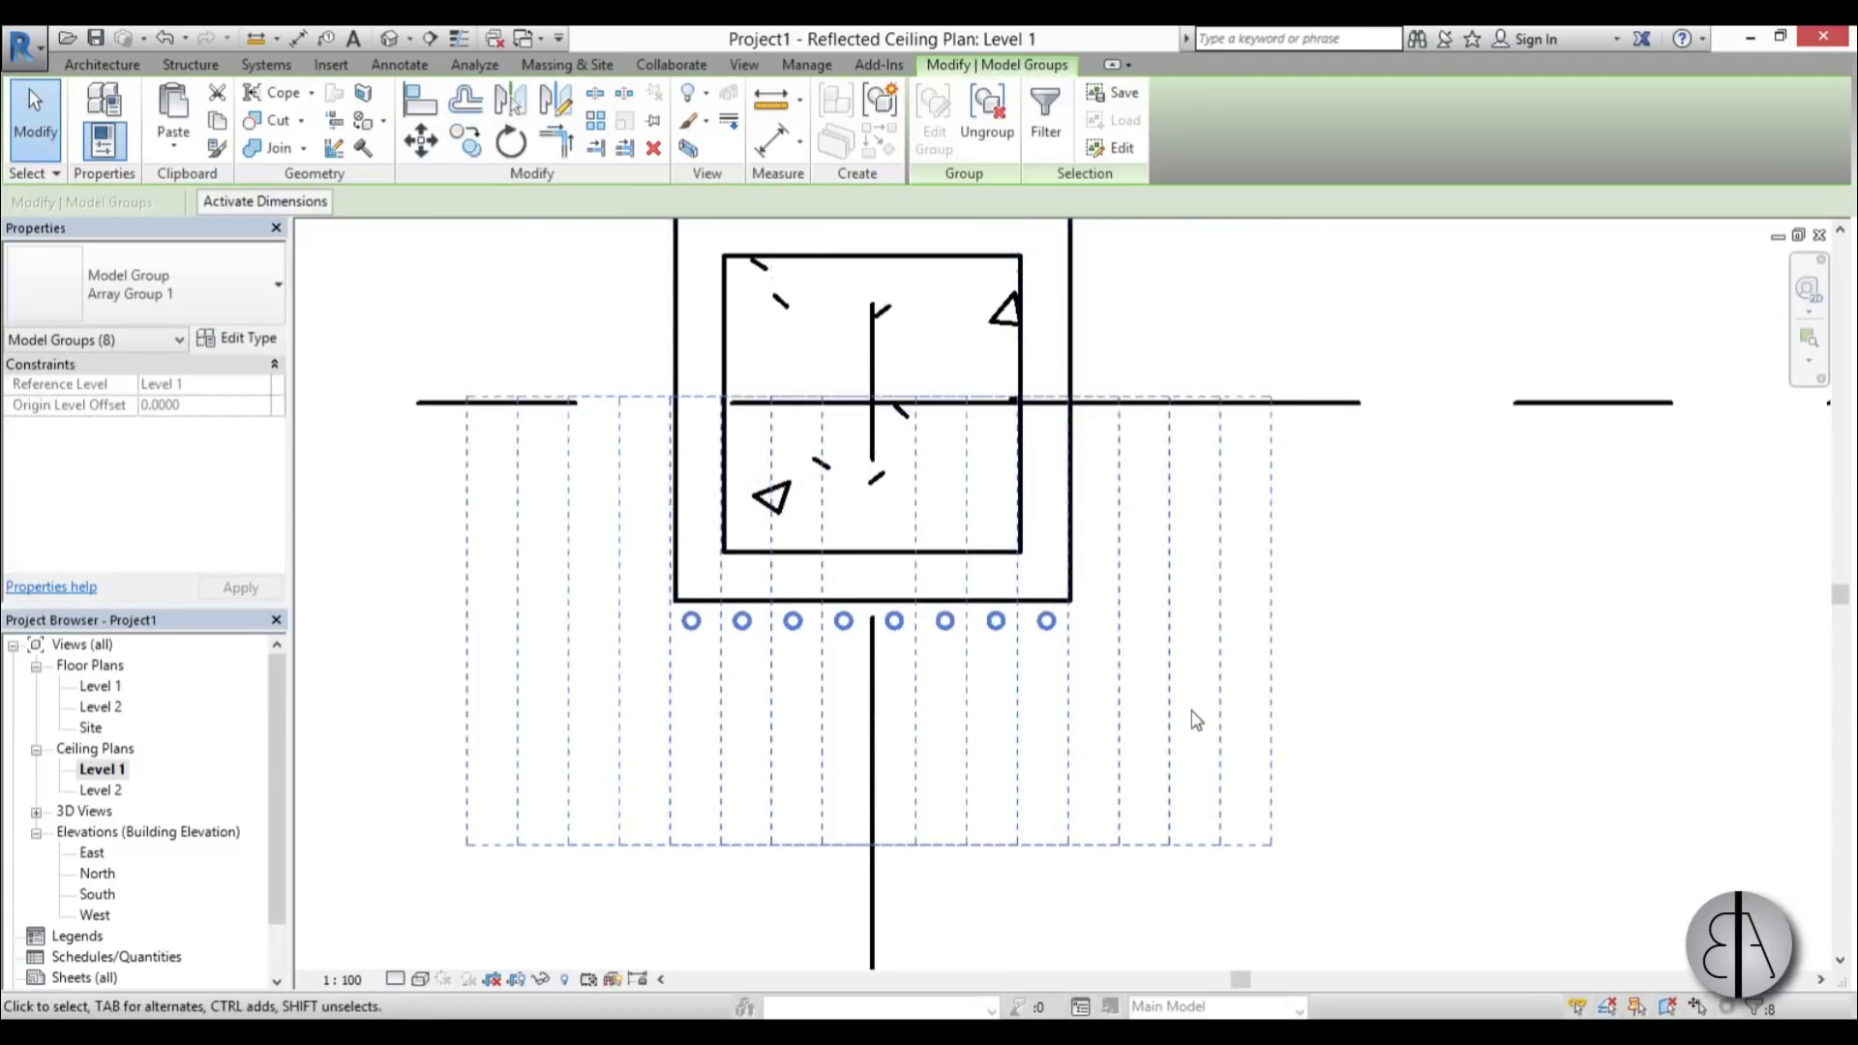
click(466, 141)
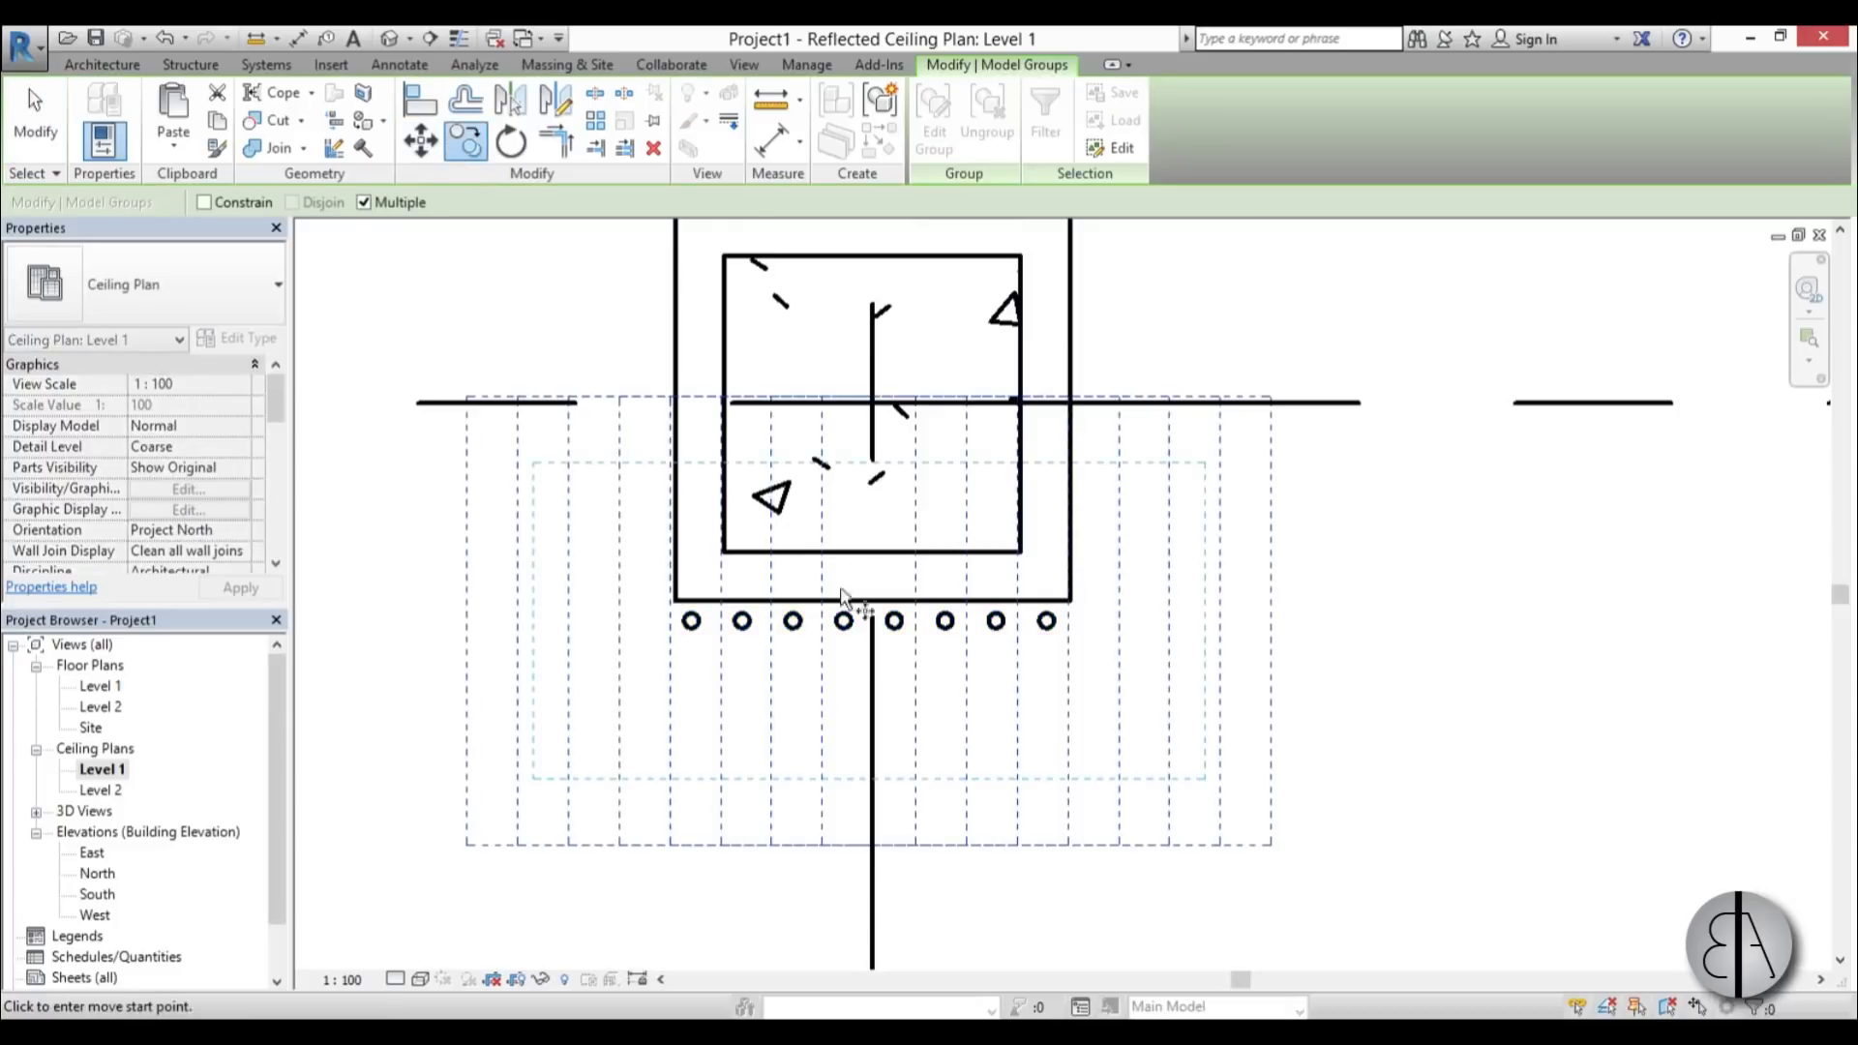
click(830, 573)
scroll(1513, 373, down, 1)
middle_drag(1343, 521, 934, 751)
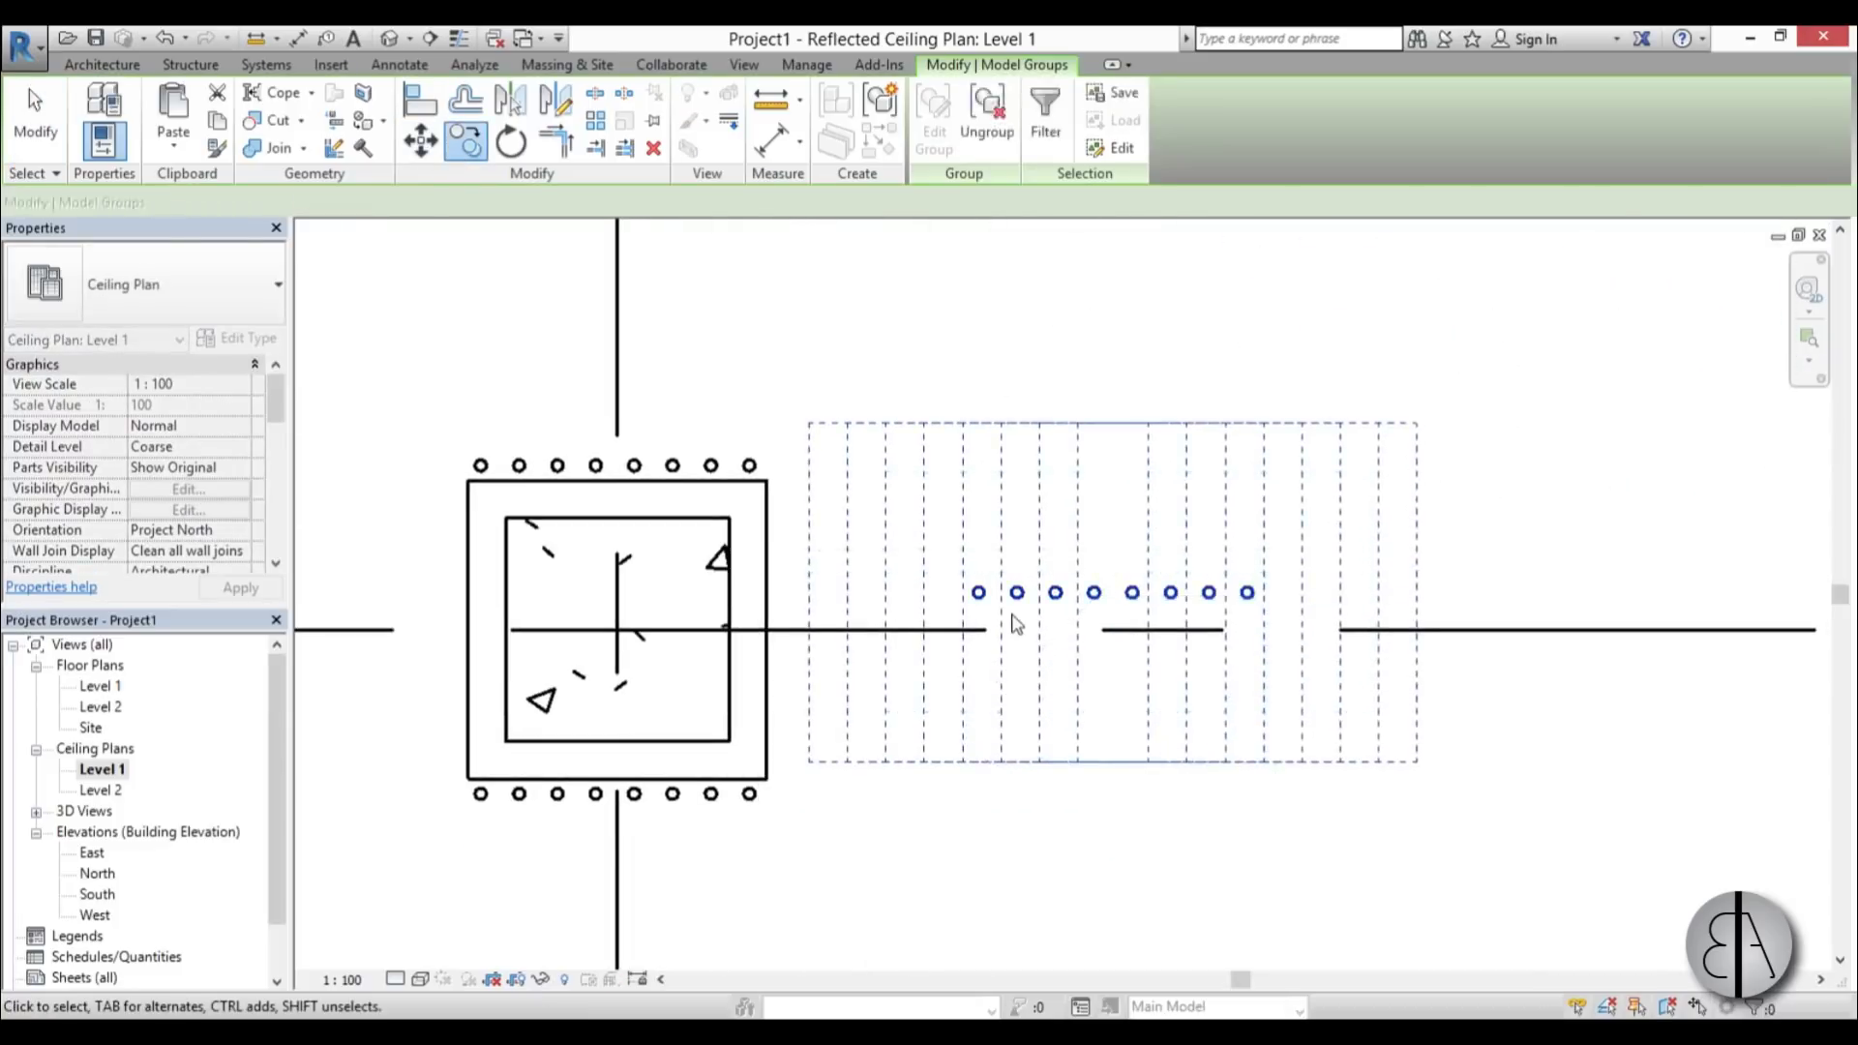
click(29, 97)
key(ctrl+Left)
key(r)
key(o)
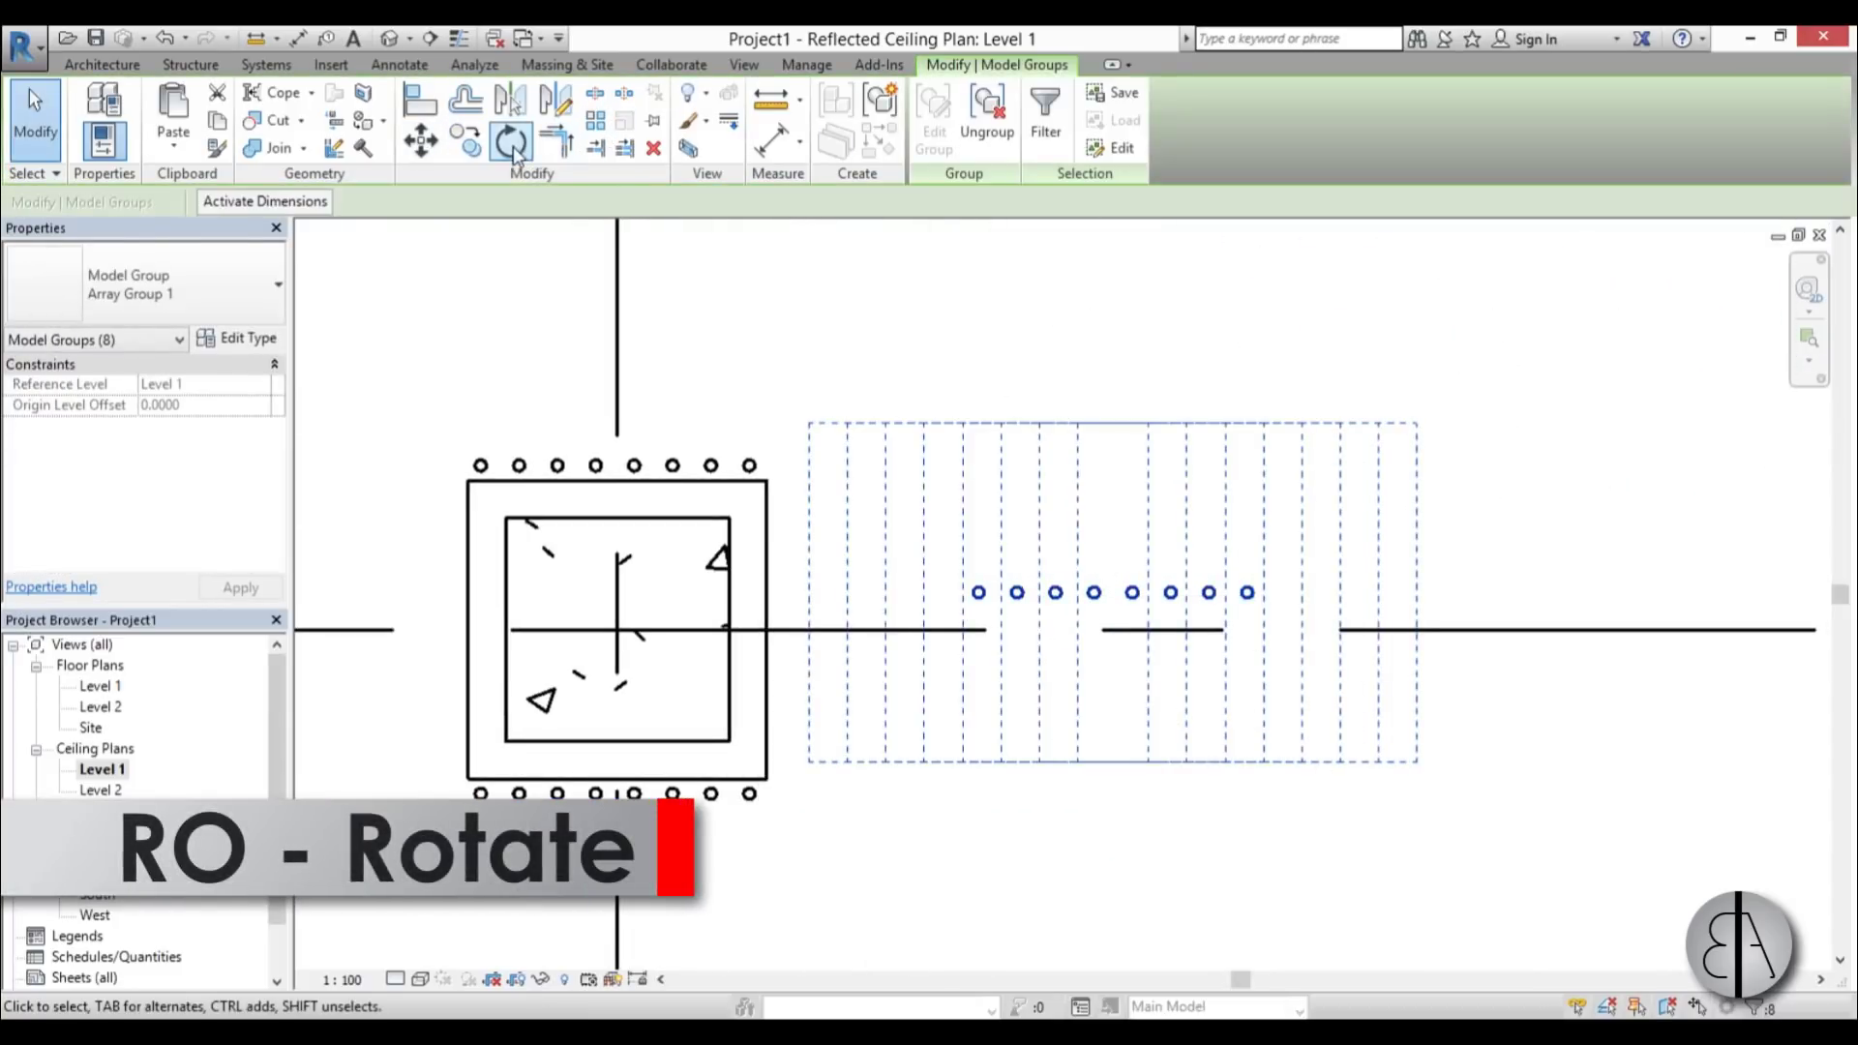
text(90)
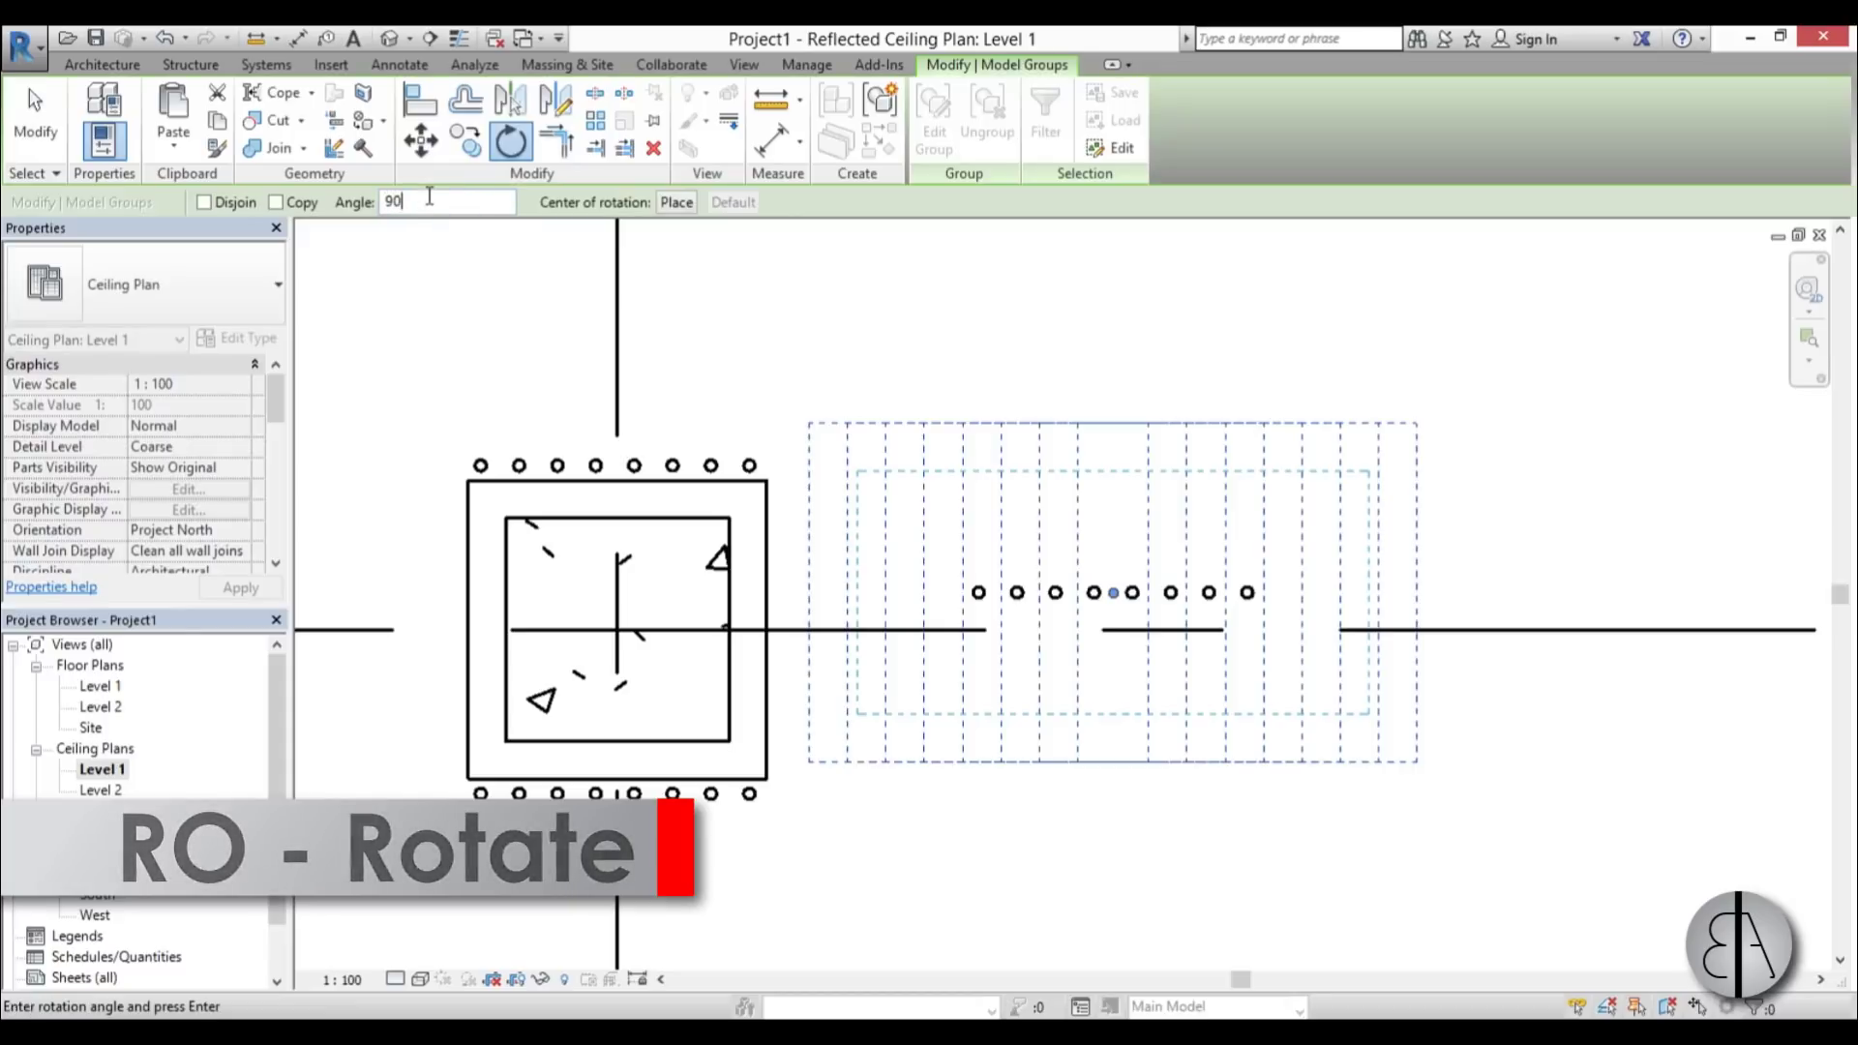
key(Return)
drag(1117, 606, 791, 646)
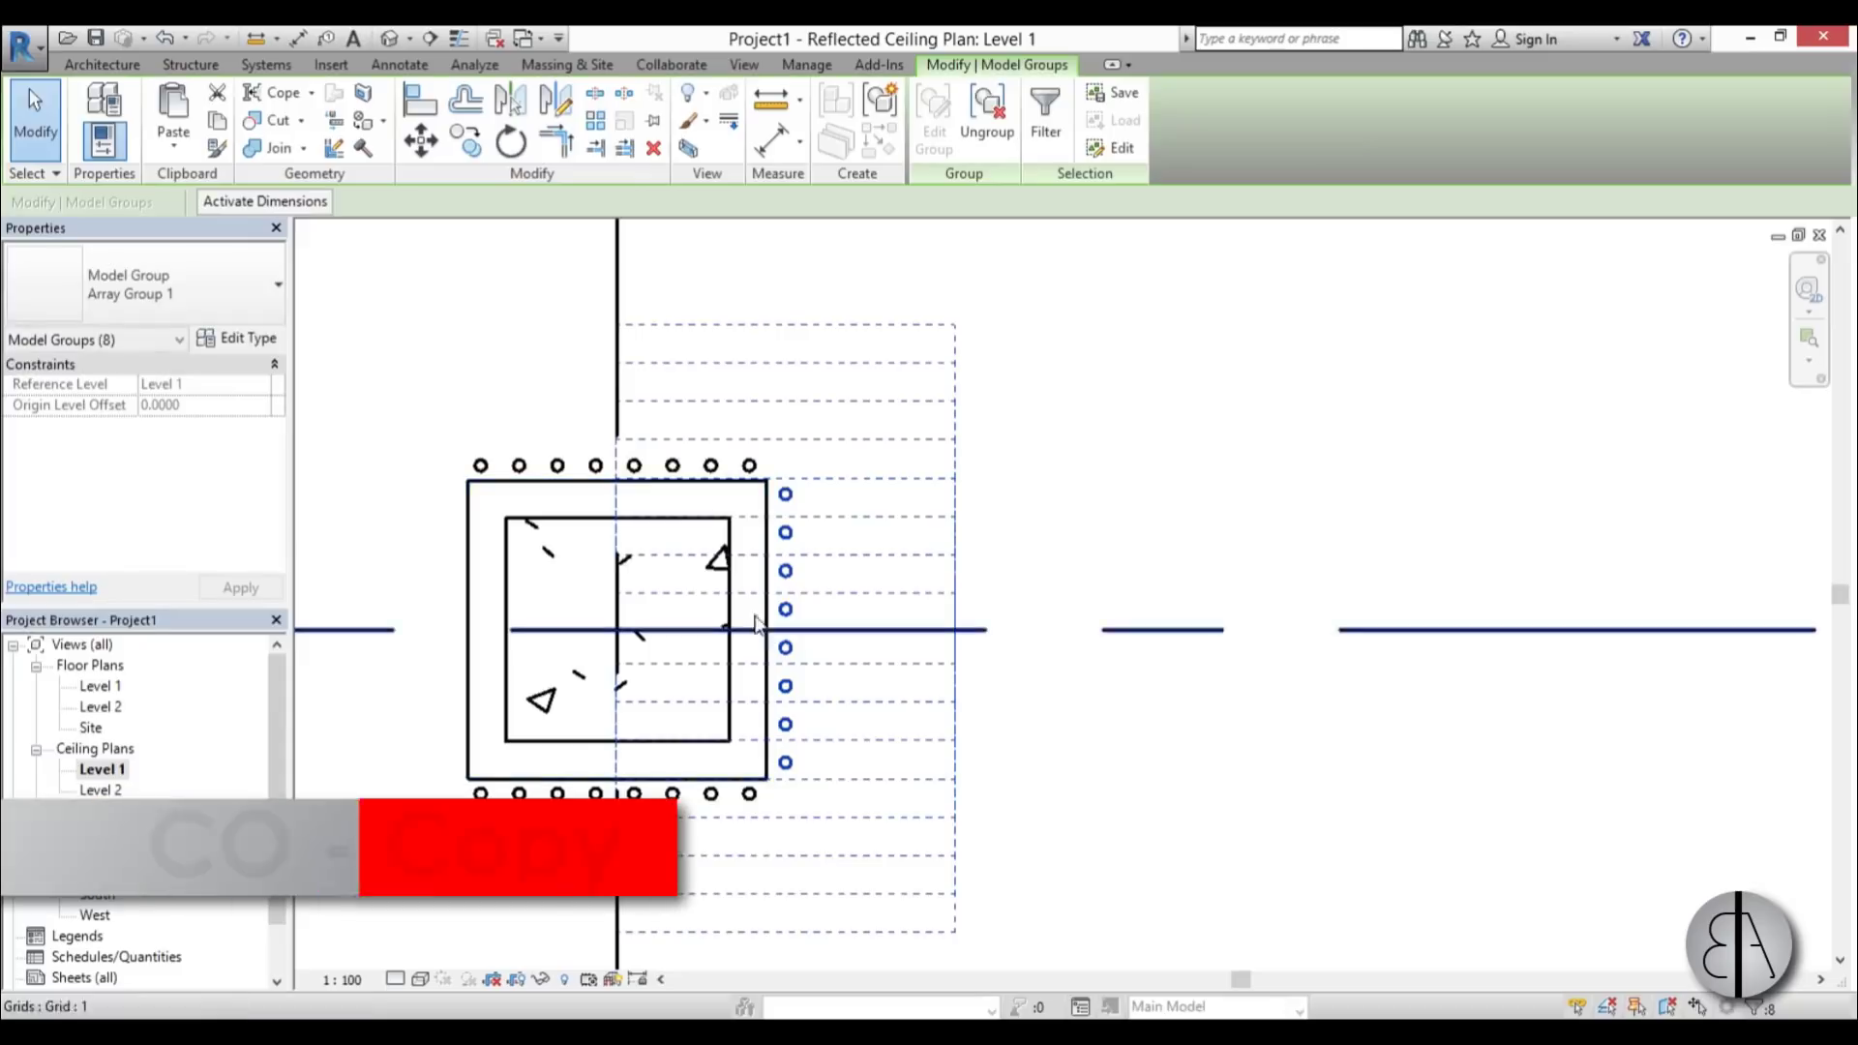
- Copy the vertical row to the column's left side and select it
key(c)
key(o)
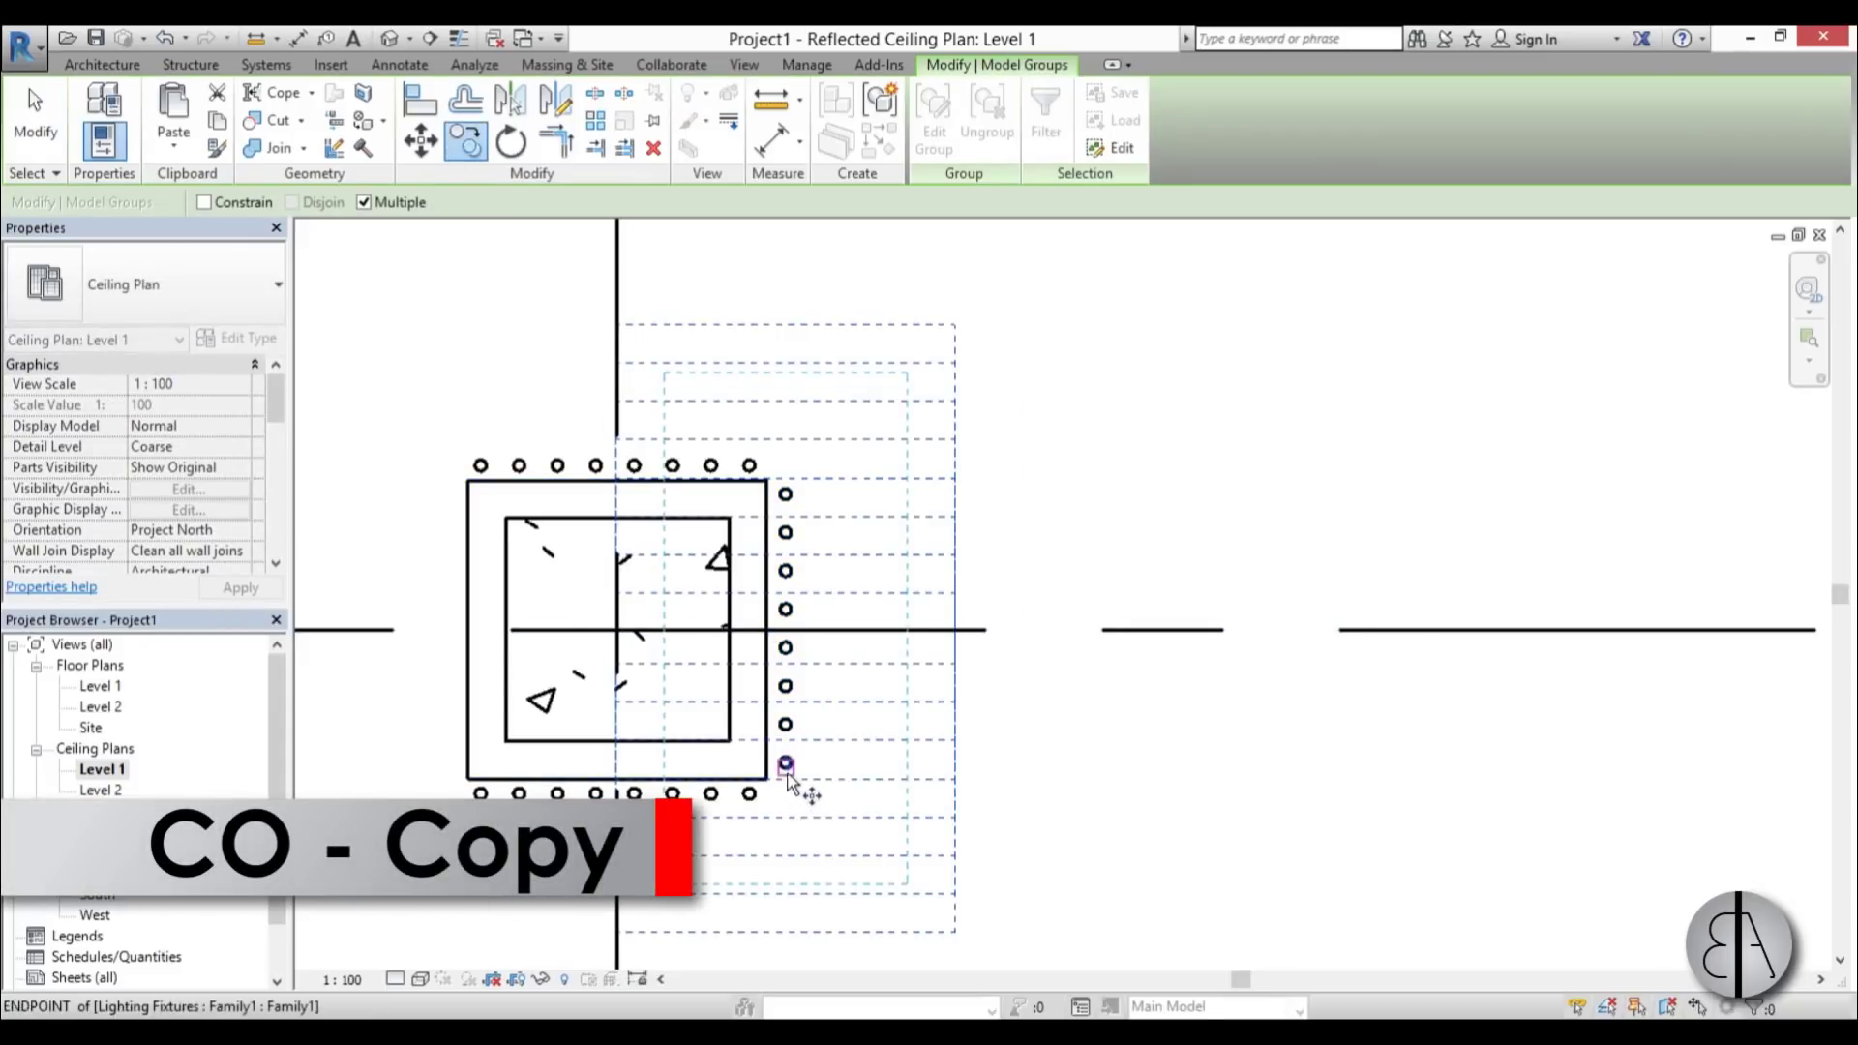
click(788, 774)
middle_drag(426, 759, 726, 780)
scroll(736, 779, up, 3)
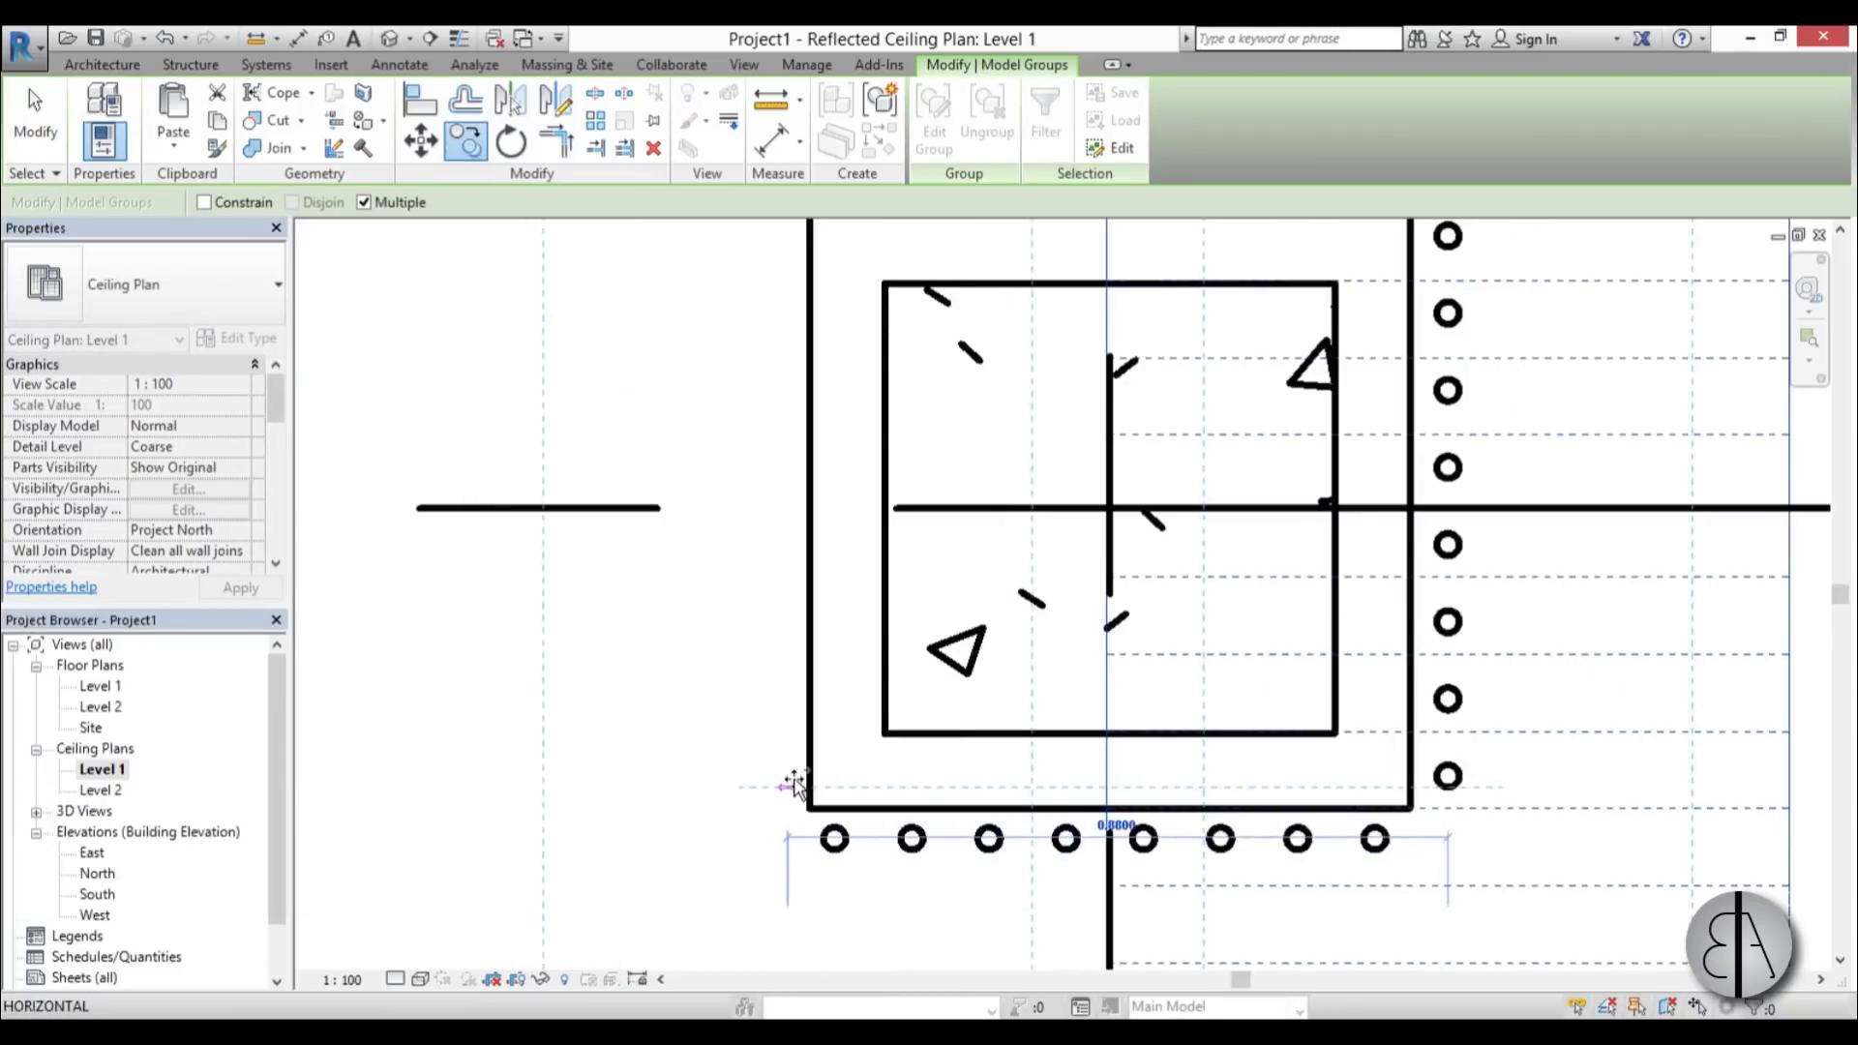
click(692, 767)
scroll(713, 527, down, 3)
drag(685, 399, 779, 874)
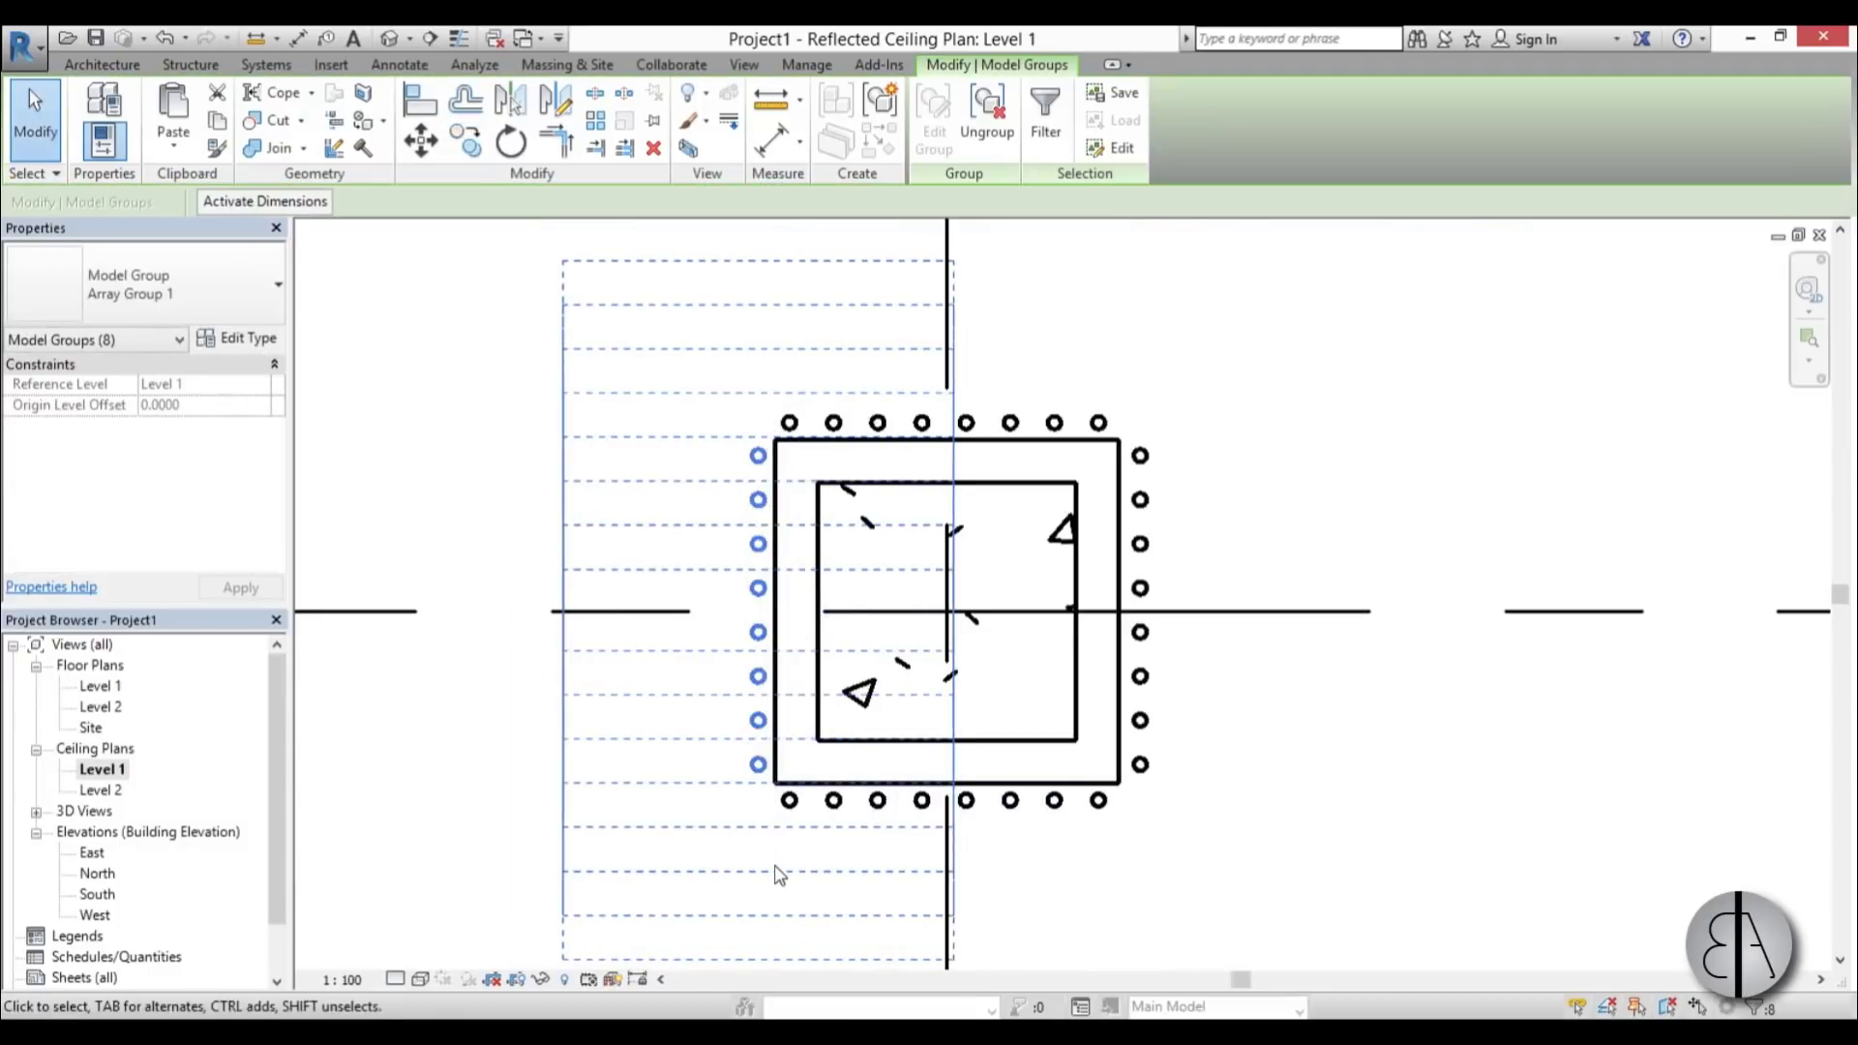
click(524, 419)
drag(600, 349, 800, 883)
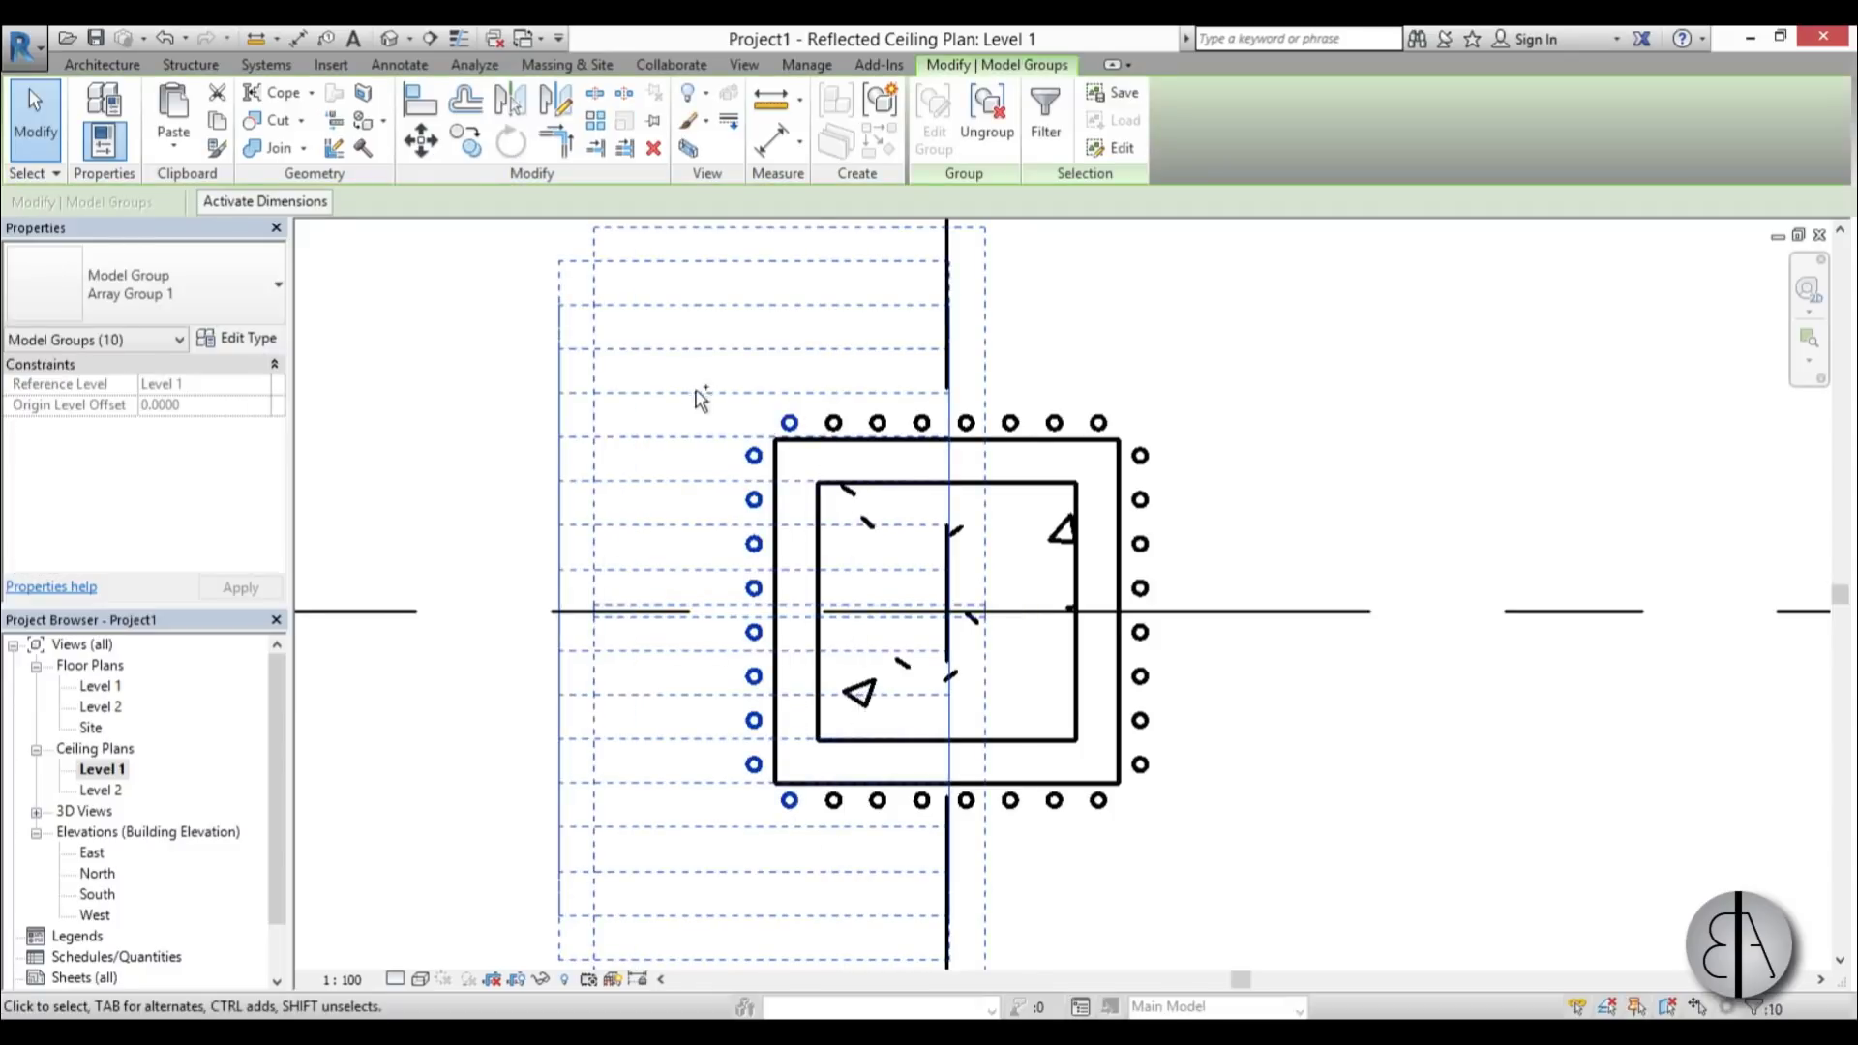
- Select all four fixture rows and start Copy with the base point at the column centre
ctrl+drag(782, 421, 1232, 464)
ctrl+drag(1092, 378, 1182, 953)
ctrl+drag(682, 740, 1257, 968)
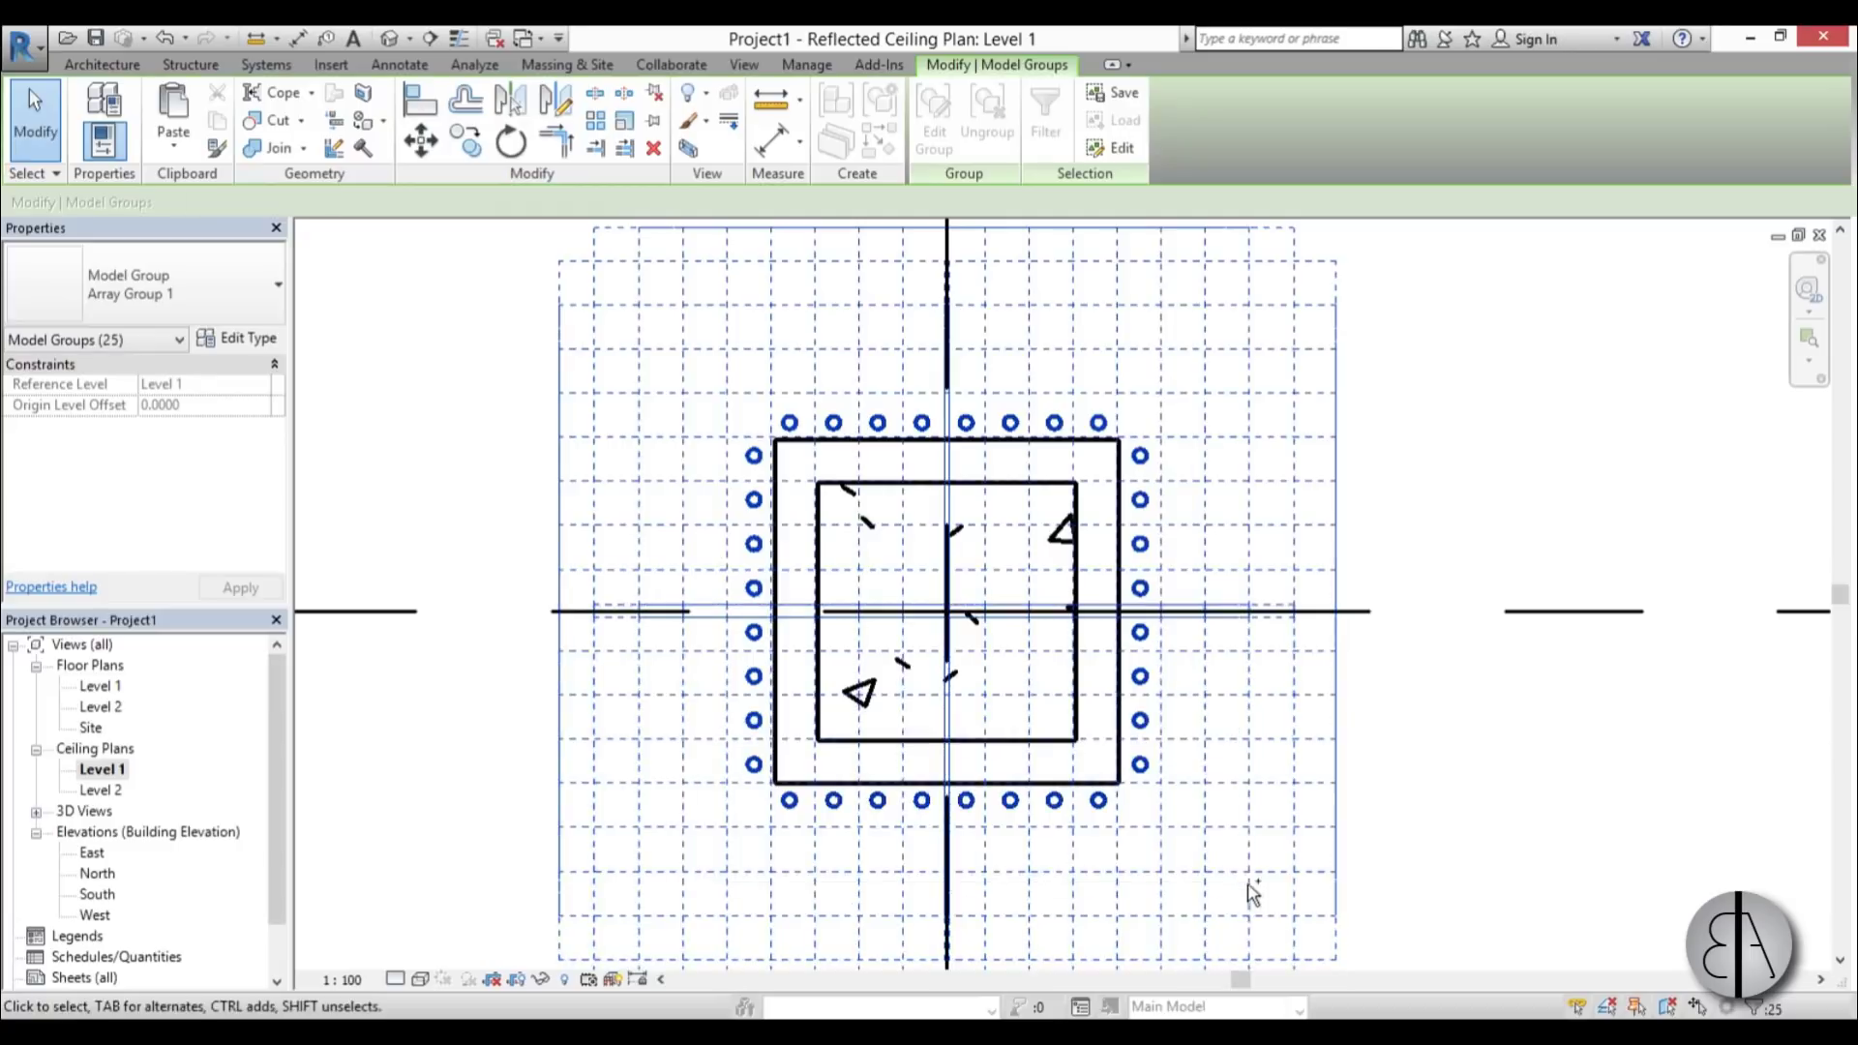
scroll(753, 654, down, 2)
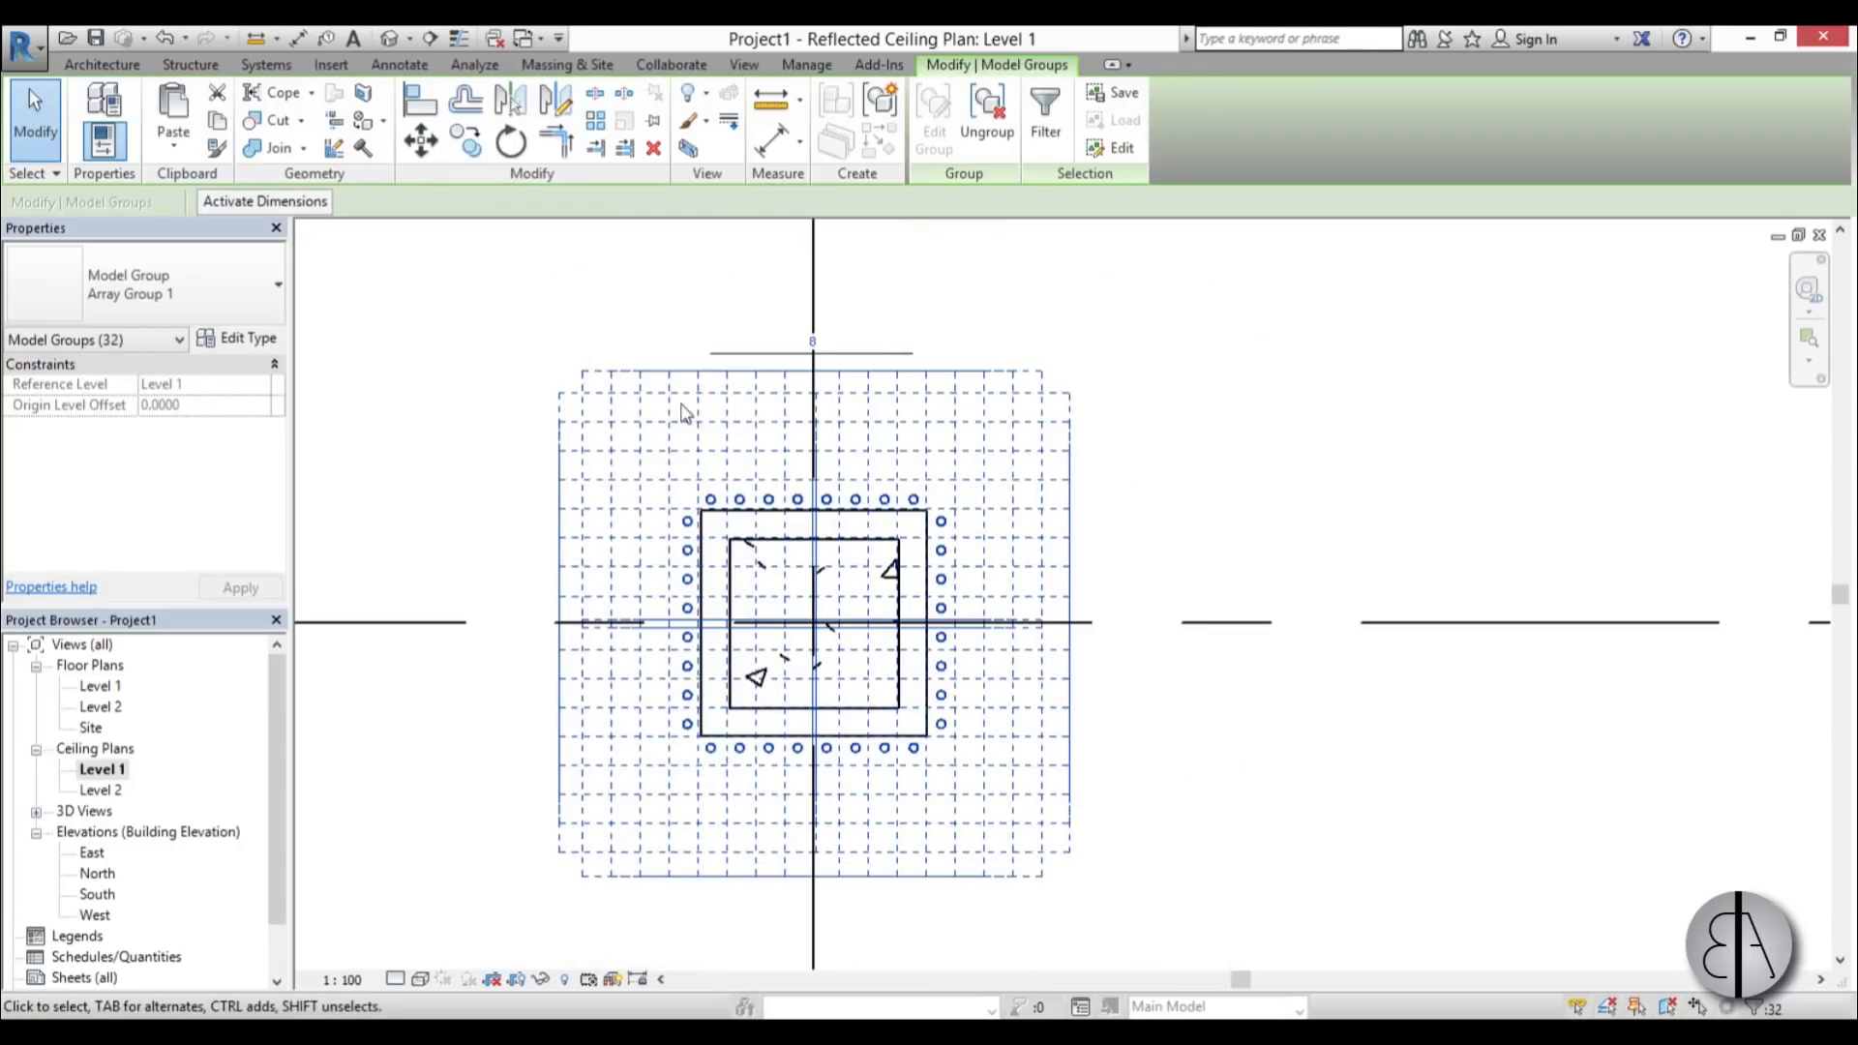
scroll(518, 219, up, 1)
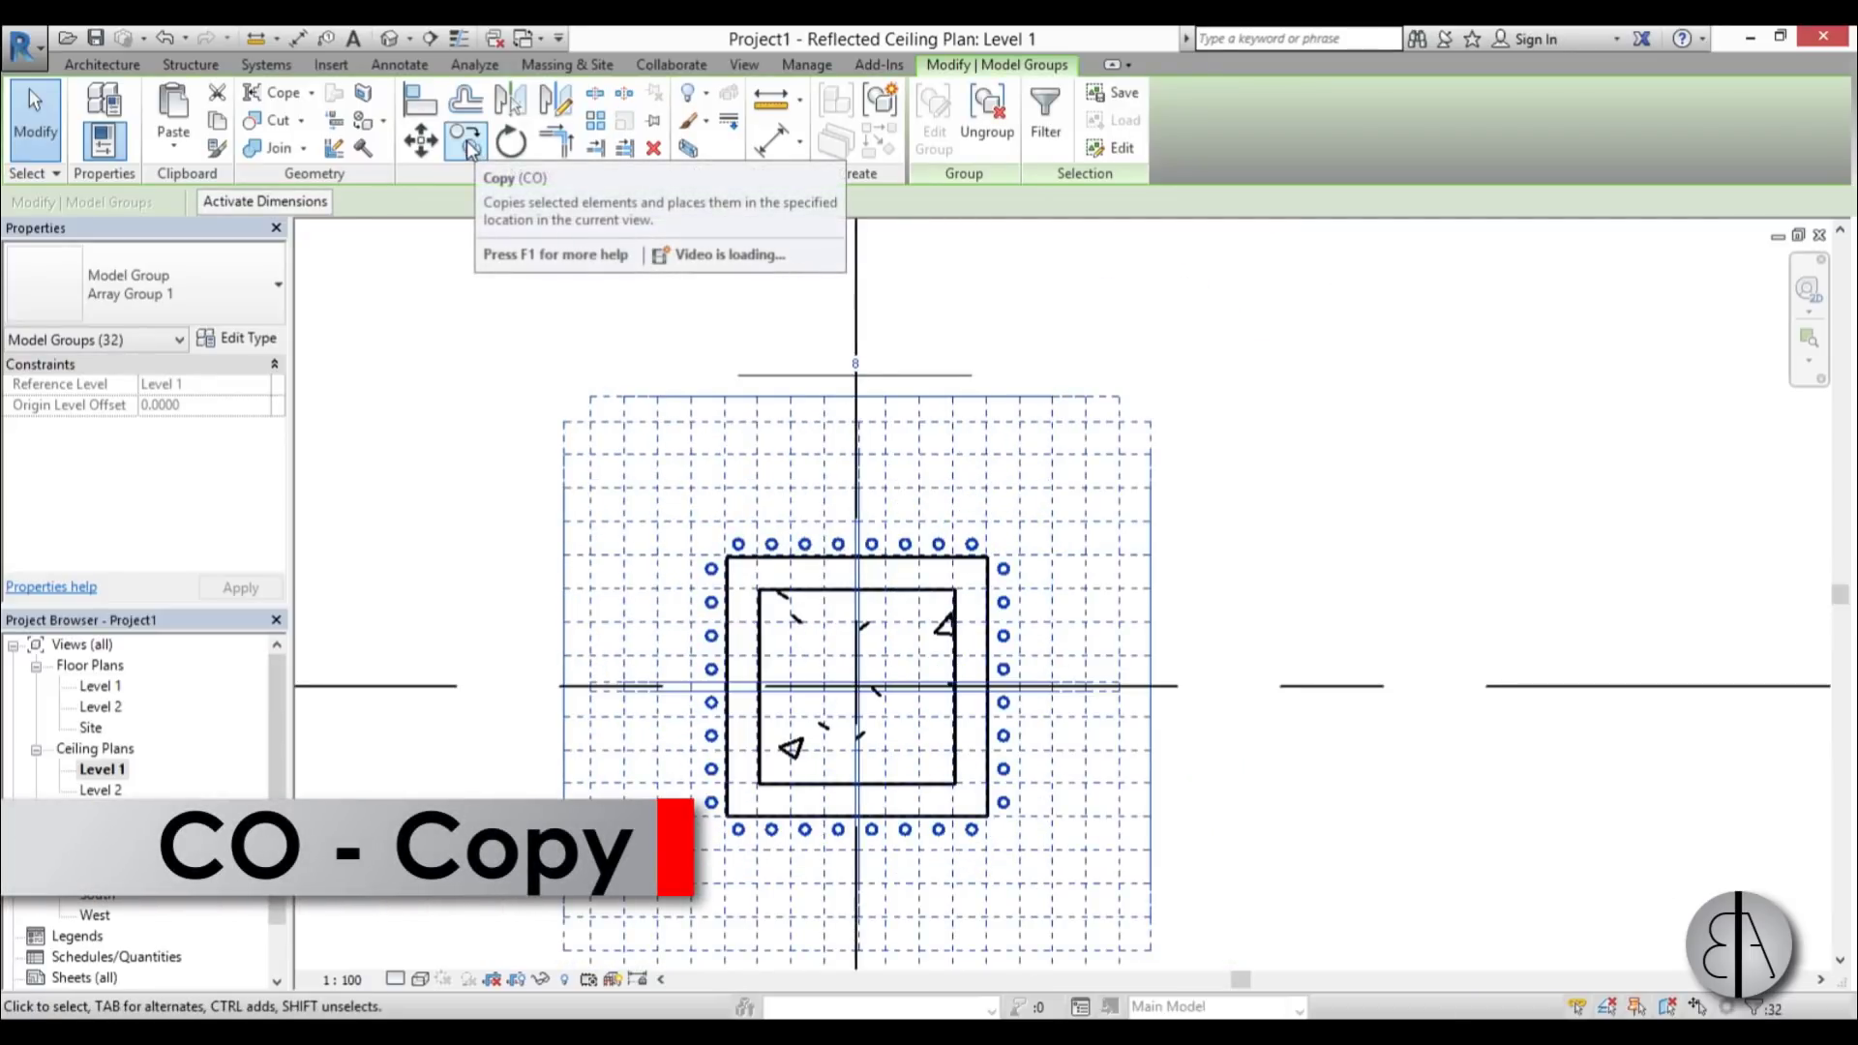
click(466, 145)
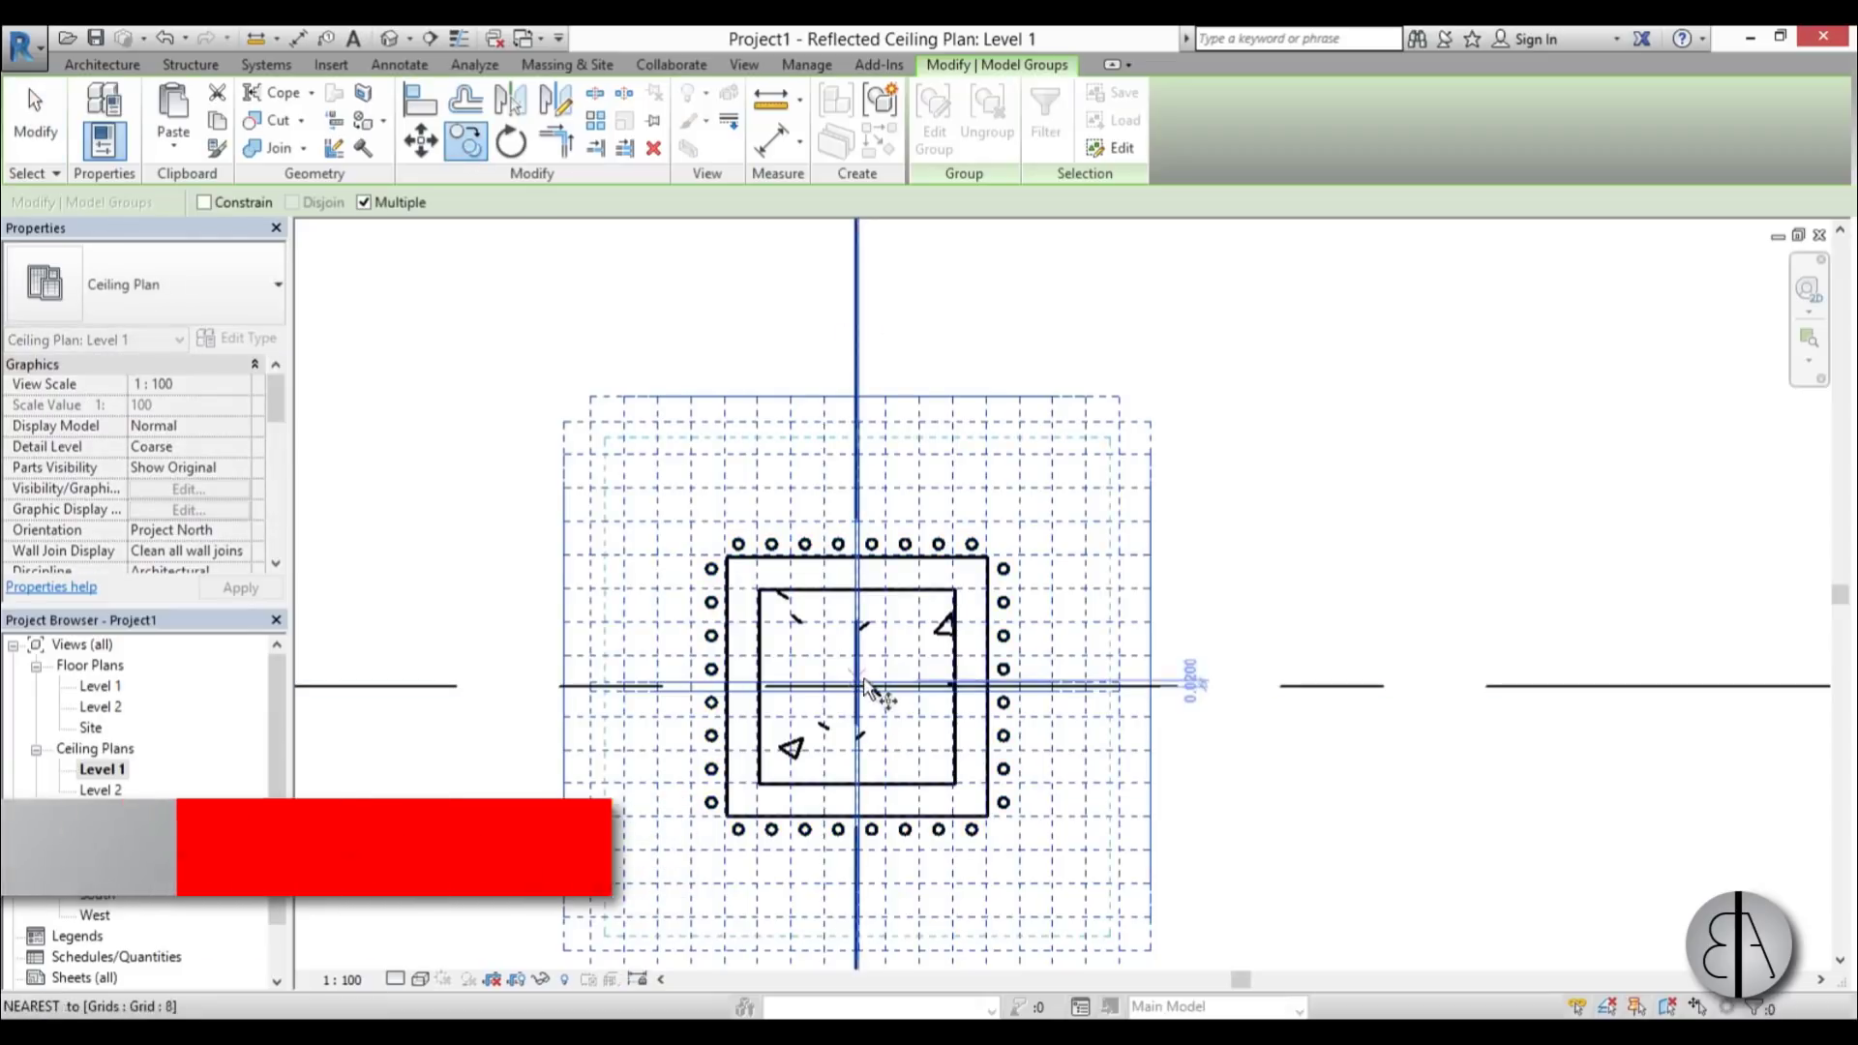
click(861, 689)
scroll(866, 692, up, 4)
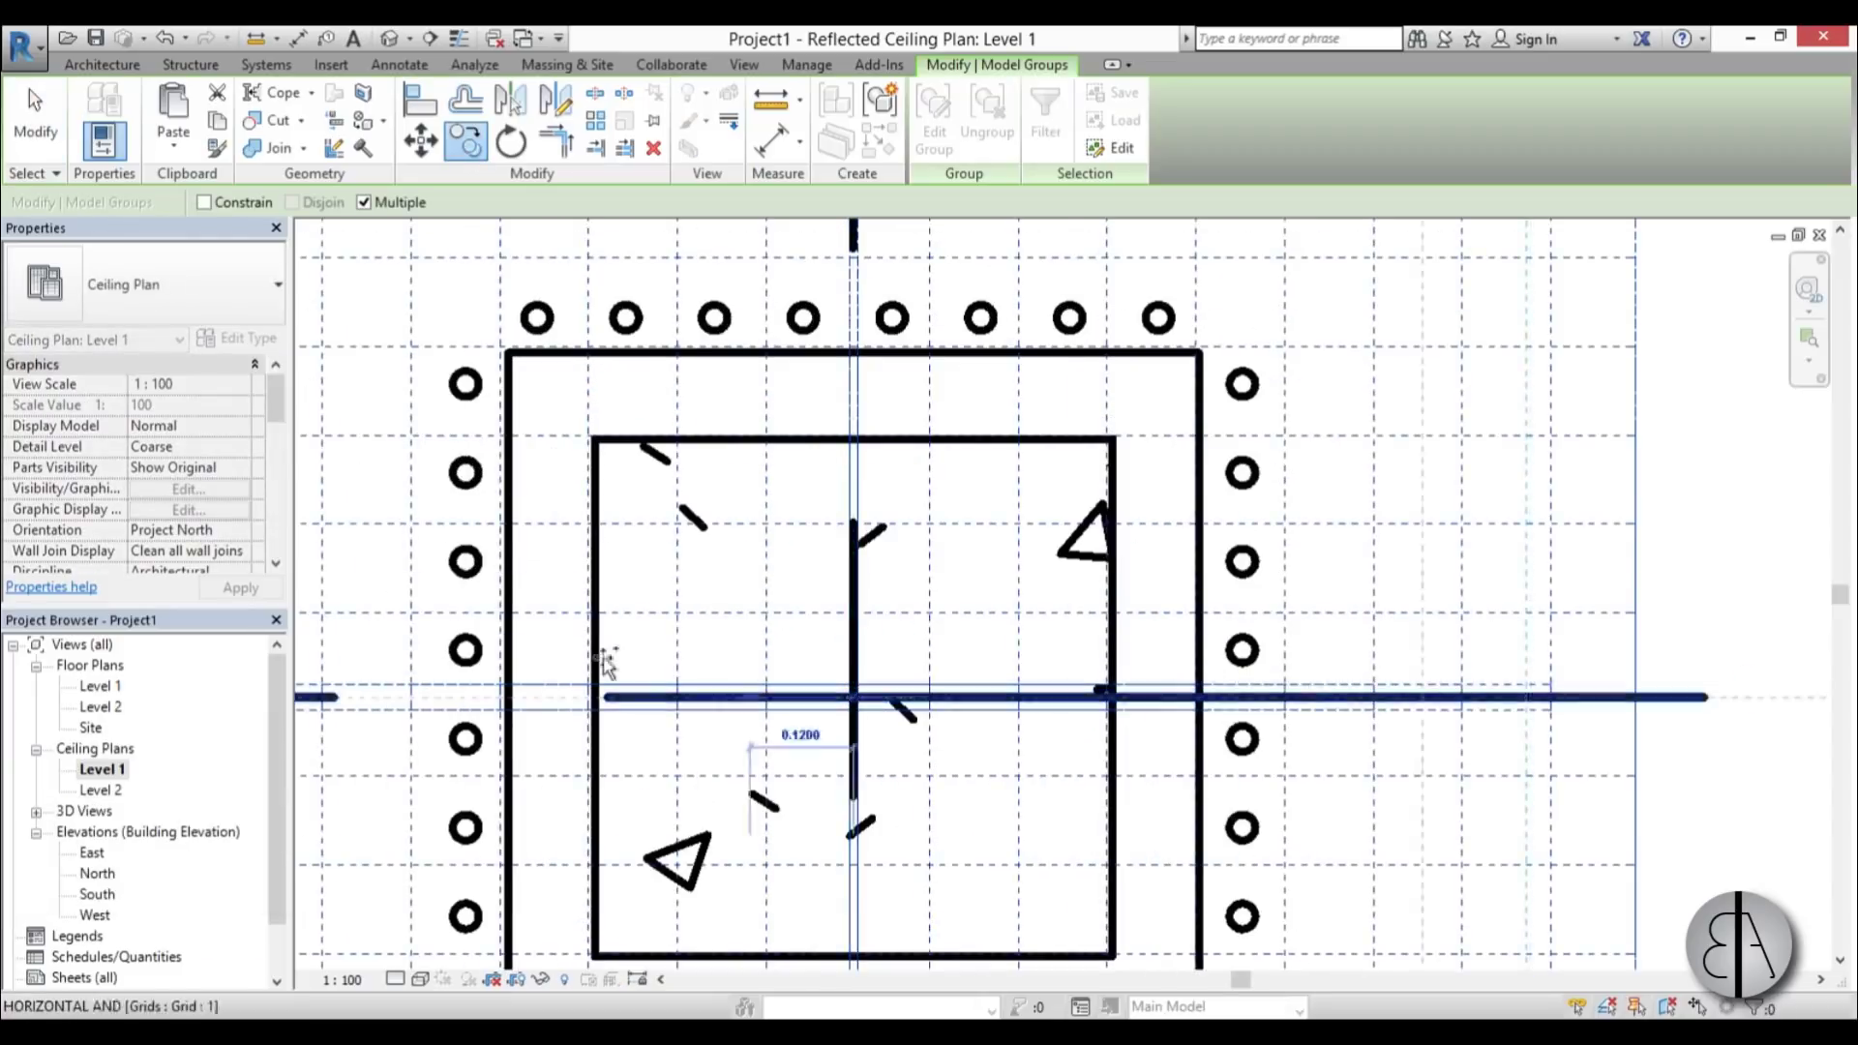
scroll(542, 658, down, 6)
scroll(484, 653, down, 2)
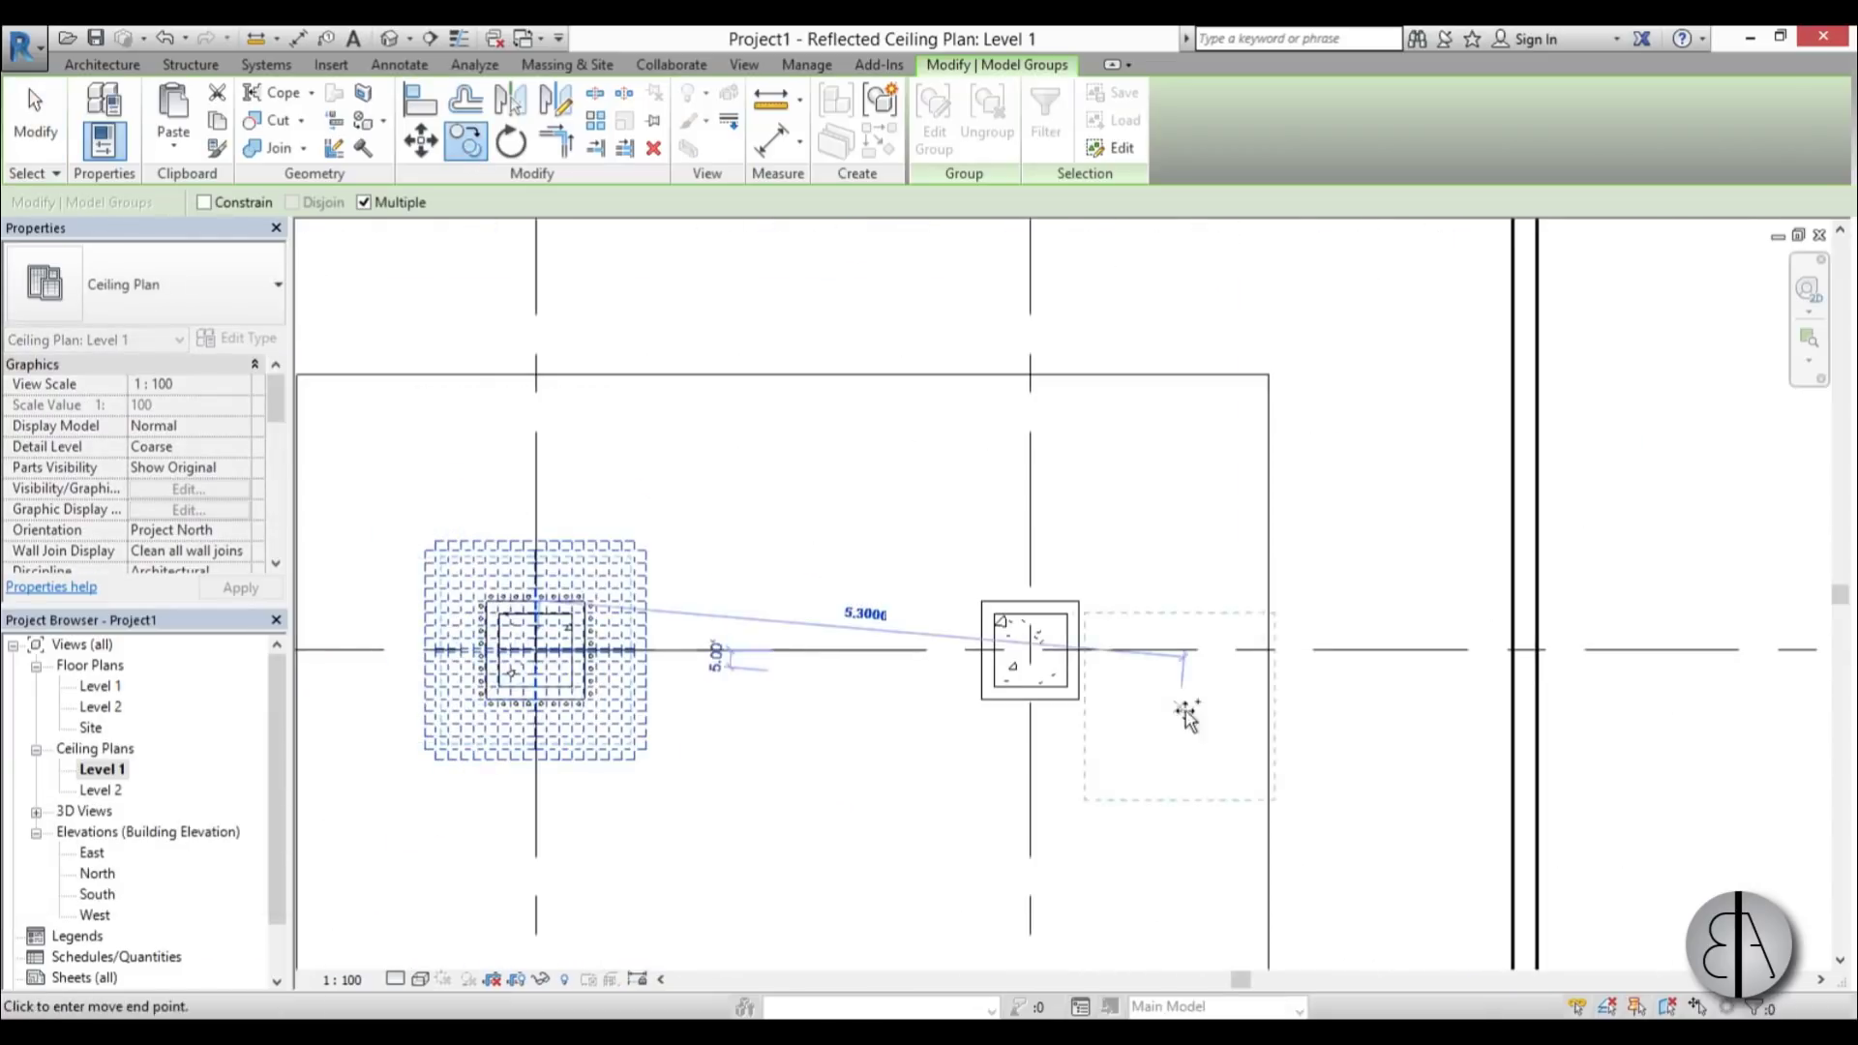
- Place fixture-ring copies around the next several columns in the upper part of the grid
click(1030, 648)
scroll(1064, 658, down, 2)
scroll(847, 537, up, 3)
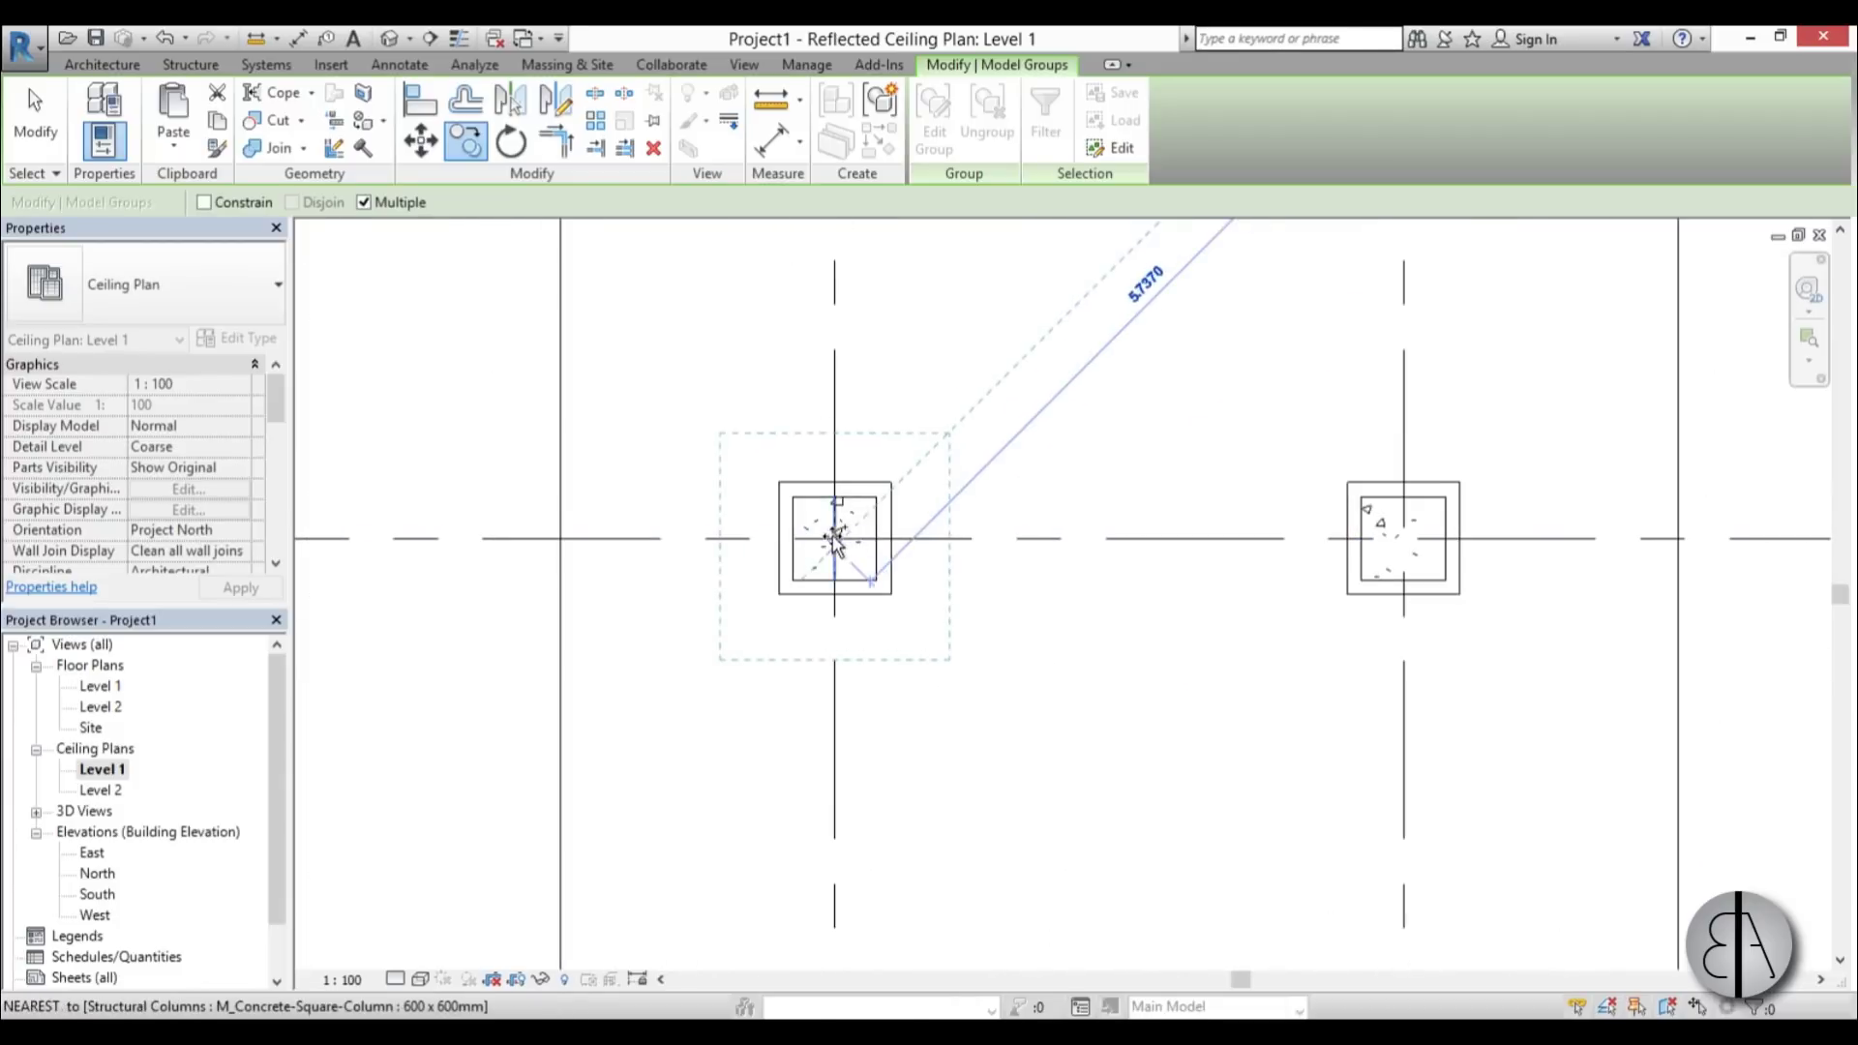
click(834, 539)
click(1403, 538)
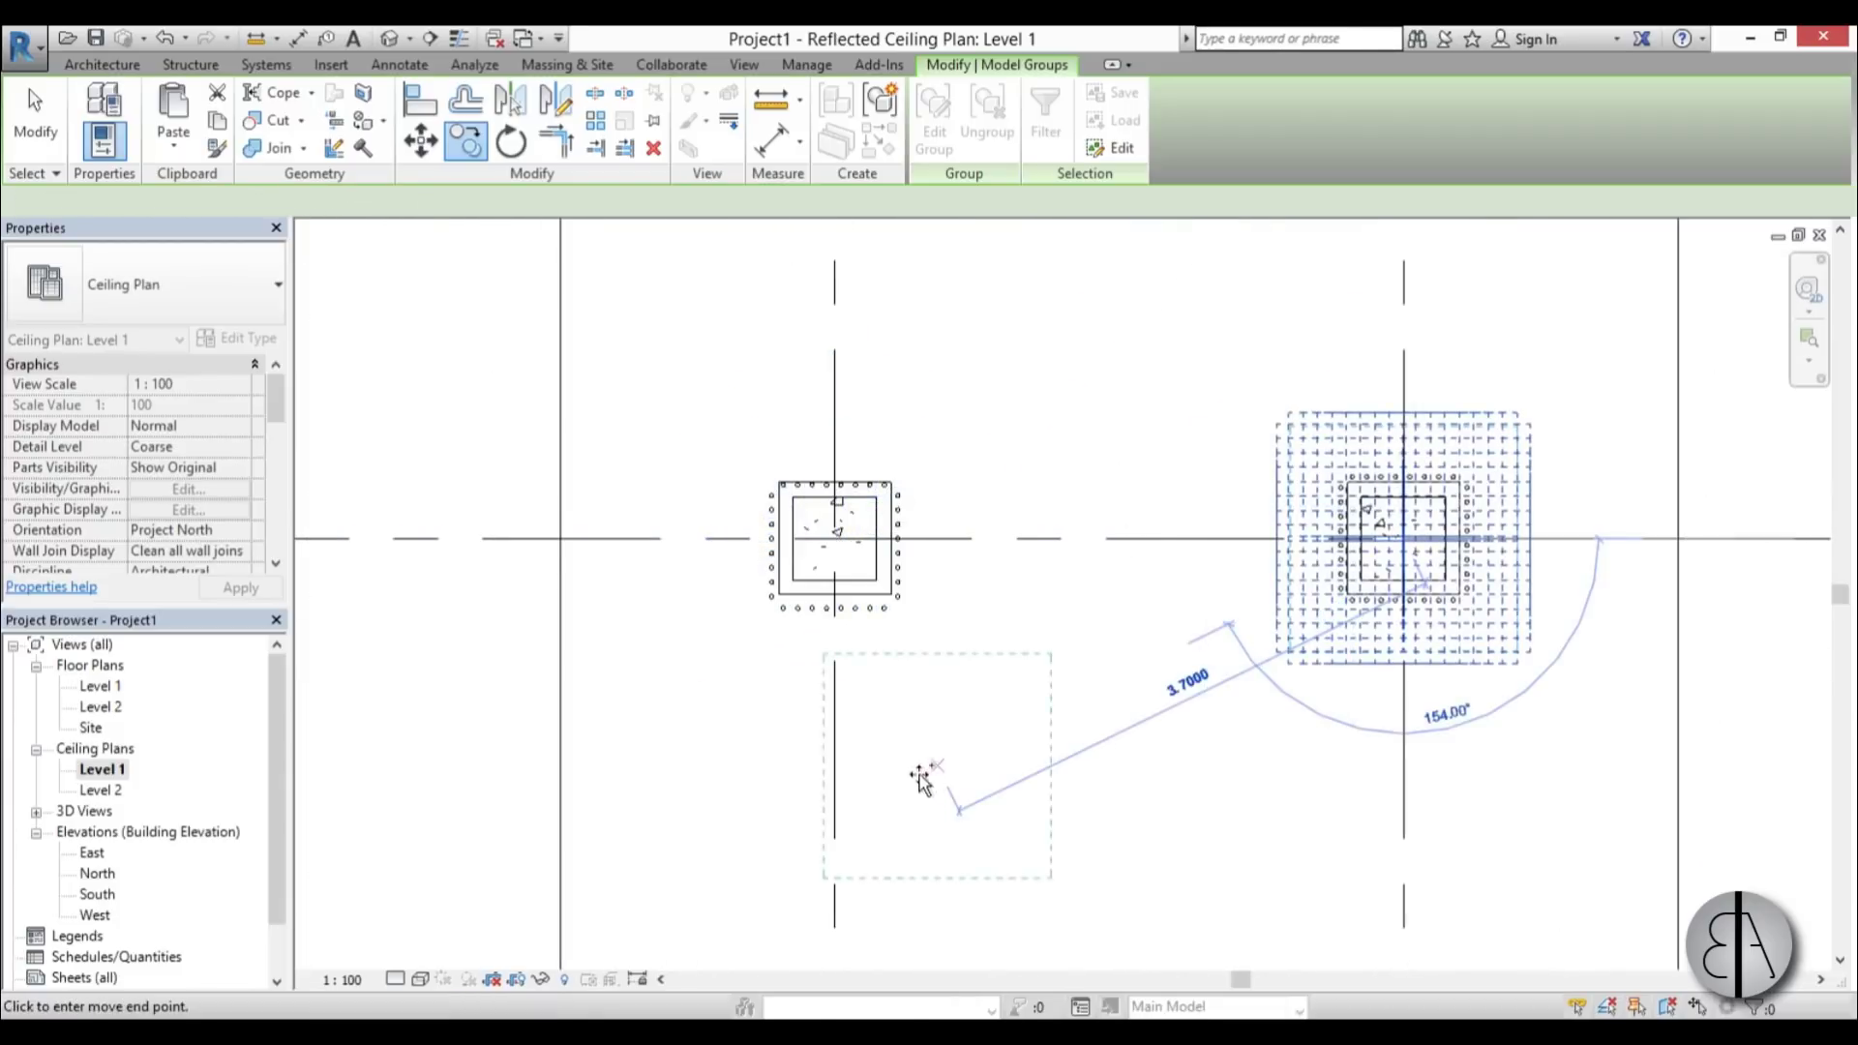
middle_drag(919, 779, 899, 381)
scroll(842, 531, up, 2)
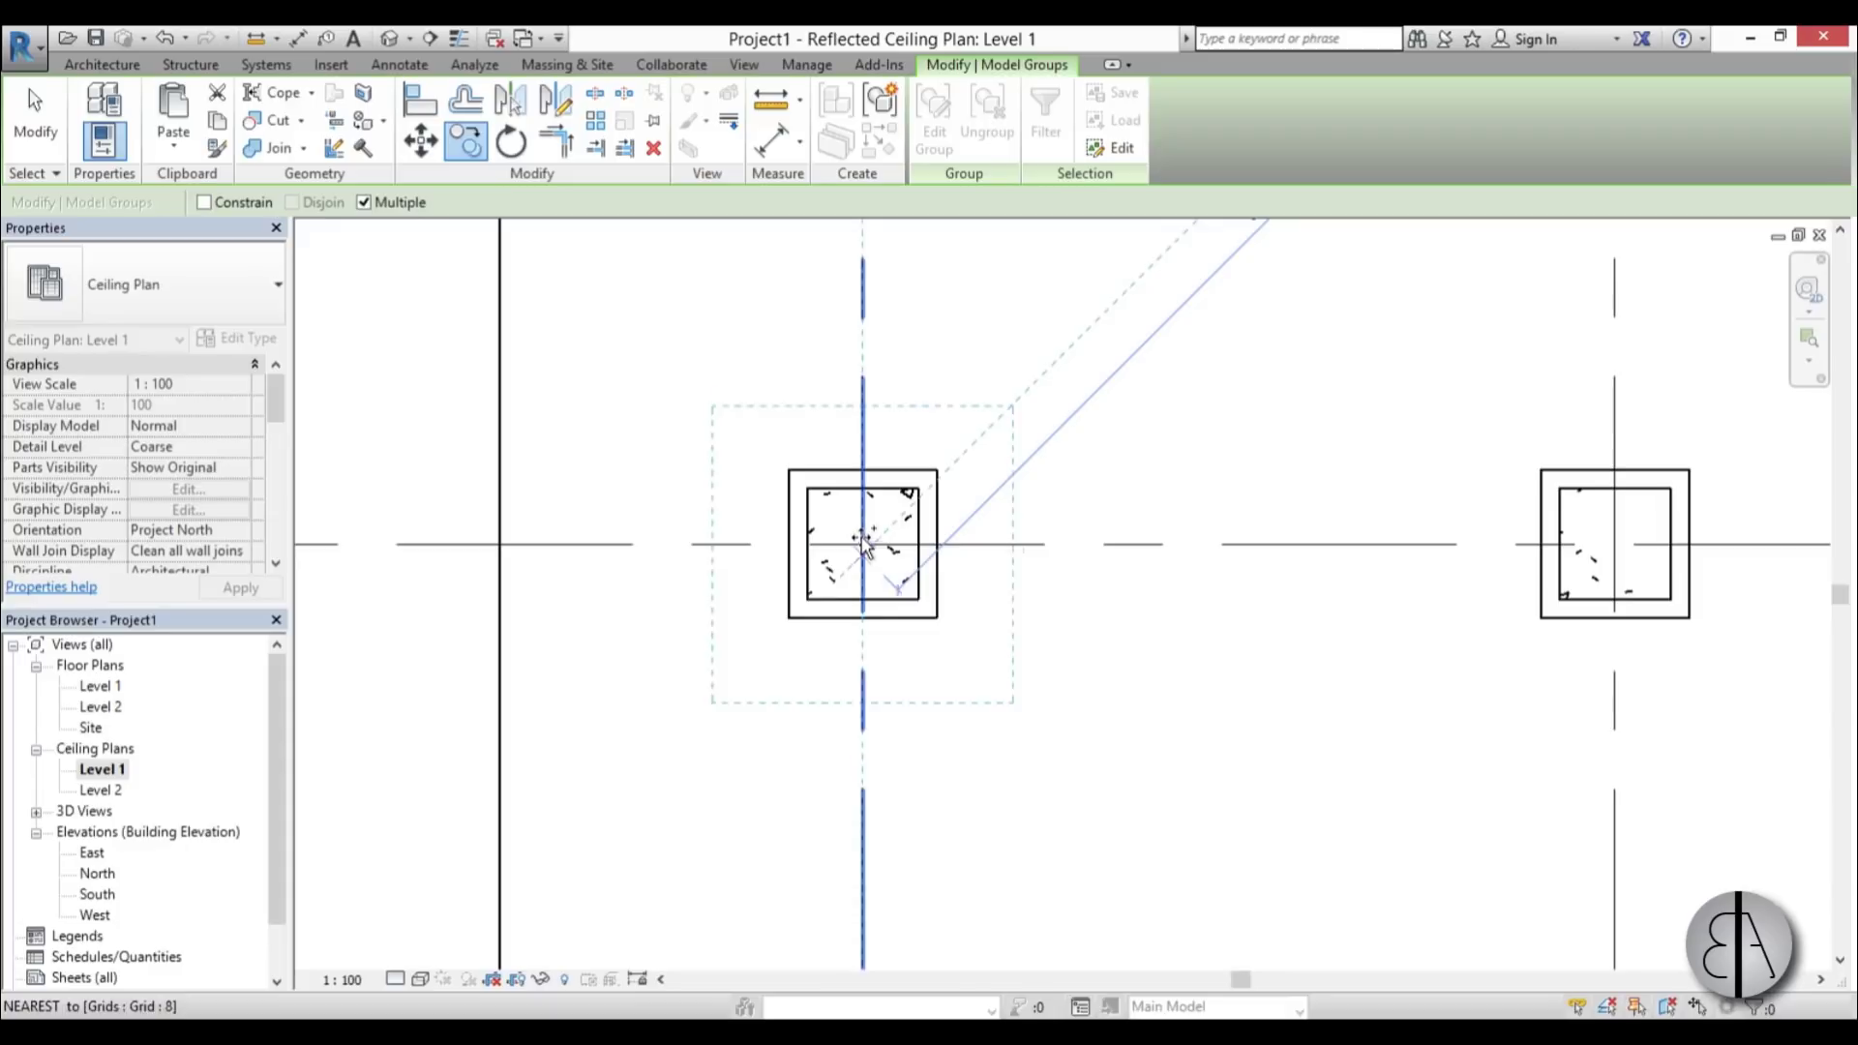
click(864, 544)
scroll(864, 544, down, 2)
scroll(1277, 566, up, 3)
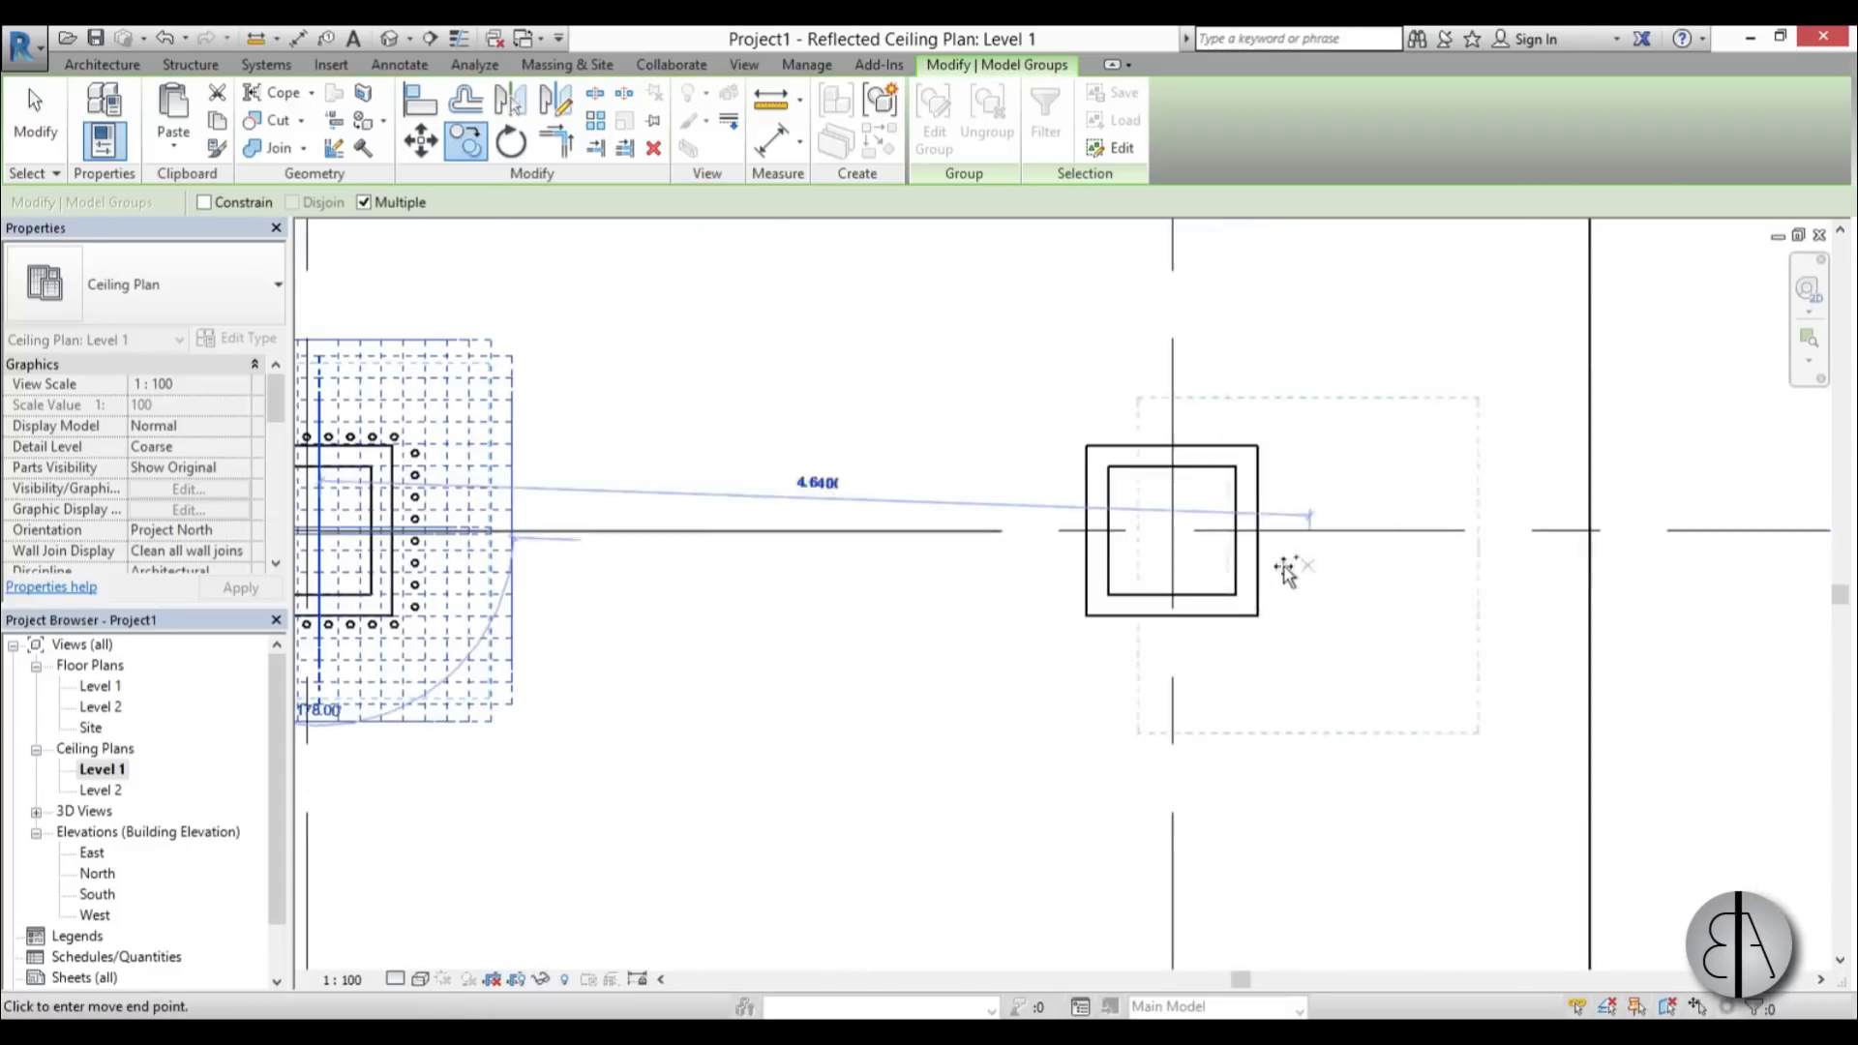
click(1185, 535)
scroll(954, 282, down, 2)
scroll(1065, 764, up, 3)
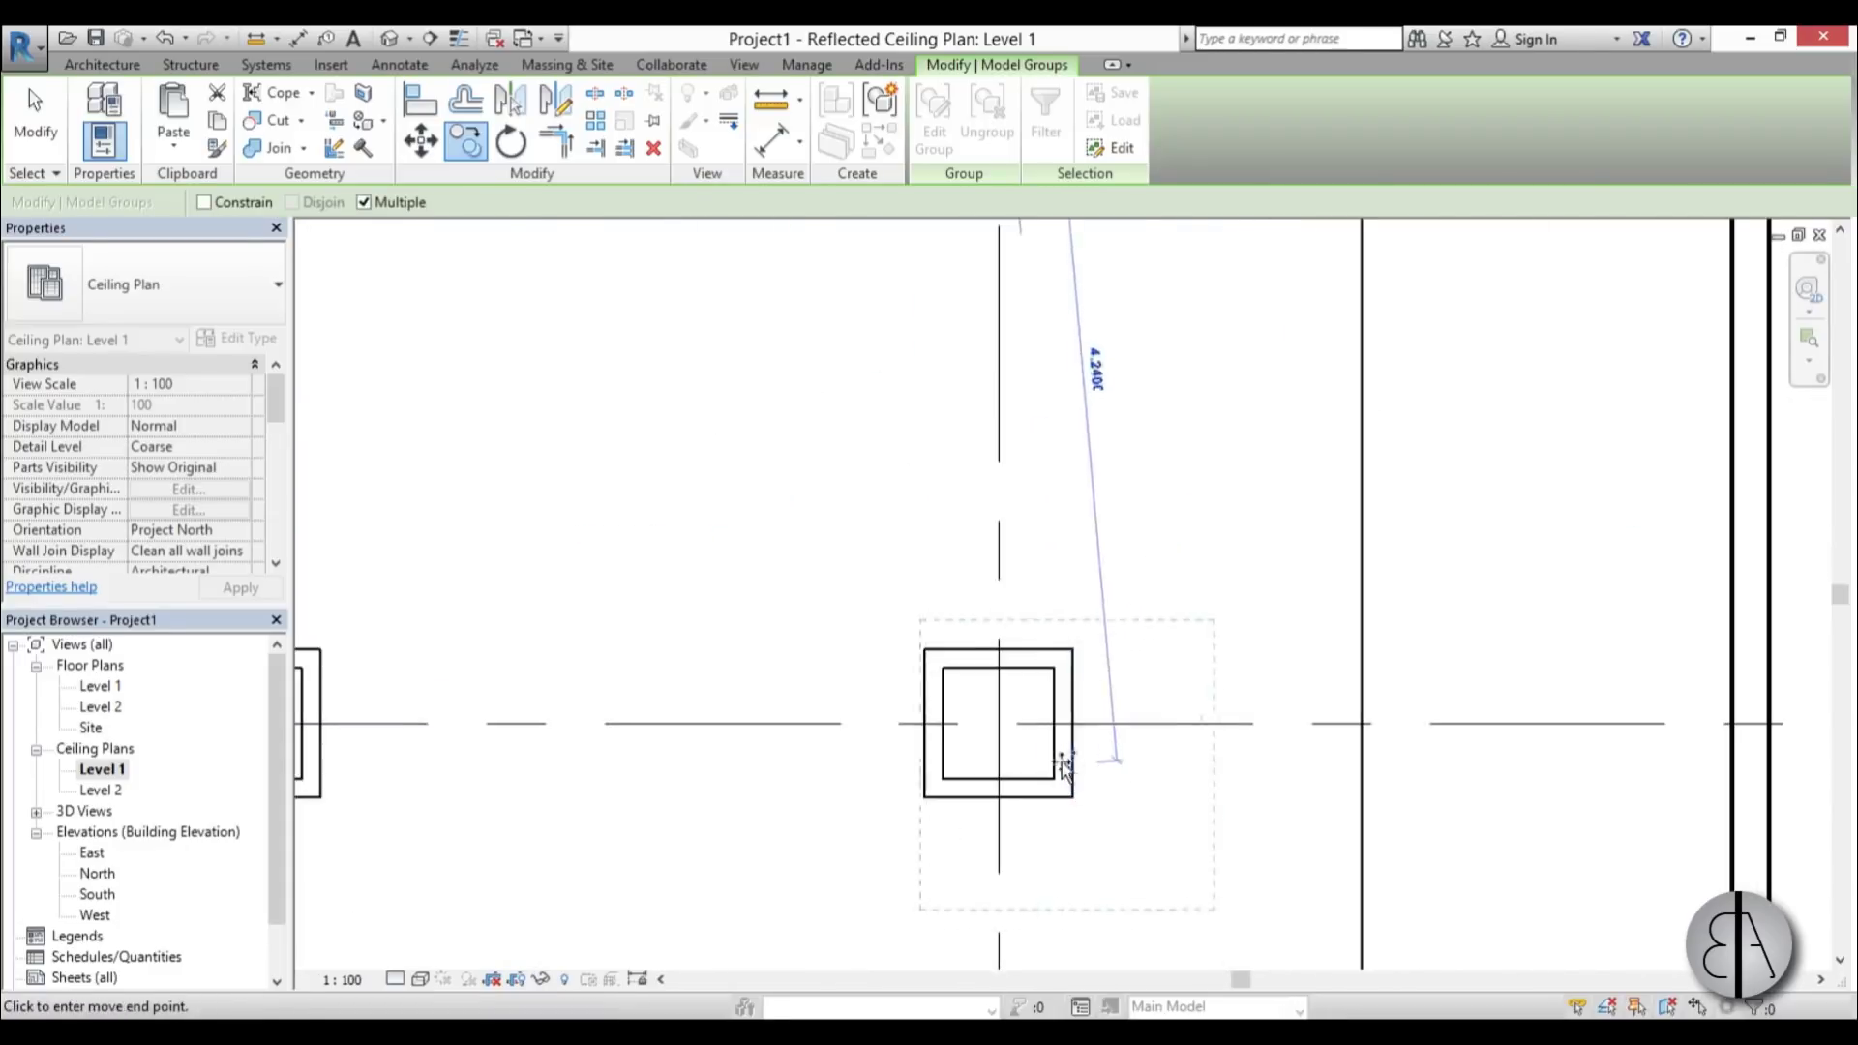
- Place fixture-ring copies around the remaining columns, including the lower-left and right columns
click(1000, 724)
scroll(1000, 724, down, 3)
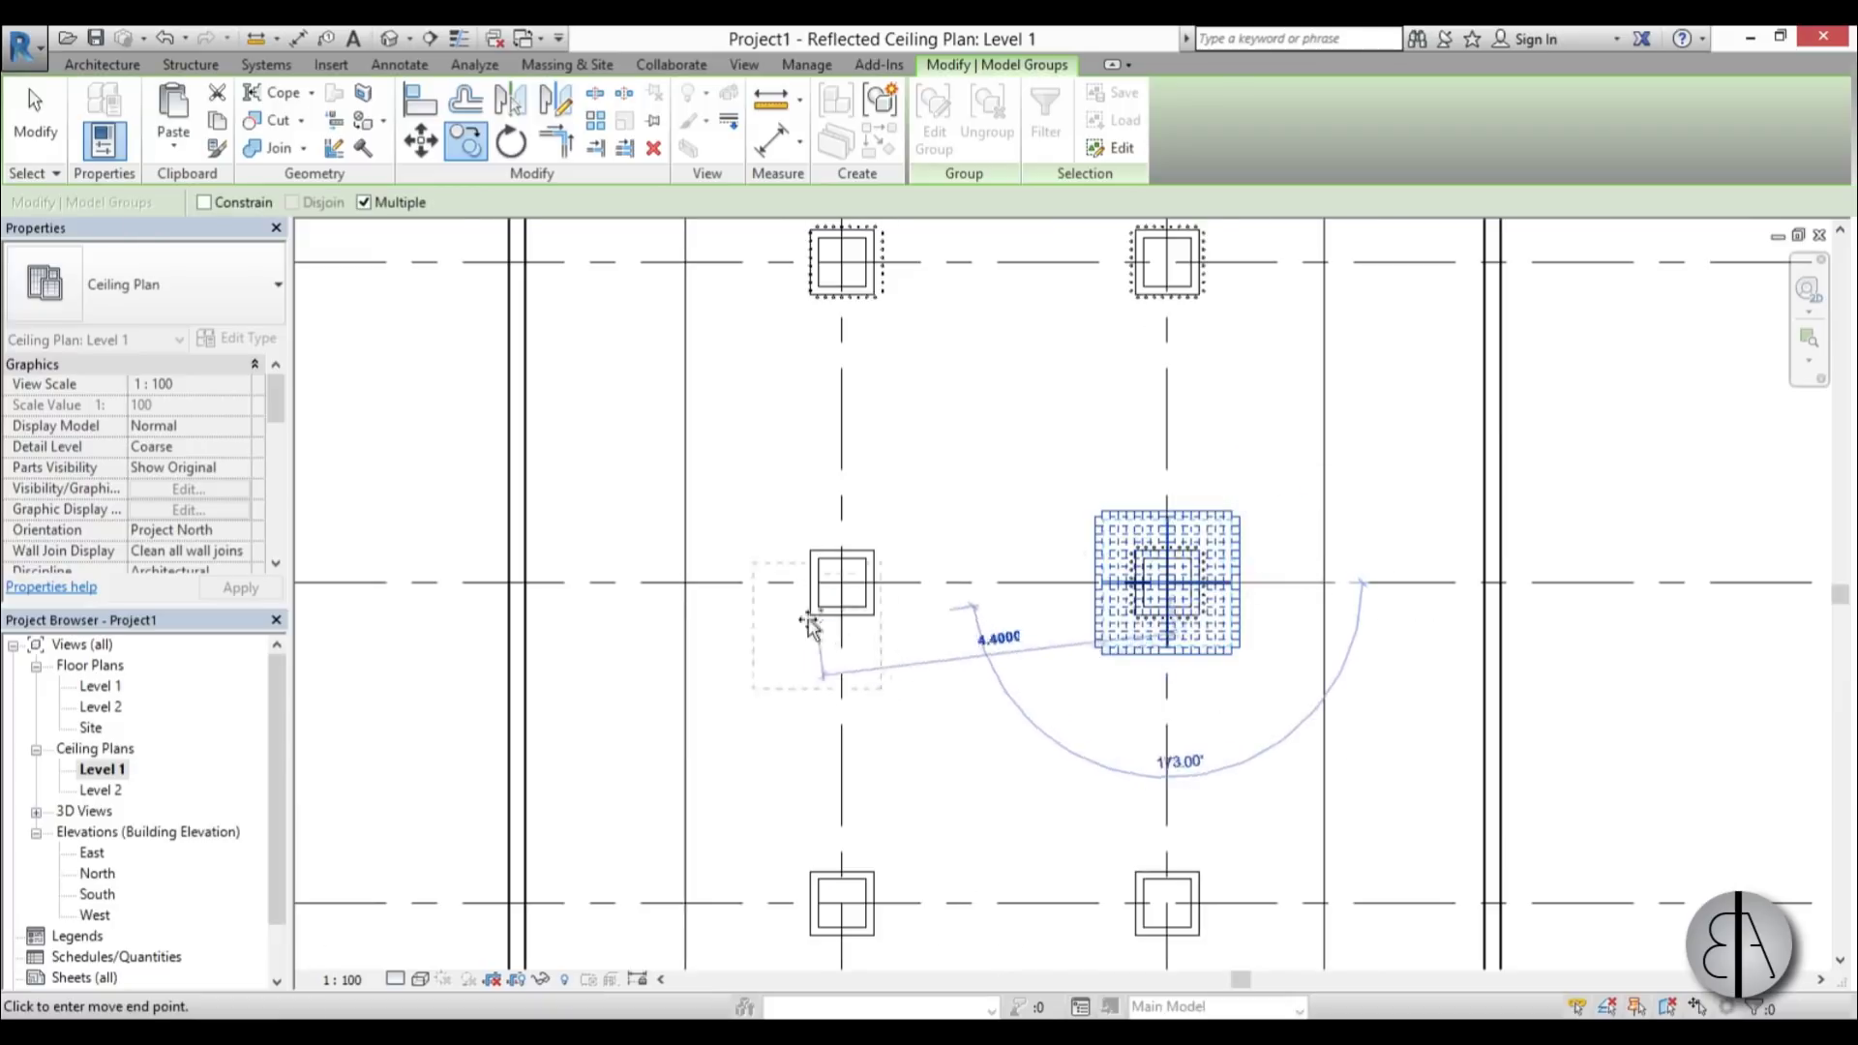
scroll(817, 614, up, 3)
click(844, 585)
scroll(871, 396, down, 3)
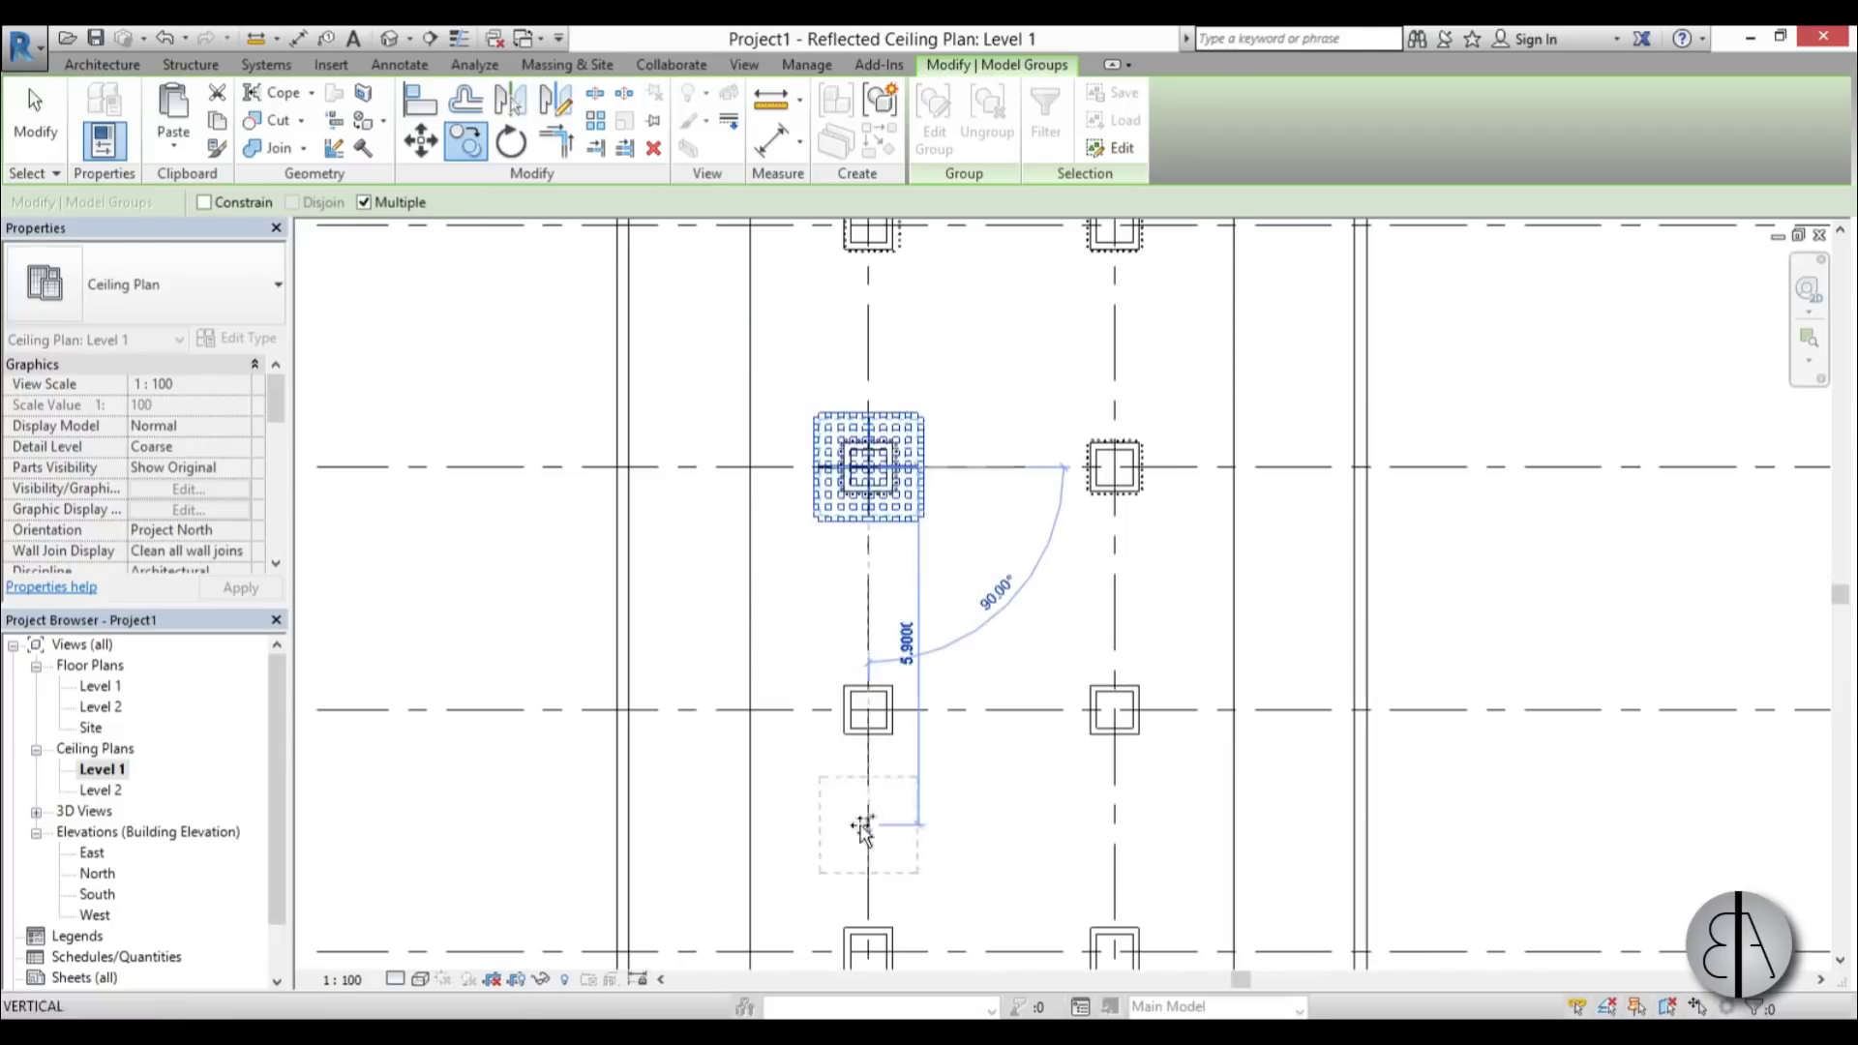
scroll(862, 828, up, 3)
click(906, 687)
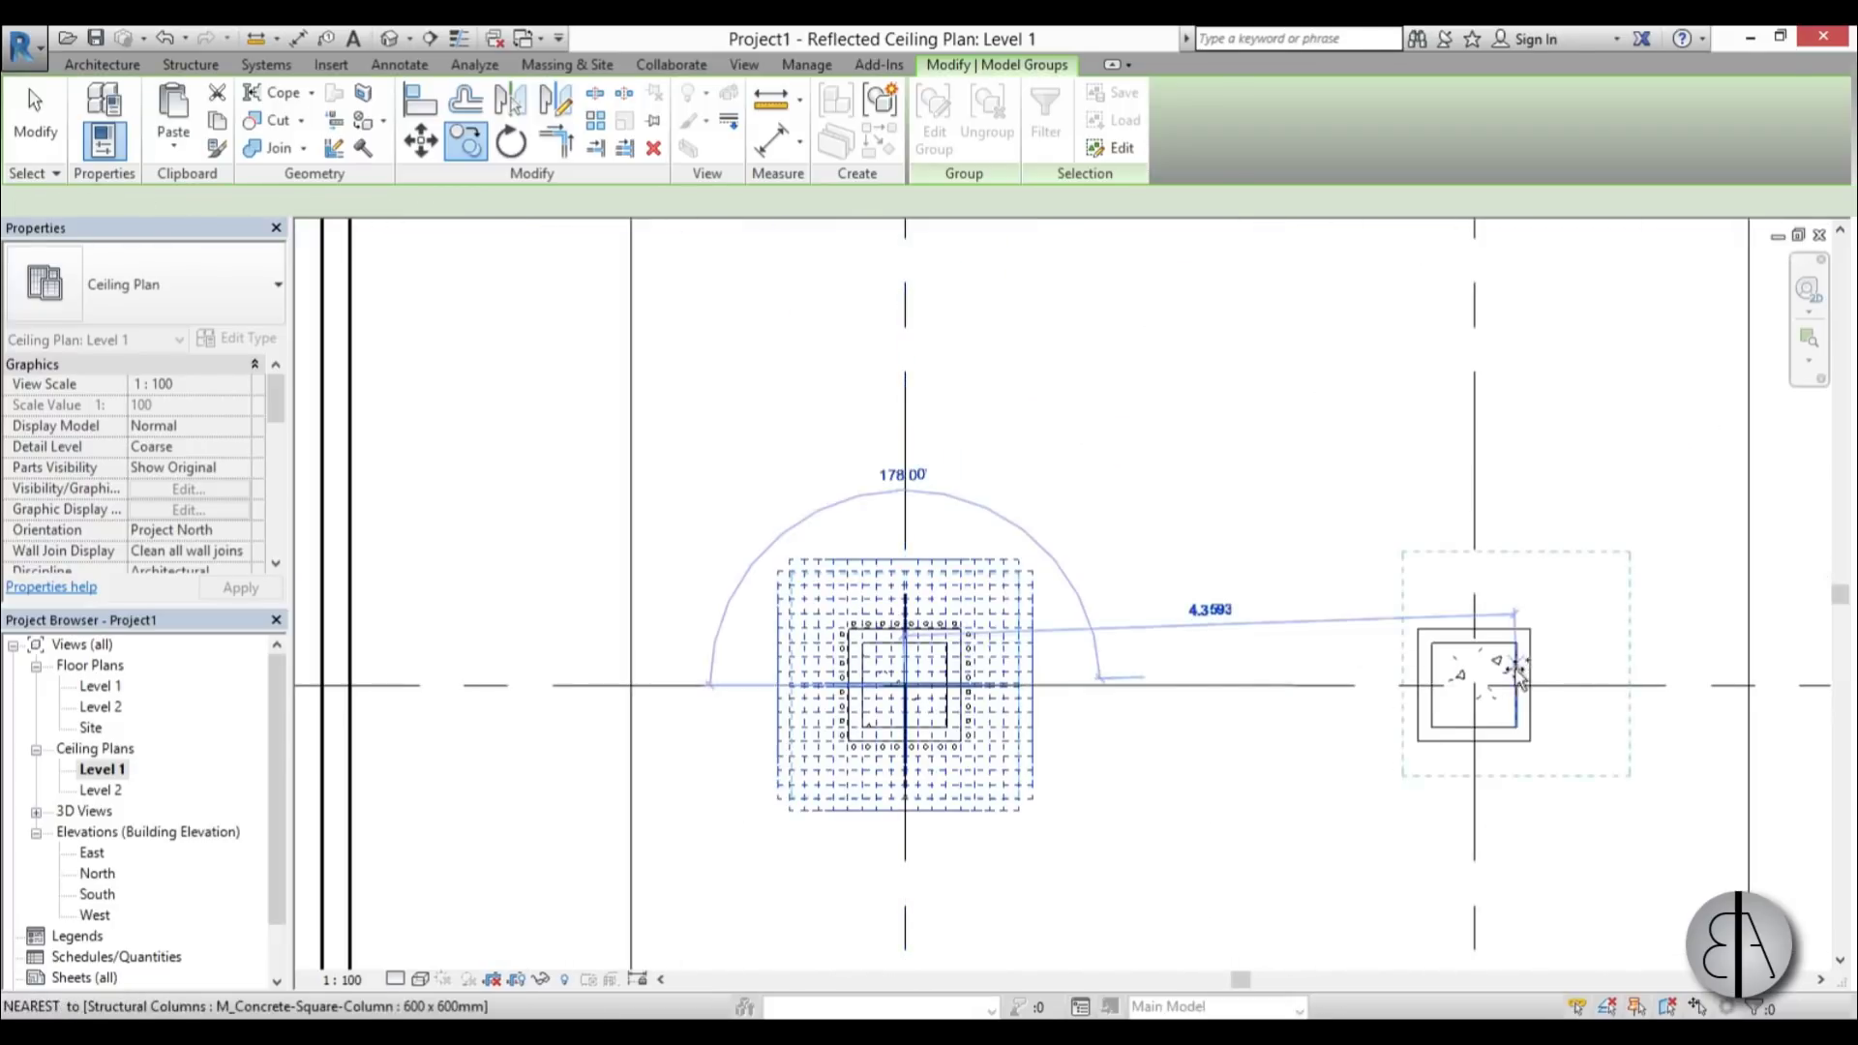
click(1473, 685)
scroll(909, 407, down, 3)
scroll(856, 677, up, 2)
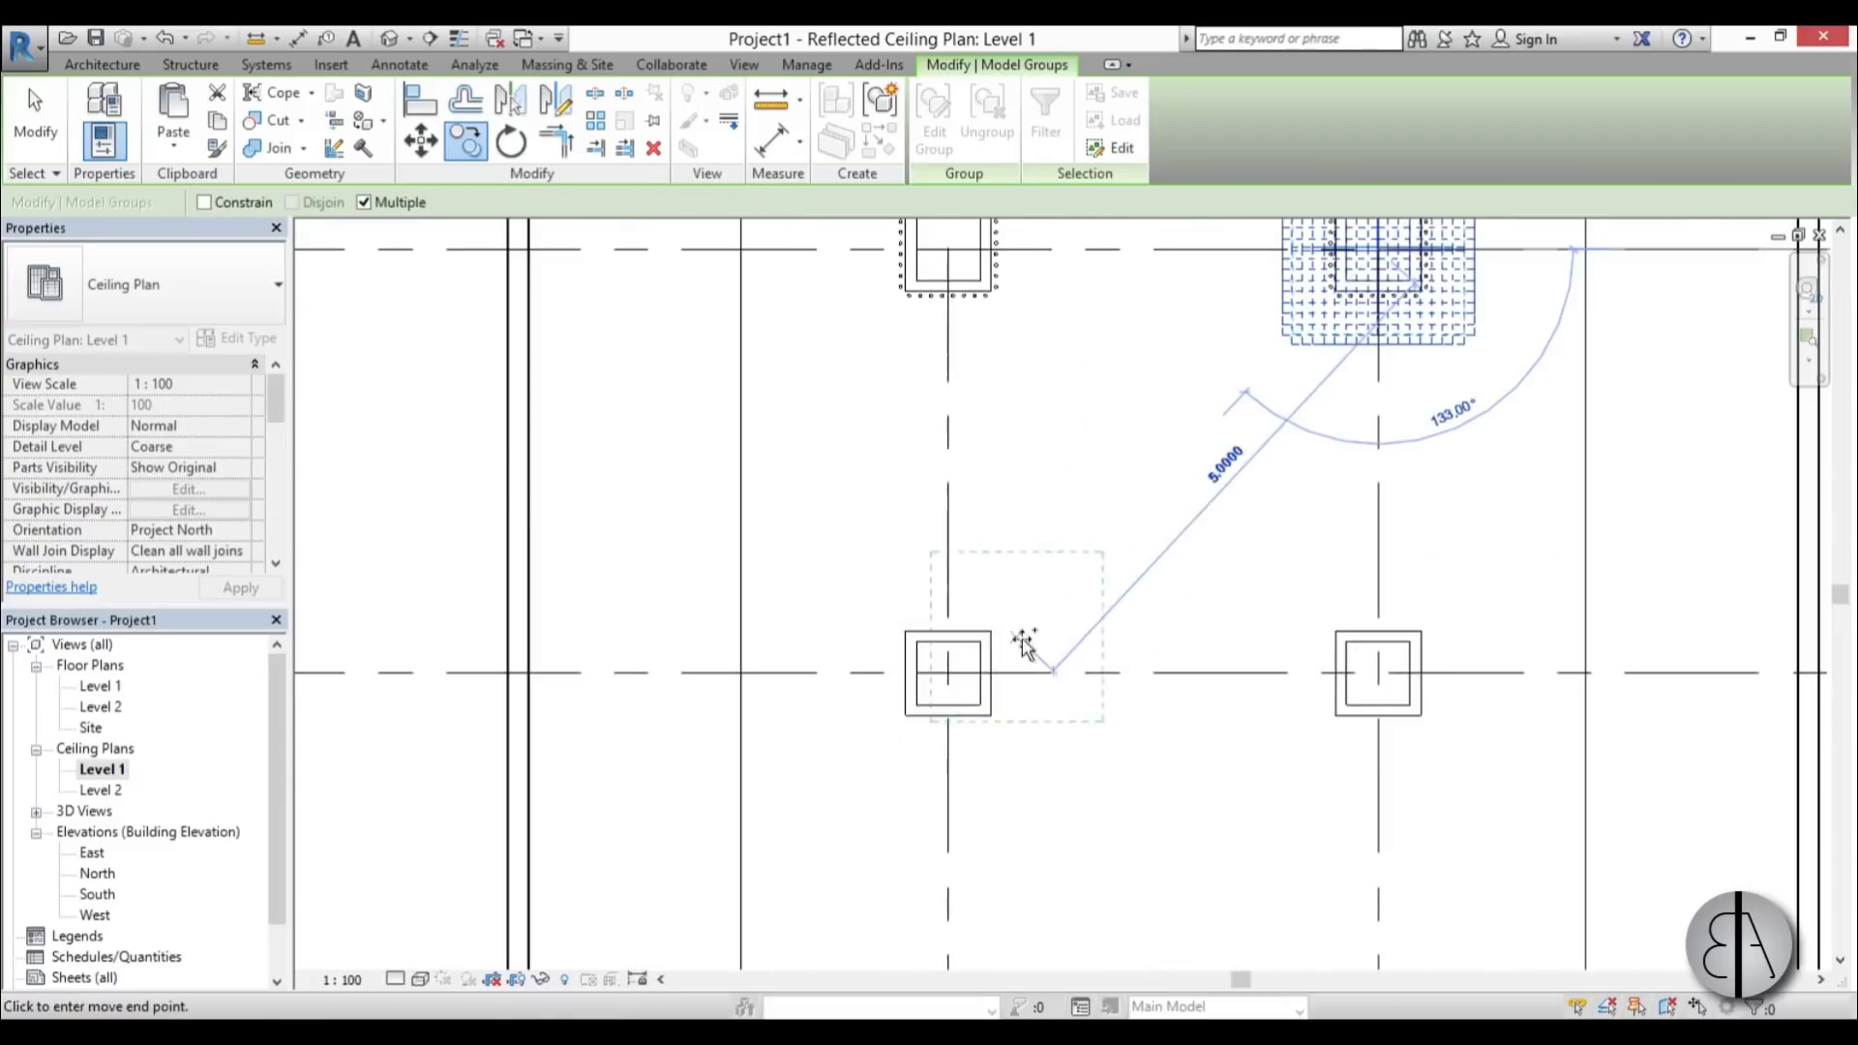
click(989, 697)
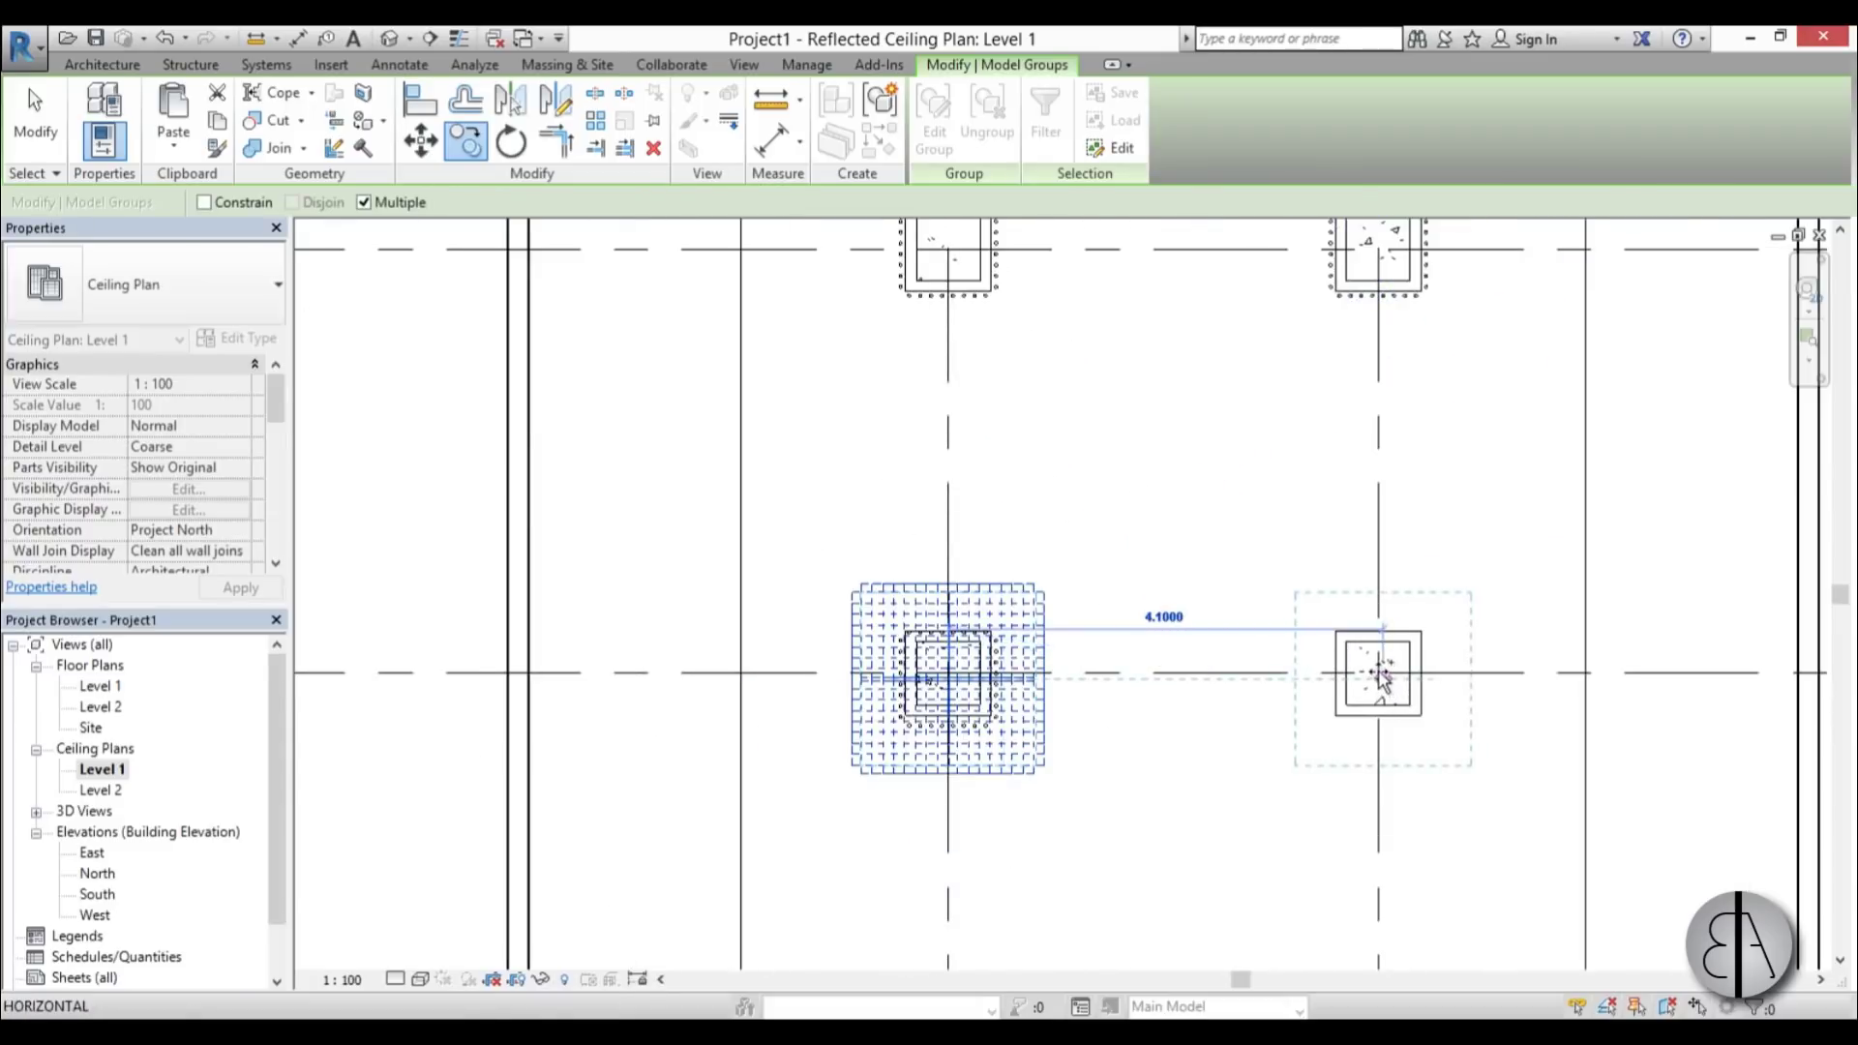
click(1376, 675)
scroll(1092, 691, down, 3)
middle_drag(1092, 520, 940, 878)
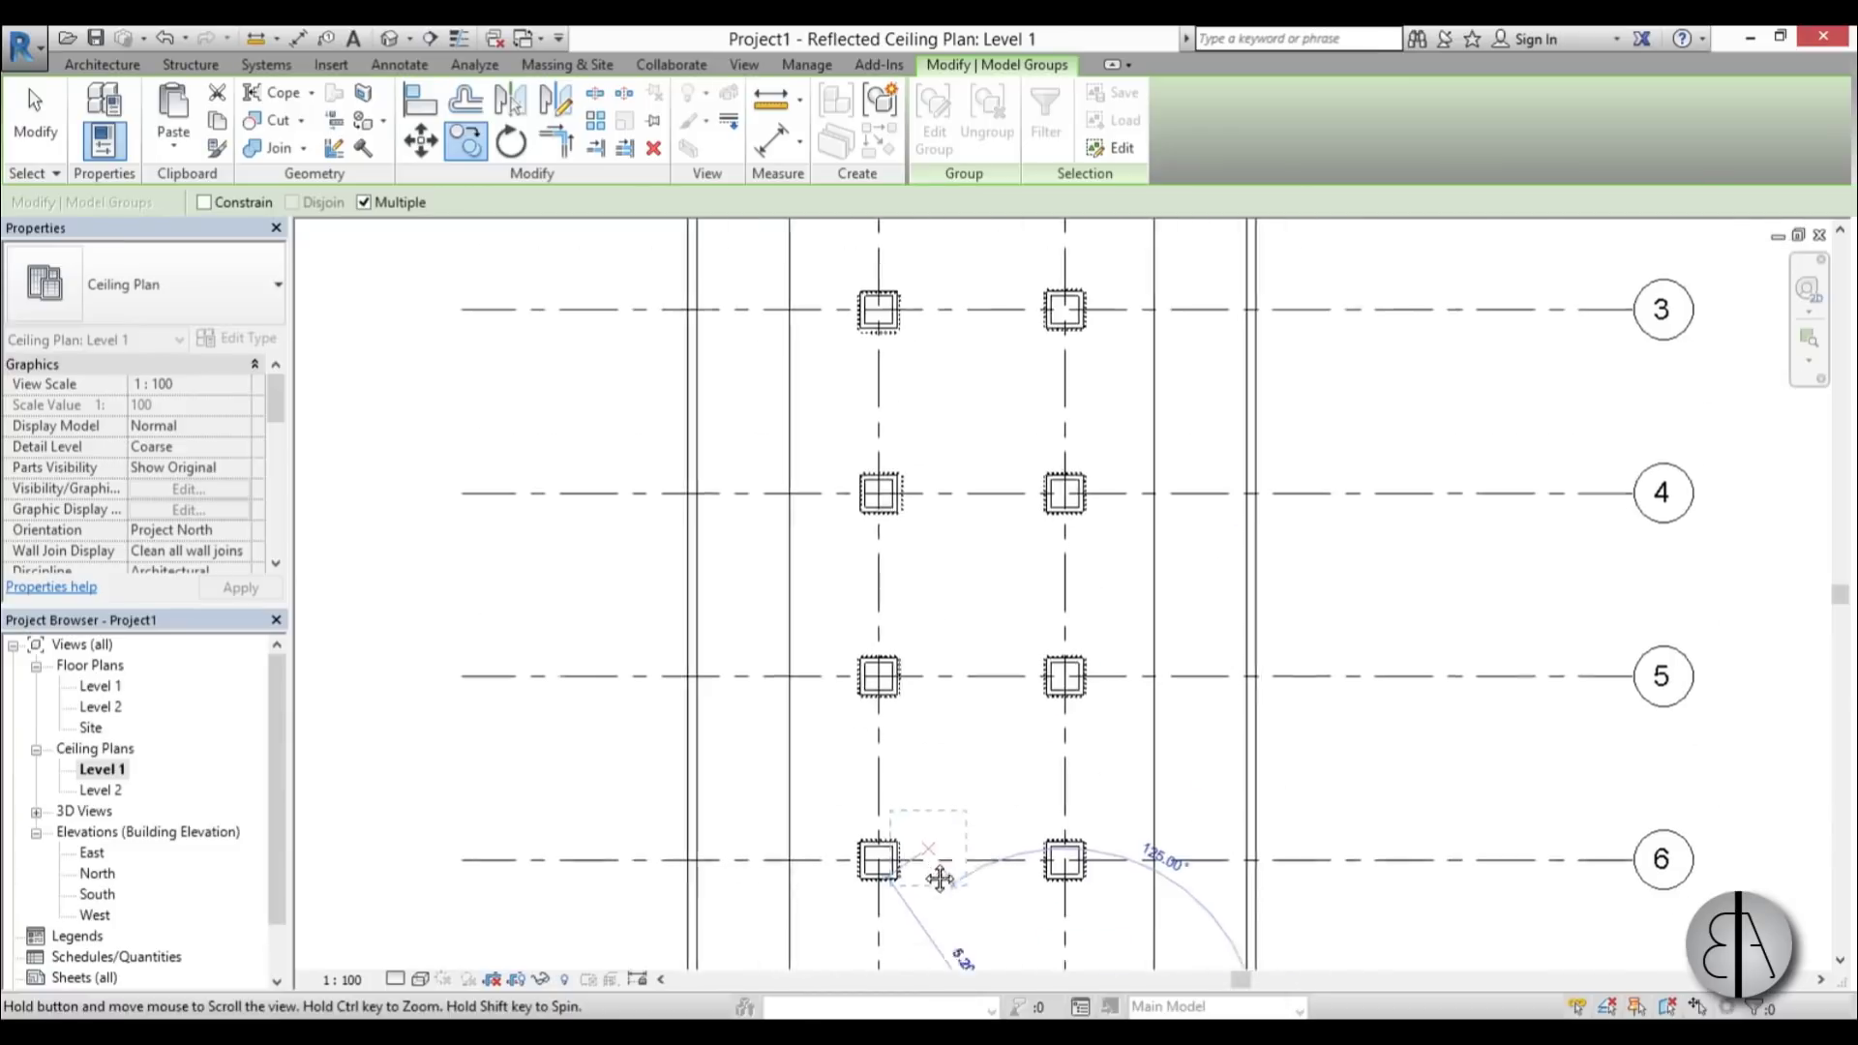
scroll(940, 852, up, 5)
- Select the fixture groups around the column and nudge them up two steps
key(Escape)
key(Escape)
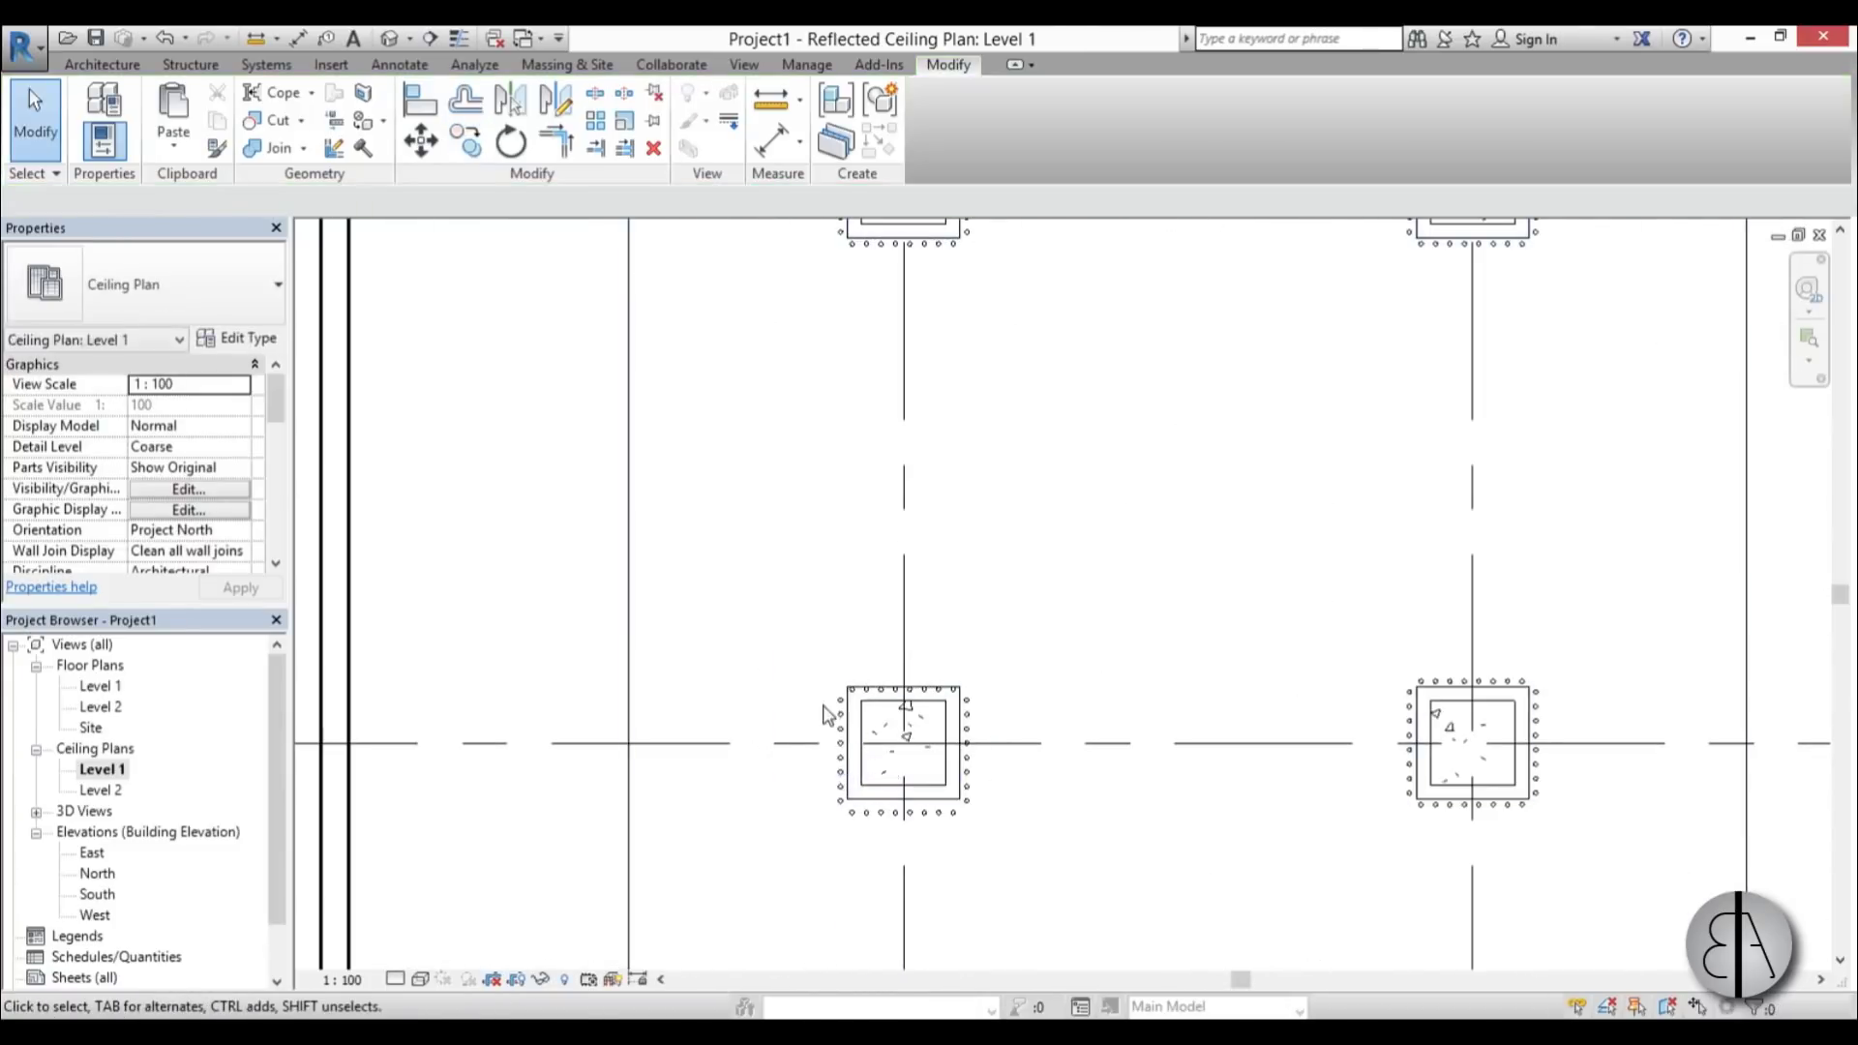
scroll(827, 716, up, 2)
click(1166, 677)
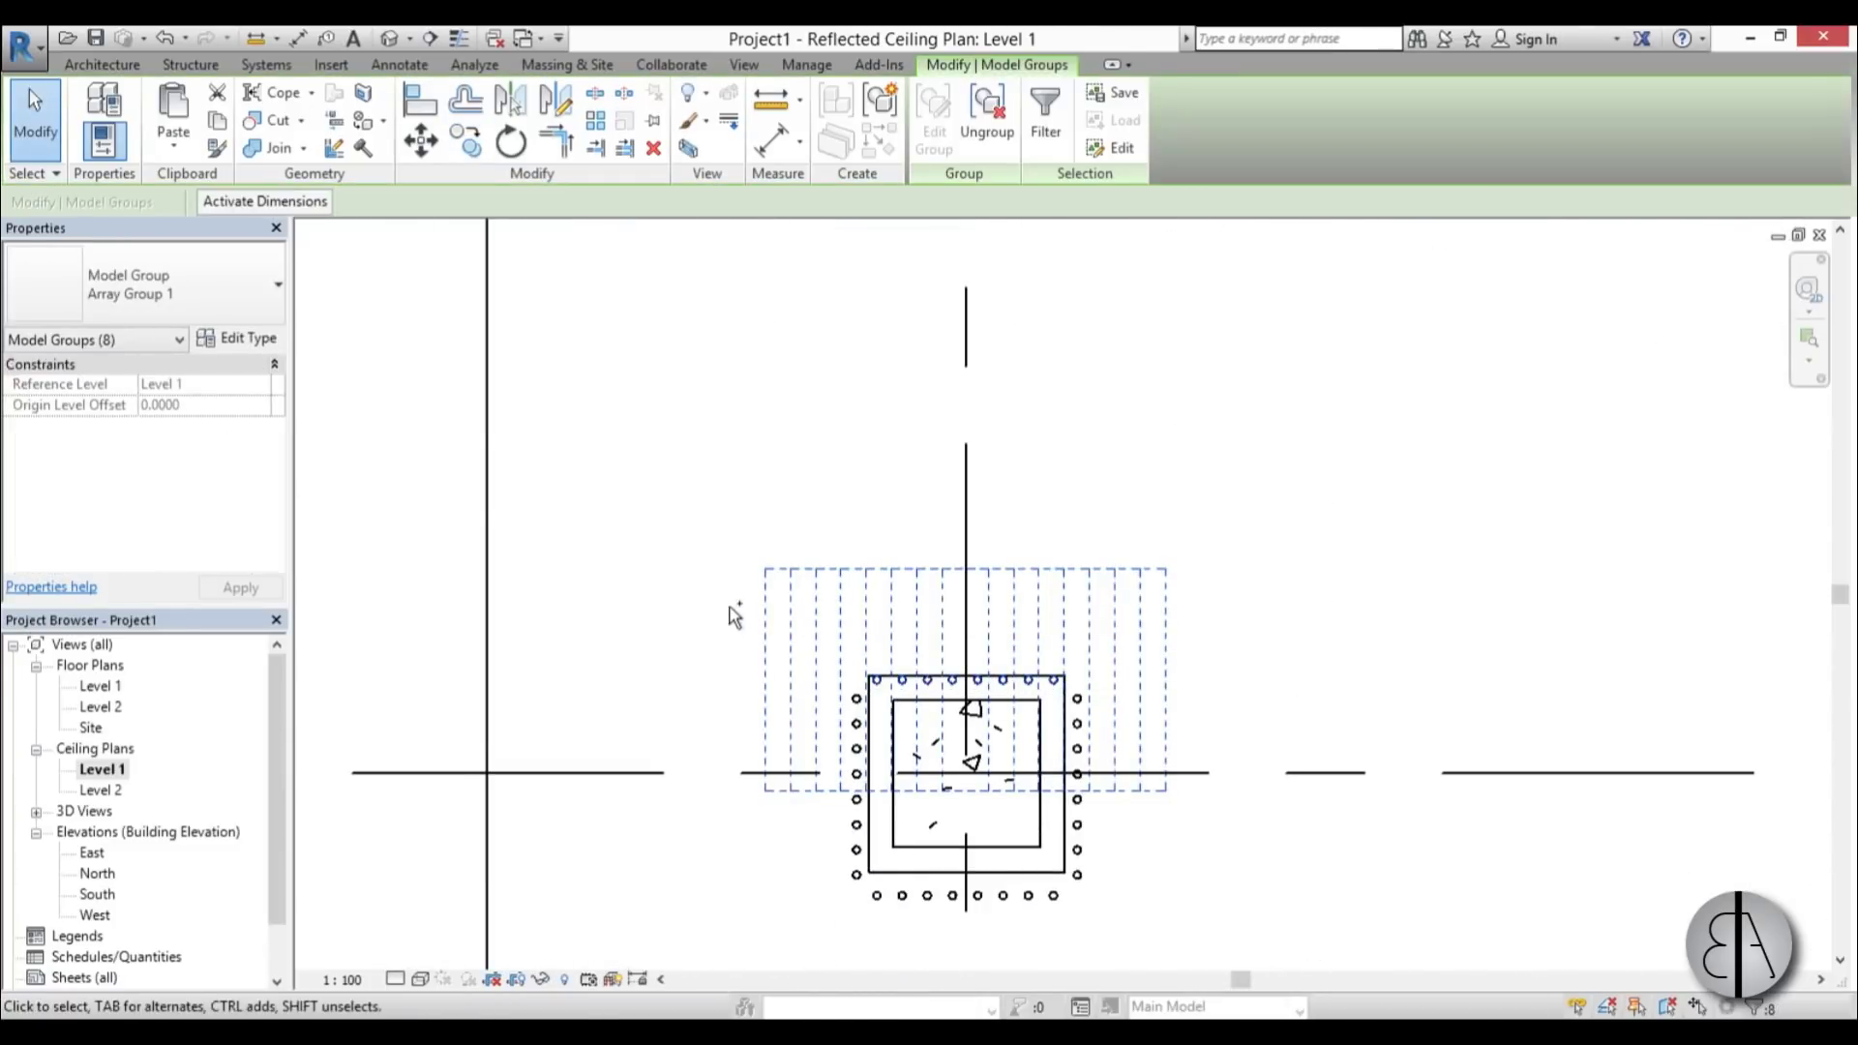
drag(729, 607, 890, 943)
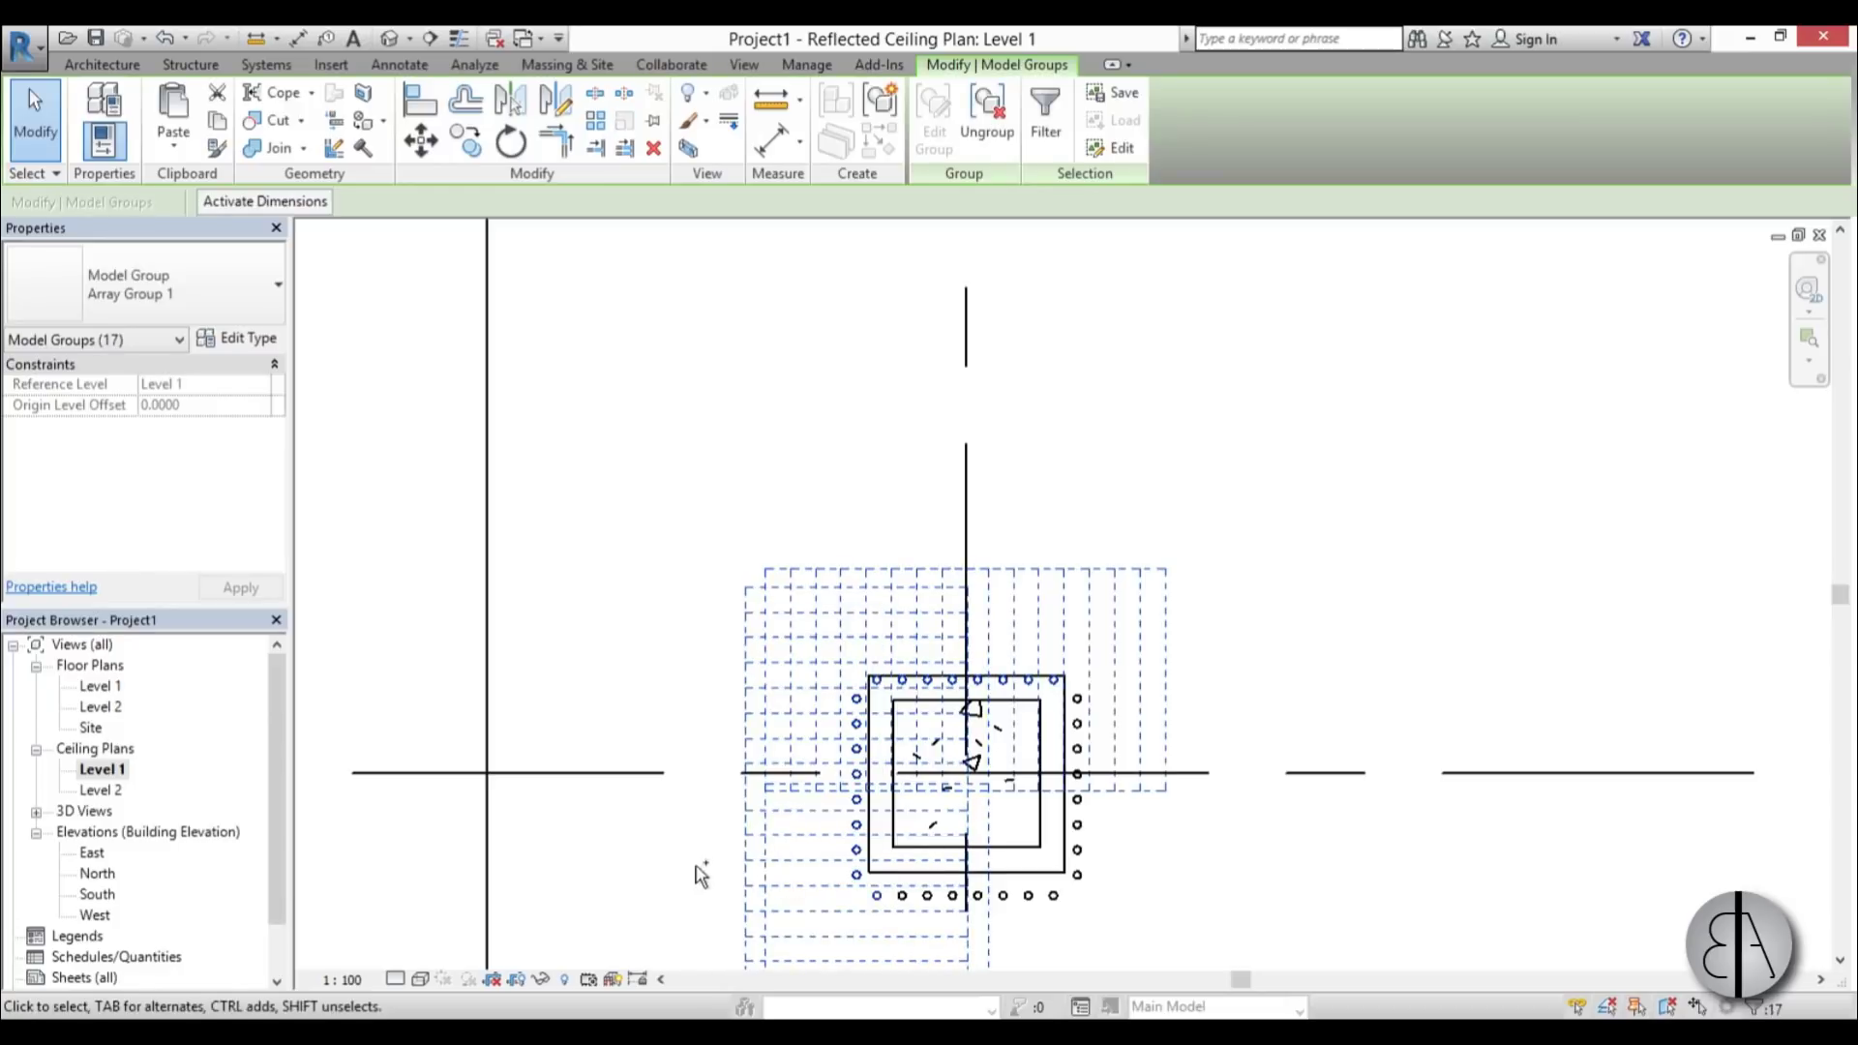
drag(697, 861, 1182, 919)
ctrl+drag(1072, 633, 1225, 927)
key(Up)
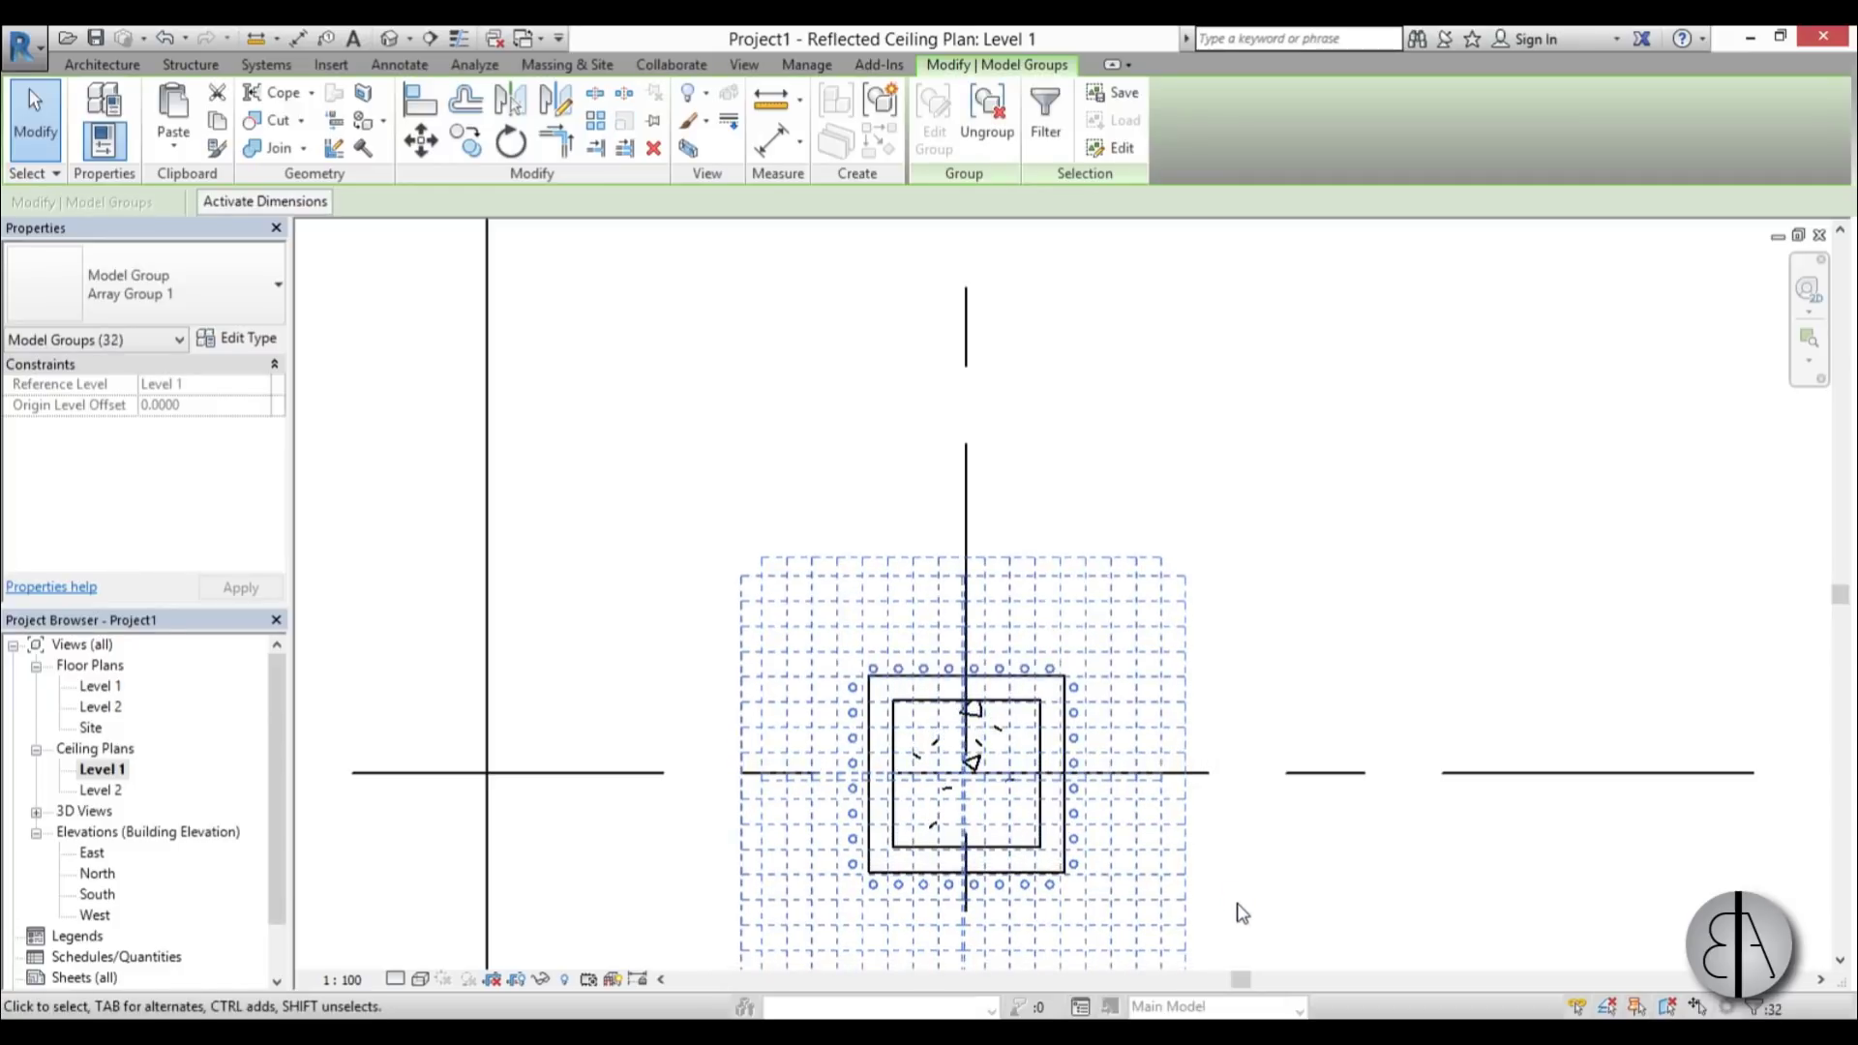
key(Up)
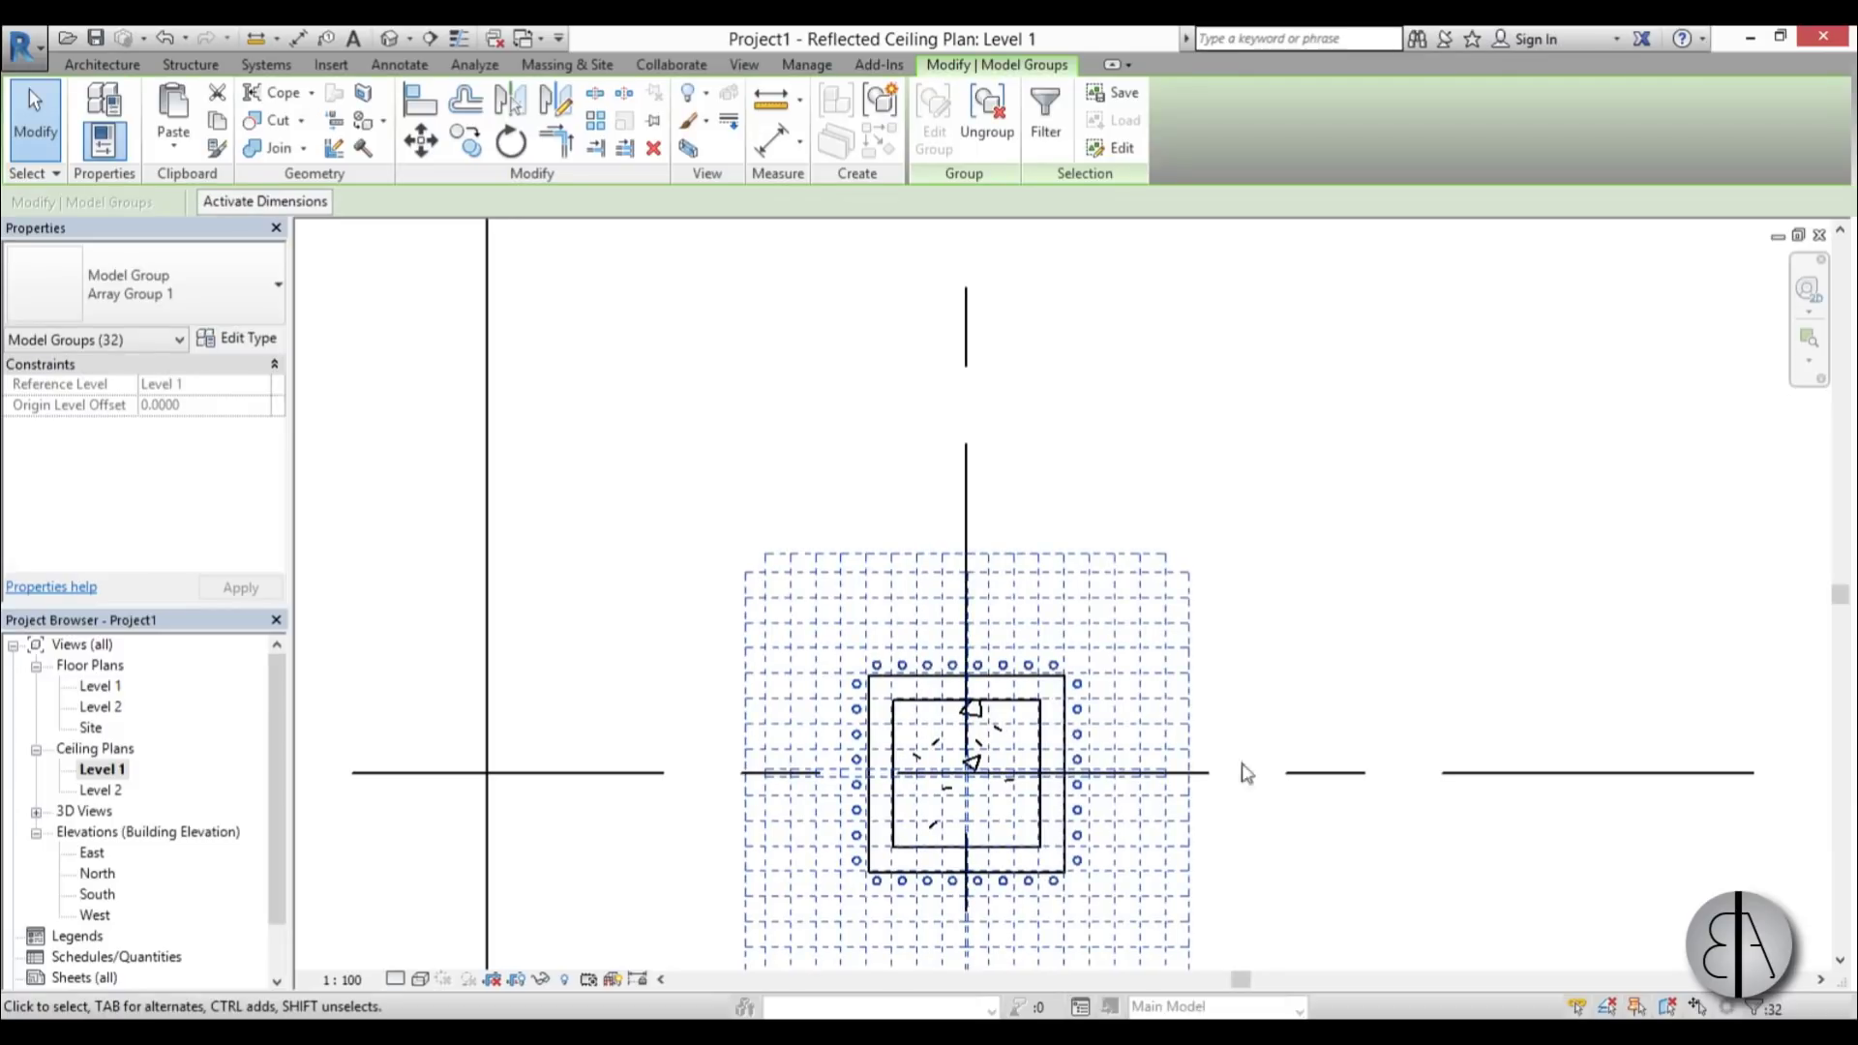
click(1356, 767)
scroll(1355, 767, down, 2)
middle_drag(1154, 580, 920, 589)
scroll(920, 589, down, 4)
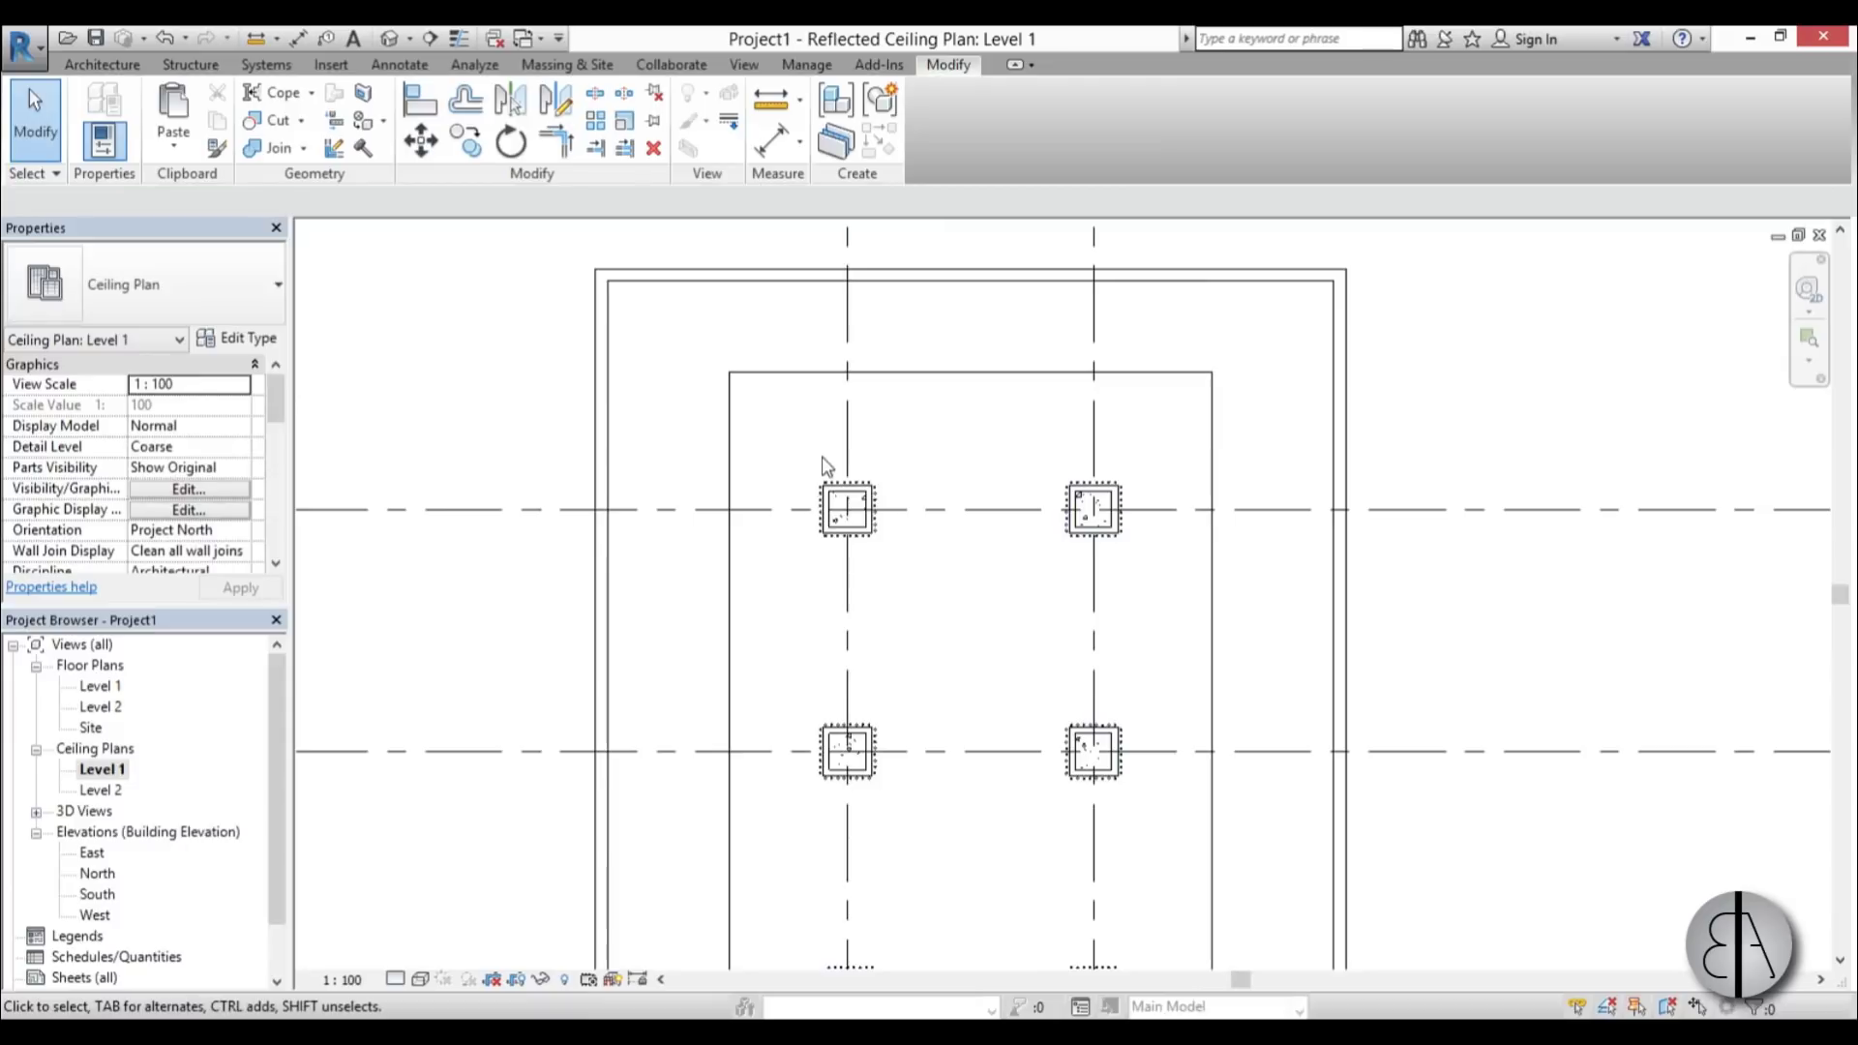
- Copy a single ring fixture to just inside the ceiling's top-left corner, 1.8600 from the edge
scroll(920, 514, up, 5)
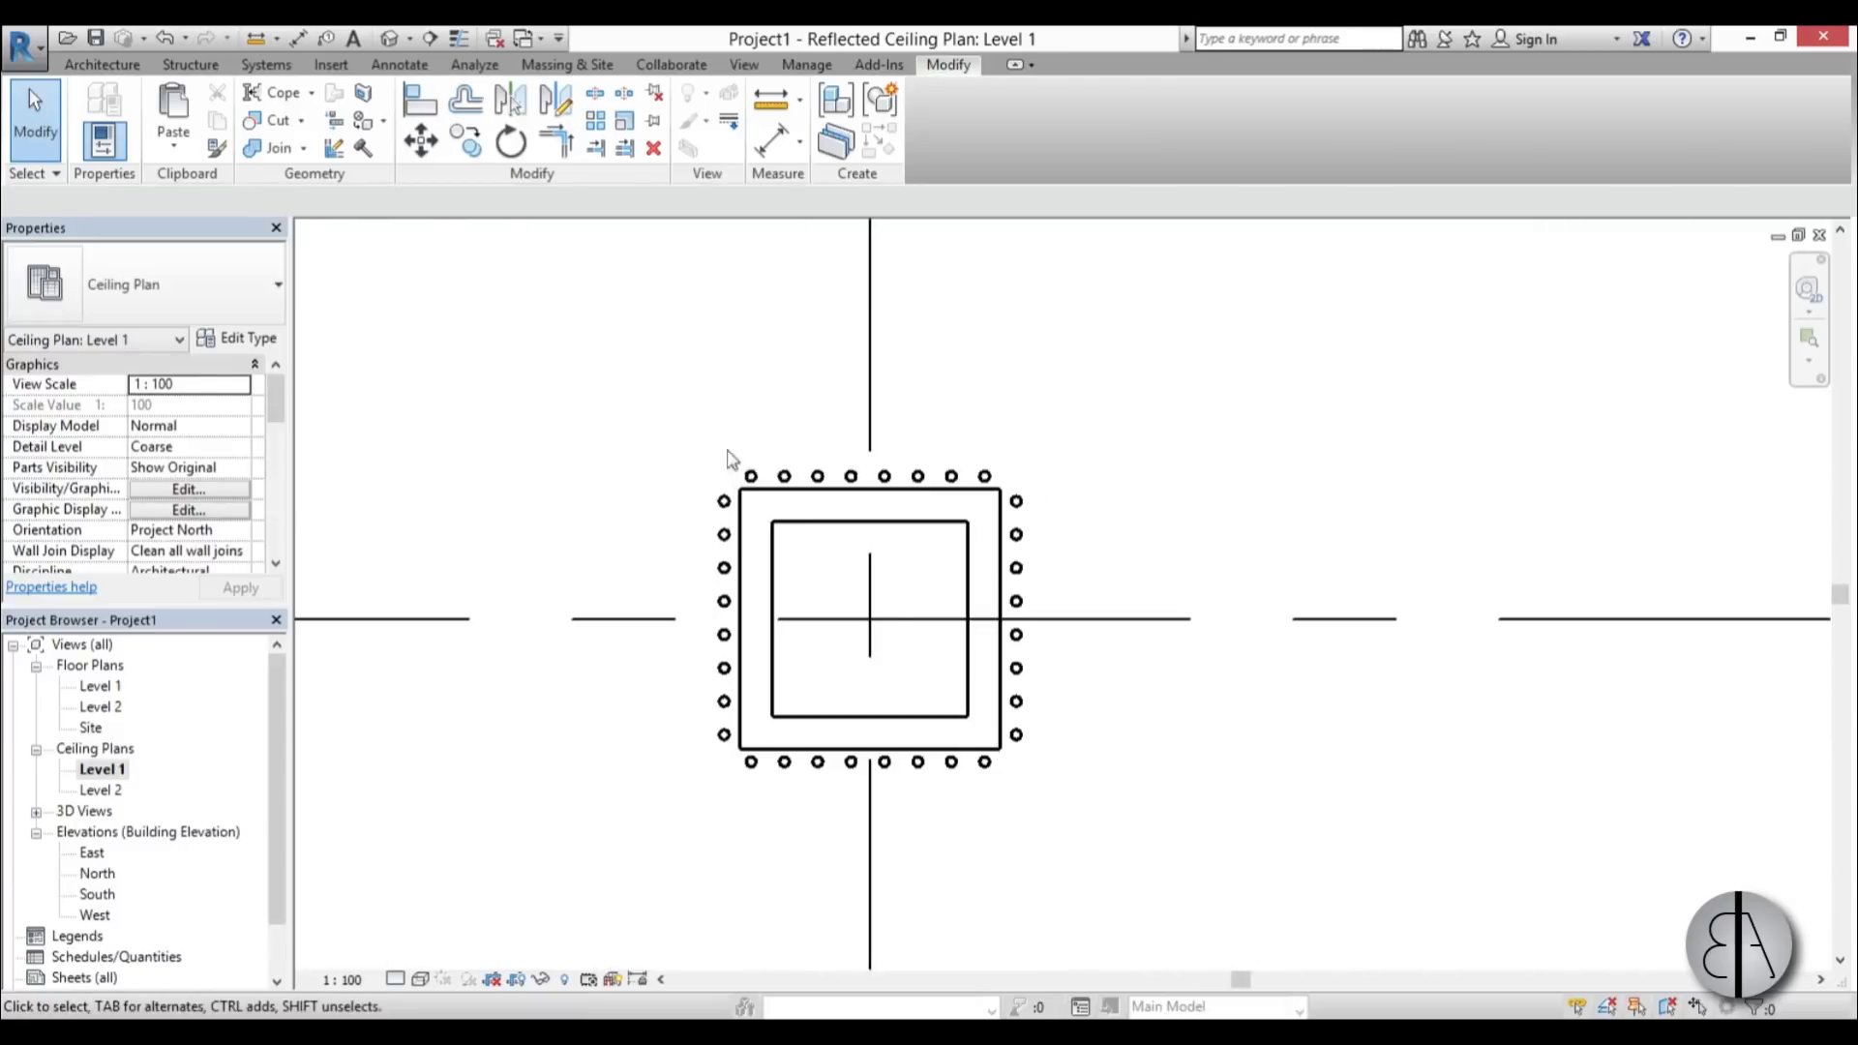
key(Tab)
click(751, 479)
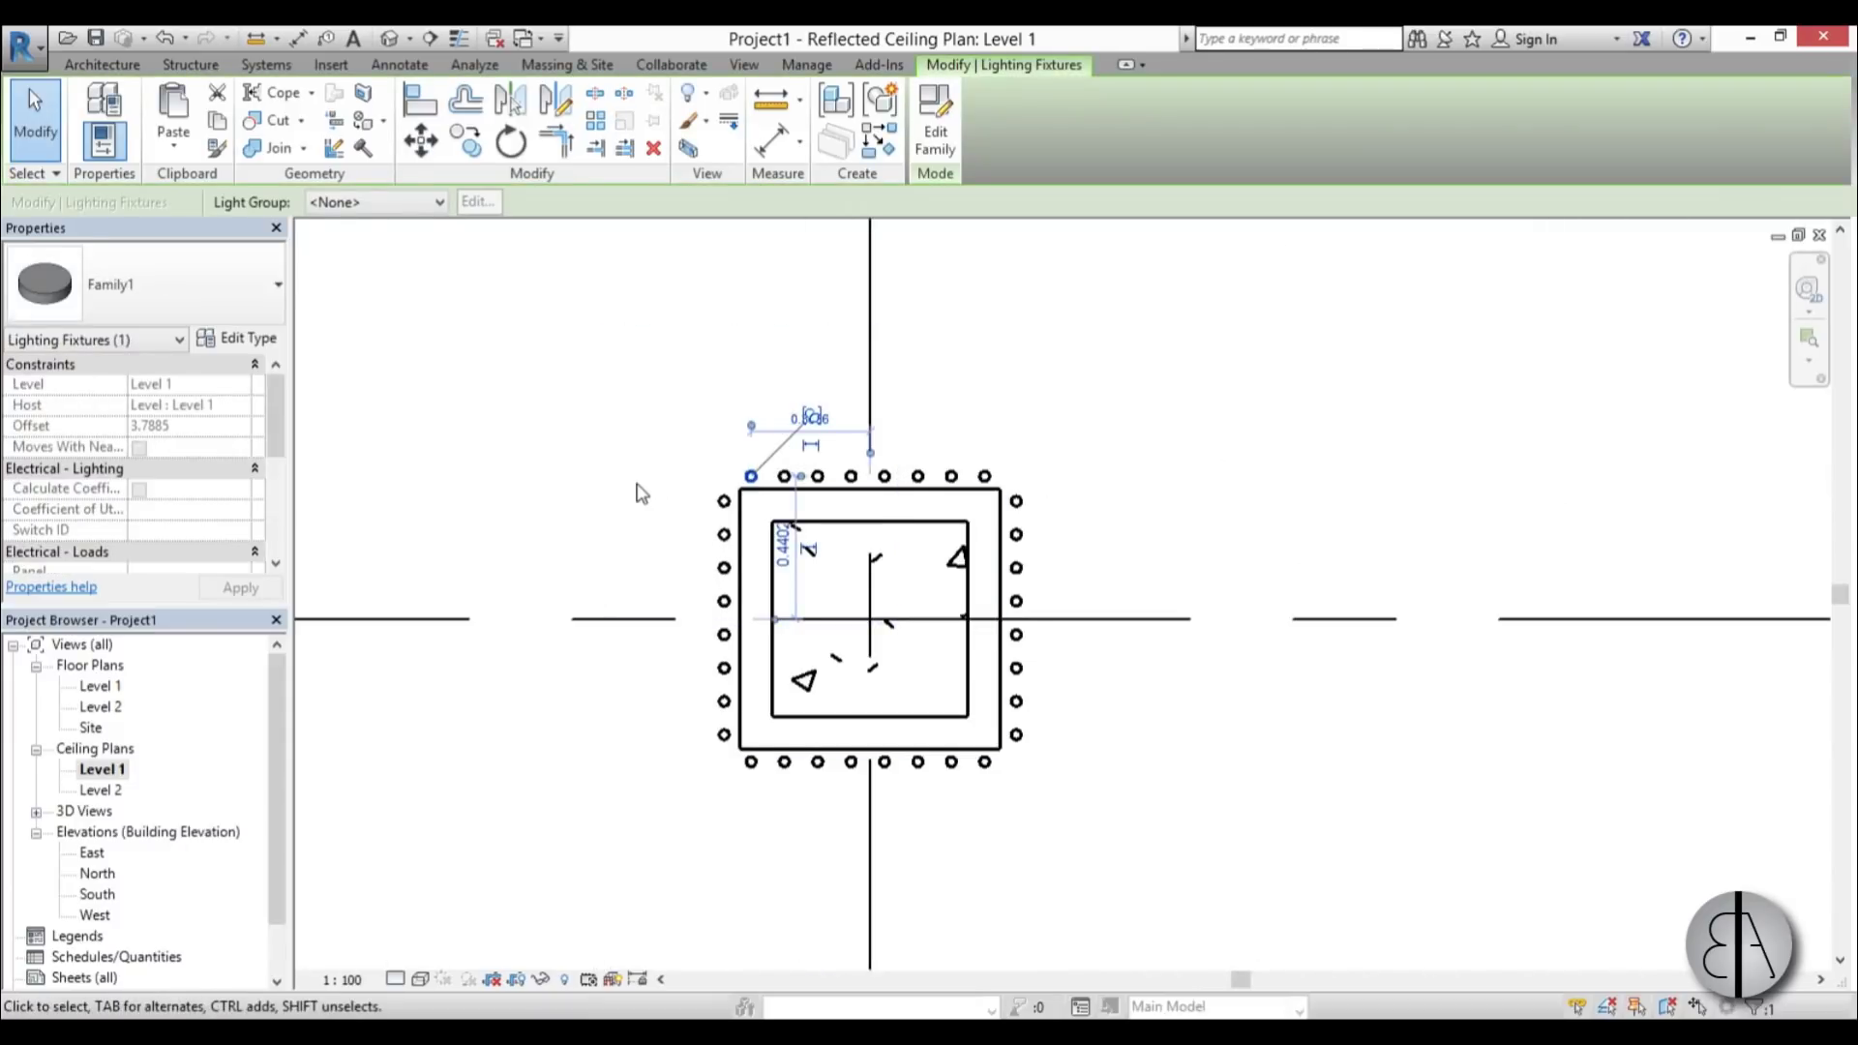
key(c)
key(o)
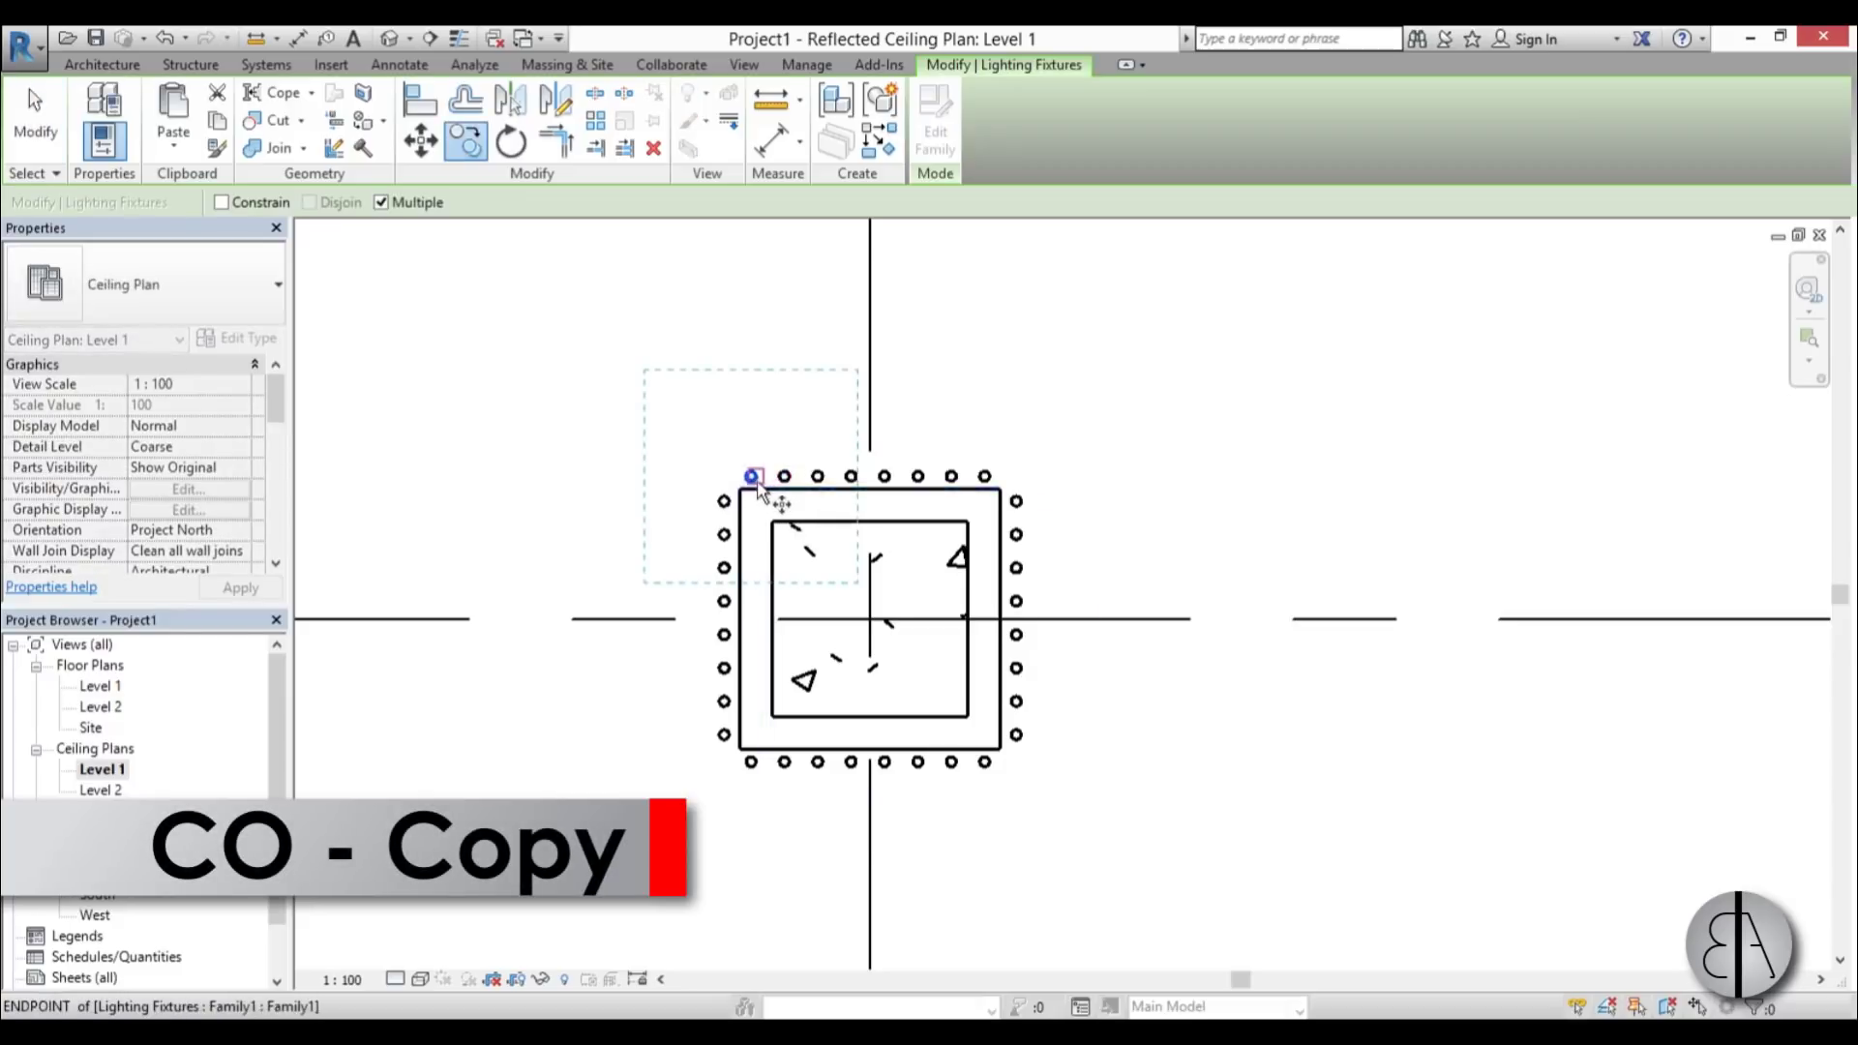
click(751, 476)
scroll(577, 368, down, 3)
middle_drag(578, 368, 1082, 791)
scroll(883, 466, up, 5)
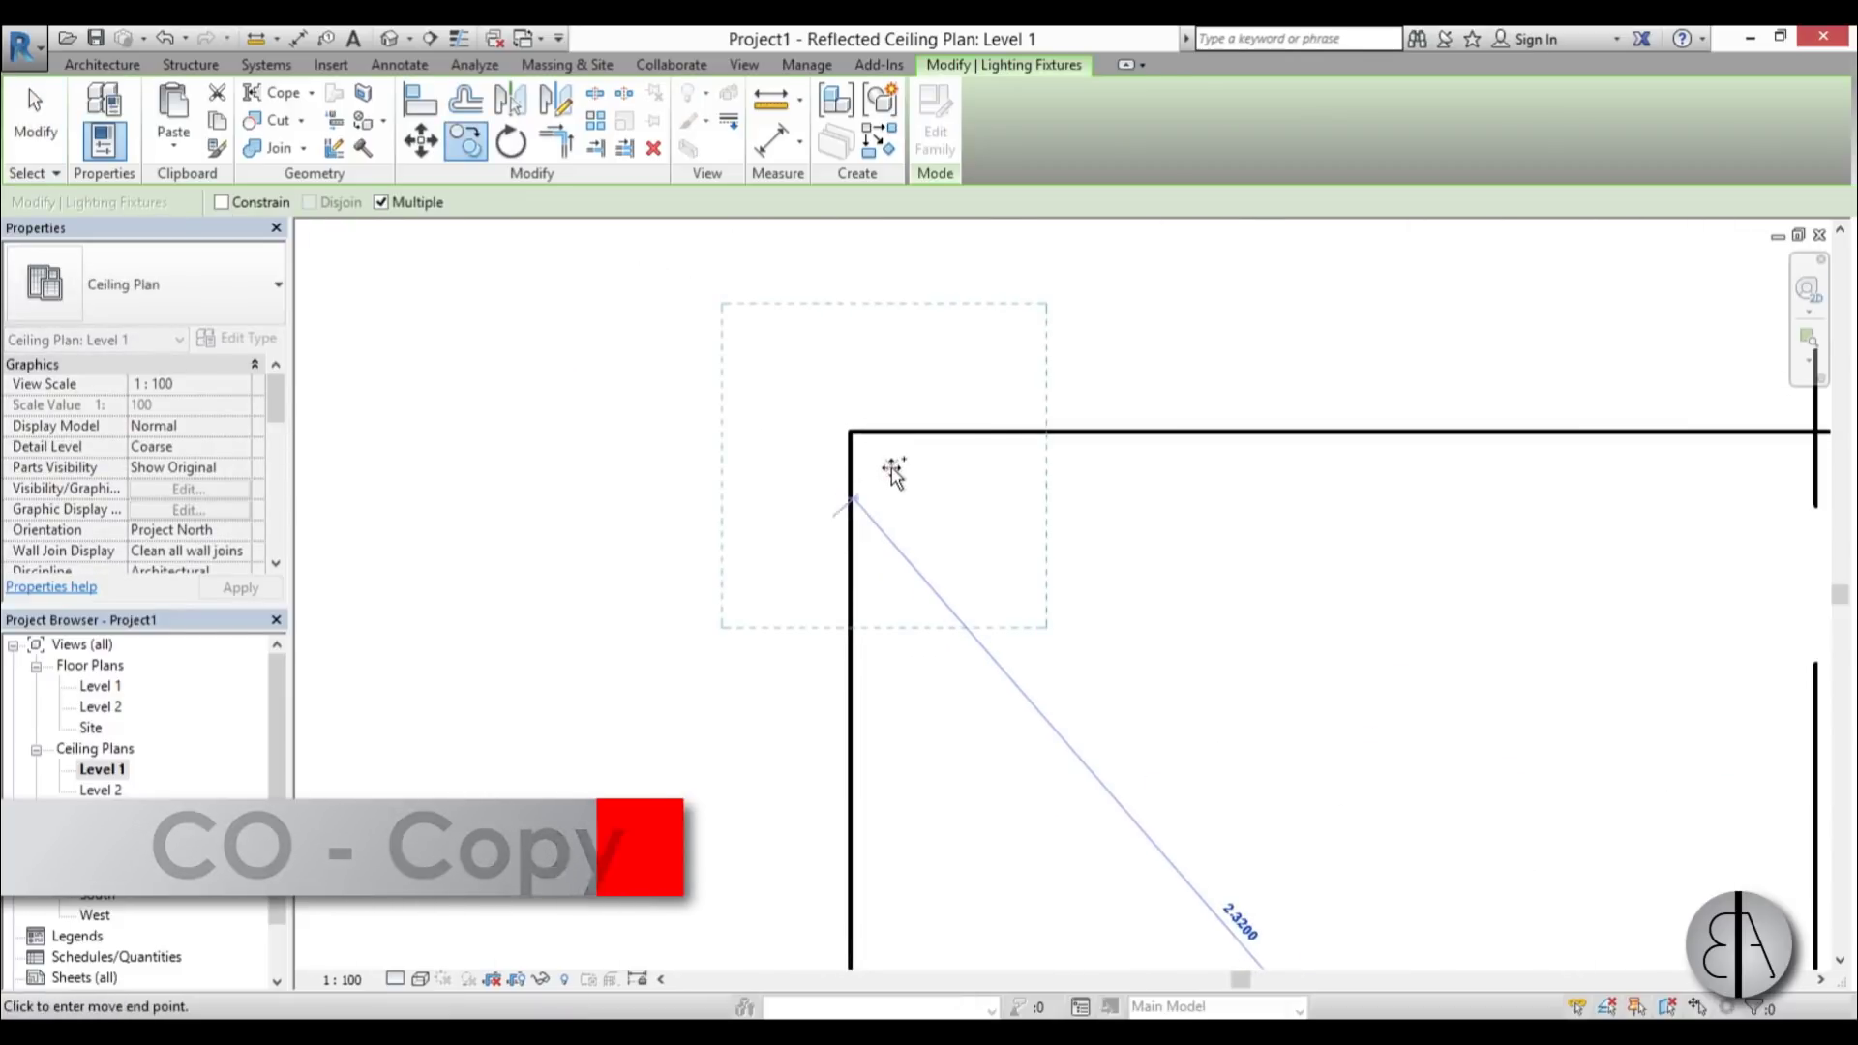
click(880, 472)
key(Escape)
drag(882, 479, 908, 487)
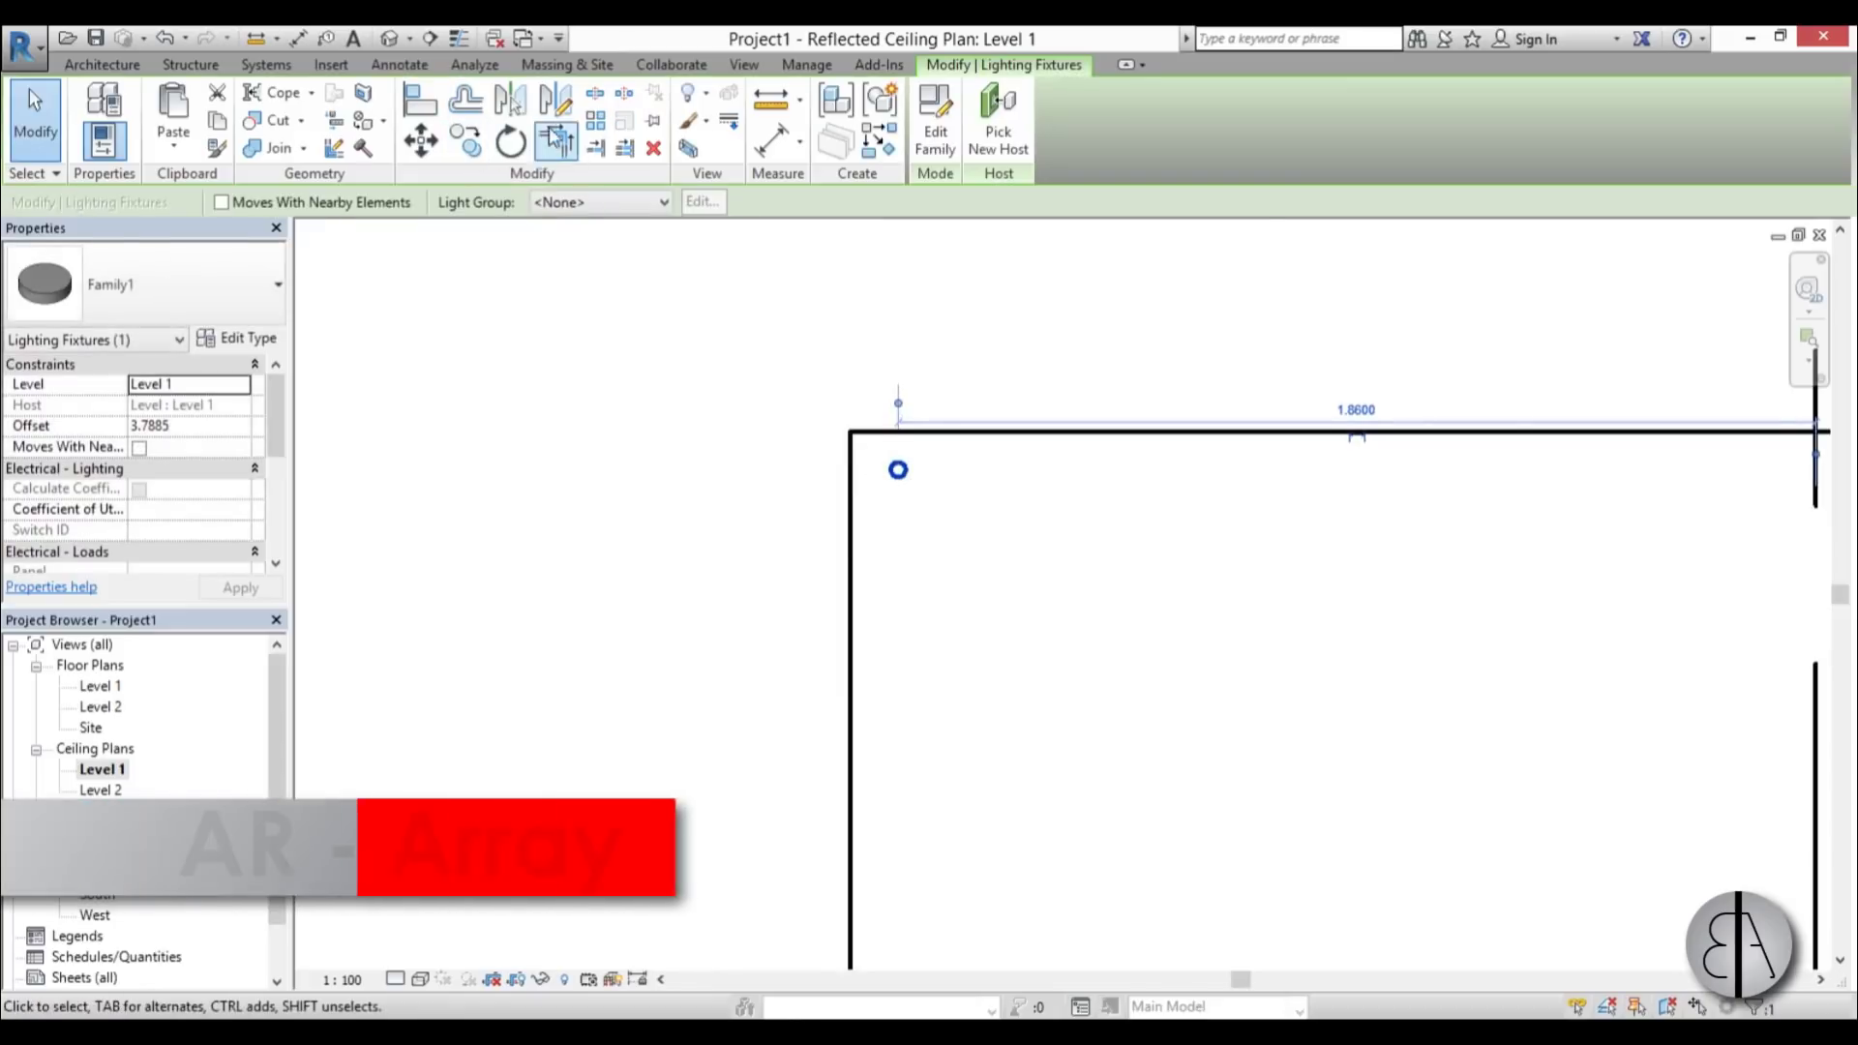
- Begin a 50-item array (AR) of the corner fixture, setting its start point on the fixture
key(a)
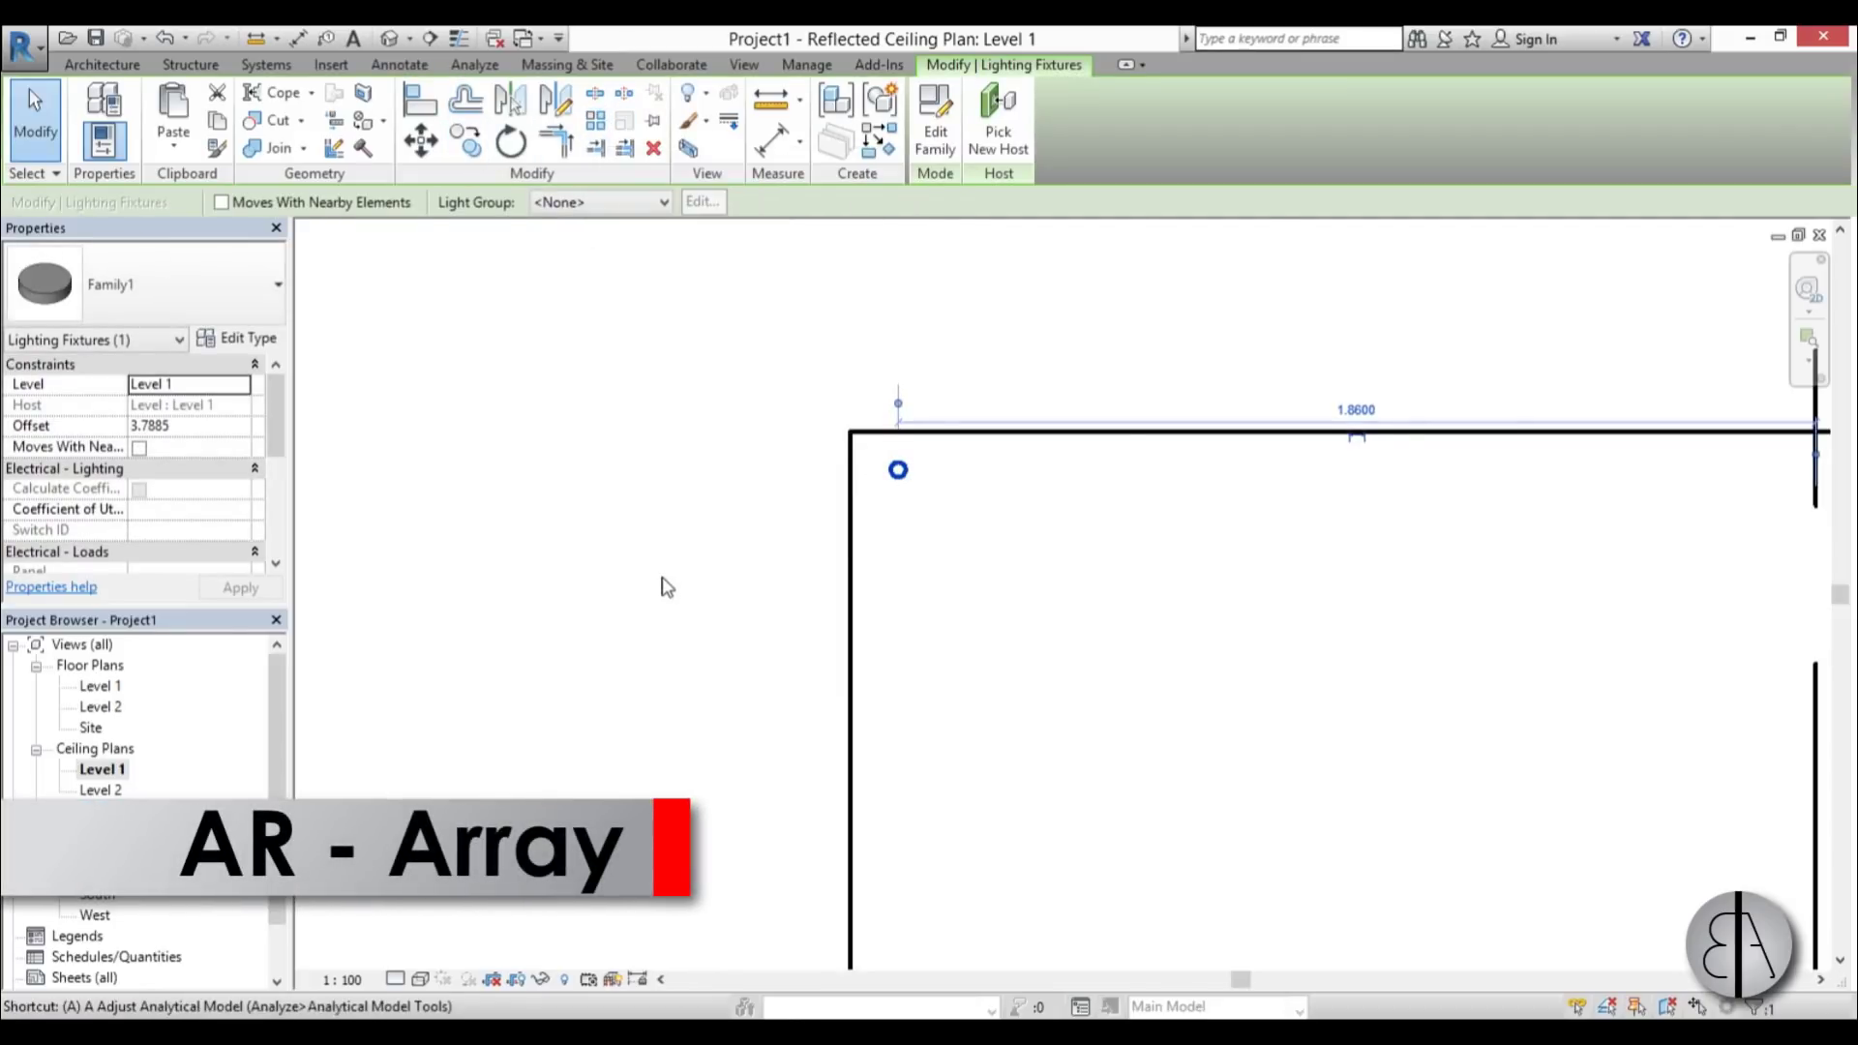
key(r)
double_click(668, 201)
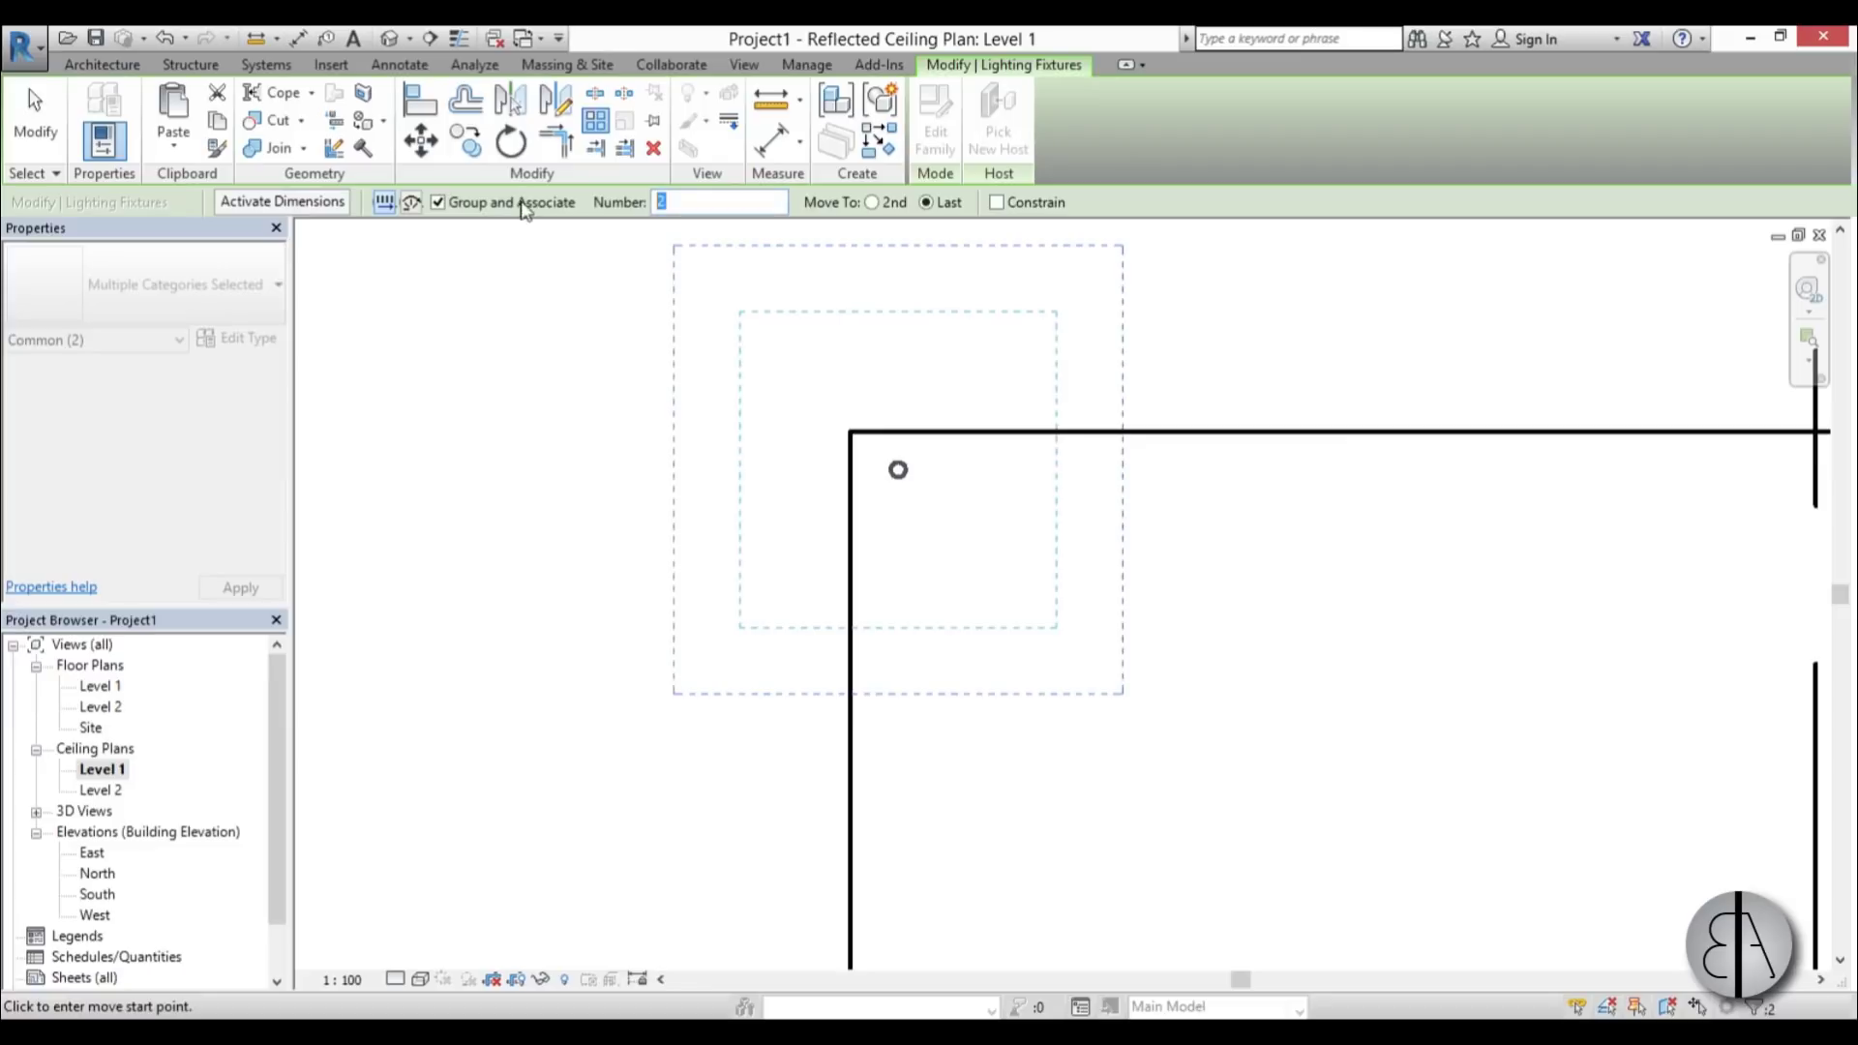
click(895, 474)
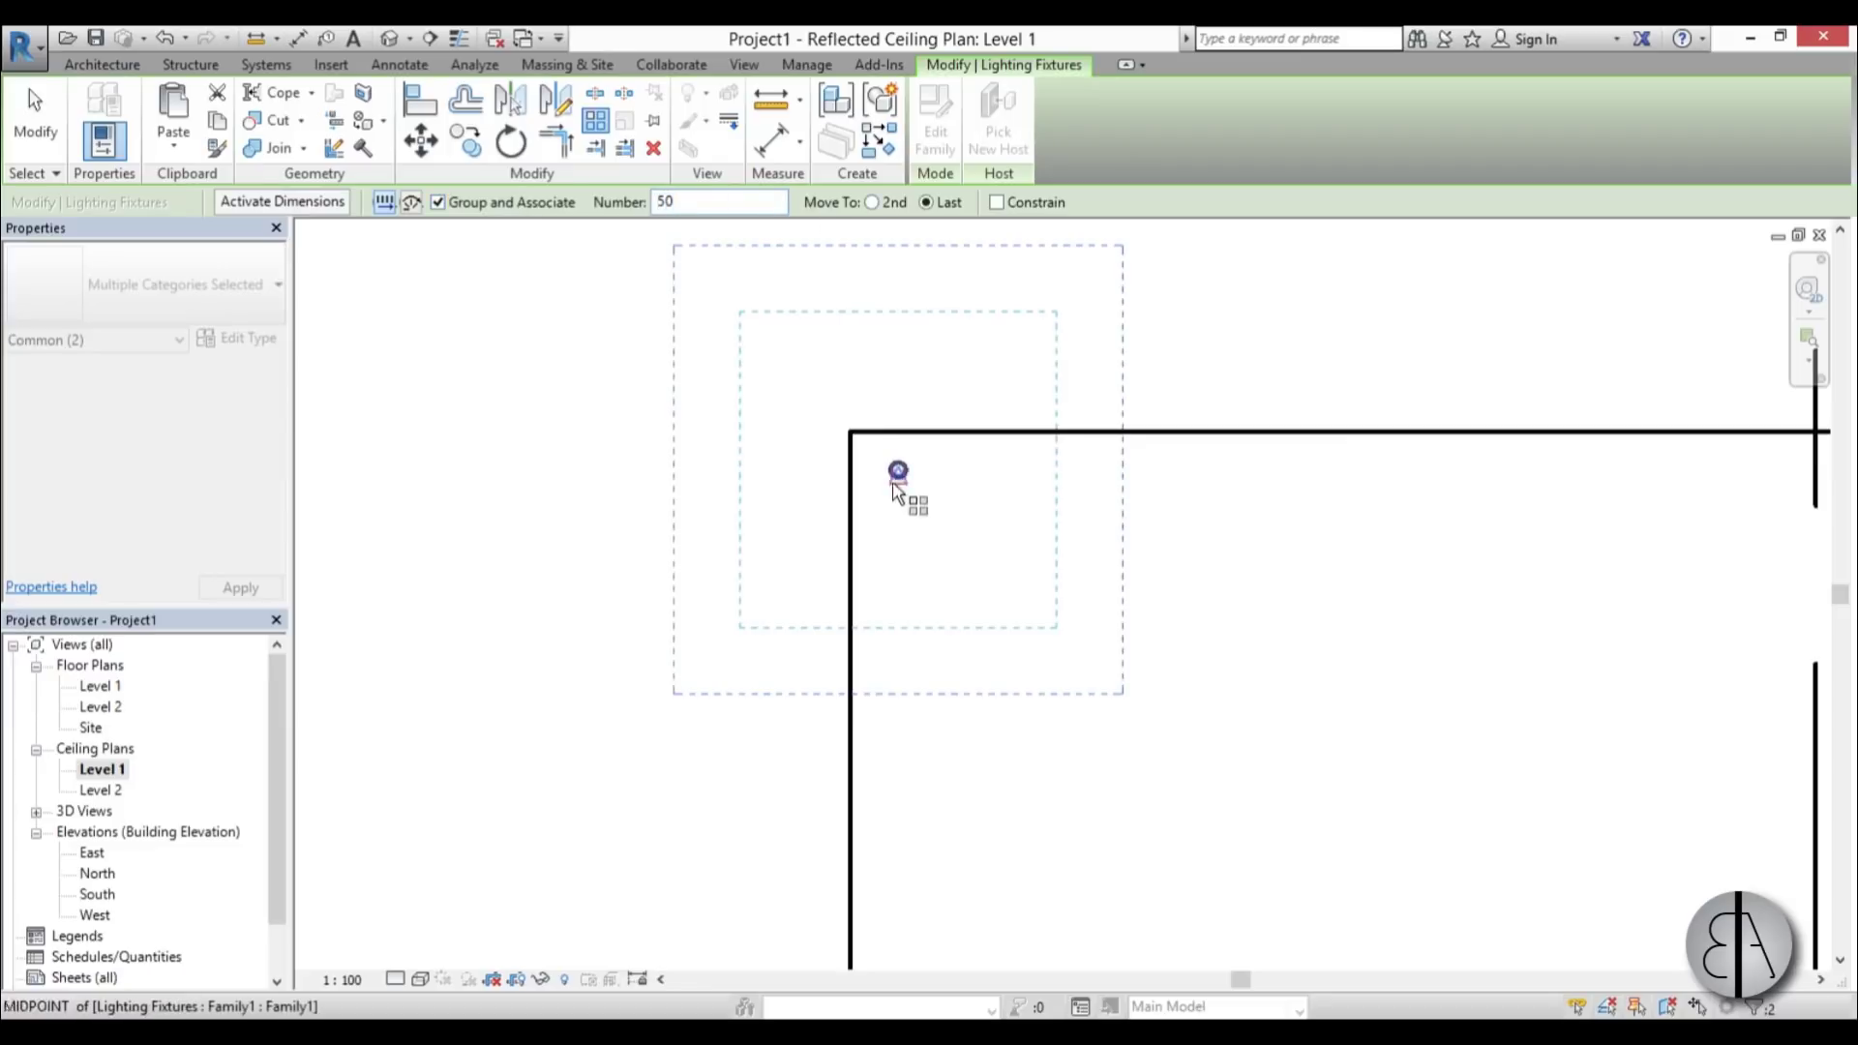
scroll(738, 469, down, 8)
scroll(941, 479, up, 4)
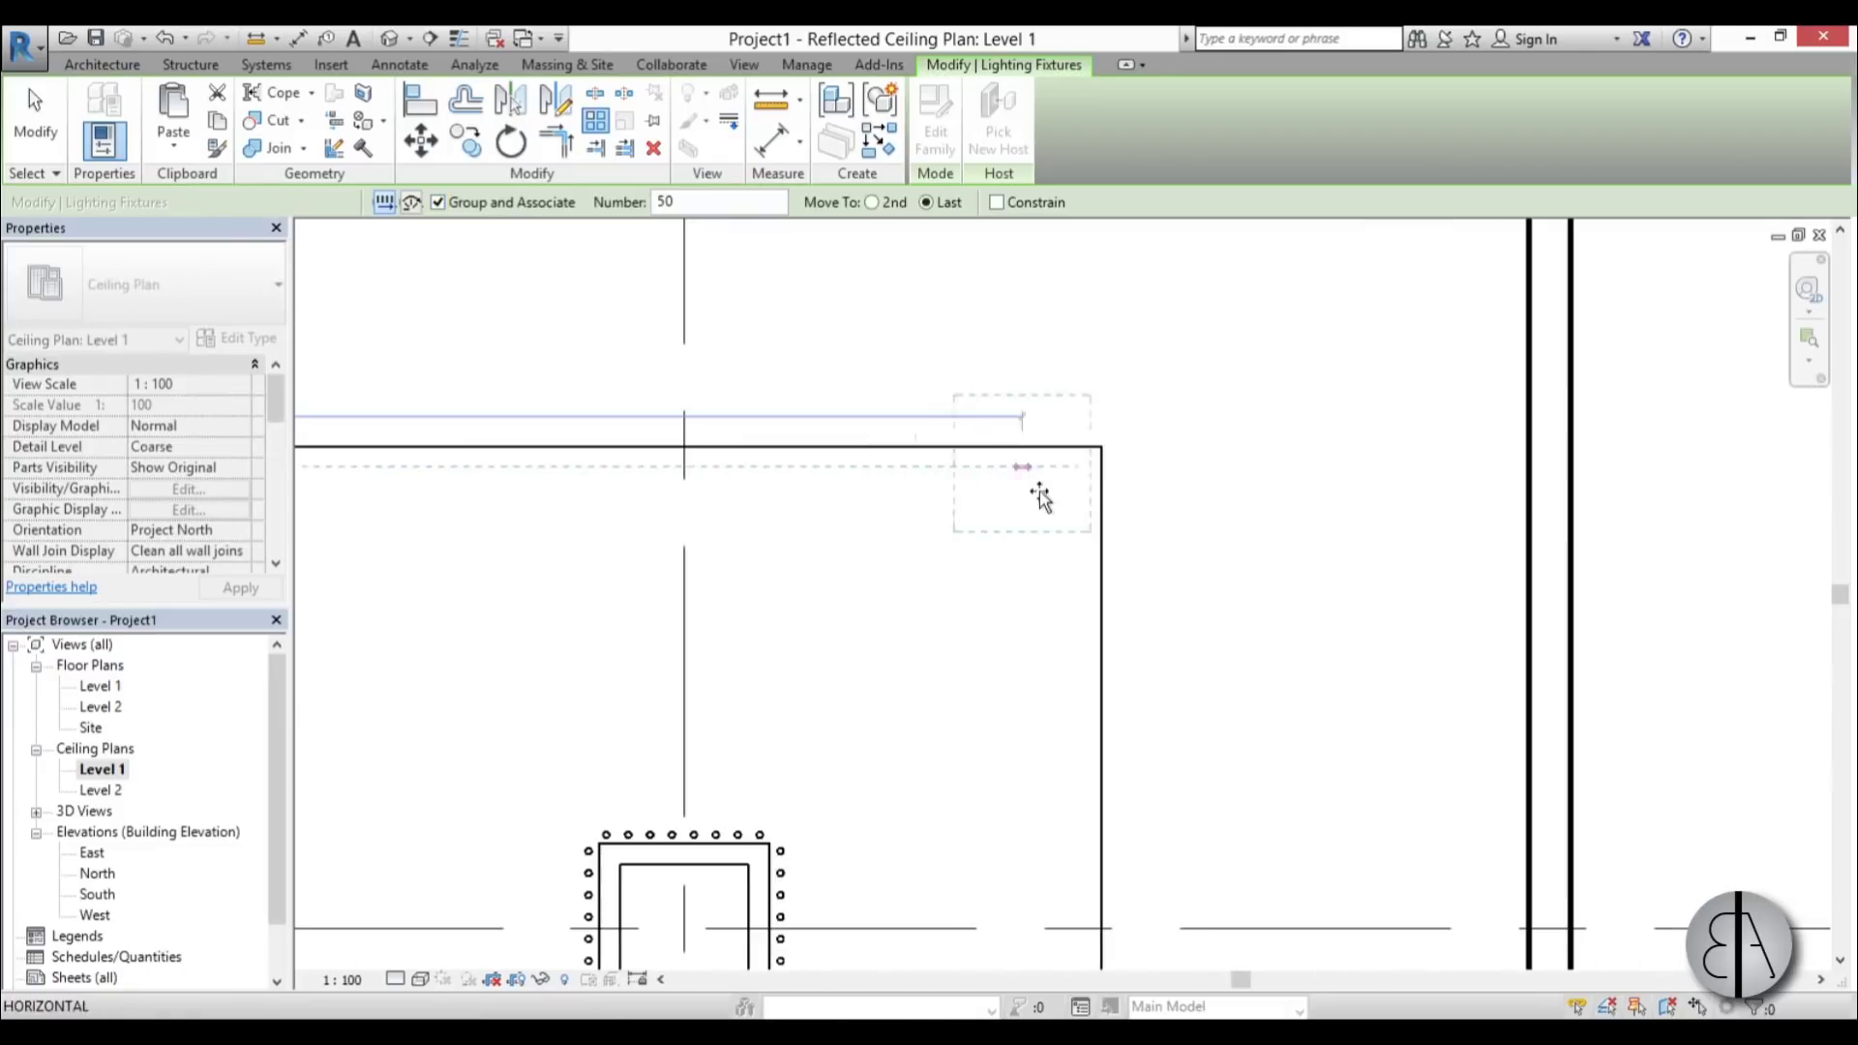
- Finish the previous array, then copy the first corner fixture to just below itself
click(993, 535)
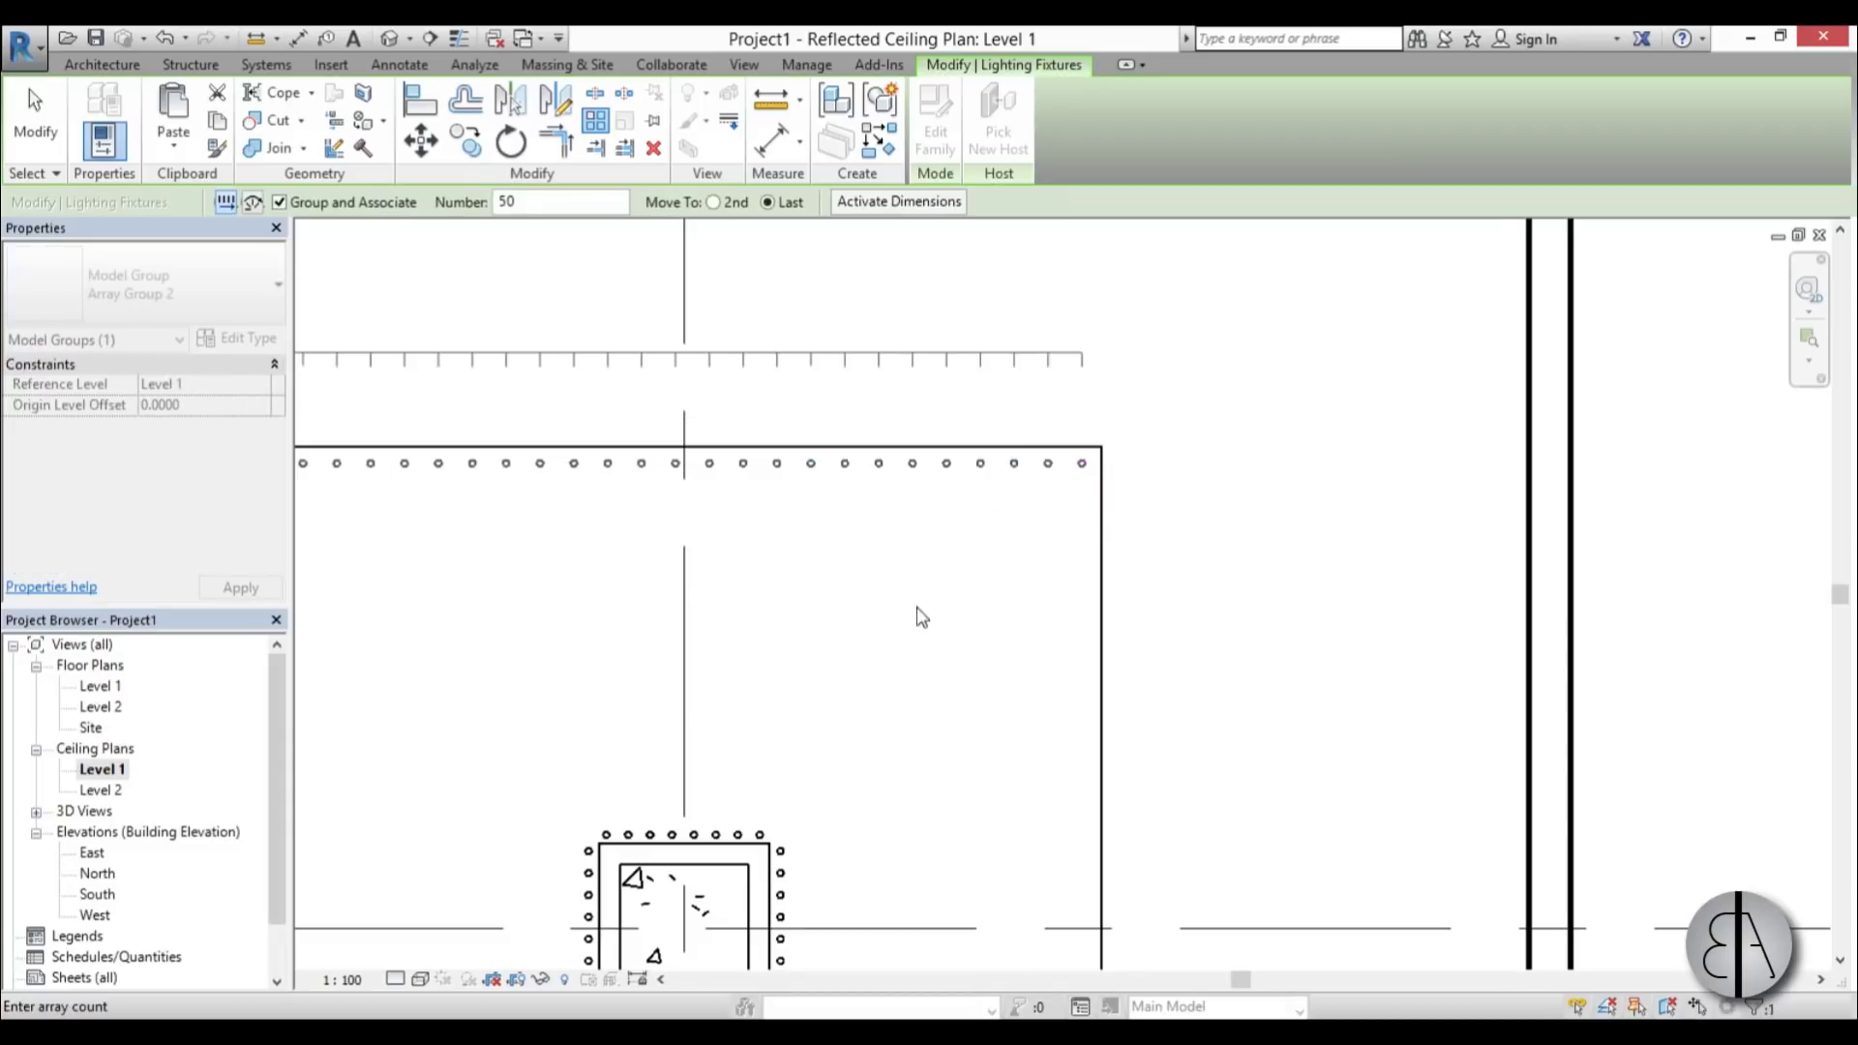
scroll(1165, 469, up, 6)
key(Escape)
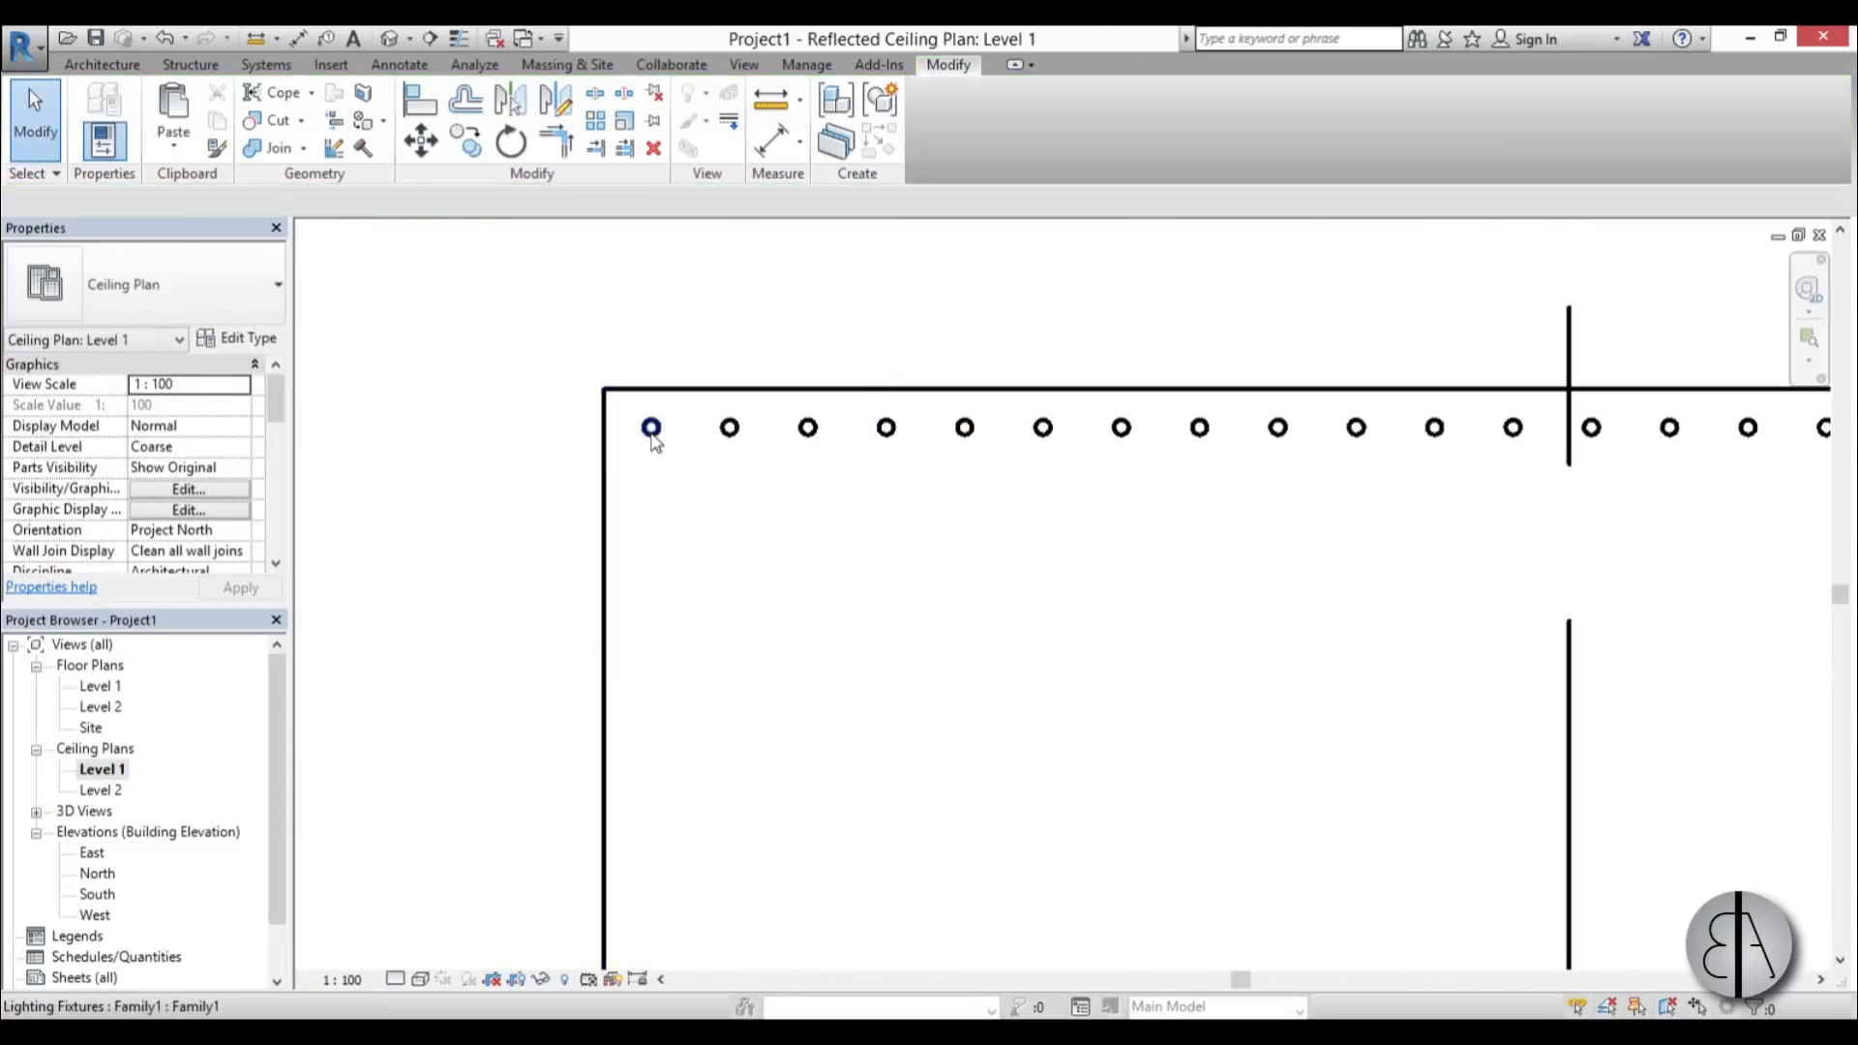
click(651, 429)
key(c)
key(o)
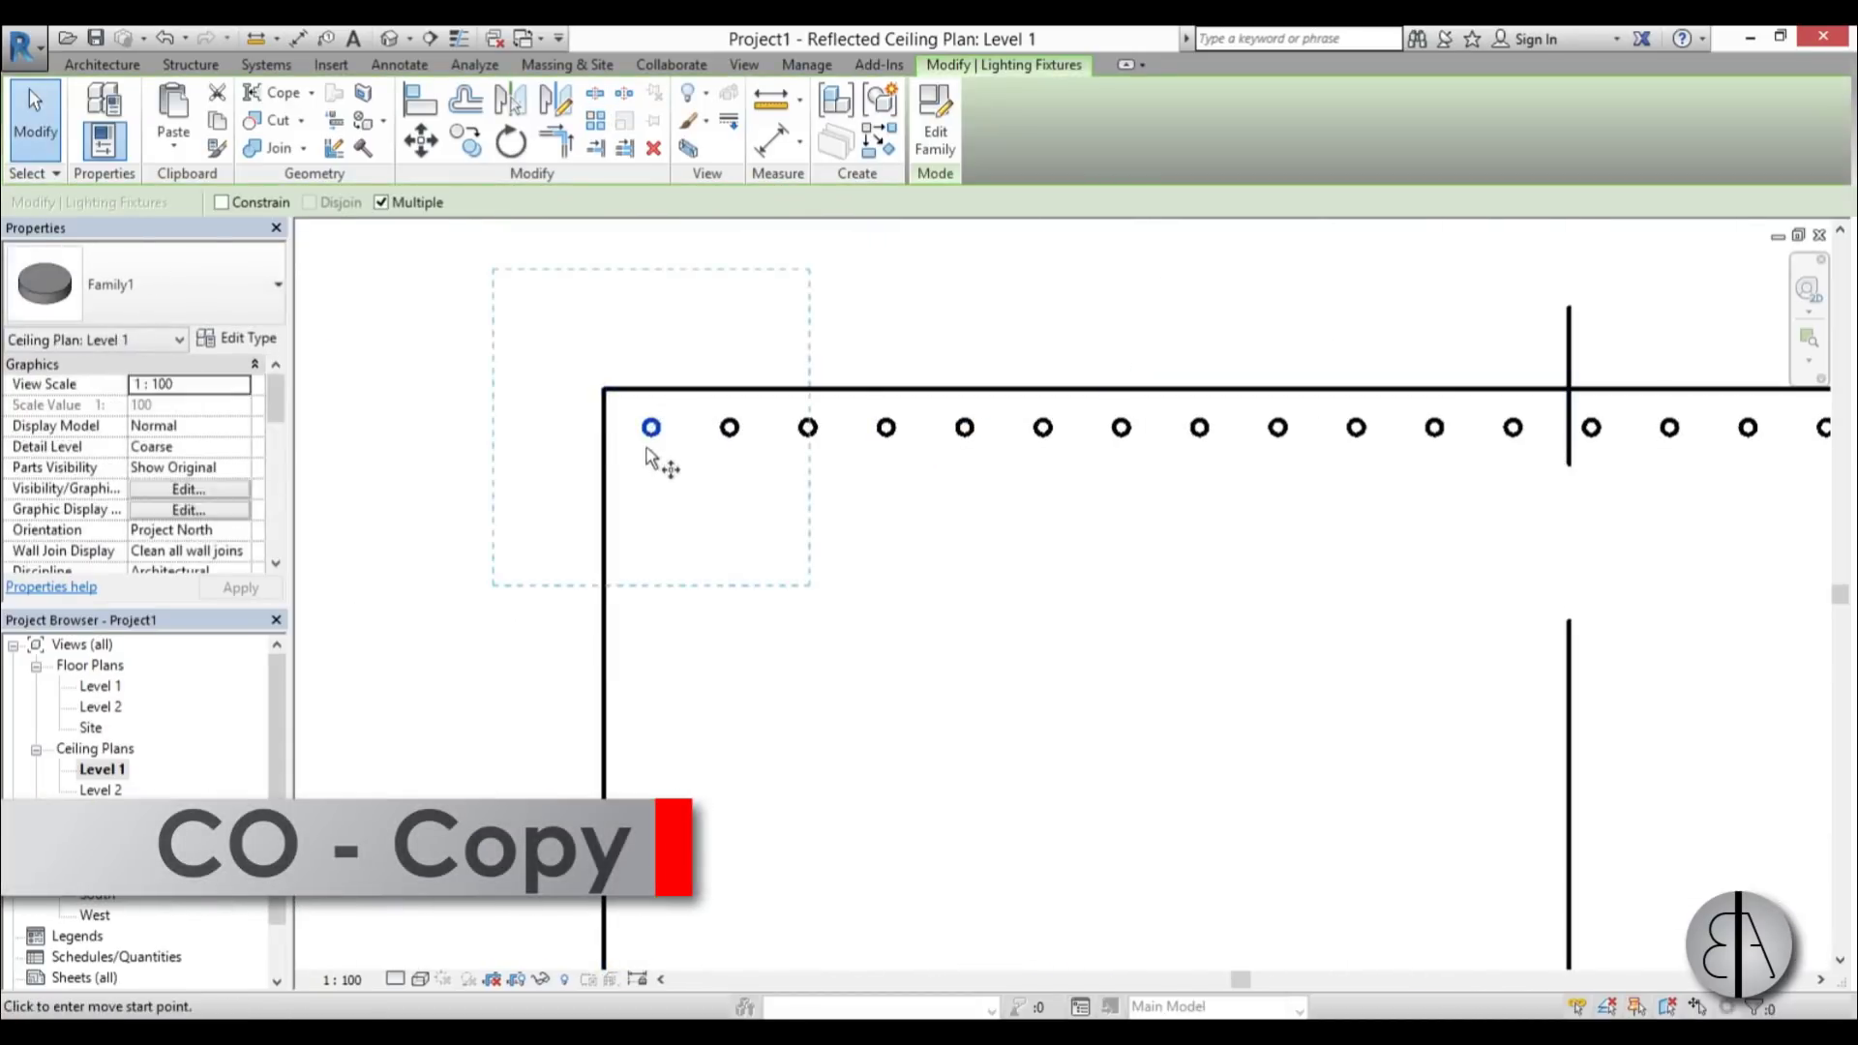
click(651, 427)
click(587, 488)
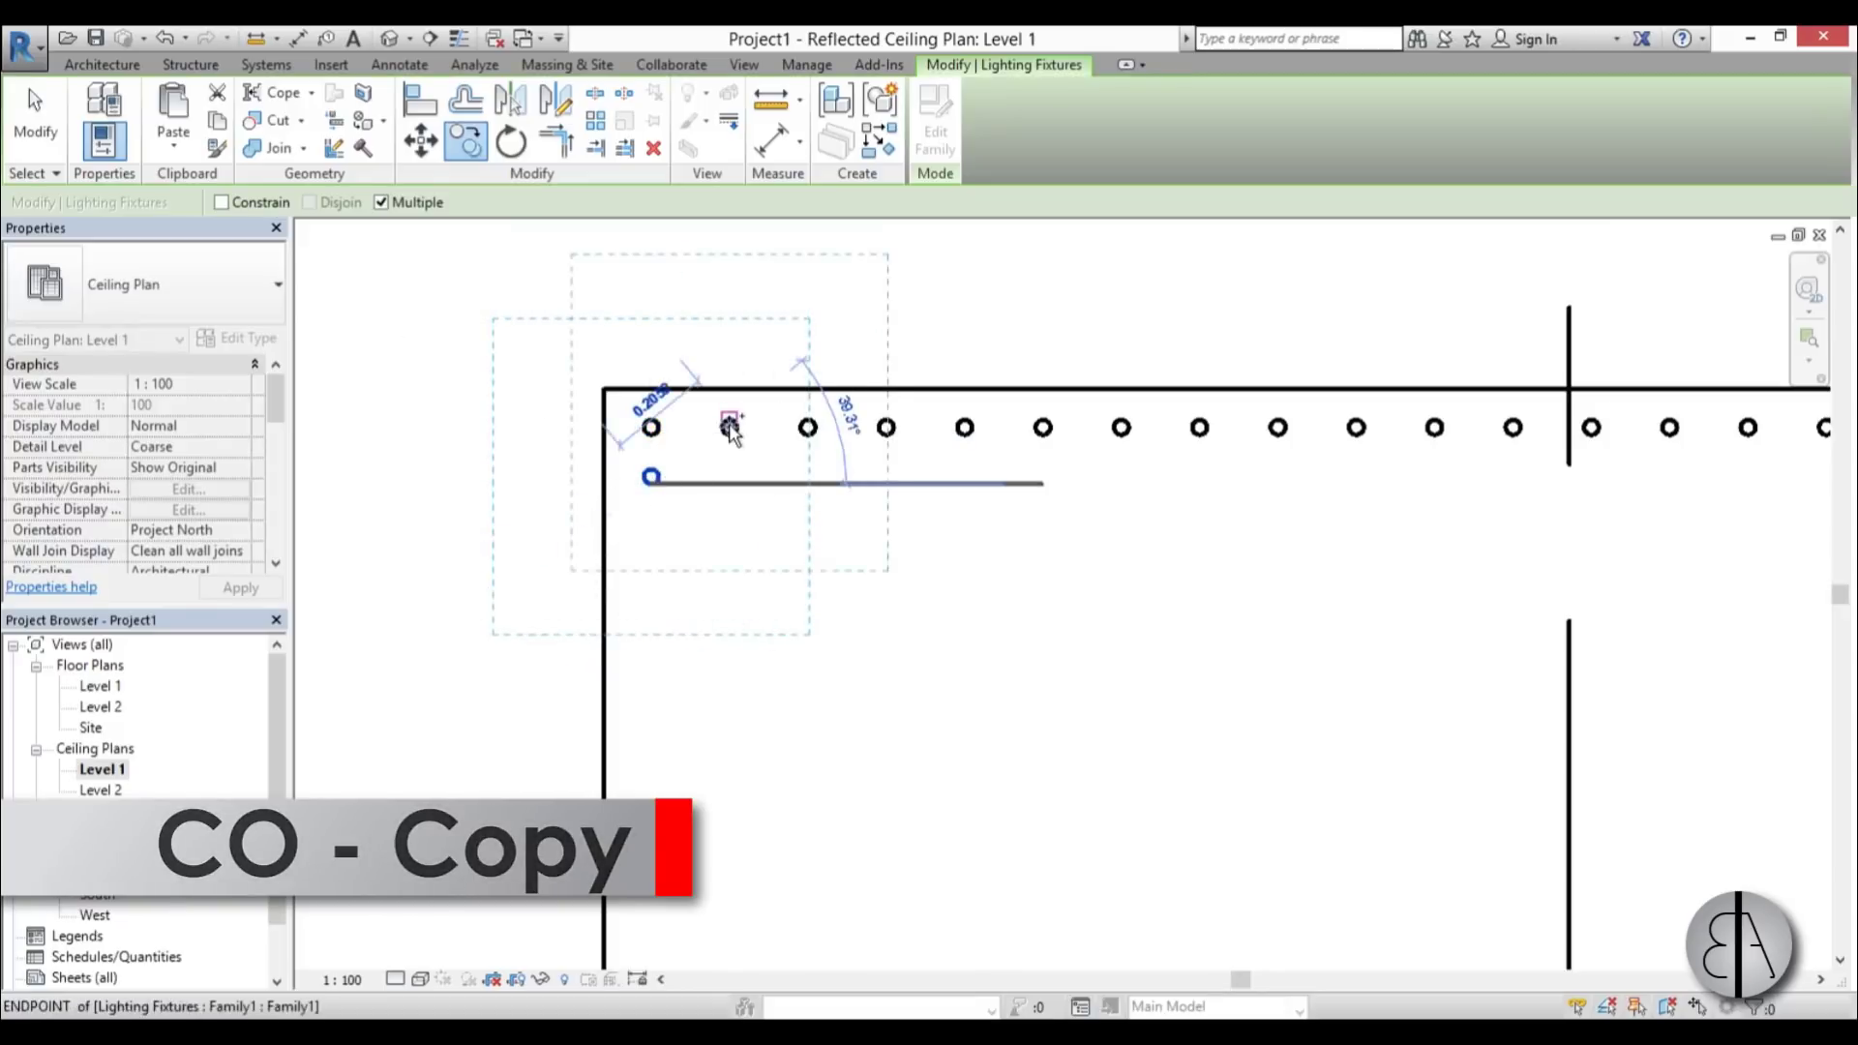
key(Escape)
- Array the copied fixture 150 times down the left ceiling edge
ctrl+drag(649, 307, 557, 211)
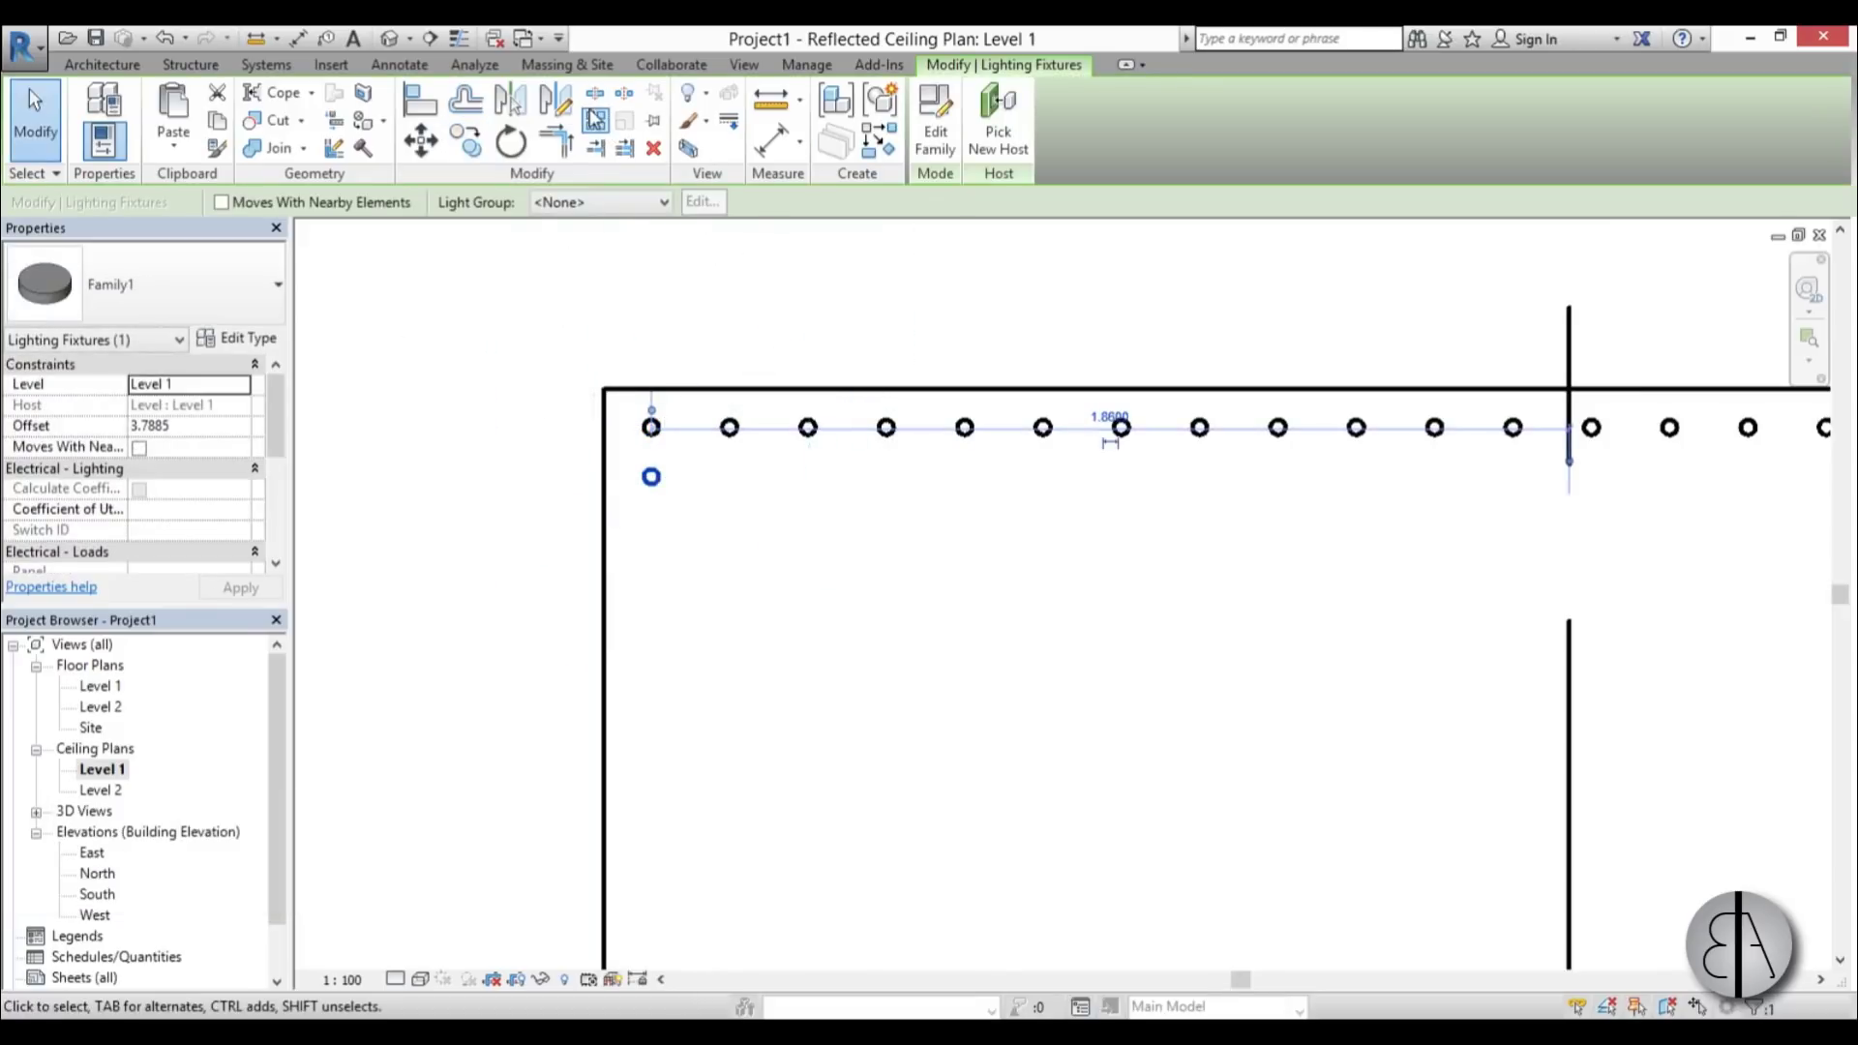
key(a)
key(r)
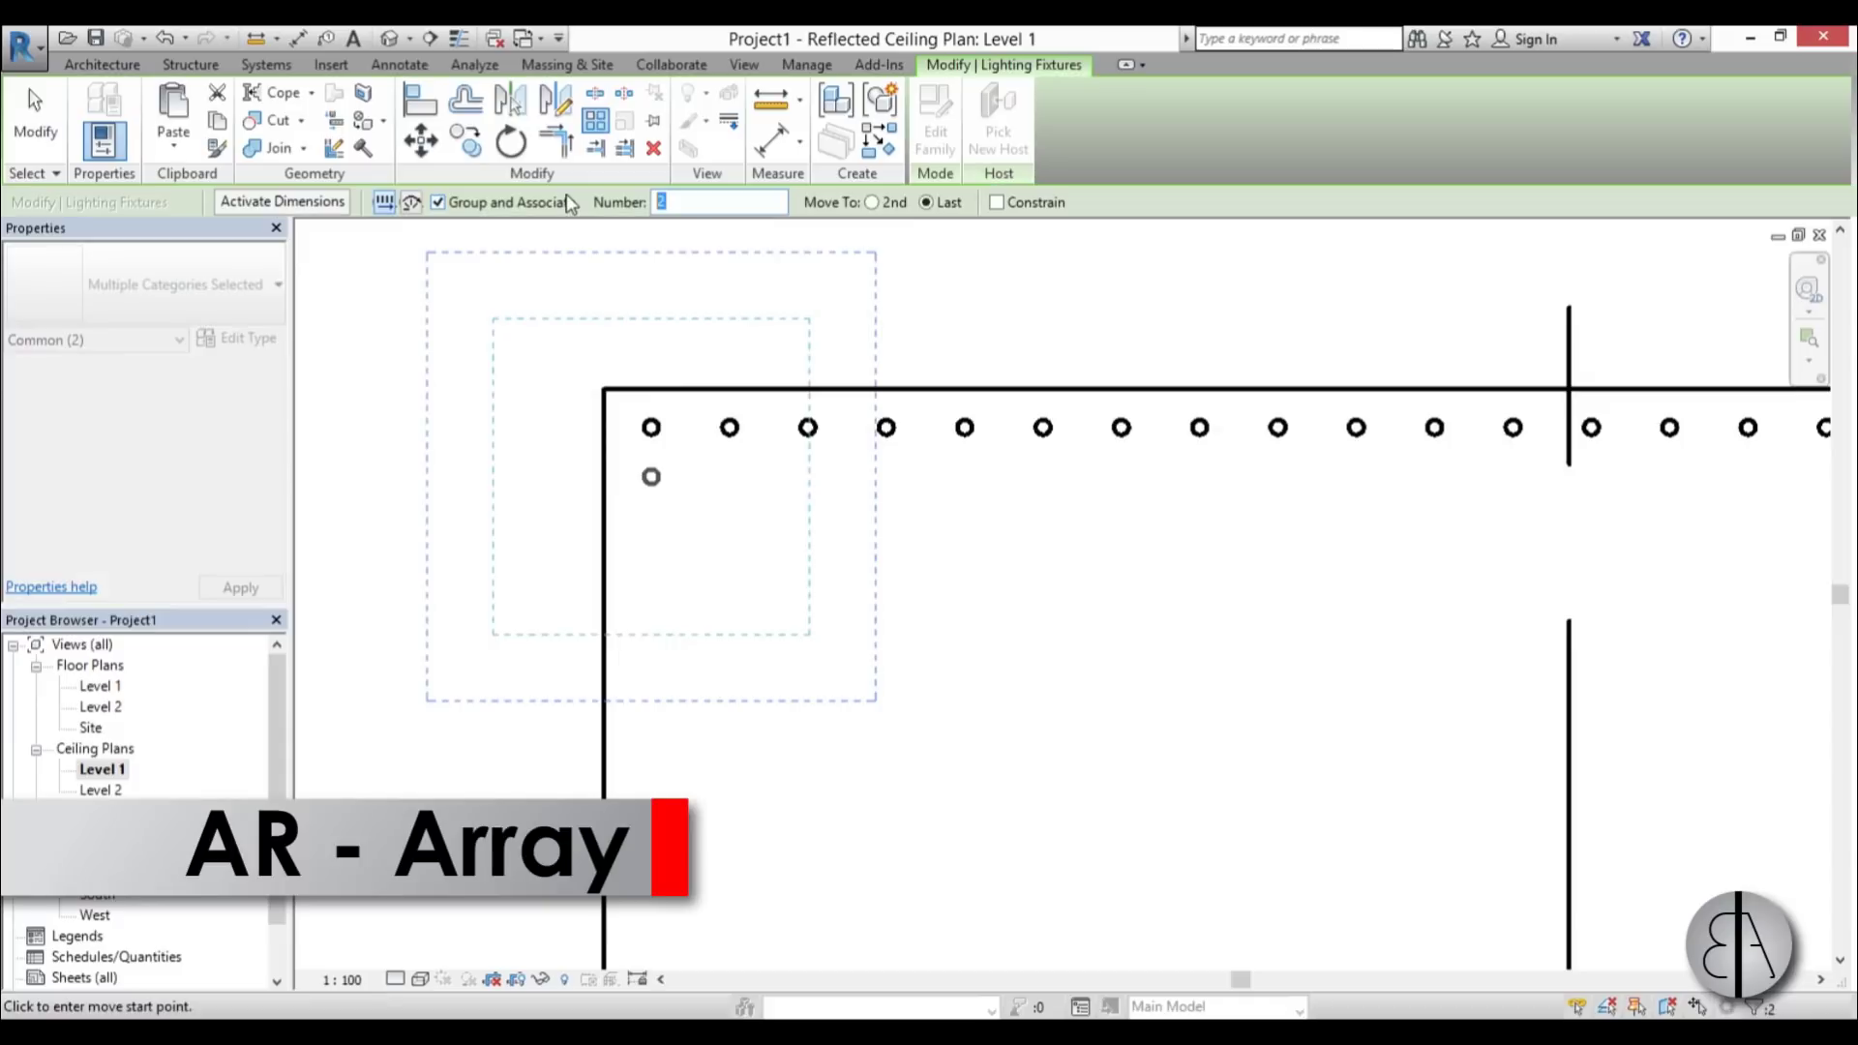
click(651, 476)
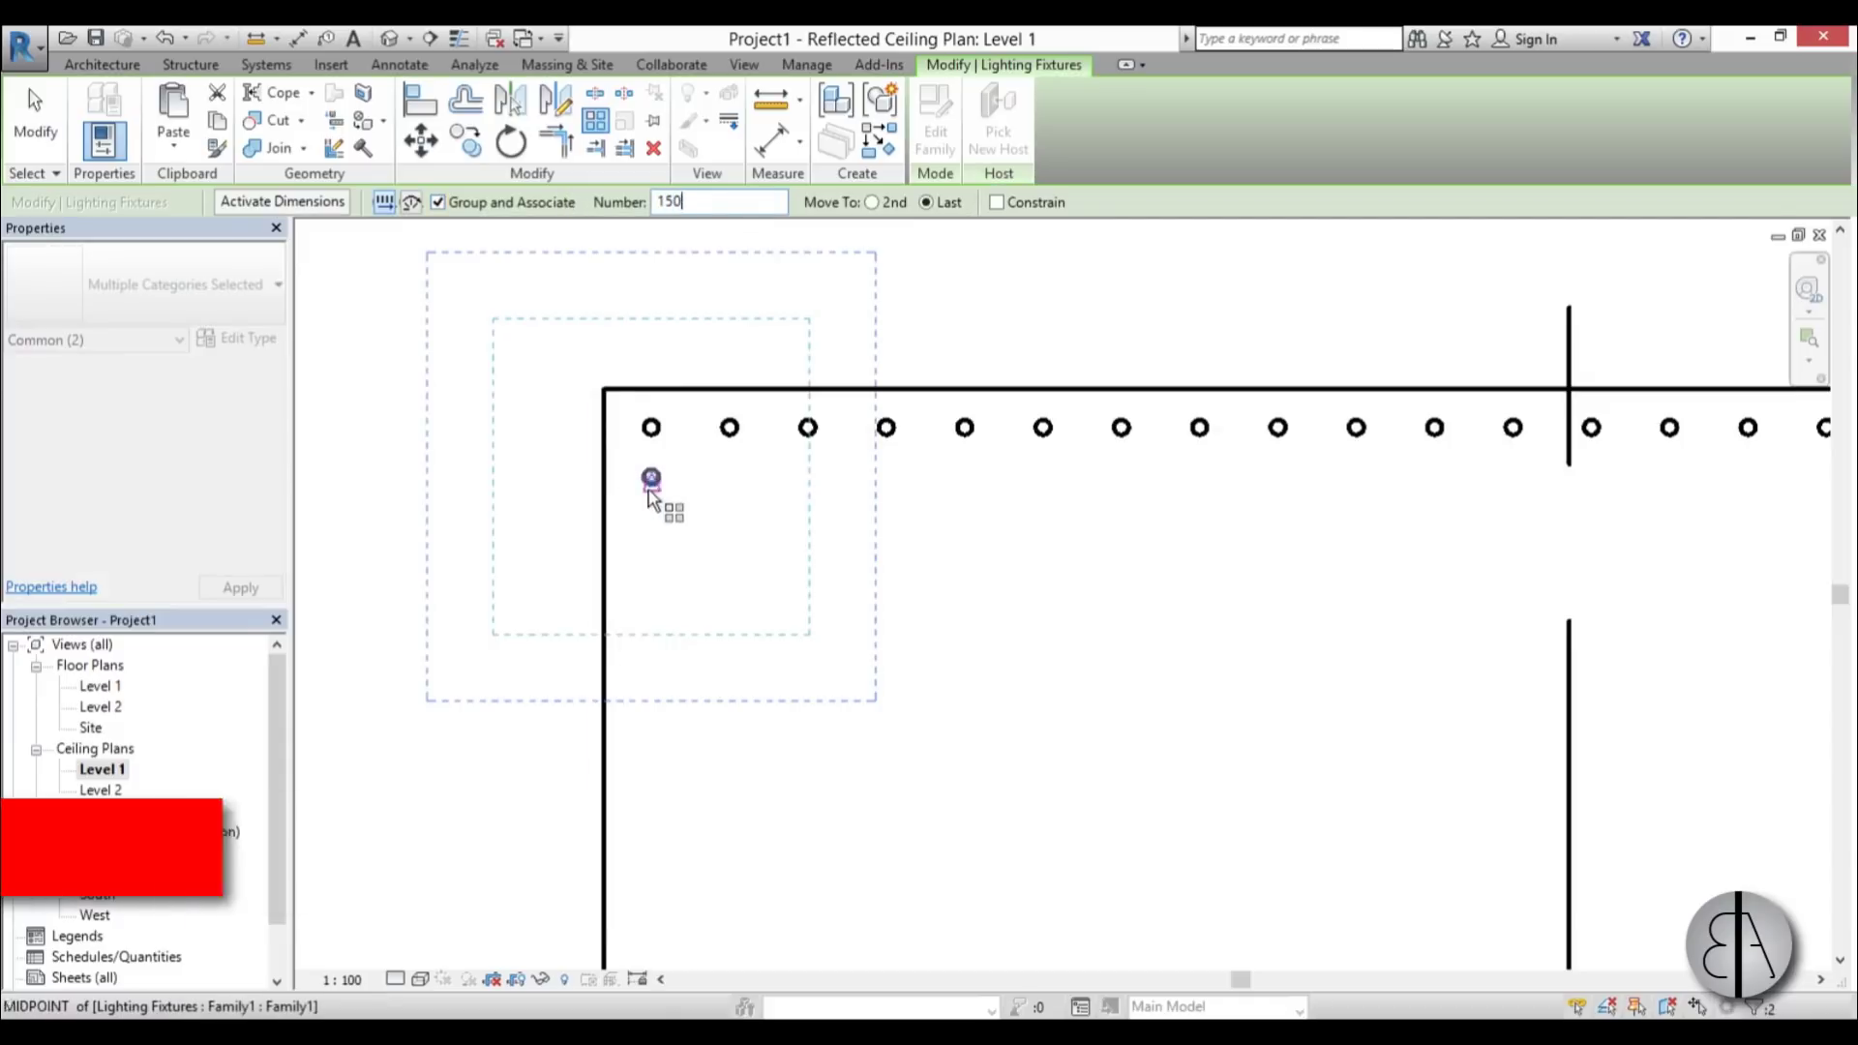
scroll(670, 539, down, 3)
scroll(769, 784, up, 4)
scroll(769, 783, down, 2)
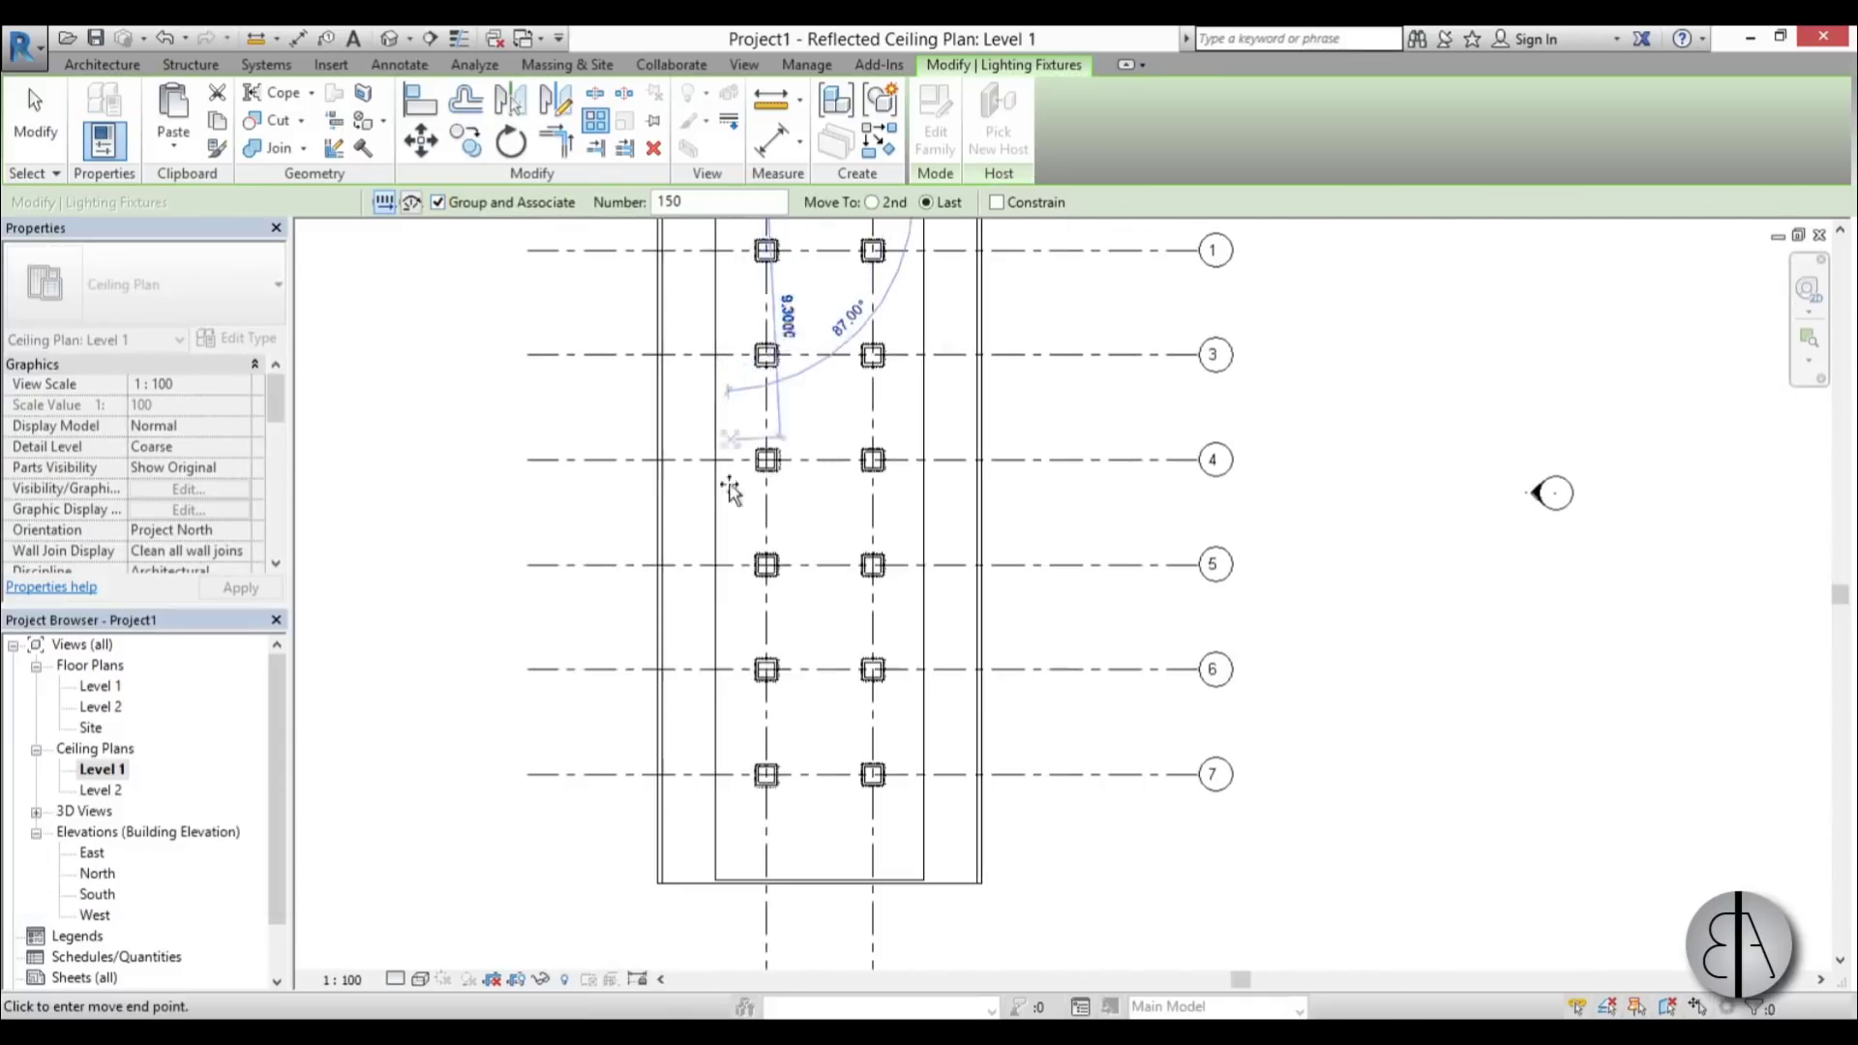
scroll(728, 818, up, 3)
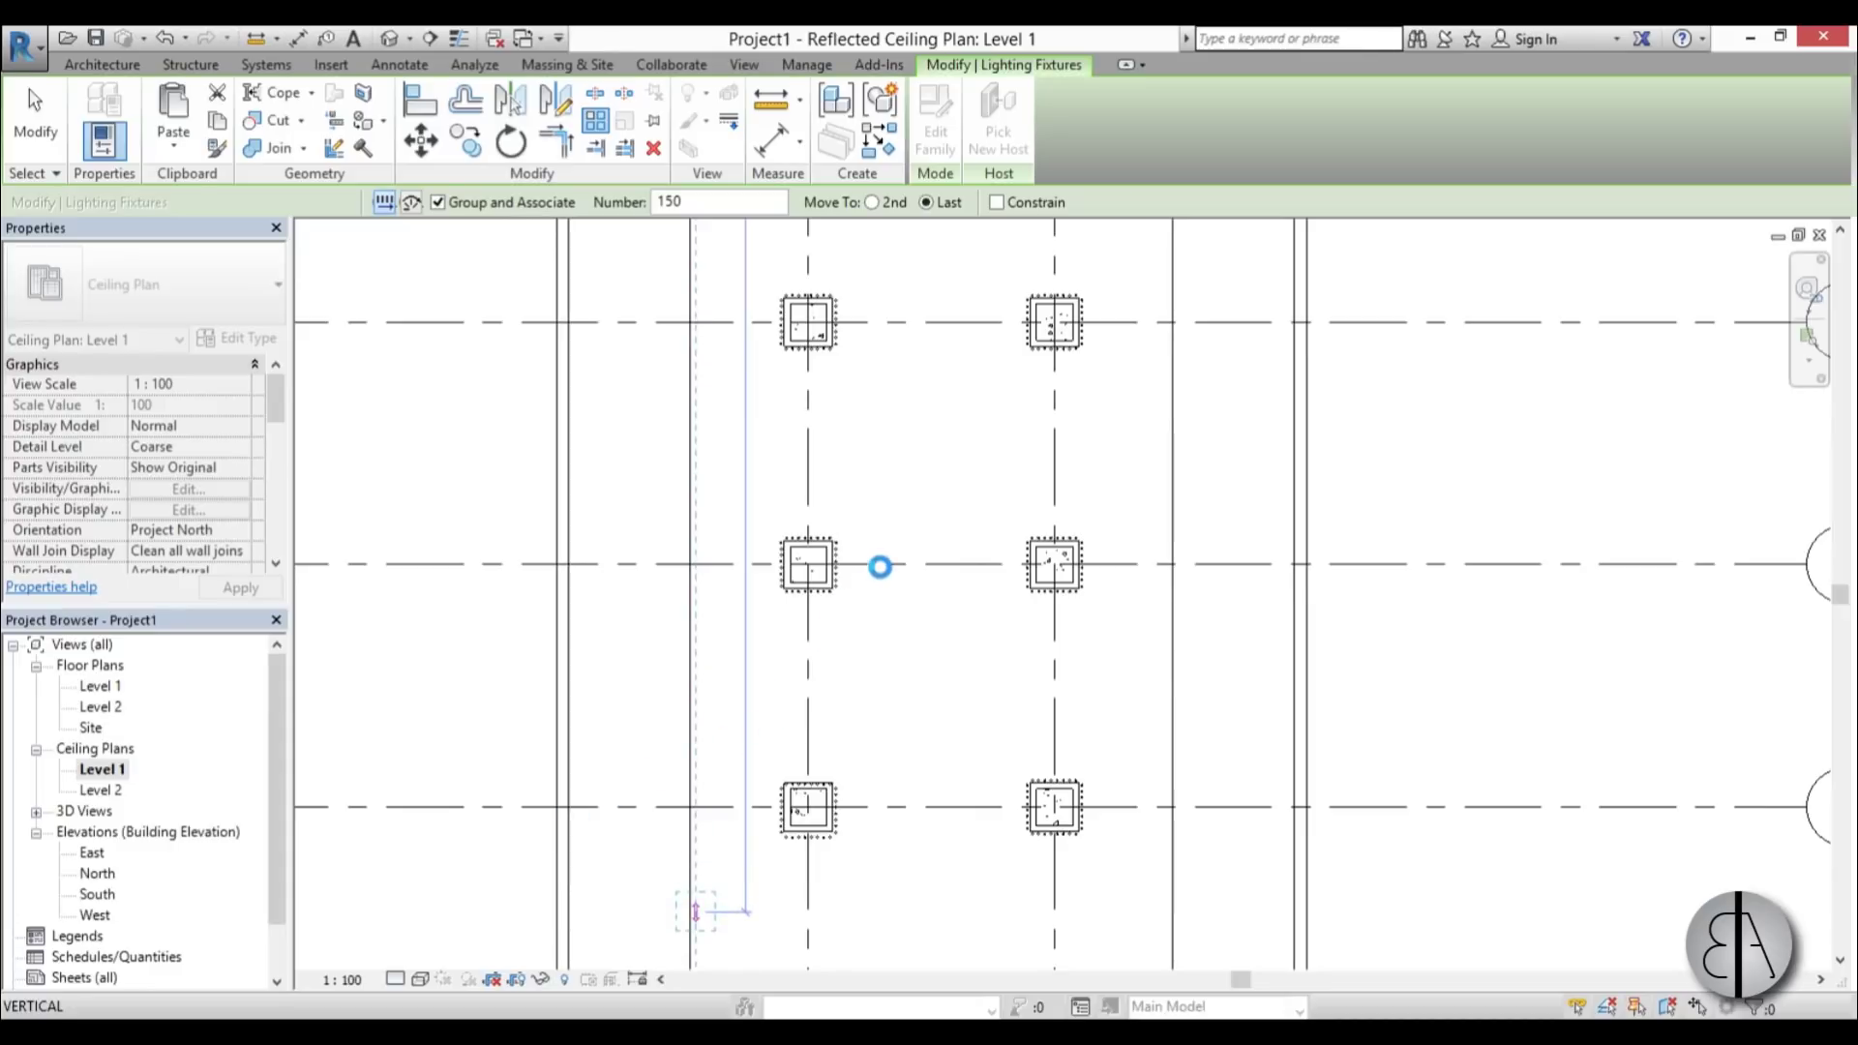
click(804, 539)
scroll(730, 548, down, 3)
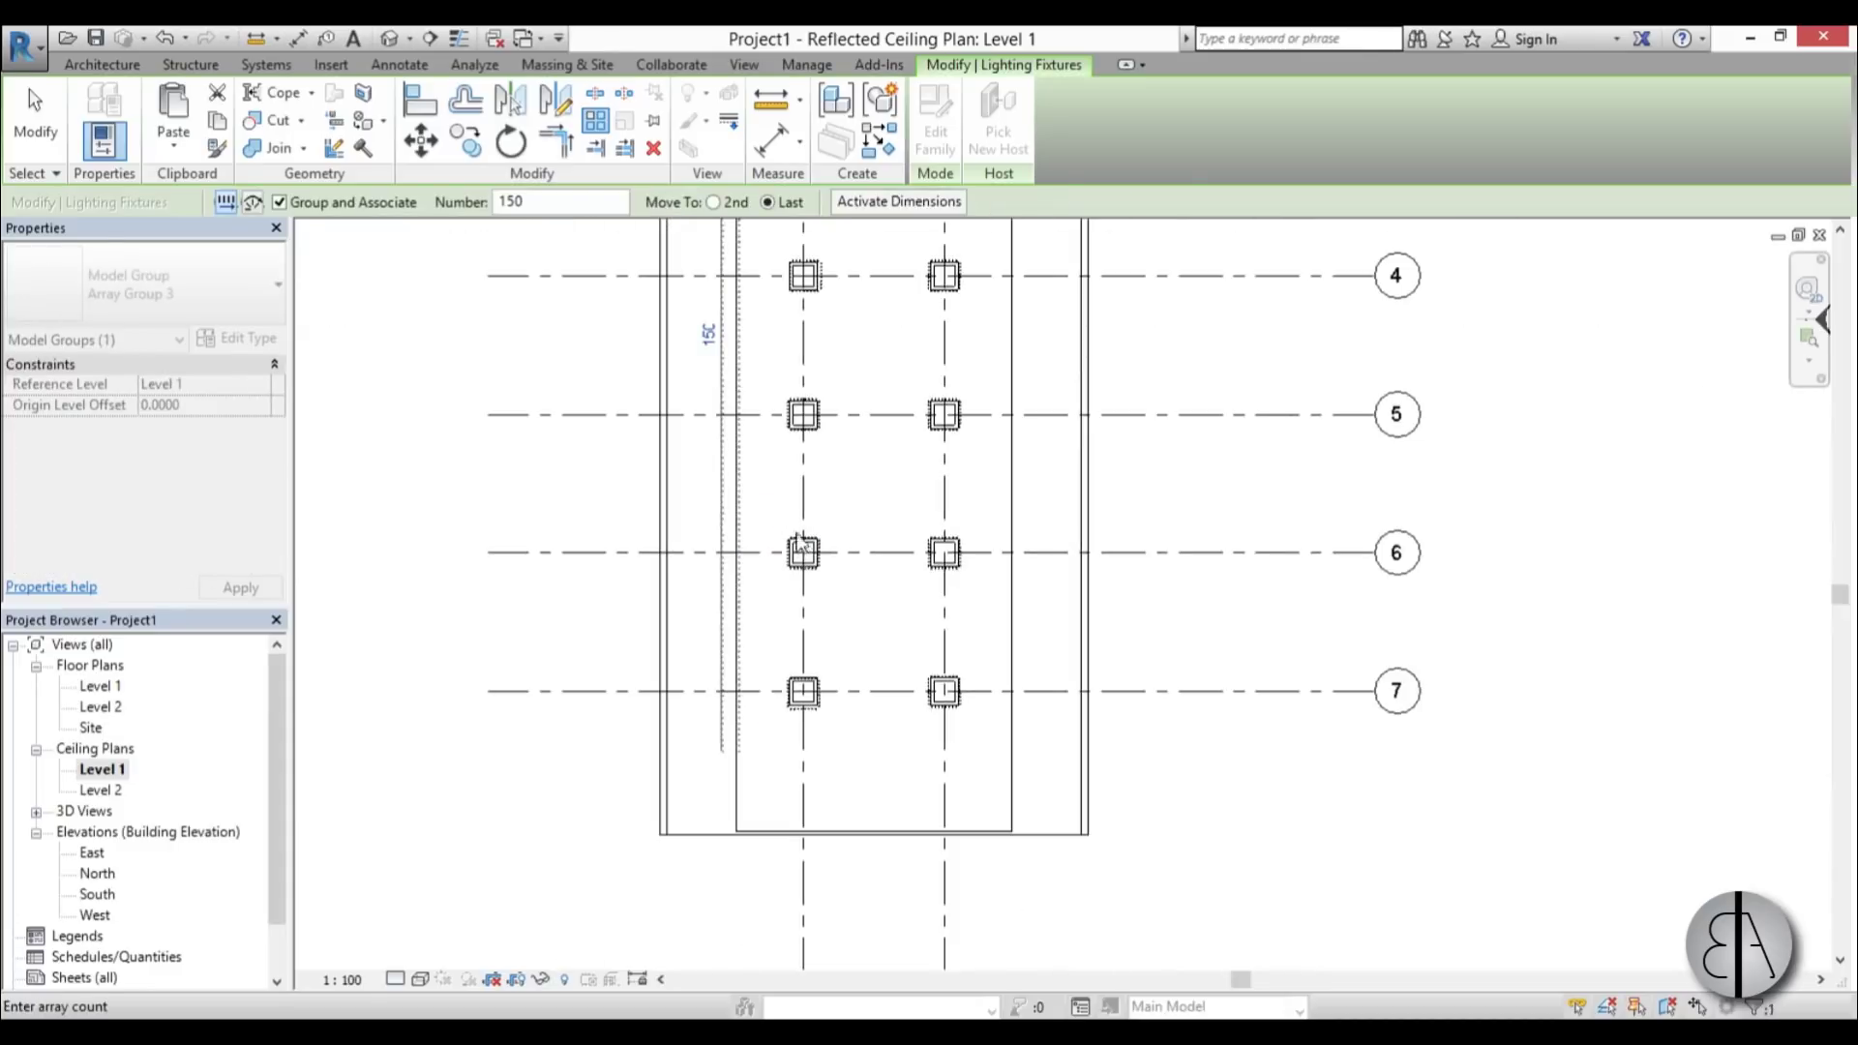
key(Escape)
- Copy the left-edge 150-fixture array group across to the ceiling's right edge
middle_drag(797, 447, 850, 550)
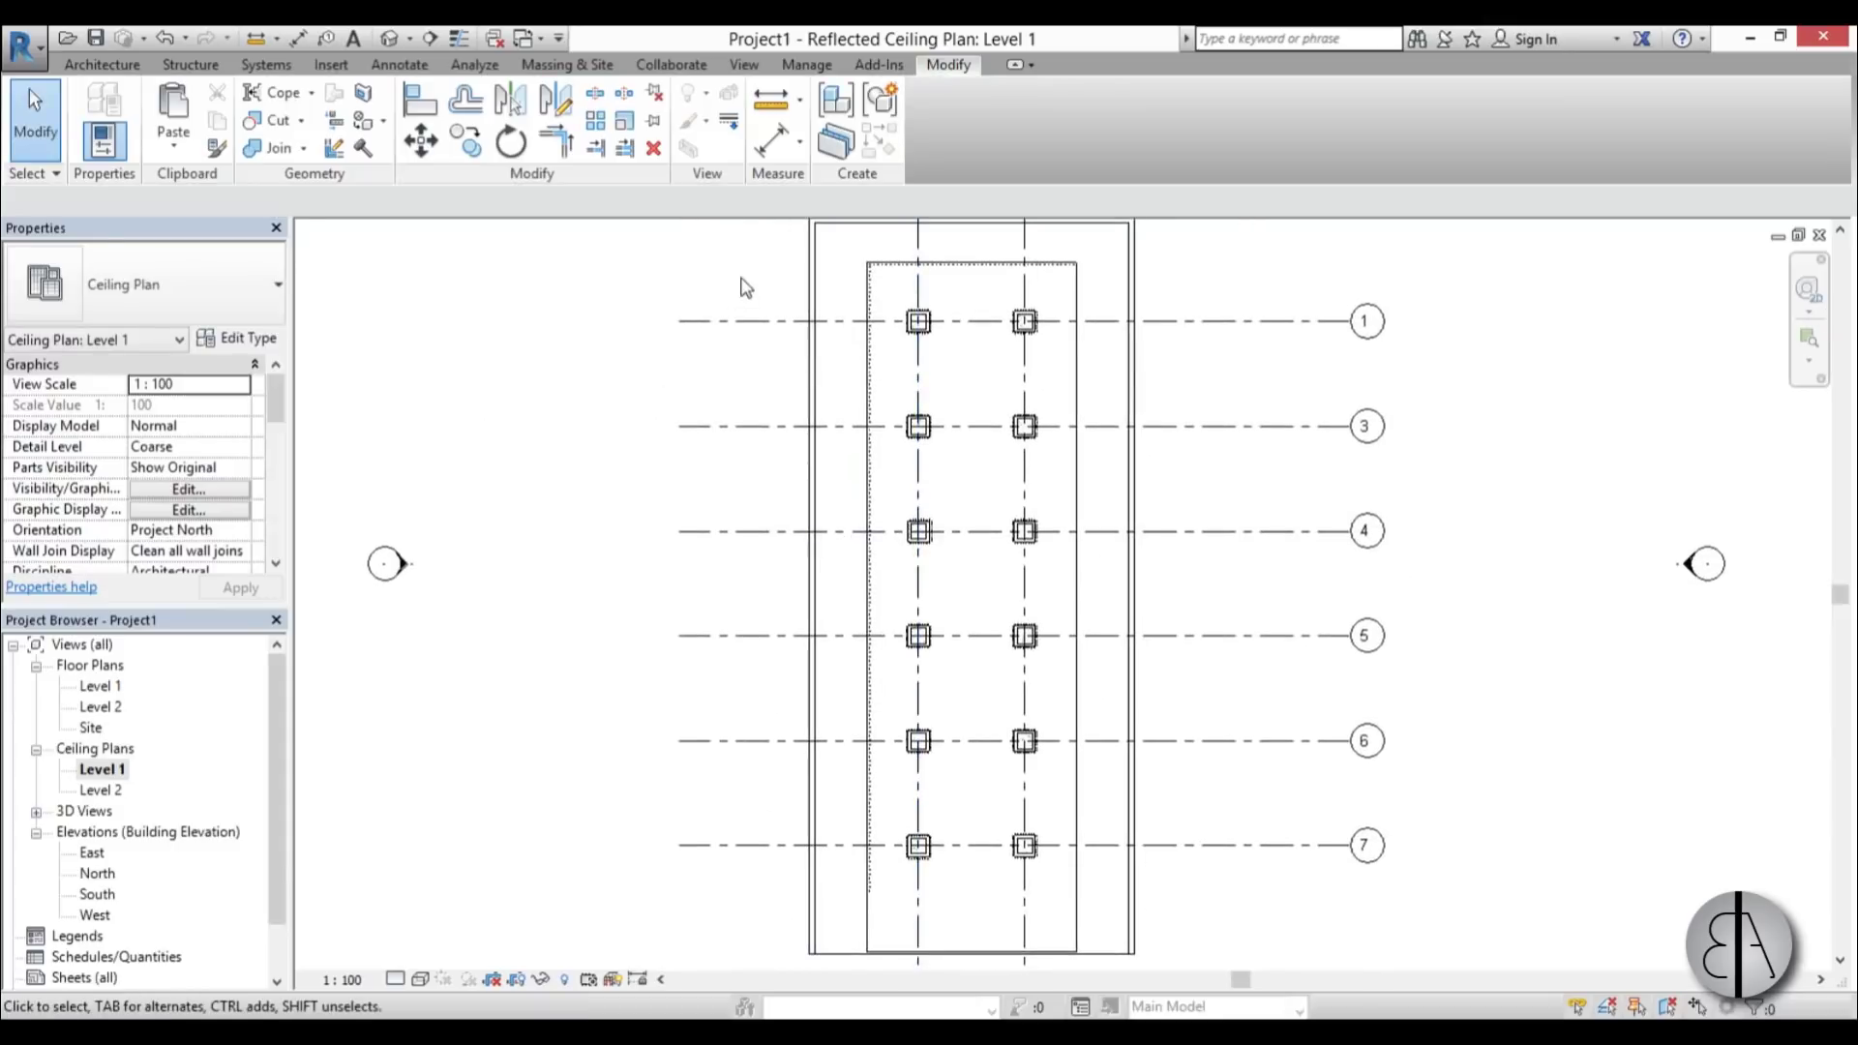
drag(726, 240, 876, 957)
scroll(900, 263, up, 6)
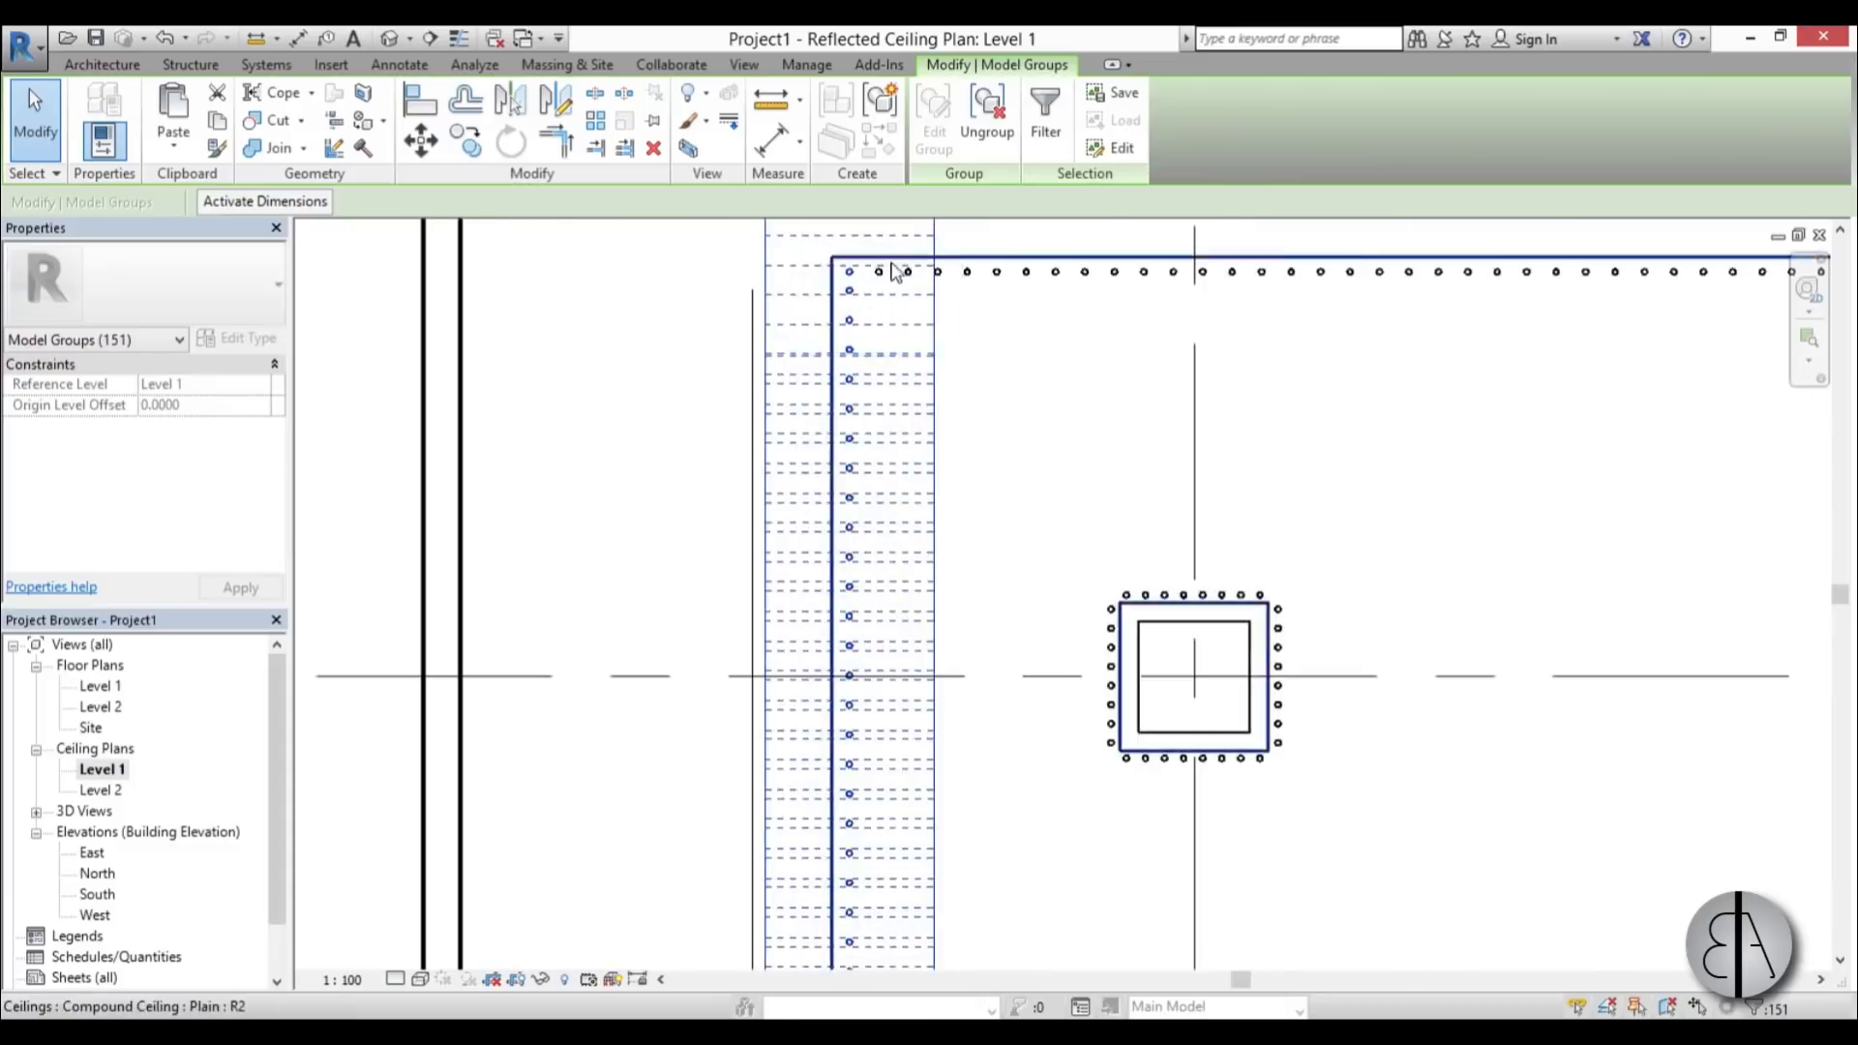
scroll(697, 309, up, 4)
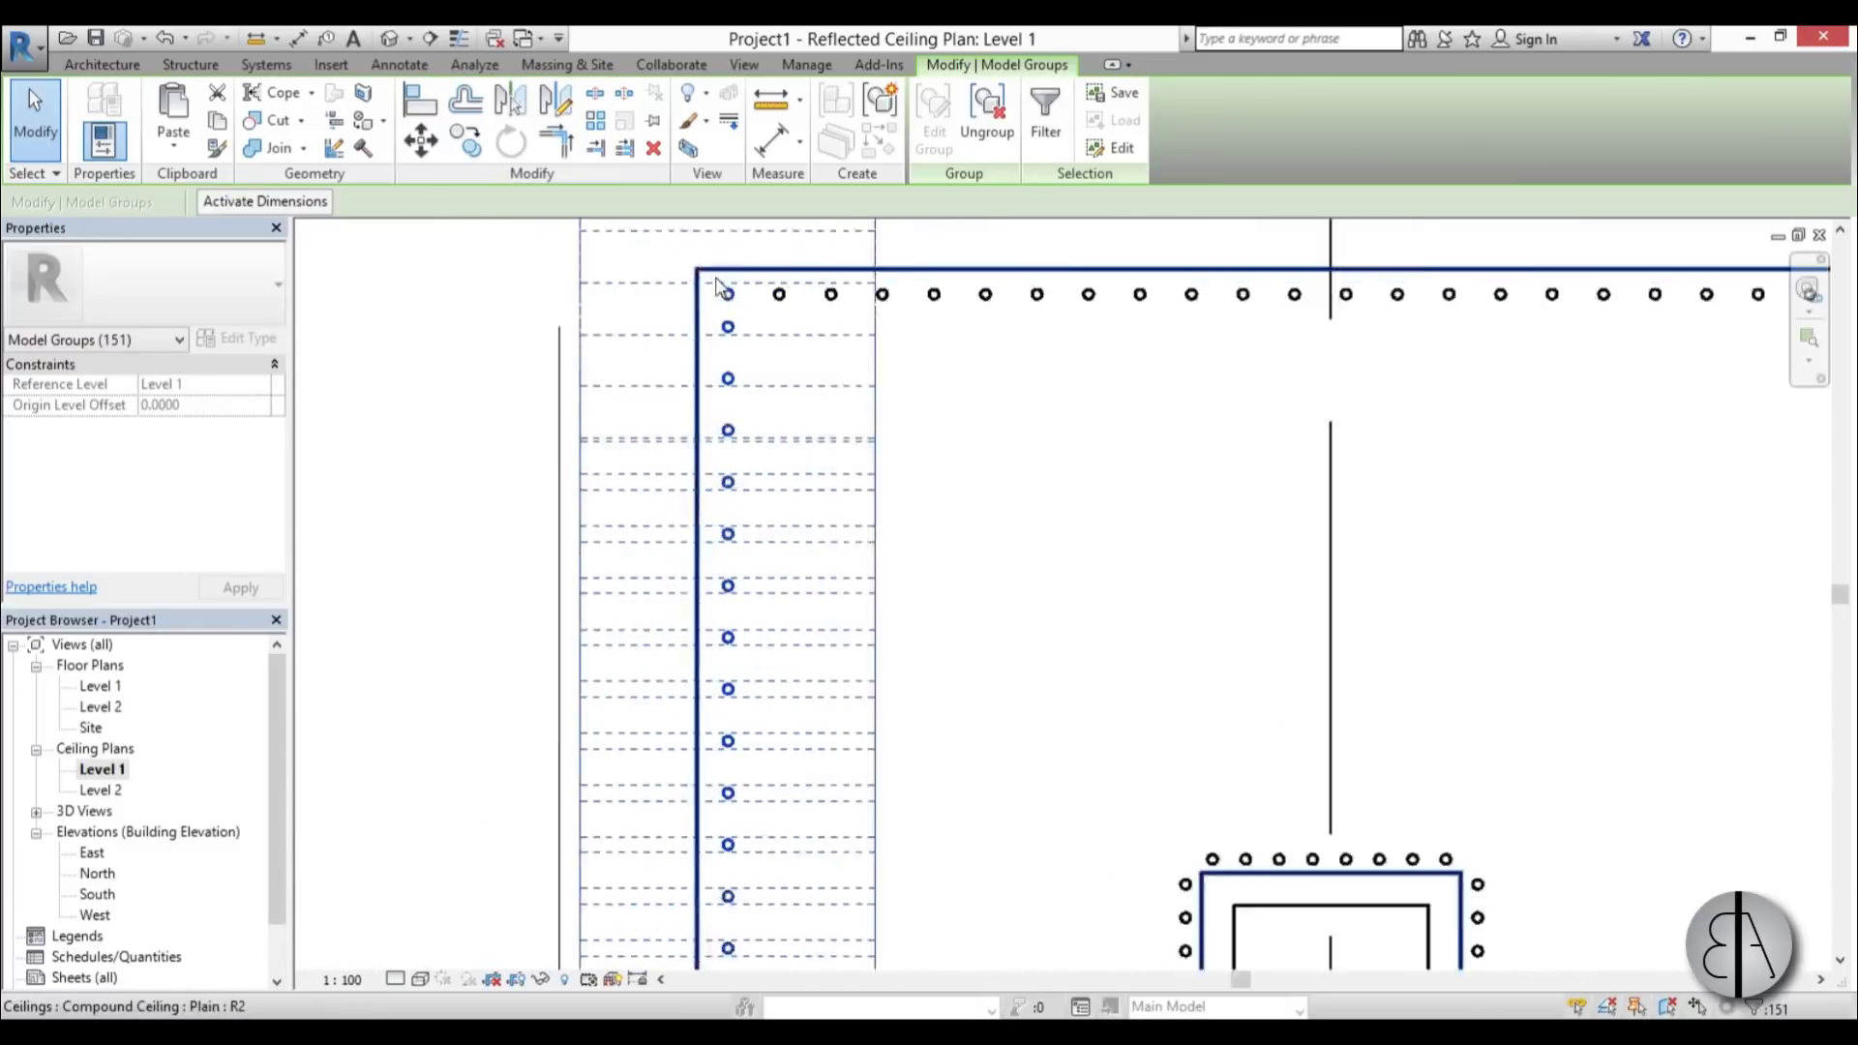
click(732, 306)
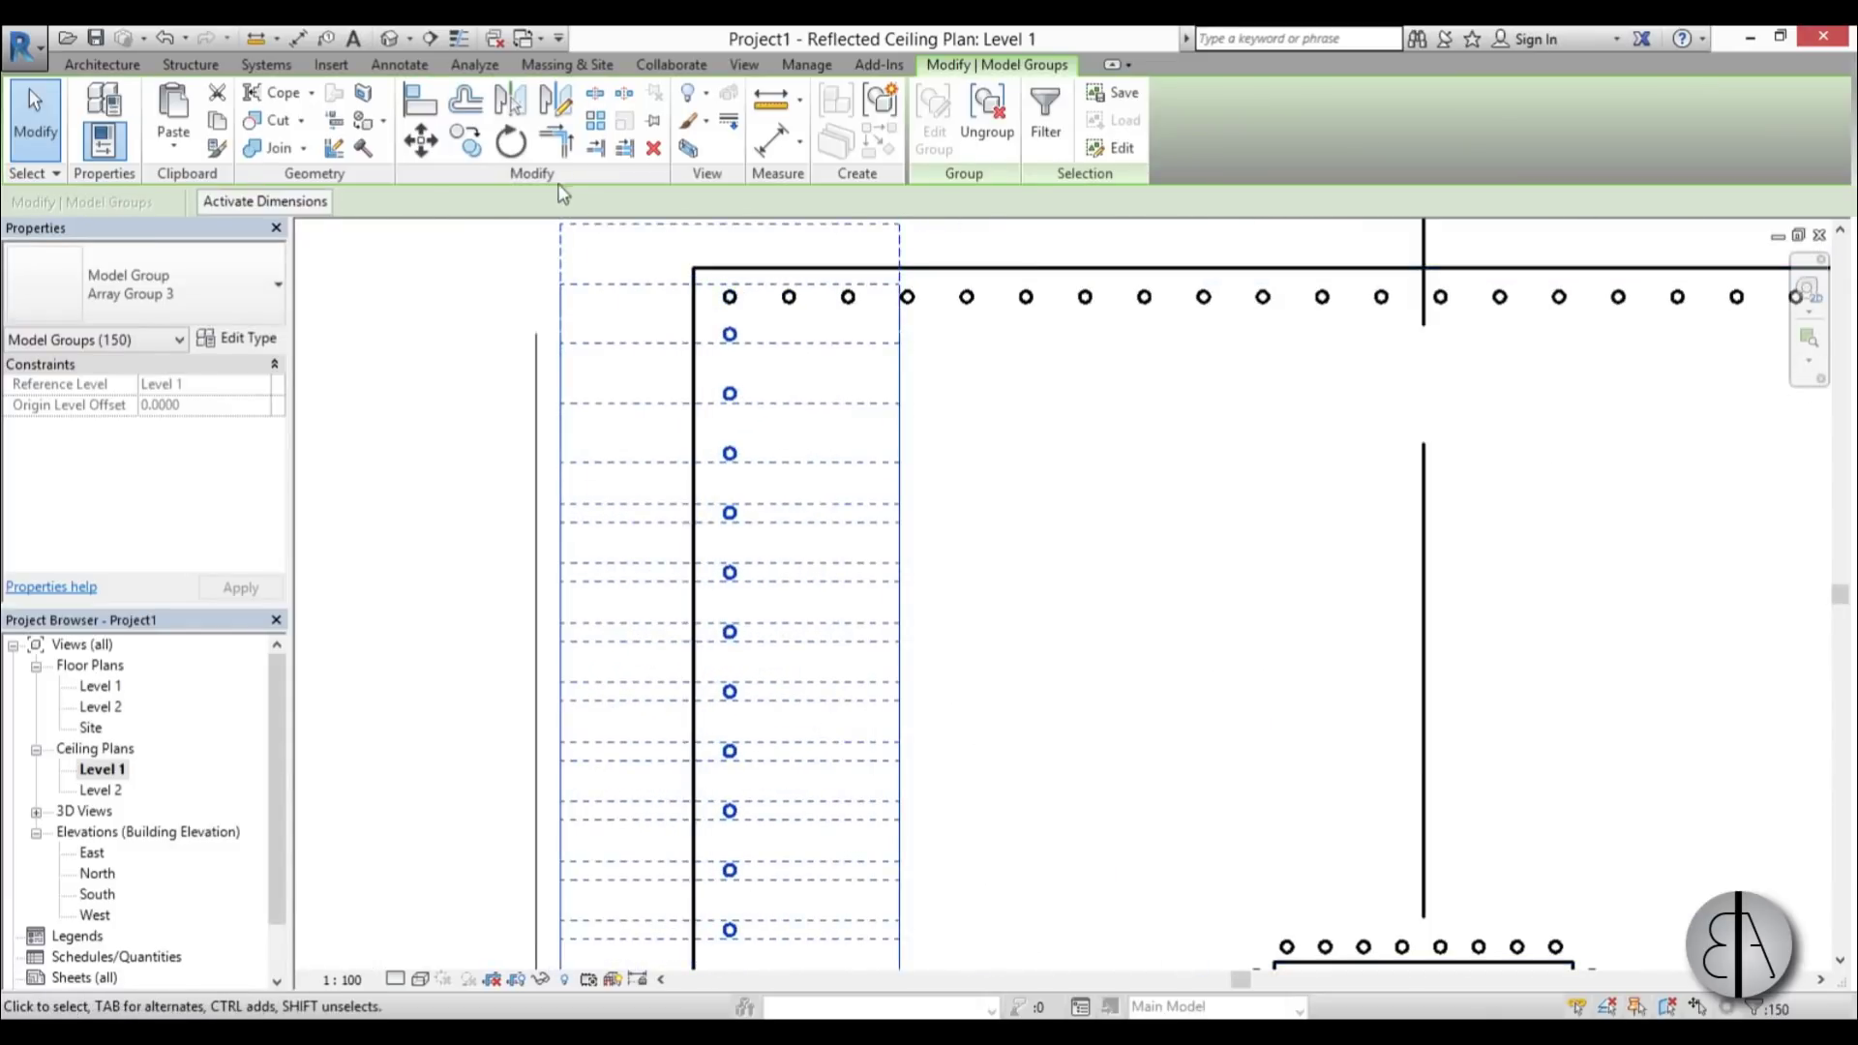
click(466, 140)
click(732, 337)
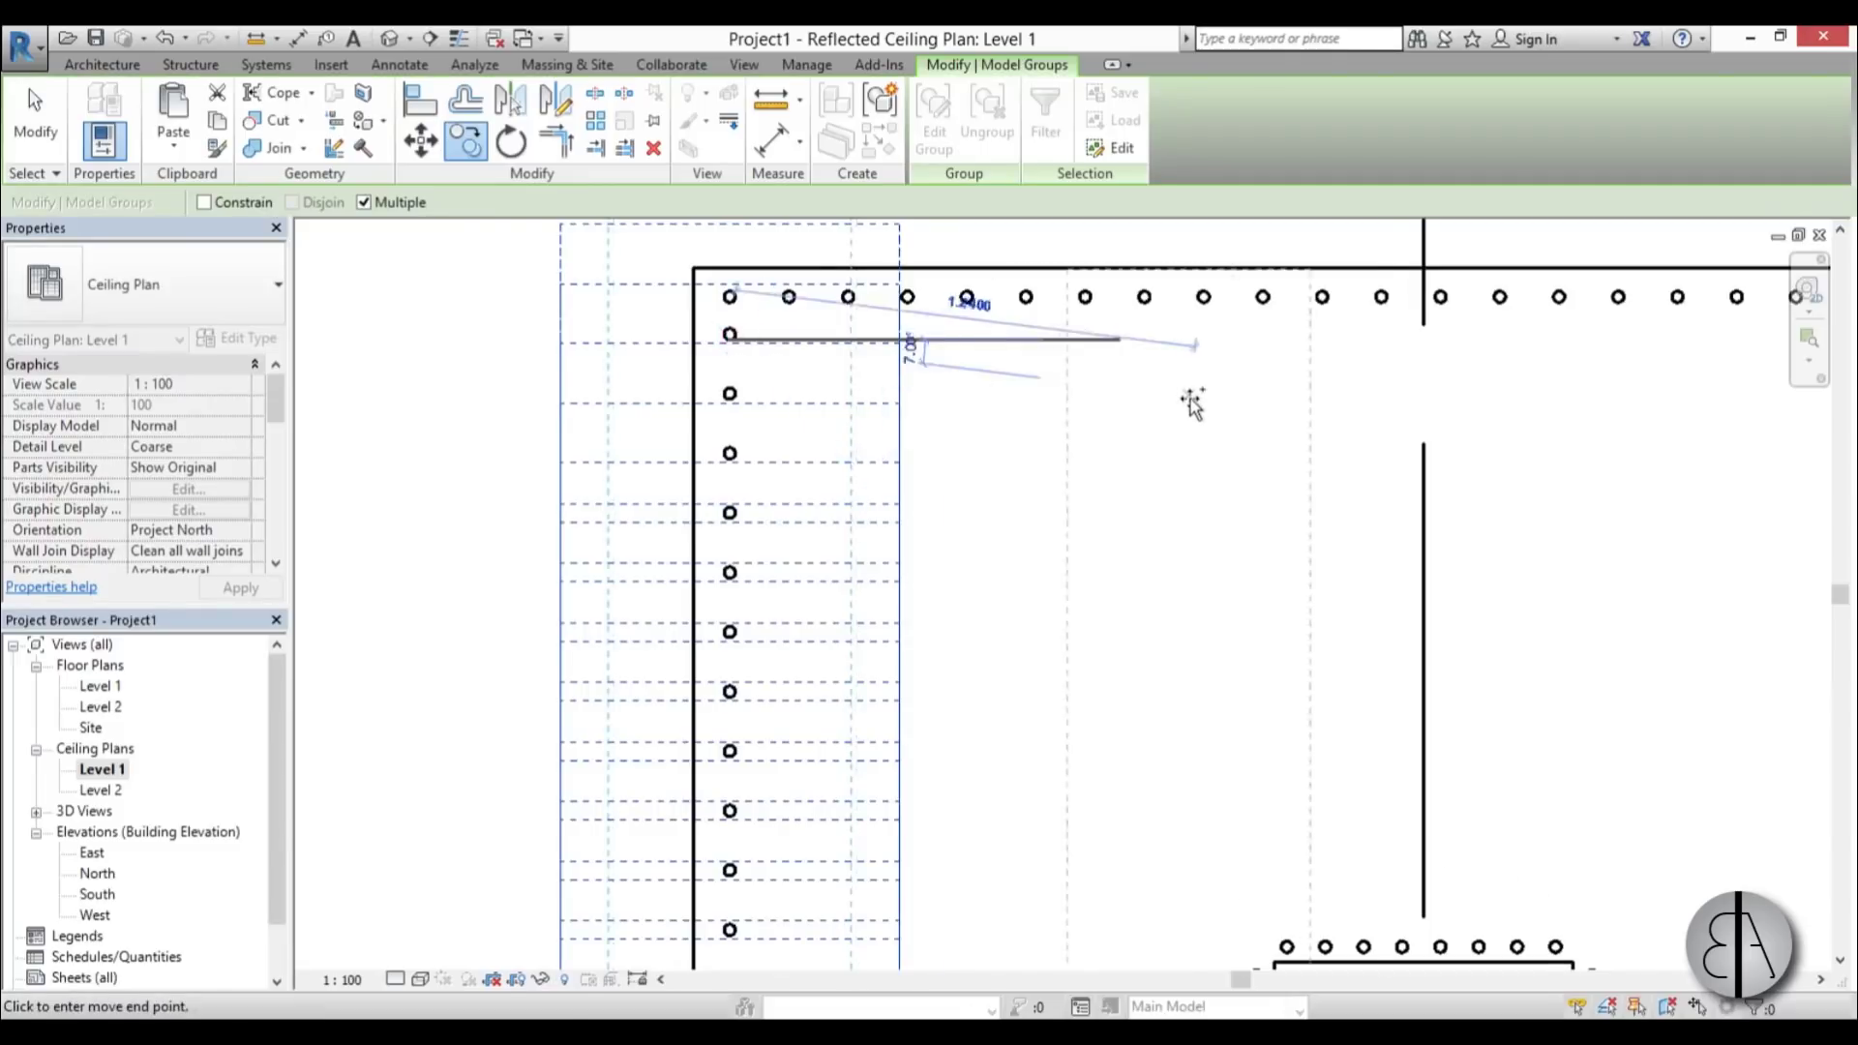
scroll(386, 448, down, 5)
scroll(1270, 414, up, 4)
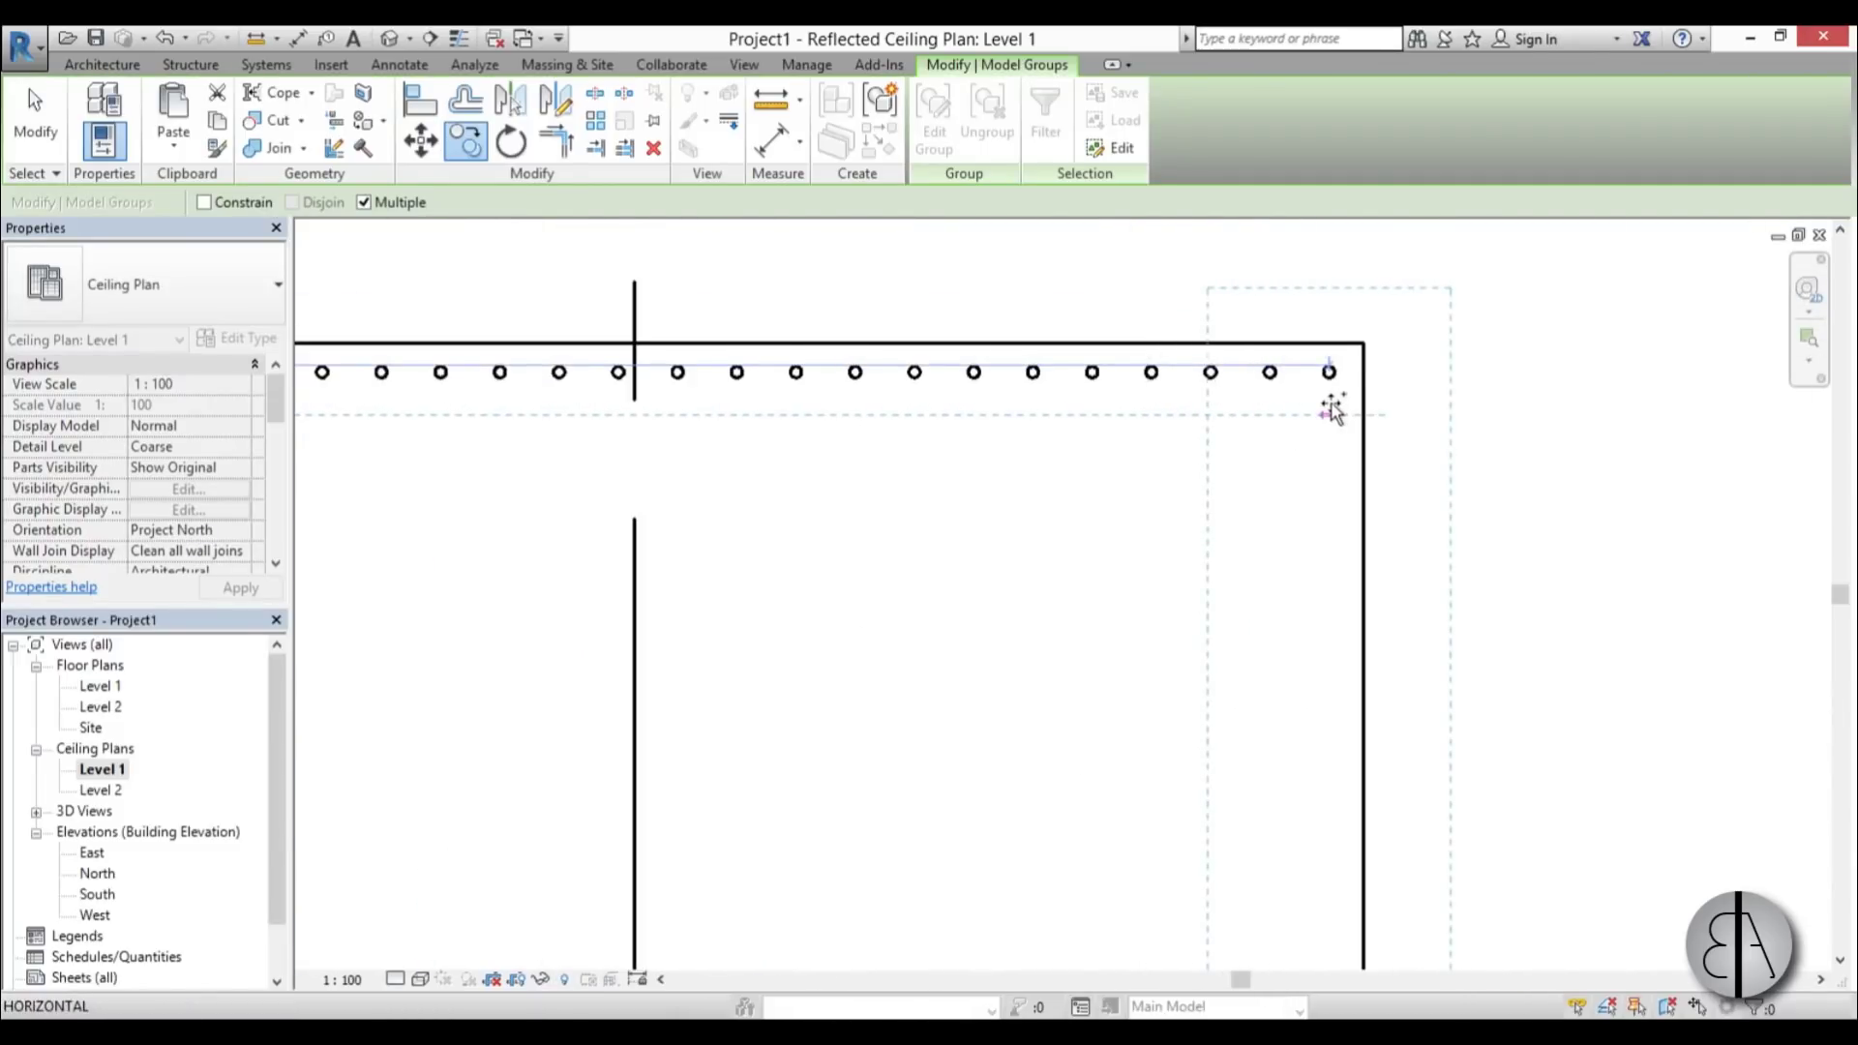
scroll(978, 399, down, 8)
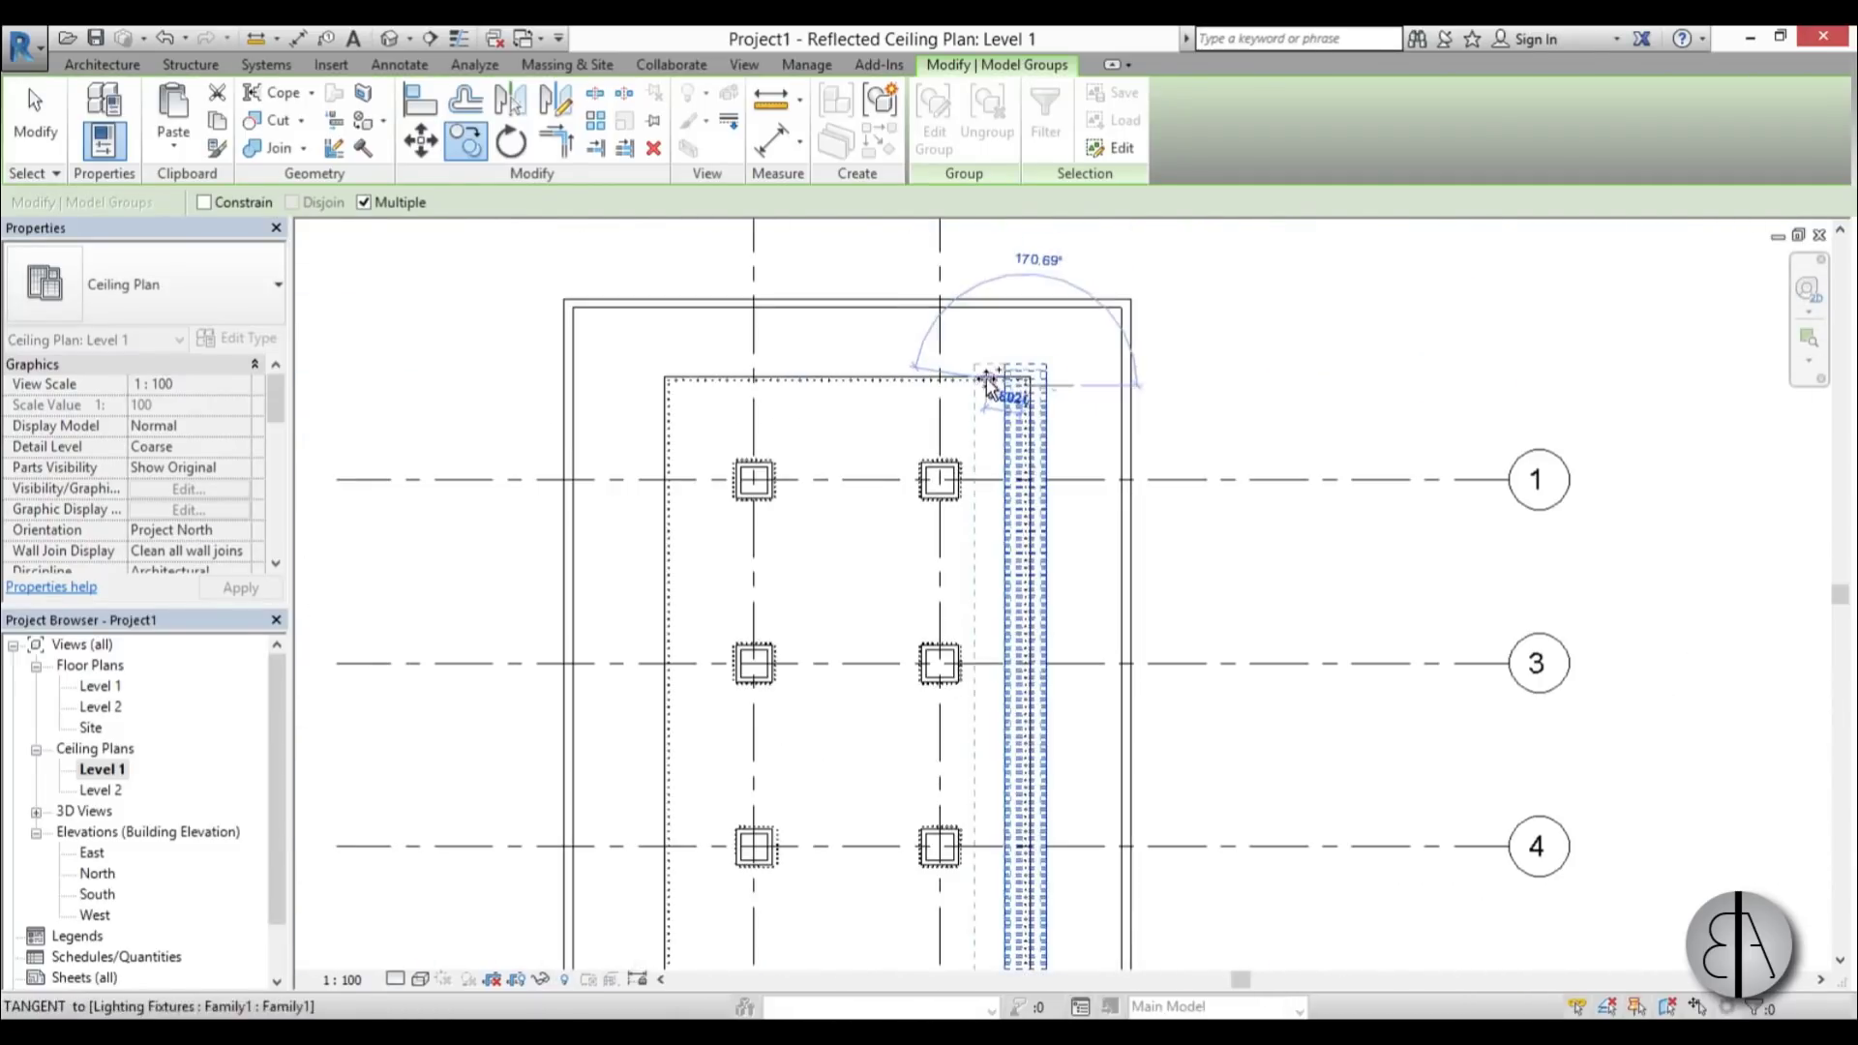
key(Escape)
- Switch to the Level 1 floor plan and centre the hall in view
middle_drag(1052, 624, 1025, 572)
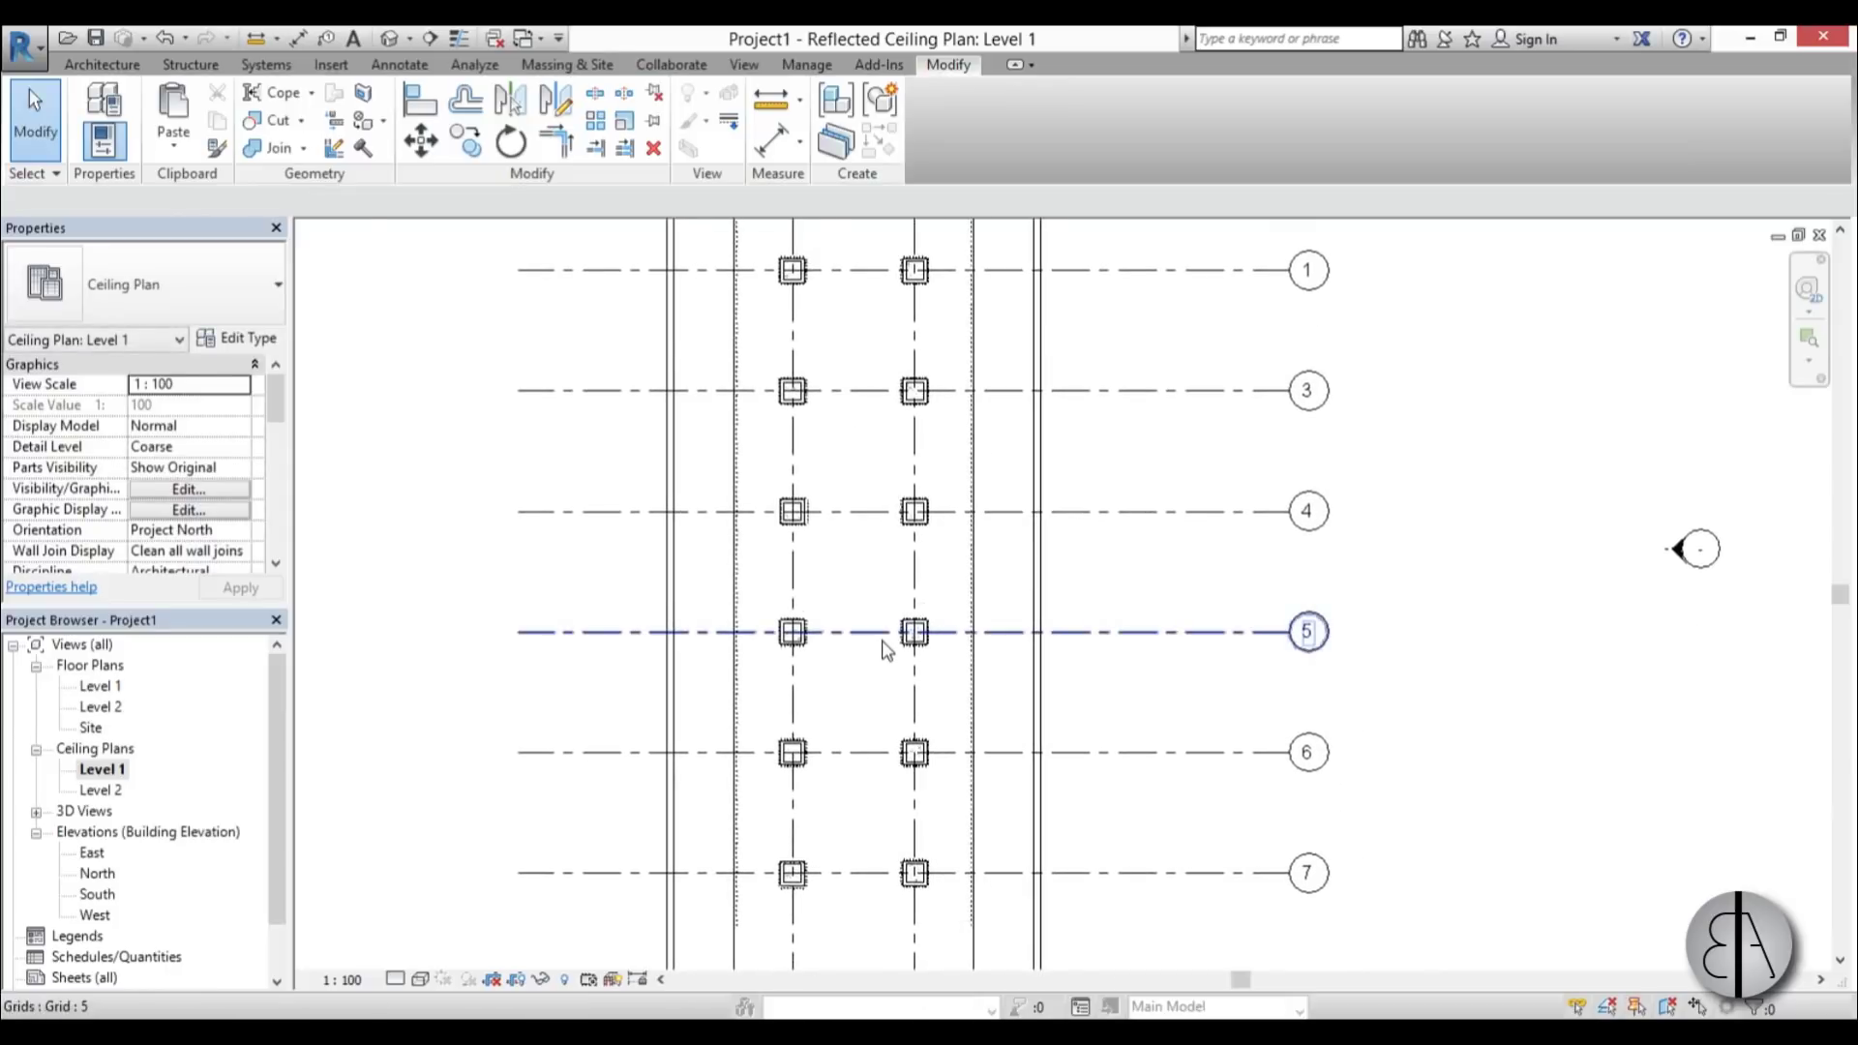
scroll(849, 643, down, 2)
middle_drag(820, 665, 807, 623)
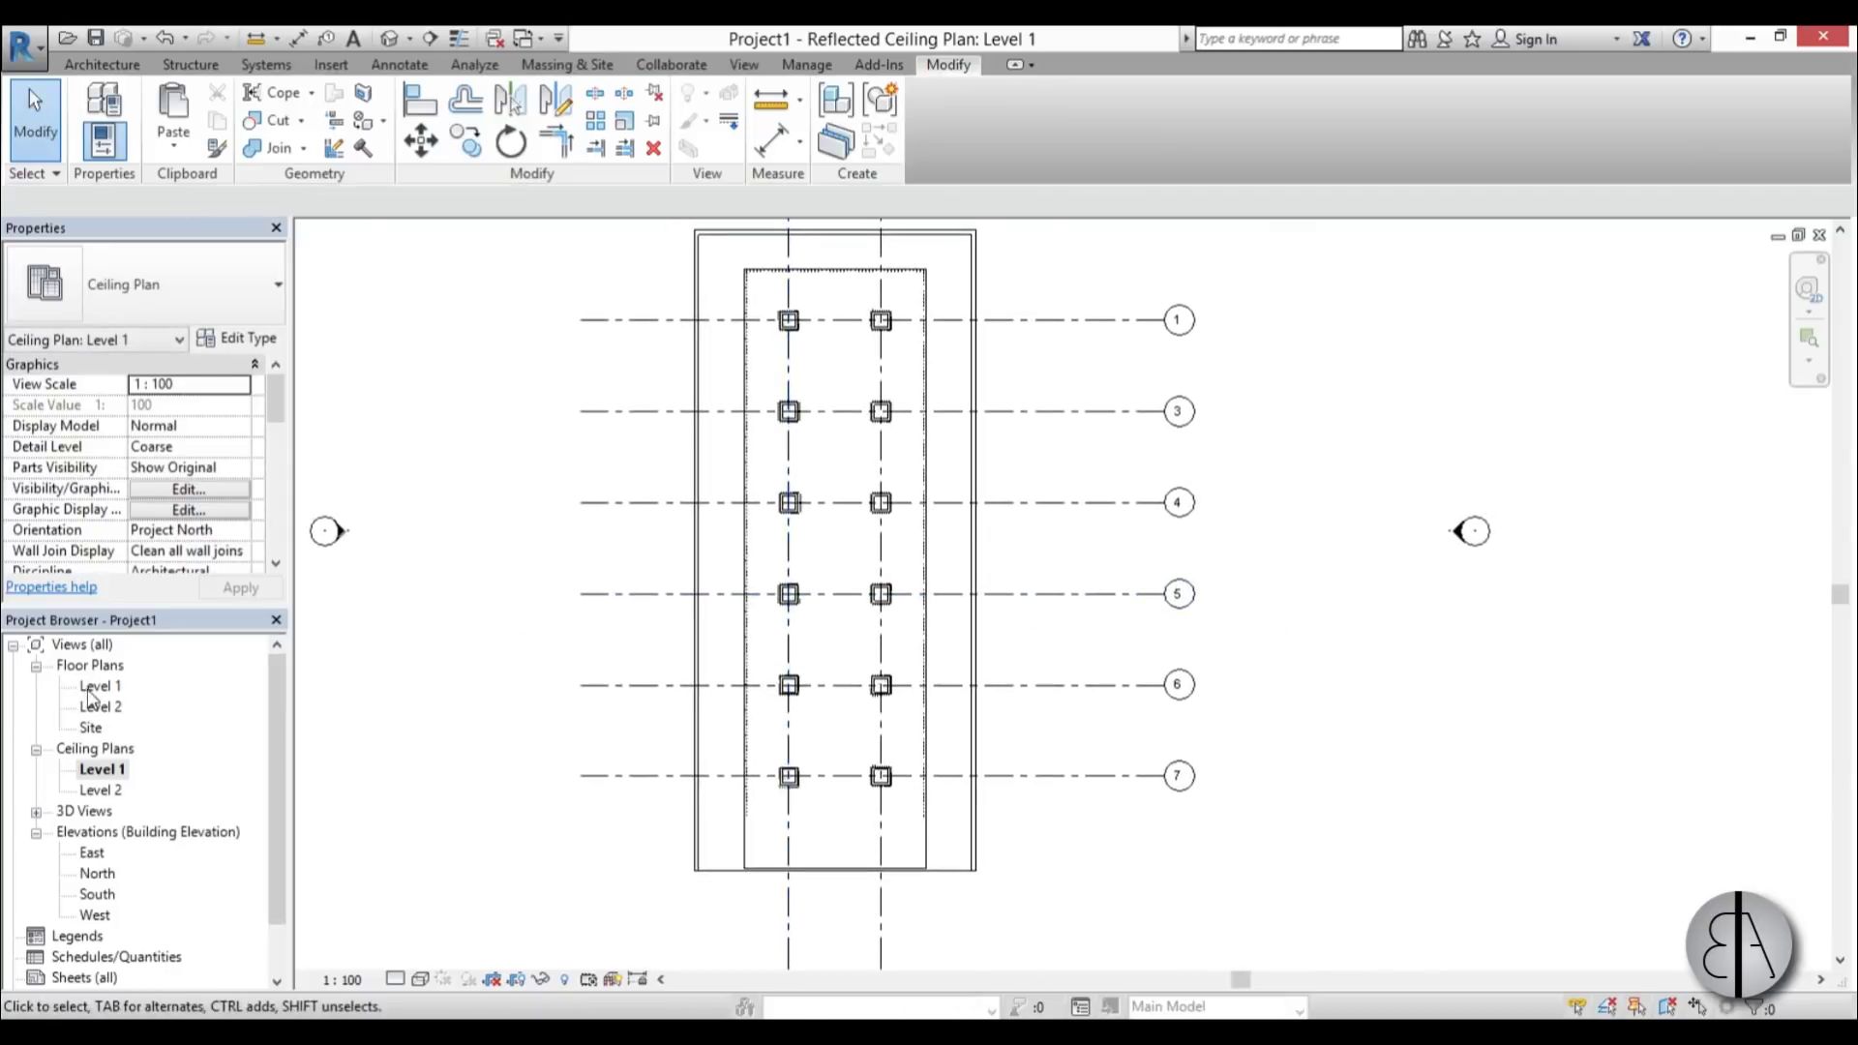
double_click(97, 686)
scroll(764, 551, down, 5)
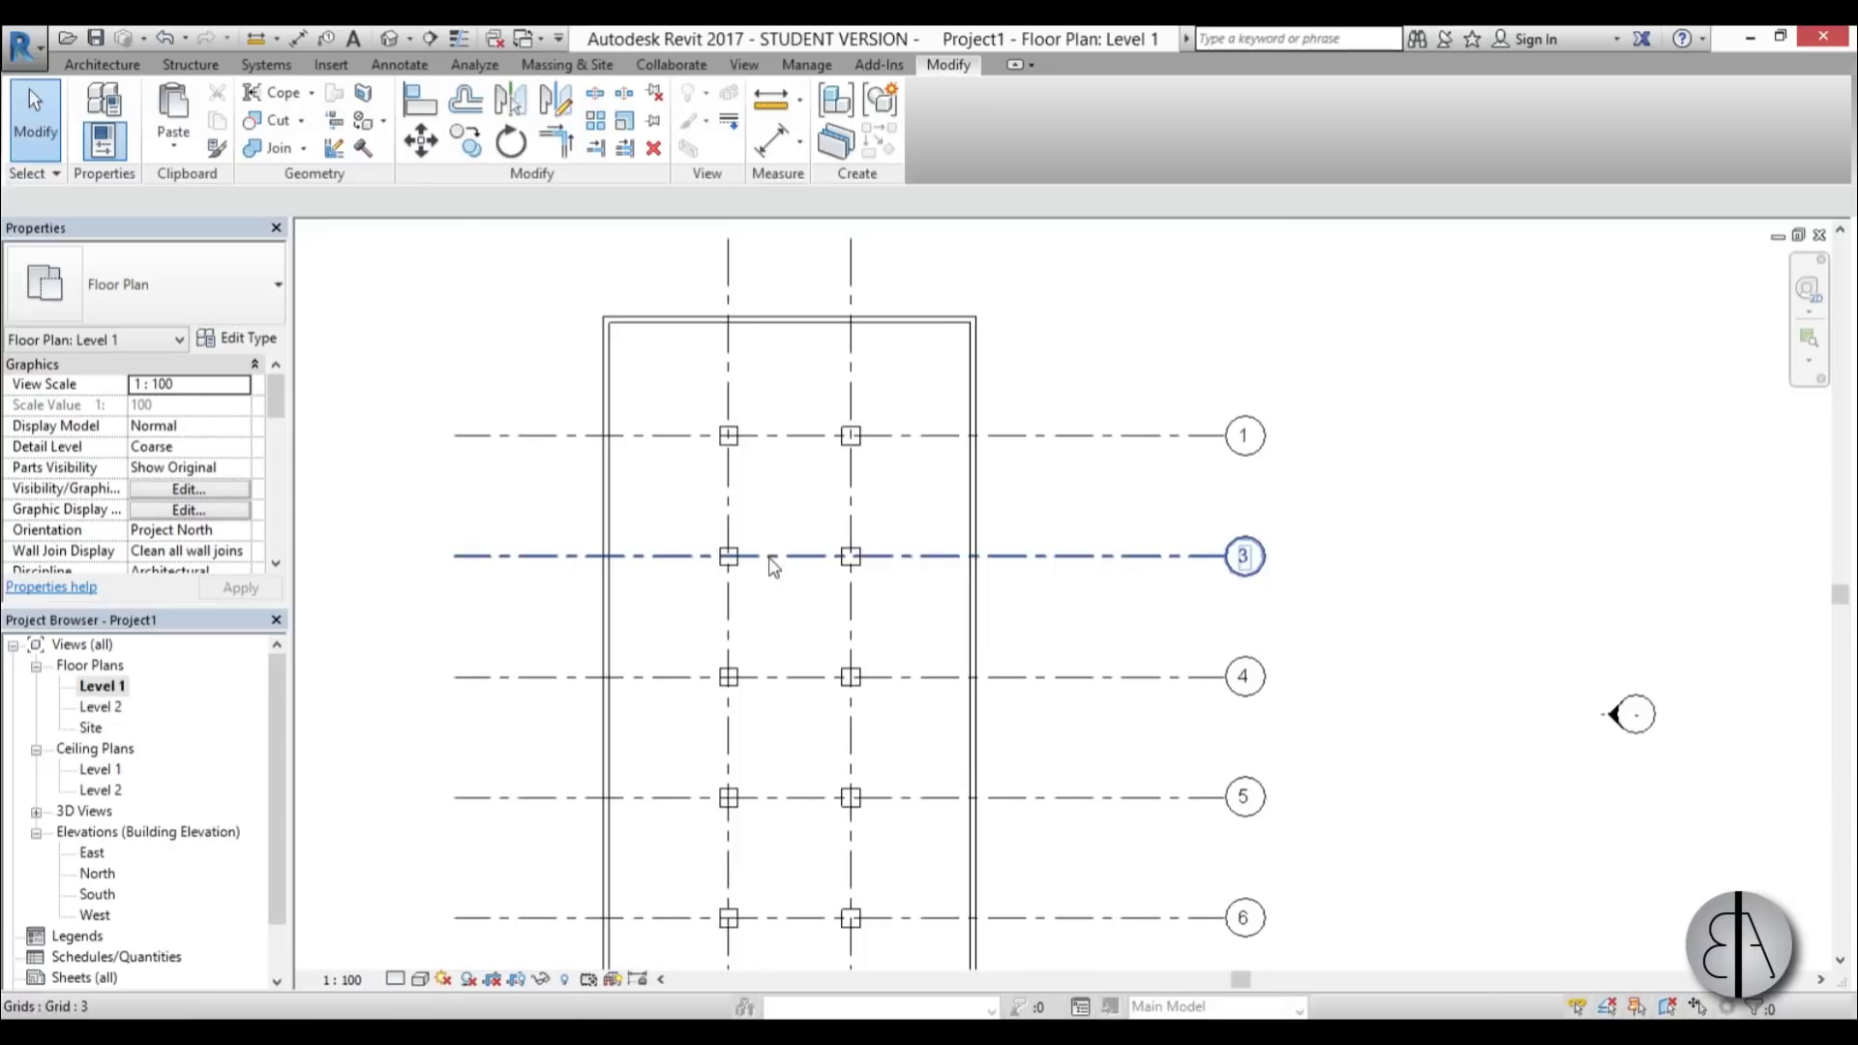
middle_drag(774, 566, 806, 484)
- Place a perspective camera with its eye below grid 7, aimed north beyond grid 1
click(408, 41)
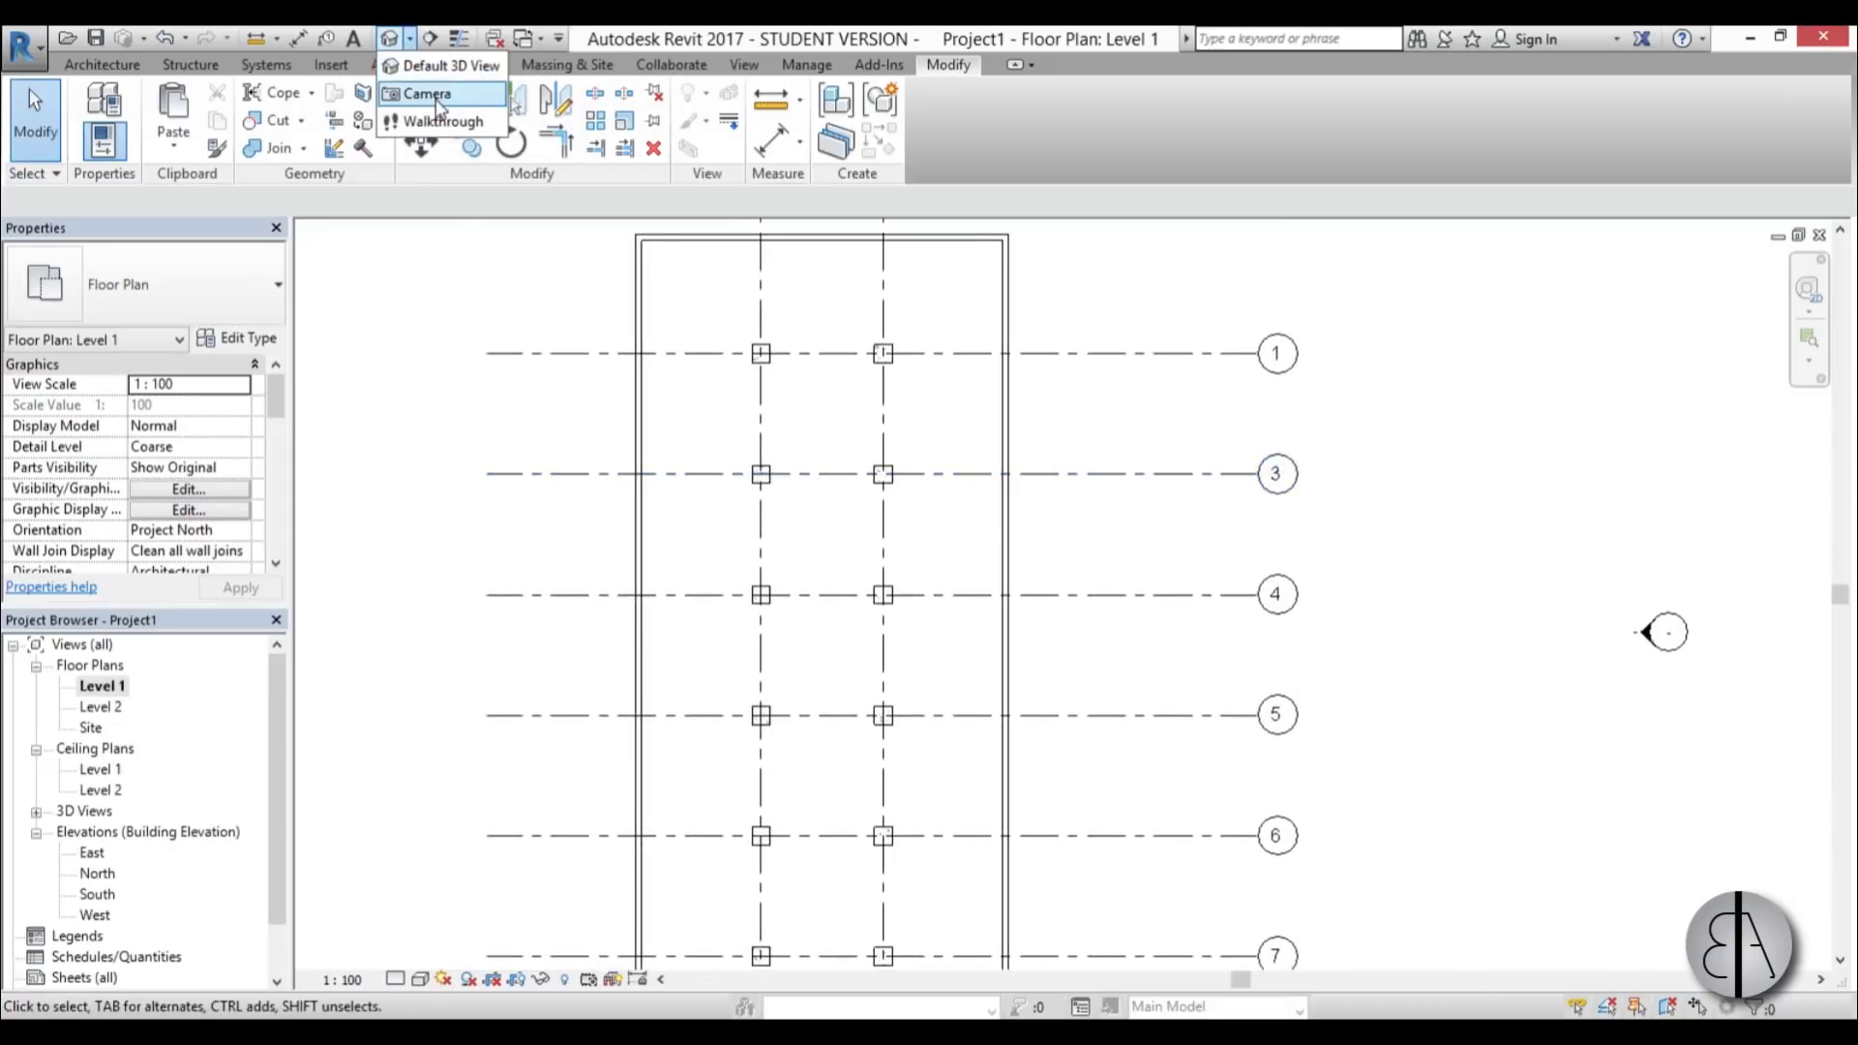
click(437, 97)
scroll(910, 406, down, 2)
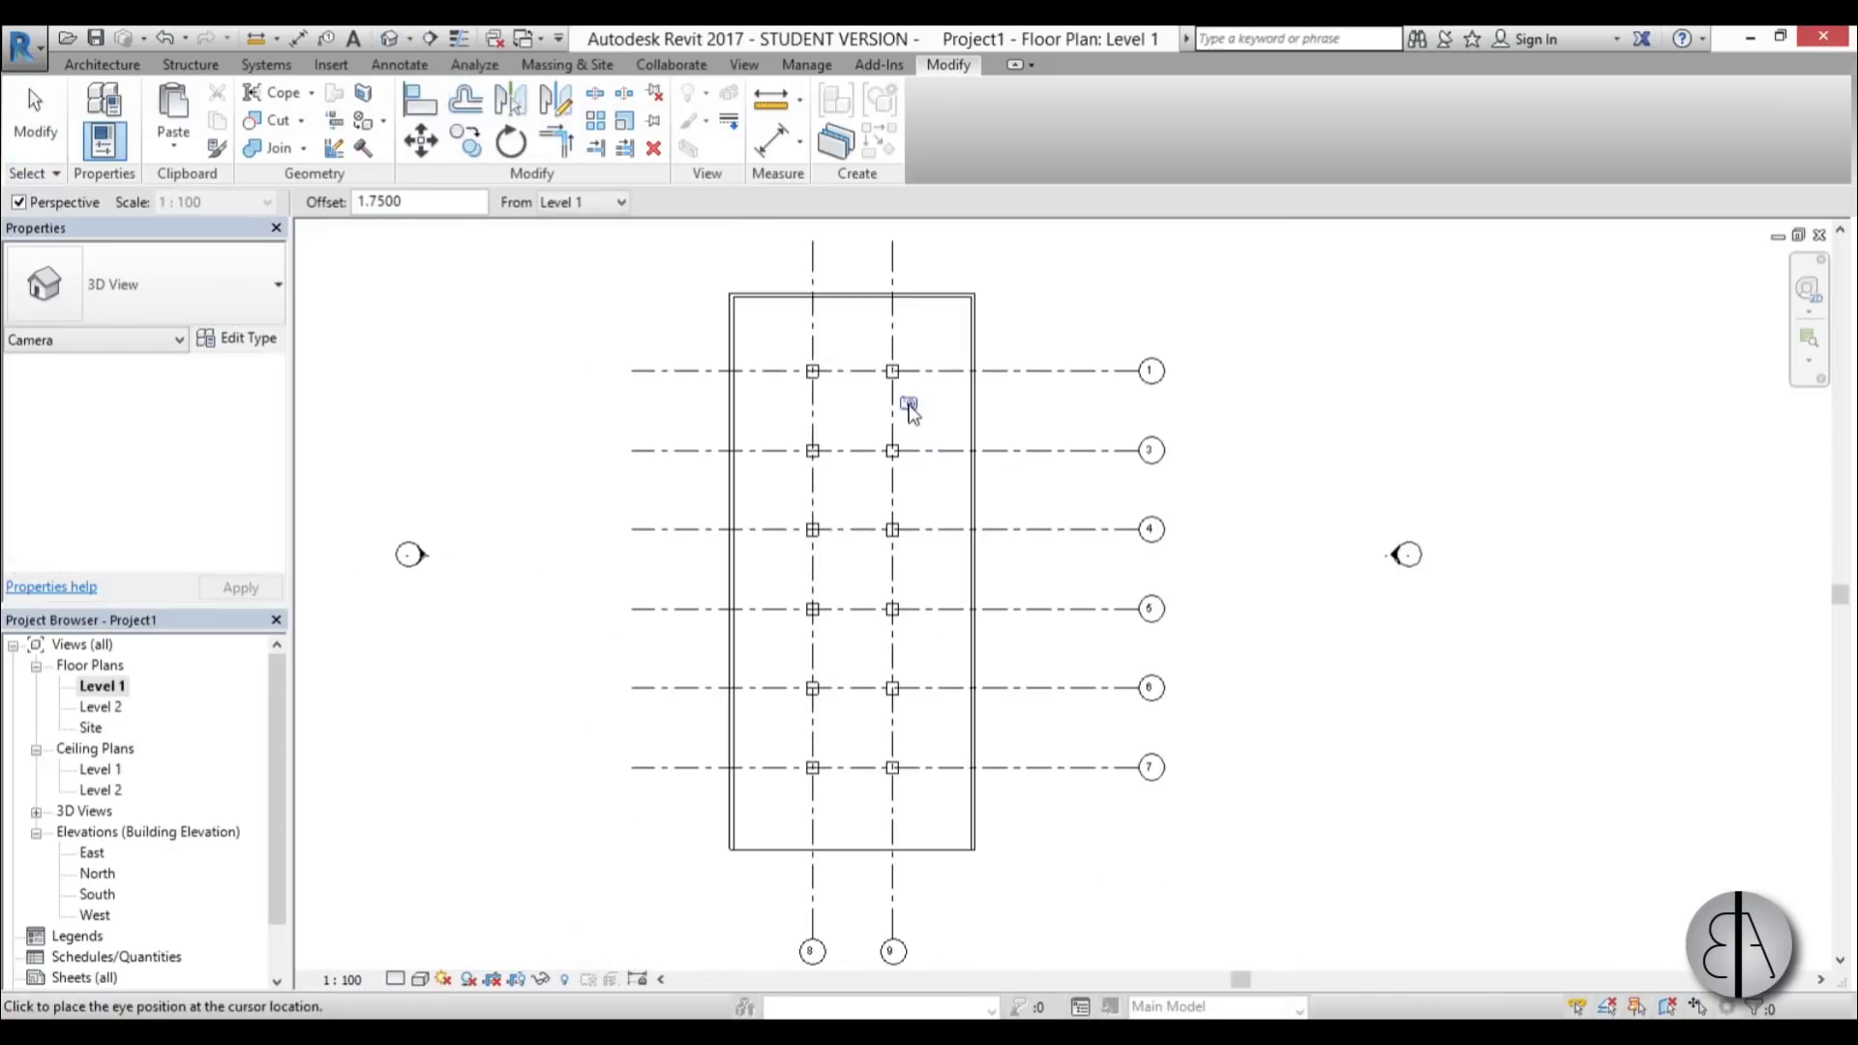
click(855, 793)
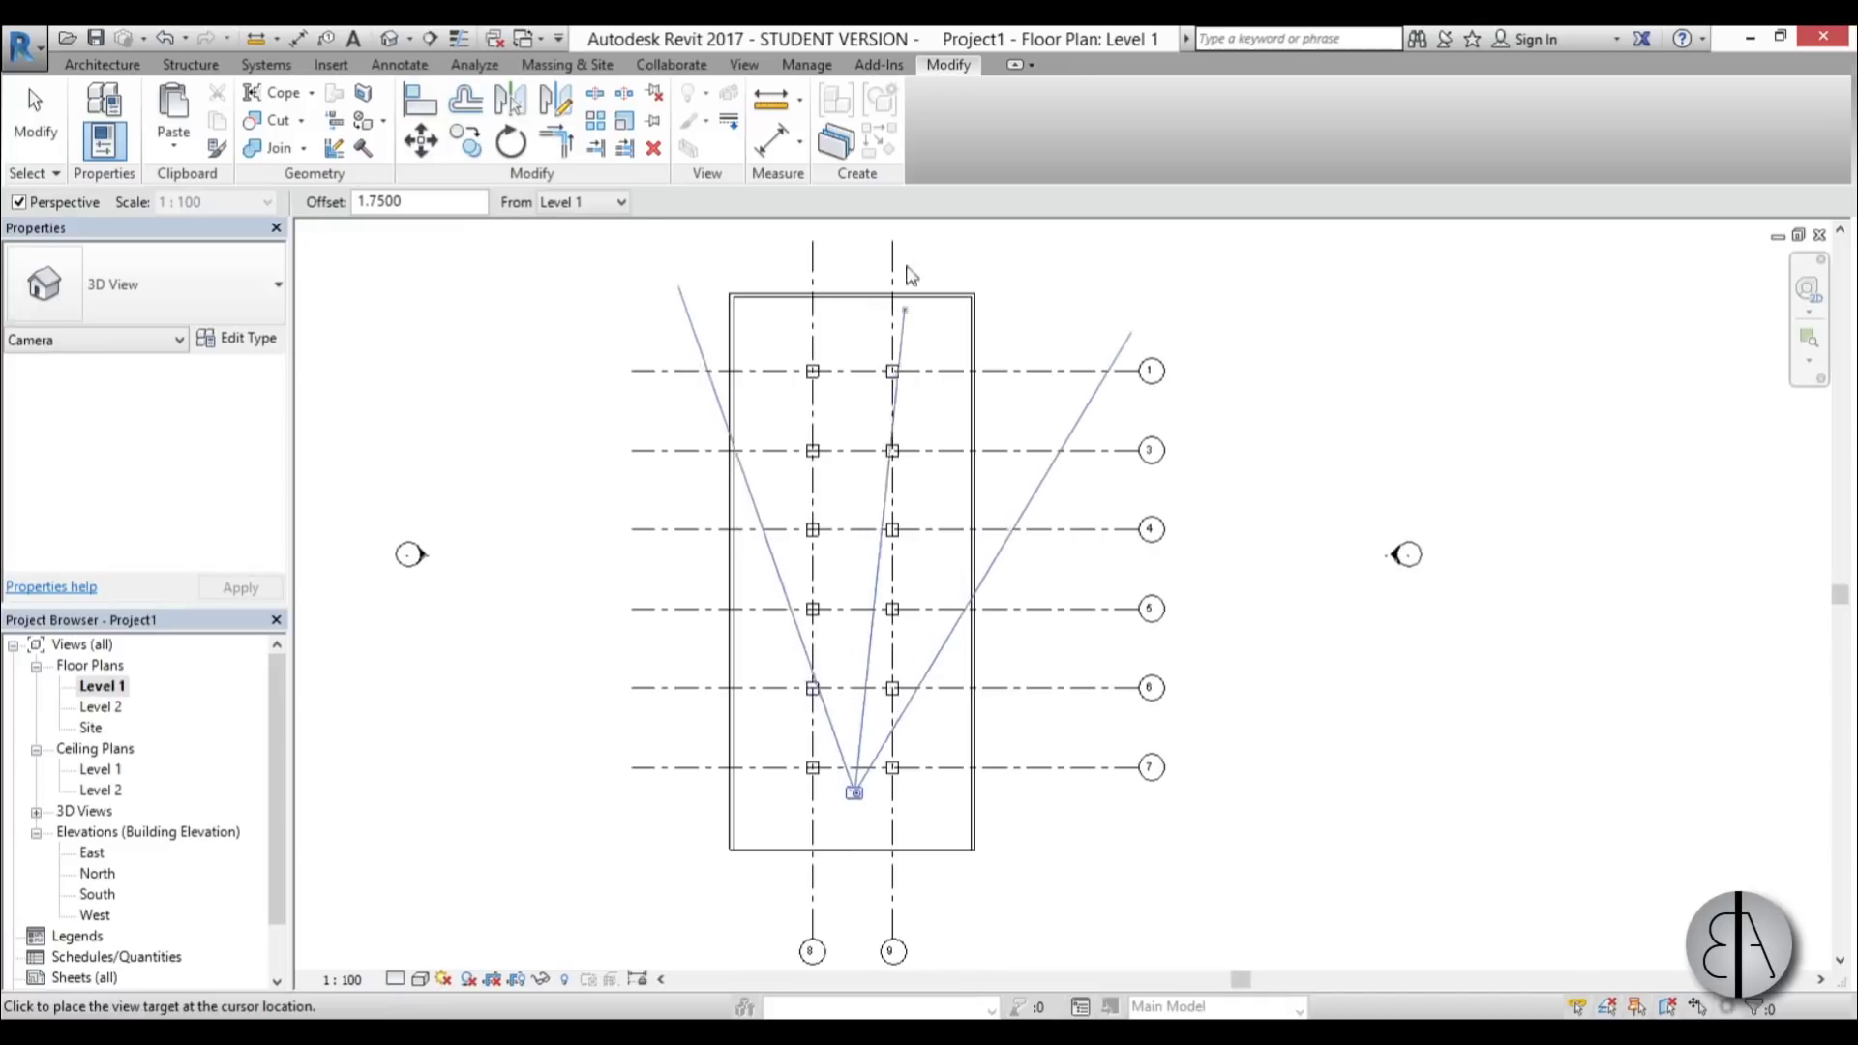
click(859, 250)
- Stretch the camera crop region's top, bottom, left and right edges to frame taller, wider column rows
scroll(927, 455, down, 2)
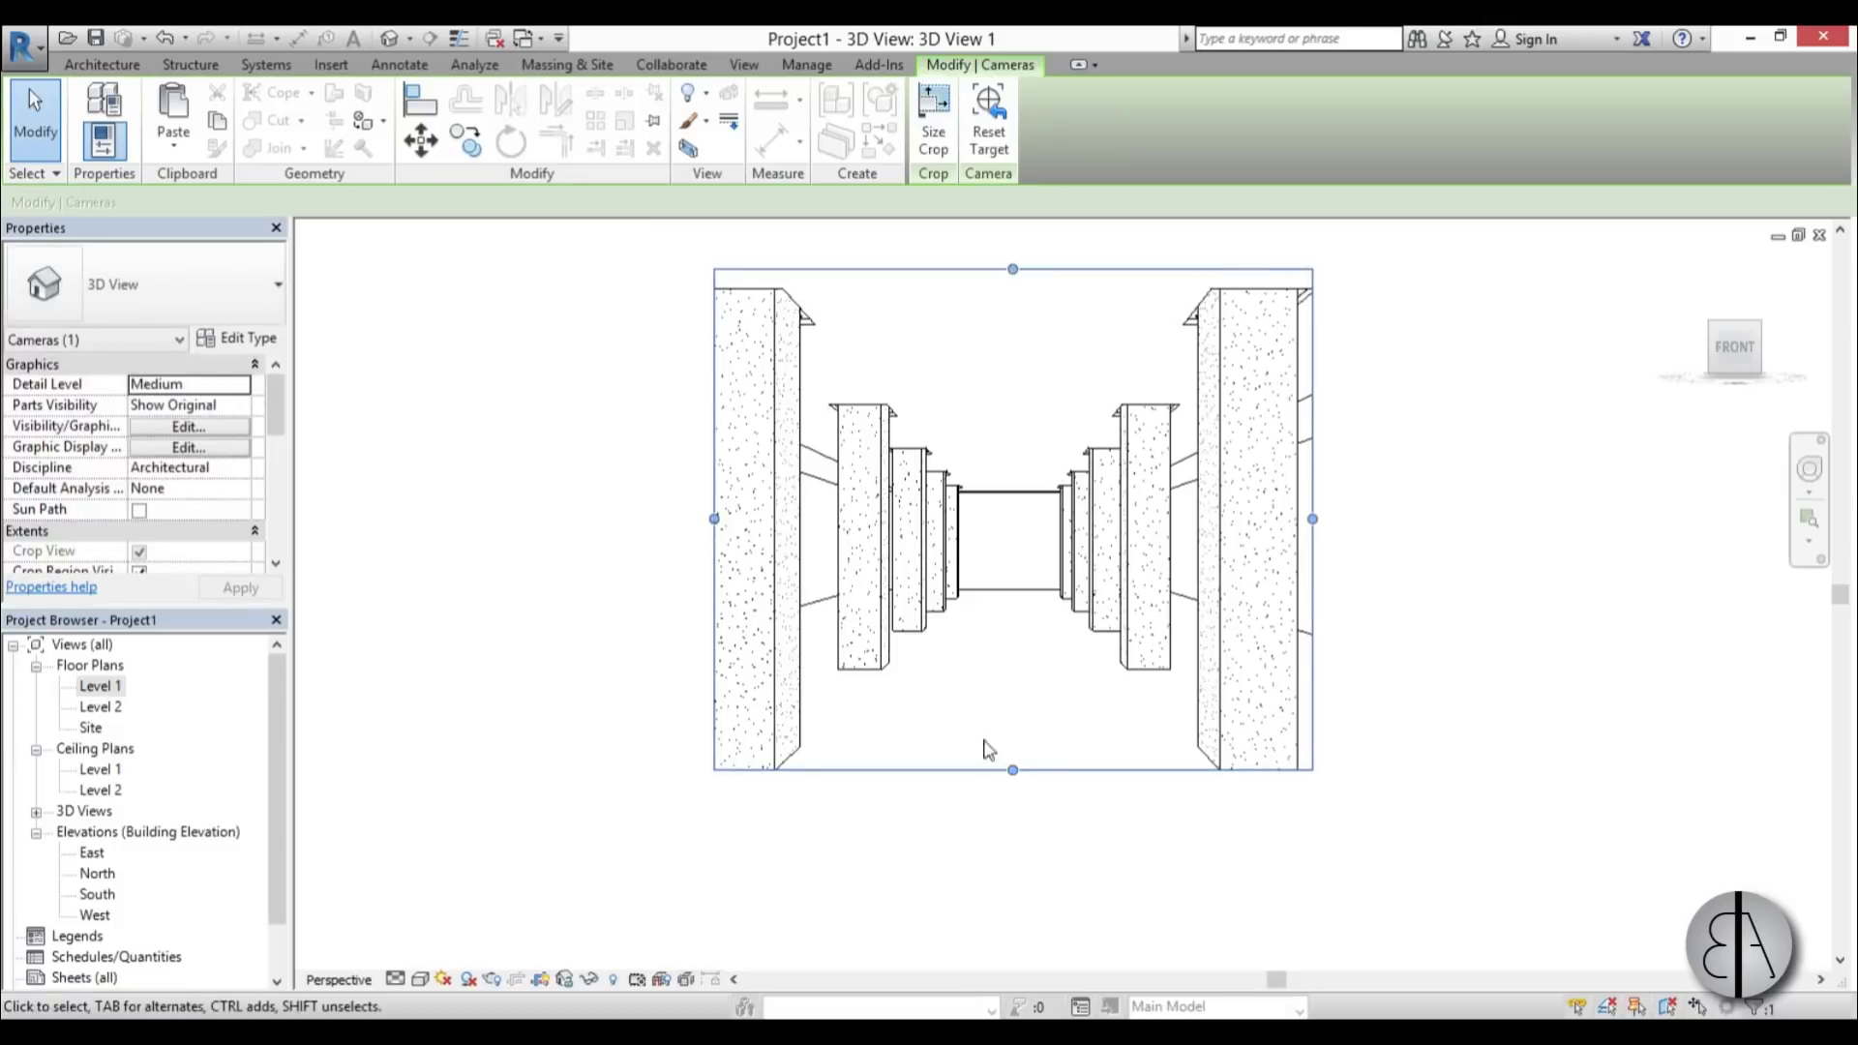
drag(1012, 769, 1012, 606)
drag(715, 438, 606, 439)
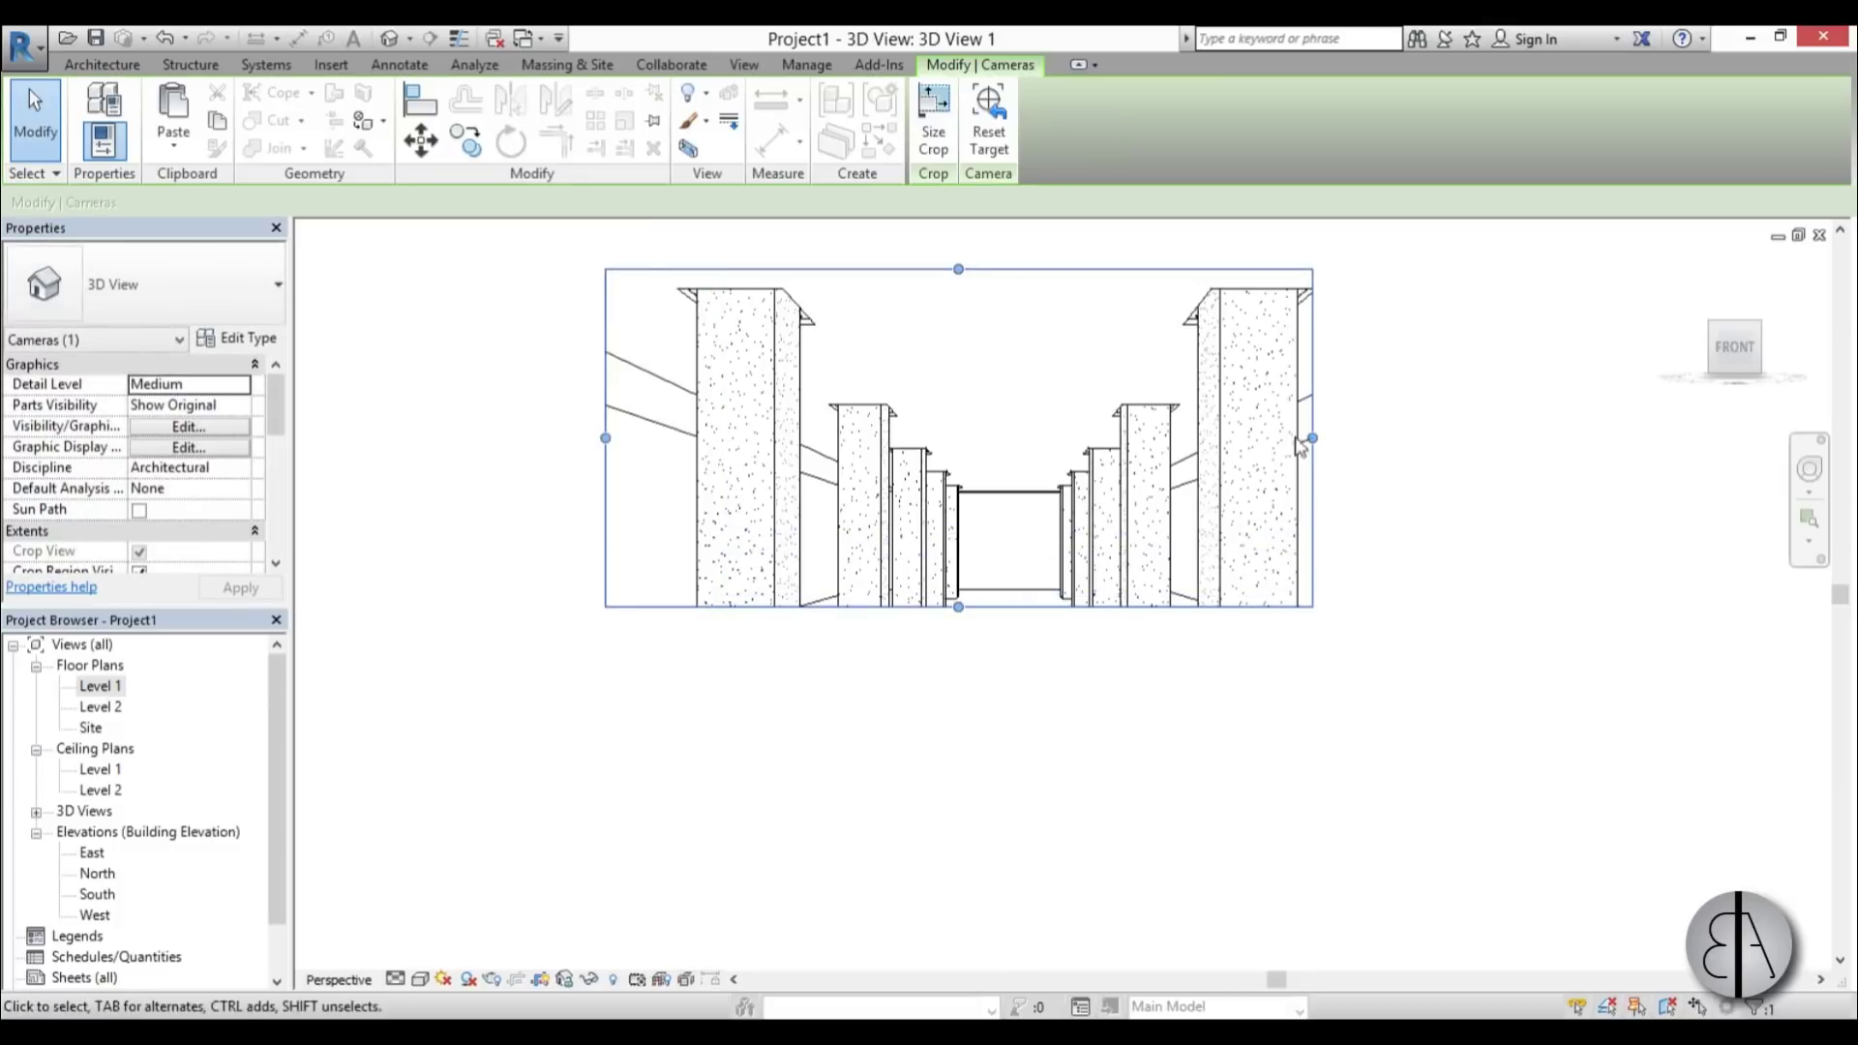
drag(1311, 438, 1388, 440)
scroll(968, 698, up, 4)
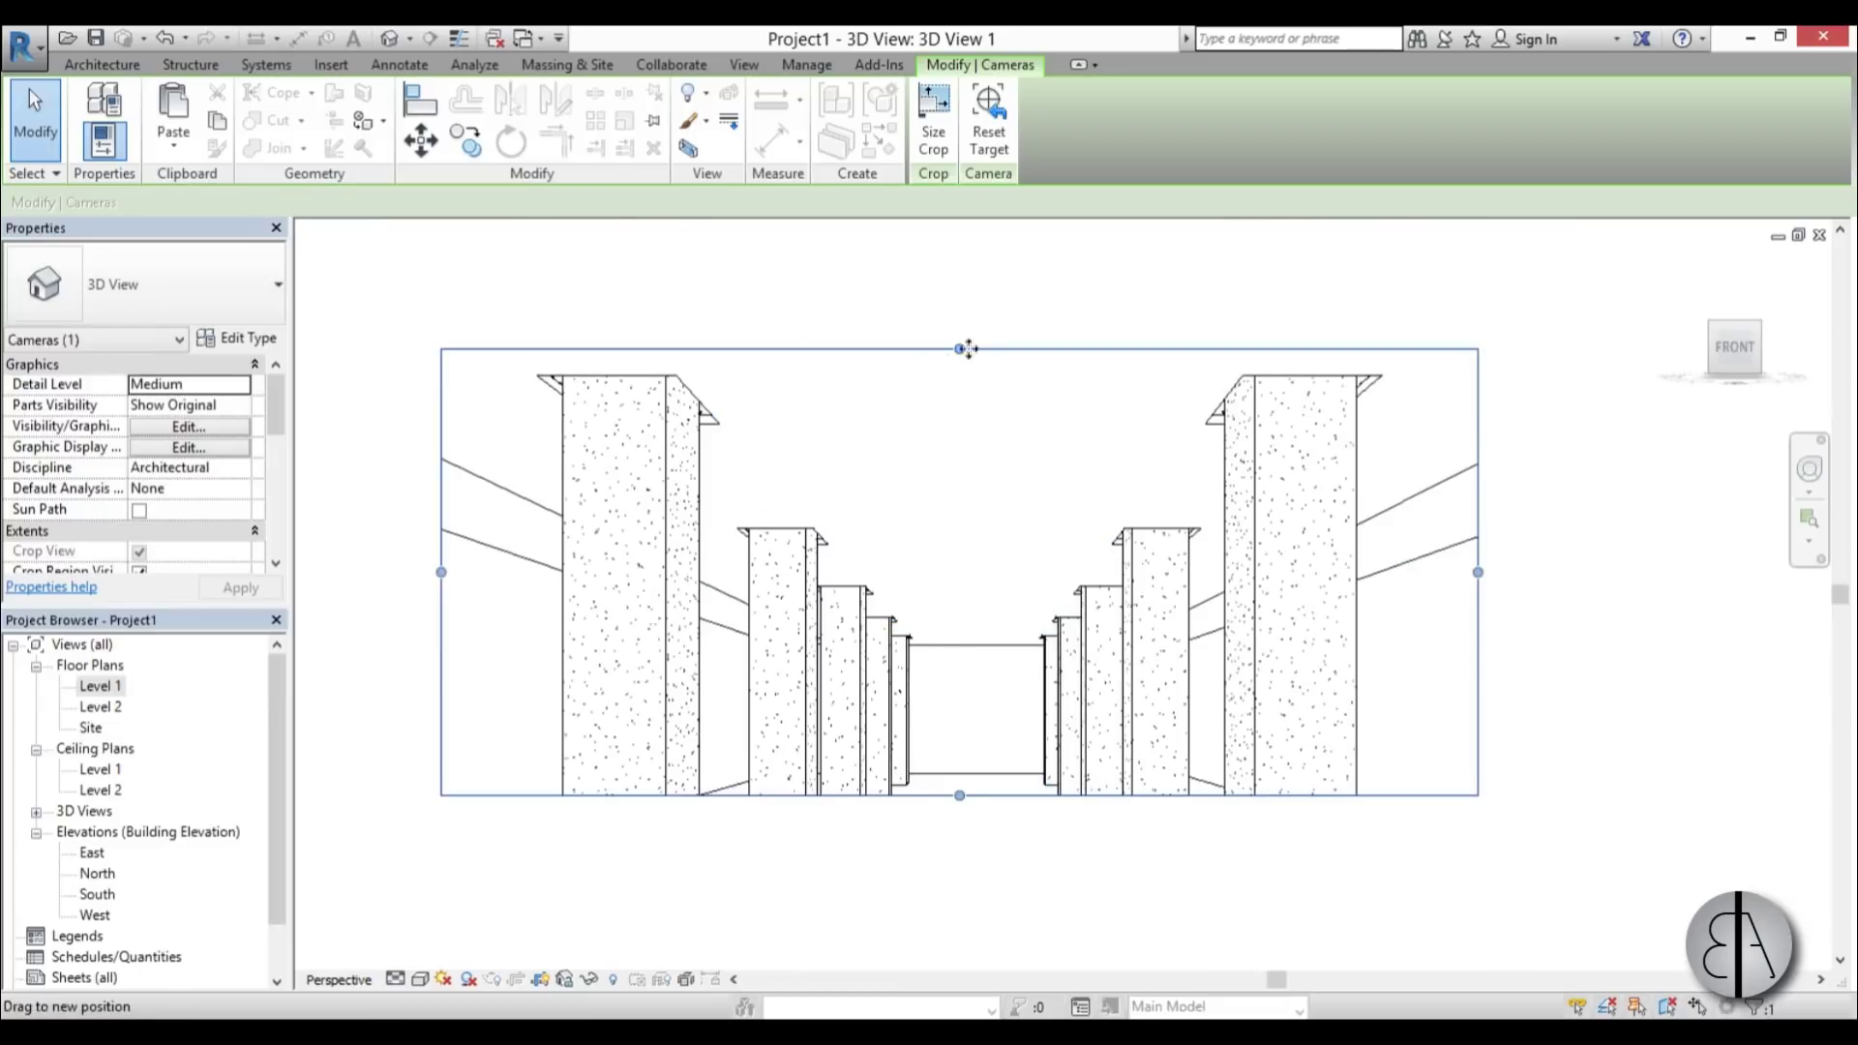
drag(963, 348, 963, 321)
drag(965, 816, 958, 877)
scroll(967, 716, up, 3)
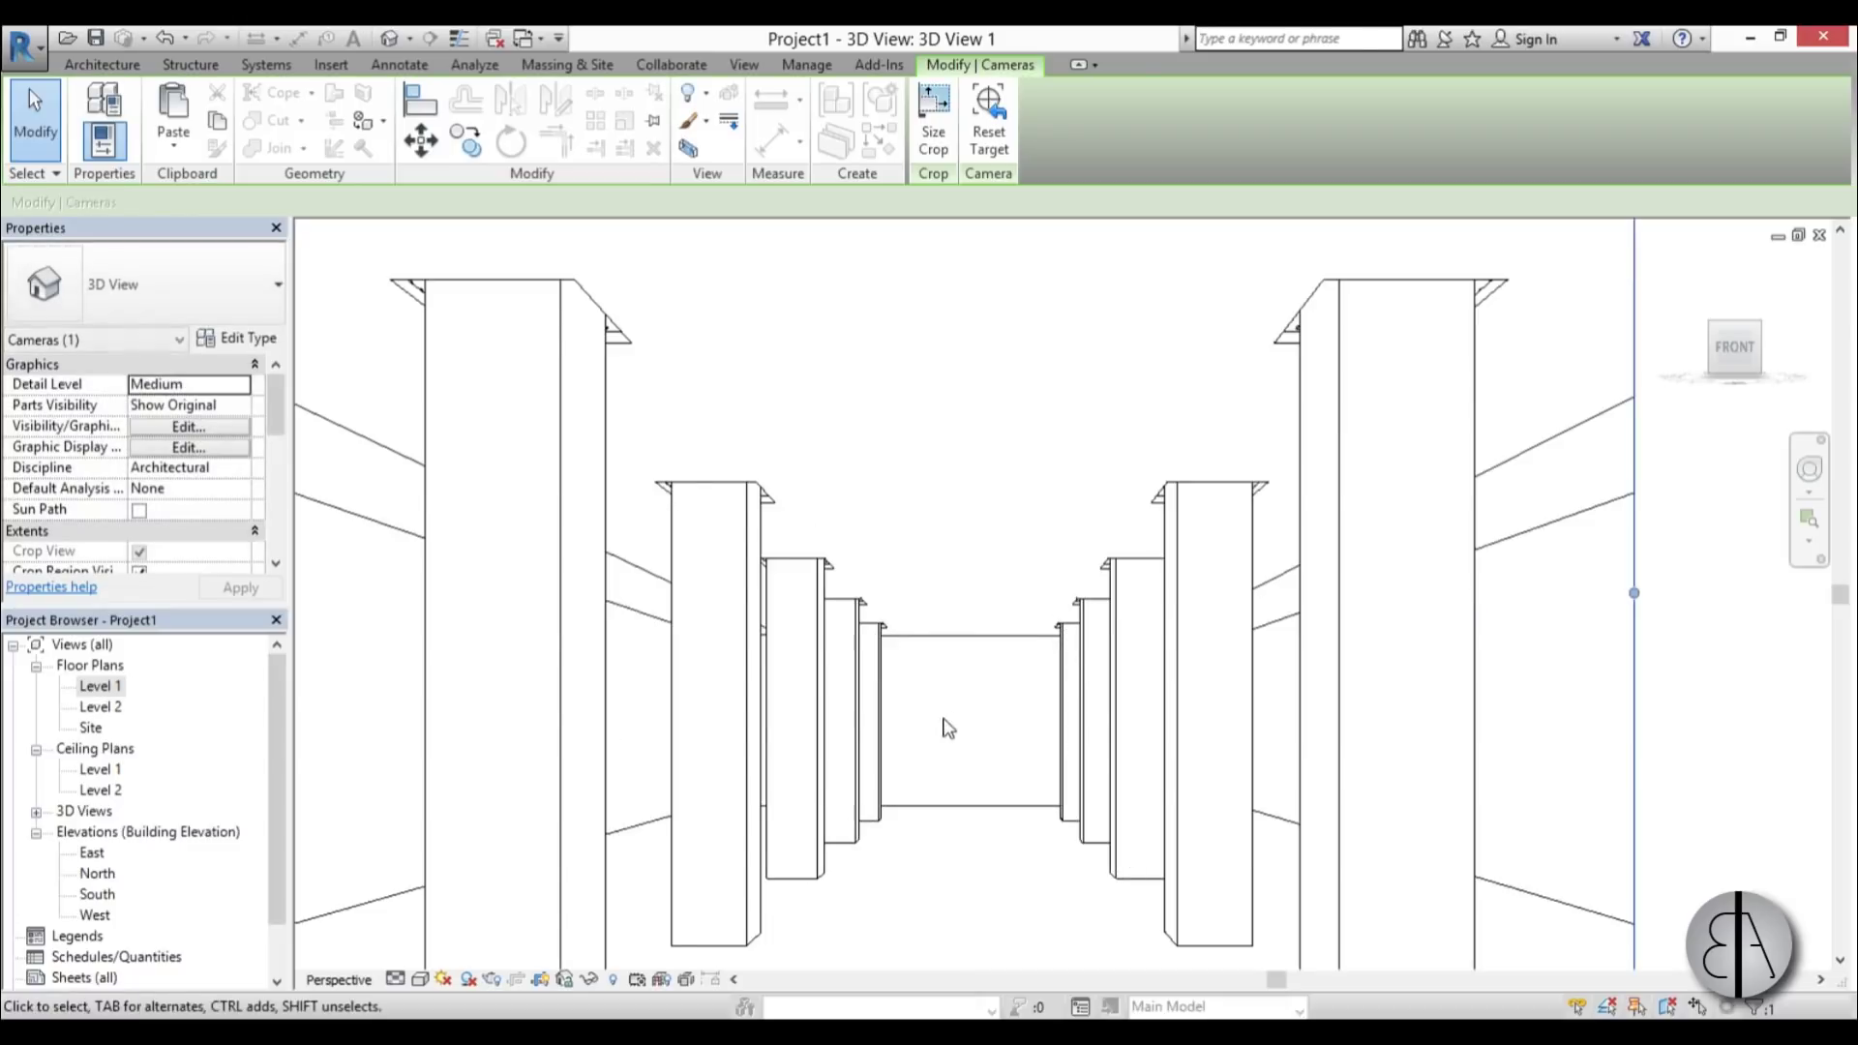
middle_drag(945, 729, 985, 718)
- In the Rendering dialog, set lighting to Interior: Artificial only and quality to High
key(z)
key(f)
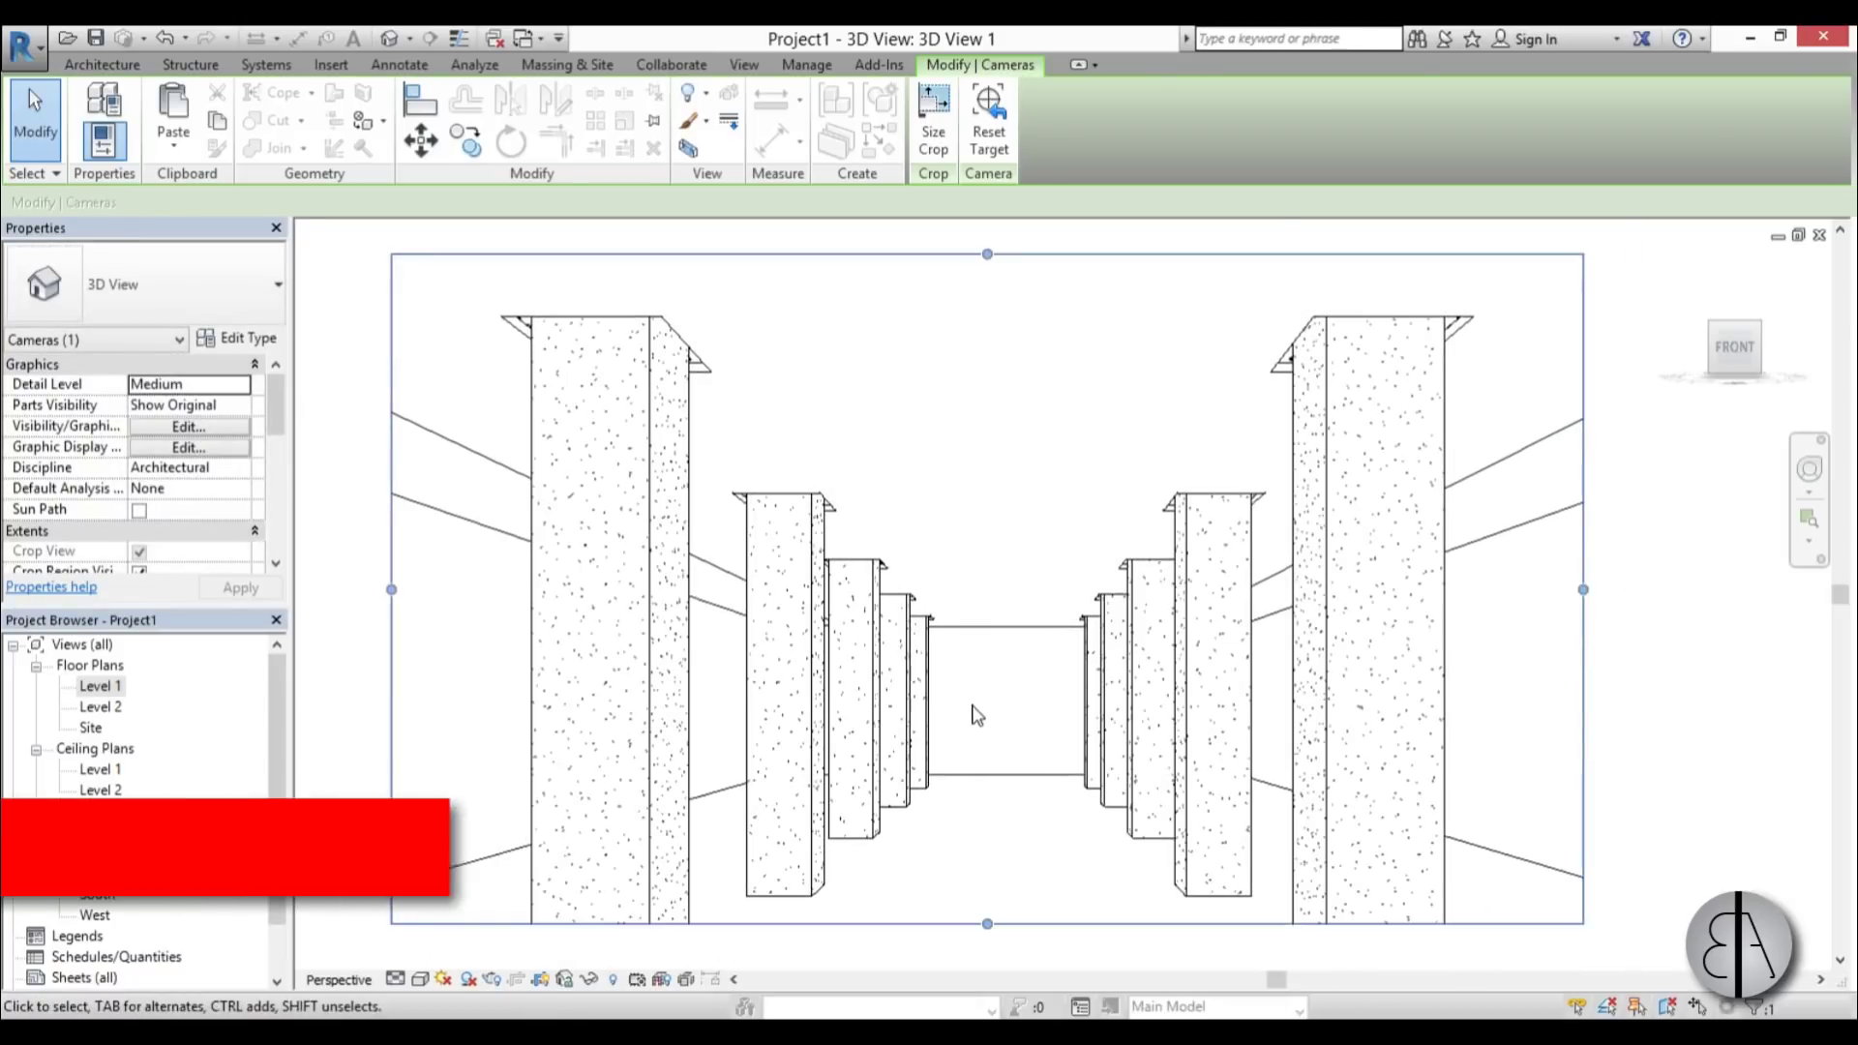
key(r)
key(r)
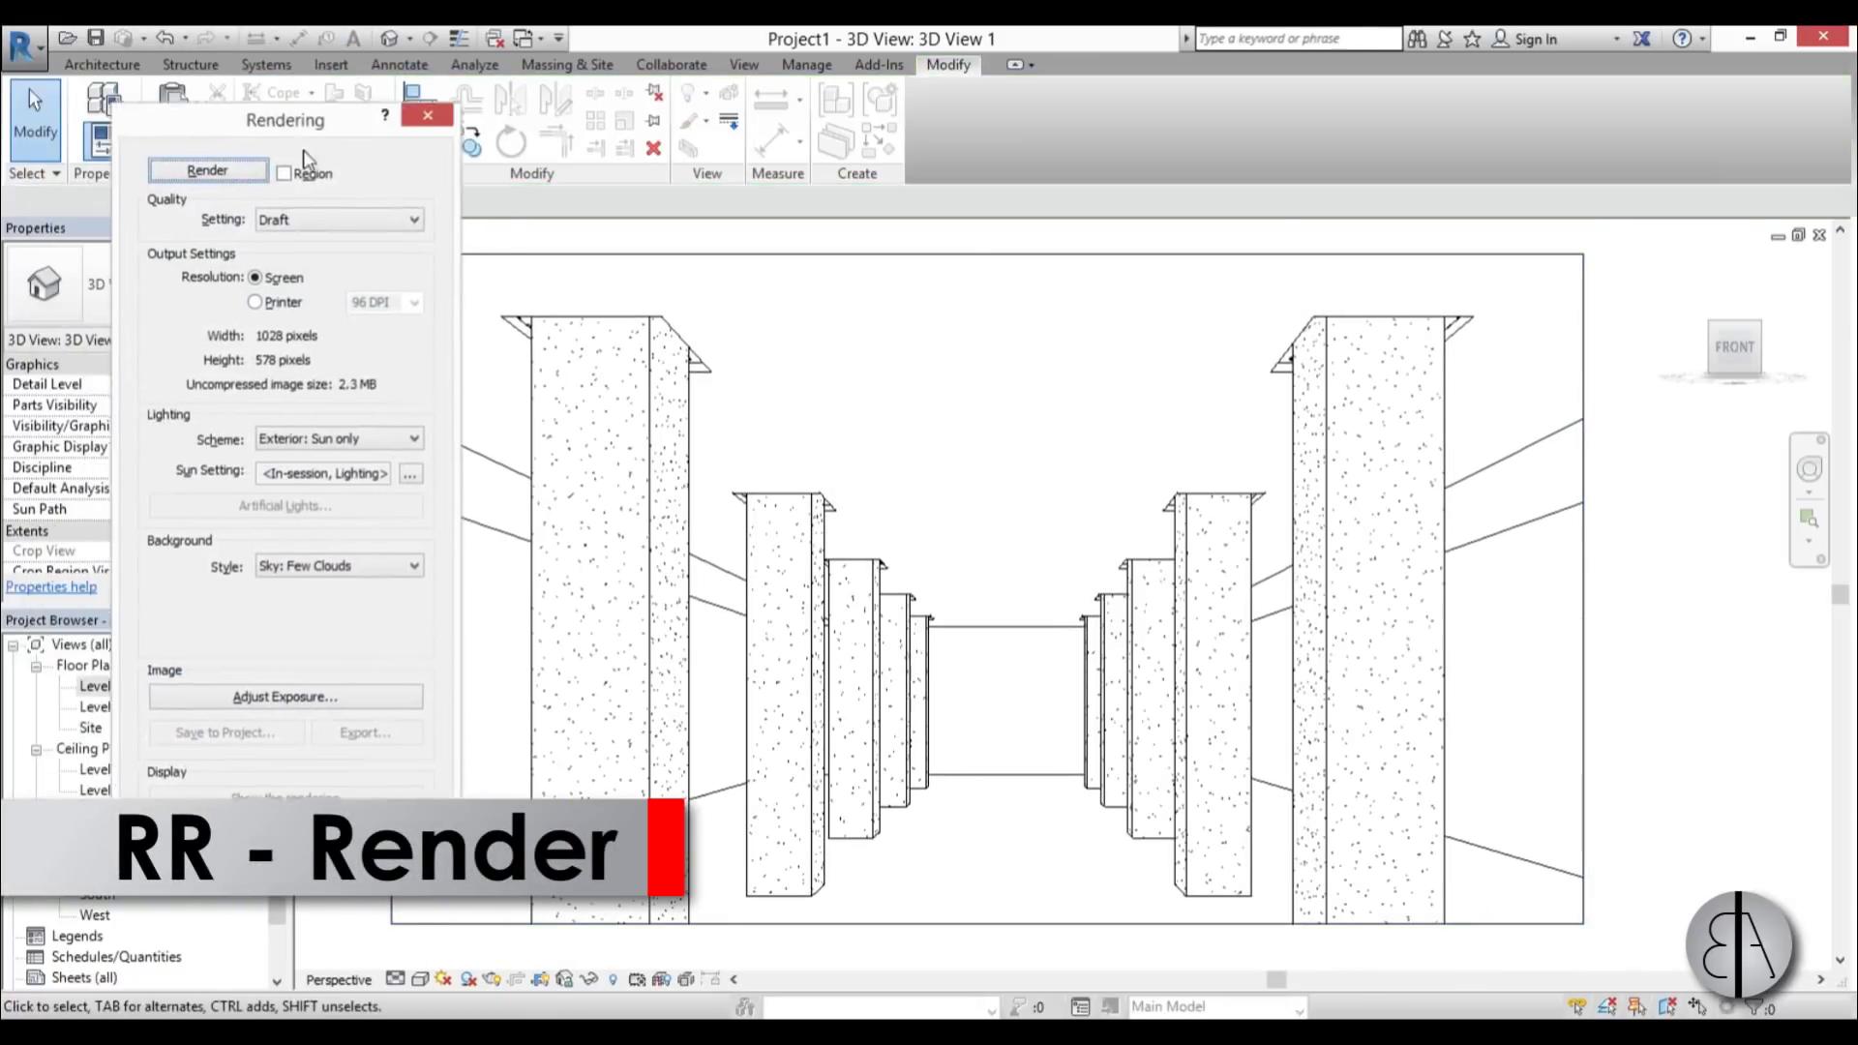
click(414, 484)
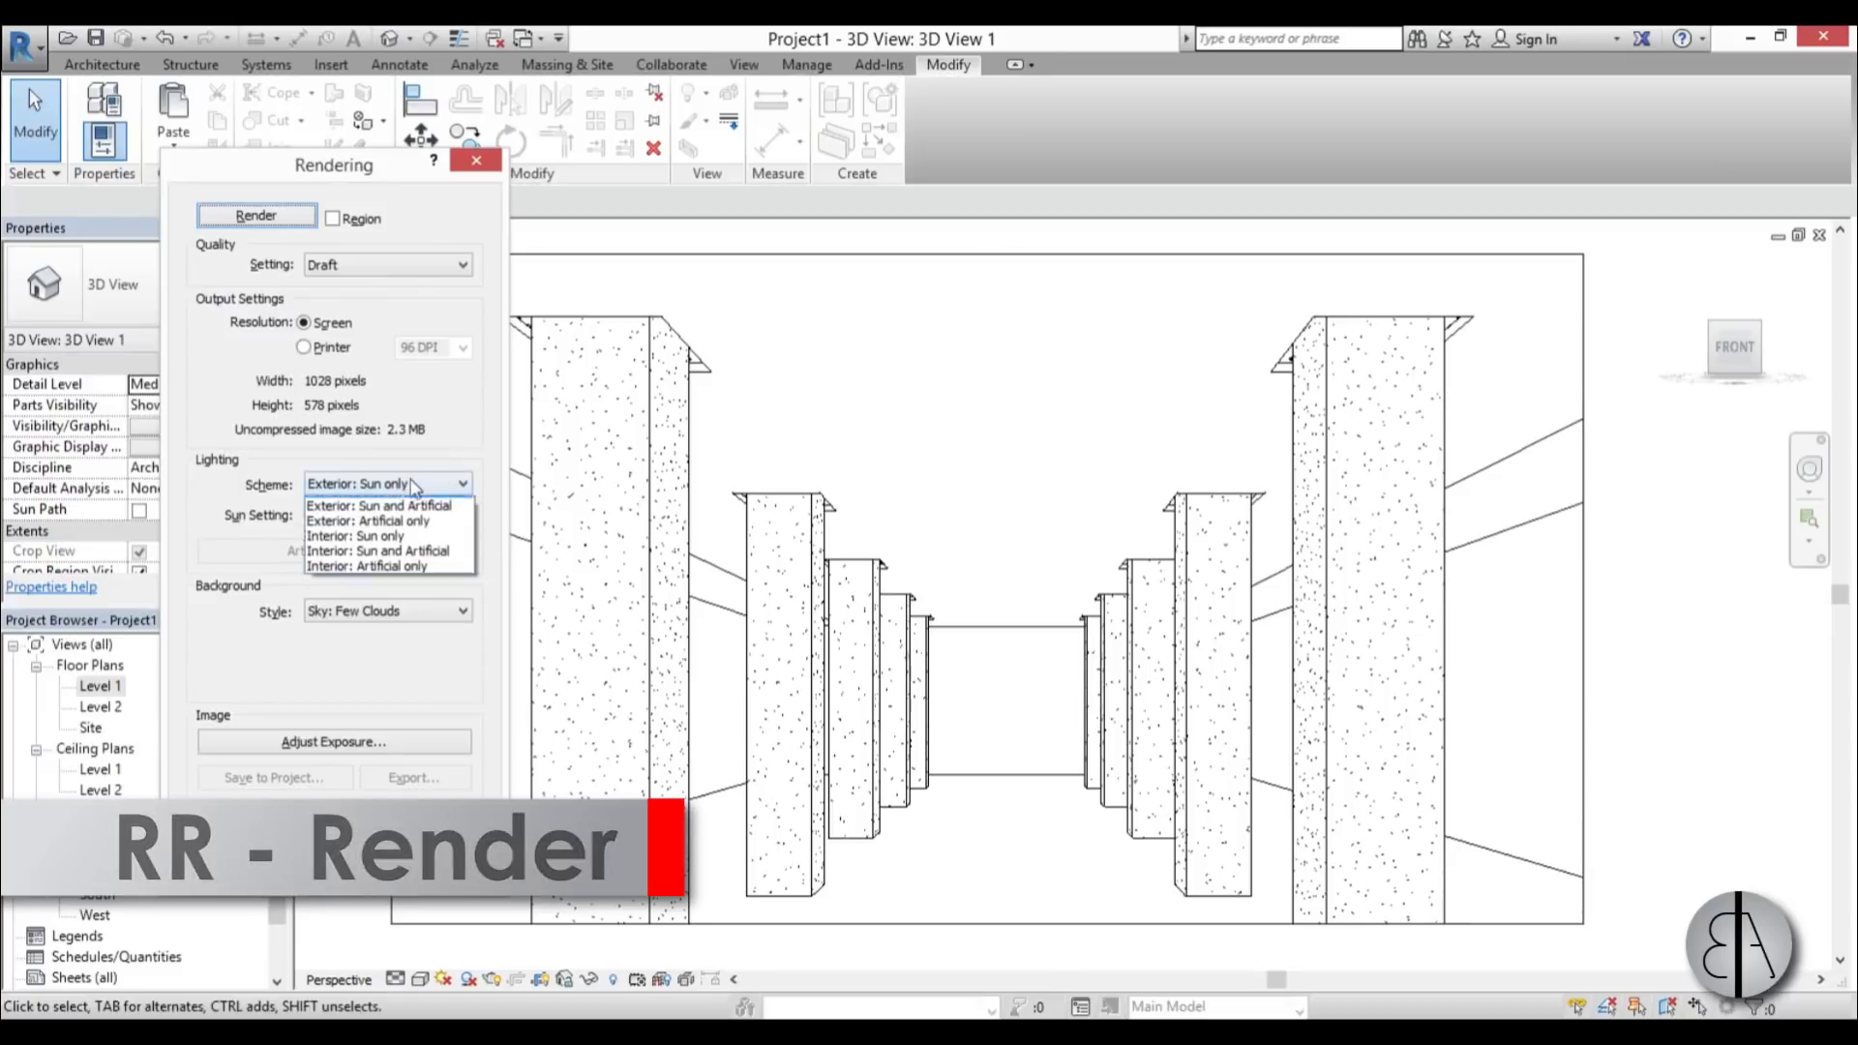
click(382, 566)
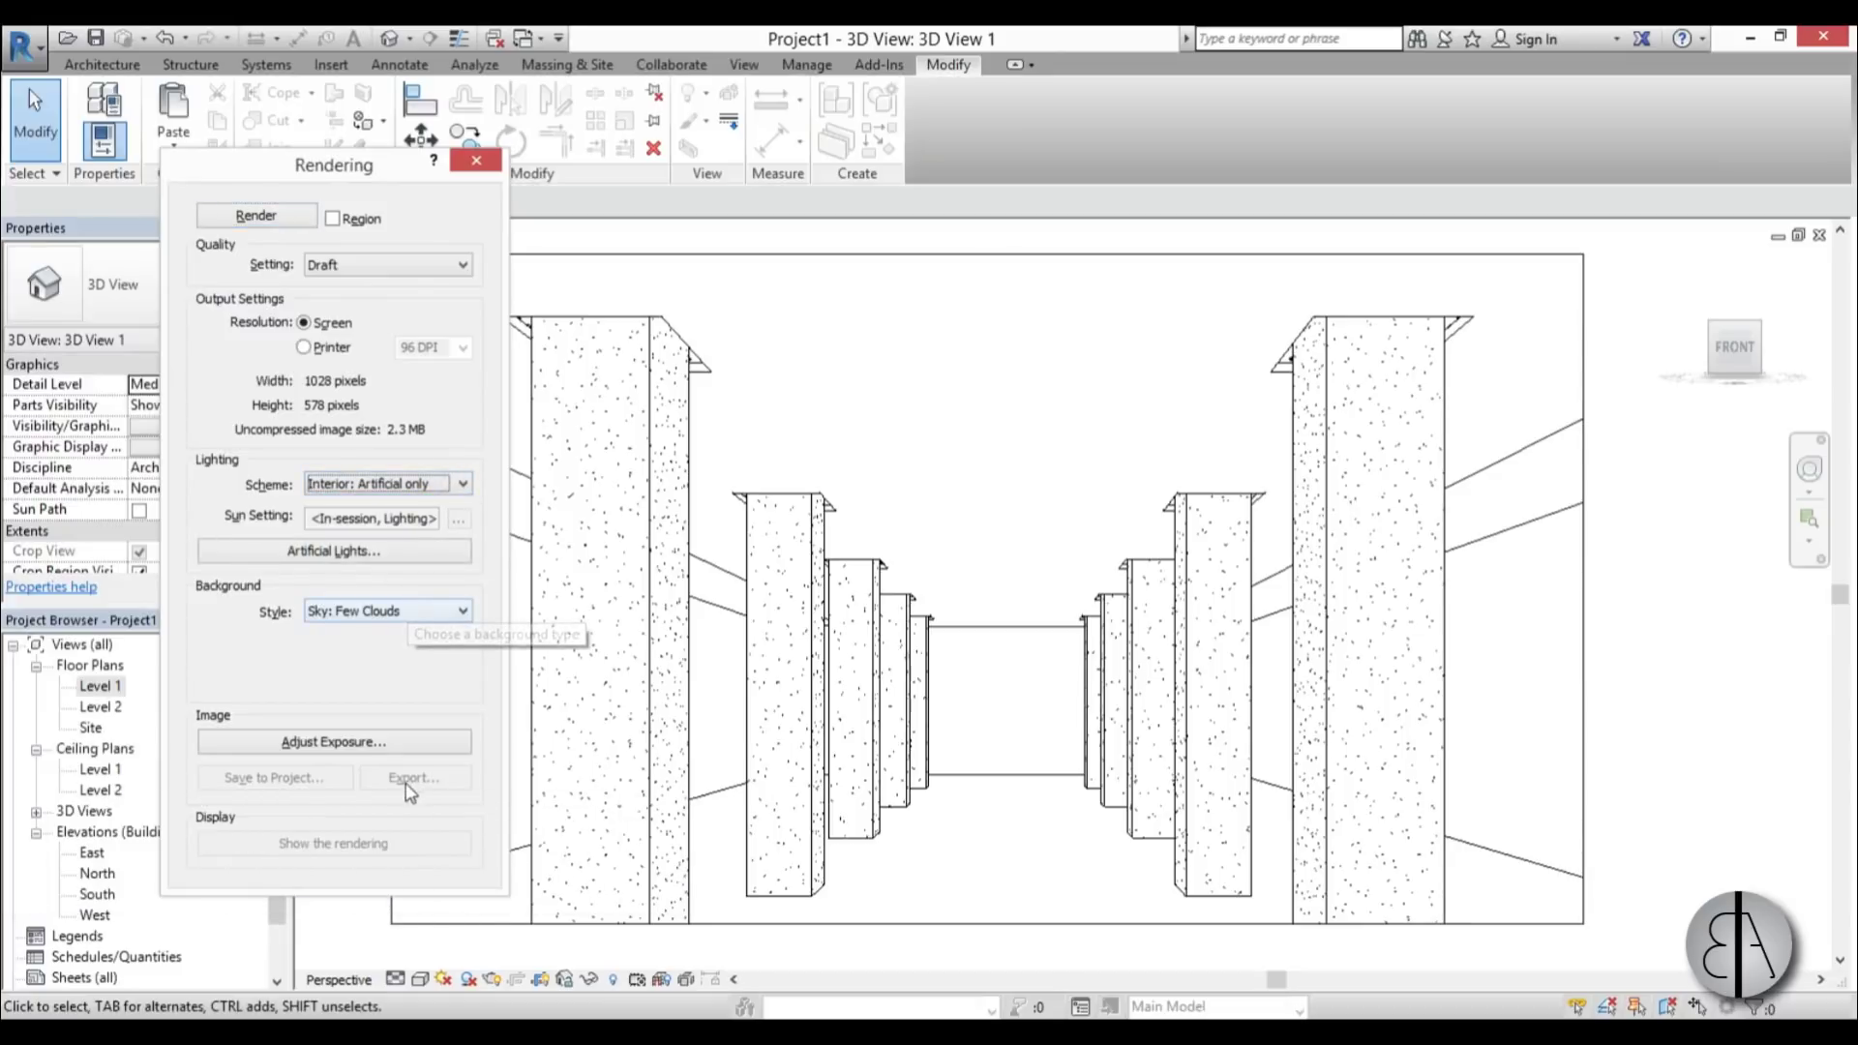
click(333, 261)
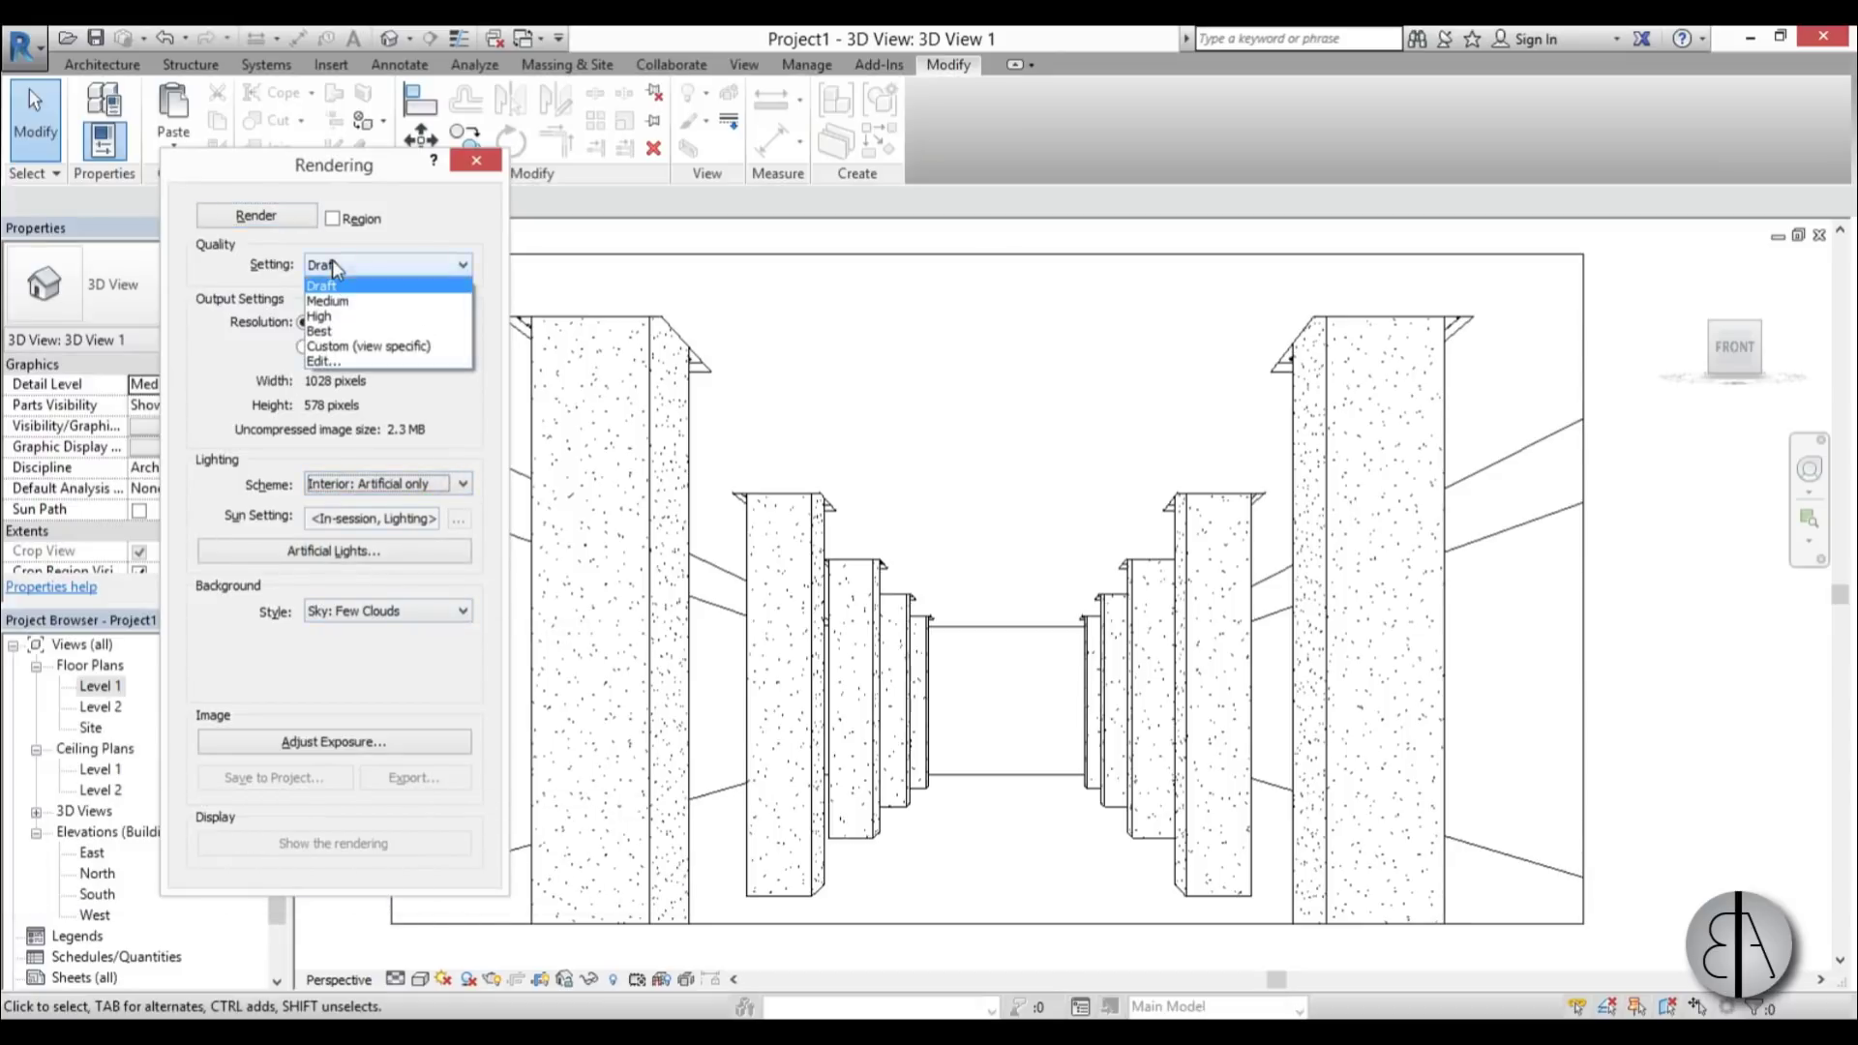
click(341, 320)
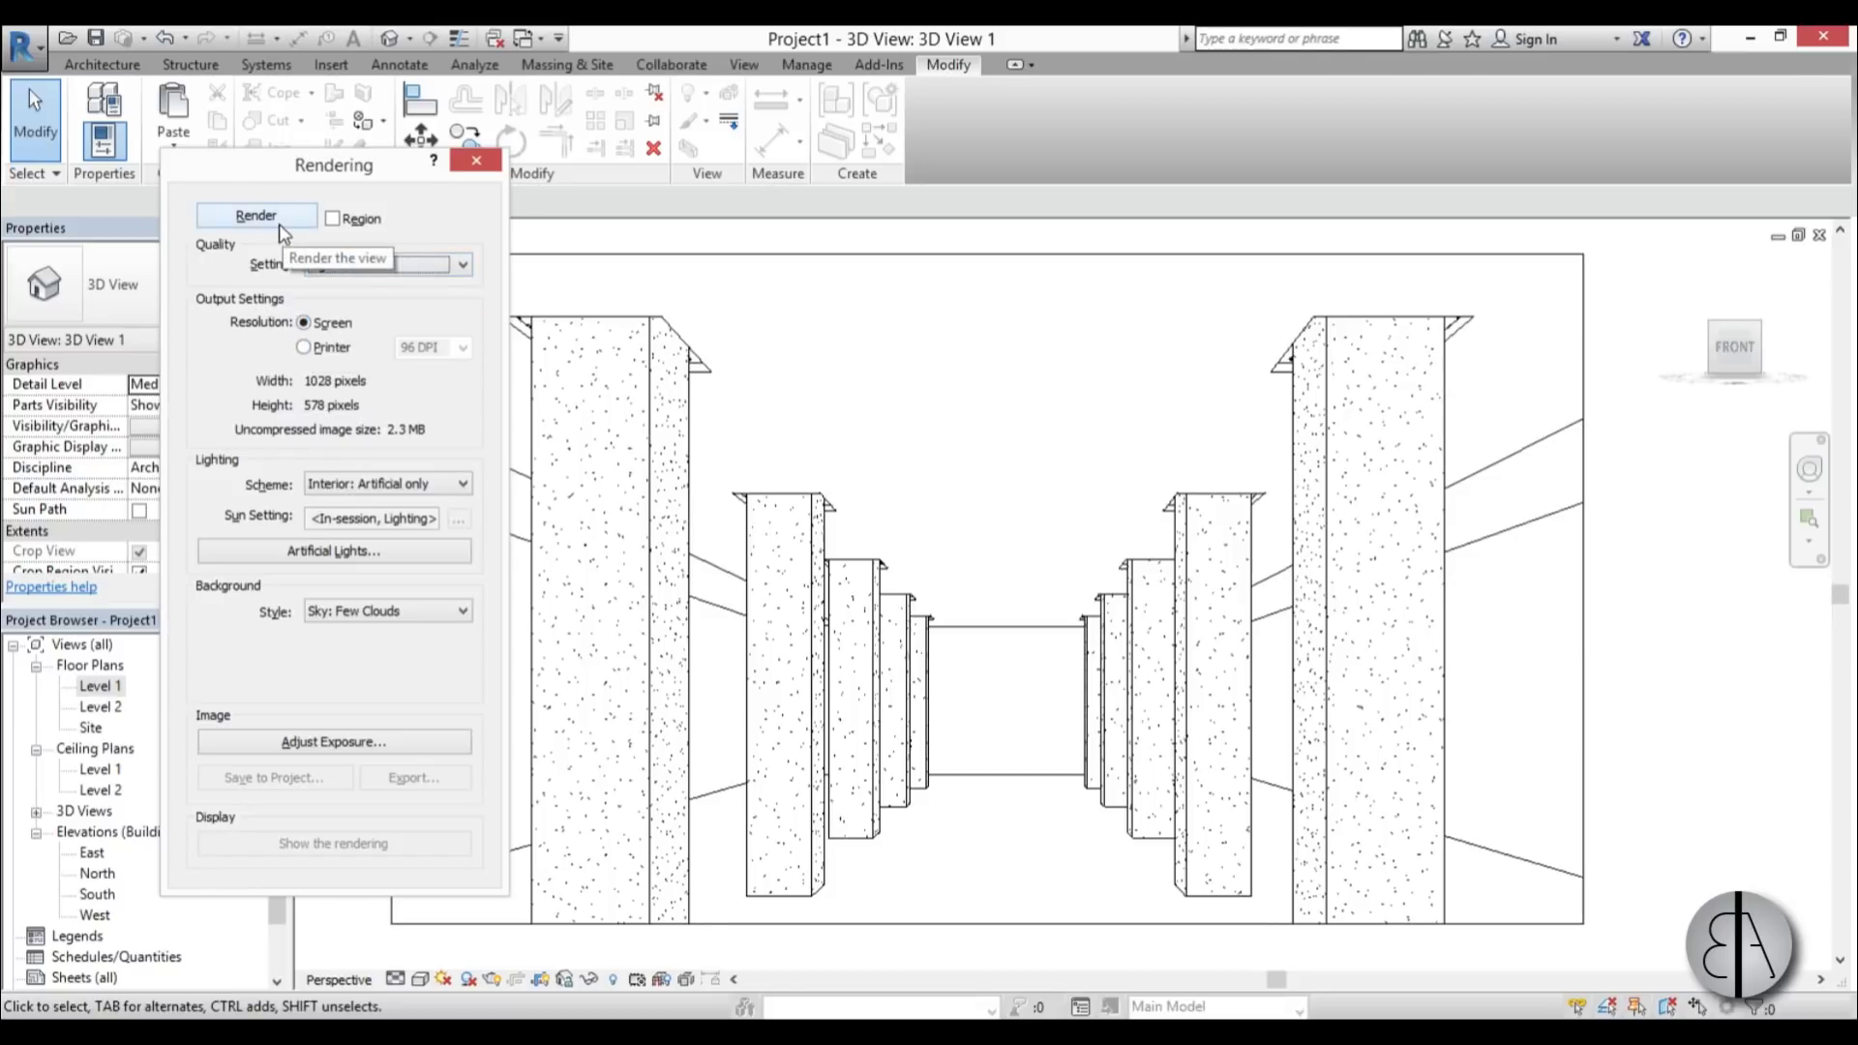
- Render 3D View 1 and lower its exposure value from 6.48 to 4.88
click(279, 223)
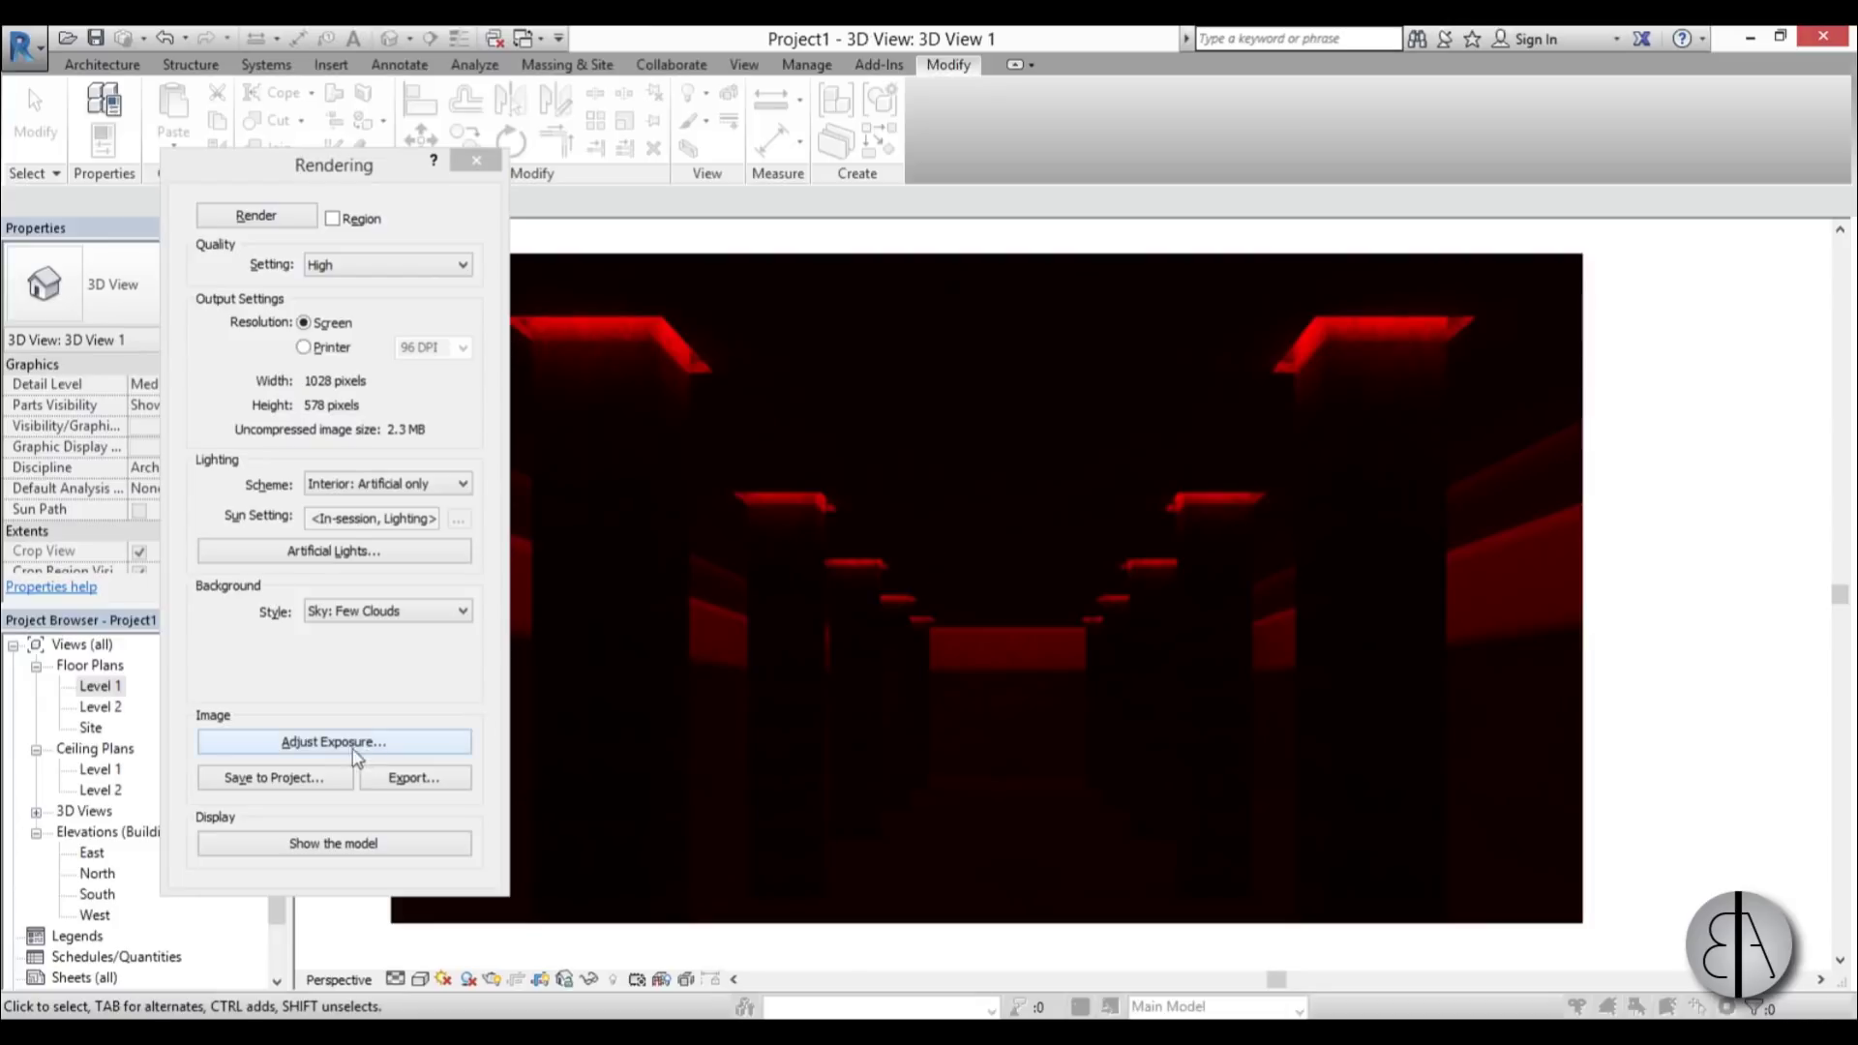
click(294, 743)
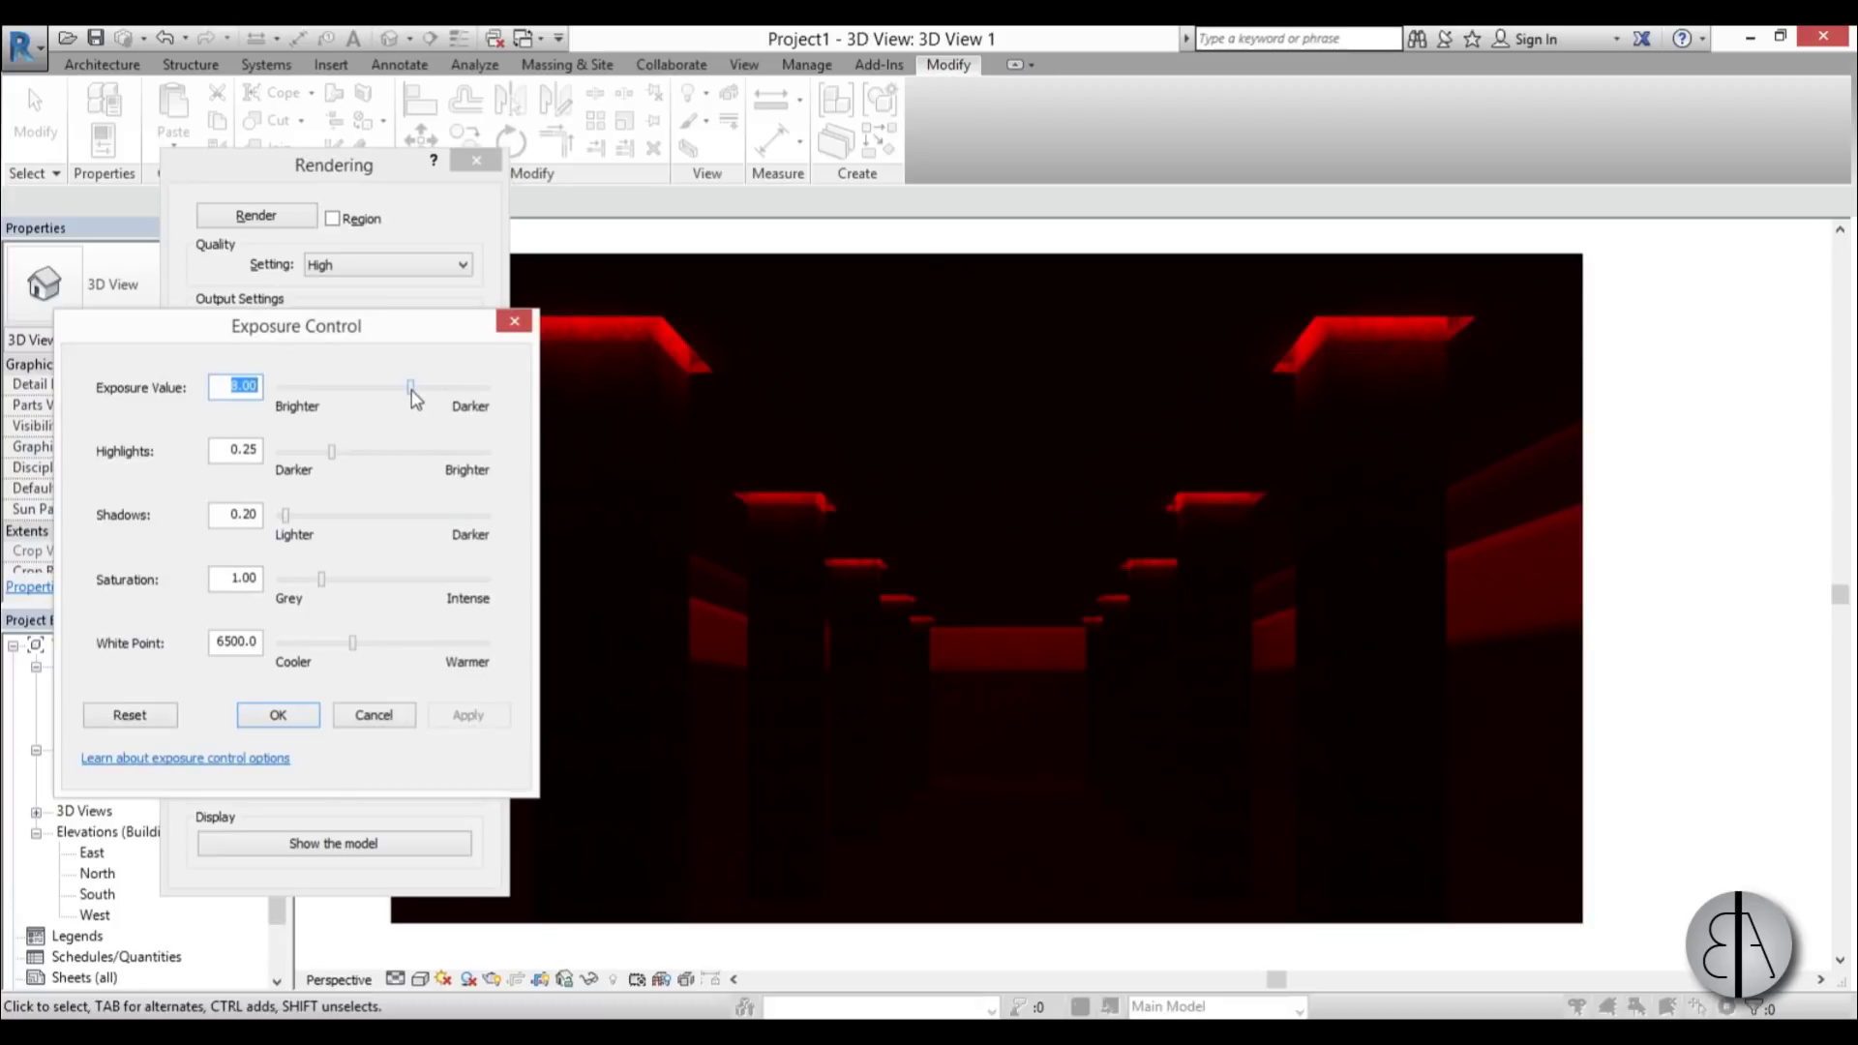
click(466, 715)
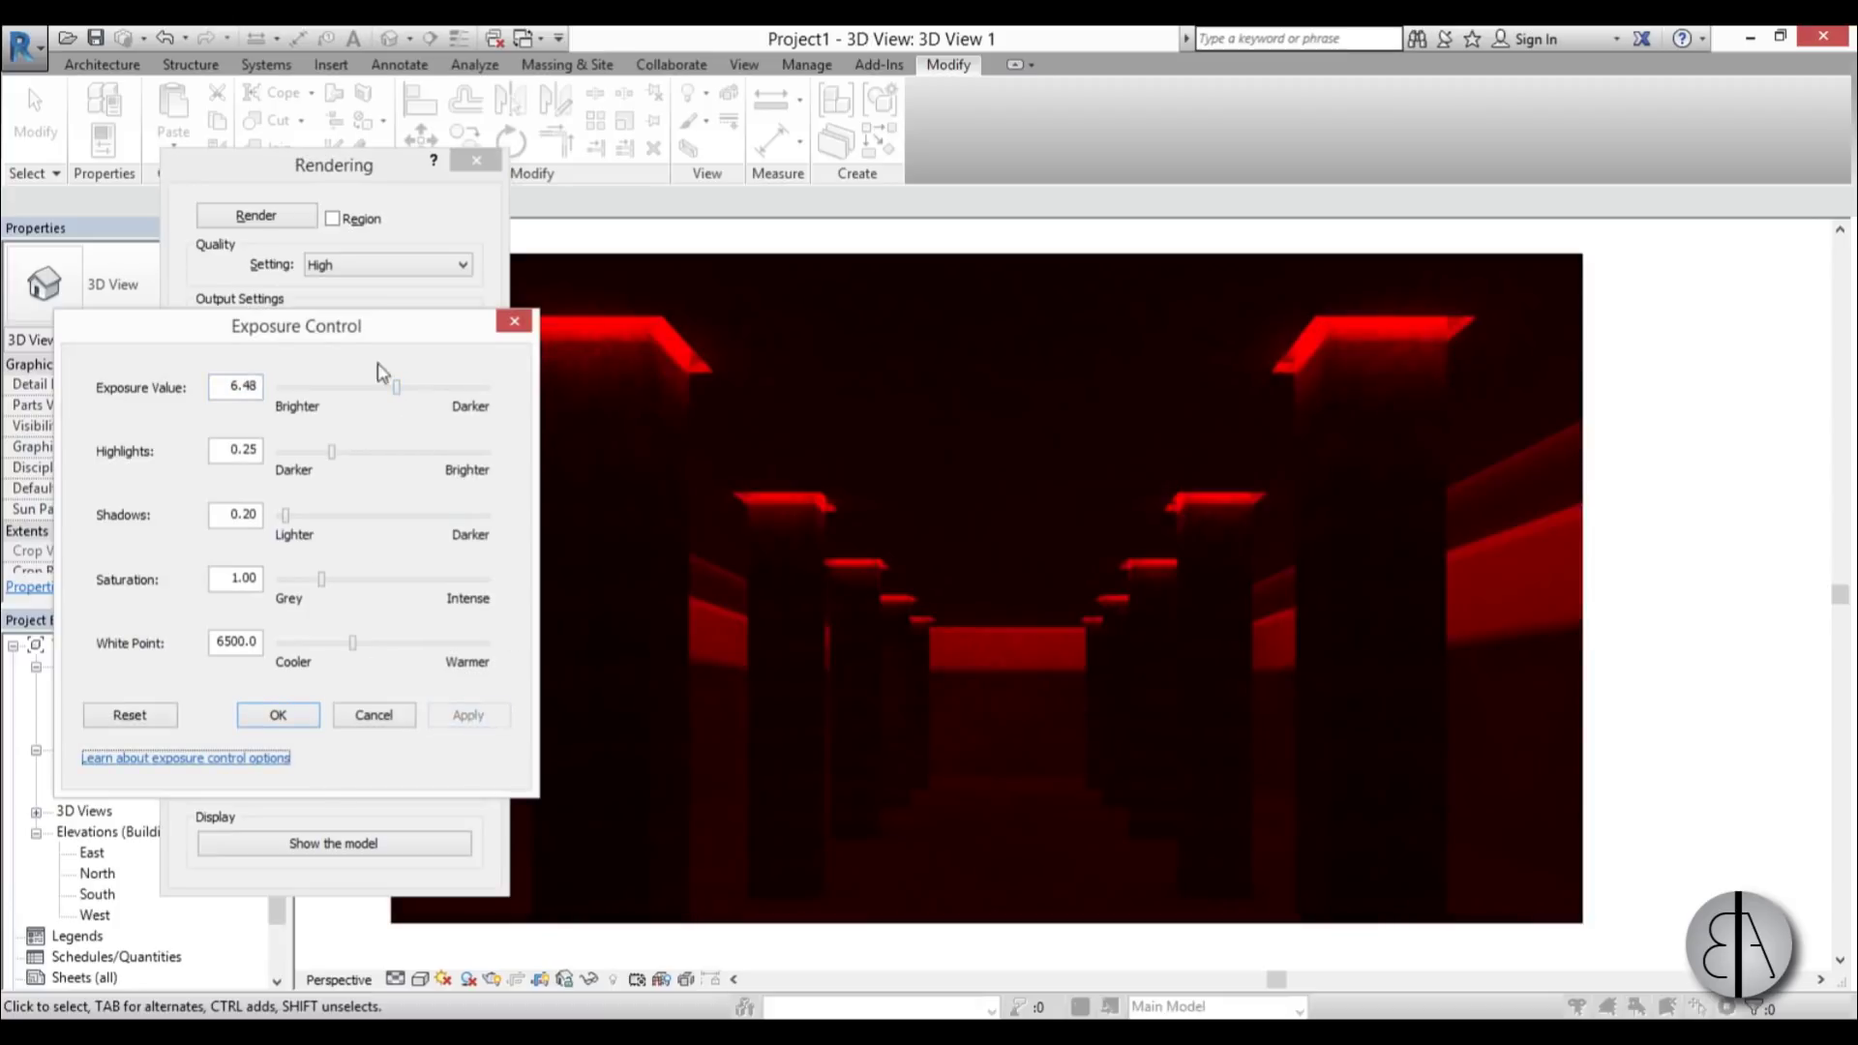
drag(396, 387, 381, 388)
click(467, 715)
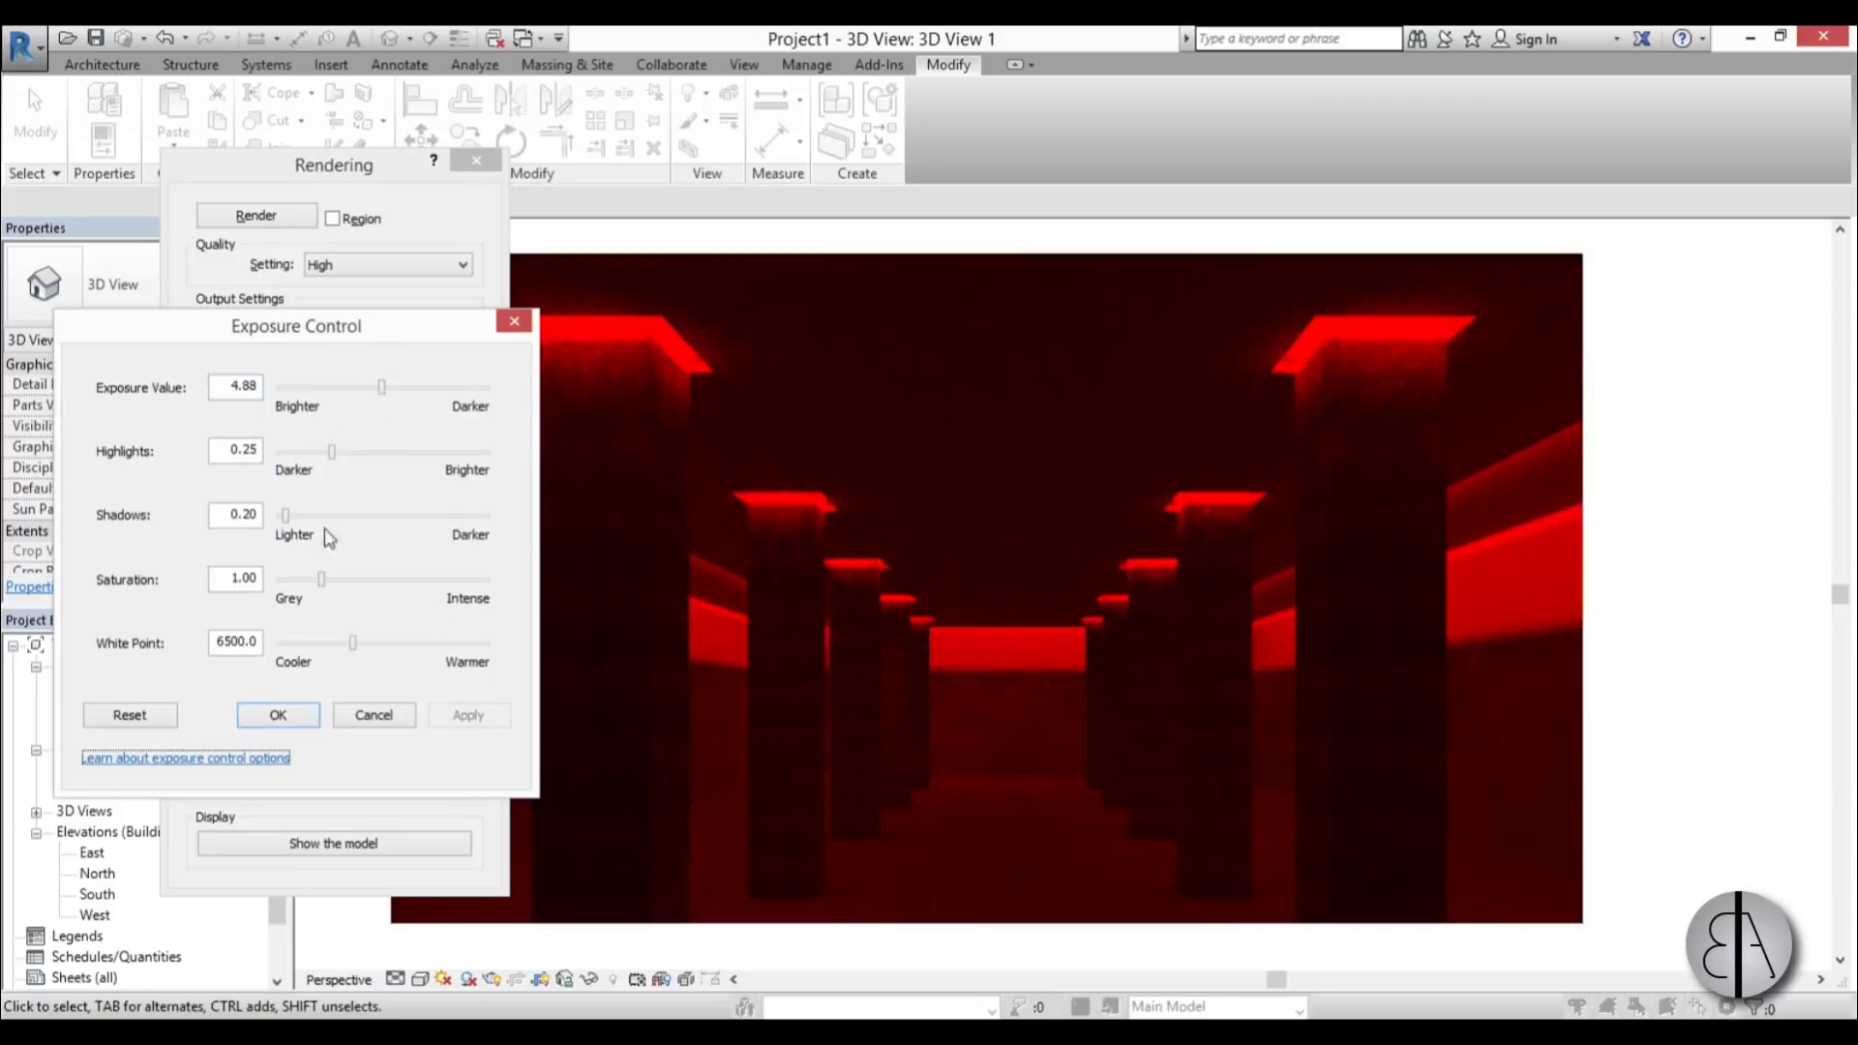
click(267, 715)
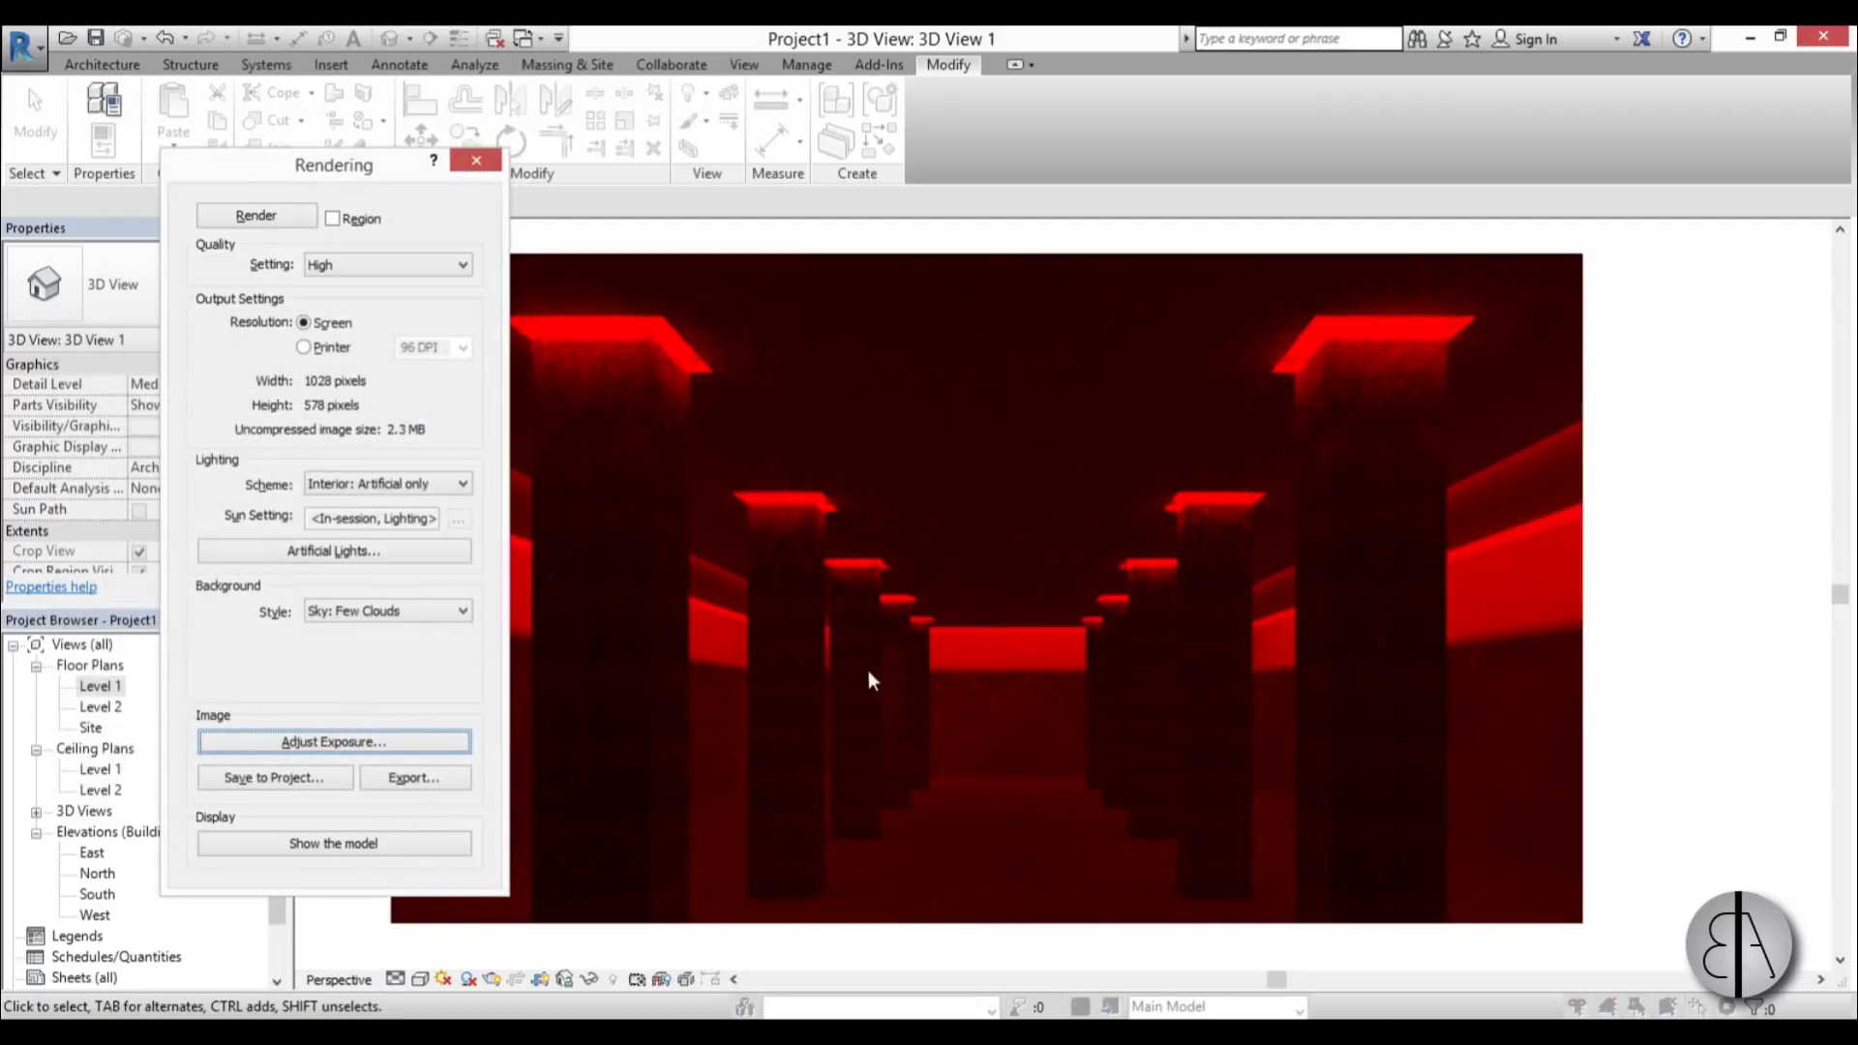
drag(867, 670, 919, 684)
scroll(910, 678, up, 1)
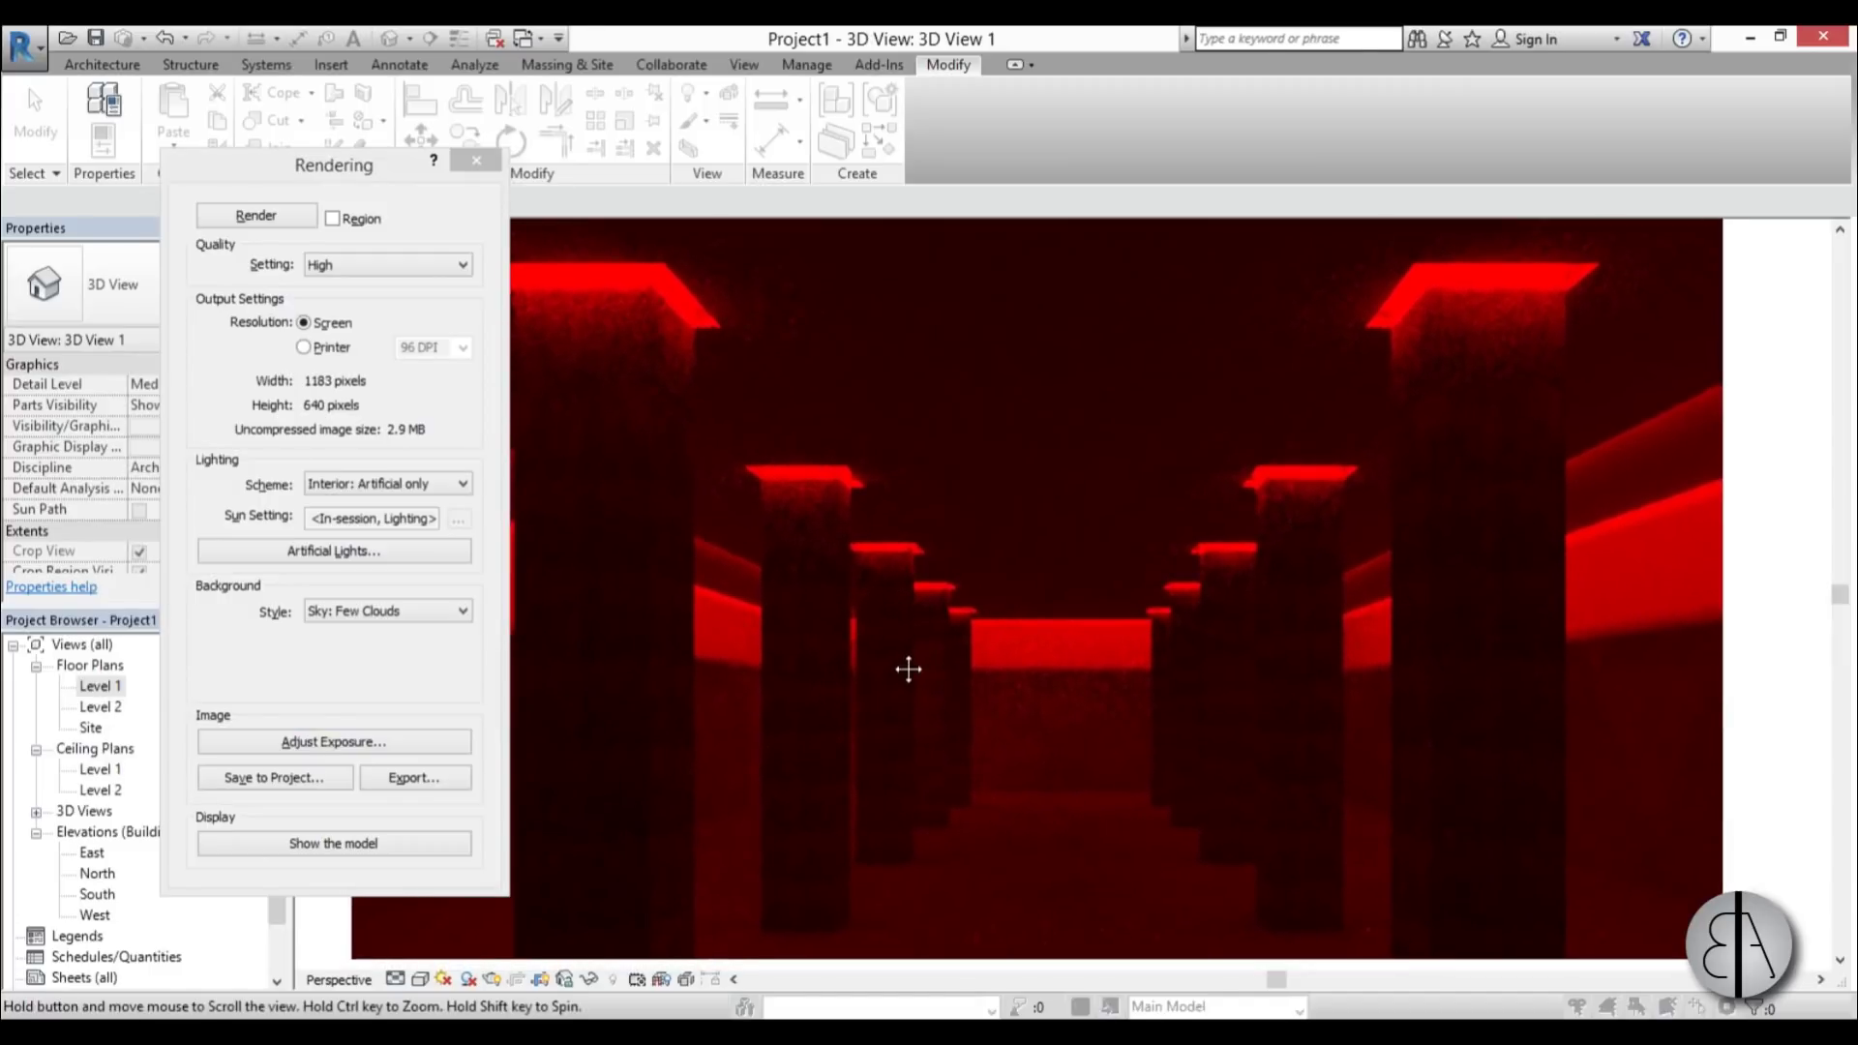